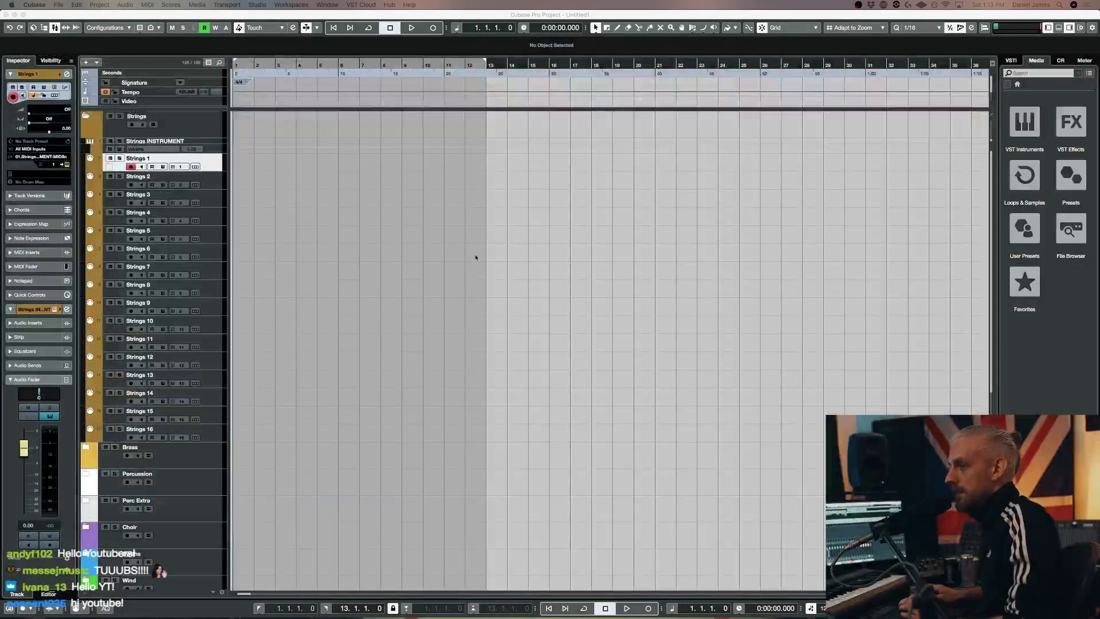
# Open the Kontakt instrument of the Strings track and enter The Solstice Orchestra folder in the Albion Solstice library
pyautogui.press('super+e')
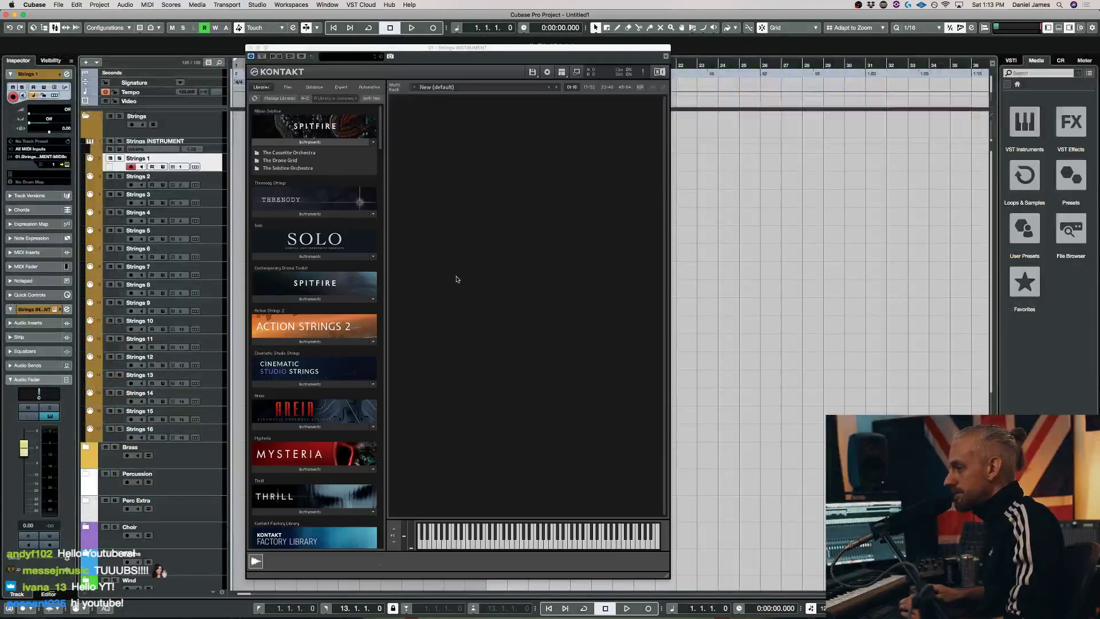
pyautogui.click(315, 154)
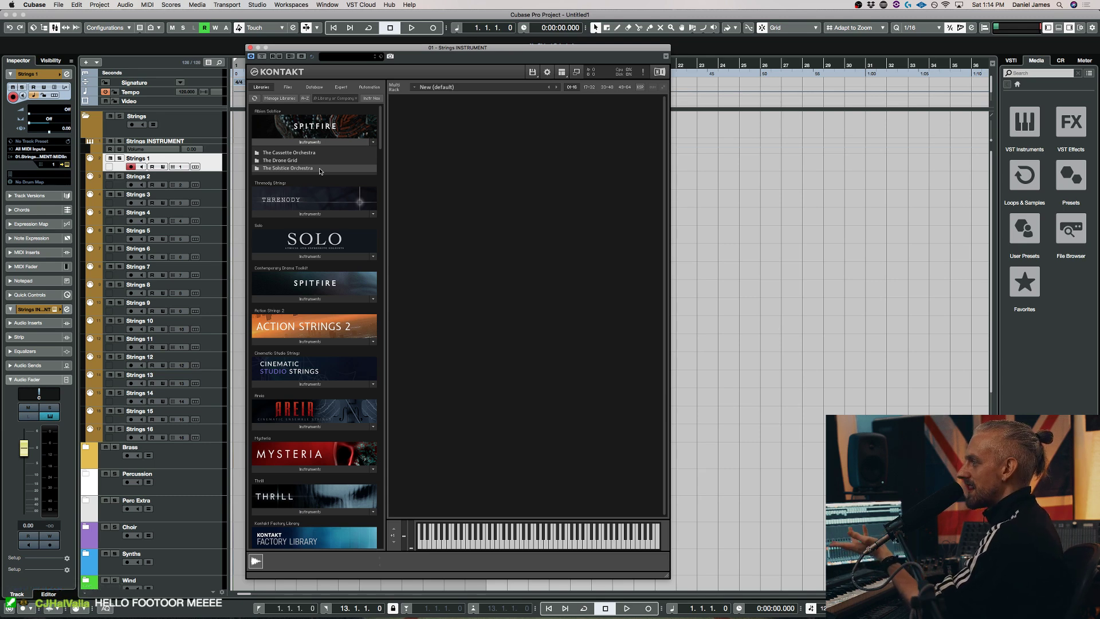
pyautogui.click(320, 169)
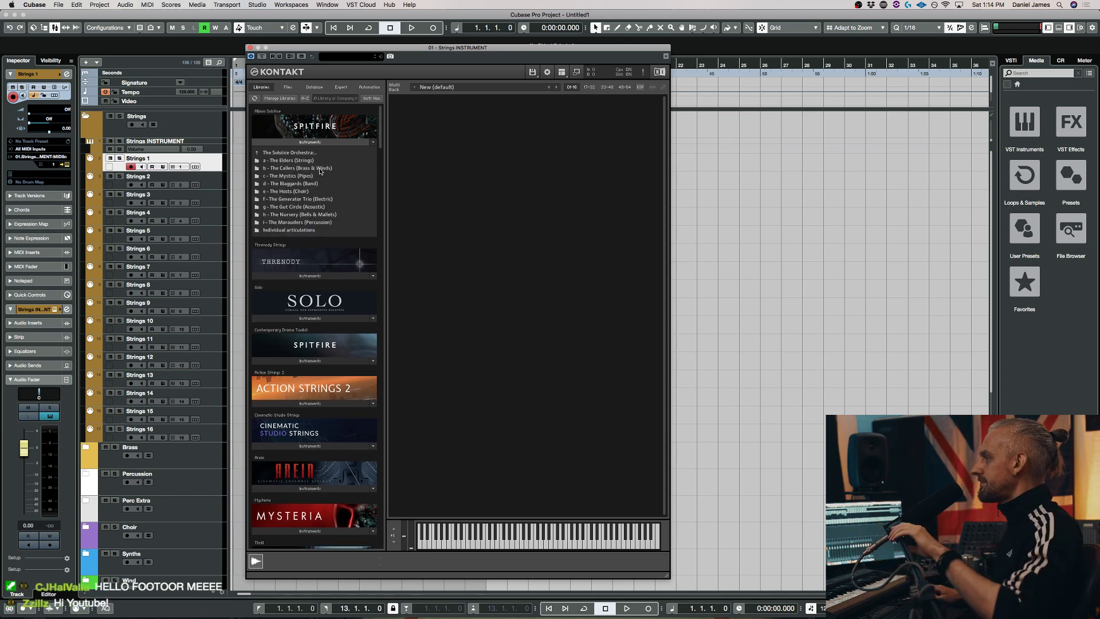
# Examine the contents of The Elders (Strings), The Callers (Brass & Winds) and The Mystics (Pipes) folders
pyautogui.click(299, 161)
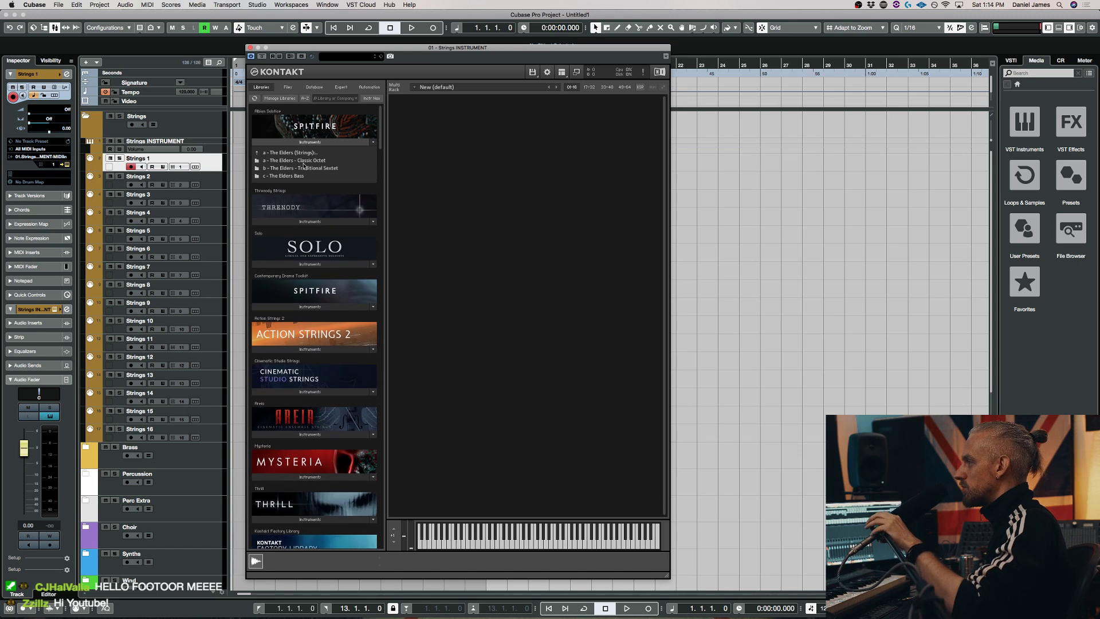
pyautogui.click(302, 154)
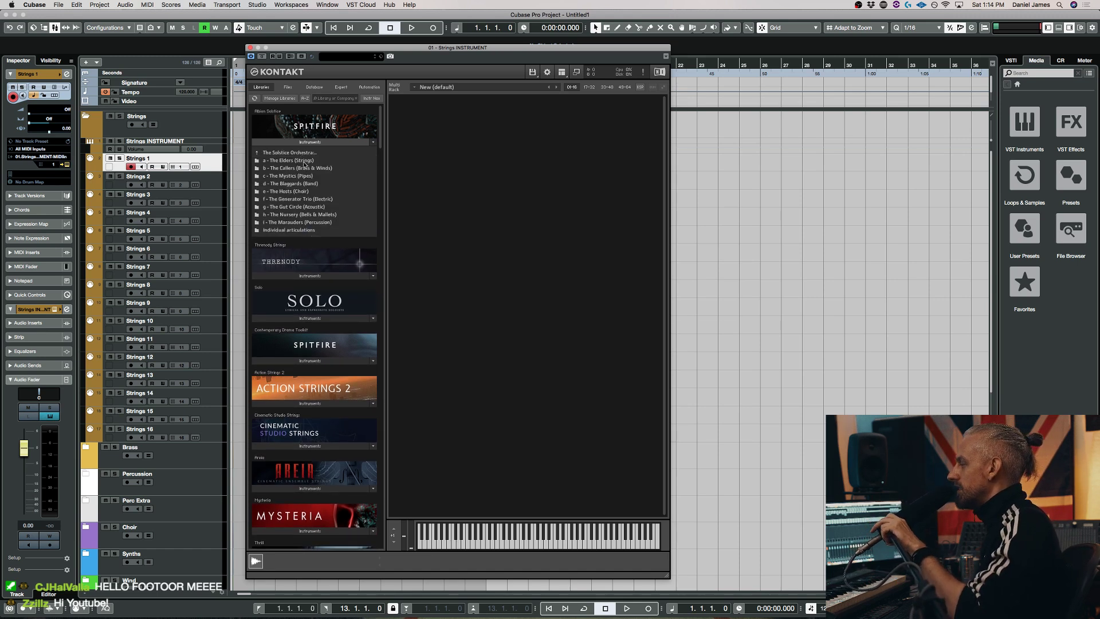
pyautogui.click(304, 162)
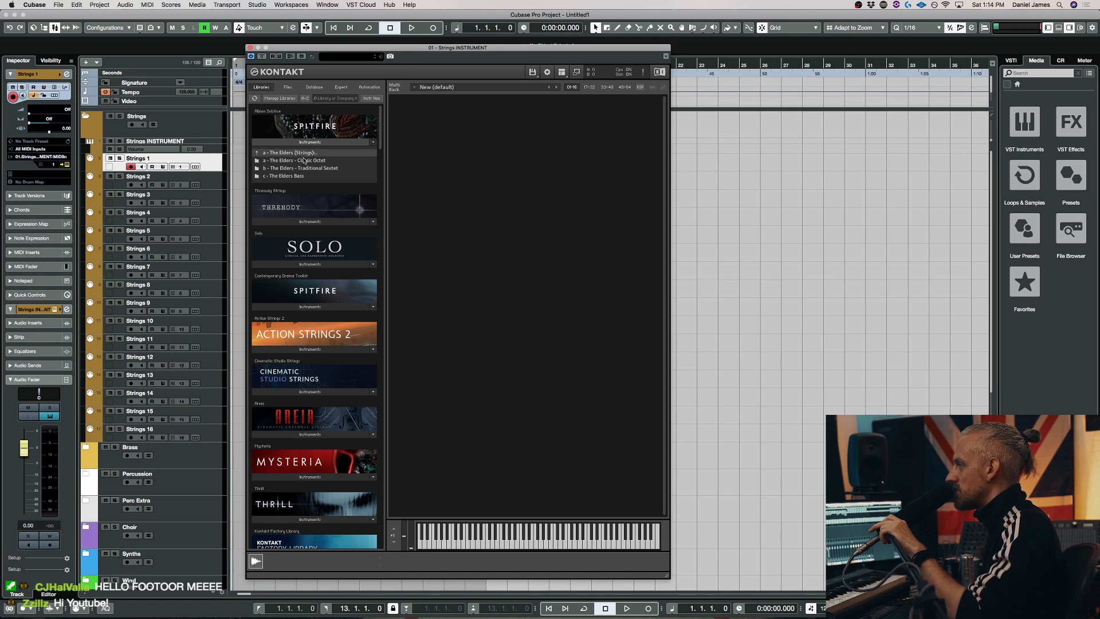
pyautogui.click(297, 153)
pyautogui.click(302, 167)
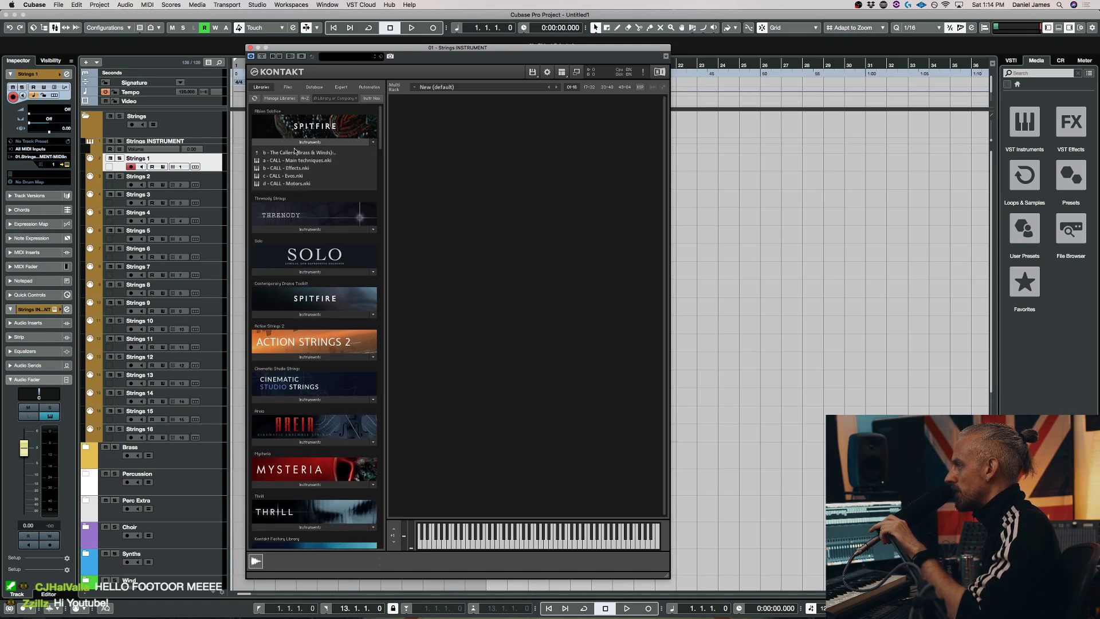
pyautogui.click(297, 153)
pyautogui.click(292, 178)
pyautogui.click(289, 152)
# Load the ELDR CLAS - Main Techniques patch from The Elders - Classic Octet and try its Long and Legato articulations
pyautogui.click(290, 160)
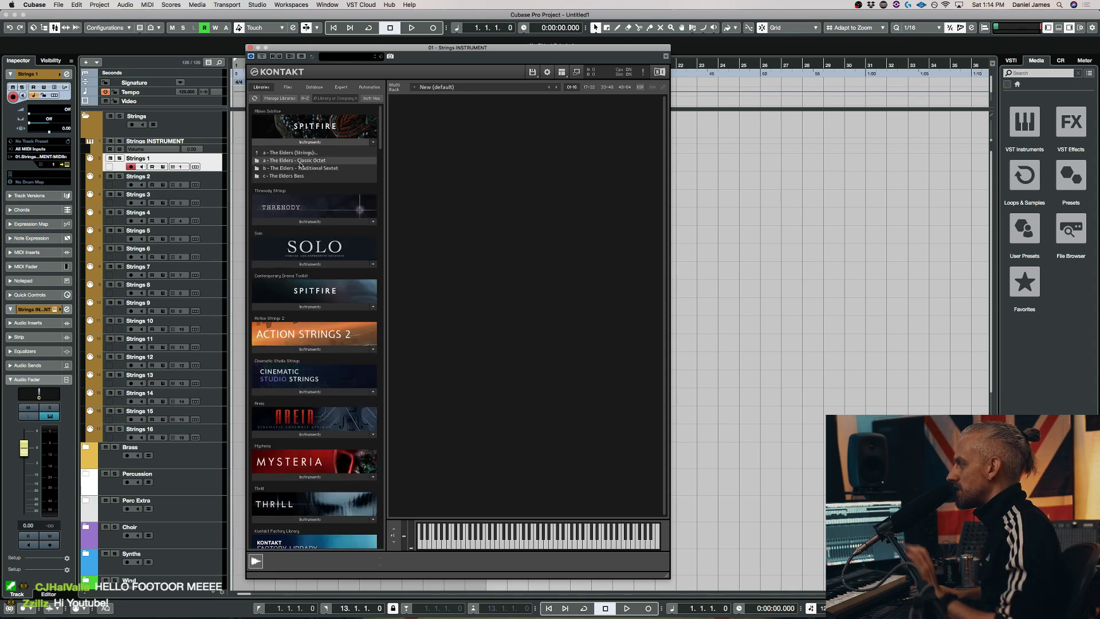
pyautogui.click(300, 161)
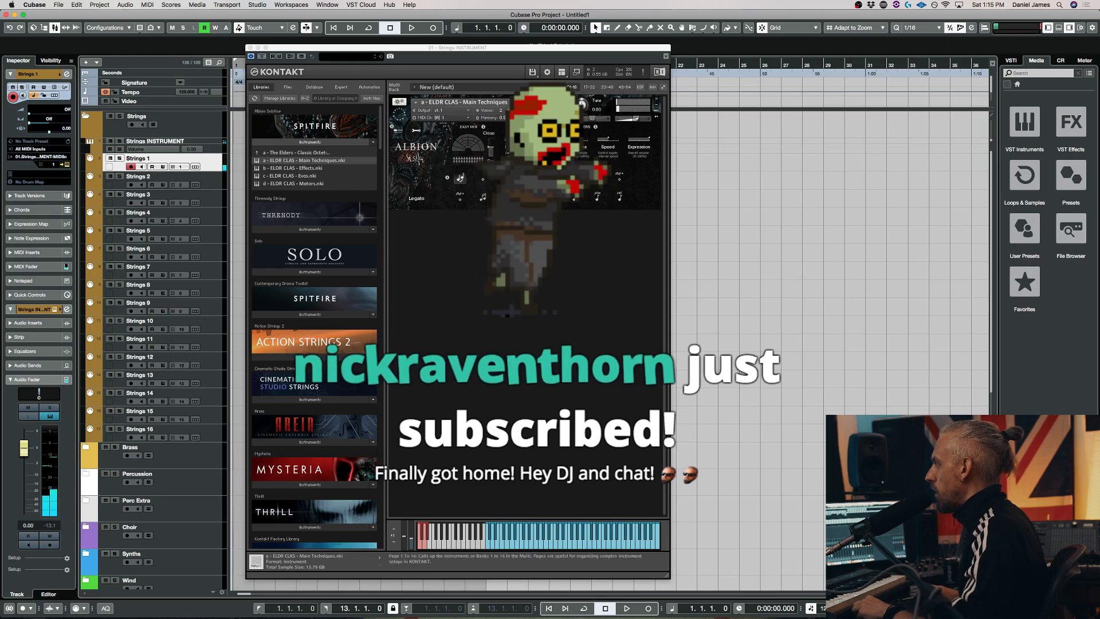
pyautogui.click(483, 180)
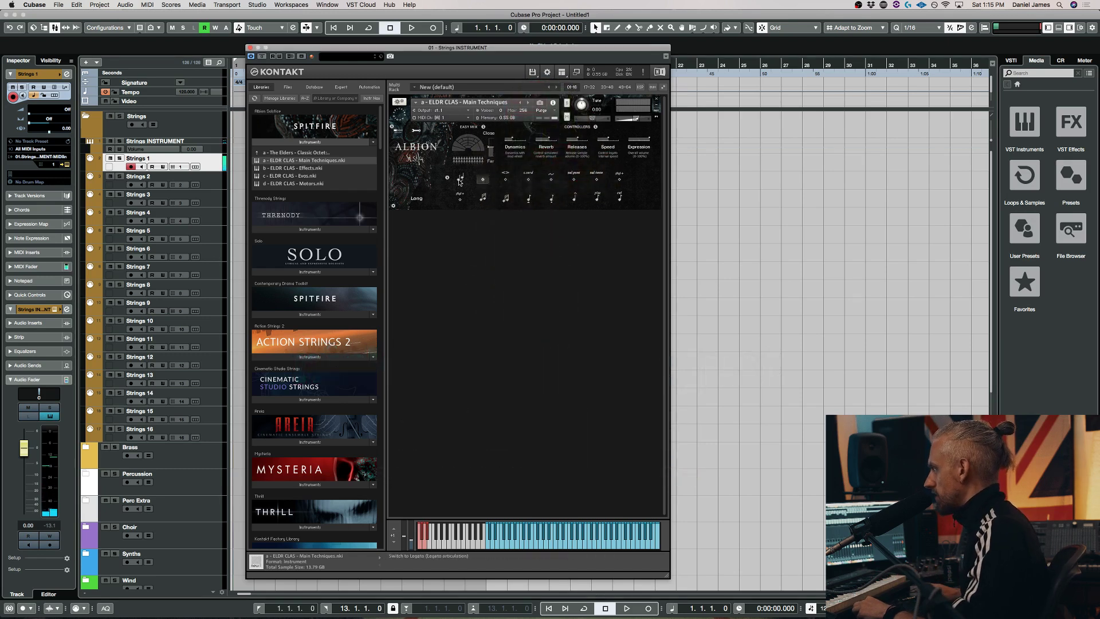
pyautogui.click(459, 179)
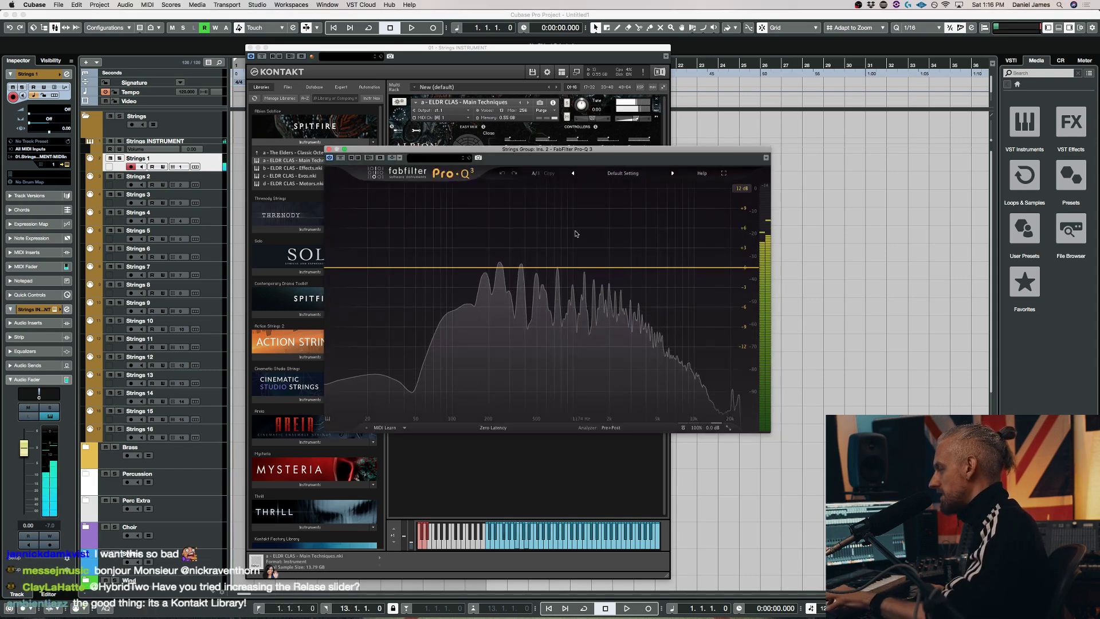
# Create a narrow dynamic cut at about 138 Hz in the Strings Group's Pro-Q 3 equalizer
pyautogui.moveTo(486, 267)
pyautogui.mouseDown()
pyautogui.moveTo(488, 123)
pyautogui.moveTo(481, 315)
pyautogui.moveTo(482, 281)
pyautogui.mouseUp()
pyautogui.scroll(5, 488, 191)
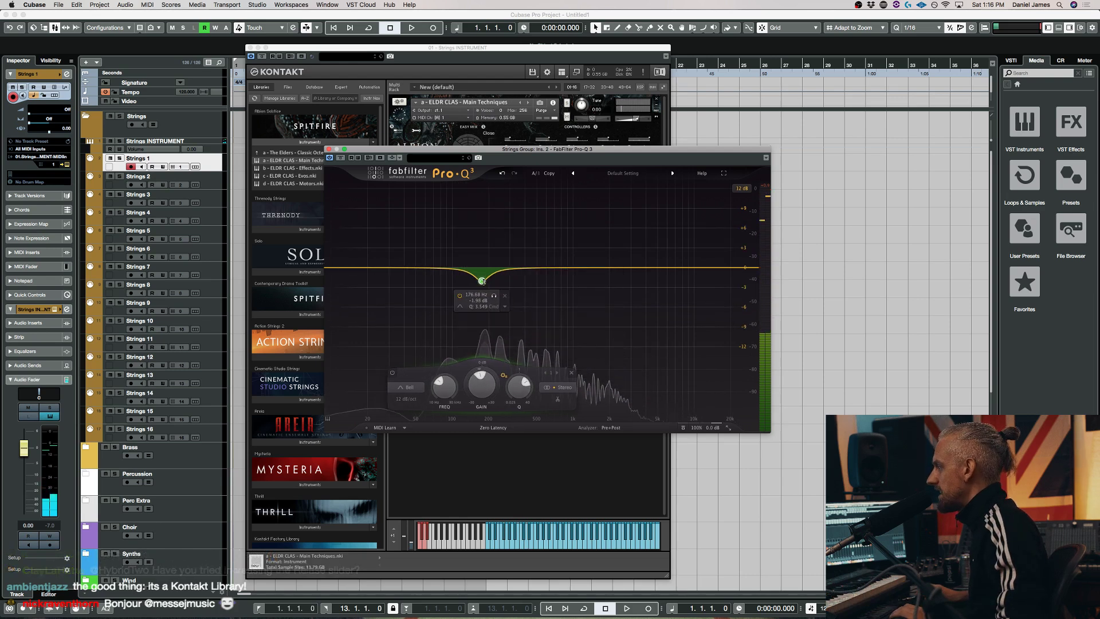
pyautogui.moveTo(467, 394); pyautogui.dragTo(471, 452)
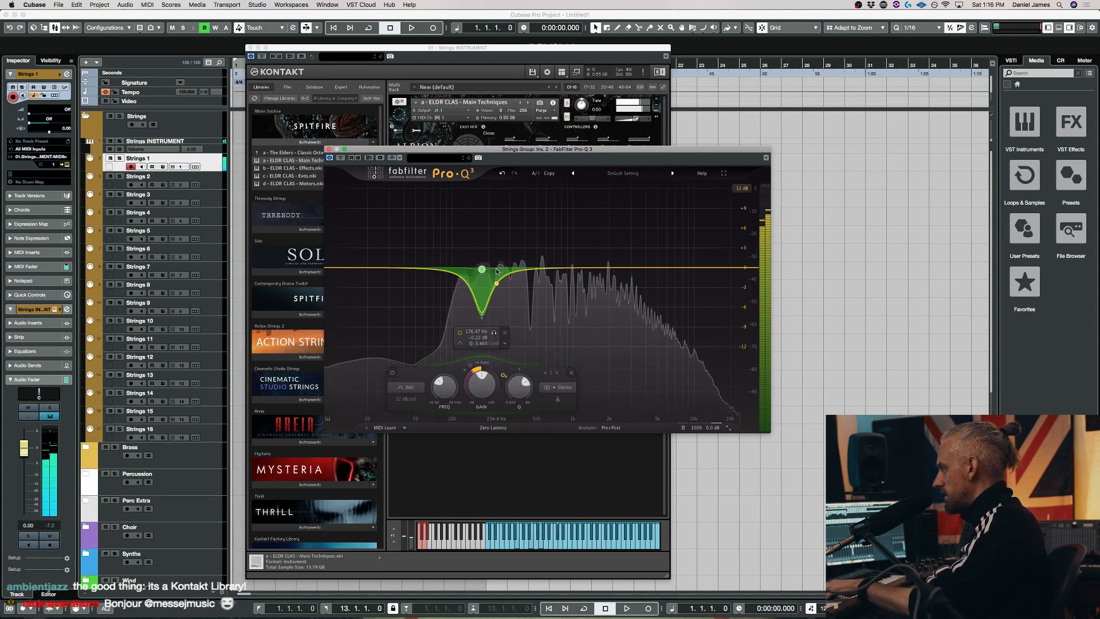
pyautogui.moveTo(482, 269); pyautogui.dragTo(468, 271)
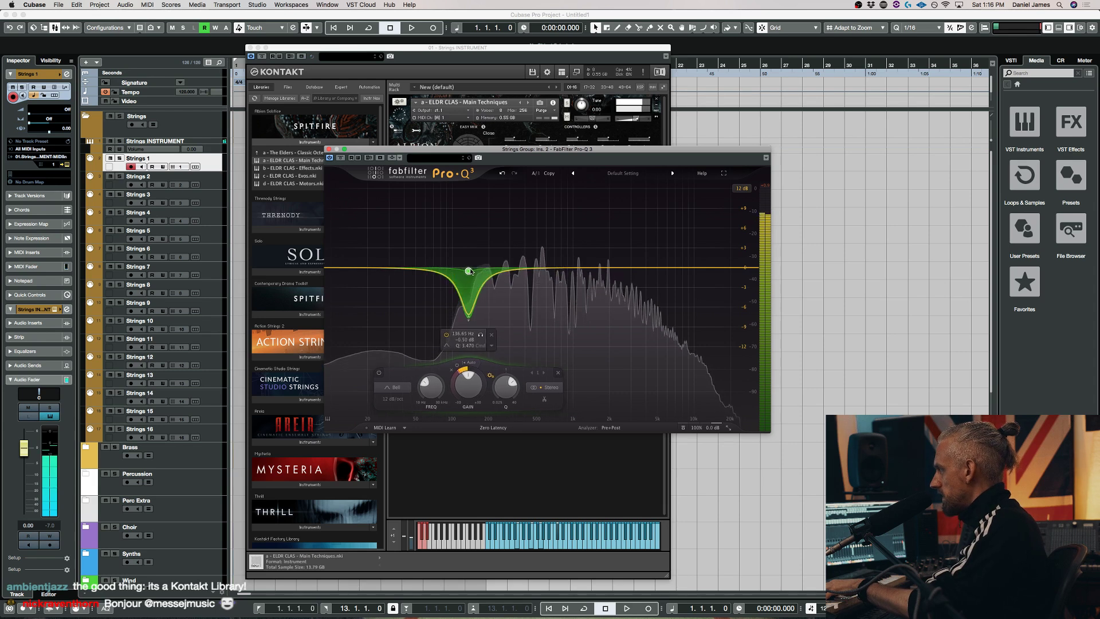
# Add a second, shallow EQ cut just above the first band and close the equalizer window
pyautogui.click(489, 277)
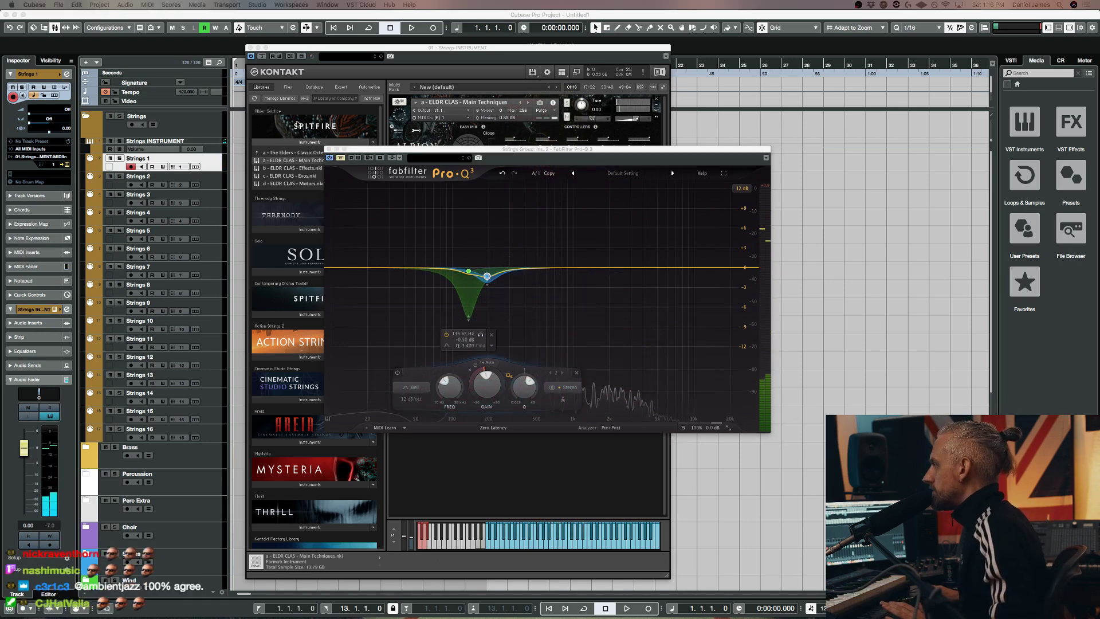
pyautogui.click(332, 152)
pyautogui.click(329, 150)
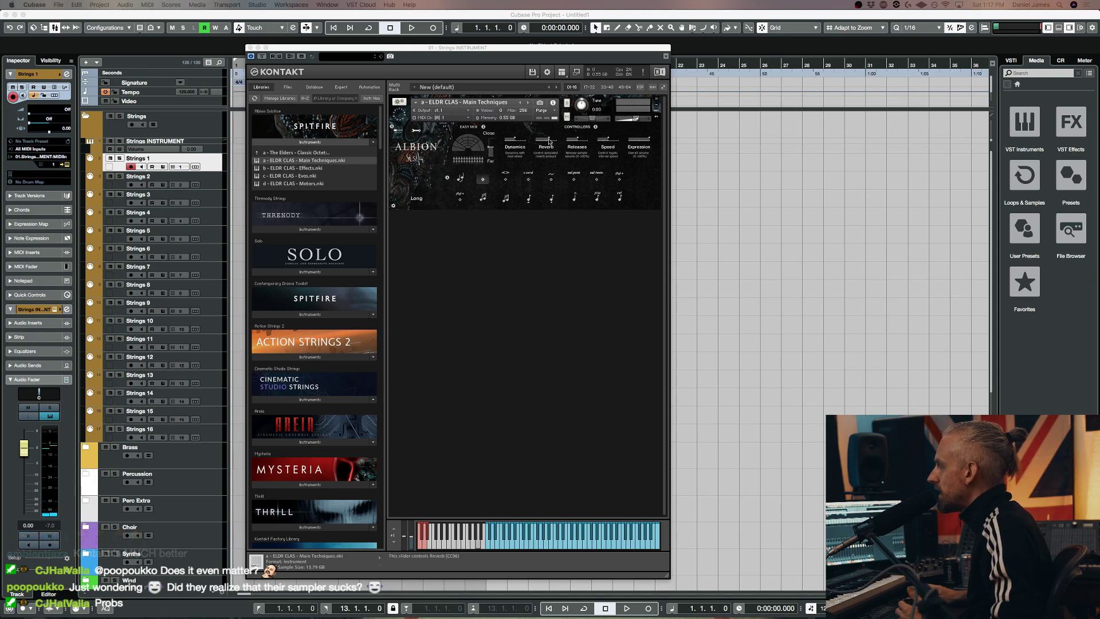
# Audition the Long Hairpin, Long (Con Sord) and Circular articulations of the Classic Octet patch
pyautogui.click(577, 147)
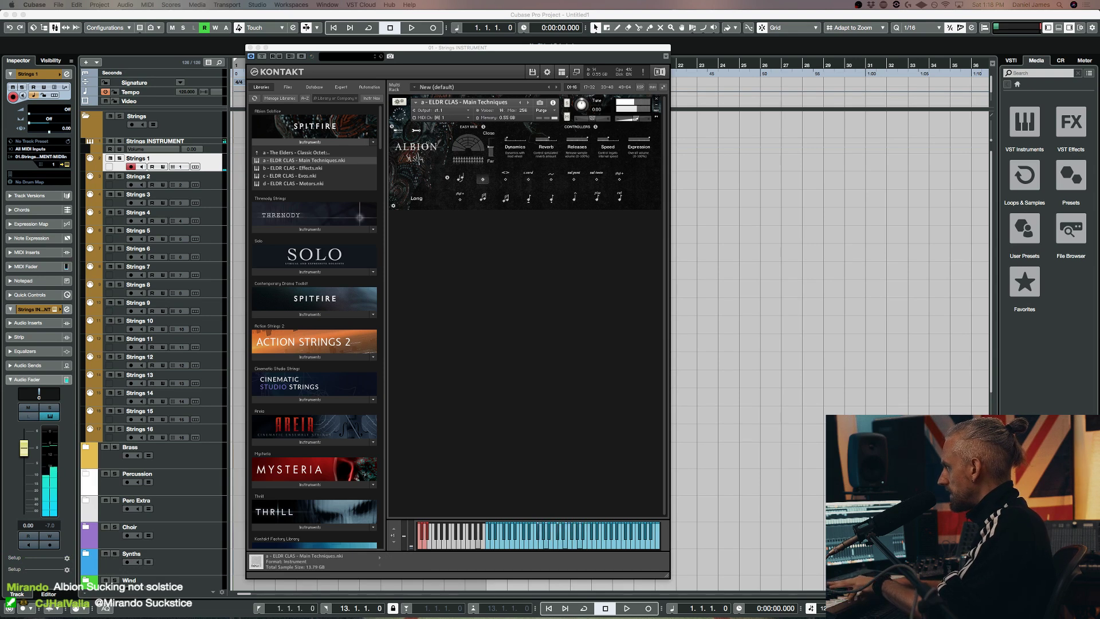
pyautogui.click(504, 176)
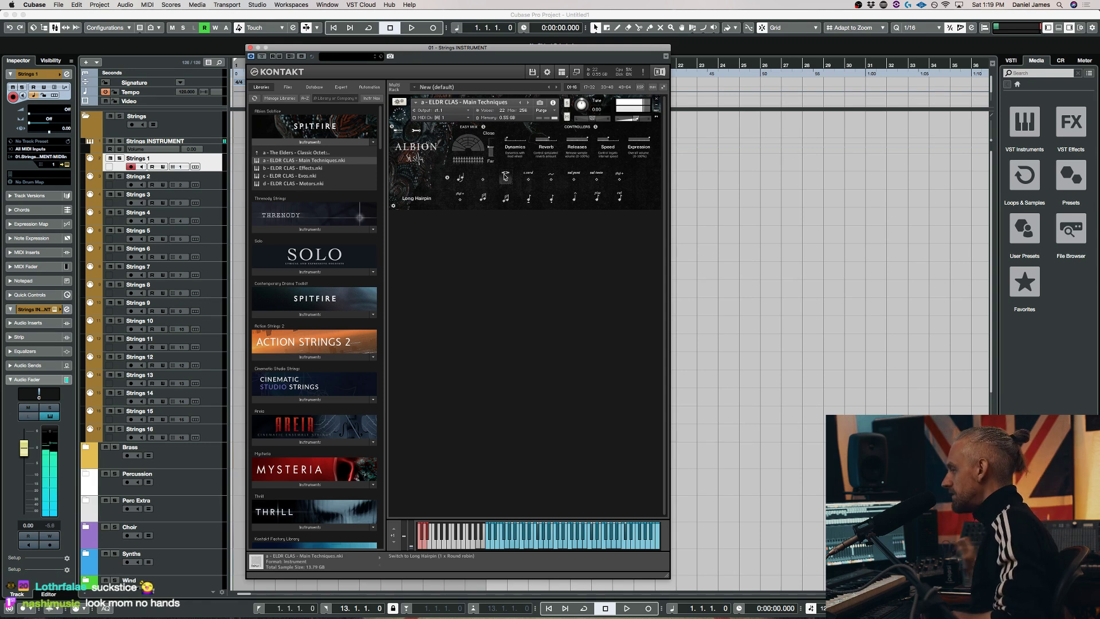
pyautogui.click(528, 180)
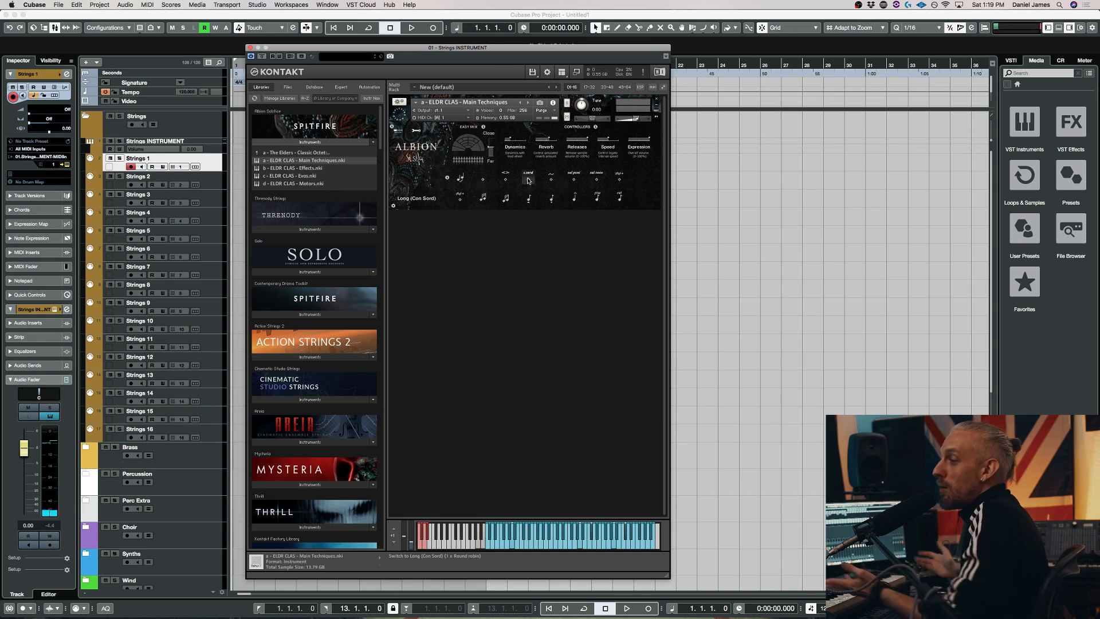
pyautogui.click(553, 178)
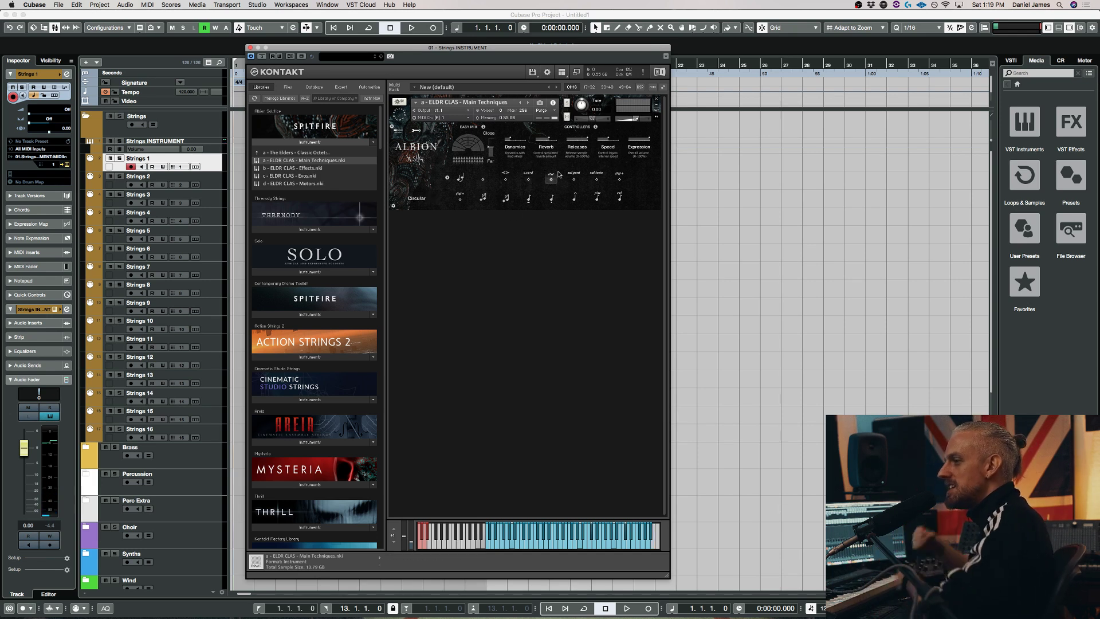
# Load the CSS (Classic Legato) Full Ensemble patch from Cinematic Studio Strings and select the Strings 2 track to play it
pyautogui.click(324, 400)
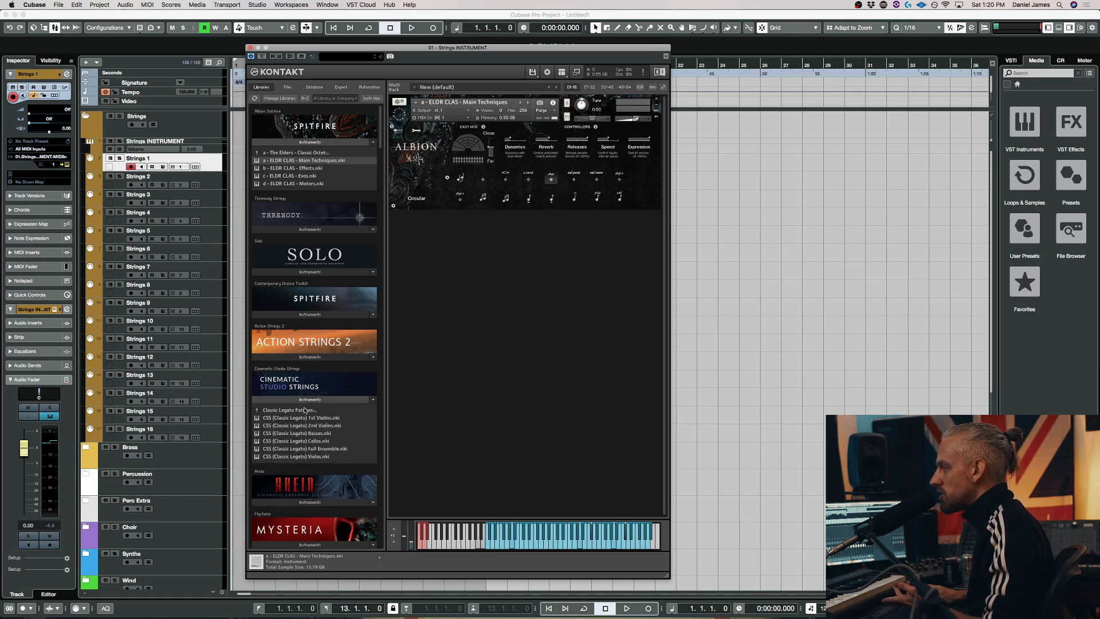
pyautogui.doubleClick(324, 450)
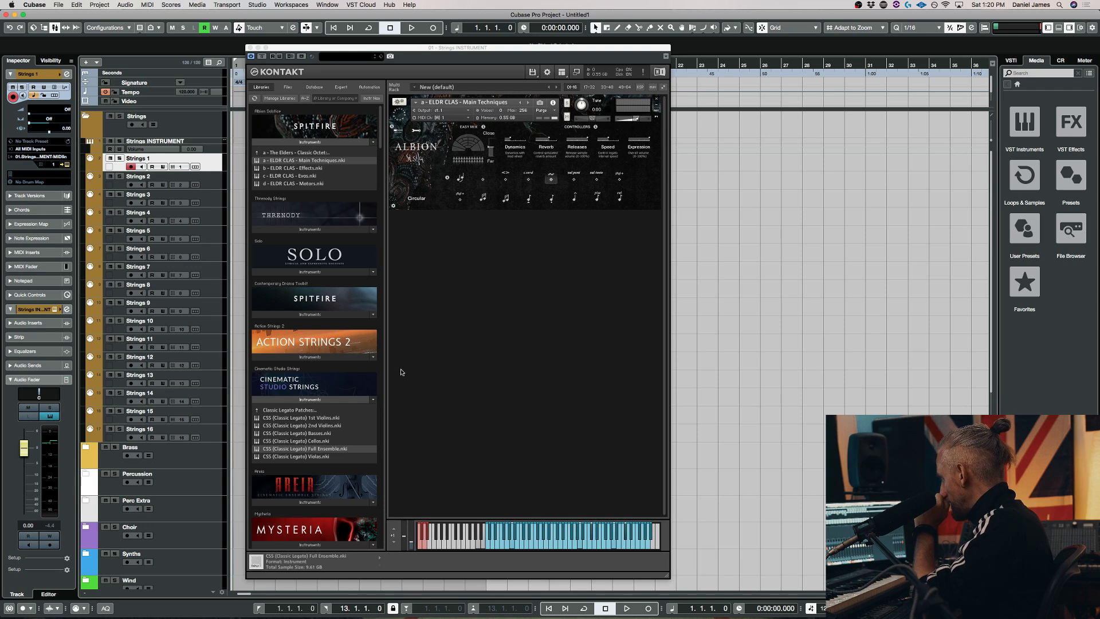
pyautogui.click(220, 185)
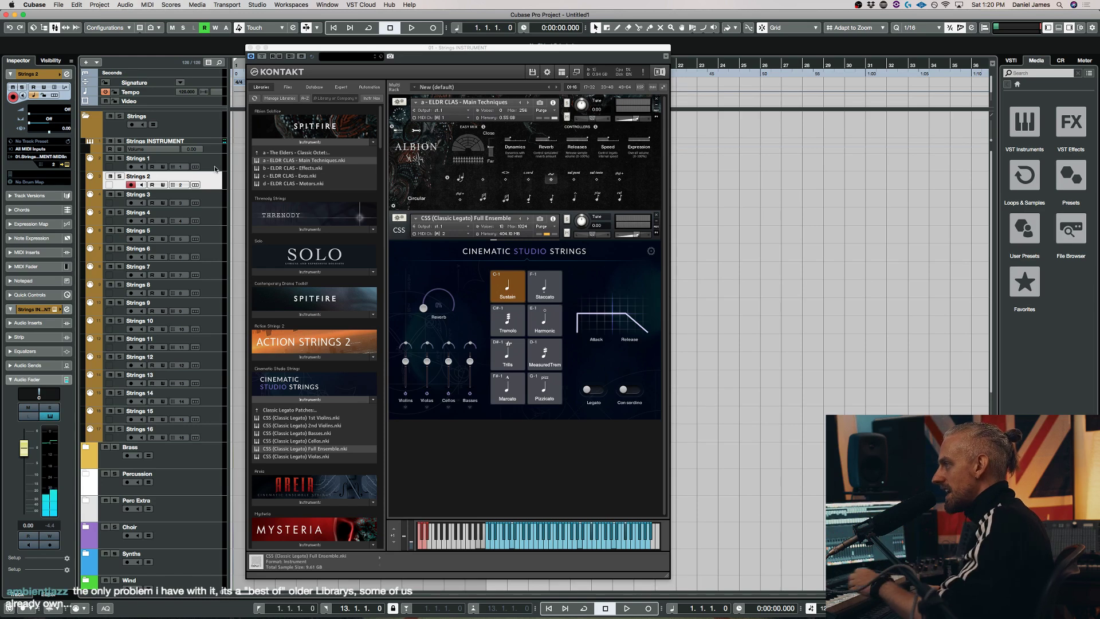
# Compare the sound of the Albion patch on Strings 1 with the Cinematic Studio Strings patch on Strings 2
pyautogui.click(215, 168)
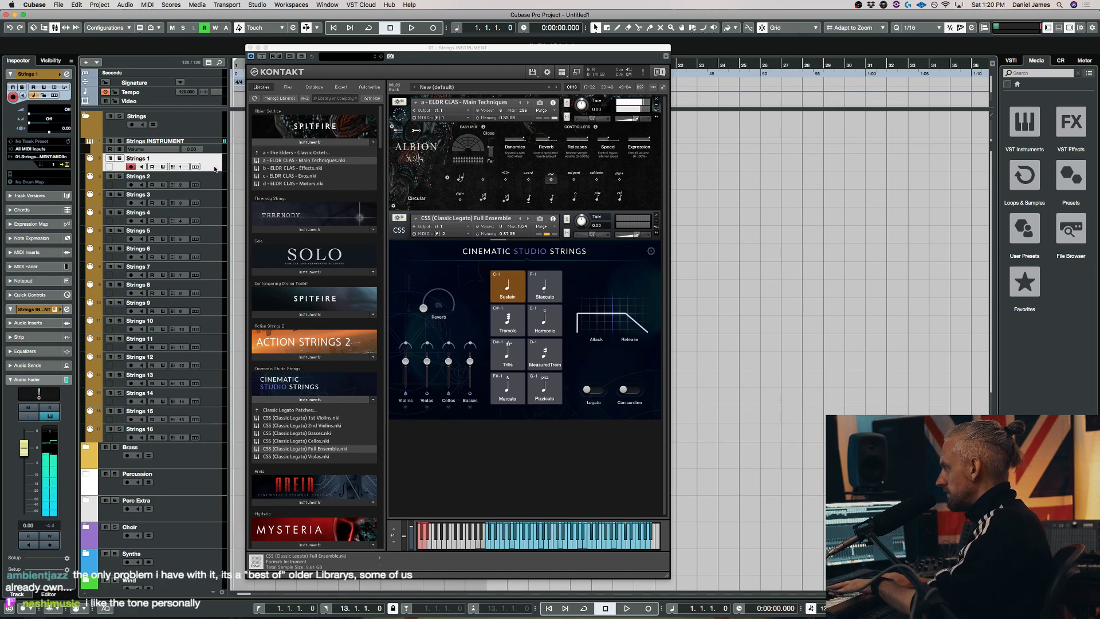
pyautogui.click(213, 179)
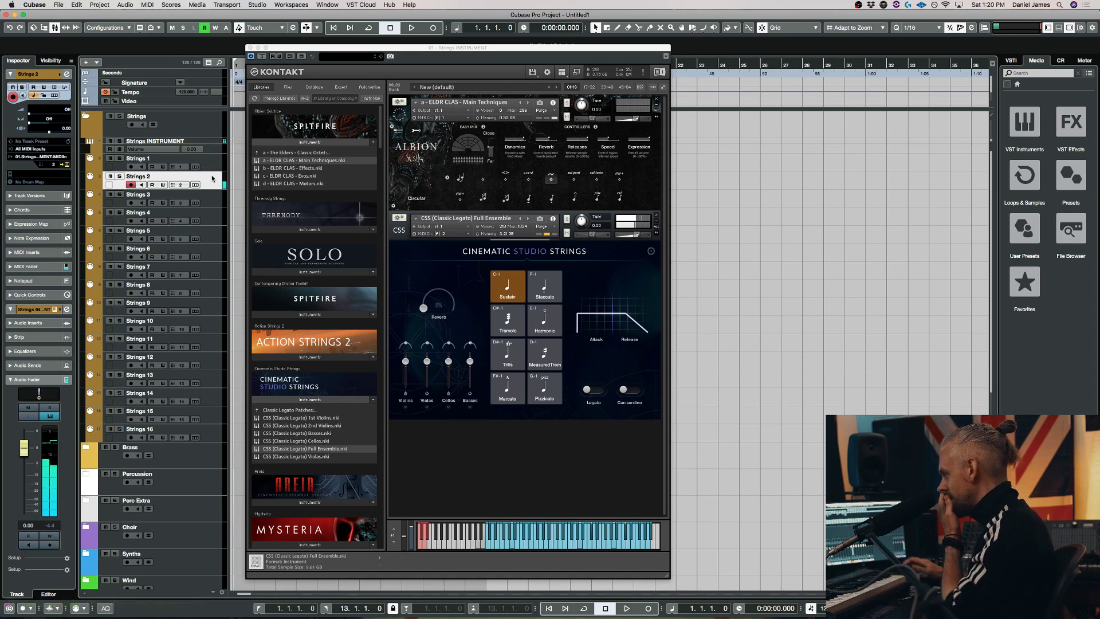
pyautogui.click(215, 168)
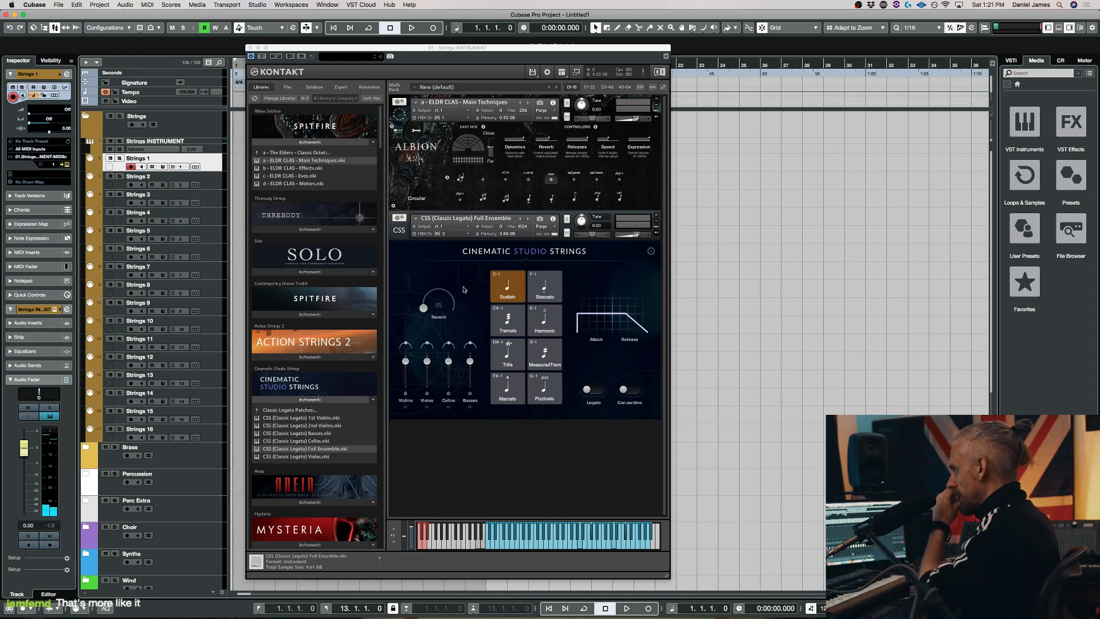
# Remove the CSS Full Ensemble patch from Kontakt without saving its changes
pyautogui.click(657, 216)
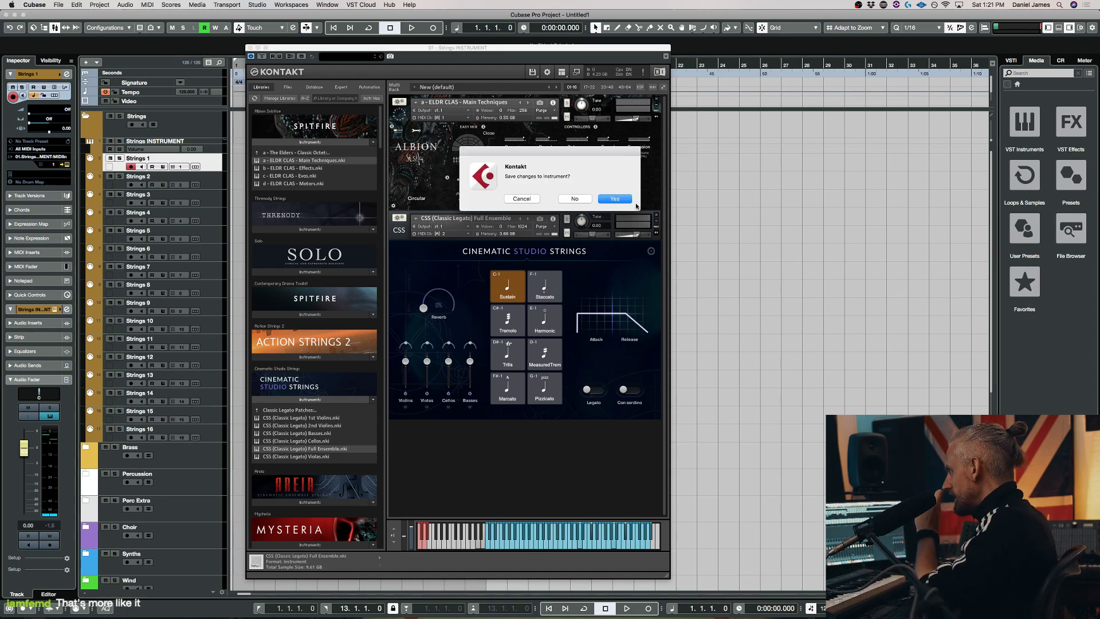
pyautogui.click(574, 199)
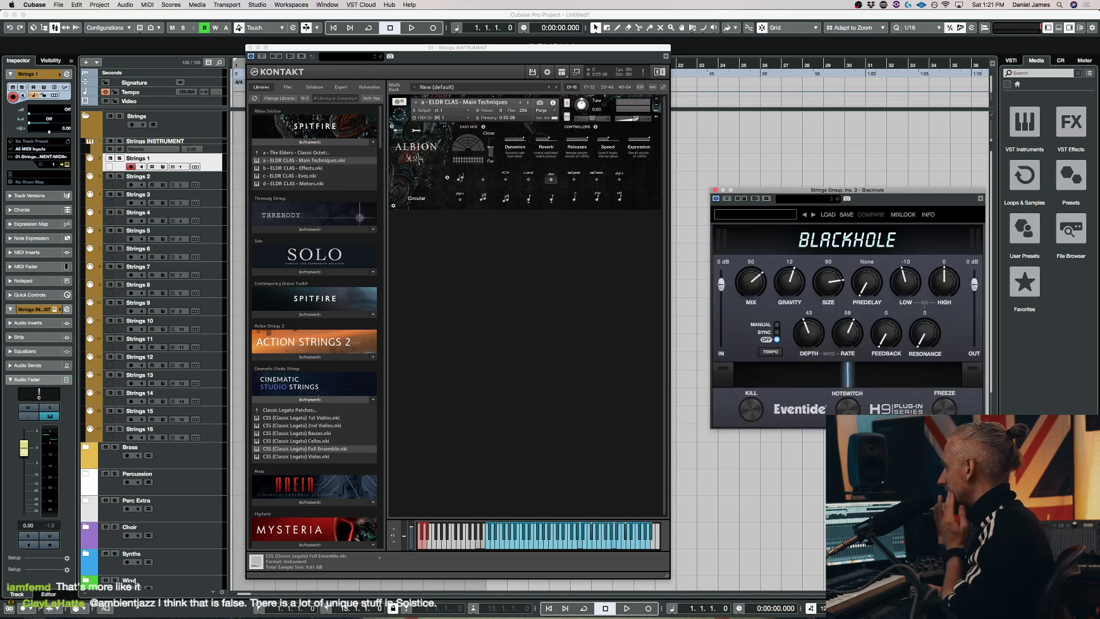
# Move the Strings Group's Blackhole reverb window closer to Kontakt and select the Extra 1 track for playing
pyautogui.moveTo(810, 195); pyautogui.dragTo(747, 129)
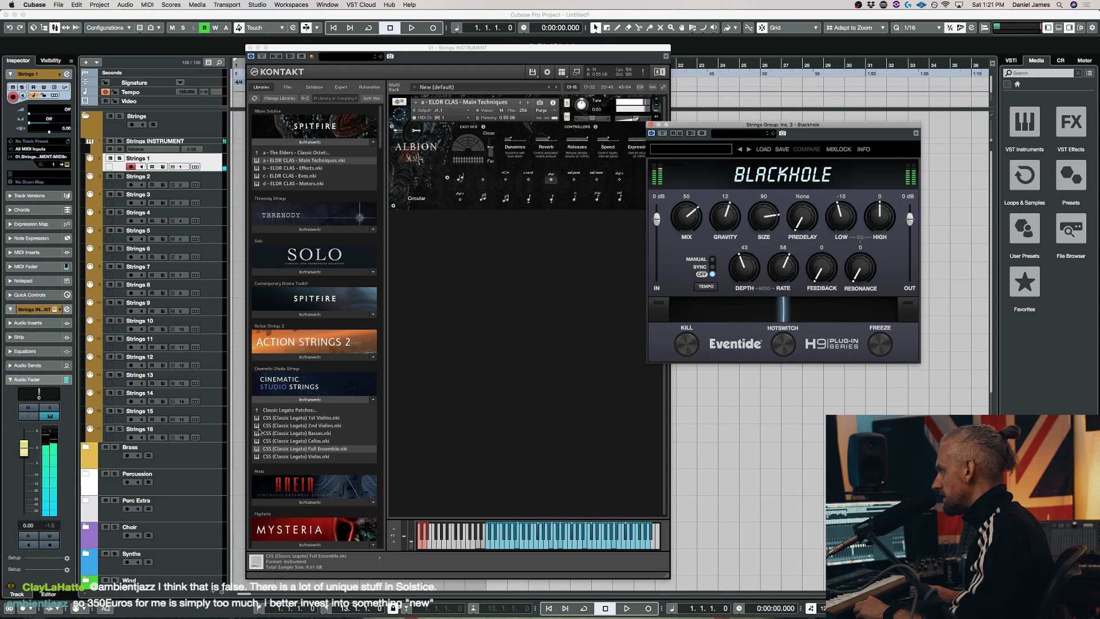
pyautogui.click(208, 379)
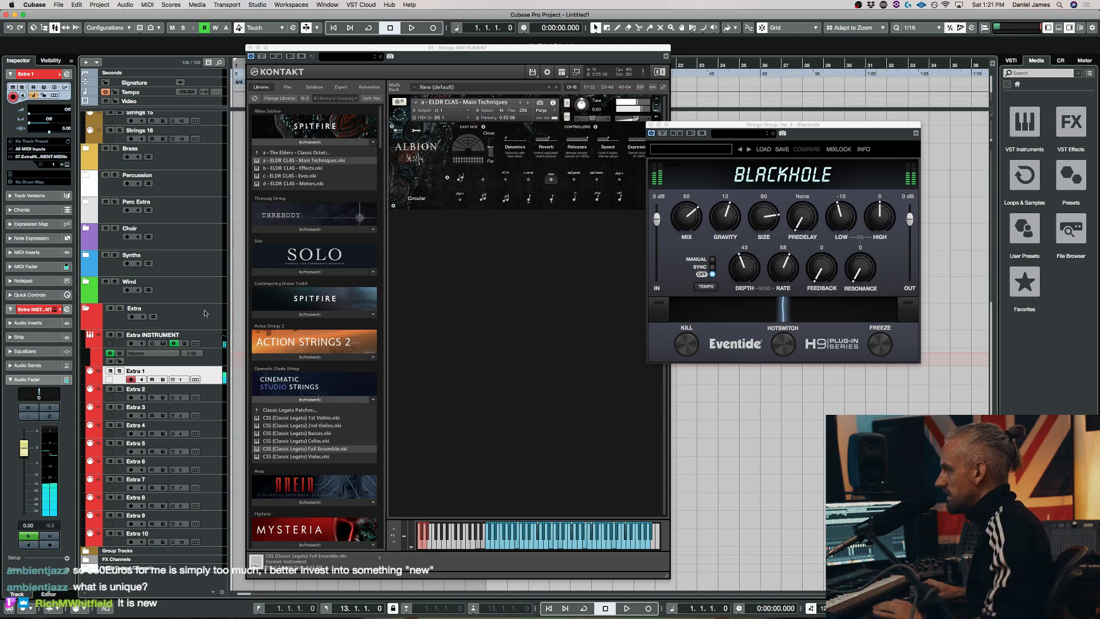
# Reselect the Strings 1 track and try the Classic Octet patch's Legato, Sul Tasto and Sinister articulations with the reverb
pyautogui.scroll(5, 81, 254)
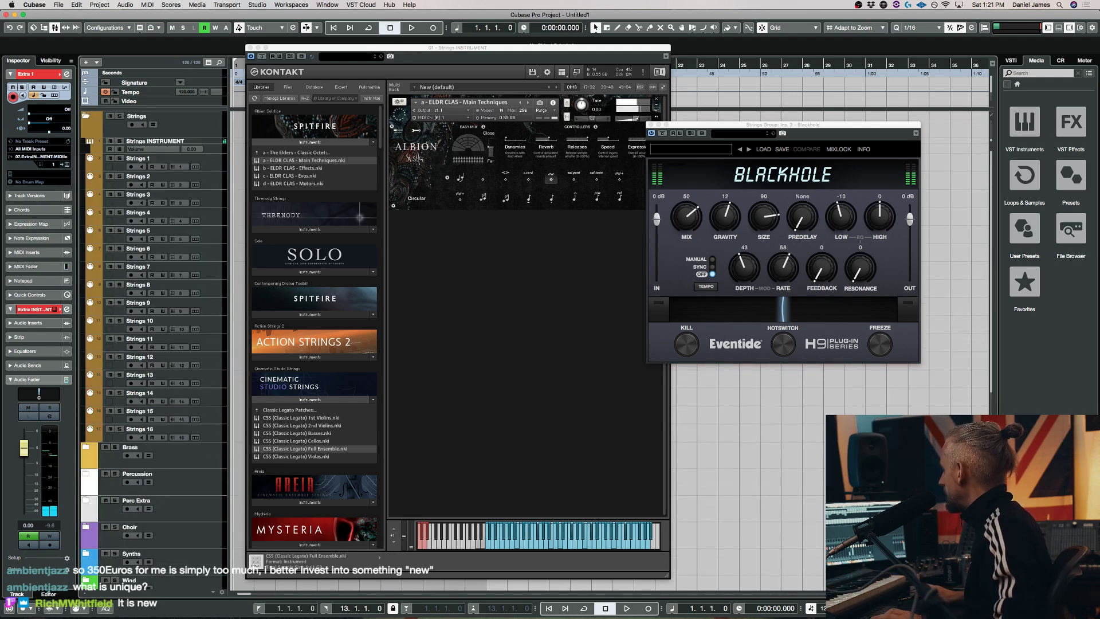
pyautogui.click(460, 180)
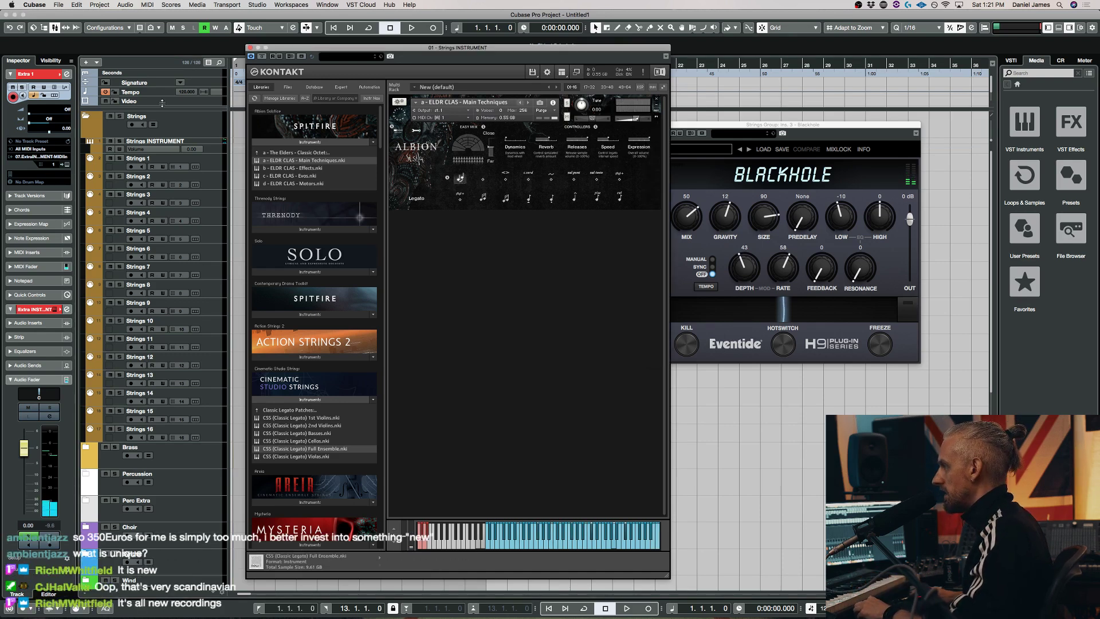
pyautogui.click(204, 167)
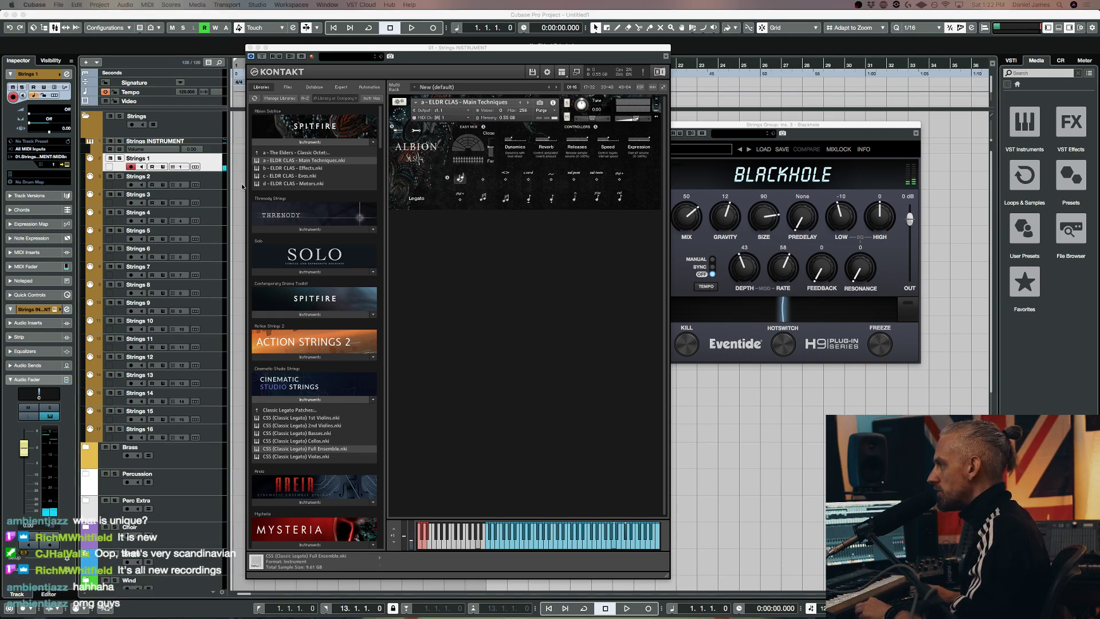
pyautogui.click(596, 177)
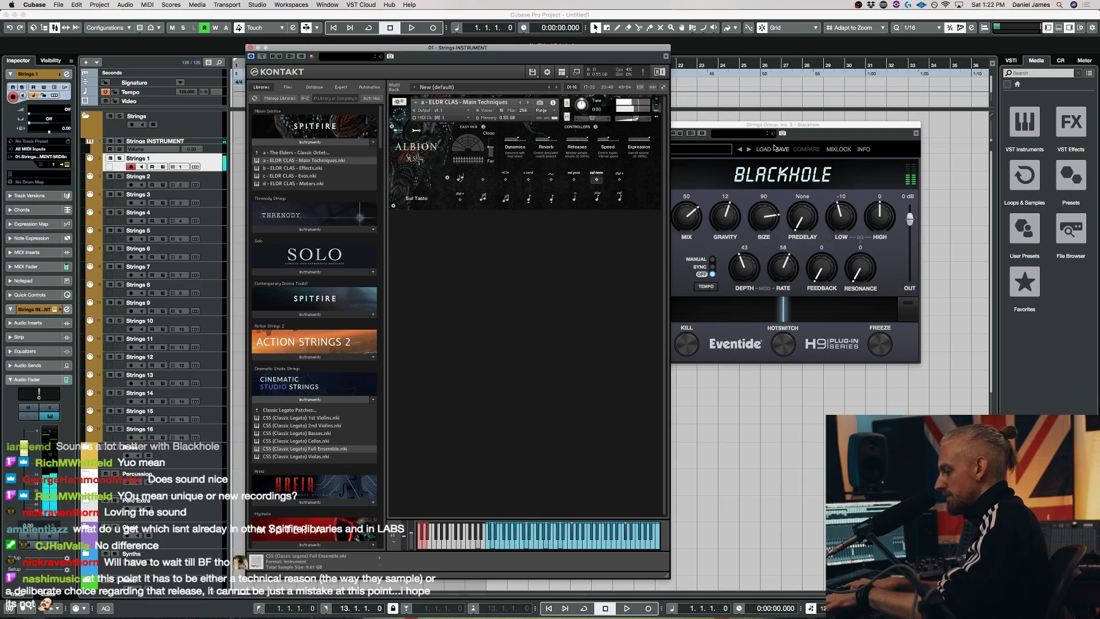
pyautogui.click(619, 180)
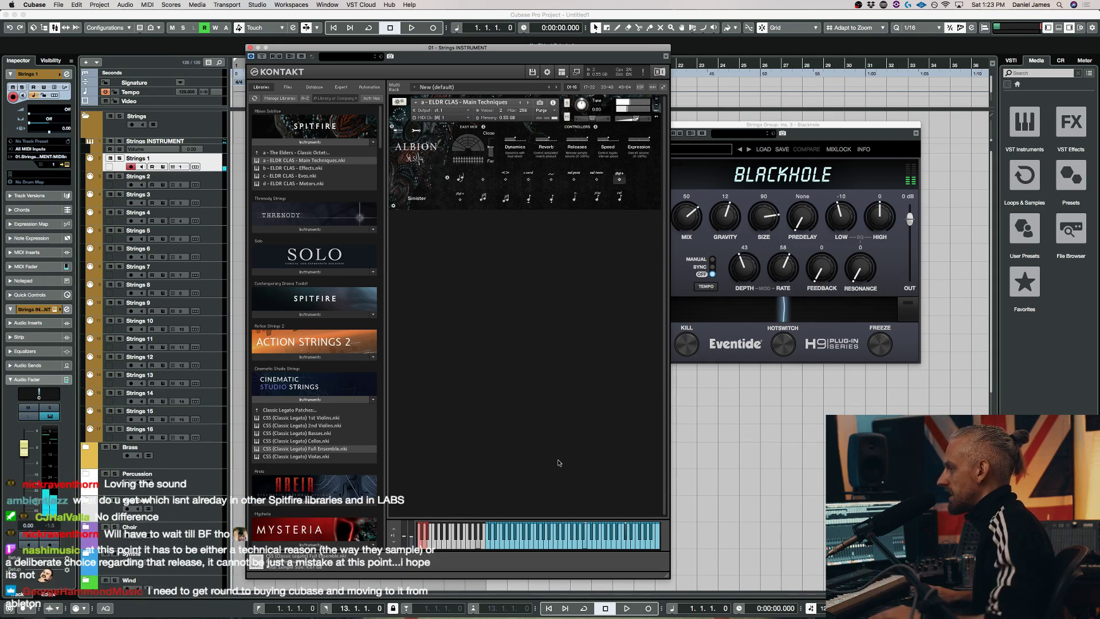
# Load the CSS (Classic Legato) Full Ensemble patch again and select Strings 1 and Strings 2 together for layered playing
pyautogui.doubleClick(325, 448)
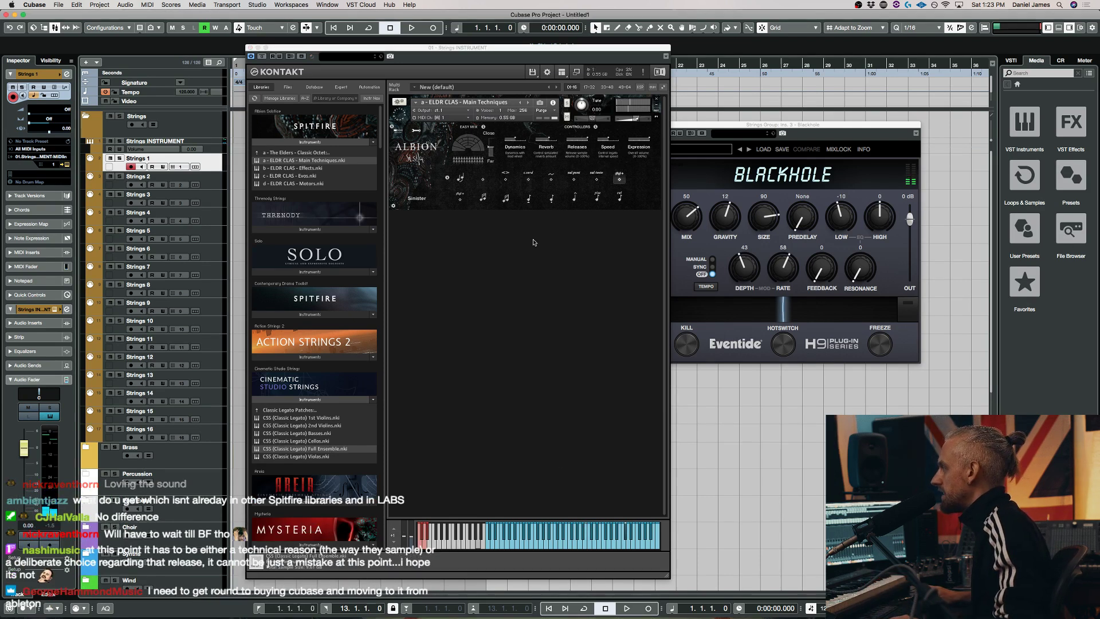
pyautogui.click(219, 175)
pyautogui.click(219, 175)
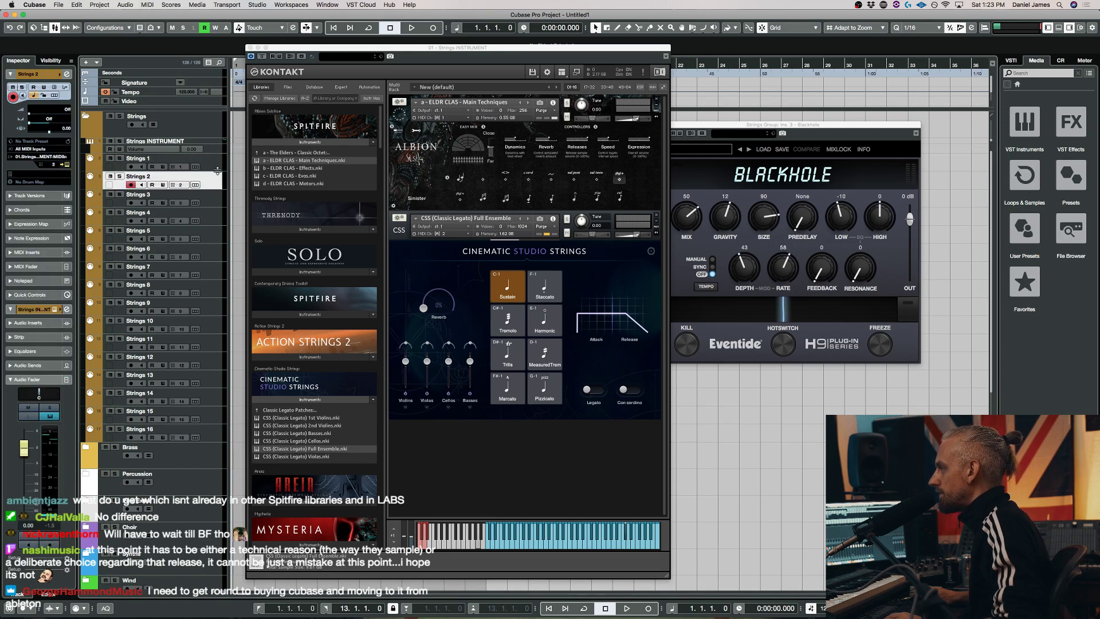
pyautogui.keyDown('shift'); pyautogui.click(218, 167); pyautogui.keyUp('shift')
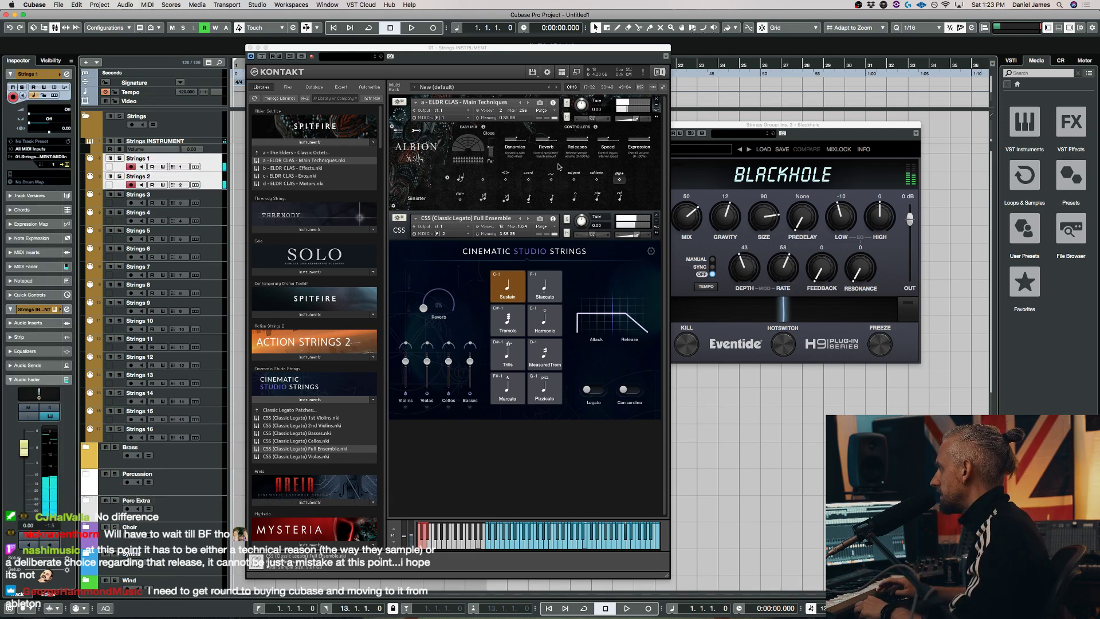
# Lower the CSS Full Ensemble patch's volume and compare the layer with the Albion Main Techniques patch muted and unmuted
pyautogui.click(633, 233)
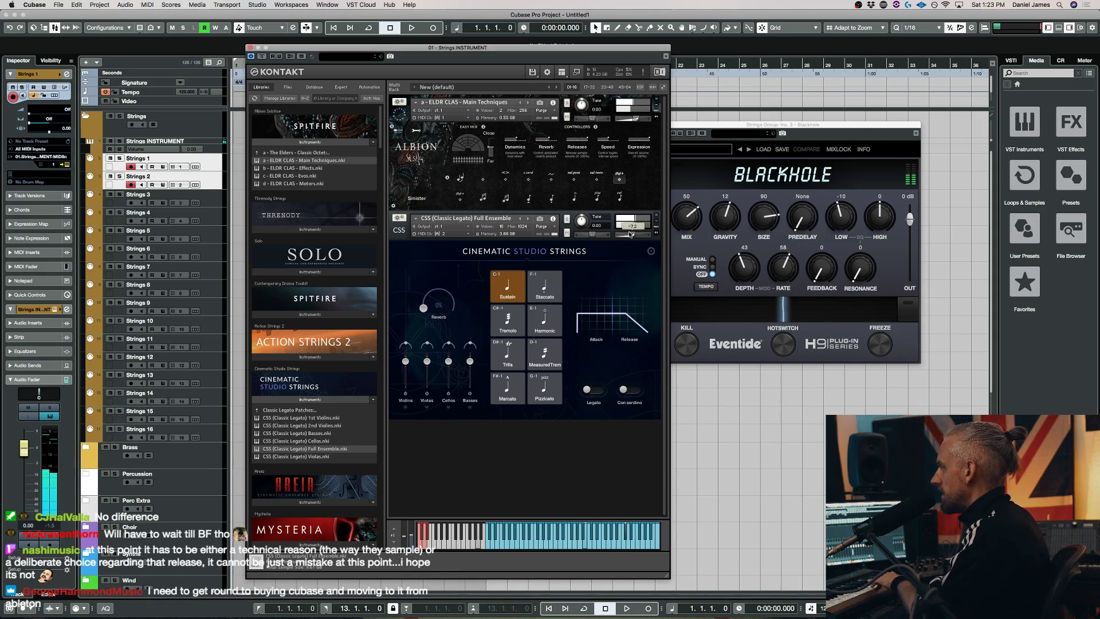
pyautogui.moveTo(635, 235); pyautogui.dragTo(633, 235)
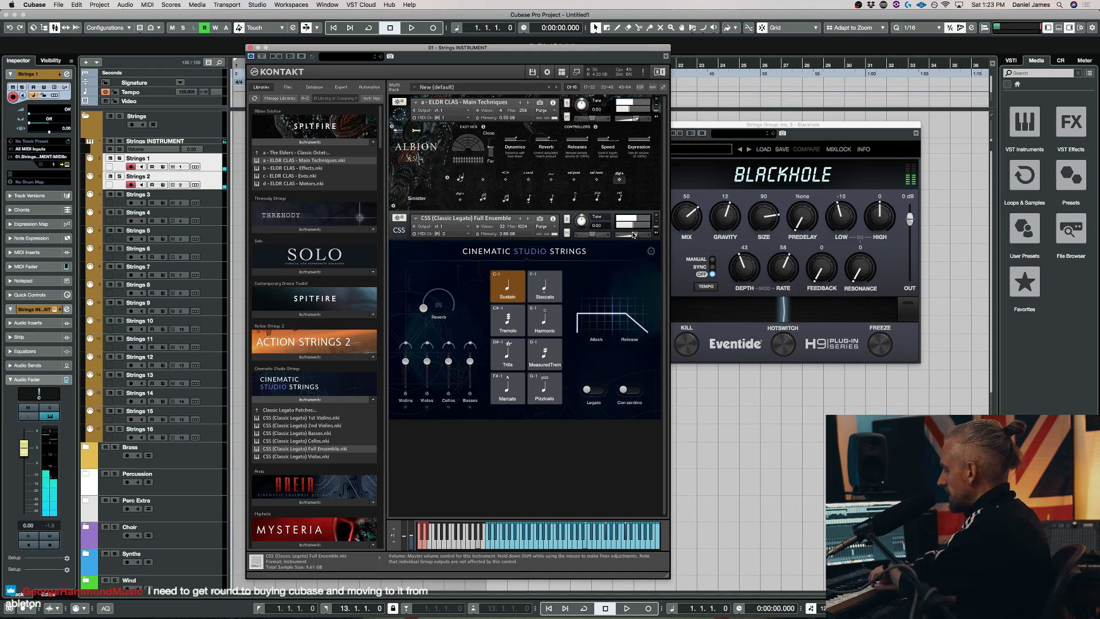
pyautogui.click(567, 117)
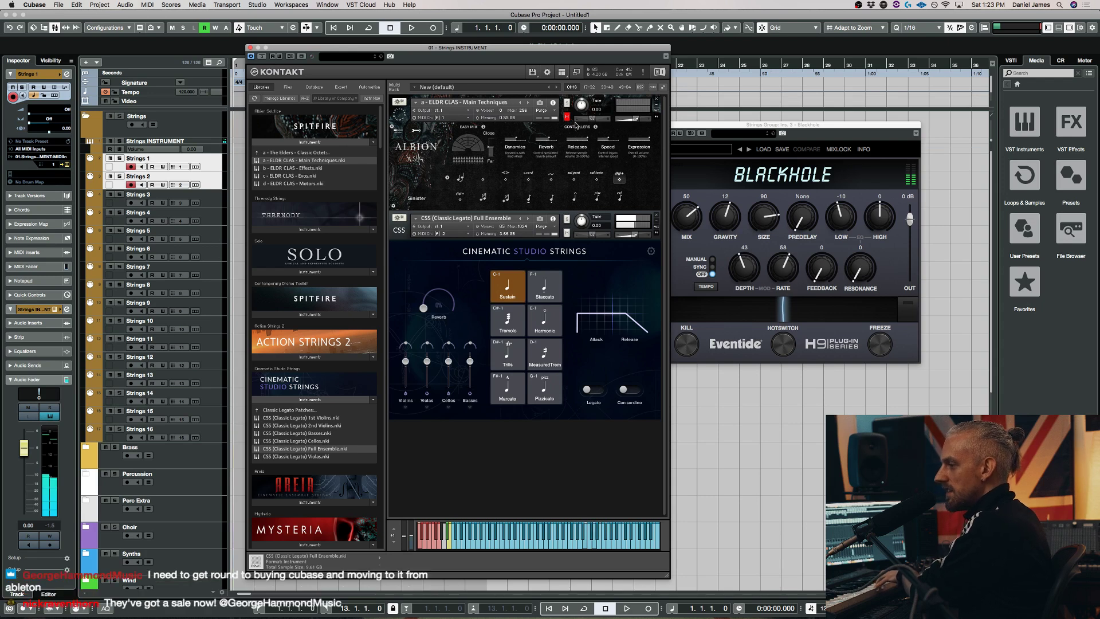
pyautogui.click(567, 118)
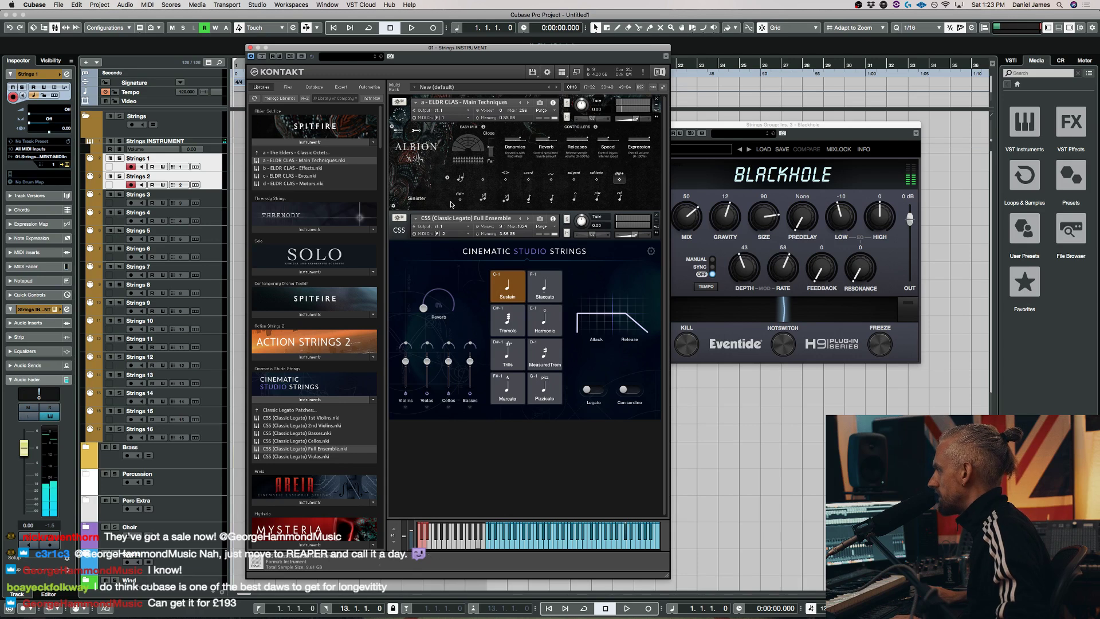
# Remove the CSS Full Ensemble patch from Kontakt without saving and reselect the Strings 1 track
pyautogui.click(210, 179)
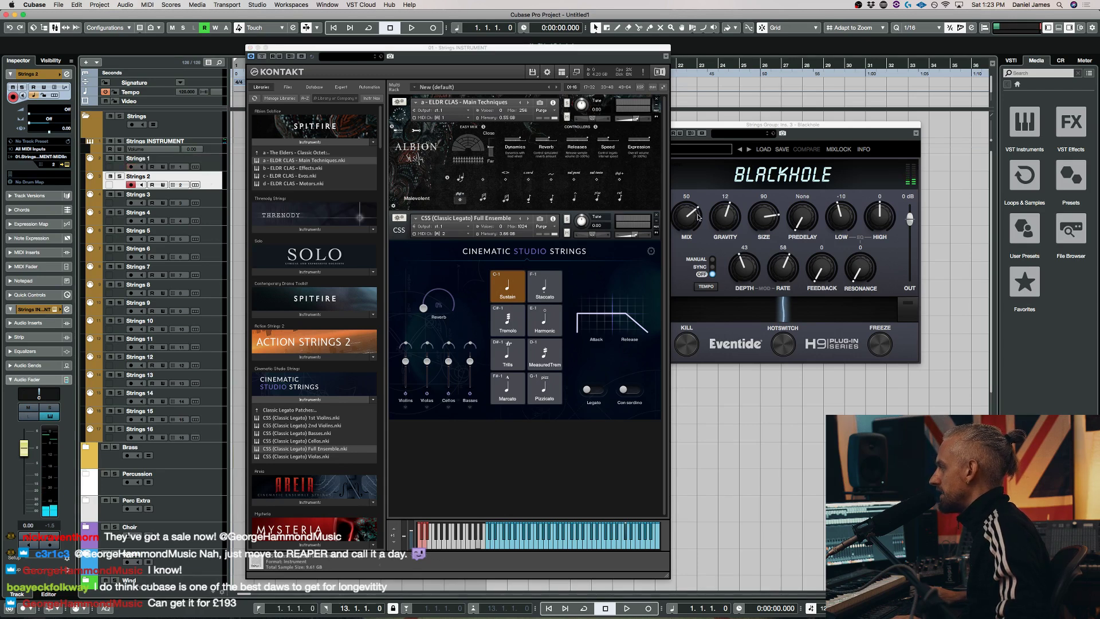
pyautogui.click(656, 102)
pyautogui.click(574, 201)
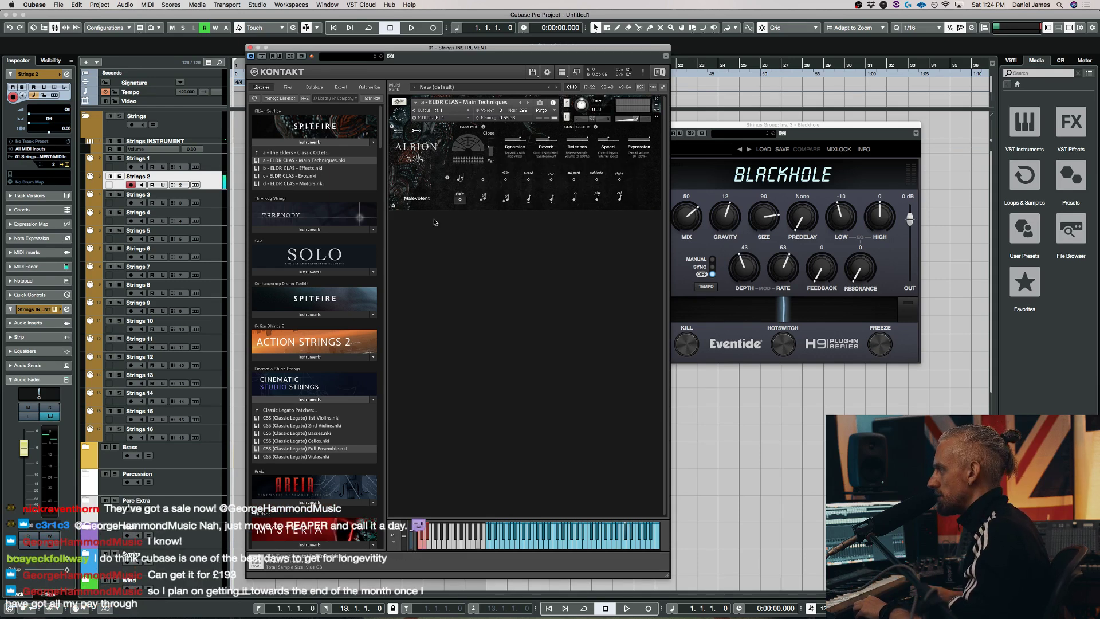
pyautogui.click(218, 161)
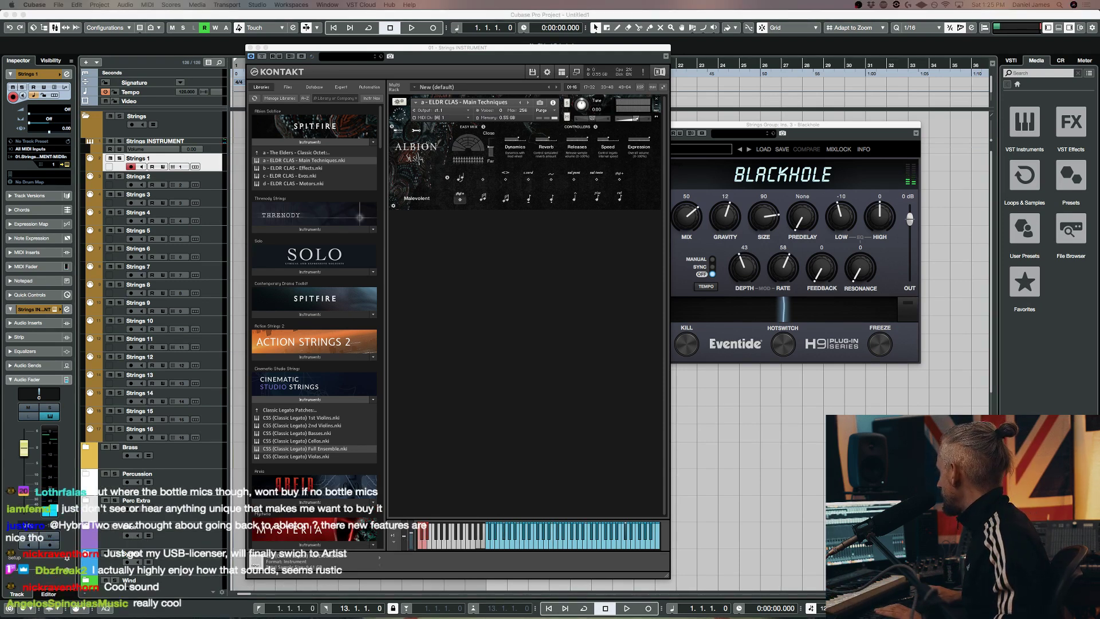
# Set the Strings Group's Shimmerverb Size to 48 and try the Albion patch's trill articulations before switching to Spiccato
pyautogui.moveTo(779, 211); pyautogui.dragTo(676, 214)
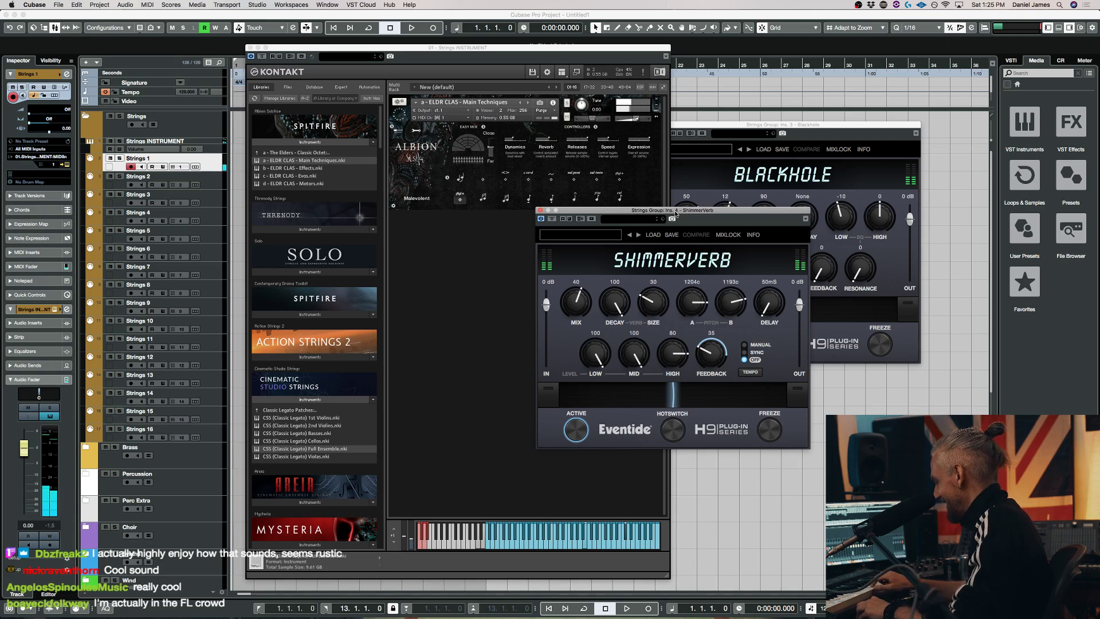
pyautogui.moveTo(651, 298); pyautogui.dragTo(650, 285)
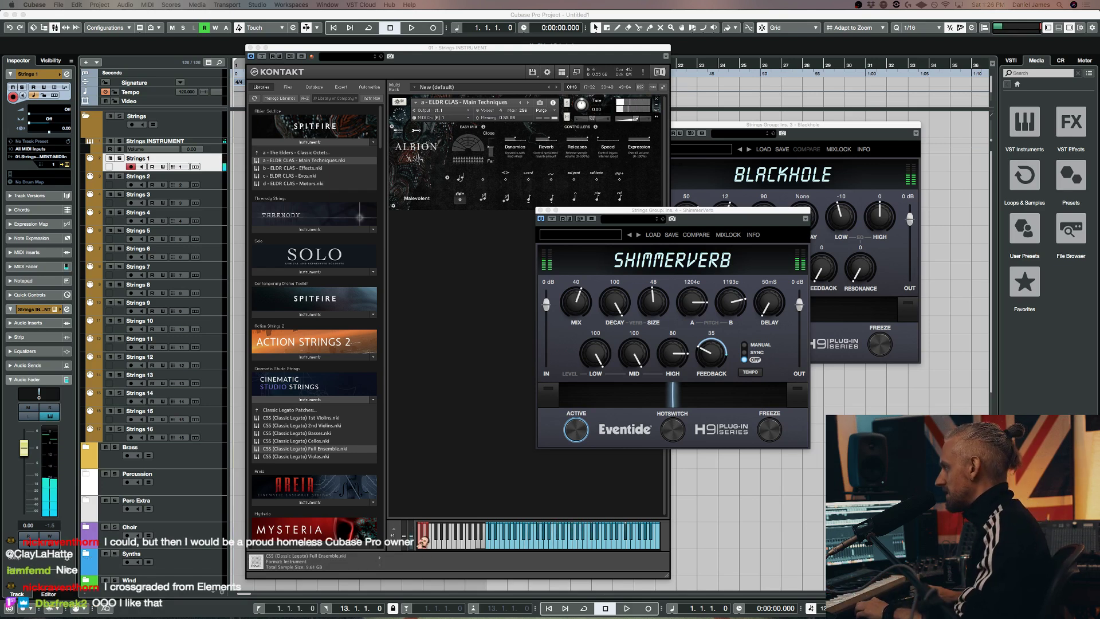
pyautogui.click(483, 198)
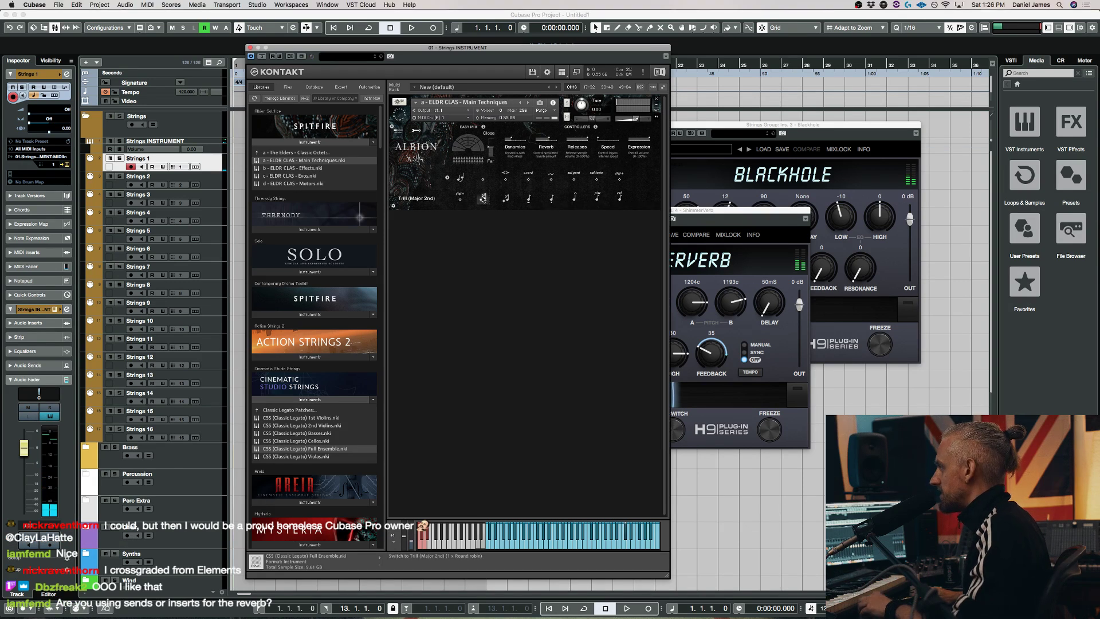
pyautogui.click(505, 199)
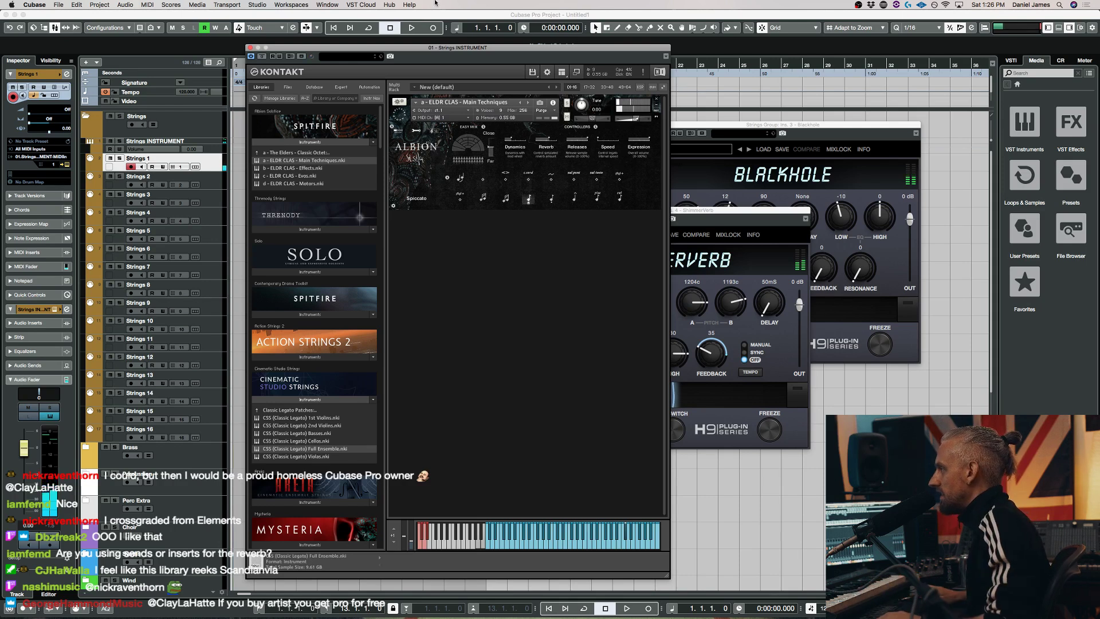
# Create a two-bar MIDI part from bar 1 on Strings 1 and open it in the Key Editor
pyautogui.moveTo(407, 48); pyautogui.dragTo(581, 48)
pyautogui.moveTo(235, 163); pyautogui.dragTo(273, 159)
pyautogui.press('KP_Decimal')
pyautogui.doubleClick(250, 164)
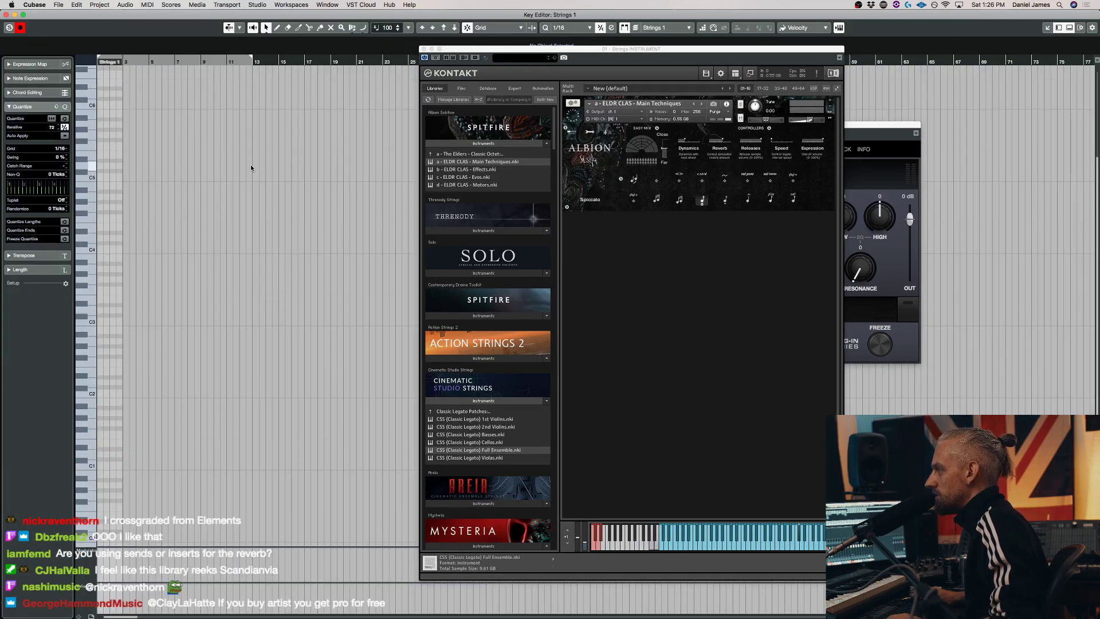
# Draw sixteenth notes F3, D3, E3, A2, F3, G3, E3, F3 across the first two beats of bar 1
pyautogui.press('h')
pyautogui.press('h')
pyautogui.press('h')
pyautogui.press('h')
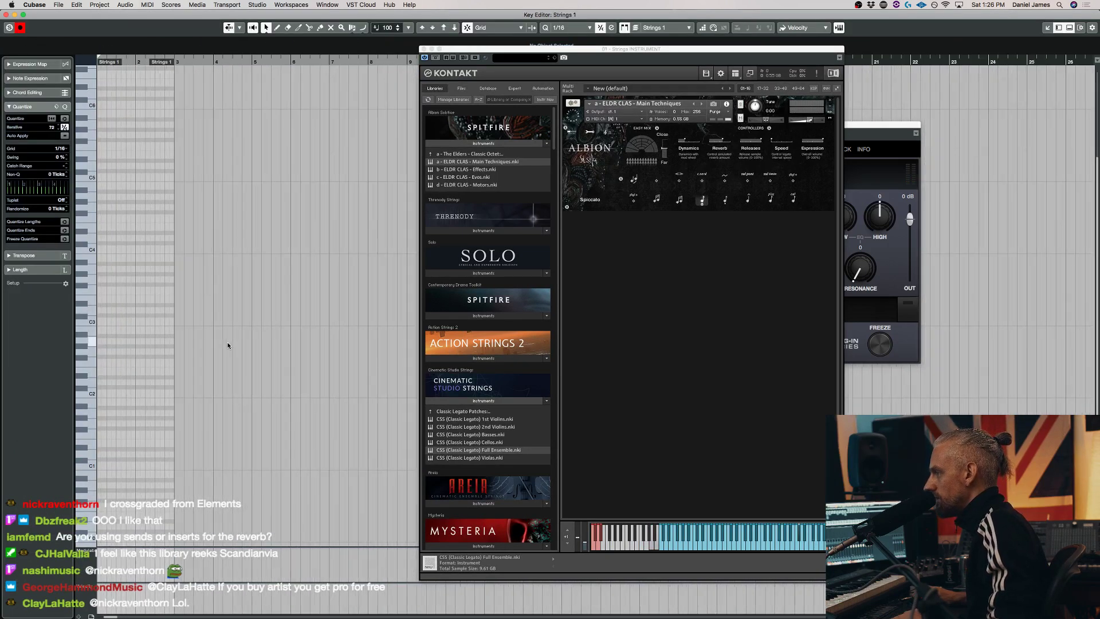
pyautogui.keyDown('alt'); pyautogui.click(99, 291); pyautogui.keyUp('alt')
pyautogui.keyDown('alt'); pyautogui.click(114, 311); pyautogui.keyUp('alt')
pyautogui.keyDown('alt'); pyautogui.click(123, 301); pyautogui.keyUp('alt')
pyautogui.keyDown('alt'); pyautogui.click(135, 341); pyautogui.keyUp('alt')
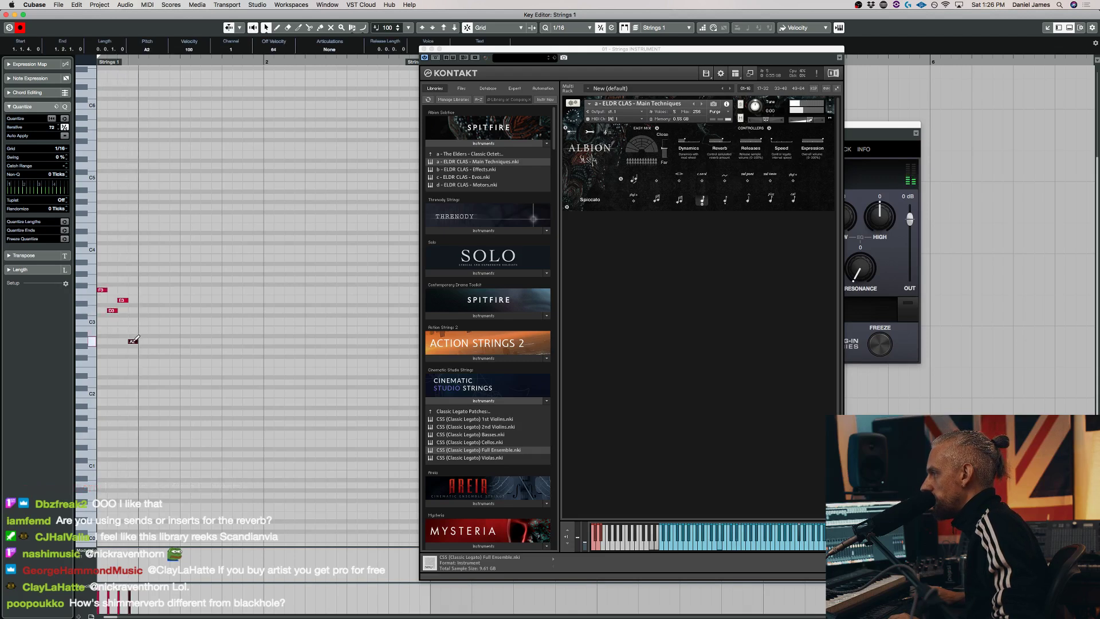
pyautogui.keyDown('alt'); pyautogui.click(151, 279); pyautogui.keyUp('alt')
pyautogui.keyDown('alt'); pyautogui.click(162, 301); pyautogui.keyUp('alt')
pyautogui.keyDown('alt'); pyautogui.click(173, 290); pyautogui.keyUp('alt')
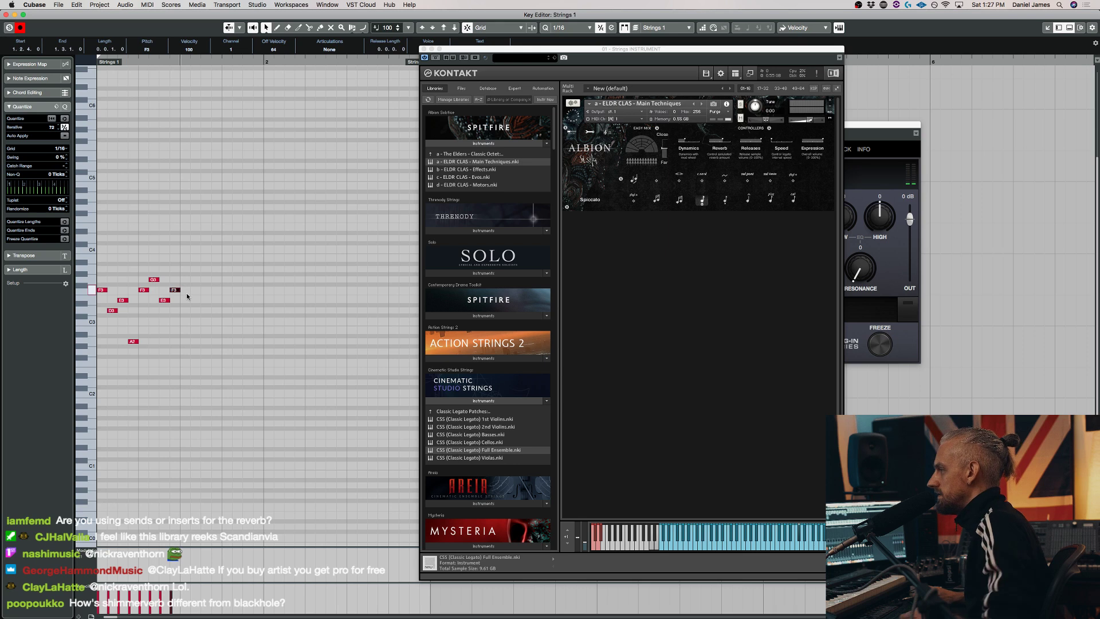
# Fill the last two beats of bar 1 with sixteenth notes F3, D3, E3, A2, F2, A2, A#2, A2
pyautogui.keyDown('alt'); pyautogui.click(185, 290); pyautogui.keyUp('alt')
pyautogui.keyDown('alt'); pyautogui.click(196, 311); pyautogui.keyUp('alt')
pyautogui.keyDown('alt'); pyautogui.click(206, 300); pyautogui.keyUp('alt')
pyautogui.keyDown('alt'); pyautogui.click(218, 341); pyautogui.keyUp('alt')
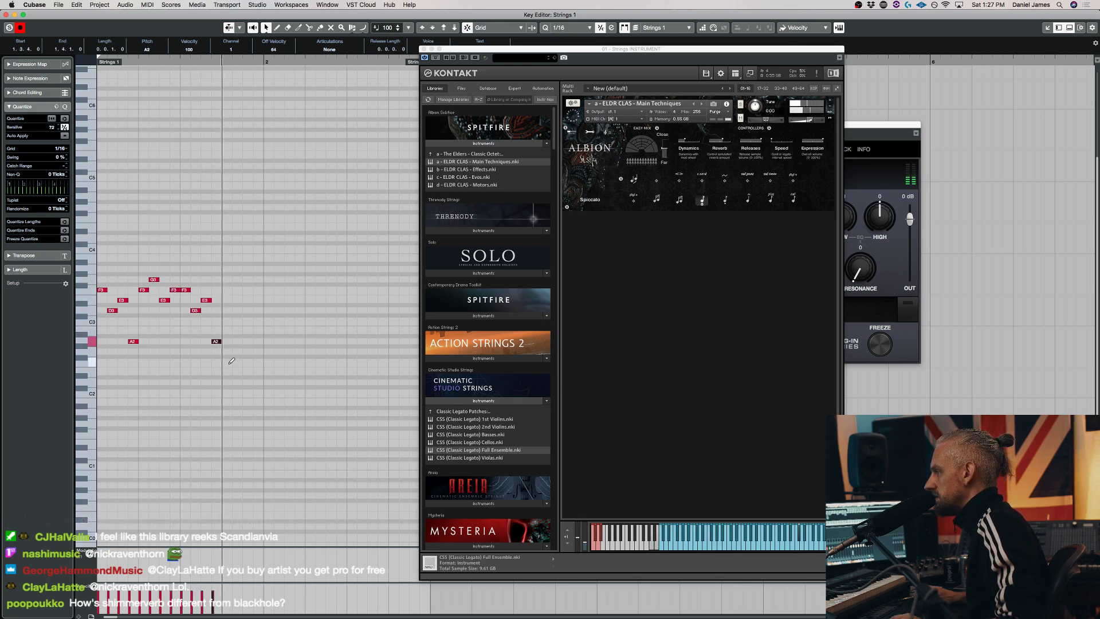
pyautogui.keyDown('alt'); pyautogui.click(237, 342); pyautogui.keyUp('alt')
pyautogui.keyDown('alt'); pyautogui.click(248, 336); pyautogui.keyUp('alt')
# Duplicate the bar 1 phrase into bar 2, raise the copy by one octave and play it
pyautogui.moveTo(278, 388); pyautogui.dragTo(98, 205)
pyautogui.press('super+d')
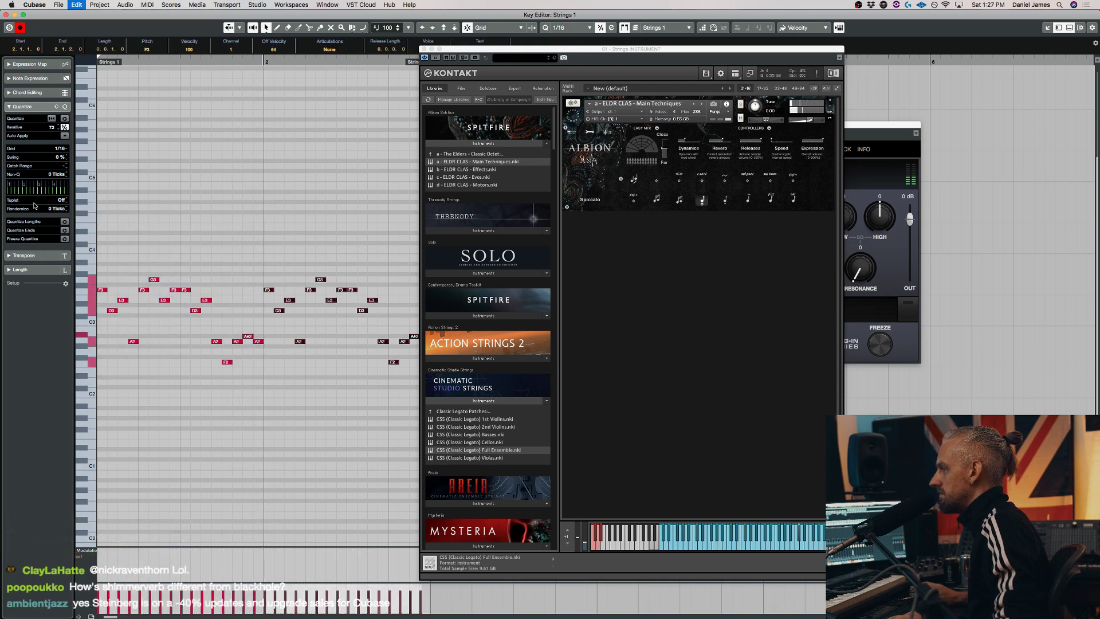
pyautogui.hotkey('shift', 'Up')
pyautogui.press('space')
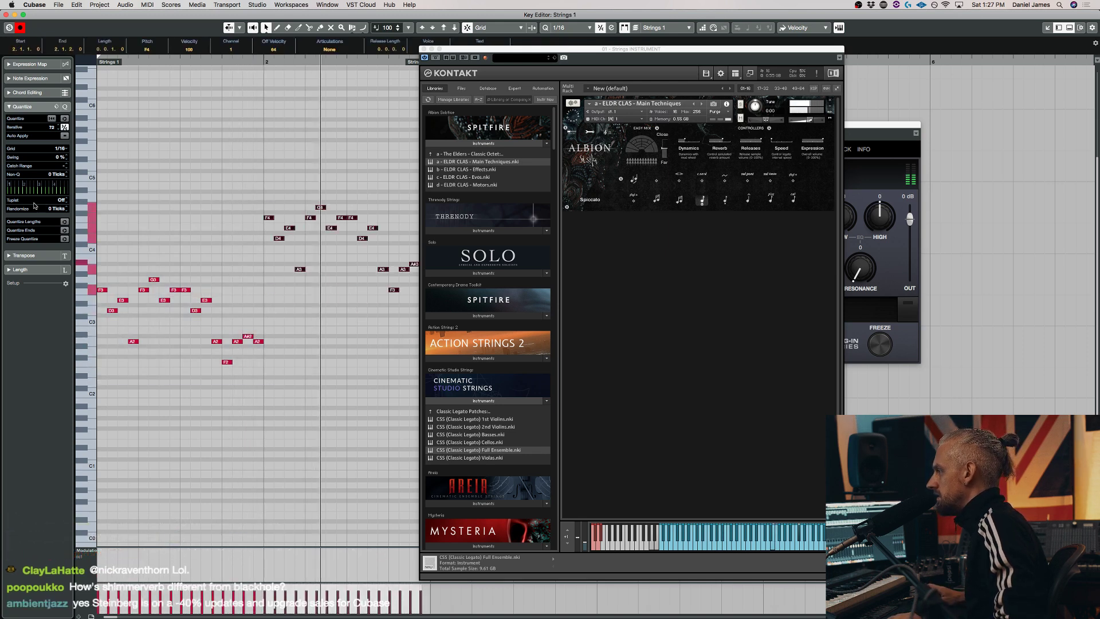
# Vary the velocities of the bar 1 notes and replace the raised copy in bar 2 with a duplicate at the original octave
pyautogui.click(170, 311)
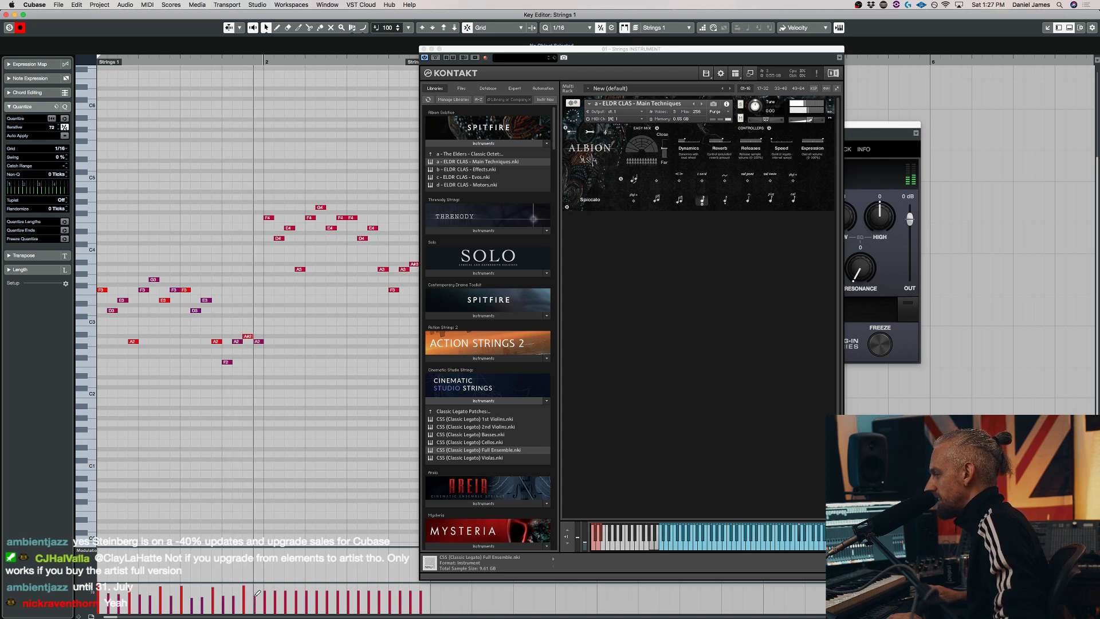
pyautogui.hotkey('ctrl', 'z')
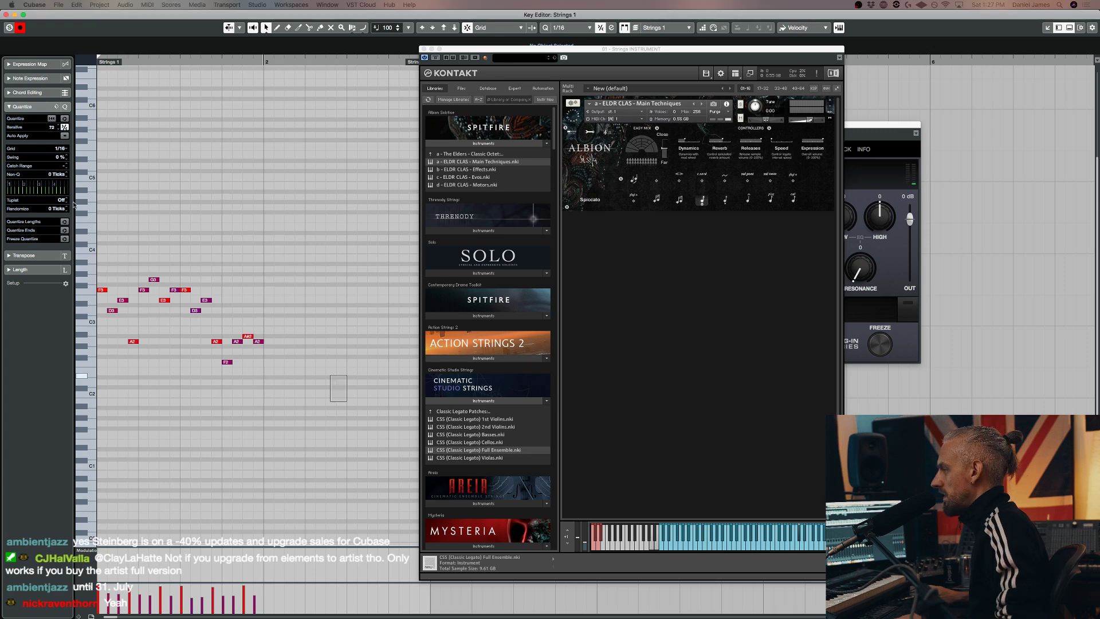
pyautogui.hotkey('ctrl', 'shift', 'z')
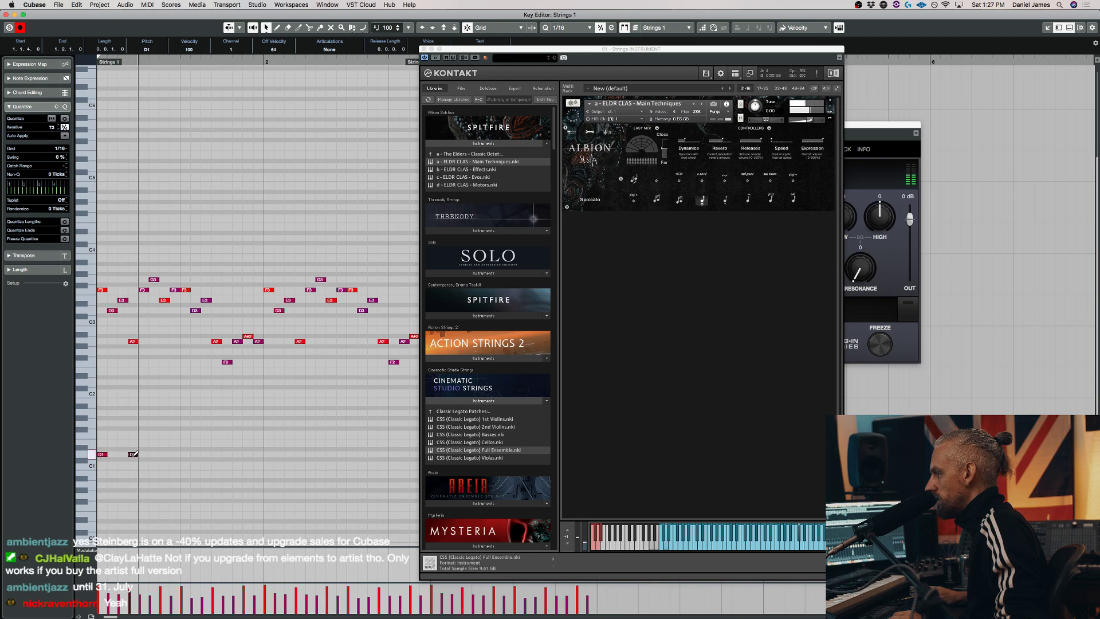
# Add a low line of D1 notes in bar 1 and F1 and G1 notes in bar 2, and close the Key Editor
pyautogui.press('space')
pyautogui.press('space')
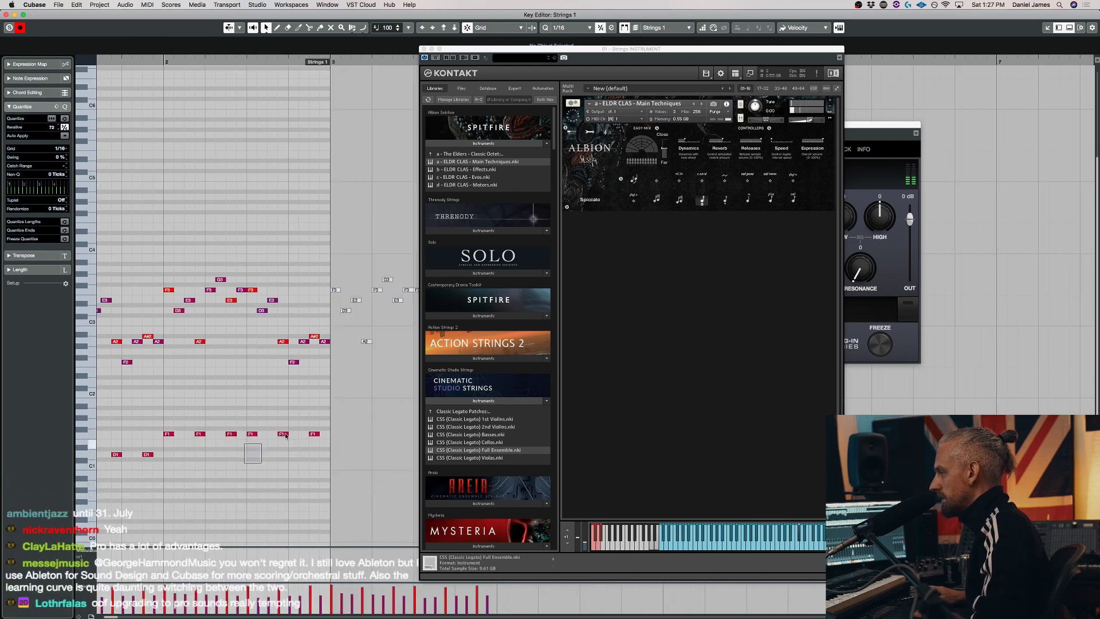
pyautogui.press('super+w')
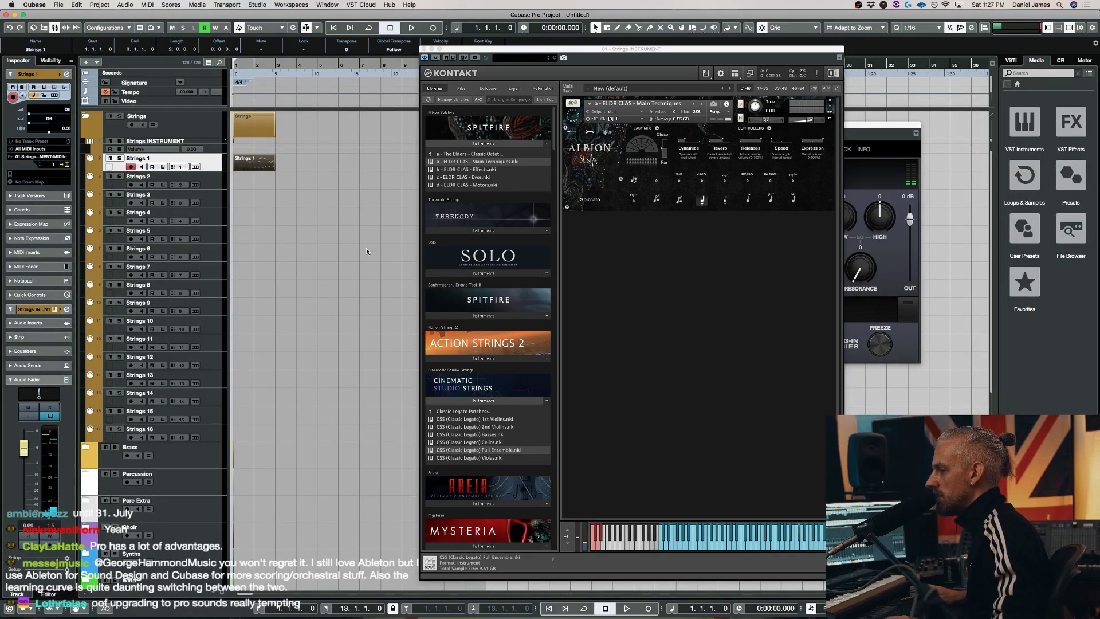
# Play the Strings 1 part from the project and reopen it in the Key Editor with the Kontakt window moved aside
pyautogui.click(341, 229)
pyautogui.press('space')
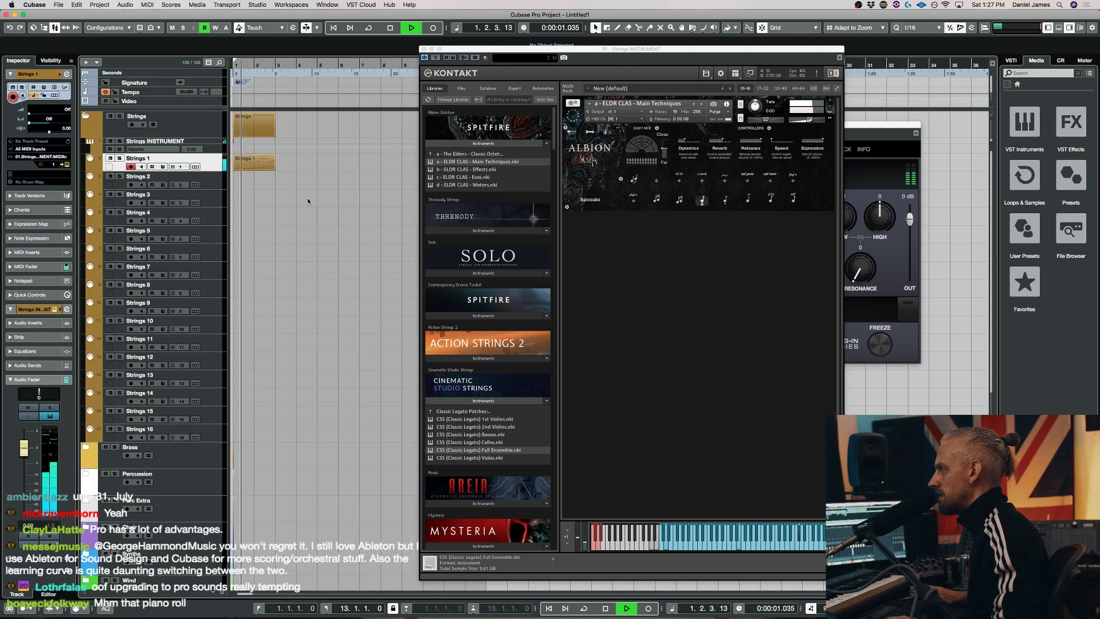
pyautogui.doubleClick(255, 162)
pyautogui.moveTo(502, 48); pyautogui.dragTo(799, 30)
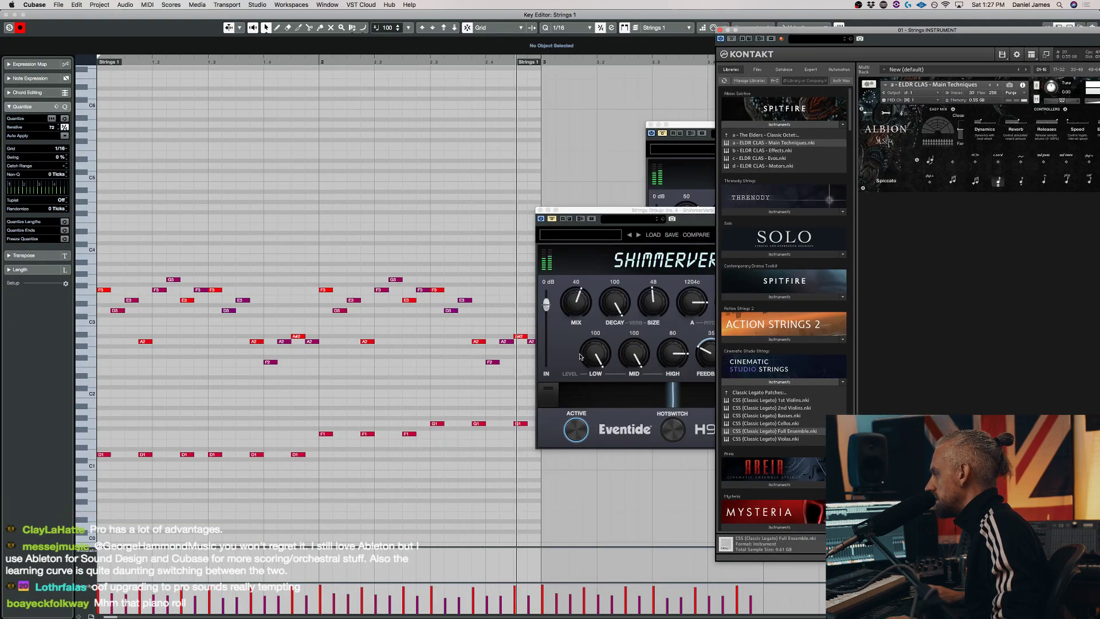
# Draw a group of repeated sixteenth D5 notes and duplicate it until it fills bars 1 and 2
pyautogui.press('super+a')
pyautogui.click(269, 266)
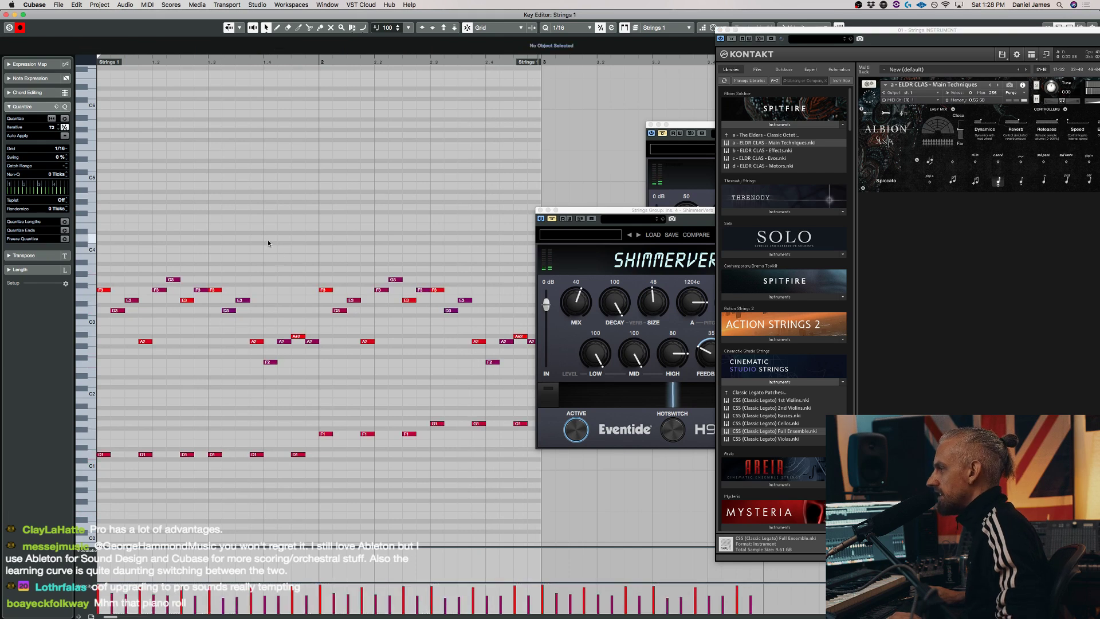
pyautogui.click(108, 166)
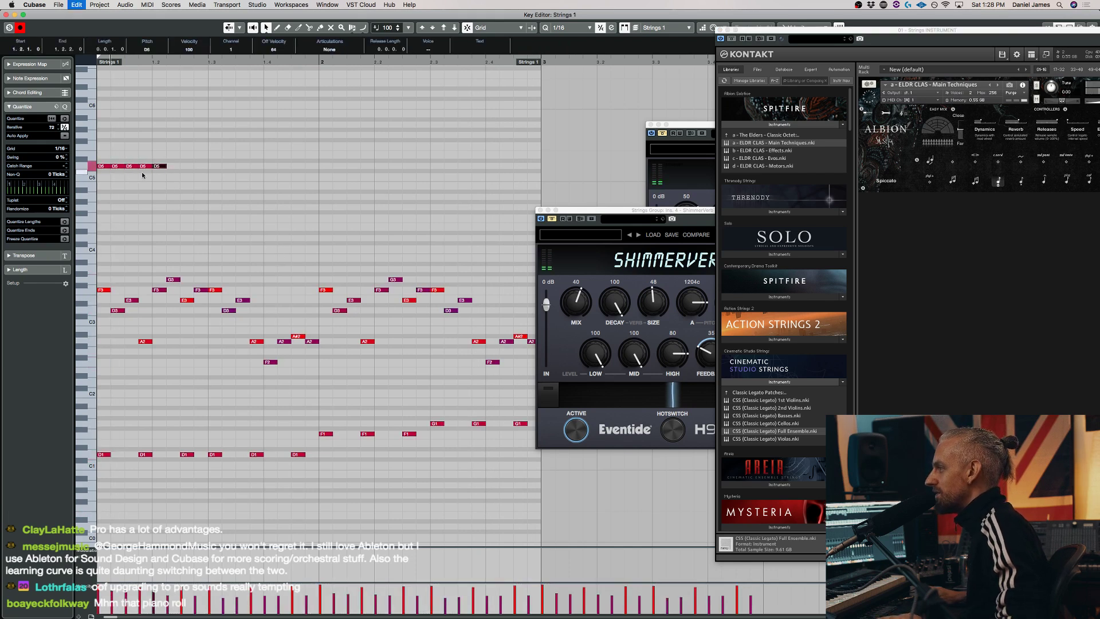
pyautogui.moveTo(161, 151); pyautogui.dragTo(90, 134)
pyautogui.hotkey('alt', 'd')
pyautogui.hotkey('alt', 'd')
pyautogui.hotkey('alt', 'd')
pyautogui.hotkey('alt', 'd')
pyautogui.hotkey('alt', 'd')
pyautogui.hotkey('alt', 'd')
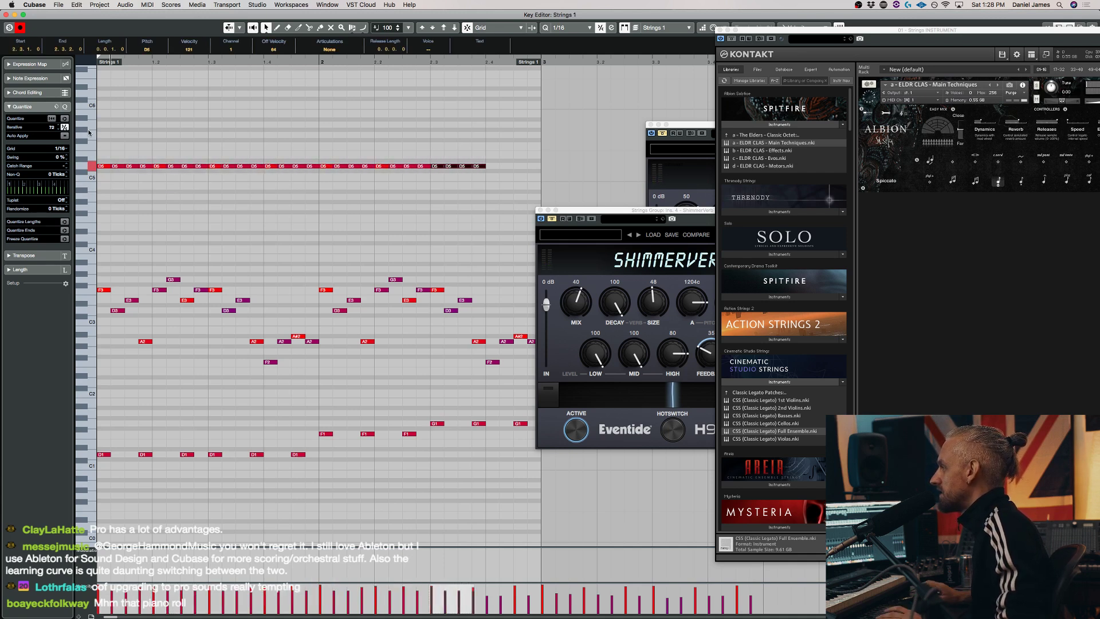
pyautogui.hotkey('alt', 'd')
# Play the part and lower the repeated notes by one octave to D4
pyautogui.press('space')
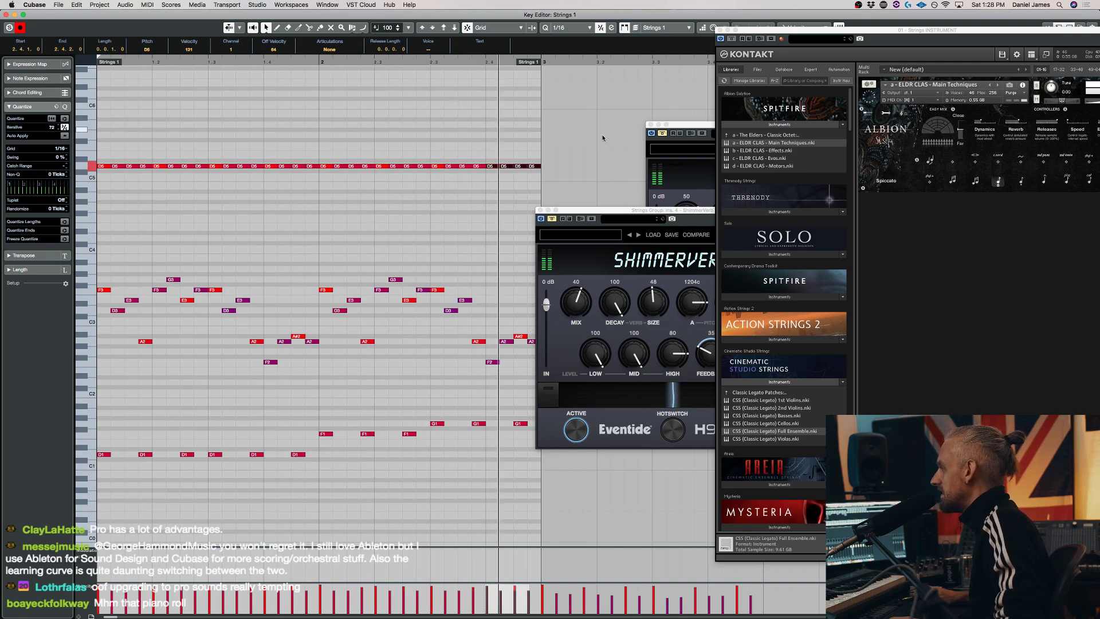
pyautogui.hotkey('shift', 'Down')
pyautogui.press('space')
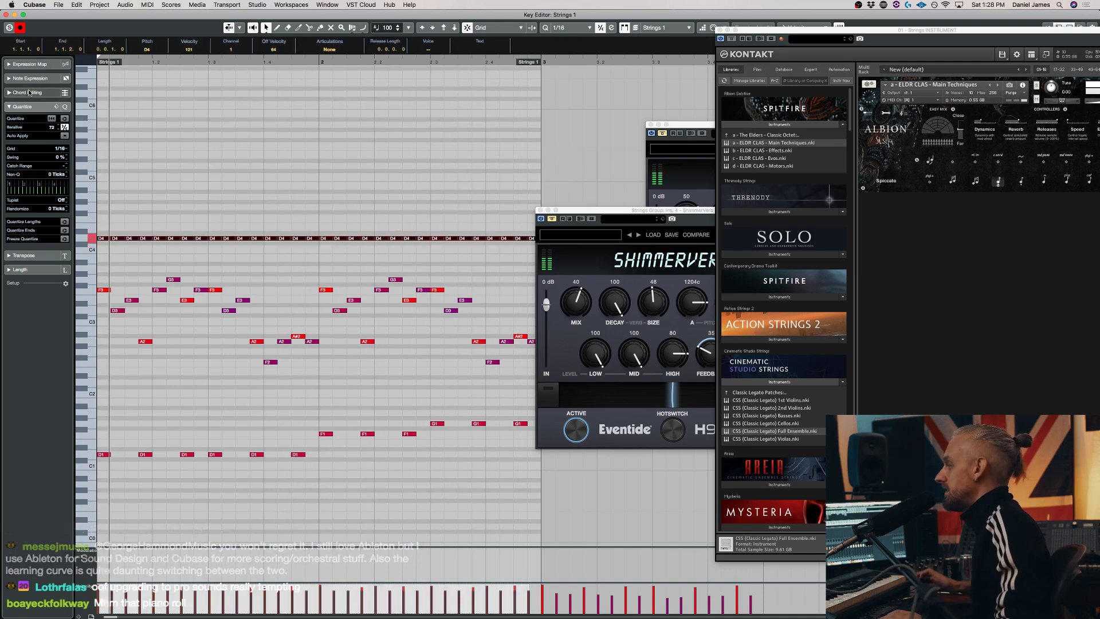
# Move the Kontakt window back into view, switch the Albion patch to Staccato (Con Sord) and play the part with it
pyautogui.moveTo(958, 33); pyautogui.dragTo(790, 42)
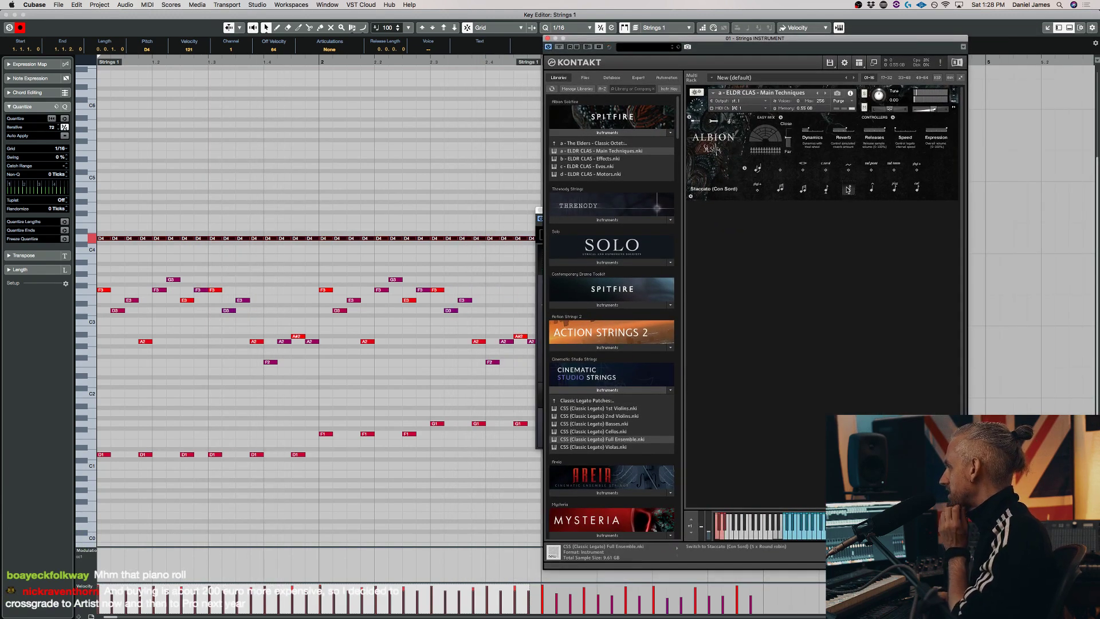
pyautogui.click(848, 190)
pyautogui.press('space')
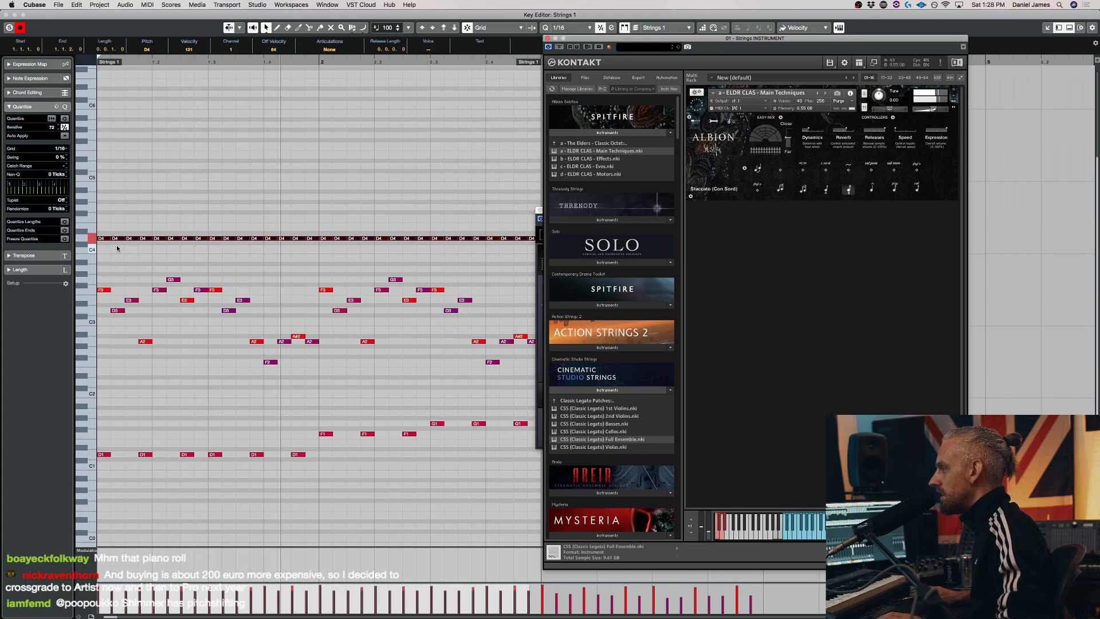
# Delete the repeated D4 notes and play the remaining part
pyautogui.press('BackSpace')
pyautogui.press('space')
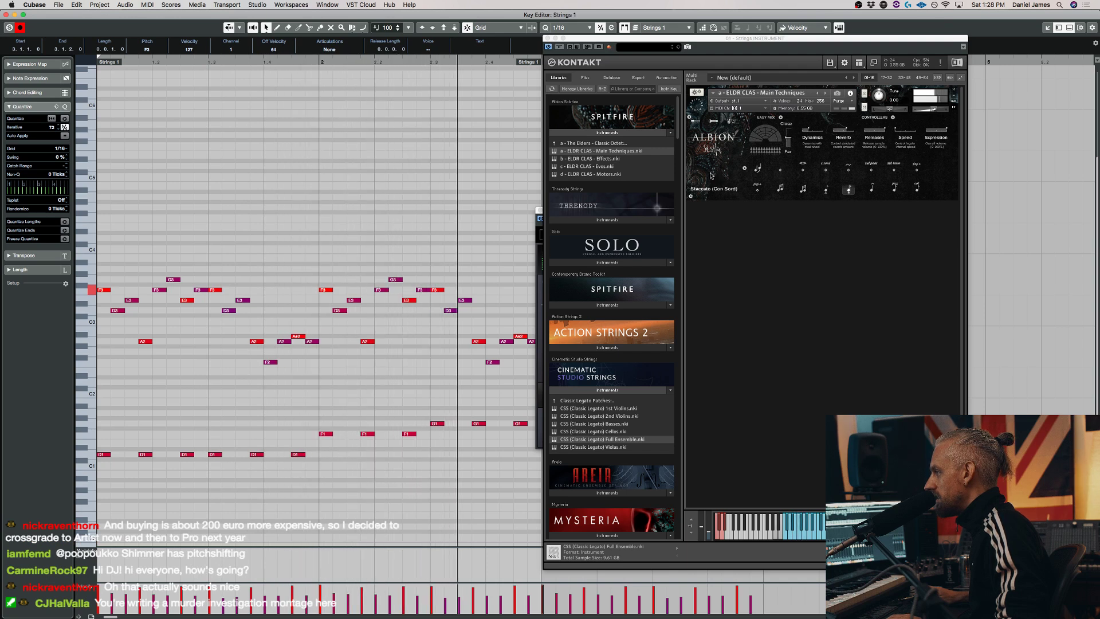
# Move the Kontakt window aside, bring the ShimmerVerb window into full view and play the part
pyautogui.moveTo(632, 41); pyautogui.dragTo(747, 29)
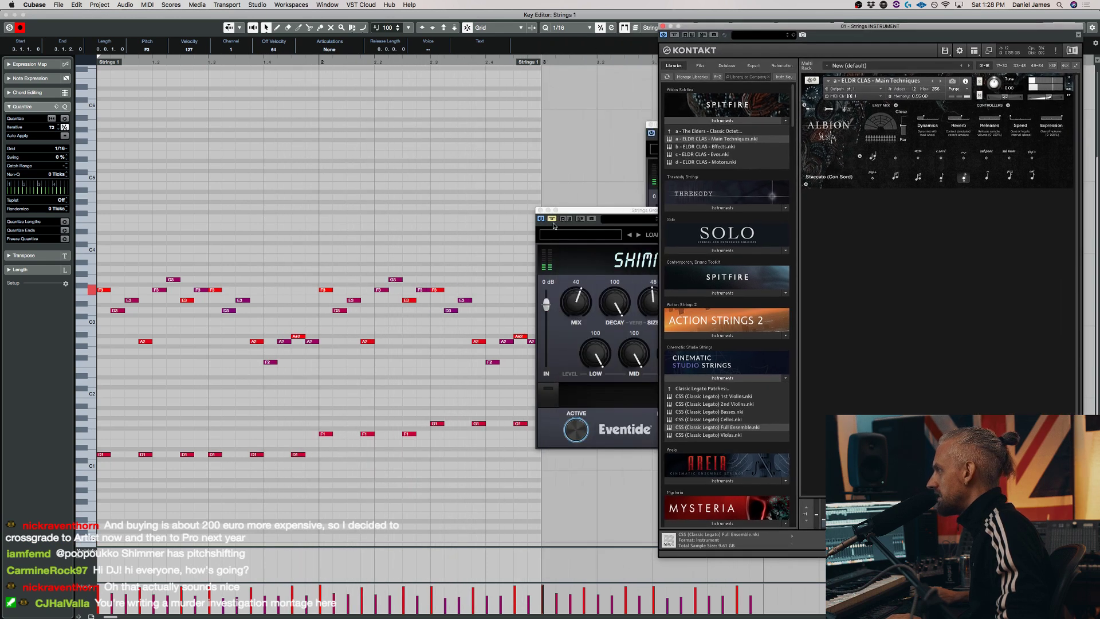
pyautogui.click(581, 219)
pyautogui.moveTo(599, 216); pyautogui.dragTo(639, 202)
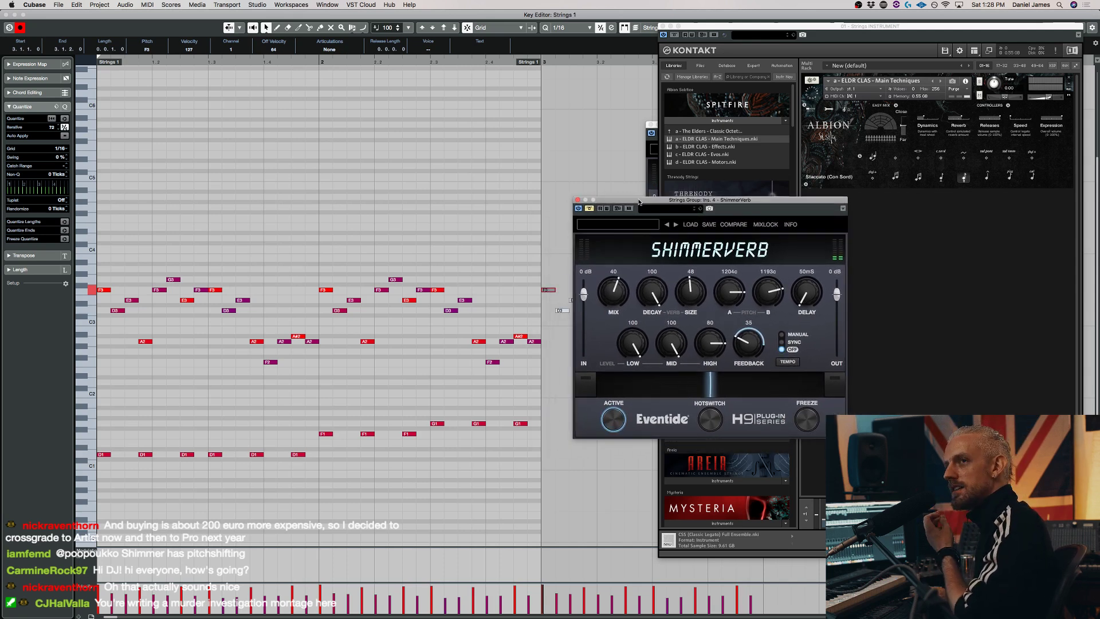
pyautogui.click(512, 282)
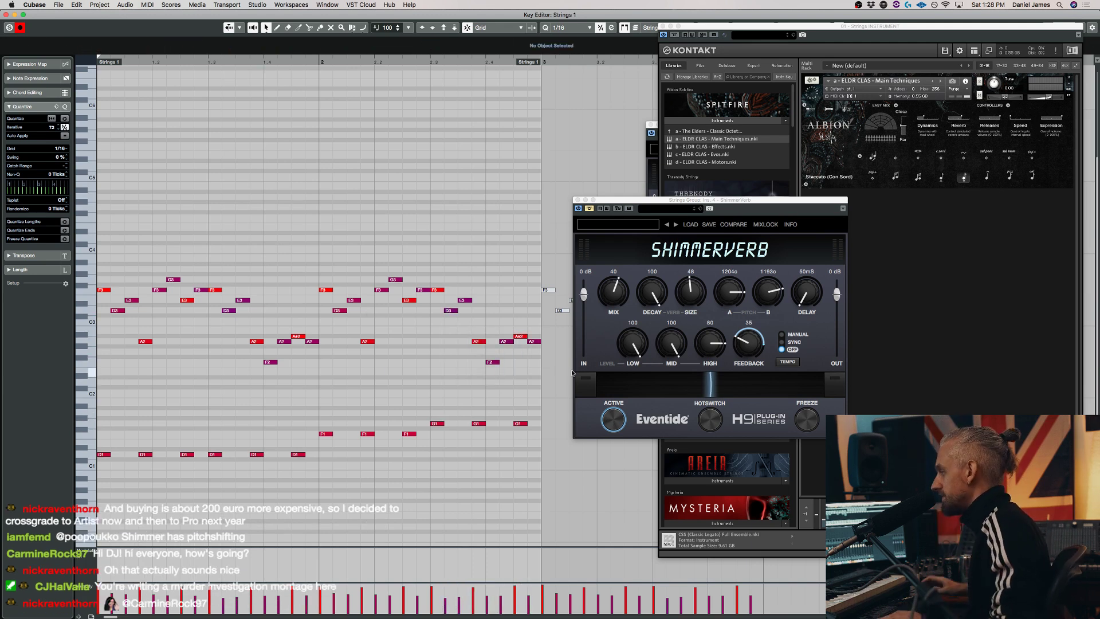
pyautogui.press('space')
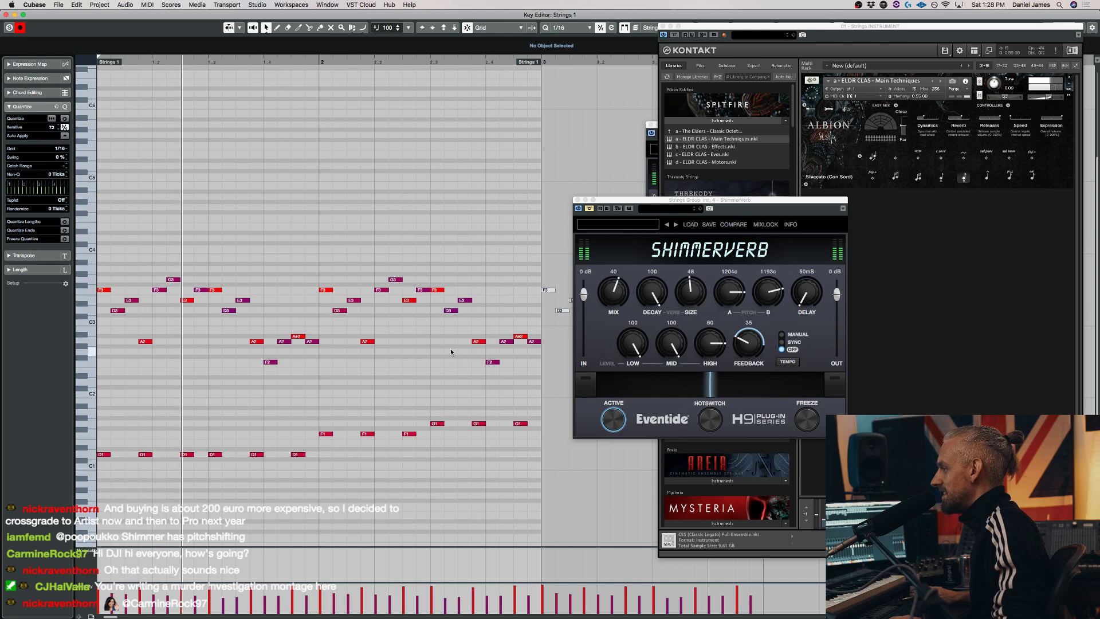
# Raise all notes of the part by two octaves and play it
pyautogui.press('space')
pyautogui.press('super+a')
pyautogui.hotkey('shift', 'Up')
pyautogui.hotkey('shift', 'Up')
pyautogui.press('space')
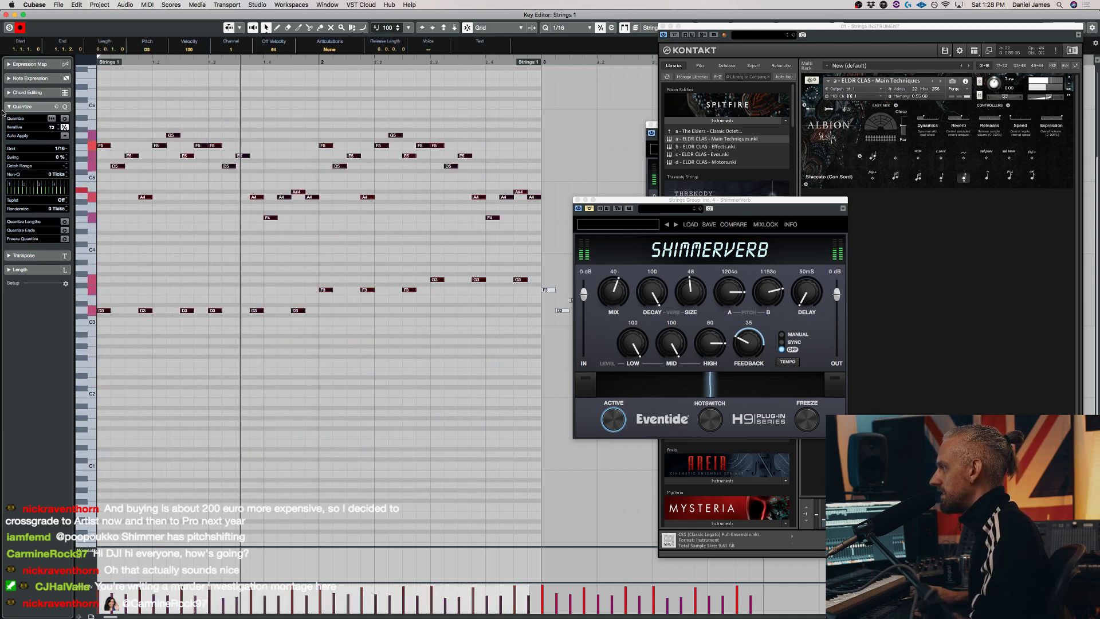
pyautogui.press('space')
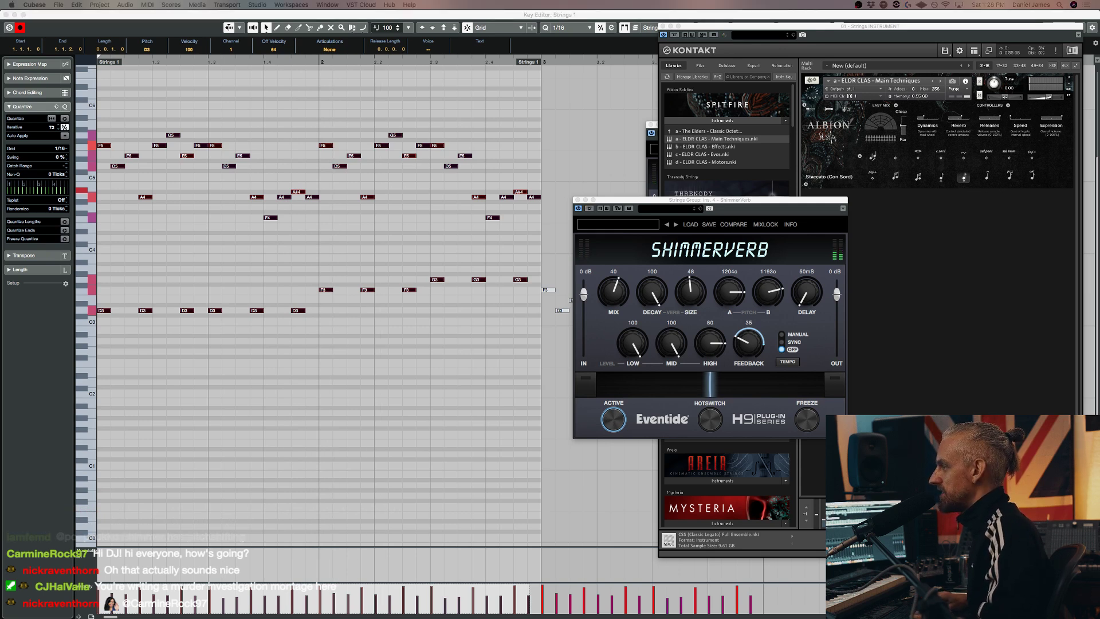
pyautogui.press('space')
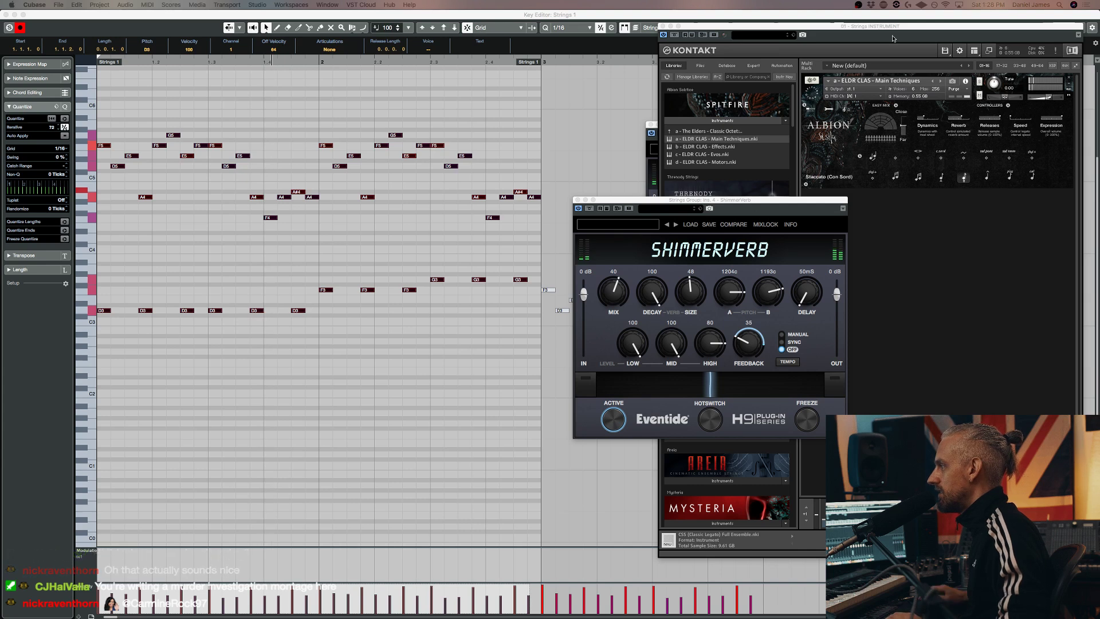
# Replace the old notes with a descending sixteenth-note figure running from A2 down to G1 across bar 1
pyautogui.click(895, 46)
pyautogui.scroll(5, 234, 329)
pyautogui.scroll(-4, 235, 321)
pyautogui.click(103, 372)
pyautogui.click(118, 367)
pyautogui.click(132, 372)
pyautogui.click(145, 392)
pyautogui.click(159, 413)
pyautogui.click(174, 393)
pyautogui.click(187, 388)
pyautogui.click(201, 393)
pyautogui.click(214, 413)
pyautogui.click(242, 444)
pyautogui.click(257, 413)
pyautogui.click(269, 419)
pyautogui.click(284, 444)
pyautogui.click(299, 455)
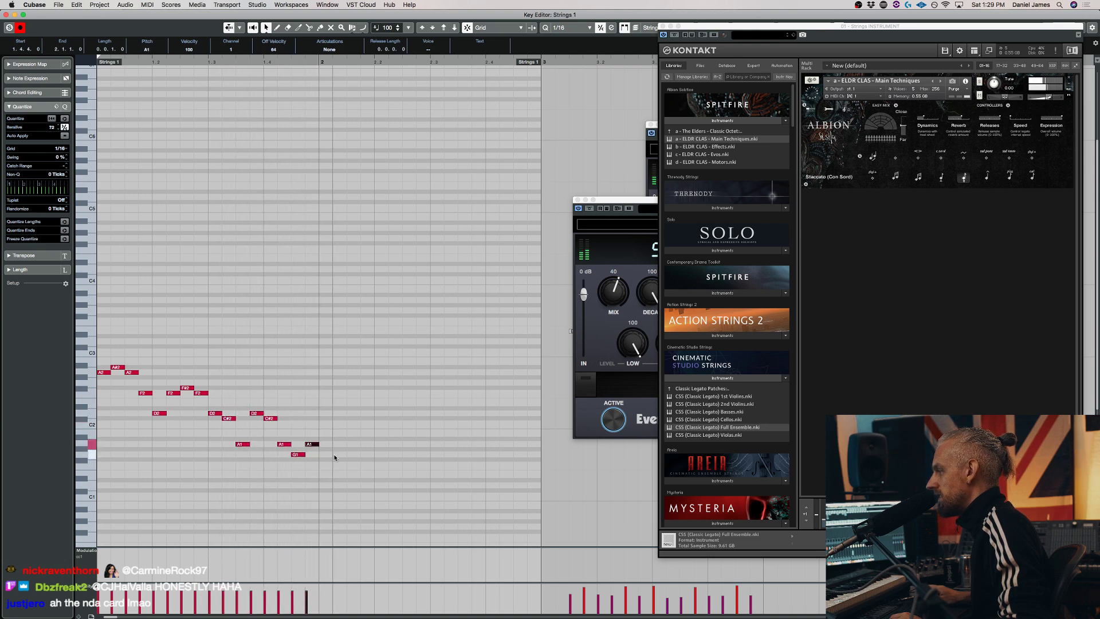
# Raise the whole sixteenth-note figure by one octave and play it from the start
pyautogui.press('.')
pyautogui.press('super+a')
pyautogui.hotkey('shift', 'Up')
pyautogui.press('space')
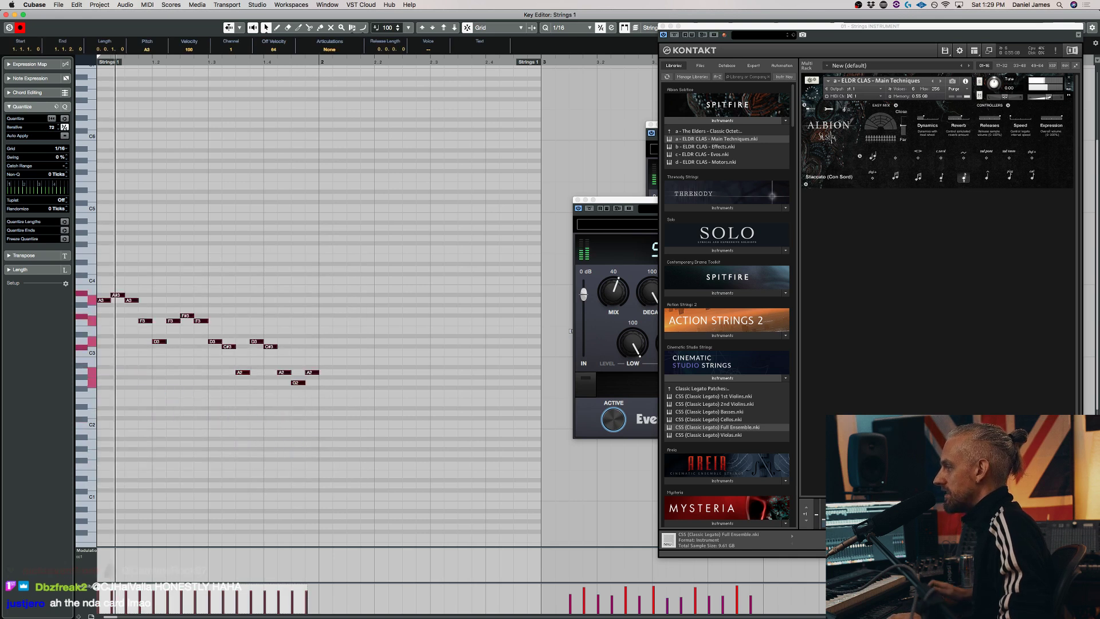
pyautogui.press('space')
# Duplicate the figure into bar 2 and raise both bars by another octave
pyautogui.press('super+d')
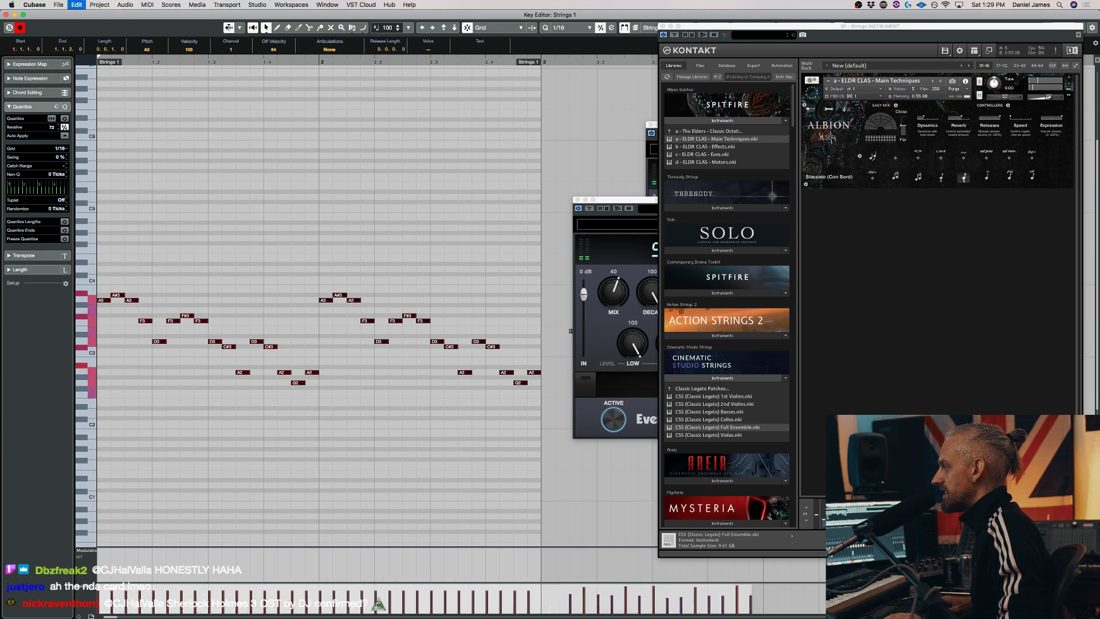
pyautogui.hotkey('shift', 'Up')
# Switch the Albion patch to Marcato and play the two-bar figure with it
pyautogui.click(988, 177)
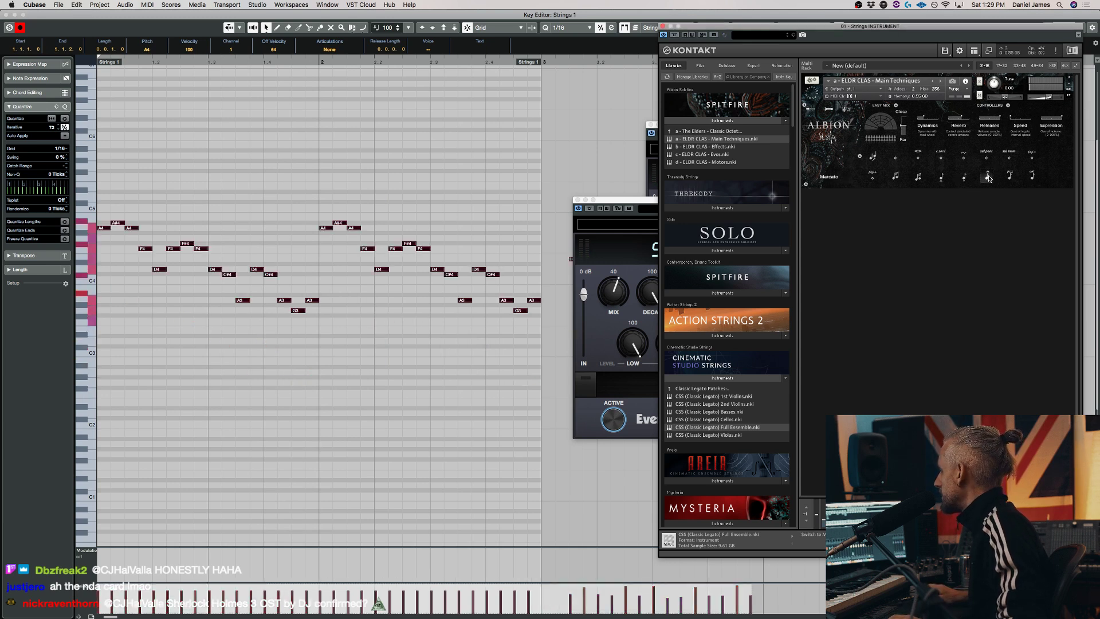
pyautogui.press('space')
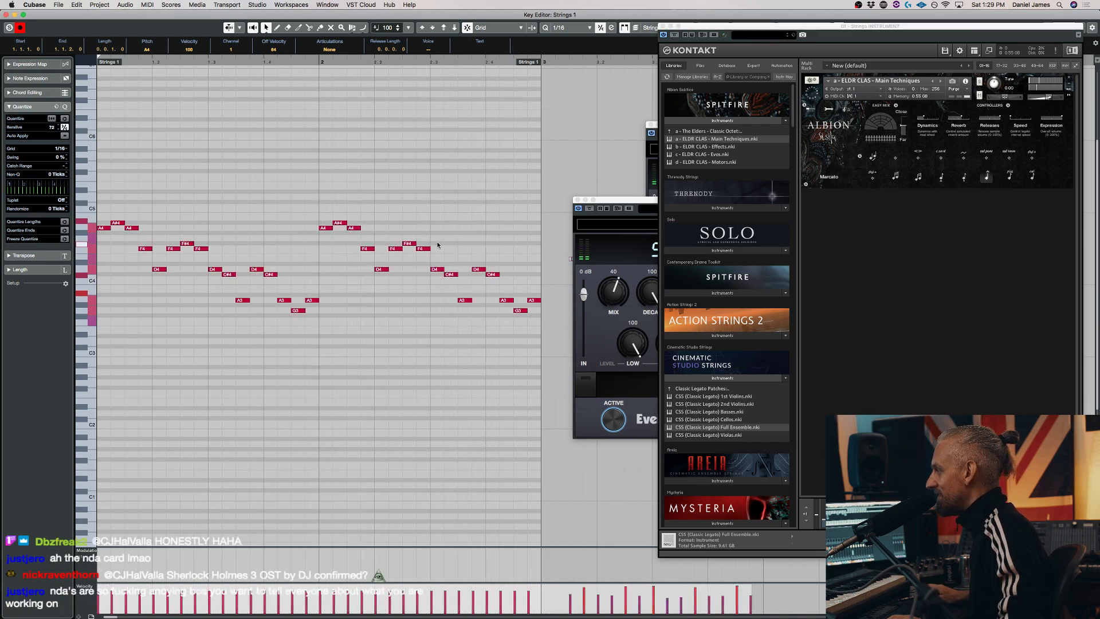
pyautogui.click(408, 243)
pyautogui.click(943, 215)
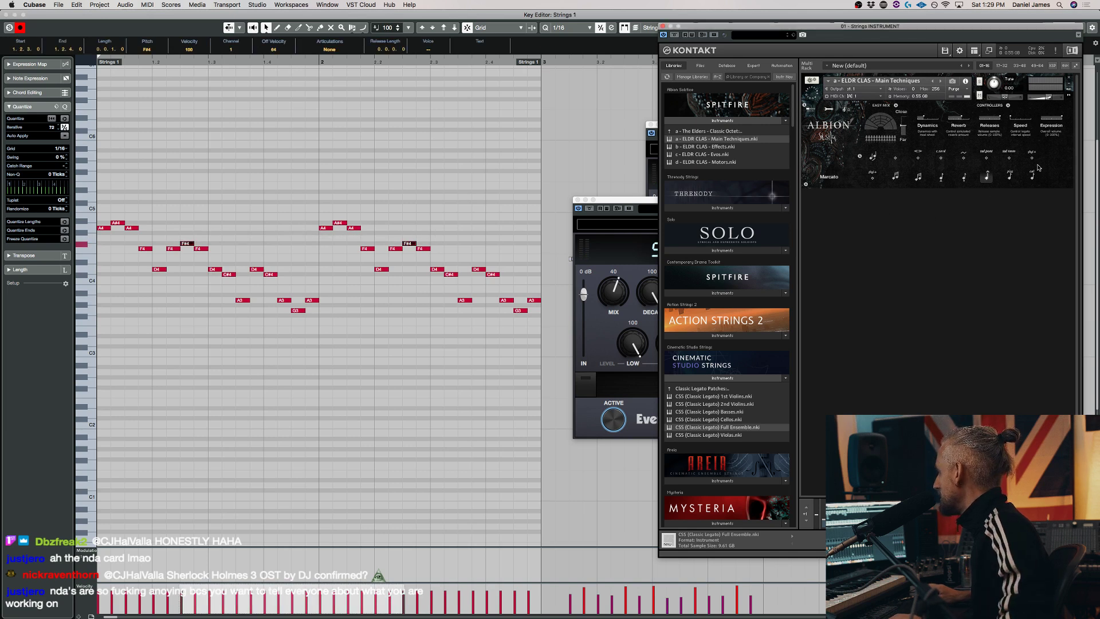
# Switch the Albion patch to Pizzicato and play the two-bar figure with it
pyautogui.click(1008, 182)
pyautogui.click(186, 335)
pyautogui.press('space')
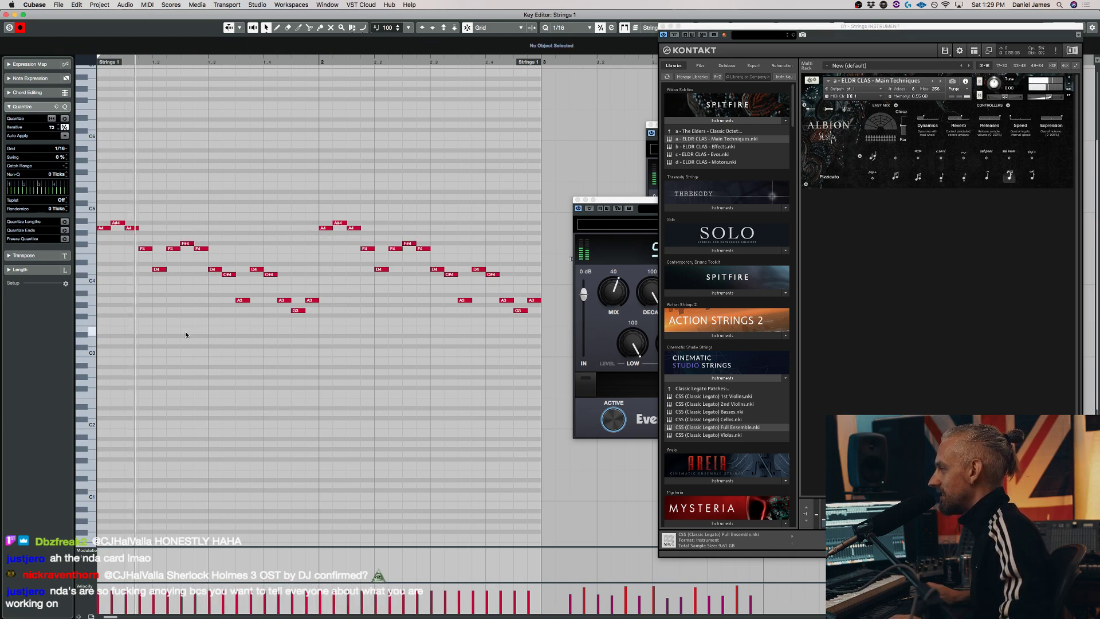
pyautogui.click(1012, 177)
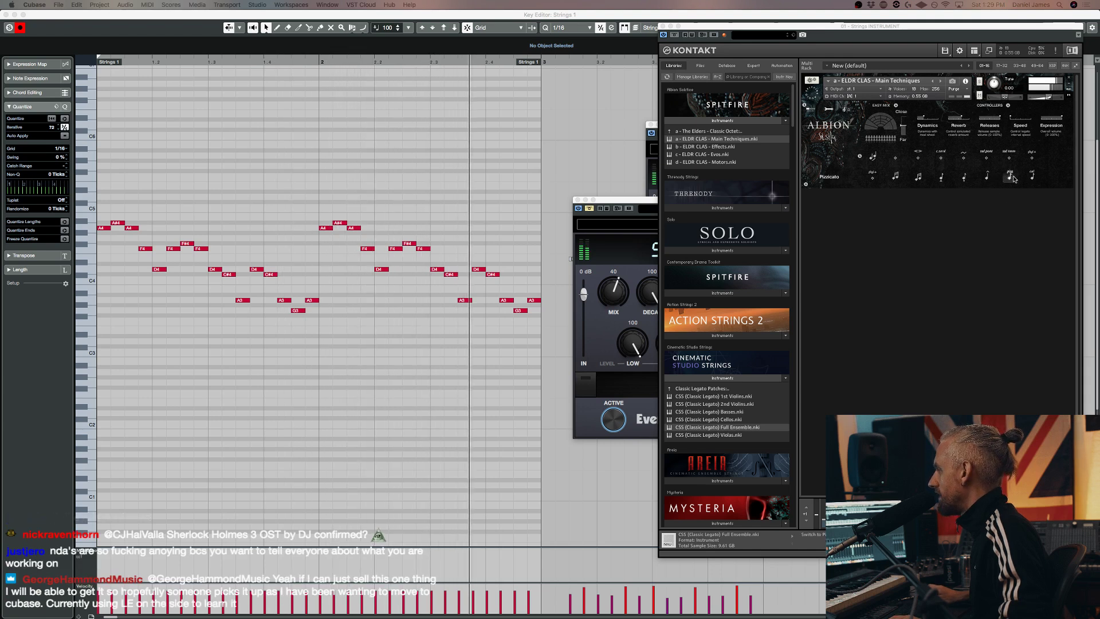
# Add a sparse bass line of D1 and A1 notes beneath the figure in bar 1 while the part plays
pyautogui.click(101, 418)
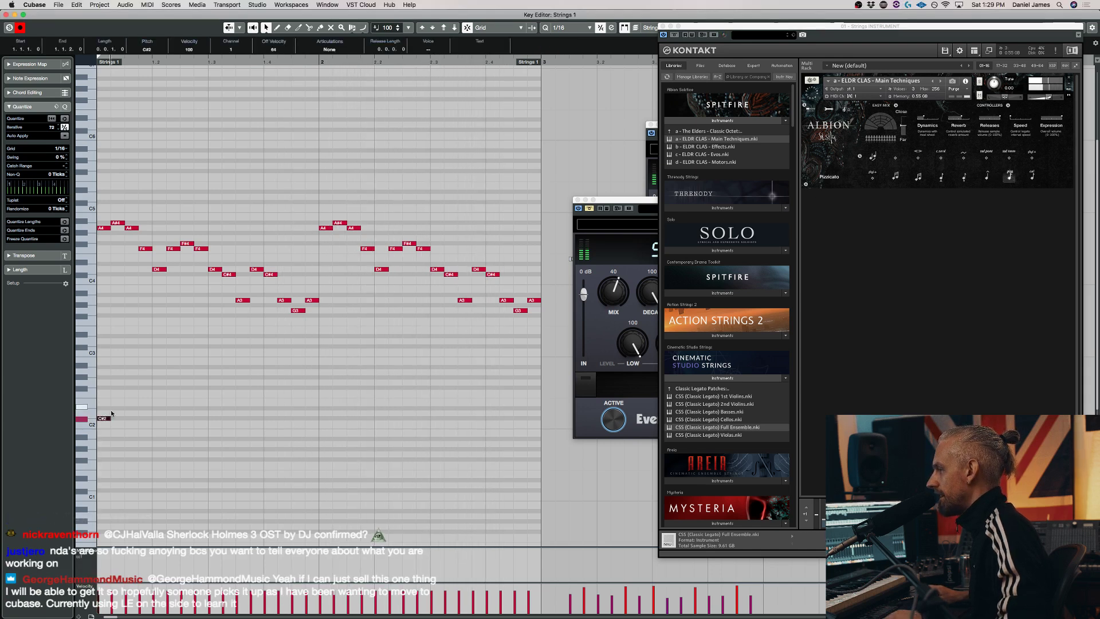
pyautogui.press('Down')
pyautogui.press('Down')
pyautogui.press('Down')
pyautogui.press('Down')
pyautogui.press('Down')
pyautogui.press('Down')
pyautogui.press('Down')
pyautogui.press('Down')
pyautogui.press('Down')
pyautogui.press('Down')
pyautogui.press('Down')
pyautogui.press('space')
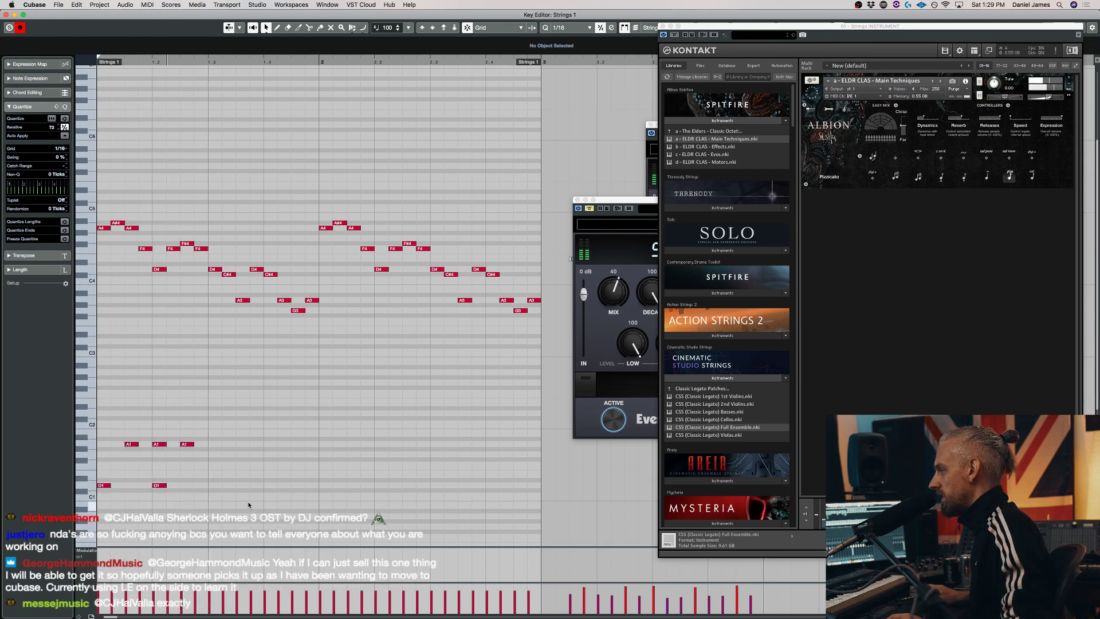
pyautogui.click(132, 445)
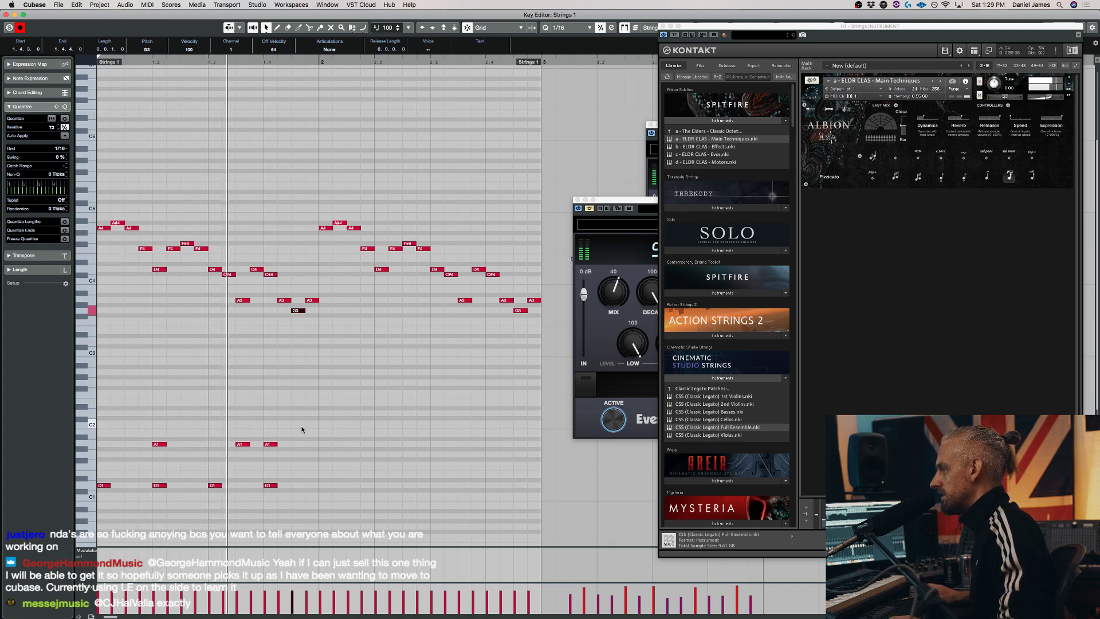
# Raise the bass notes in bar 1 by one octave and switch the Albion patch through the last articulation to Spiccato
pyautogui.moveTo(346, 388); pyautogui.dragTo(88, 523)
pyautogui.hotkey('shift', 'Up')
pyautogui.click(1033, 177)
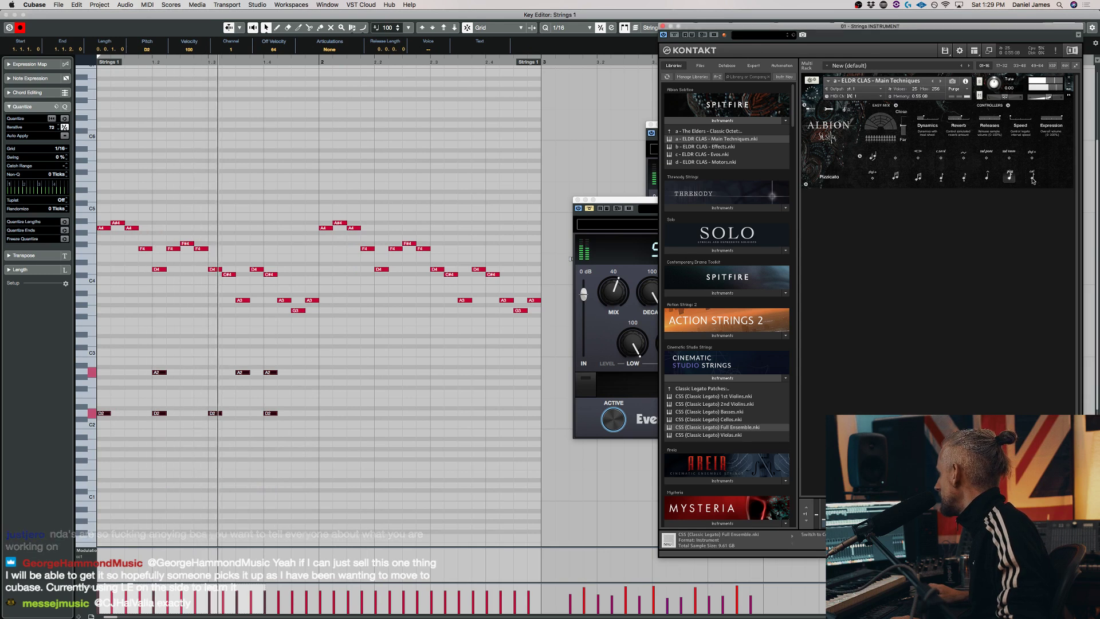
pyautogui.click(943, 176)
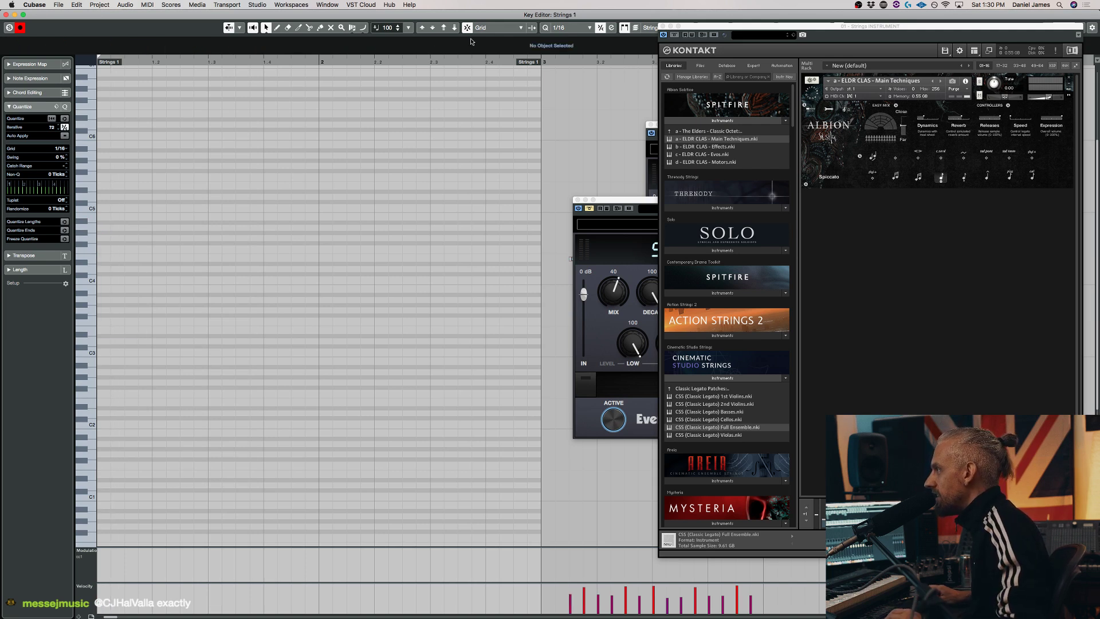
# Replace all notes with a sixteenth-note pattern on F2, E2 and D2 in bar 1, raising the velocity of the F2 and E2 notes
pyautogui.click(118, 413)
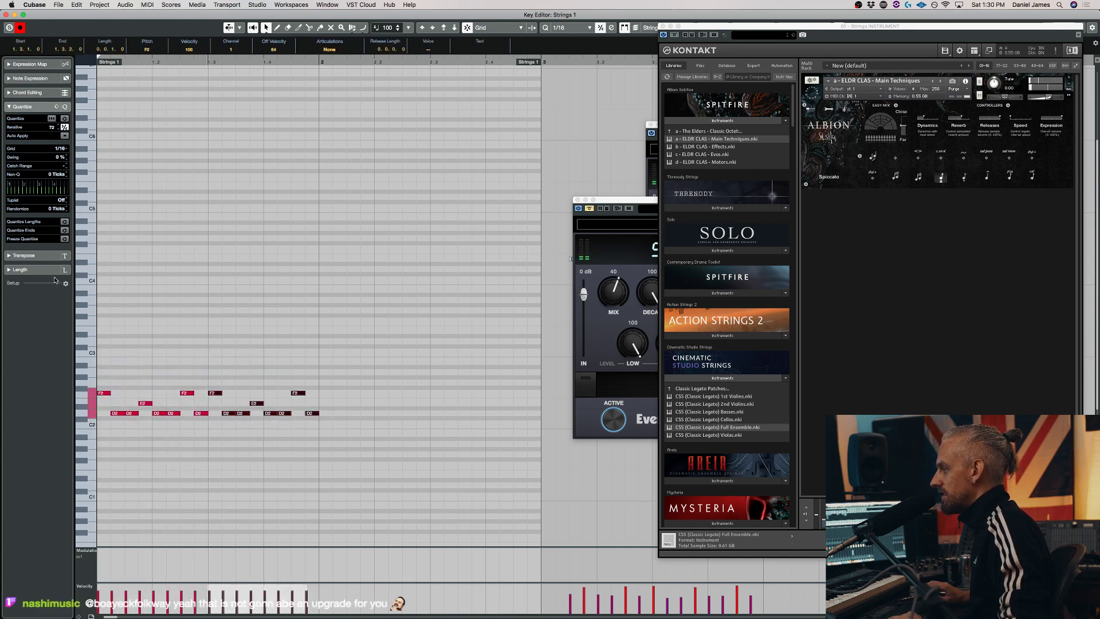
pyautogui.moveTo(337, 405); pyautogui.dragTo(95, 330)
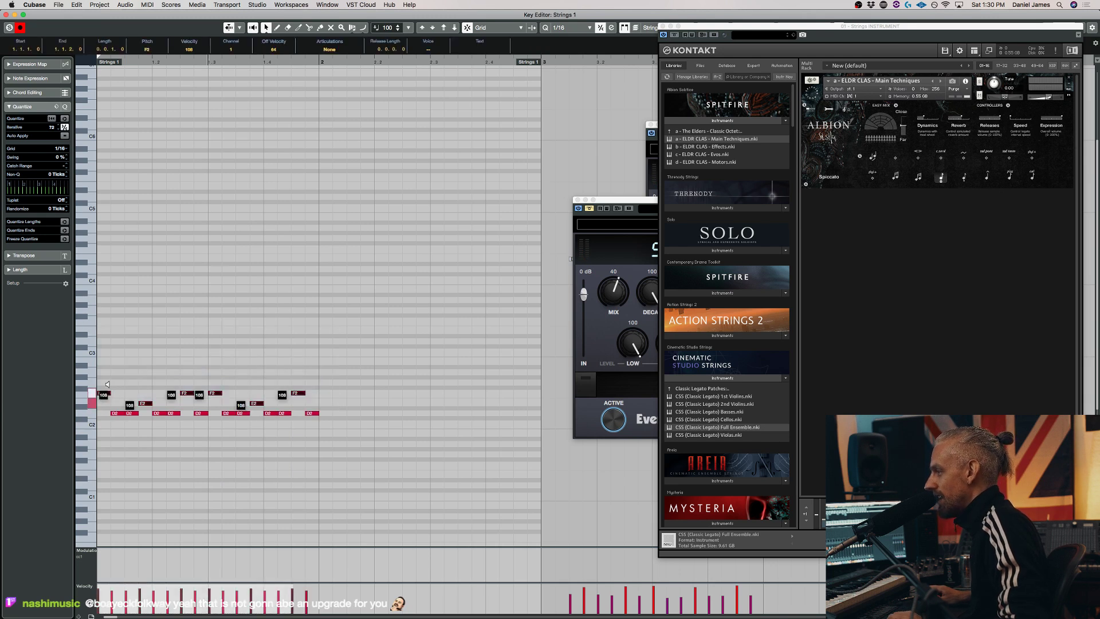
pyautogui.click(107, 376)
# Duplicate the bar 1 pattern into bar 2 and play it with the Spiccato articulation
pyautogui.moveTo(392, 452); pyautogui.dragTo(95, 344)
pyautogui.press('super+d')
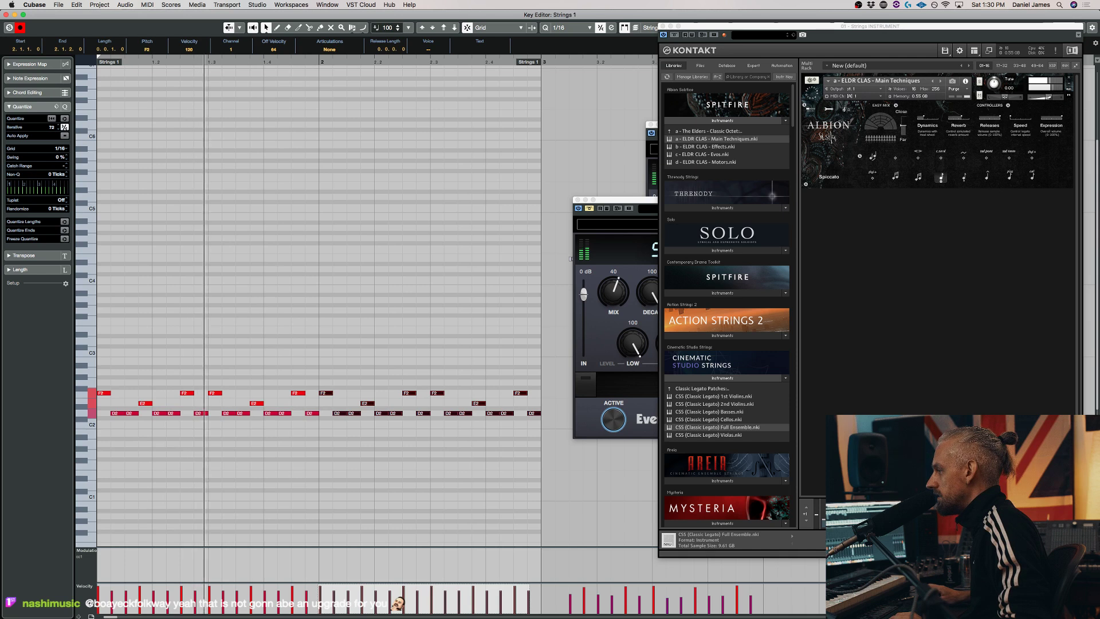
pyautogui.press('space')
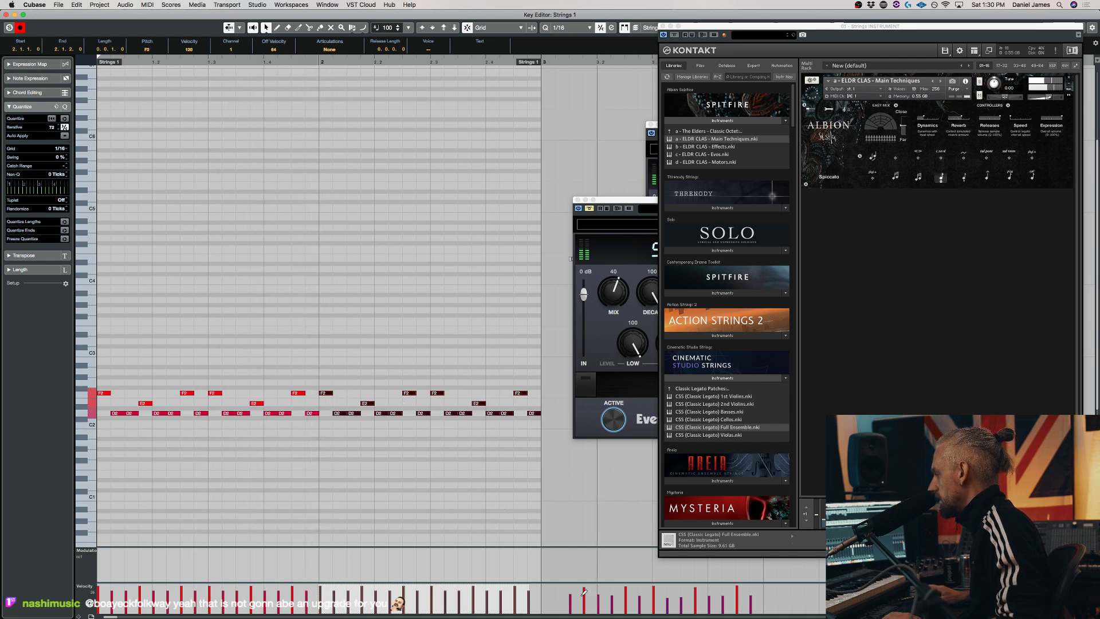
# Close the Key Editor, play the pattern from the project and reopen the Strings 1 part for editing
pyautogui.press('super+w')
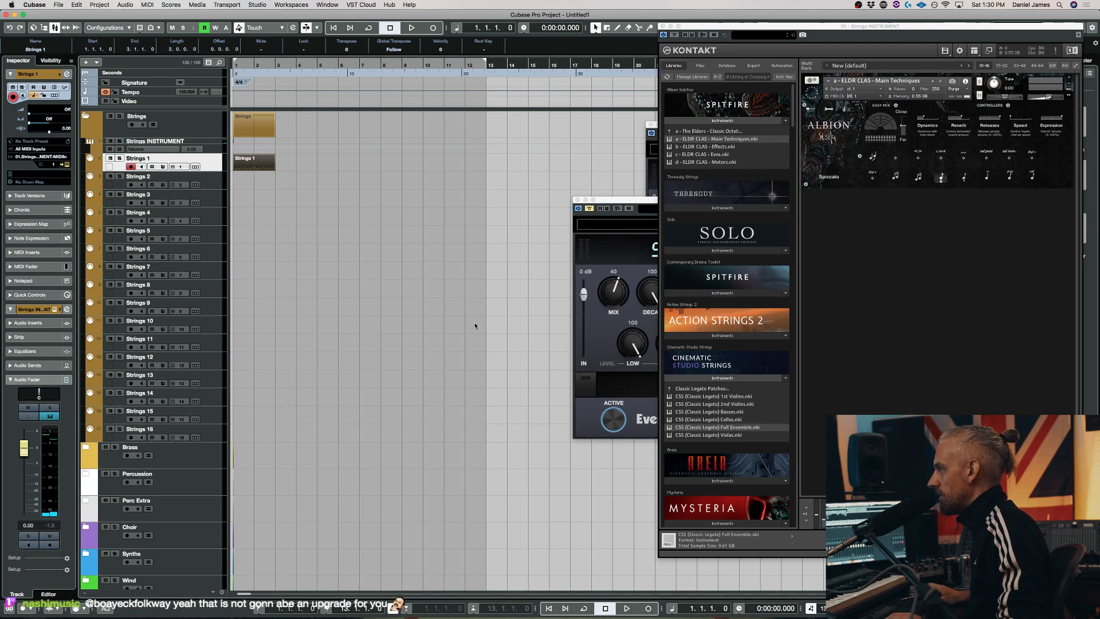
pyautogui.press('space')
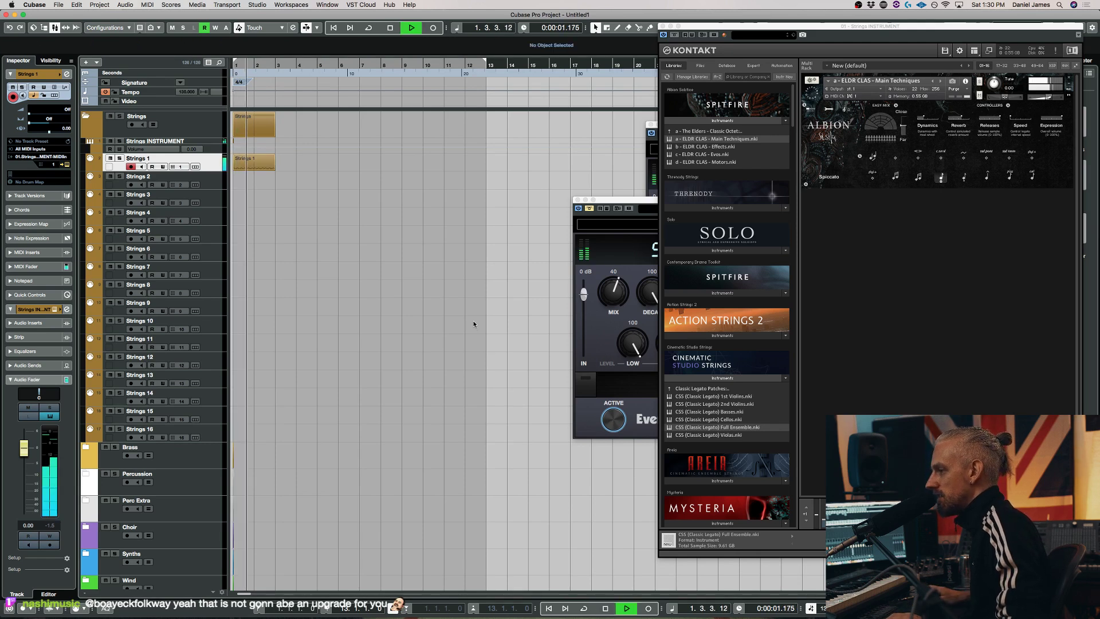
pyautogui.press('space')
pyautogui.doubleClick(263, 168)
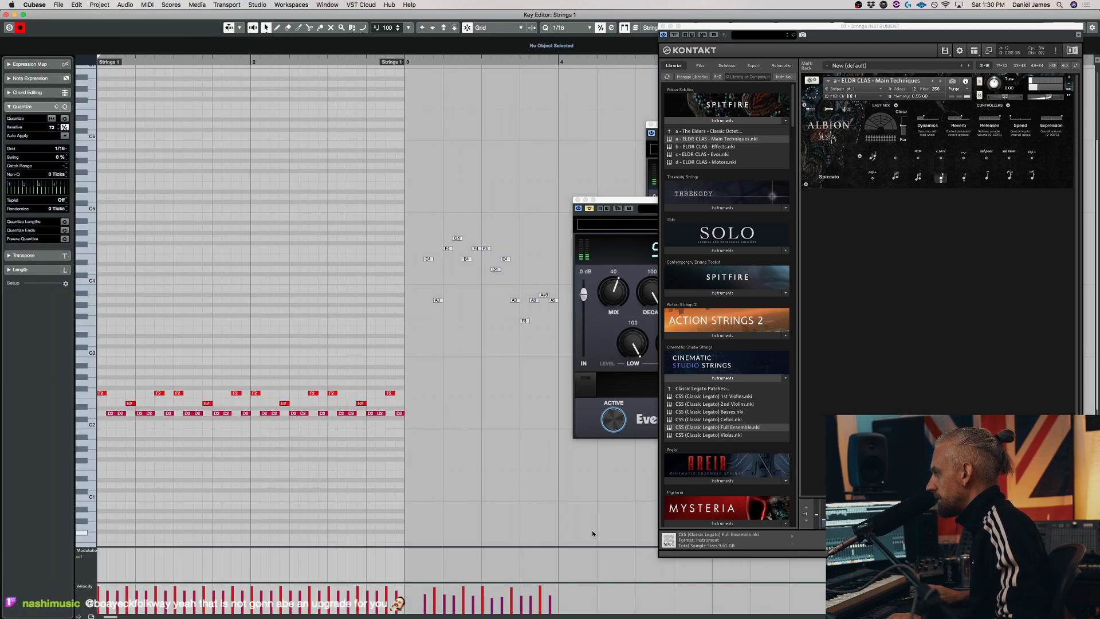
# Draw a rhythmic group of four D1 notes at the start of bar 1 and duplicate it through bars 1 and 2
pyautogui.click(102, 485)
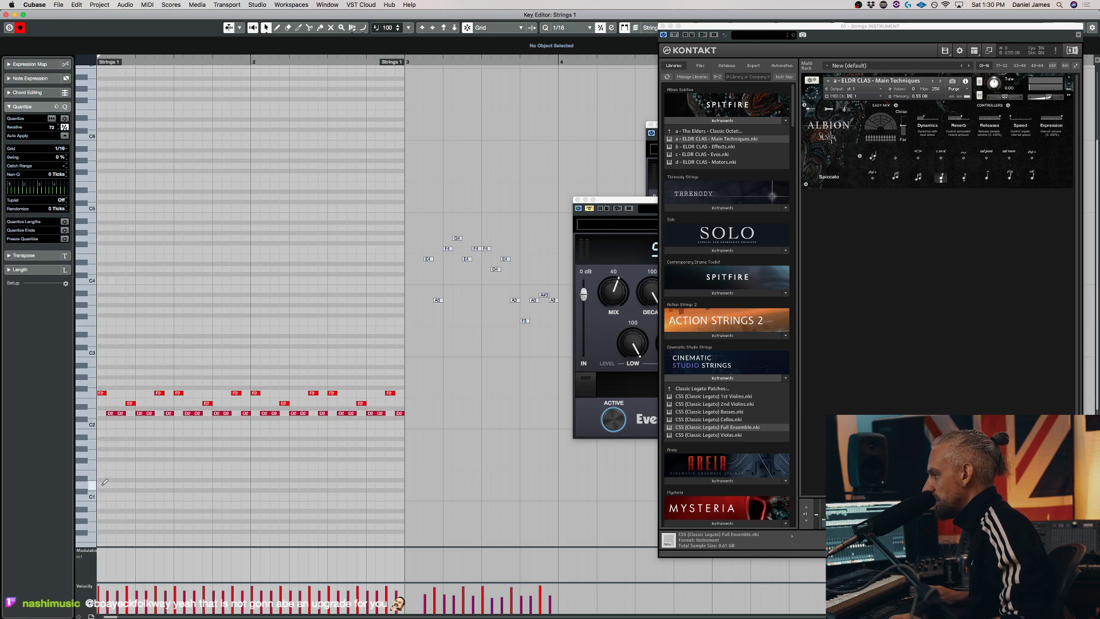
pyautogui.click(122, 485)
pyautogui.click(131, 486)
pyautogui.moveTo(6, 446); pyautogui.dragTo(8, 445)
pyautogui.hotkey('alt', 'd')
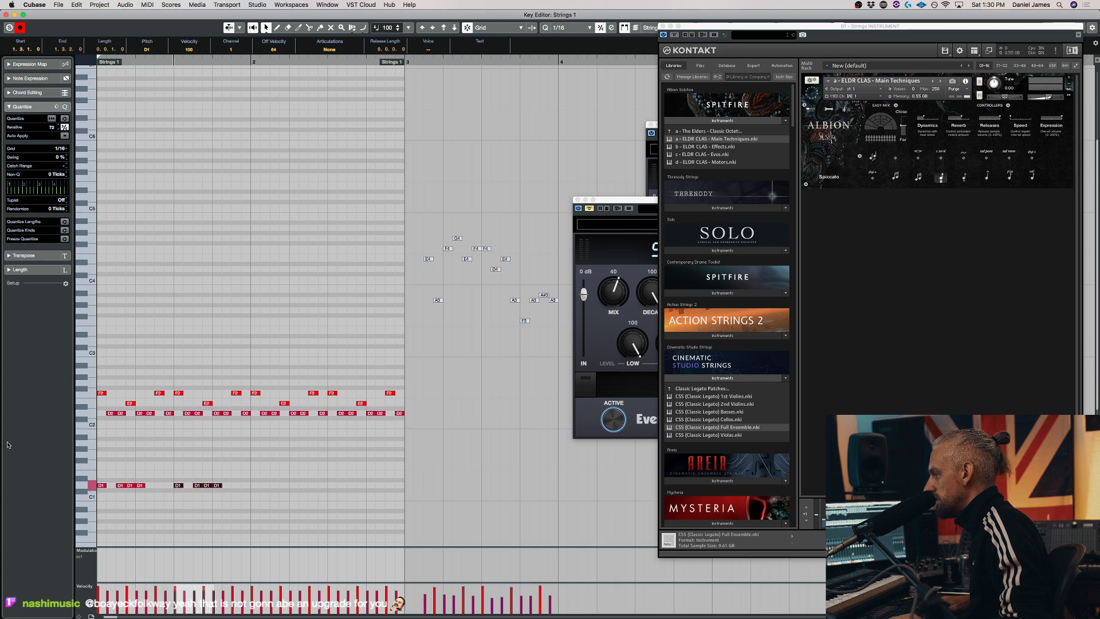
pyautogui.press('super+d')
pyautogui.press('super+d')
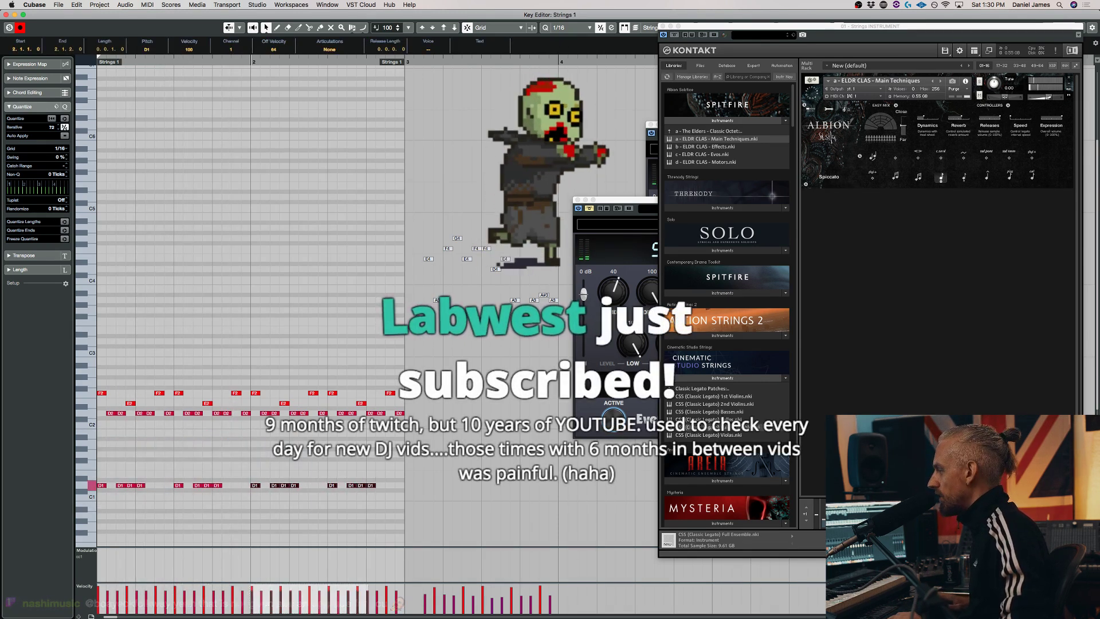
# Draw the first half of a sixteenth-note melody in bar 1: A4, F4, D4, F4, D4, A3, D4, A3
pyautogui.click(104, 223)
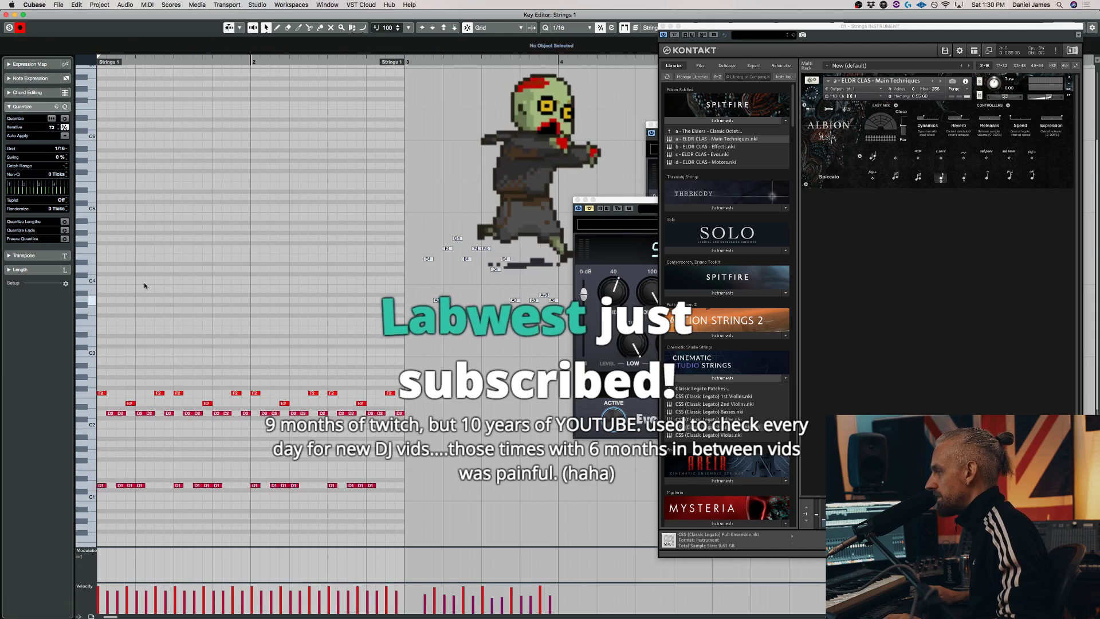
pyautogui.click(102, 228)
pyautogui.click(110, 248)
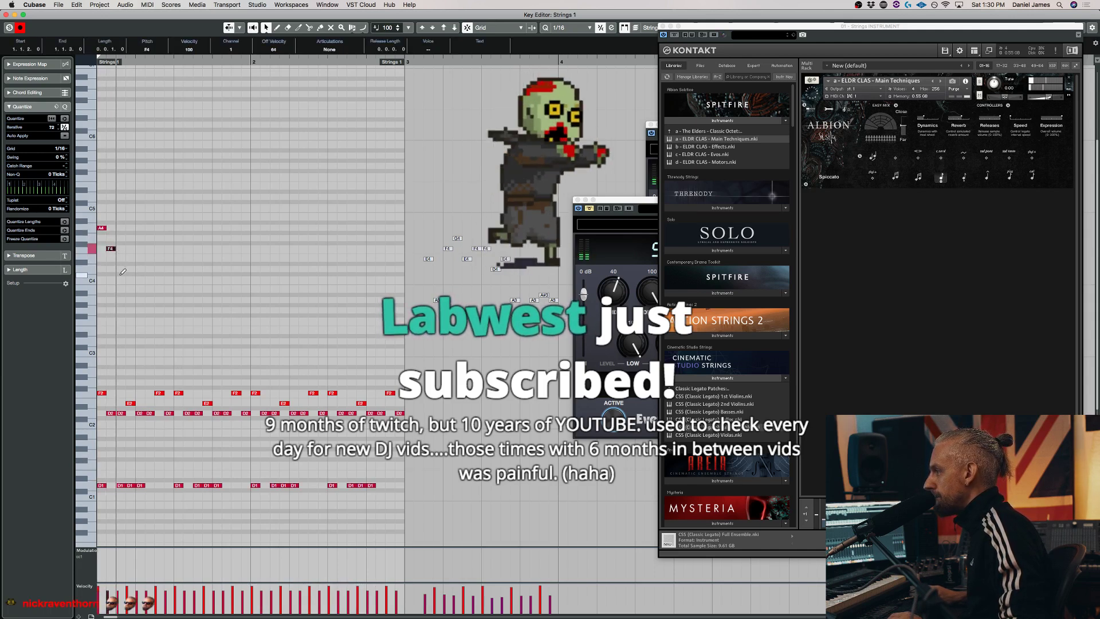
pyautogui.click(121, 269)
pyautogui.click(131, 248)
pyautogui.click(140, 268)
pyautogui.click(149, 300)
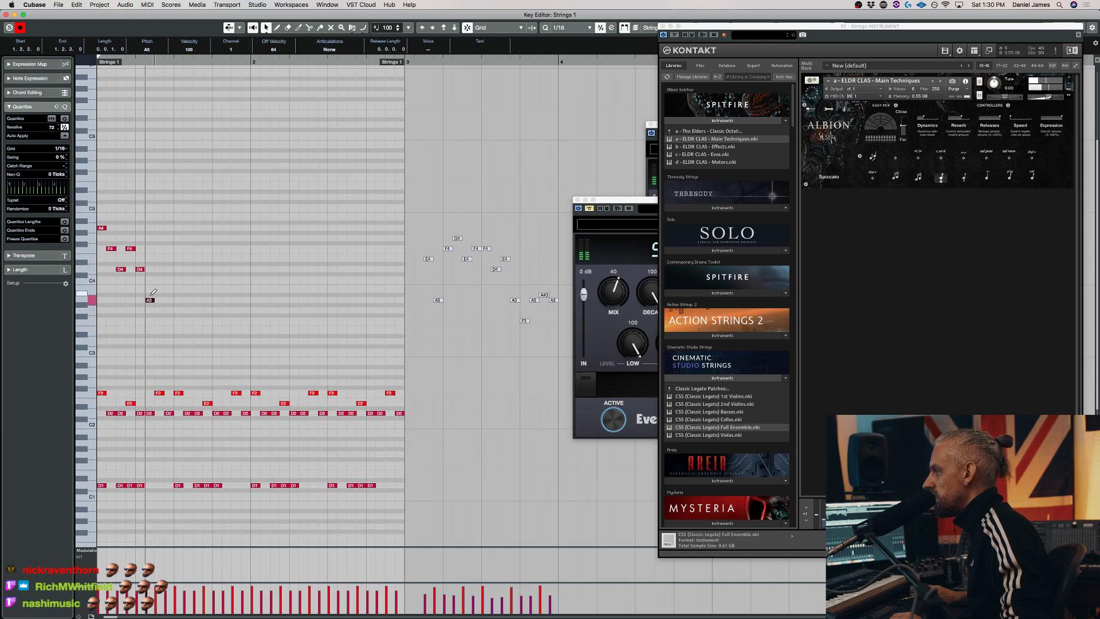
pyautogui.click(159, 269)
pyautogui.click(170, 300)
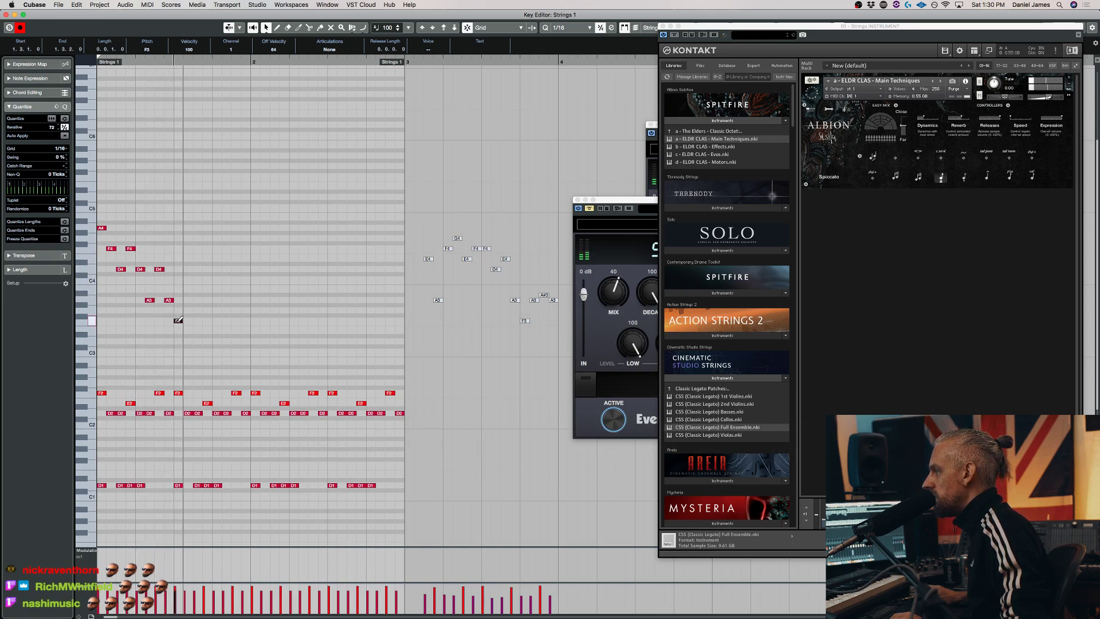
# Complete the bar 1 melody with sixteenth notes F3, A3, F3, D3, F3, G3, A3 and A#3
pyautogui.click(187, 300)
pyautogui.click(178, 320)
pyautogui.click(198, 320)
pyautogui.click(207, 341)
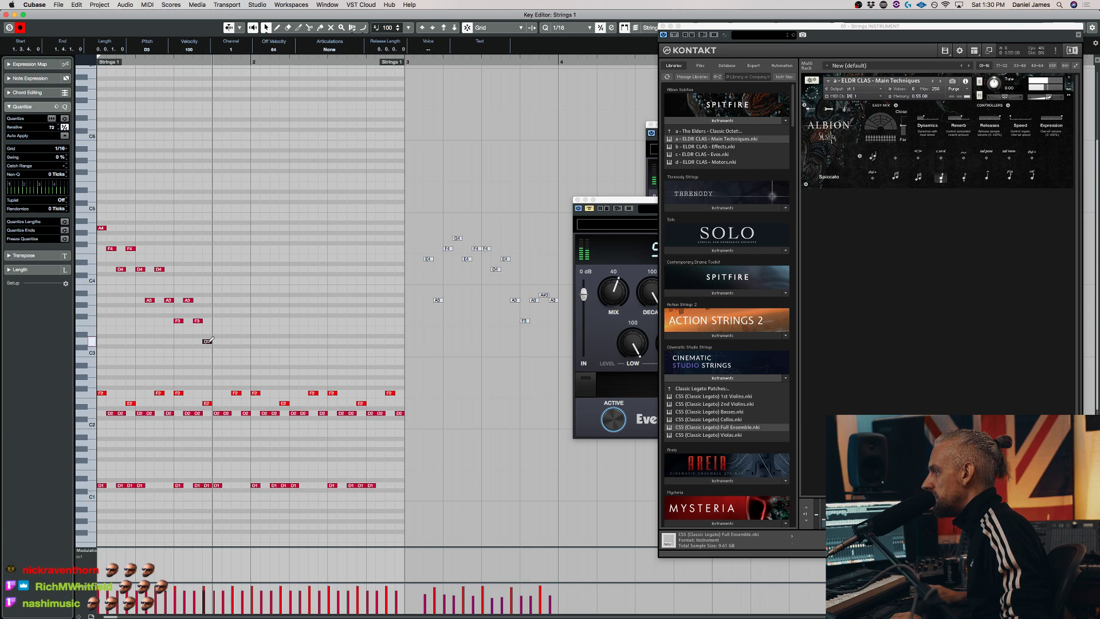
pyautogui.click(218, 321)
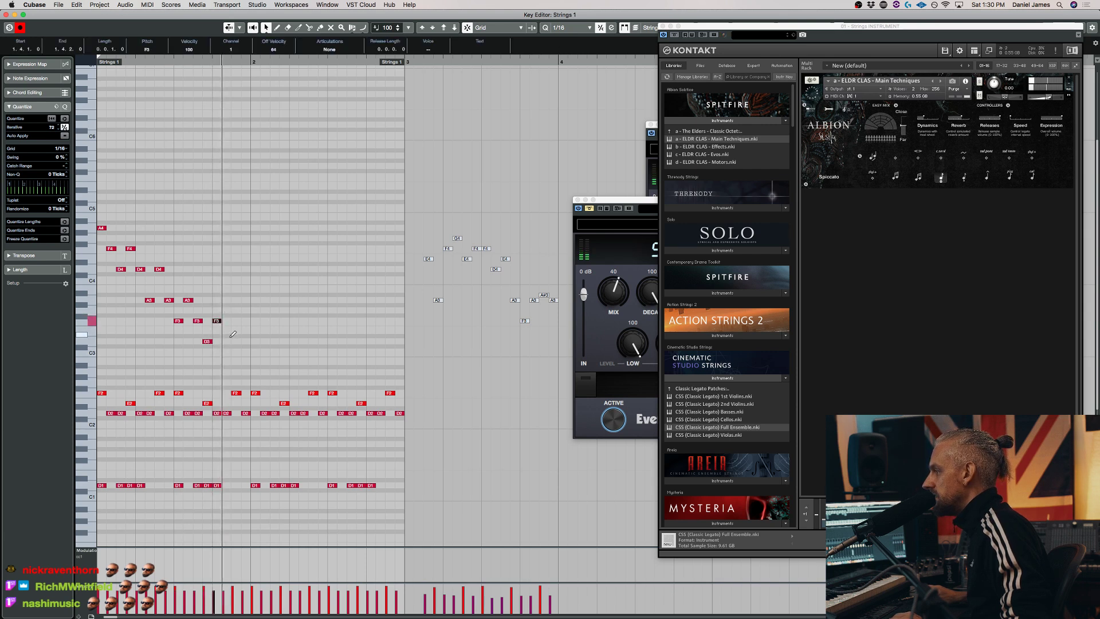
pyautogui.click(228, 310)
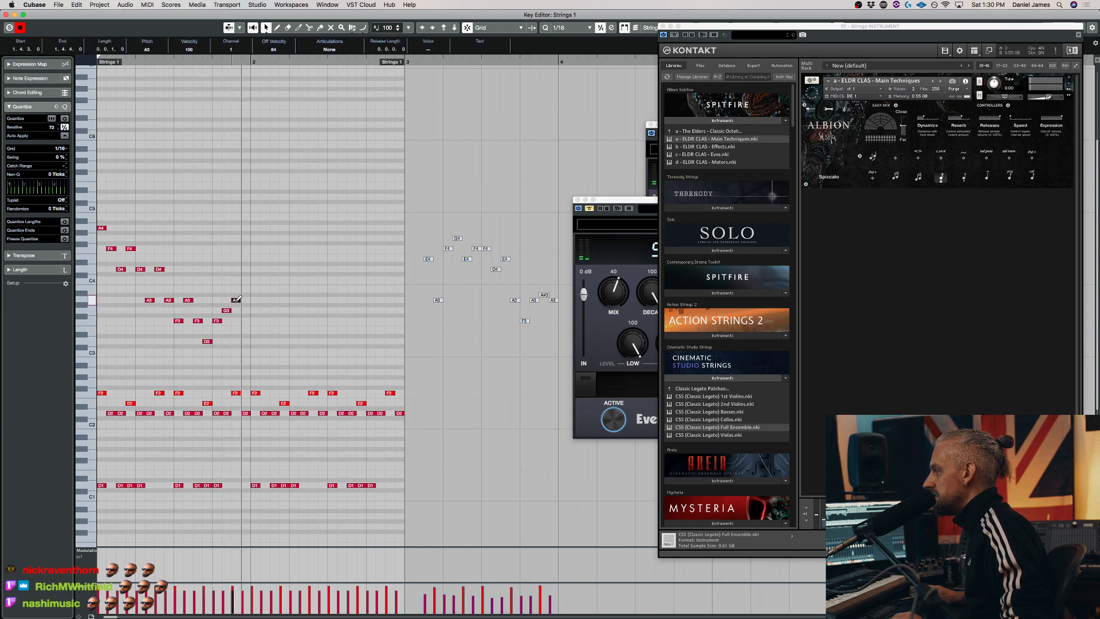
pyautogui.click(235, 300)
# Duplicate the bar 1 melody into bar 2 and transpose the copy up one octave
pyautogui.hotkey('ctrl', 'a')
pyautogui.hotkey('alt', 'd')
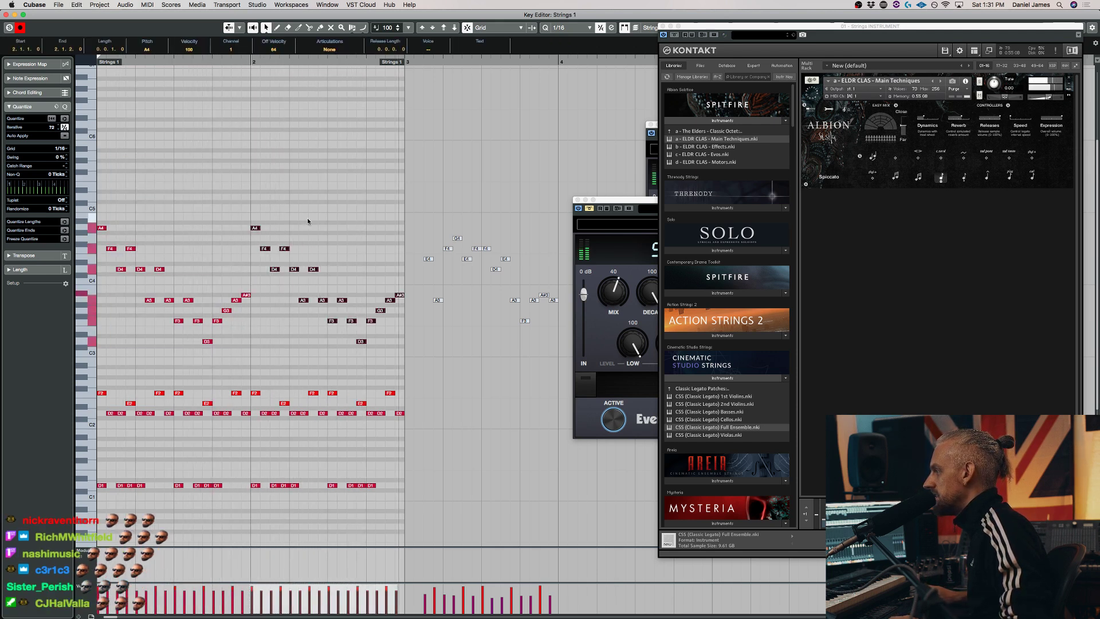
pyautogui.hotkey('shift', 'Up')
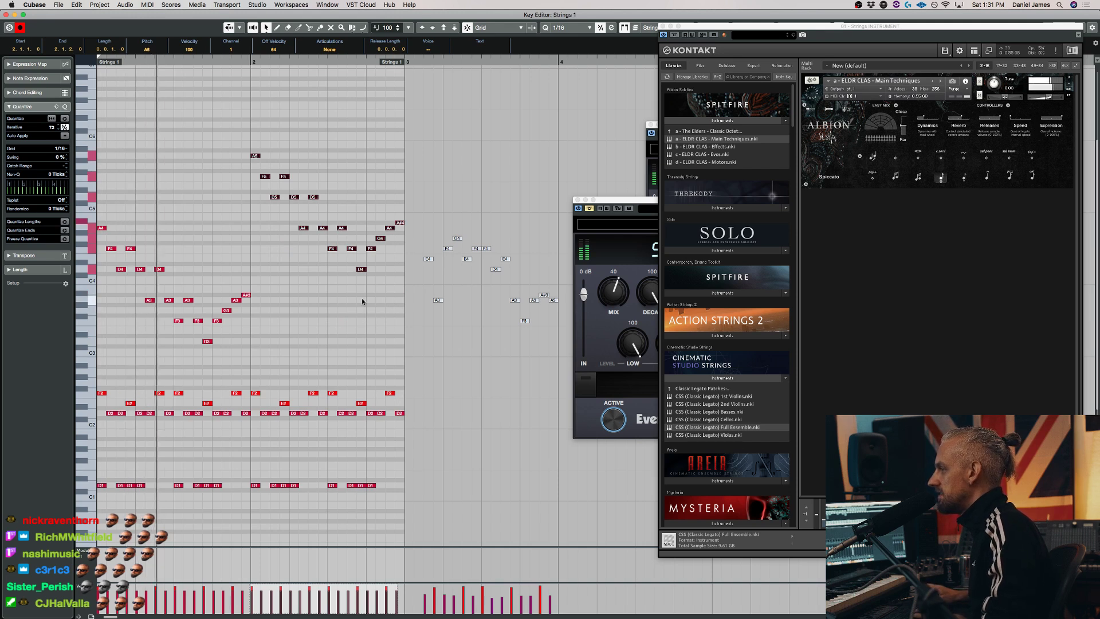
# Transpose all notes in the part up eight semitones
pyautogui.press('super+a')
pyautogui.press('Up')
pyautogui.press('Up')
pyautogui.press('Up')
pyautogui.press('Up')
pyautogui.press('Up')
pyautogui.press('Up')
pyautogui.press('Up')
pyautogui.press('Up')
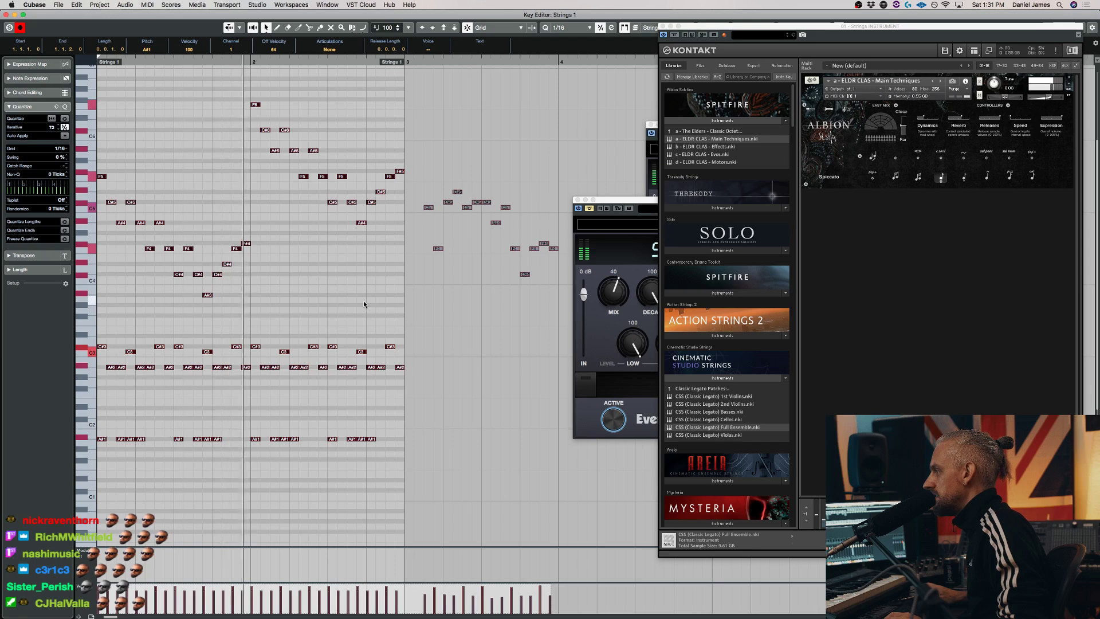
# Replace the upper melody in bar 2 with a syncopated rhythm of repeated F5 sixteenth notes
pyautogui.press('space')
pyautogui.click(516, 248)
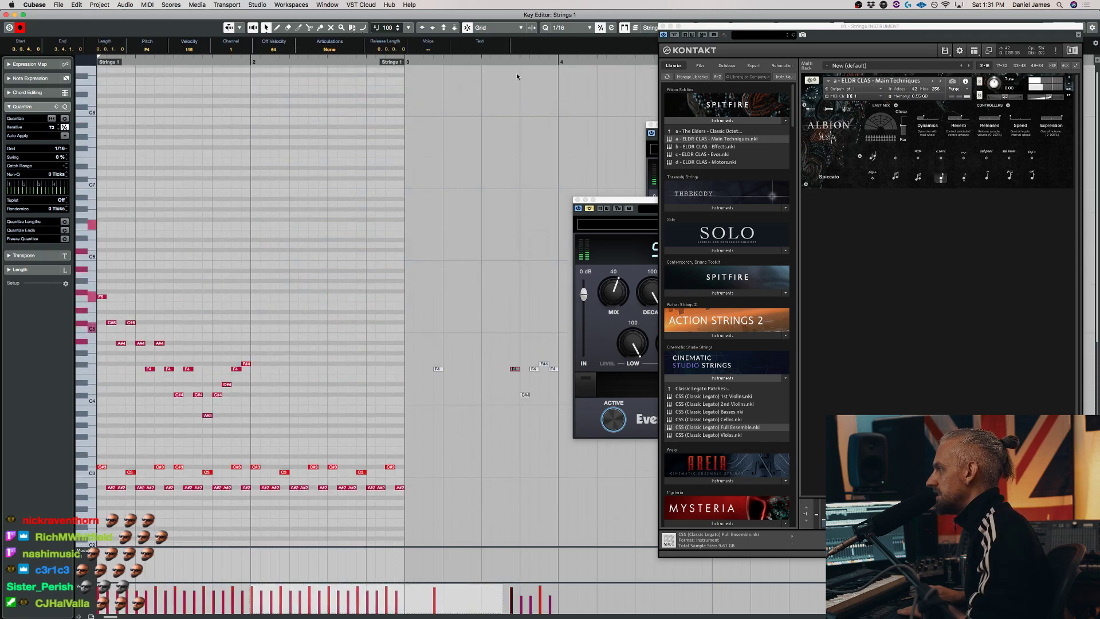
pyautogui.scroll(5, 259, 293)
pyautogui.click(257, 297)
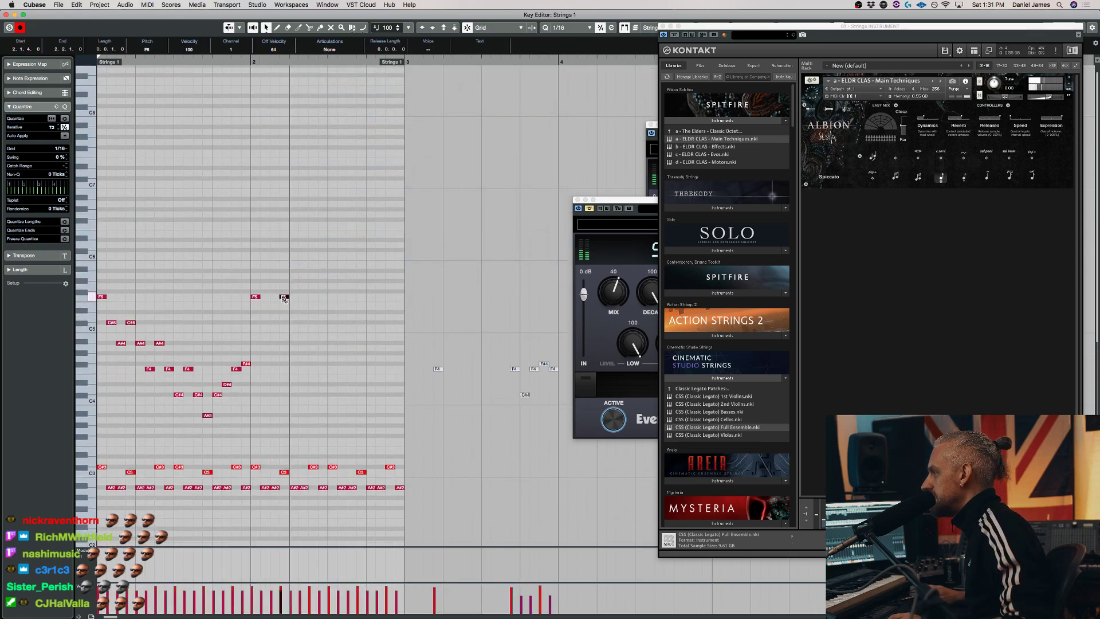
pyautogui.click(316, 297)
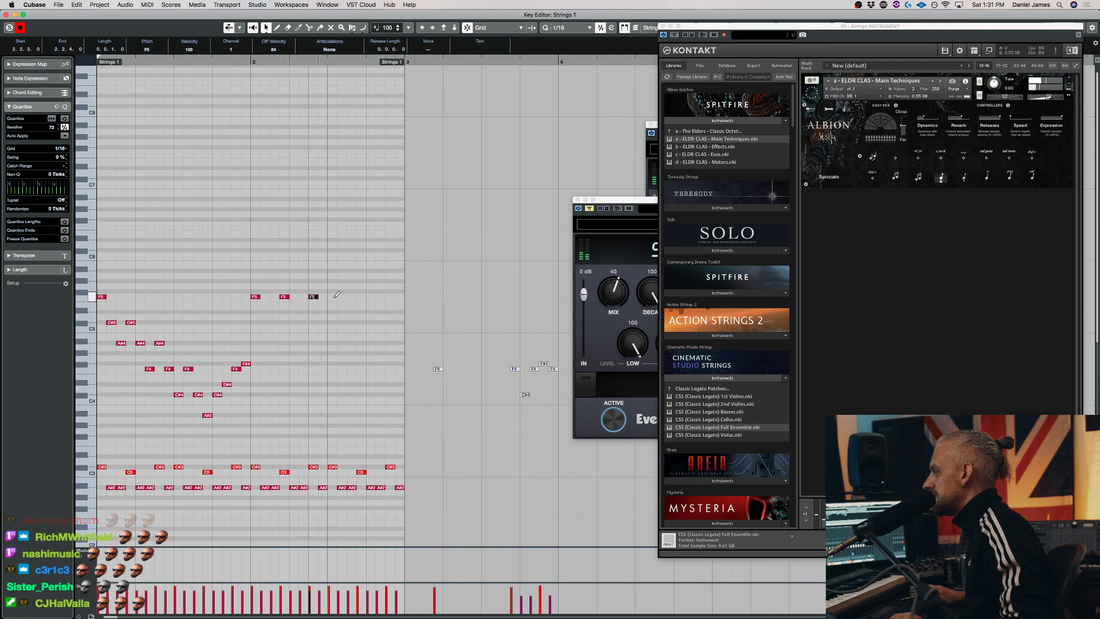
pyautogui.click(341, 297)
pyautogui.click(351, 297)
pyautogui.click(371, 297)
pyautogui.click(379, 297)
pyautogui.click(390, 297)
# Play the edited two-bar pattern and close the Key Editor
pyautogui.press('space')
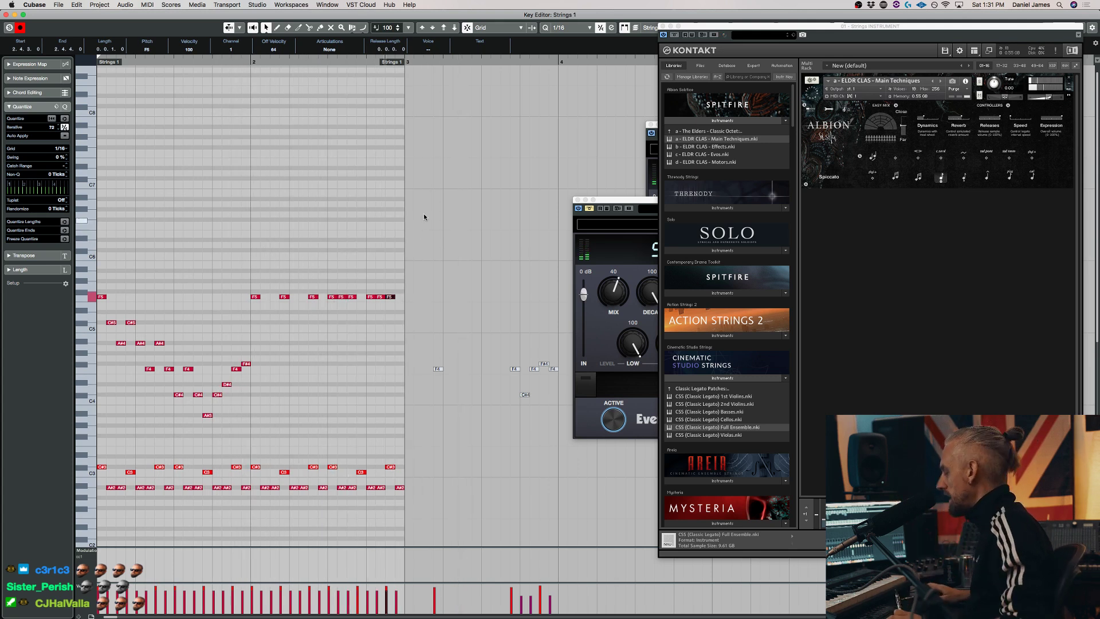
pyautogui.click(396, 59)
pyautogui.press('space')
pyautogui.press('super+w')
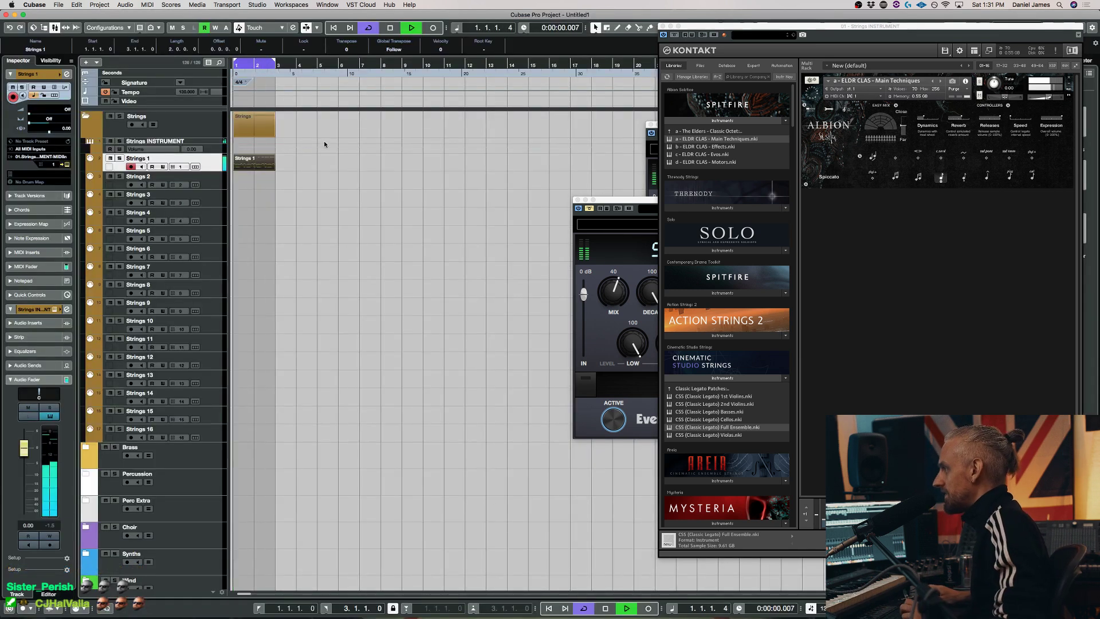
# Duplicate the Strings 1 part into bars 3 and 4 and extend the cycle range to bar 5
pyautogui.click(275, 166)
pyautogui.press('super+d')
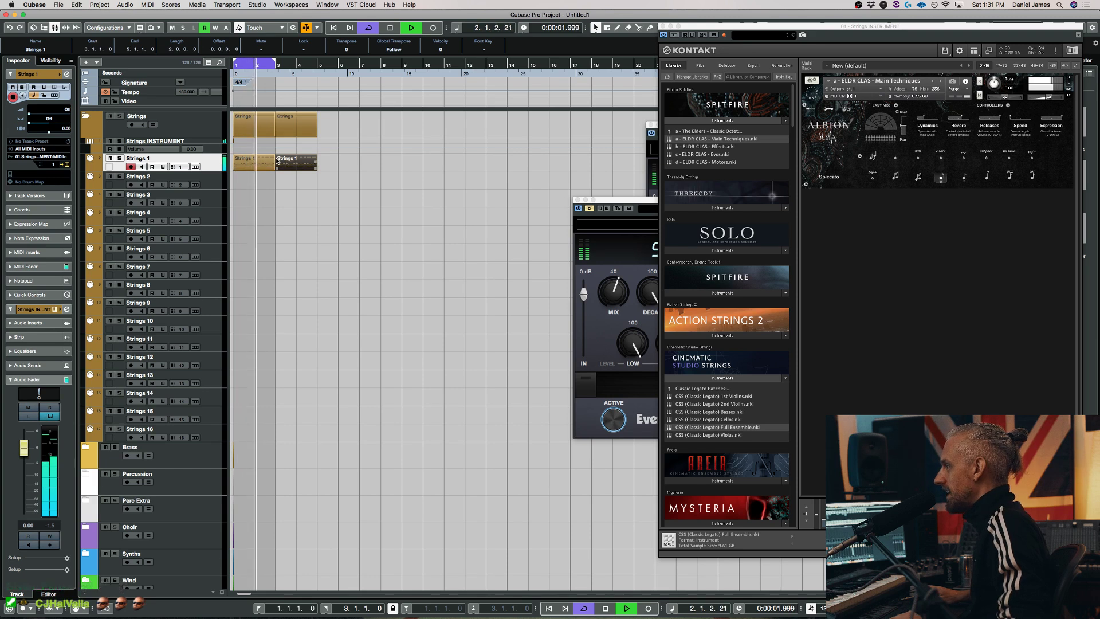
pyautogui.doubleClick(275, 166)
pyautogui.press('super+w')
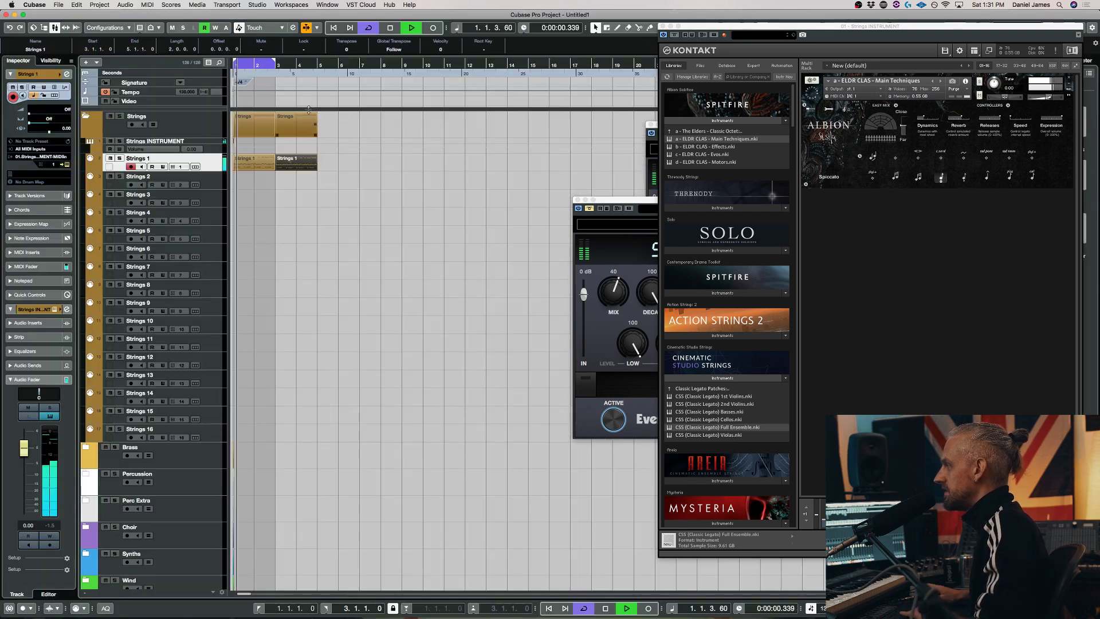
pyautogui.moveTo(275, 62); pyautogui.dragTo(317, 62)
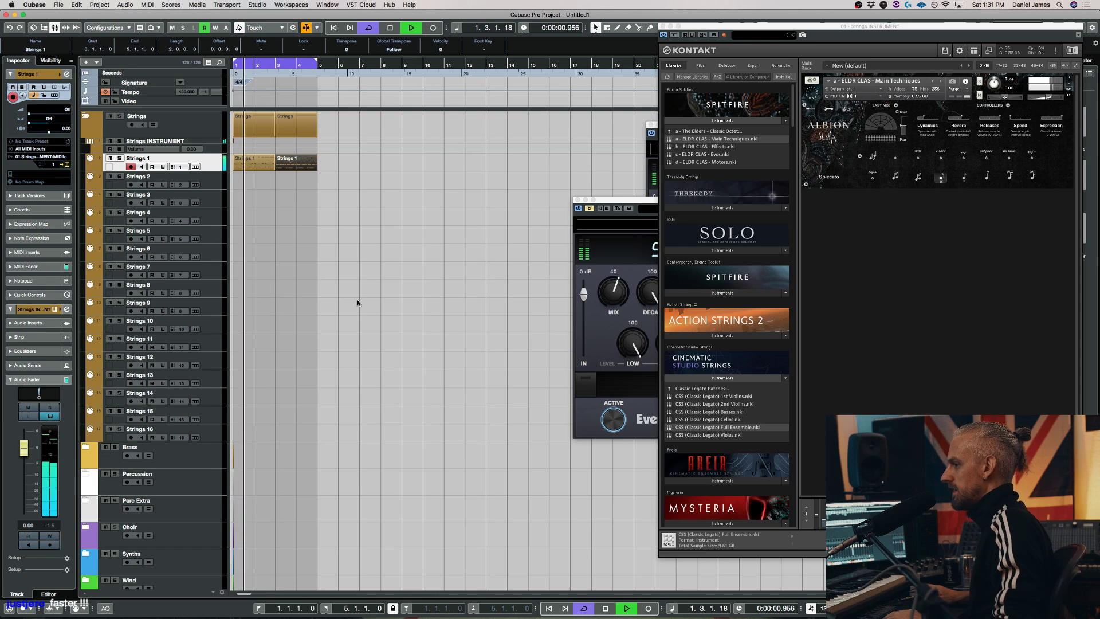
# Restart playback of the four-bar loop to audition it with the Spiccato articulation
pyautogui.press('space')
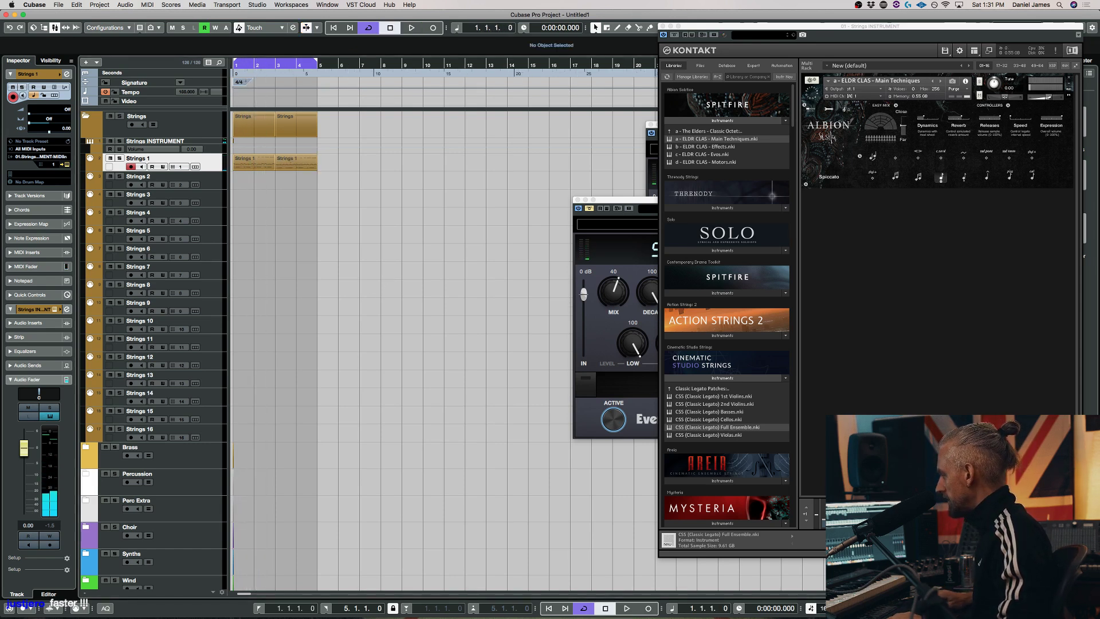
pyautogui.press('space')
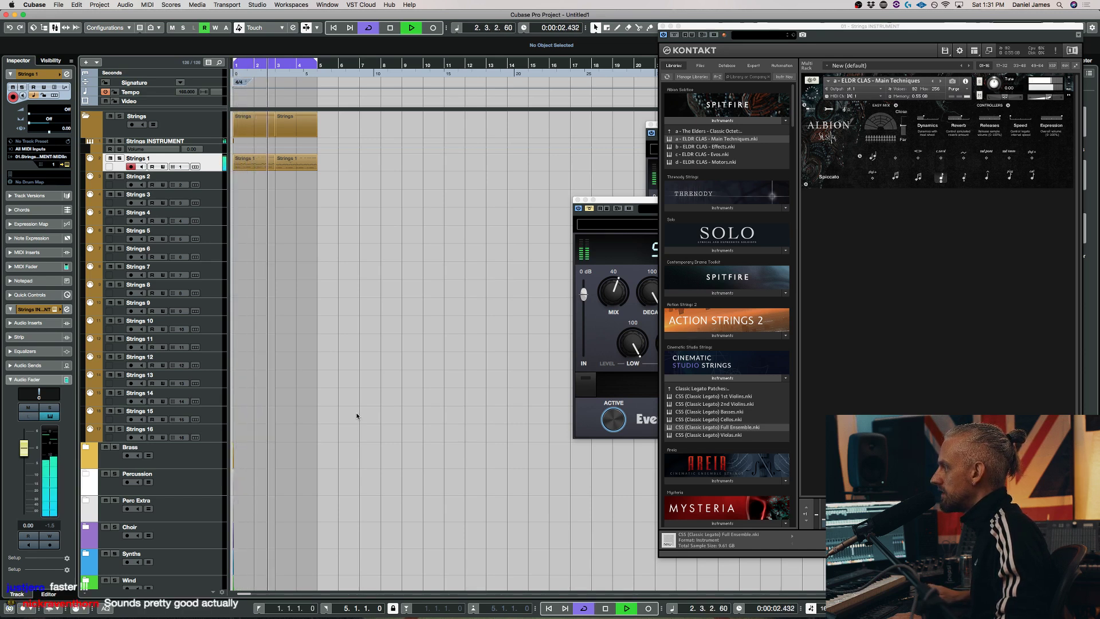
pyautogui.press('space')
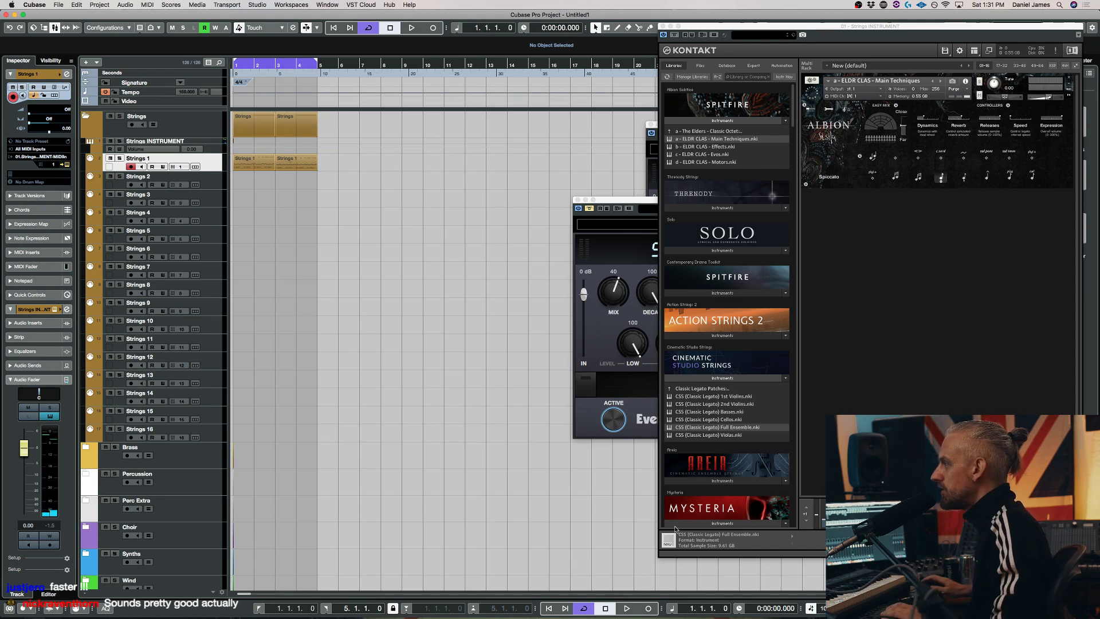
pyautogui.press('space')
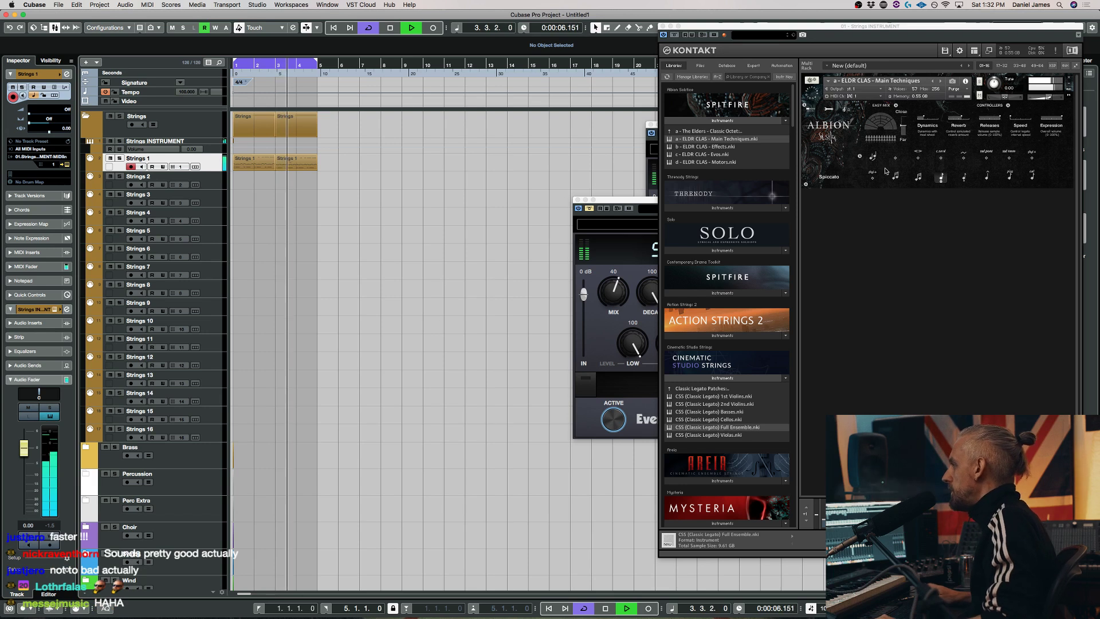
# Switch to the Staccato (Con Sord) articulation and play the loop with it
pyautogui.press('space')
pyautogui.click(966, 178)
pyautogui.press('space')
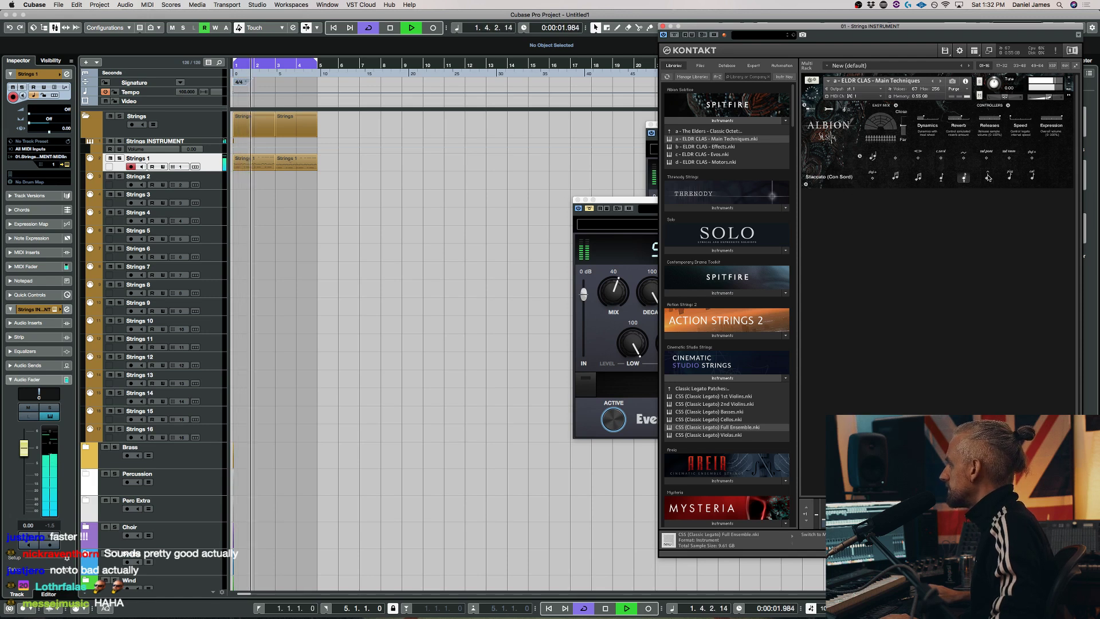
# Switch back to the Spiccato articulation and play the loop again
pyautogui.click(941, 178)
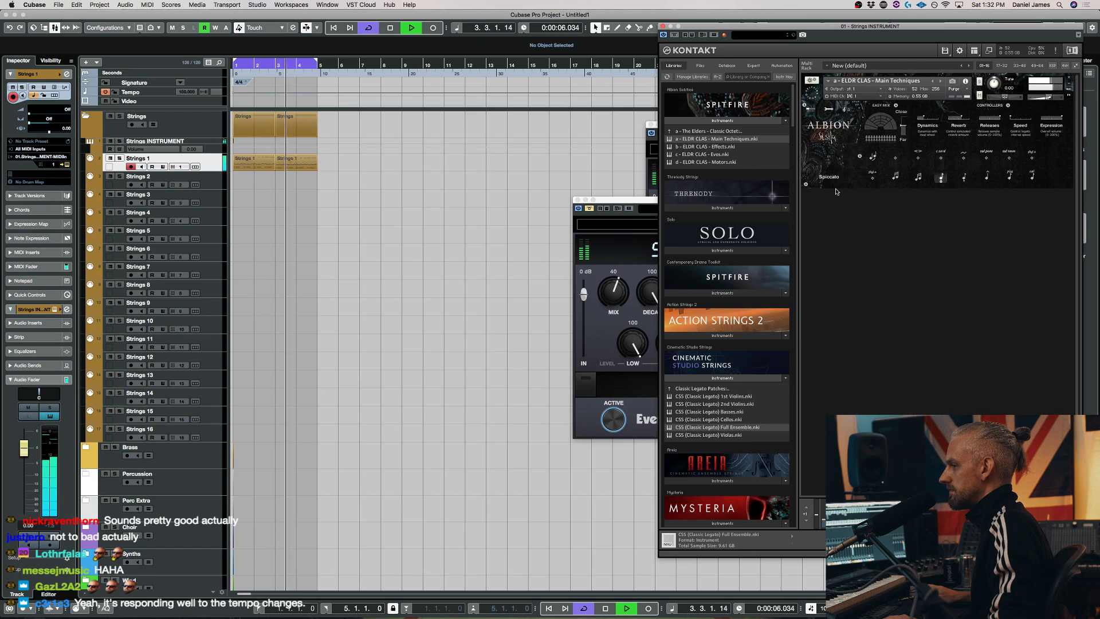
pyautogui.press('space')
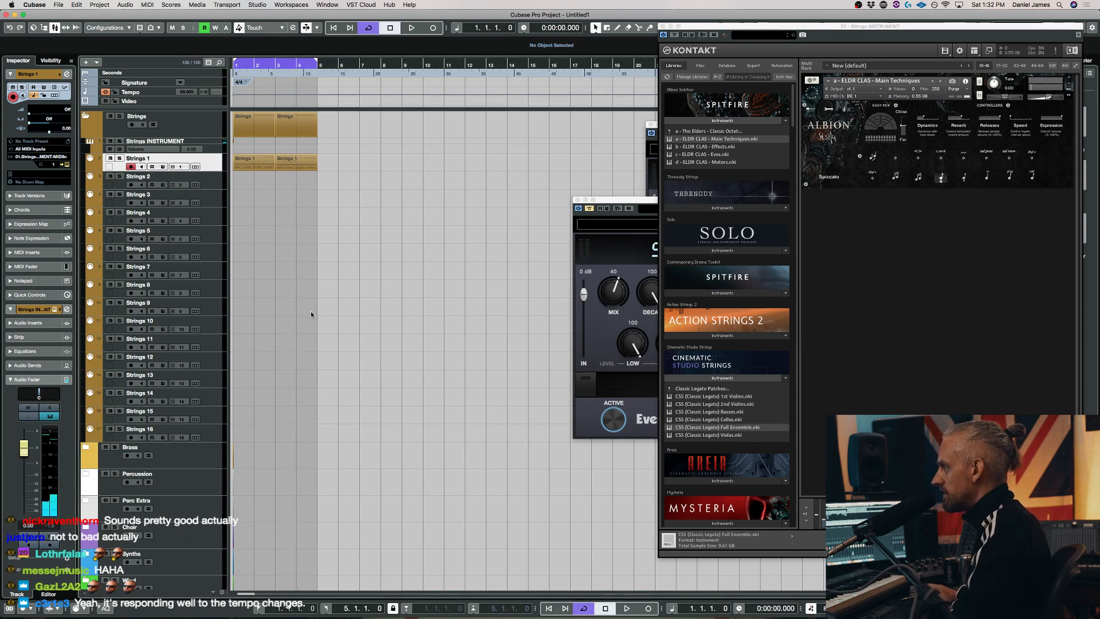
pyautogui.press('space')
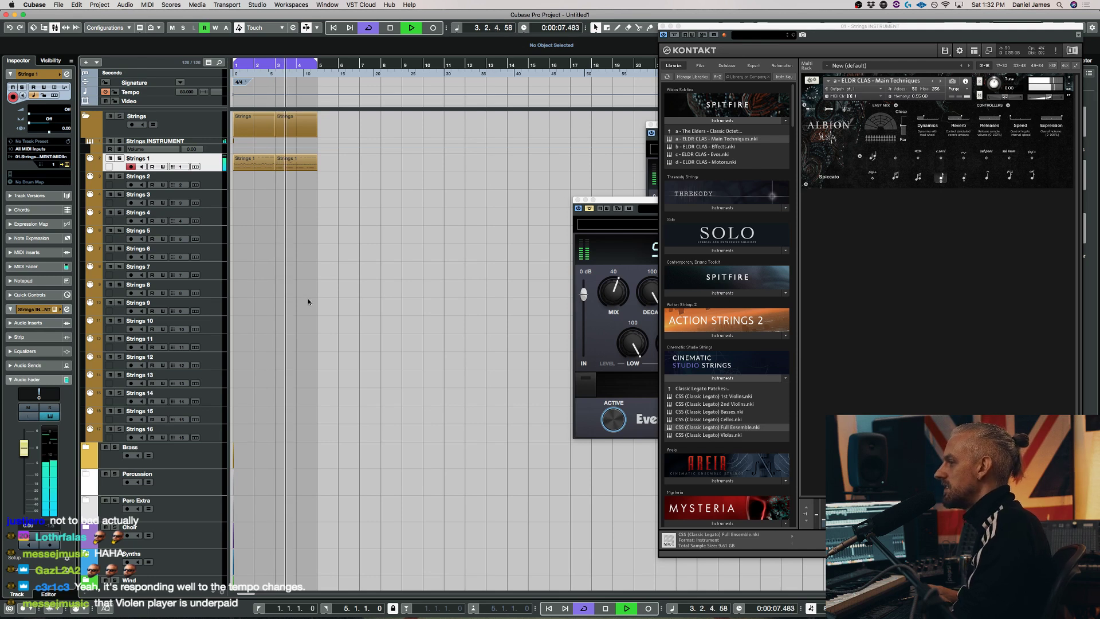
pyautogui.press('space')
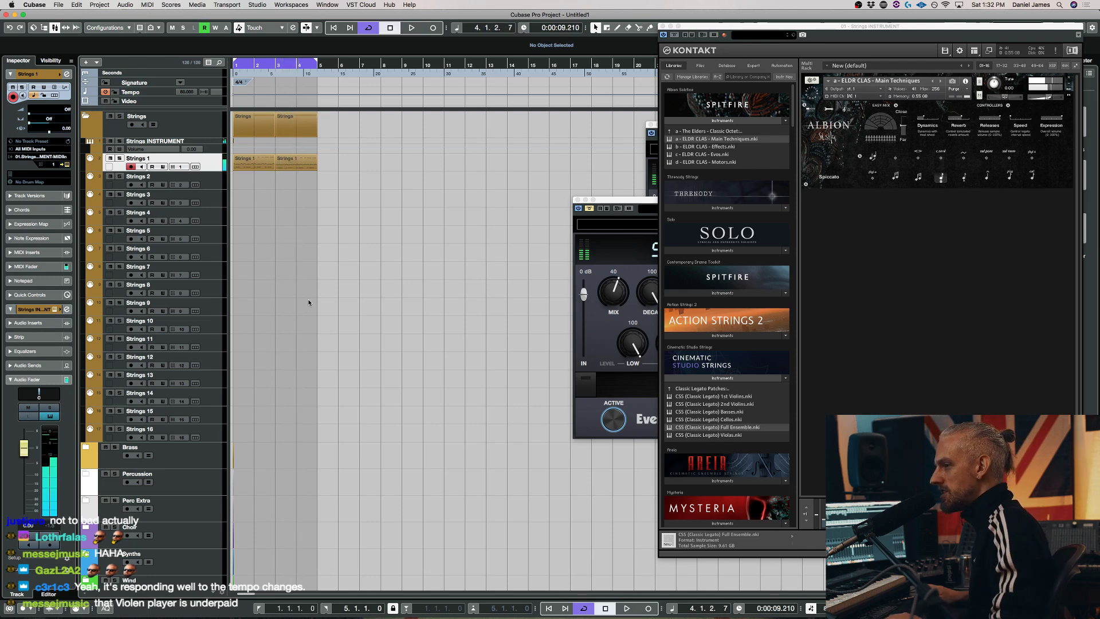
# Replace both Strings 1 parts with one empty part spanning bars 1 to 4 and open it for editing
pyautogui.press('super+z')
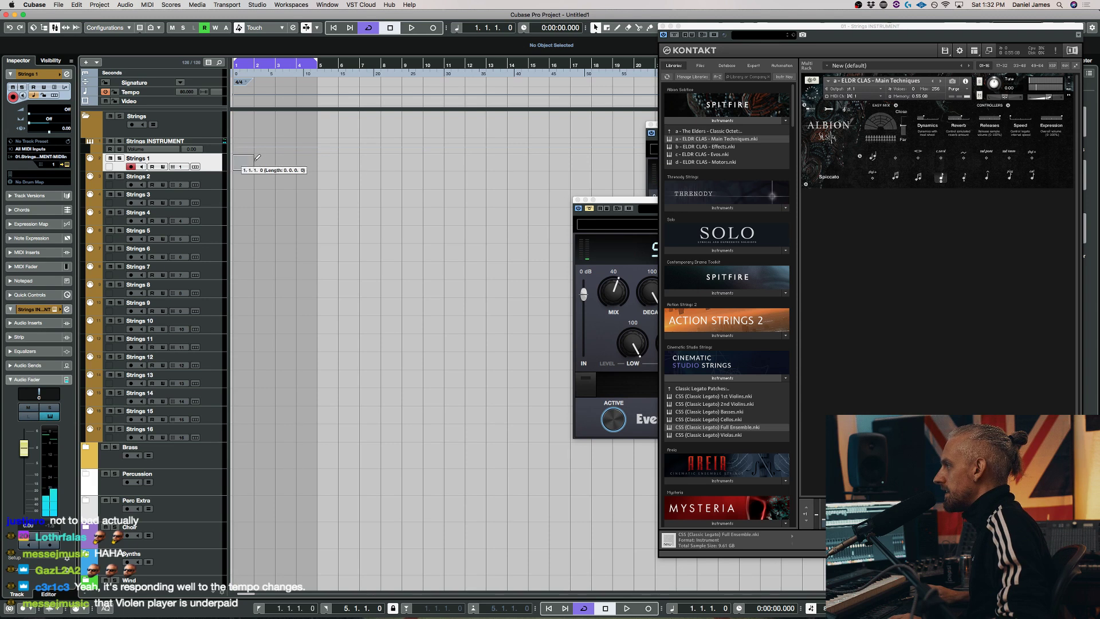
pyautogui.moveTo(322, 161); pyautogui.dragTo(318, 162)
pyautogui.doubleClick(298, 162)
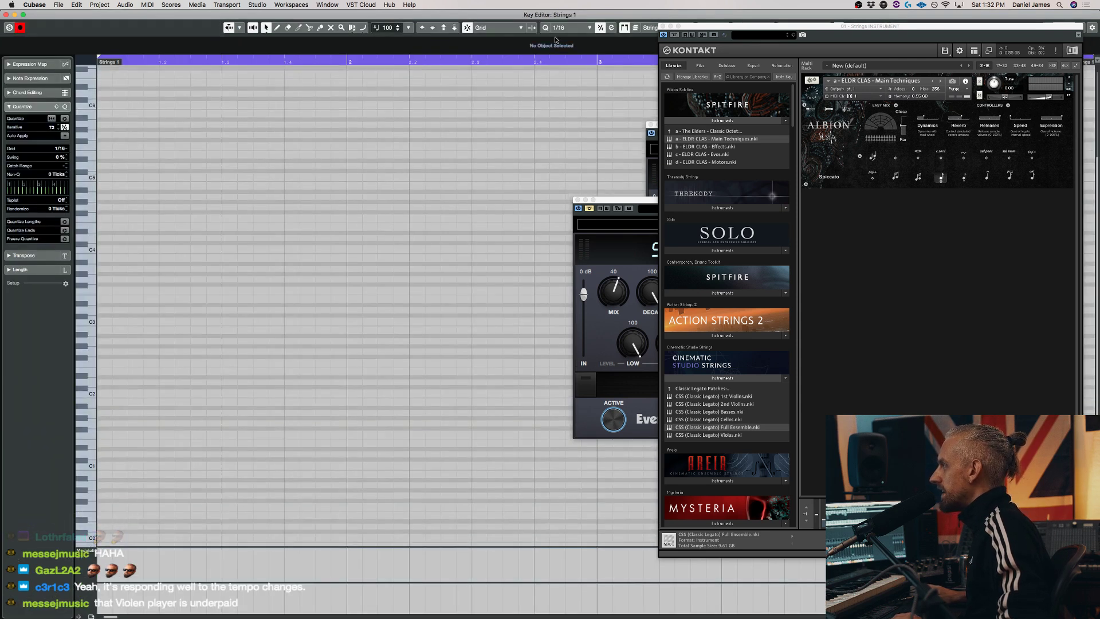
# Draw eight sixteenth notes over beats 1 and 2 of bar 1: F5, E5, D5, A4, D5, C#5, A4 and E4
pyautogui.click(102, 146)
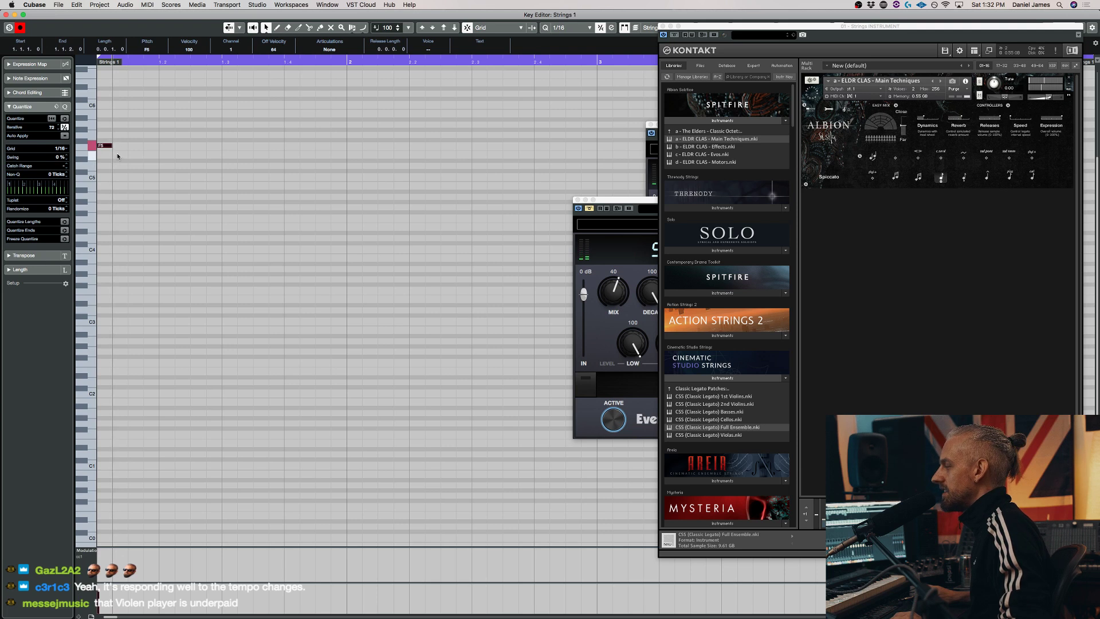
pyautogui.click(121, 156)
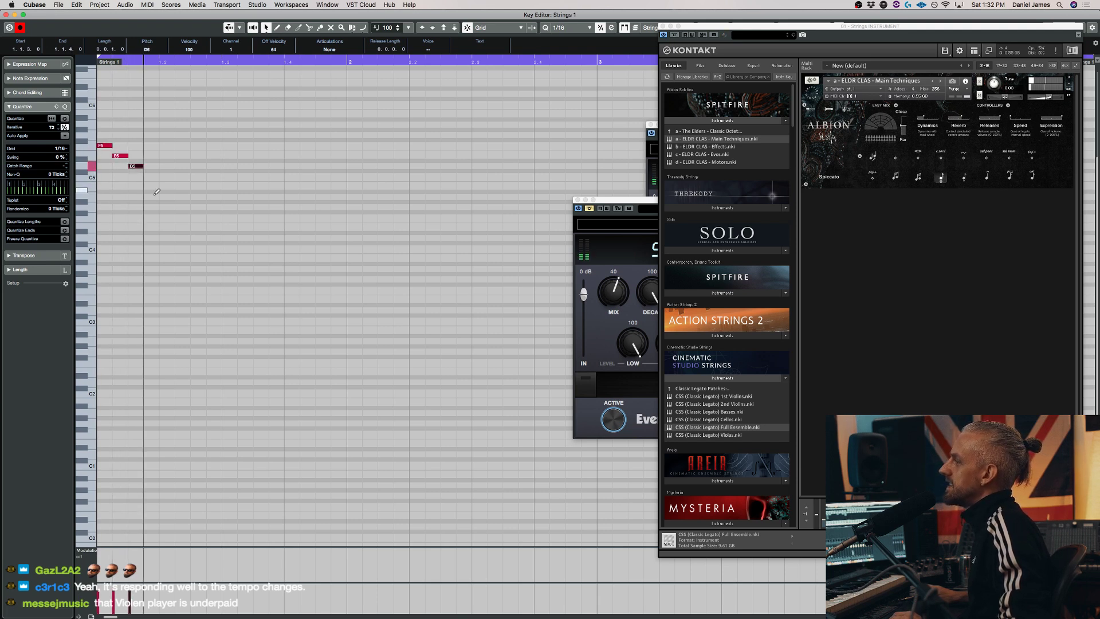
pyautogui.click(152, 197)
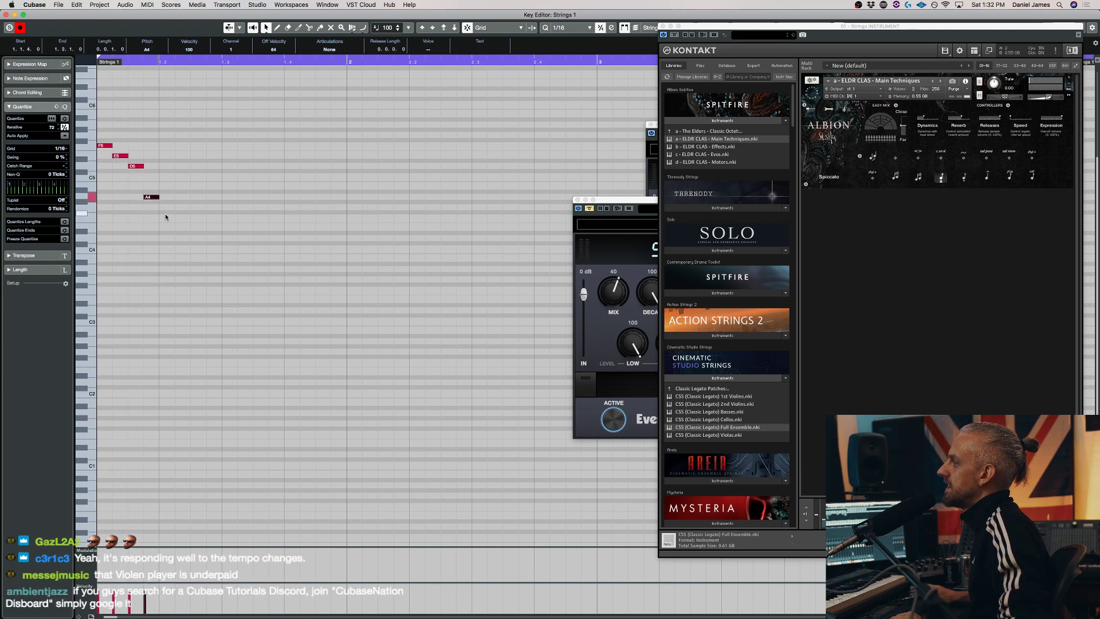
pyautogui.click(167, 167)
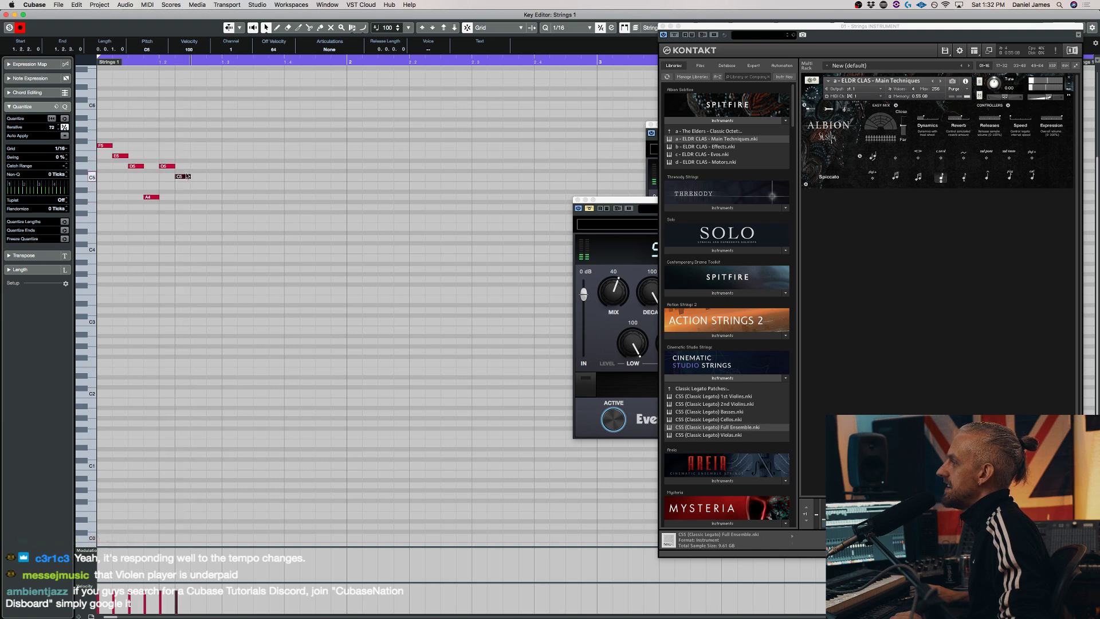
pyautogui.click(196, 197)
pyautogui.click(215, 227)
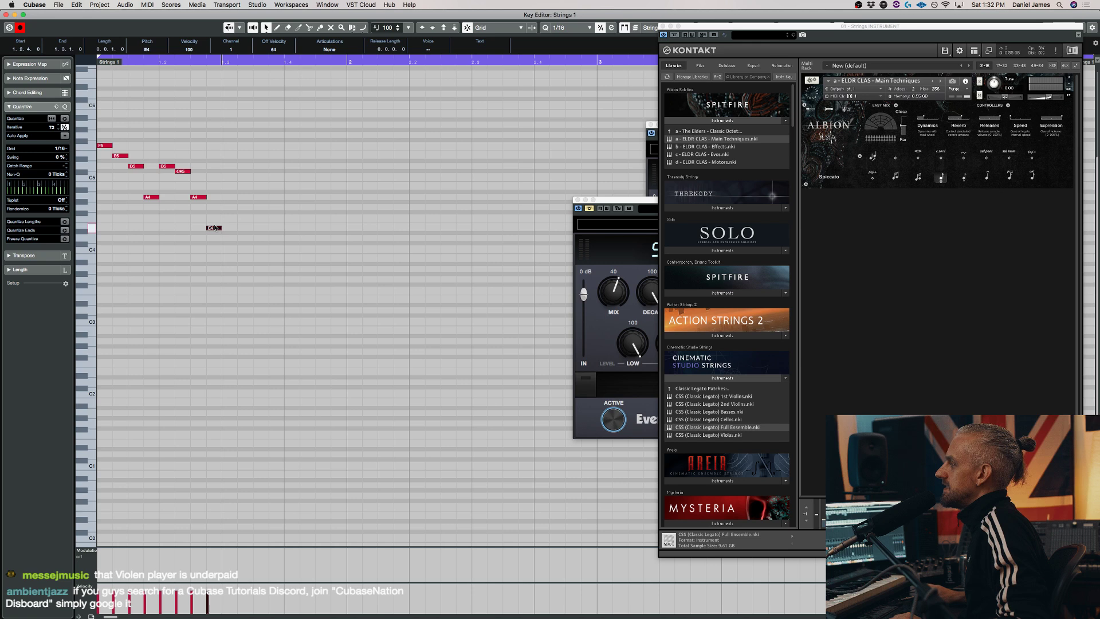
# Fill beats 3 and 4 of bar 1 with sixteenths F4, D4, A3, F3, C#4, A3, E3 and C#3, and play the line
pyautogui.click(230, 218)
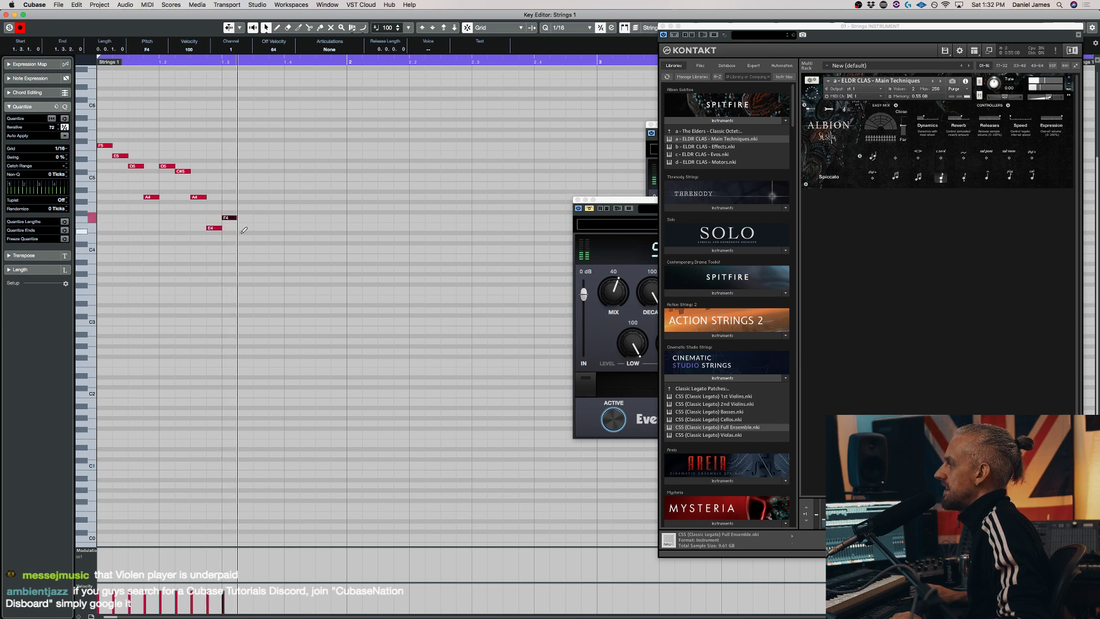
pyautogui.click(276, 290)
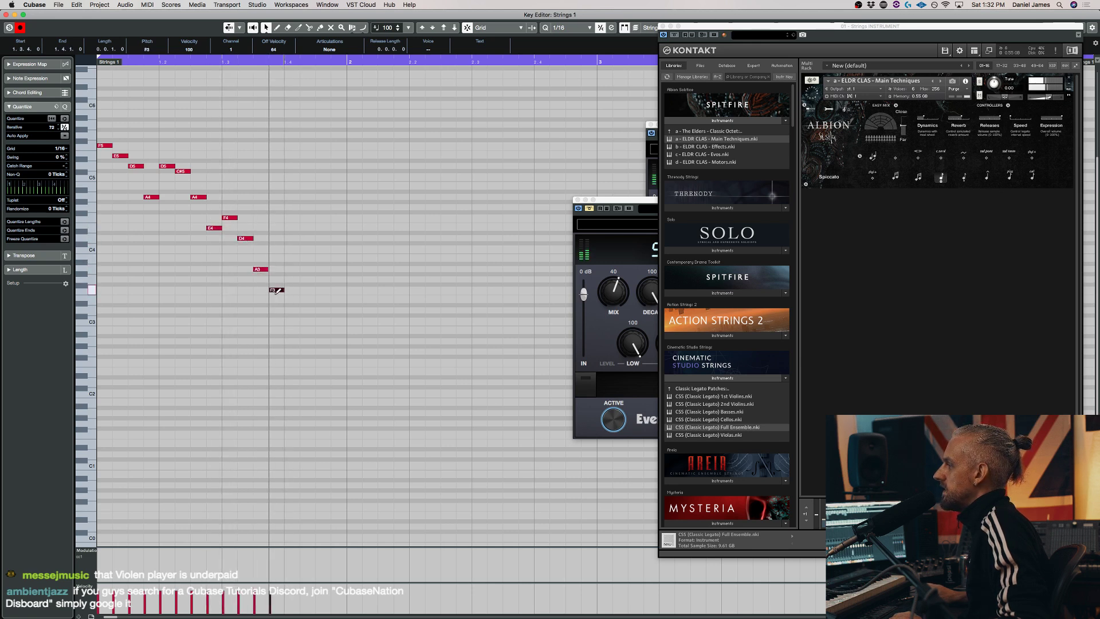
pyautogui.click(292, 244)
pyautogui.click(307, 269)
pyautogui.click(323, 300)
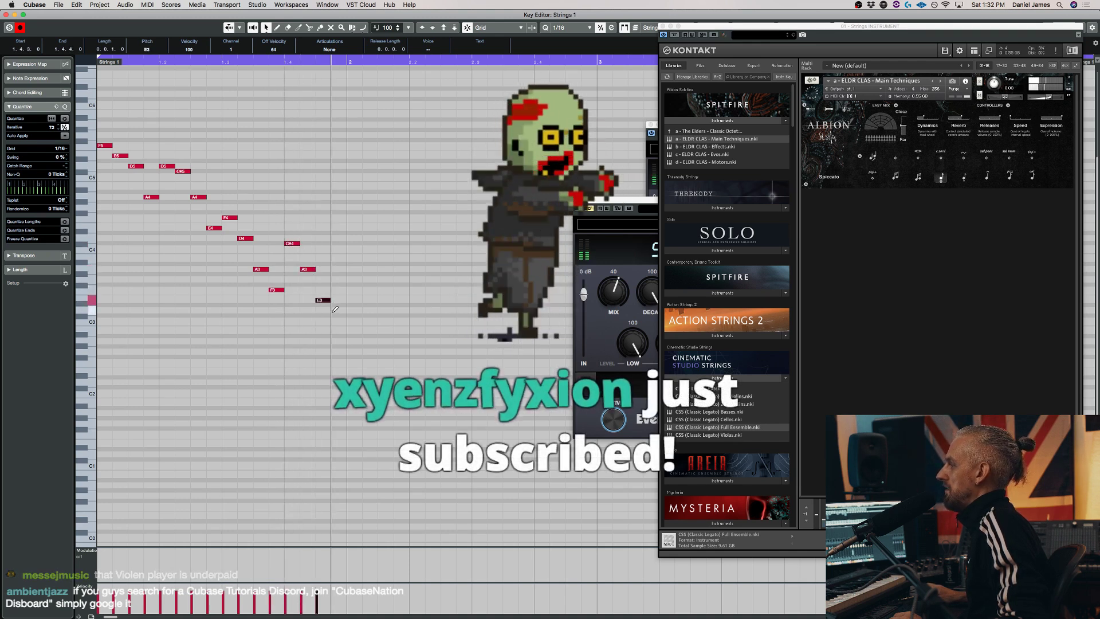
pyautogui.click(335, 316)
pyautogui.press('space')
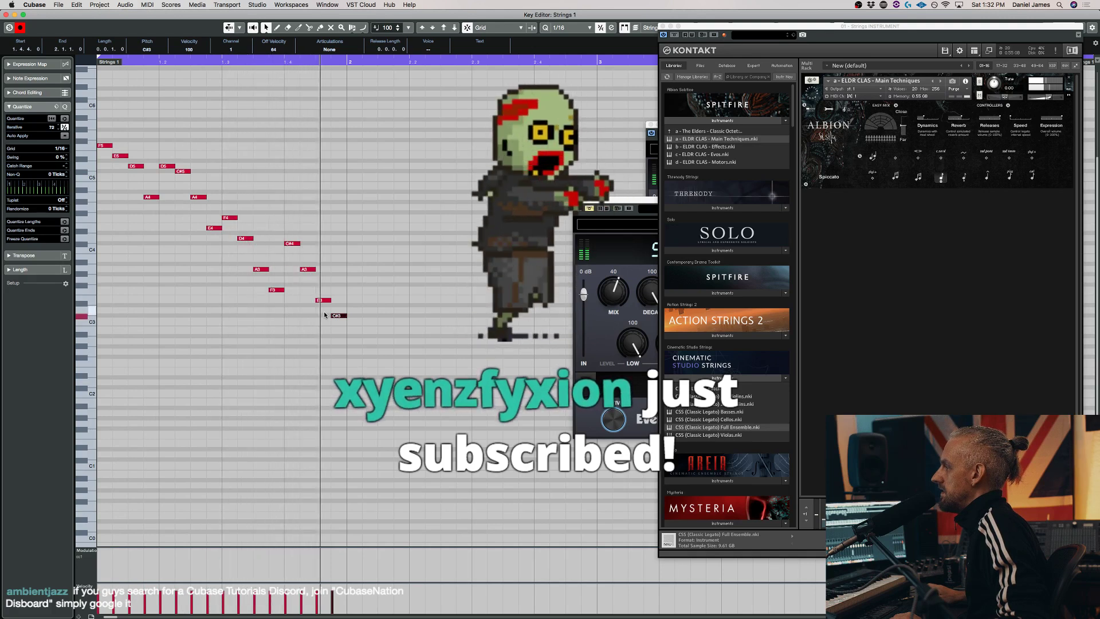
# Add a four-note sixteenth figure on beat 1 of bar 2 and adjust its pitches to F4, D4, A3 and F3
pyautogui.click(401, 325)
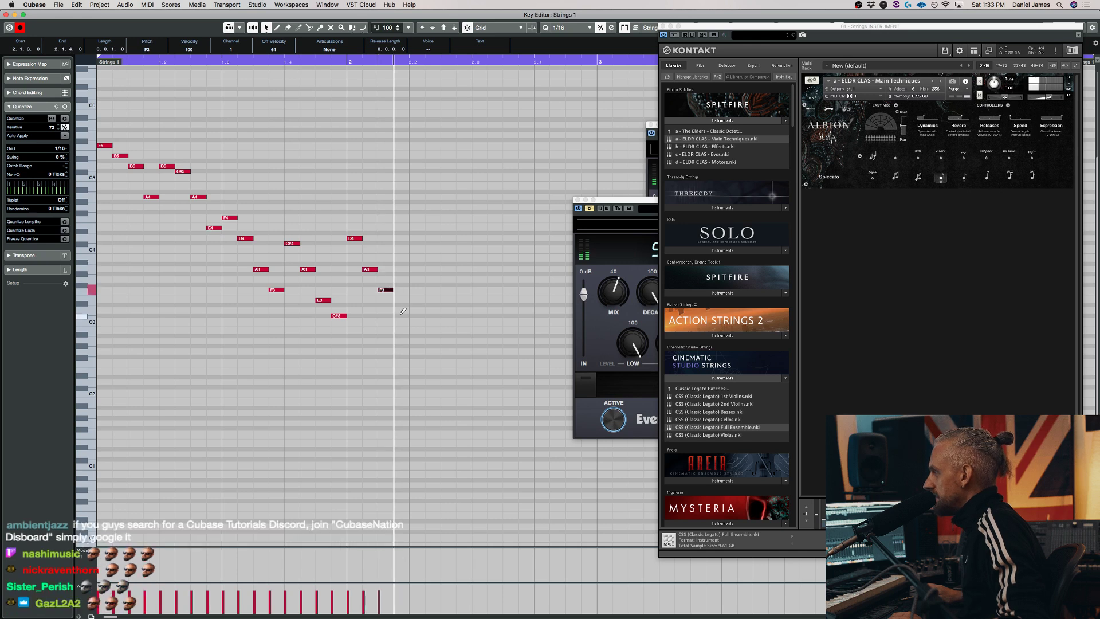
pyautogui.press('space')
pyautogui.moveTo(371, 260); pyautogui.dragTo(352, 228)
pyautogui.press('Up')
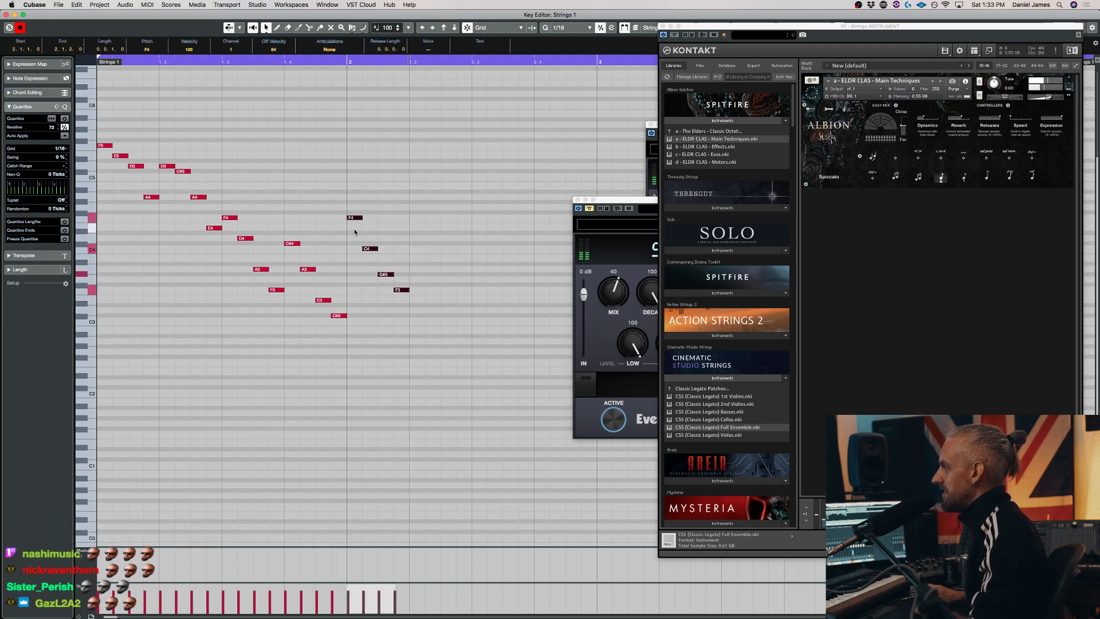
pyautogui.moveTo(379, 274)
pyautogui.mouseDown()
pyautogui.moveTo(364, 274)
pyautogui.moveTo(378, 275)
pyautogui.mouseUp()
pyautogui.click(364, 259)
pyautogui.press('Up')
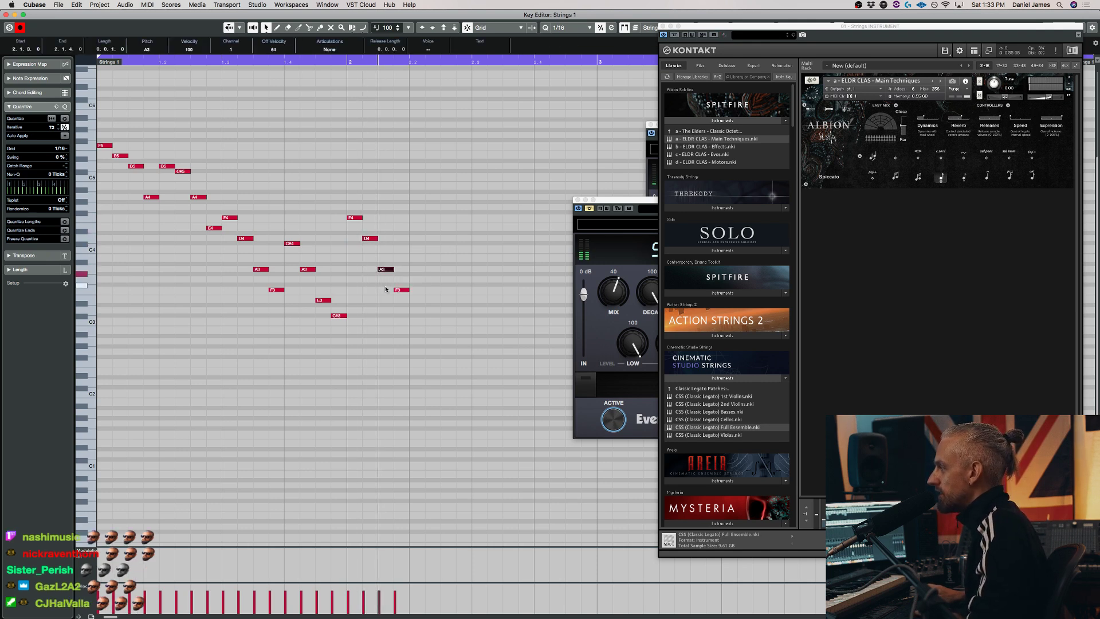
# Duplicate the figure onto beats 2 and 3 of bar 2, raising the top notes to F#4 and G4 and beat 3's A3 to A#3
pyautogui.moveTo(447, 324); pyautogui.dragTo(445, 188)
pyautogui.hotkey('alt', 'd')
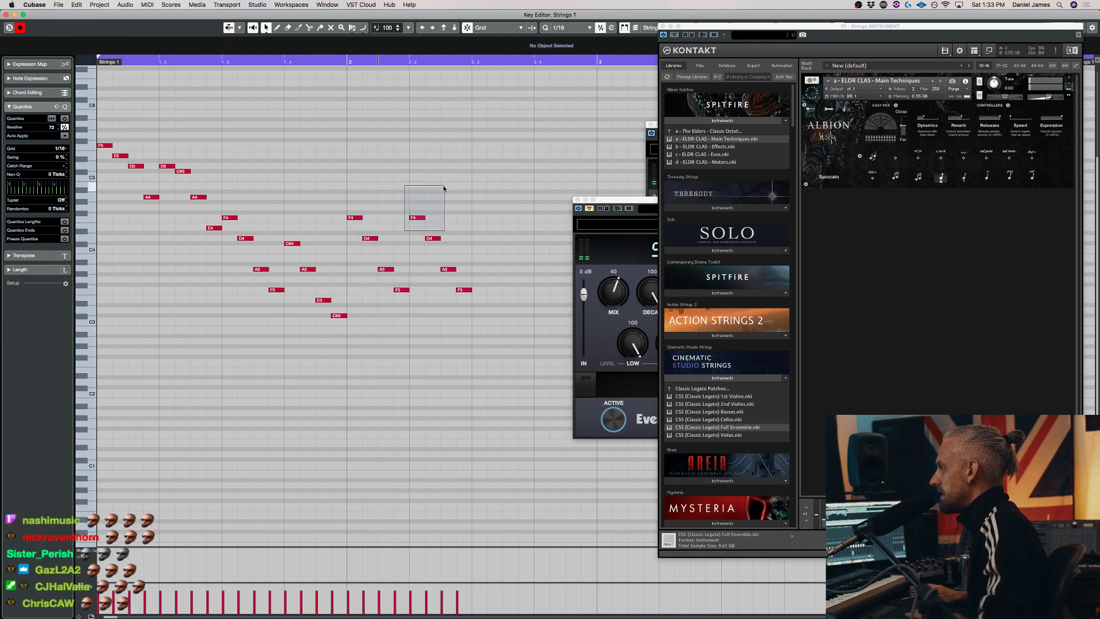
pyautogui.moveTo(450, 232); pyautogui.dragTo(418, 197)
pyautogui.hotkey('alt', 'd')
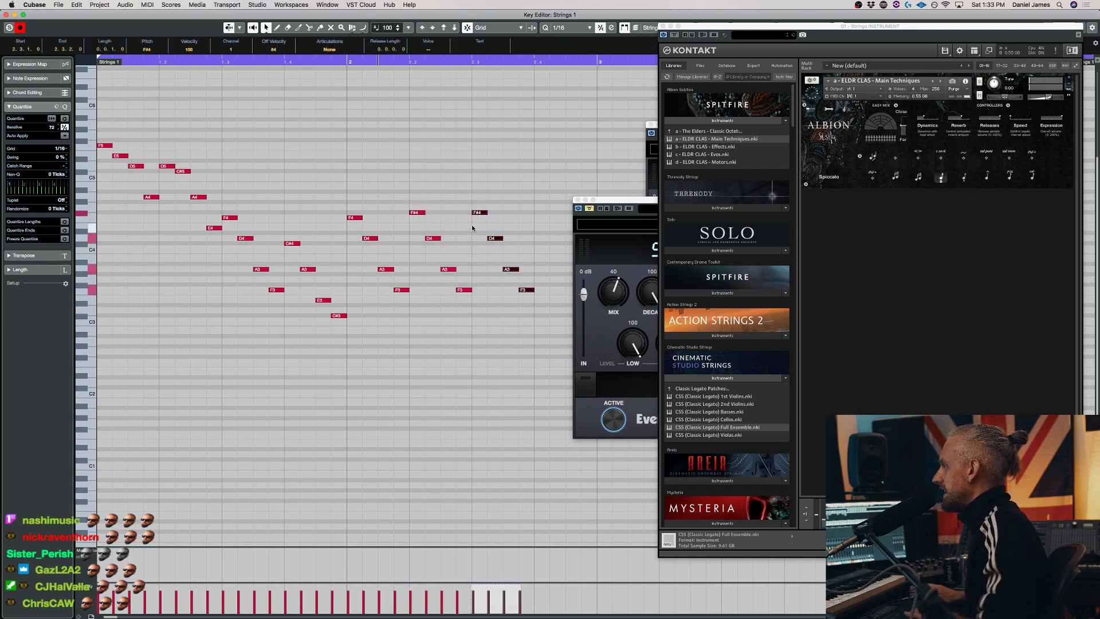
pyautogui.moveTo(491, 241); pyautogui.dragTo(499, 246)
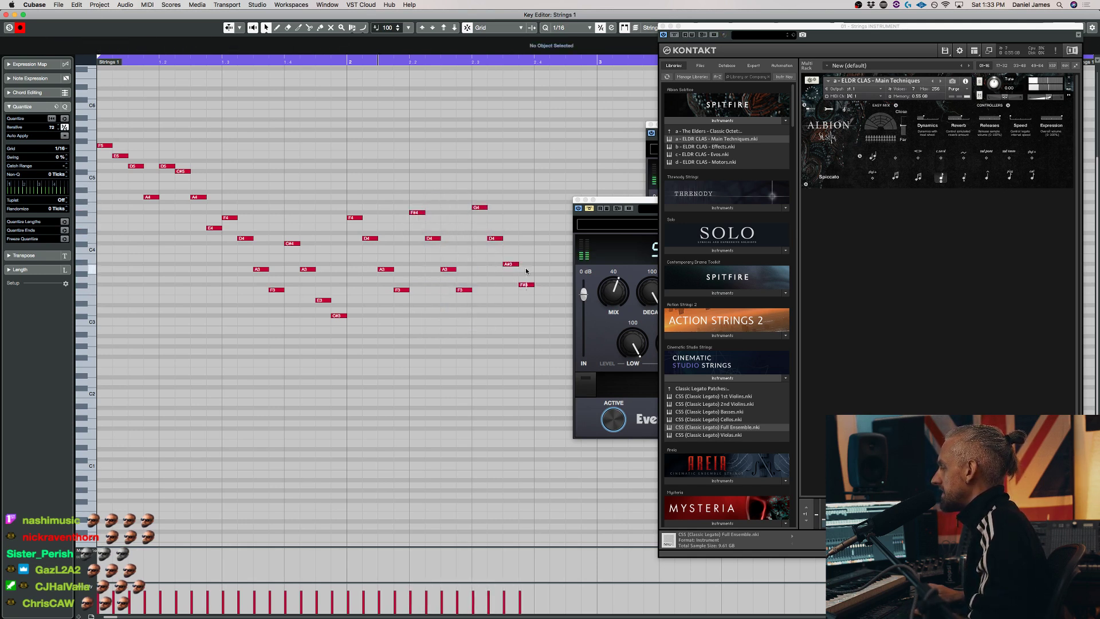
# Close the floating reverb windows and duplicate bar 2's beat 3 figure onto beat 4, with its notes as G4, D#4, C4 and G3
pyautogui.click(577, 201)
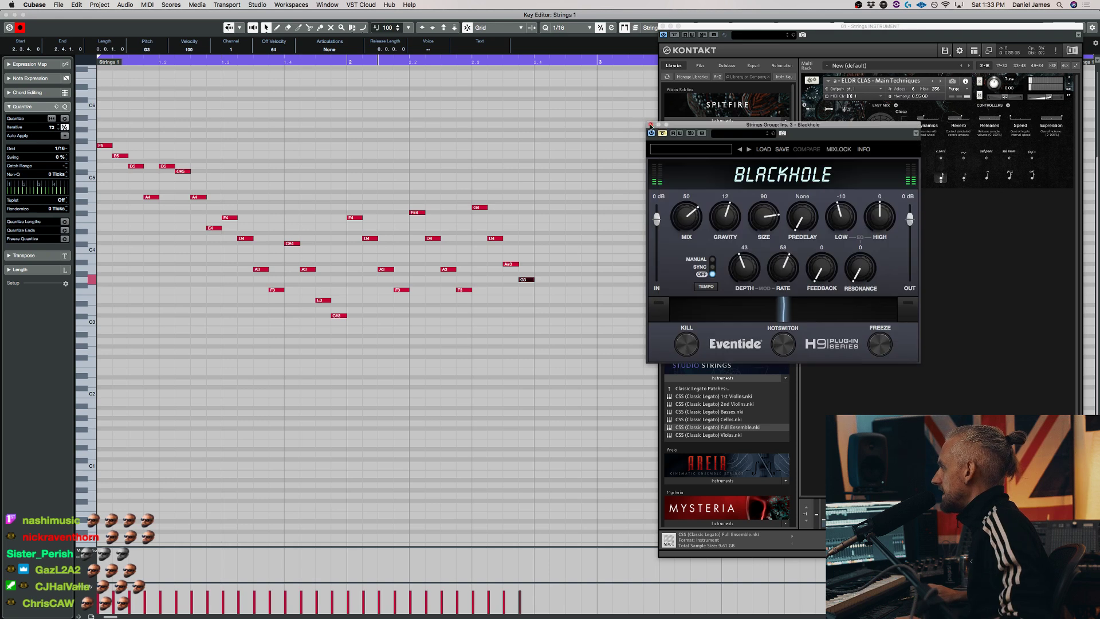
pyautogui.moveTo(486, 197); pyautogui.dragTo(486, 197)
pyautogui.hotkey('alt', 'd')
pyautogui.click(560, 242)
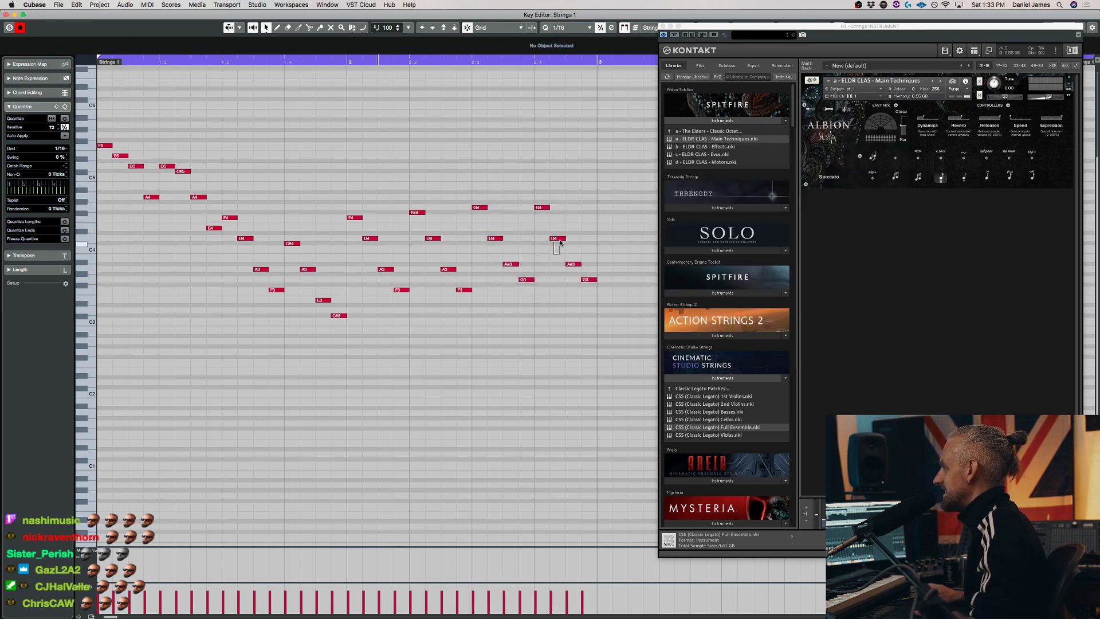
pyautogui.moveTo(595, 272); pyautogui.dragTo(548, 229)
pyautogui.press('space')
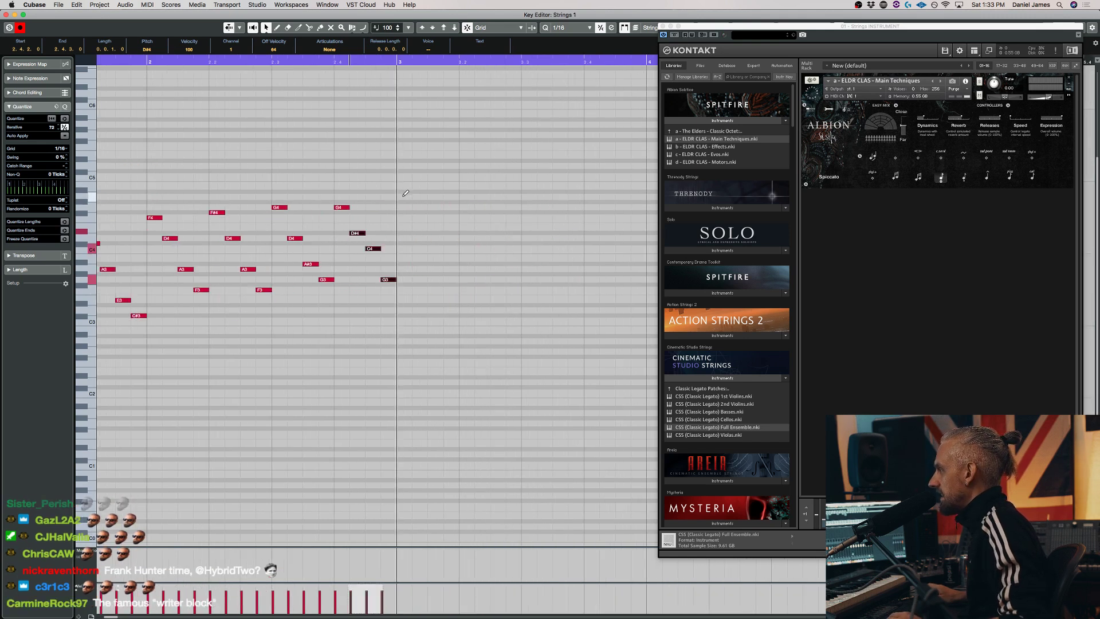
# Draw sixteenths over beats 1 and 2 of bar 3: A#4, G4, D4, G3, C5, F#4, D4 and A3
pyautogui.click(405, 192)
pyautogui.click(419, 208)
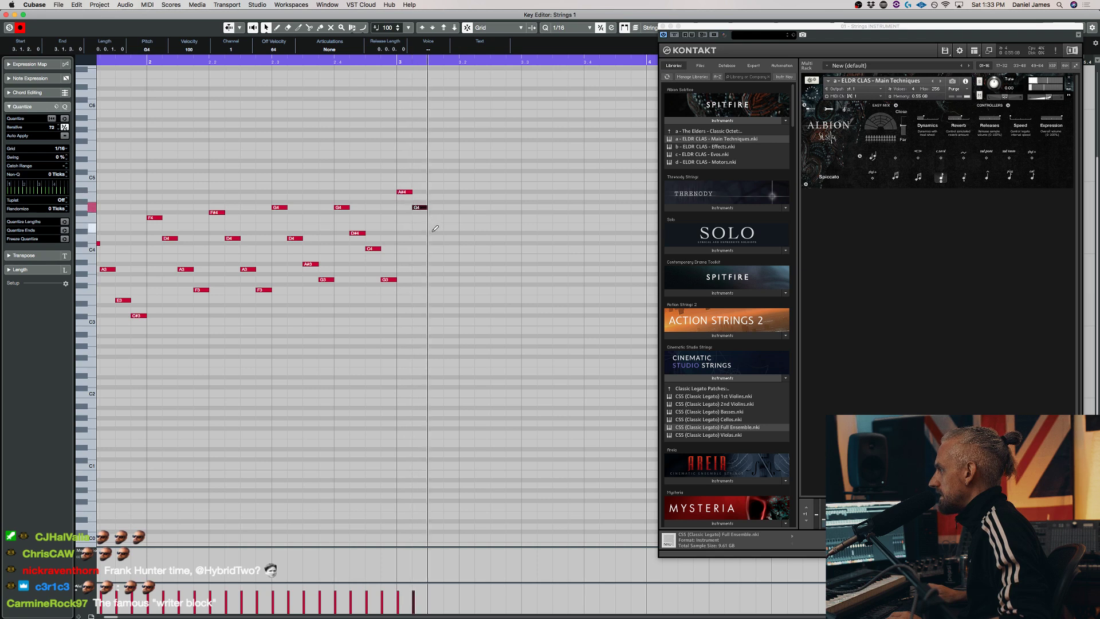
pyautogui.click(438, 239)
pyautogui.click(453, 279)
pyautogui.click(467, 176)
pyautogui.click(485, 212)
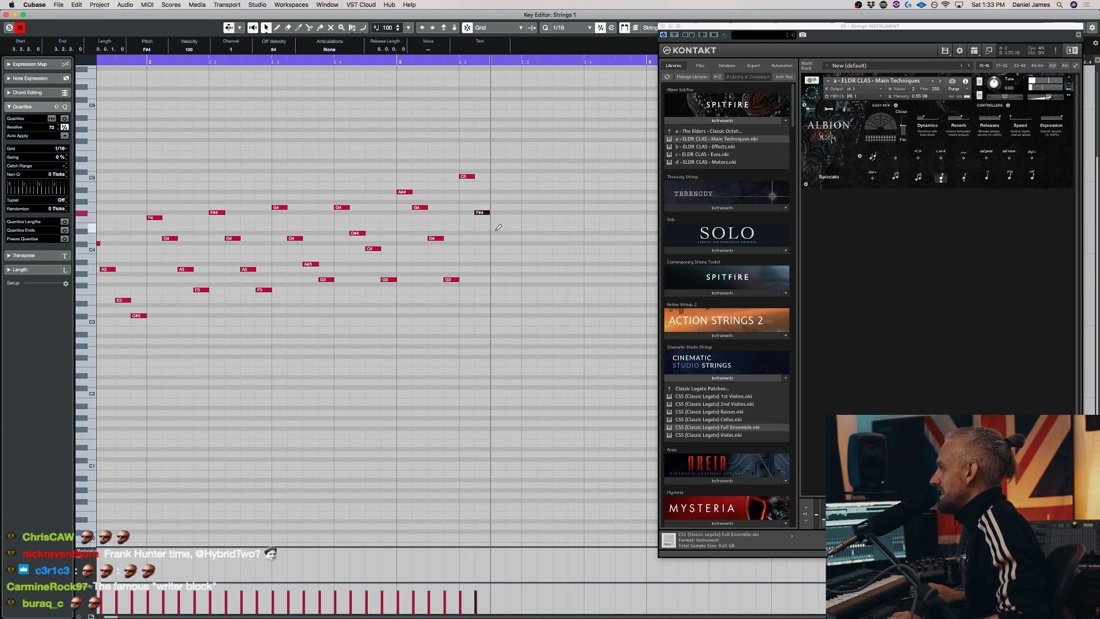
pyautogui.click(498, 238)
pyautogui.click(510, 269)
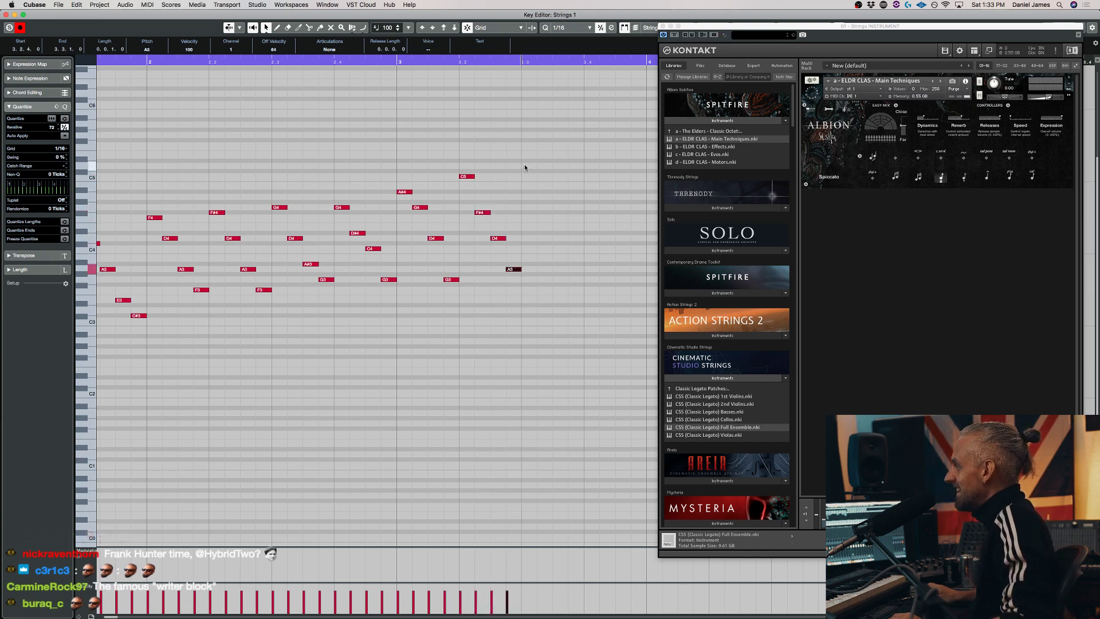
# Draw sixteenths G5, D5, G4 and D4 on beat 3 of bar 3 and play the pattern from the start
pyautogui.click(528, 135)
pyautogui.click(544, 166)
pyautogui.click(559, 207)
pyautogui.press('.')
pyautogui.press('space')
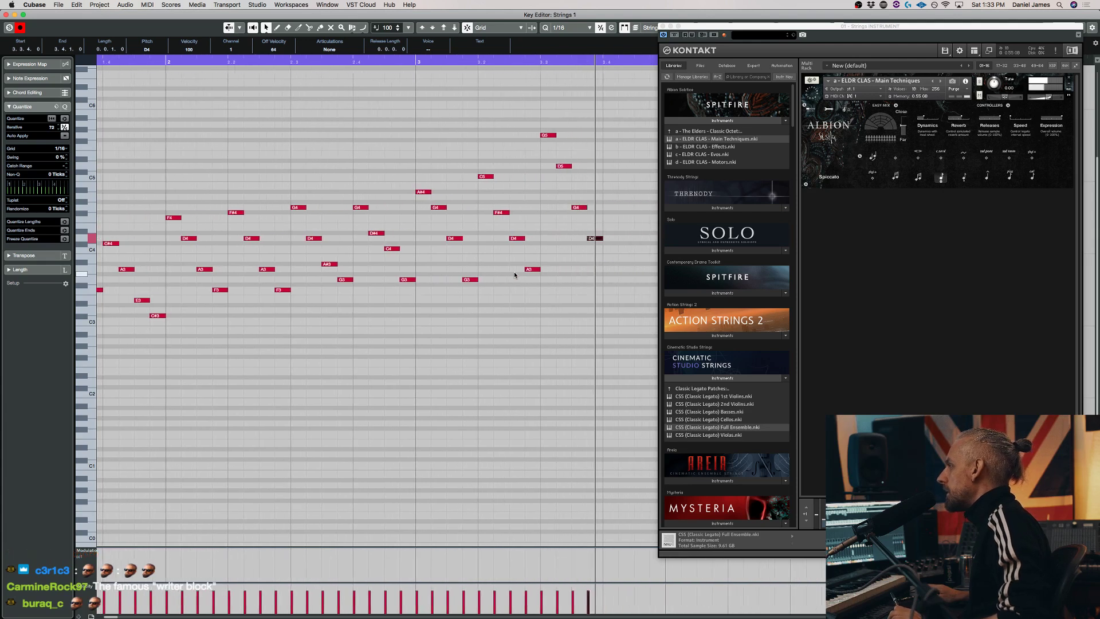
# Return to the project view, set the tempo to 130 and play the Strings 1 loop
pyautogui.press('super+w')
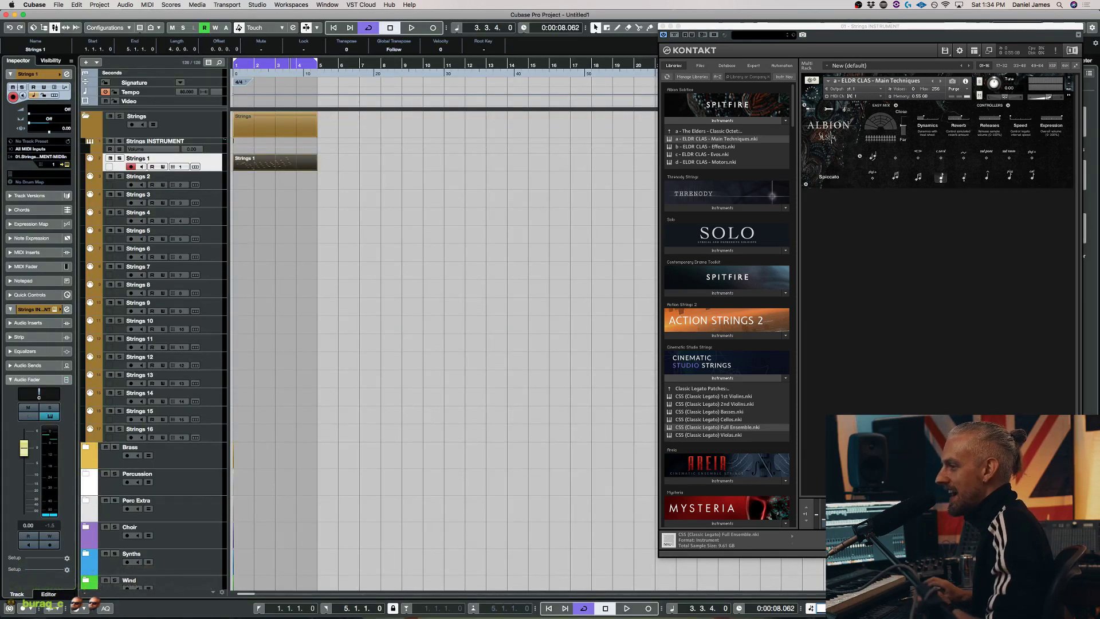
pyautogui.write('130')
pyautogui.press('Return')
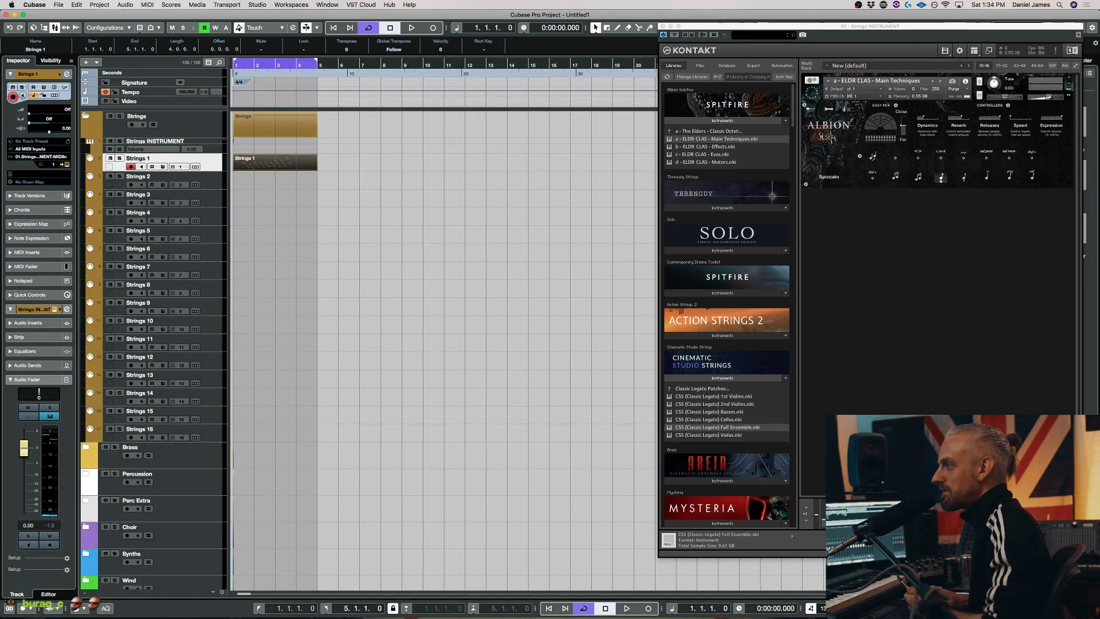
pyautogui.click(494, 320)
pyautogui.press('space')
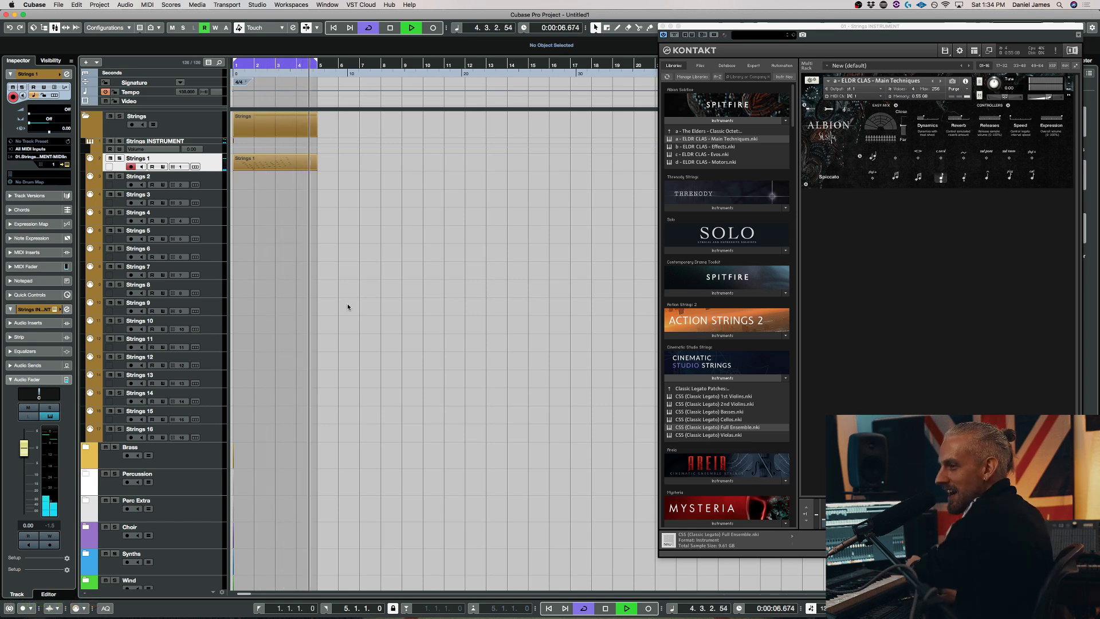
pyautogui.press('space')
# Reopen the Strings 1 part and add a bass line on bar 1's eighths: D1, A1, E2, C#2, D2, A1, C#2, A1
pyautogui.doubleClick(259, 168)
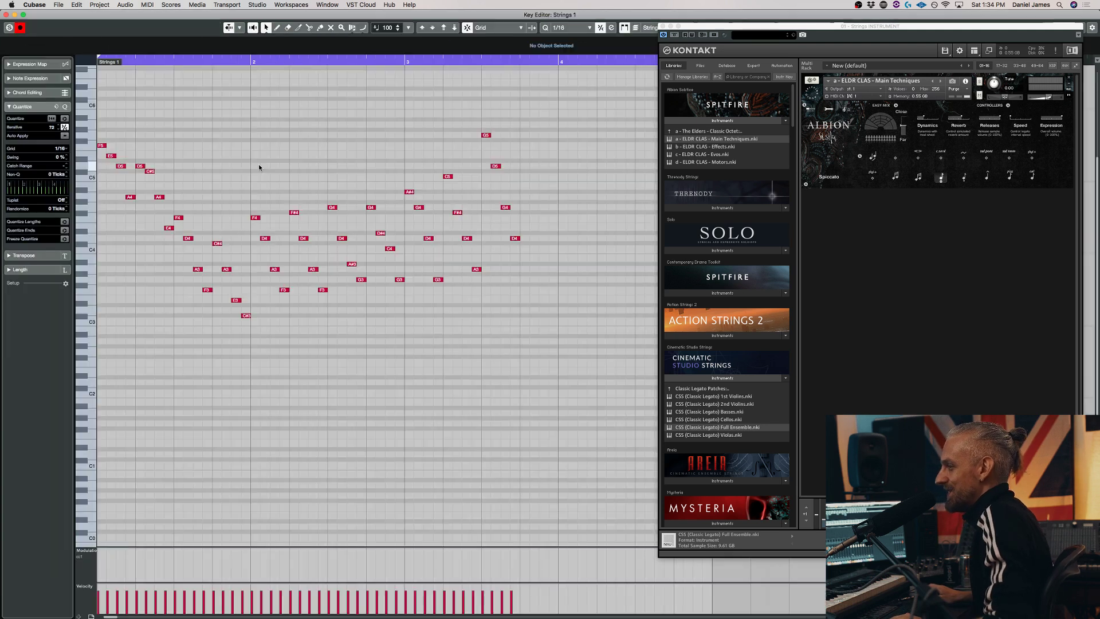
pyautogui.keyDown('alt'); pyautogui.click(101, 454); pyautogui.keyUp('alt')
pyautogui.keyDown('alt'); pyautogui.click(121, 413); pyautogui.keyUp('alt')
pyautogui.keyDown('alt'); pyautogui.click(139, 373); pyautogui.keyUp('alt')
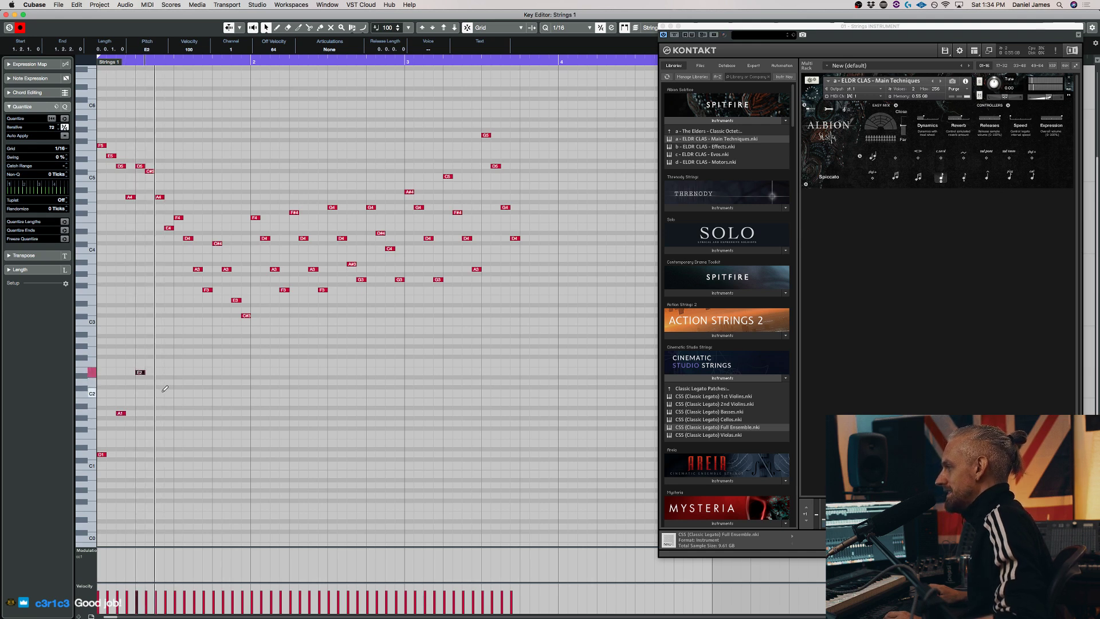
pyautogui.keyDown('alt'); pyautogui.click(160, 388); pyautogui.keyUp('alt')
pyautogui.keyDown('alt'); pyautogui.click(178, 383); pyautogui.keyUp('alt')
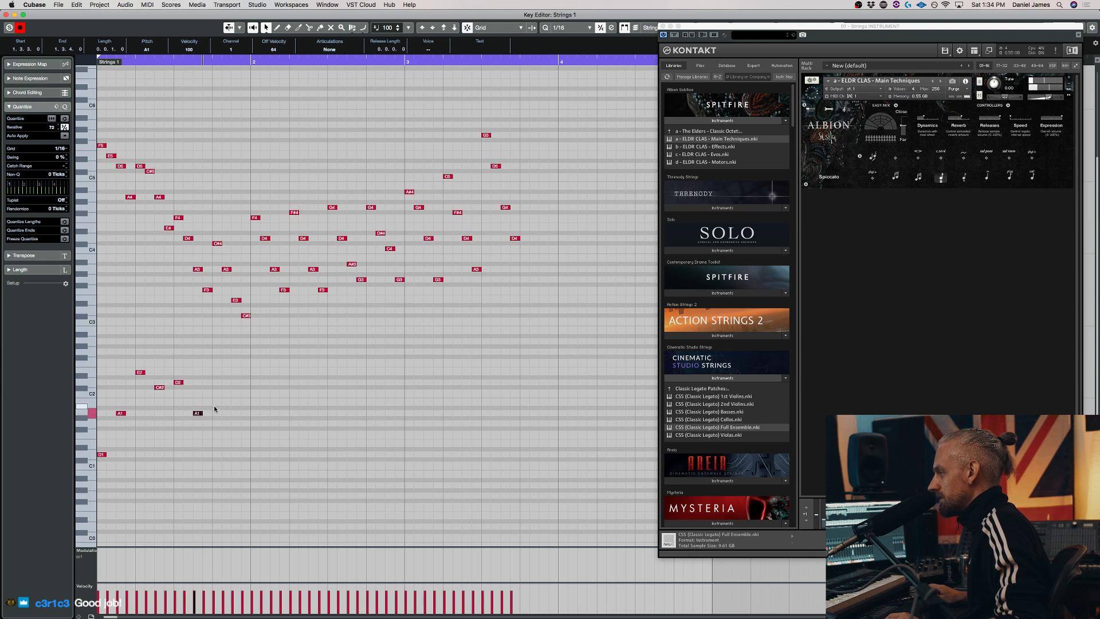
pyautogui.keyDown('alt'); pyautogui.click(217, 387); pyautogui.keyUp('alt')
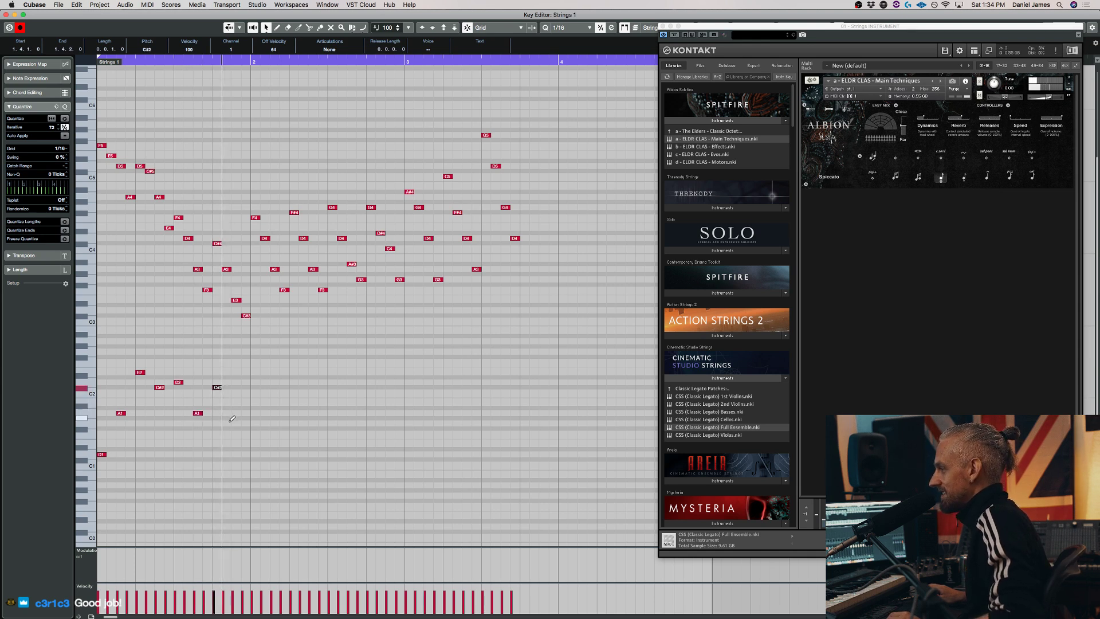
pyautogui.keyDown('alt'); pyautogui.click(233, 414); pyautogui.keyUp('alt')
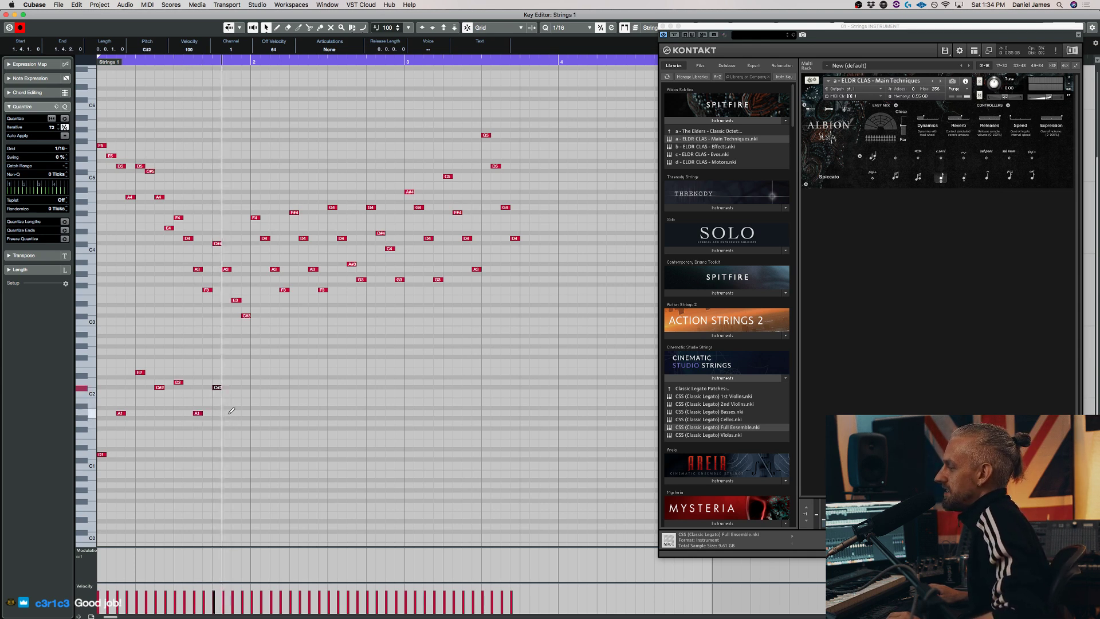
# Set the quantize grid to 1/8 and play back bar 1 with the added bass line
pyautogui.click(590, 28)
pyautogui.click(576, 17)
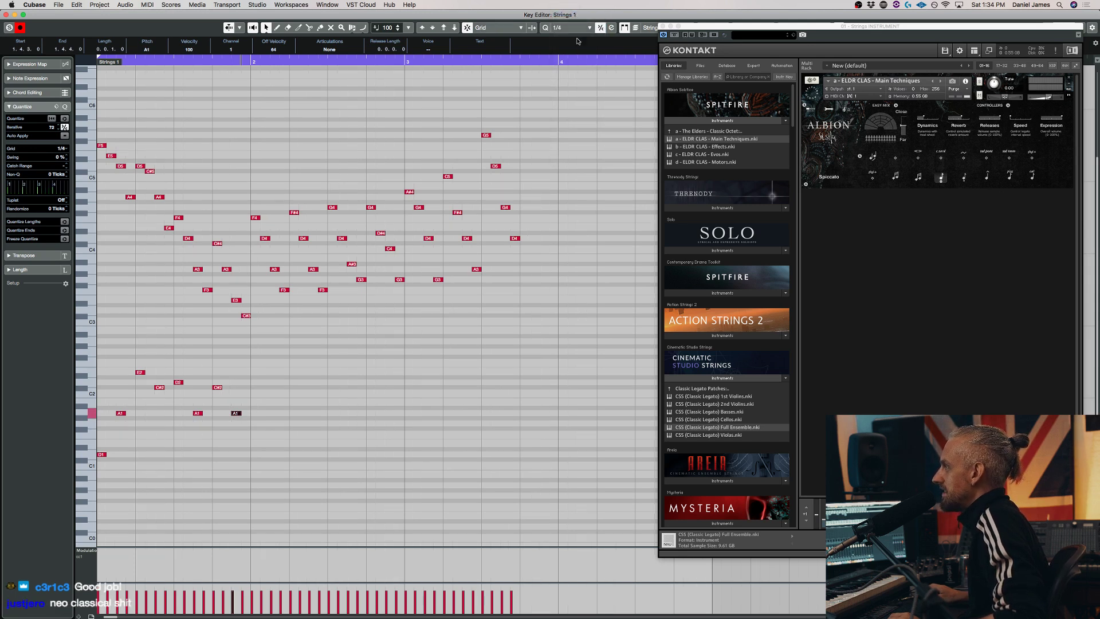
pyautogui.click(573, 28)
pyautogui.click(580, 38)
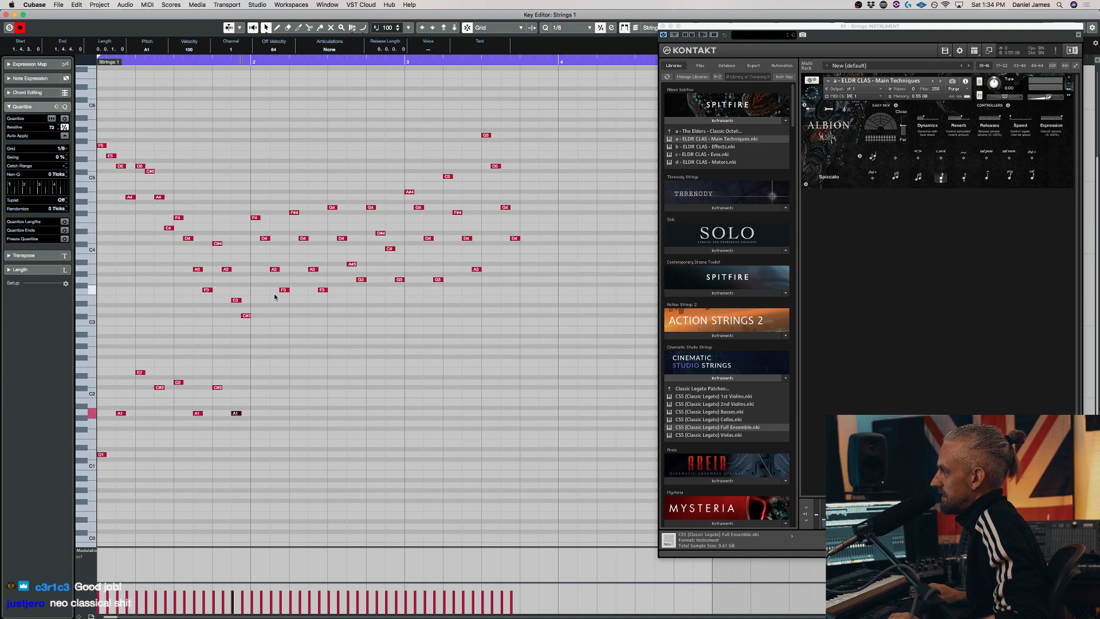
pyautogui.press('space')
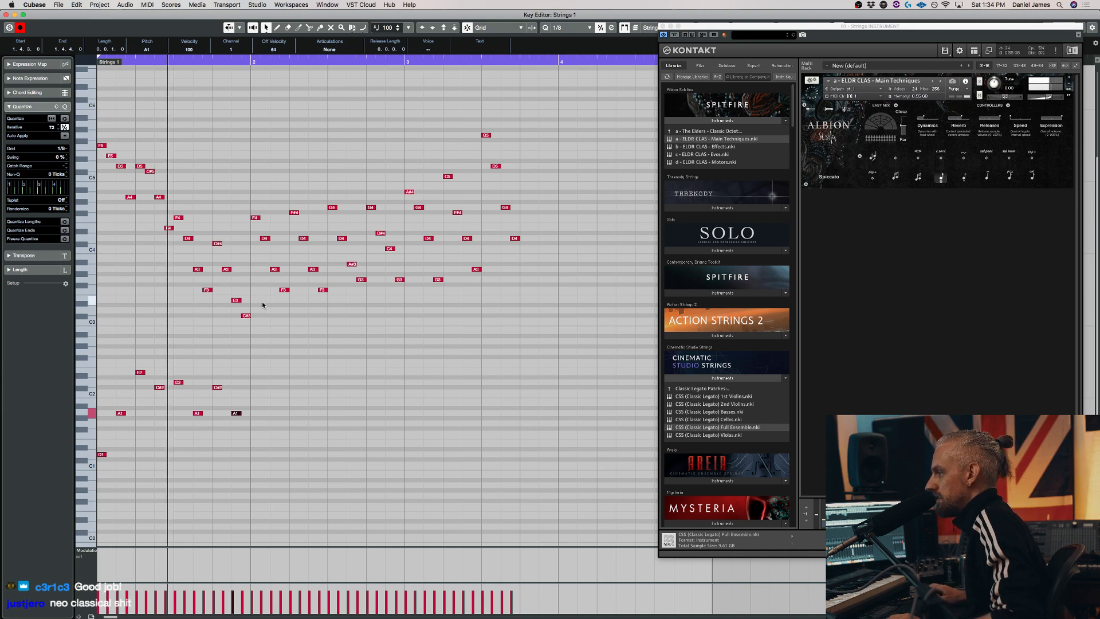
pyautogui.press('space')
# Transpose all the bass notes in bar 1 up one octave and play the part
pyautogui.moveTo(368, 502); pyautogui.dragTo(97, 375)
pyautogui.hotkey('shift', 'Up')
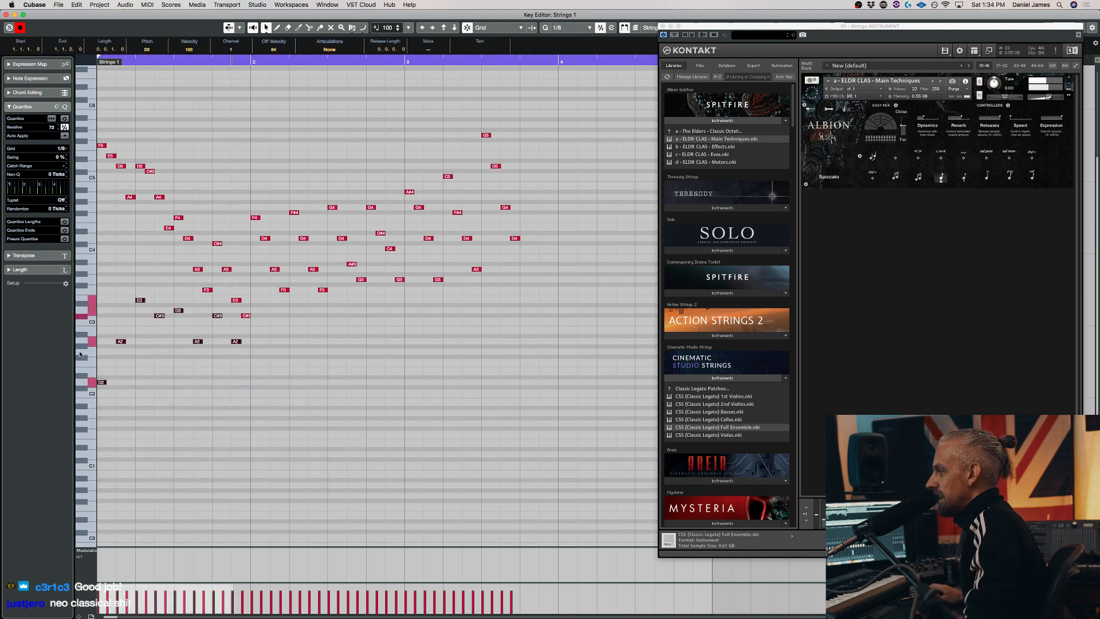
pyautogui.press('space')
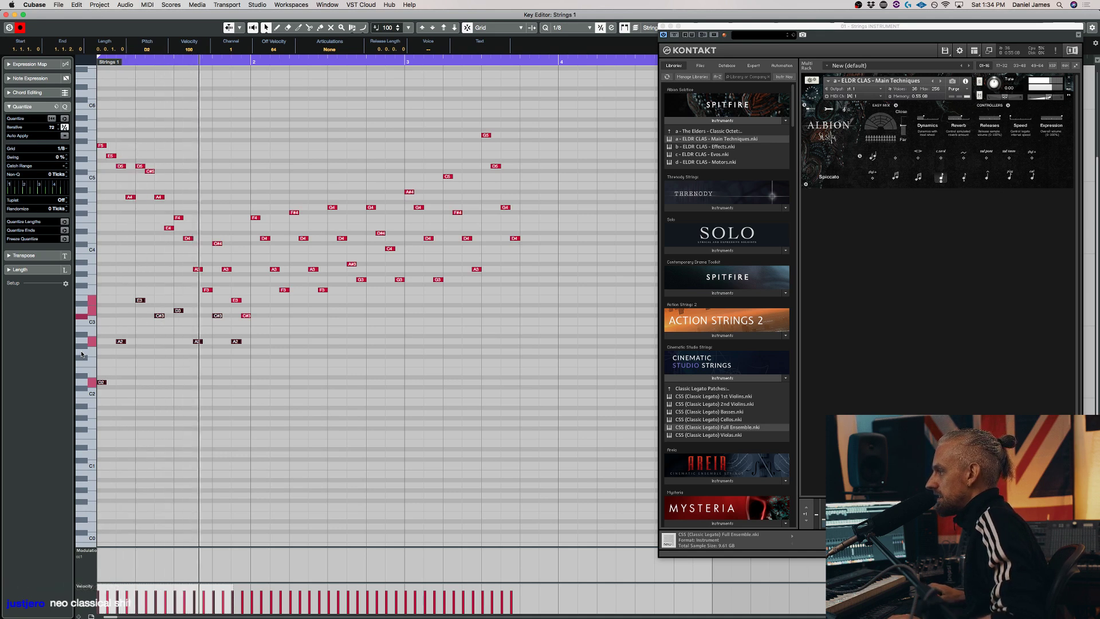
# Add bass notes on bar 2's eighths: A2, F2, F#2, D2, G2, A#1, C3, G2, and play the part
pyautogui.keyDown('alt'); pyautogui.click(259, 342); pyautogui.keyUp('alt')
pyautogui.keyDown('alt'); pyautogui.click(281, 363); pyautogui.keyUp('alt')
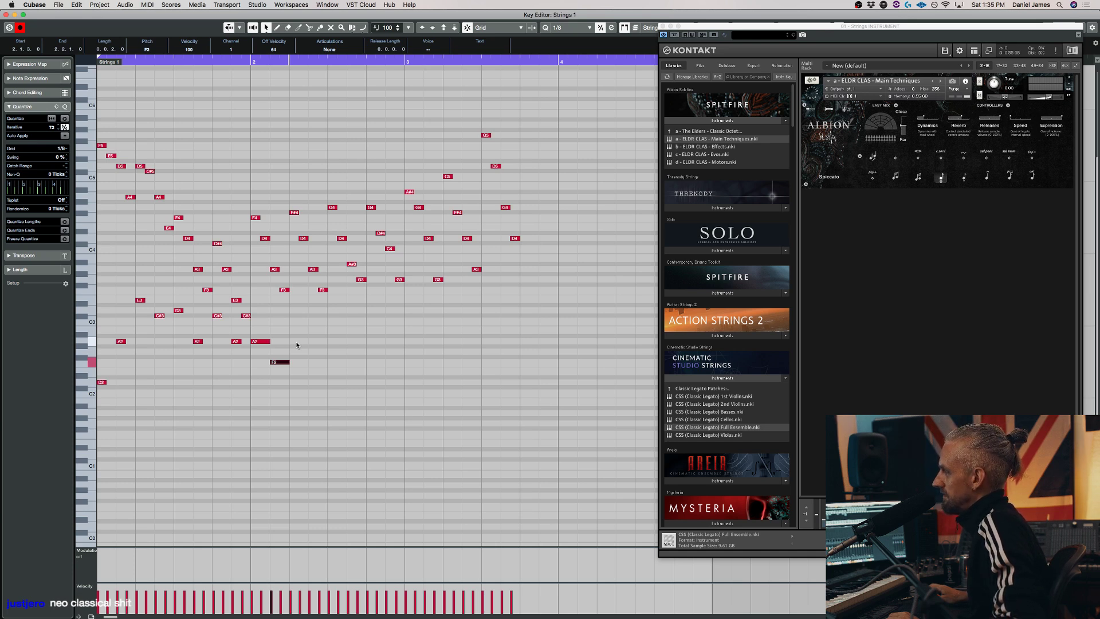
pyautogui.keyDown('alt'); pyautogui.click(300, 357); pyautogui.keyUp('alt')
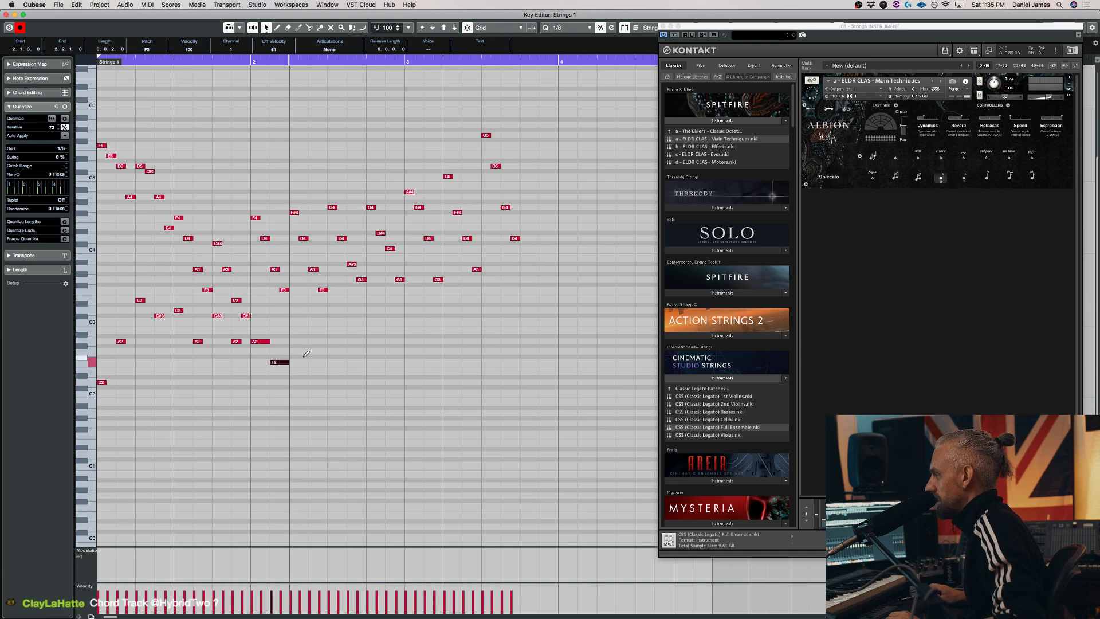
pyautogui.keyDown('alt'); pyautogui.click(318, 383); pyautogui.keyUp('alt')
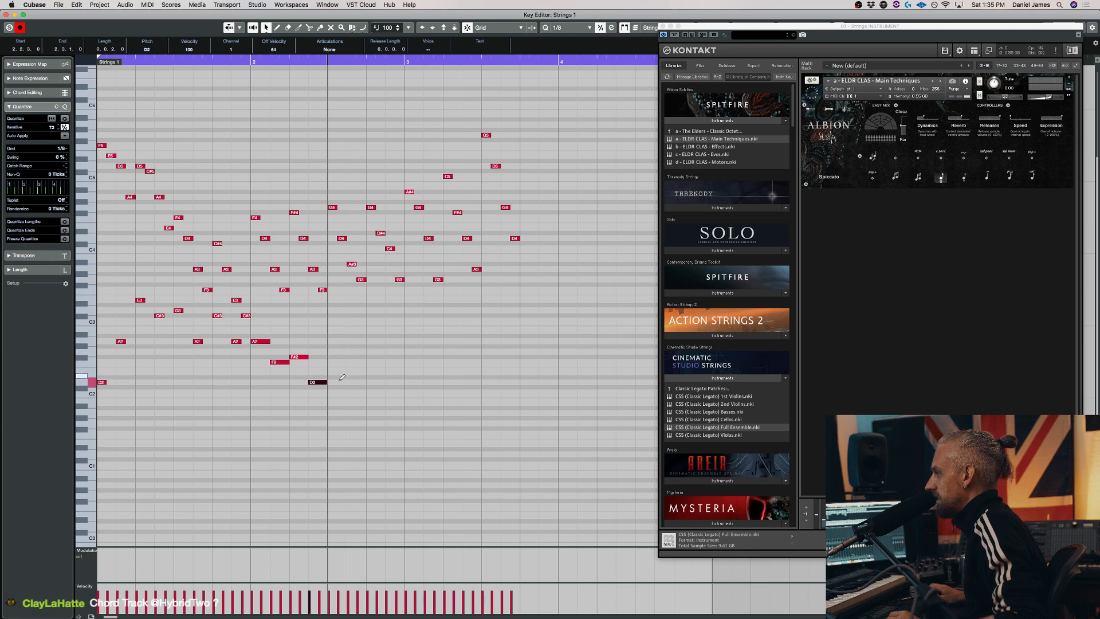
pyautogui.keyDown('alt'); pyautogui.click(337, 352); pyautogui.keyUp('alt')
pyautogui.keyDown('alt'); pyautogui.click(359, 403); pyautogui.keyUp('alt')
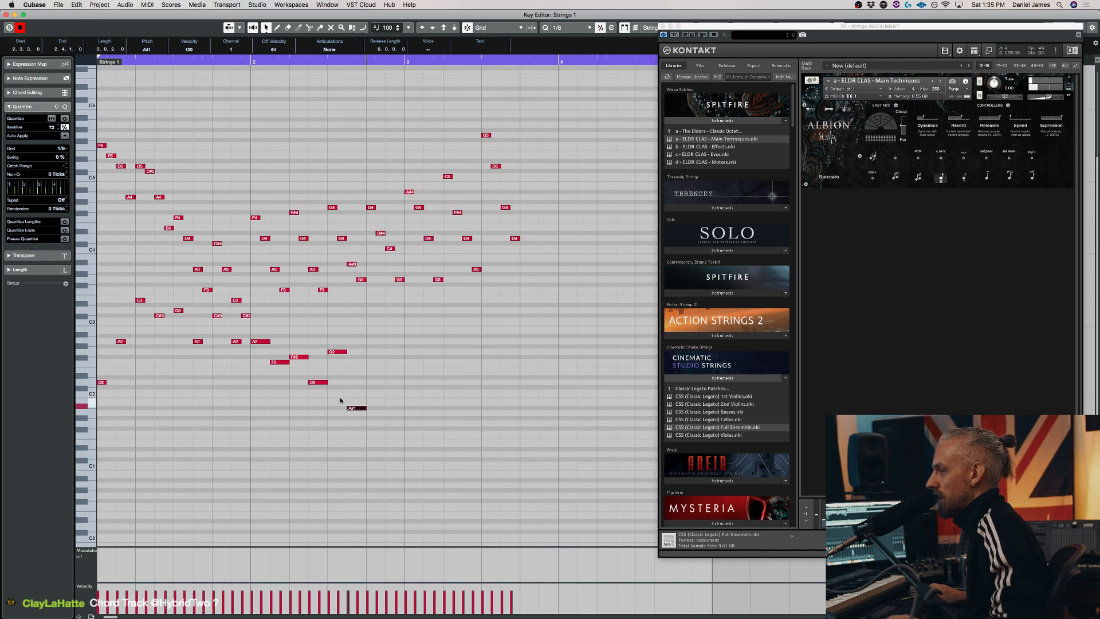
pyautogui.press('space')
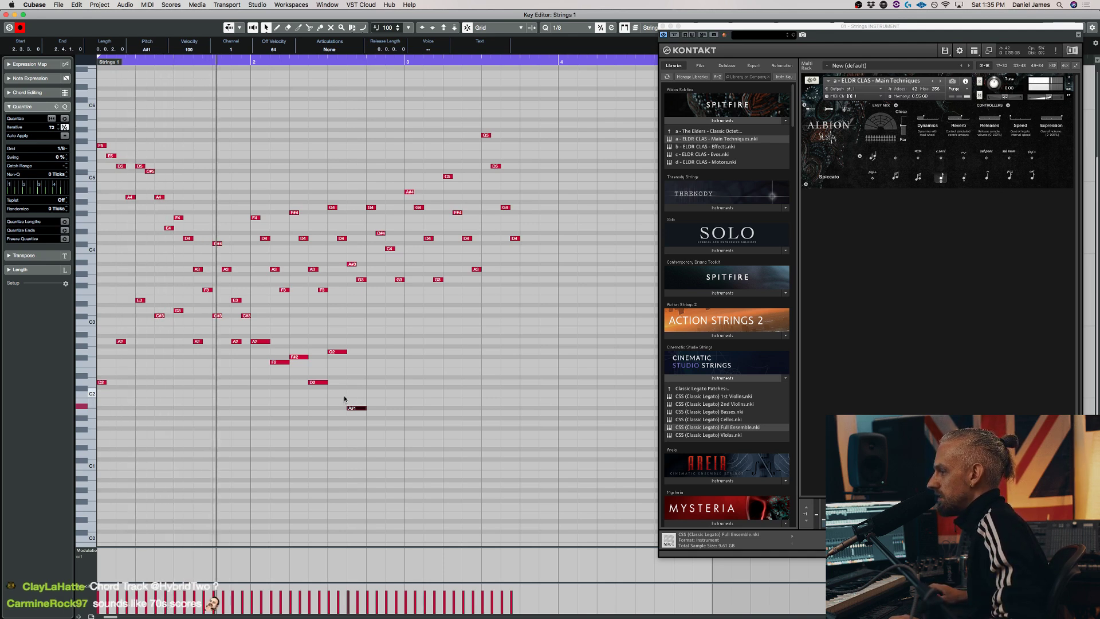
pyautogui.press('space')
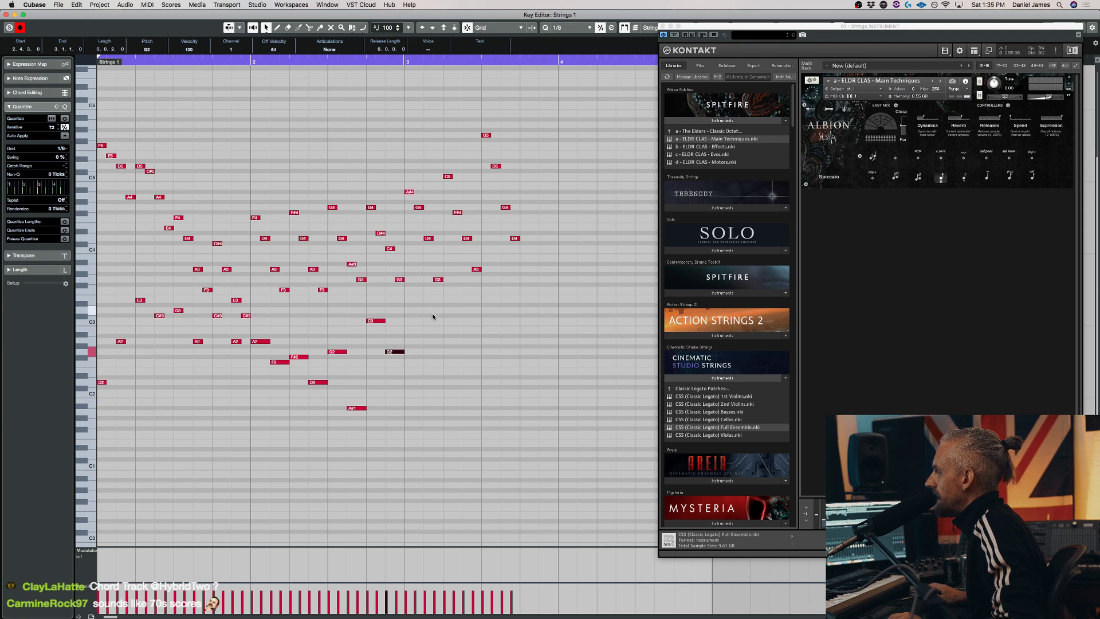
# Continue the bass line on bar 3's eighths with A#2, D2, A2, F#2, D3 and G2, and play the part
pyautogui.click(415, 336)
pyautogui.click(433, 383)
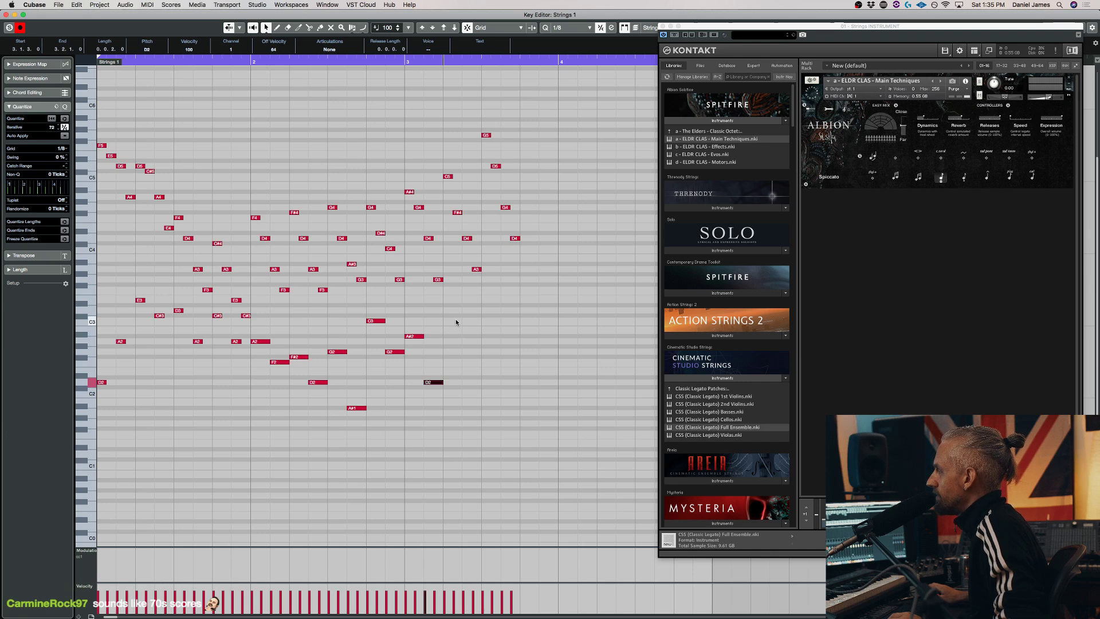
pyautogui.click(453, 341)
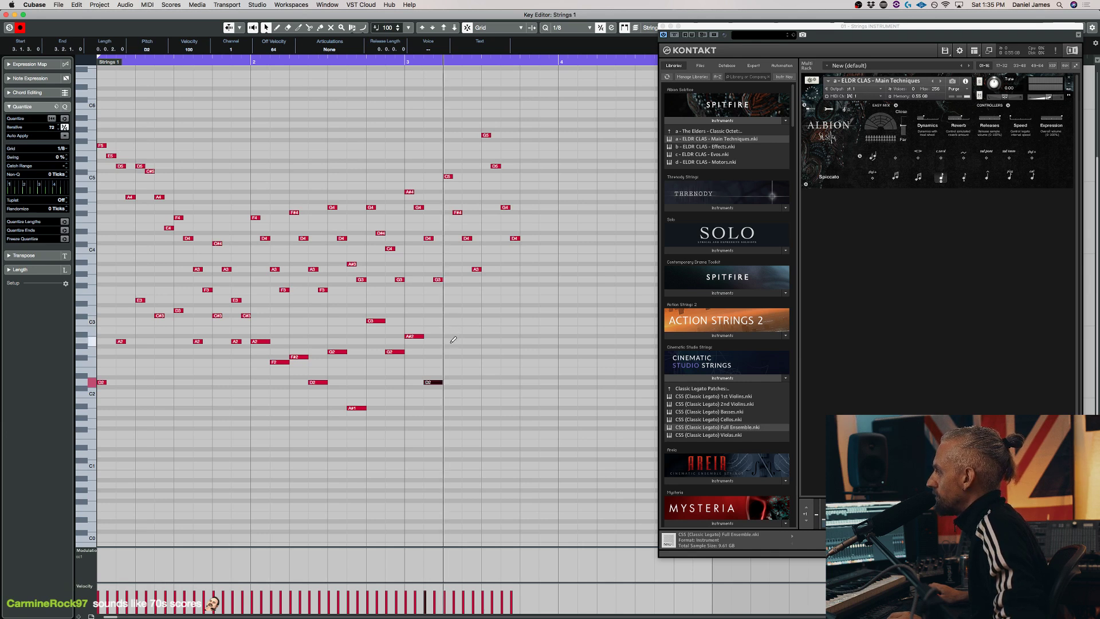
pyautogui.click(471, 357)
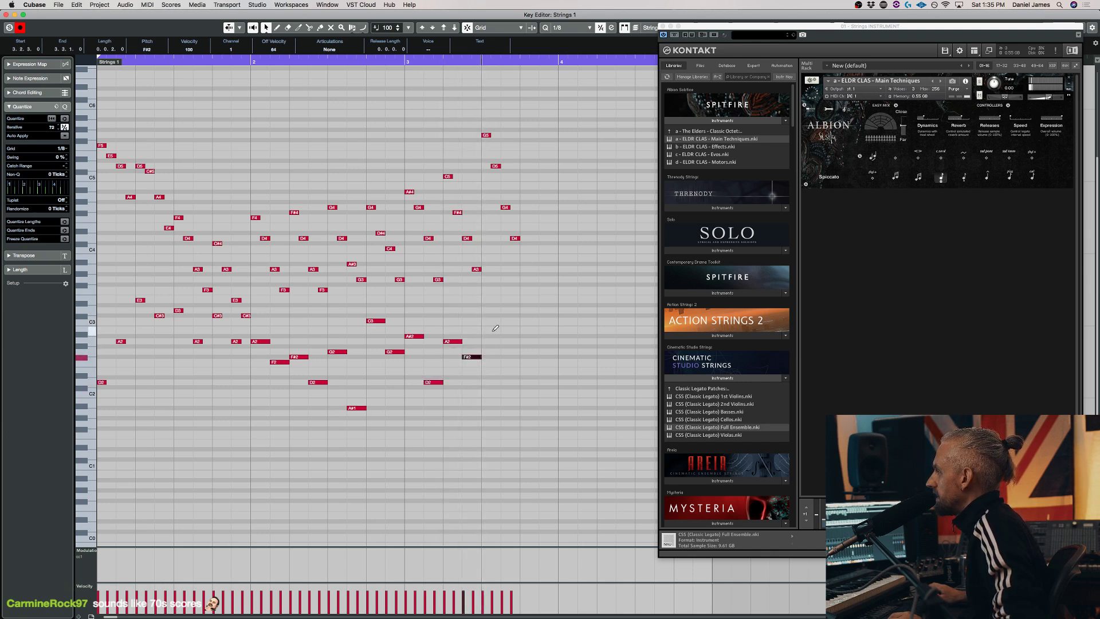
pyautogui.click(490, 310)
pyautogui.press('space')
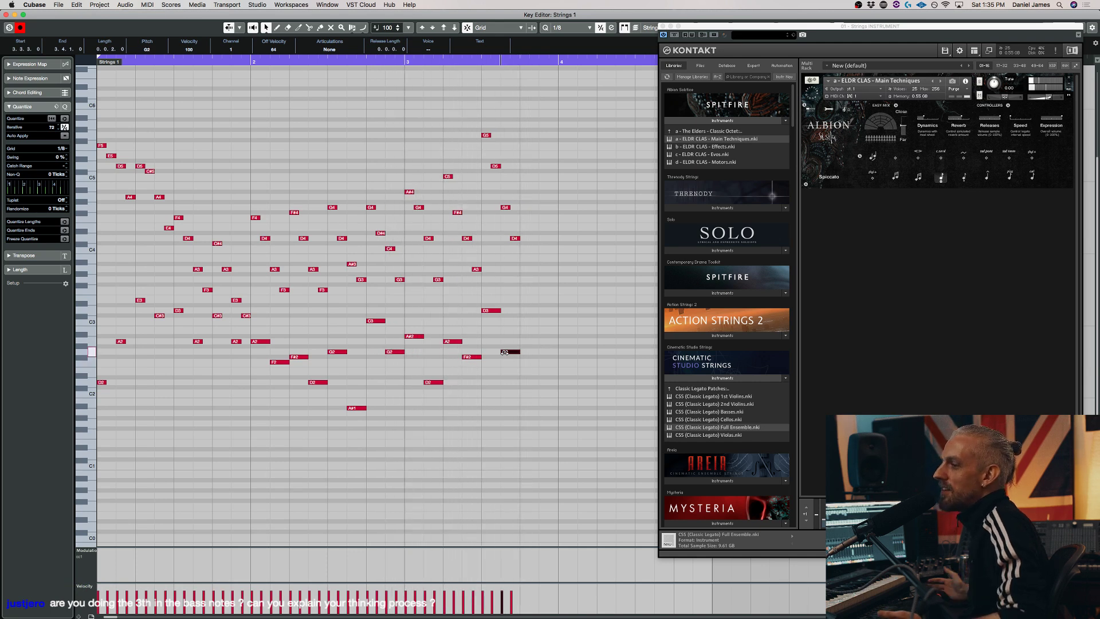
pyautogui.click(464, 461)
pyautogui.press('space')
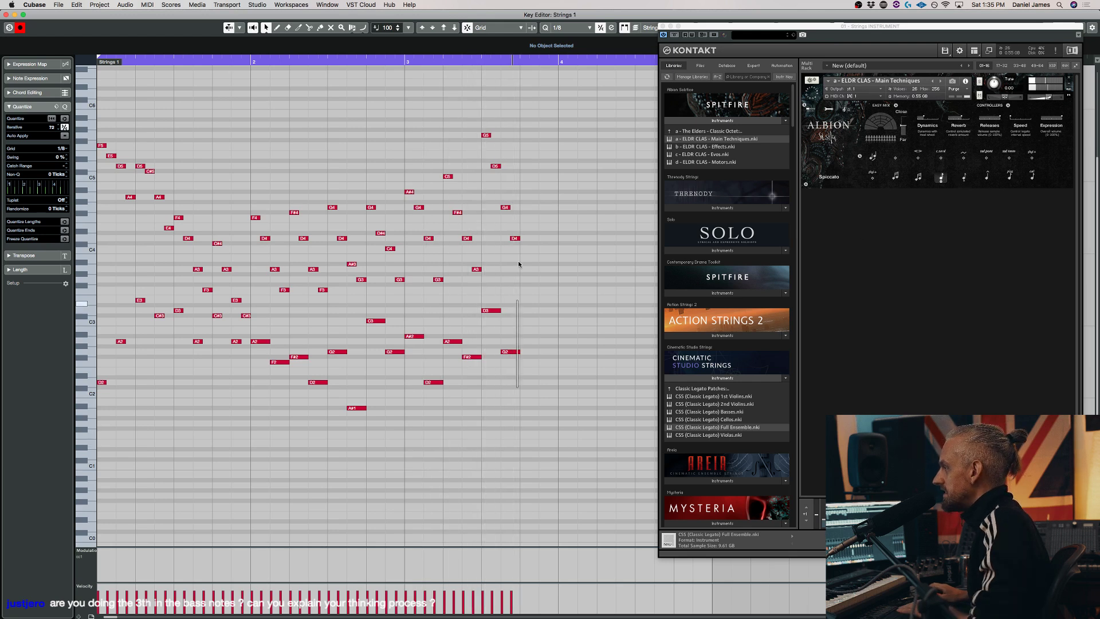
# Delete bar 3's notes after the G5/D3 pair, and copy that pair at velocity 127 to beat 4 as C4 and G1
pyautogui.press('space')
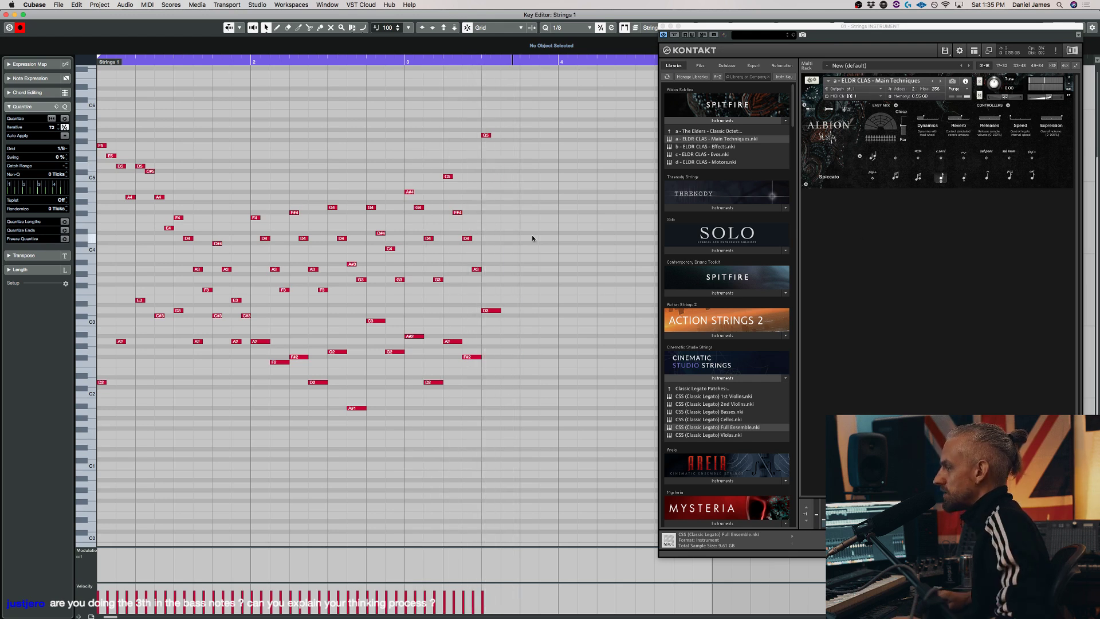
pyautogui.moveTo(532, 319); pyautogui.dragTo(488, 135)
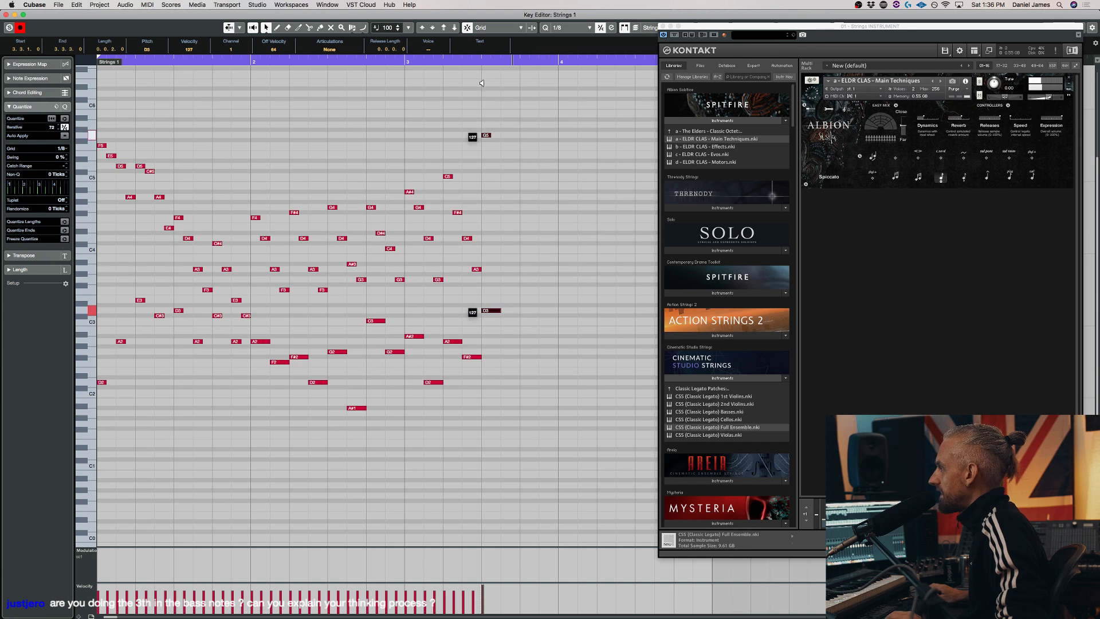
pyautogui.moveTo(494, 311); pyautogui.dragTo(521, 422)
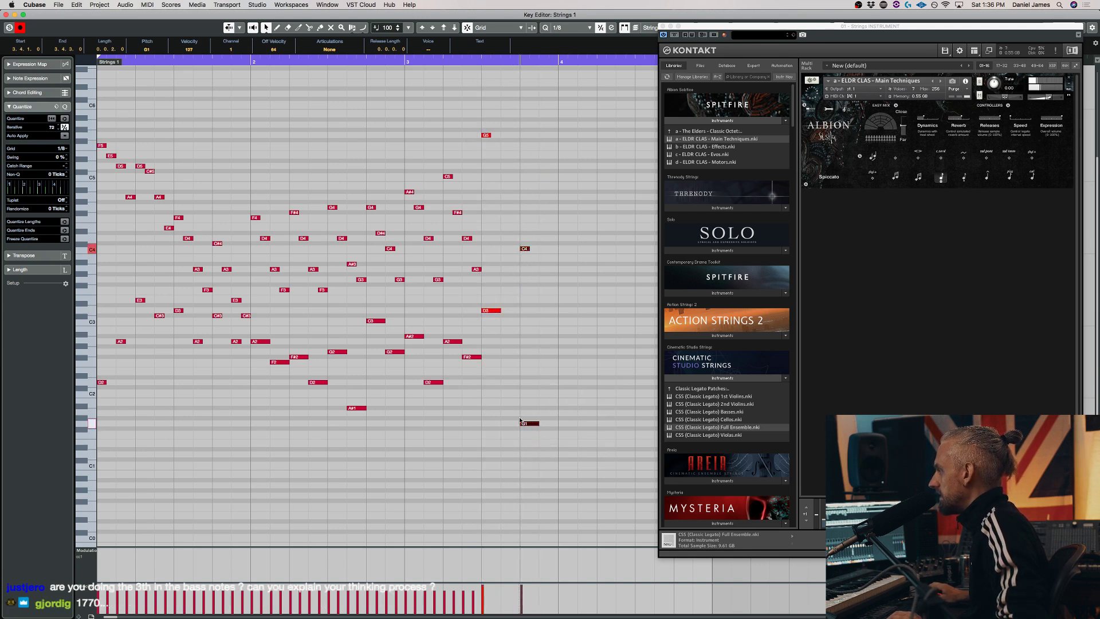
pyautogui.press('space')
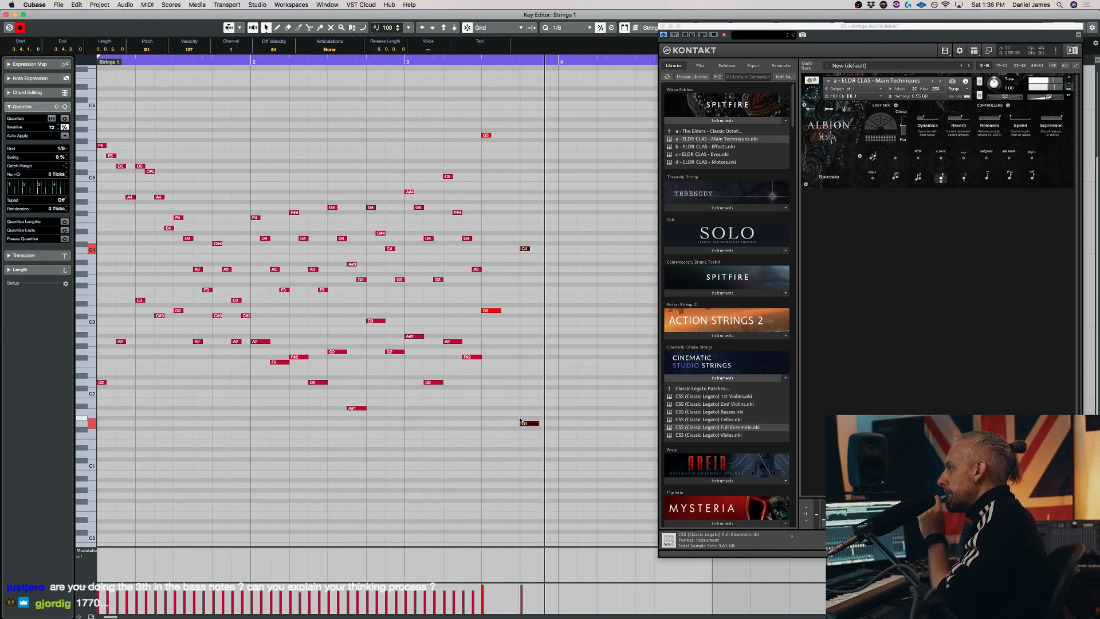
# Lower the upper note on beat 4 of bar 3 by five semitones to G3
pyautogui.moveTo(544, 311); pyautogui.dragTo(509, 221)
pyautogui.press('Down')
pyautogui.press('Down')
pyautogui.press('Down')
pyautogui.press('Down')
pyautogui.press('Down')
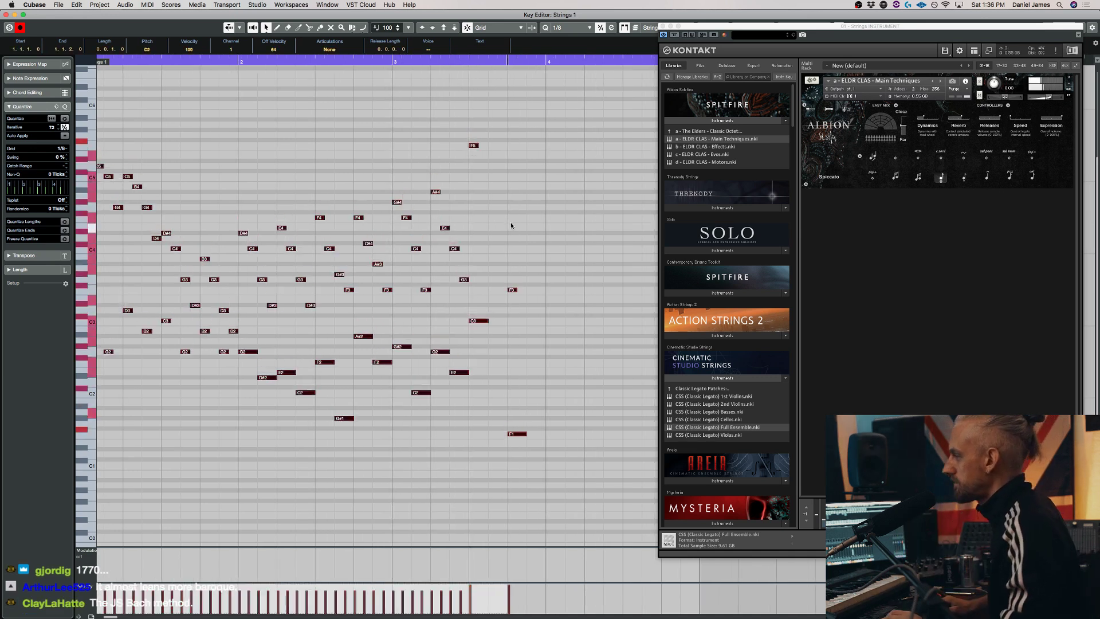
# Transpose all notes in the Strings 1 part down seven semitones in total and play it
pyautogui.press('Down')
pyautogui.press('Down')
pyautogui.press('Down')
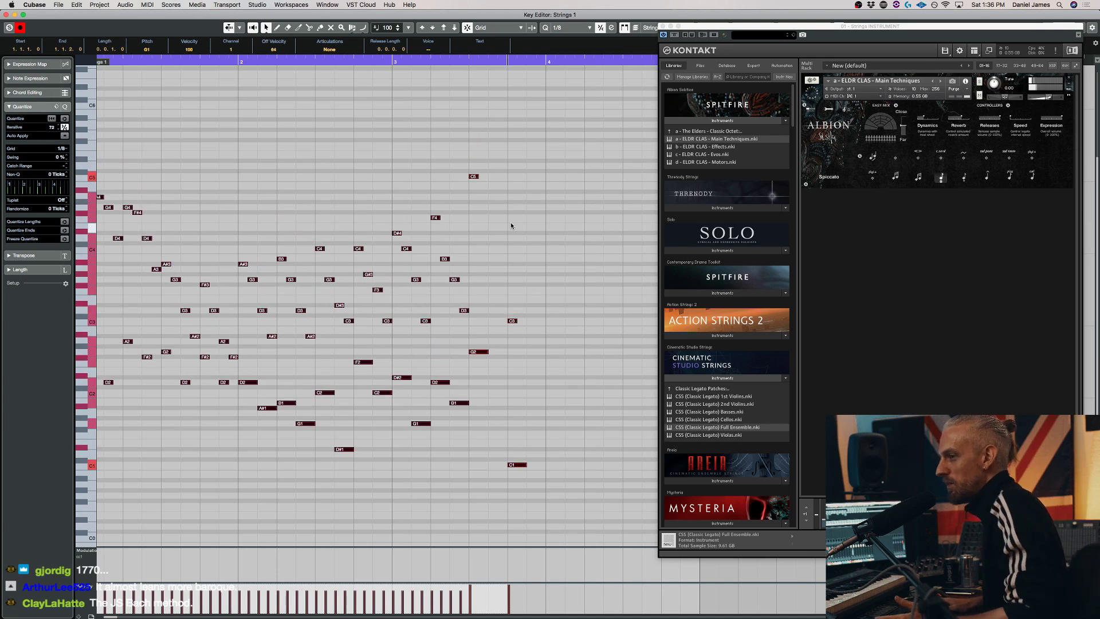
pyautogui.press('space')
pyautogui.click(515, 224)
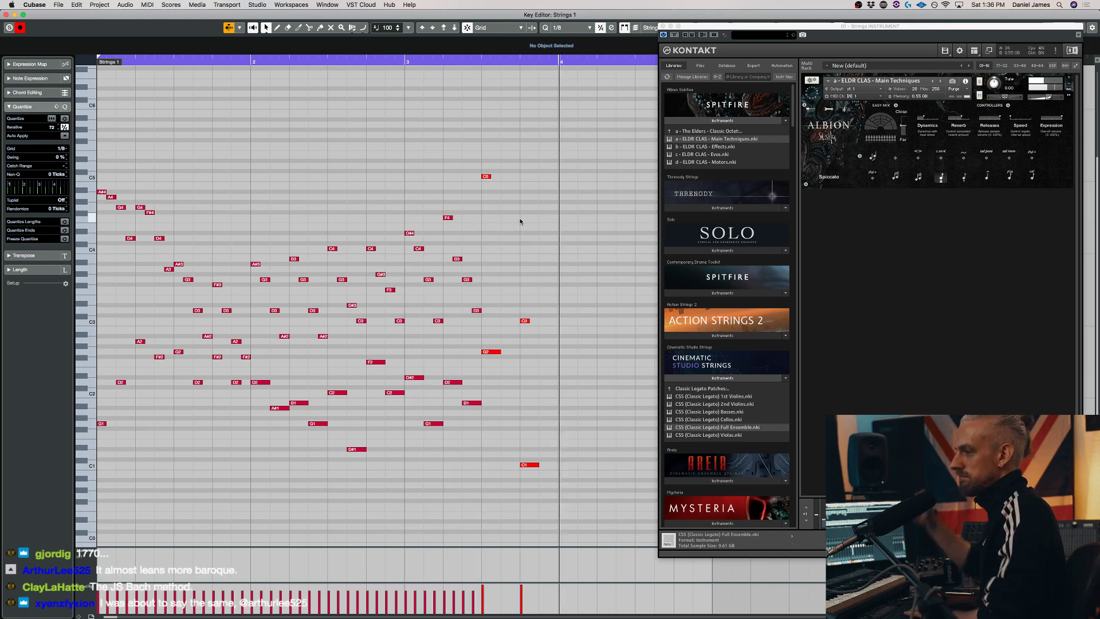
# Return to the project view and play the Strings 1 loop from the start
pyautogui.press('space')
pyautogui.press('super+w')
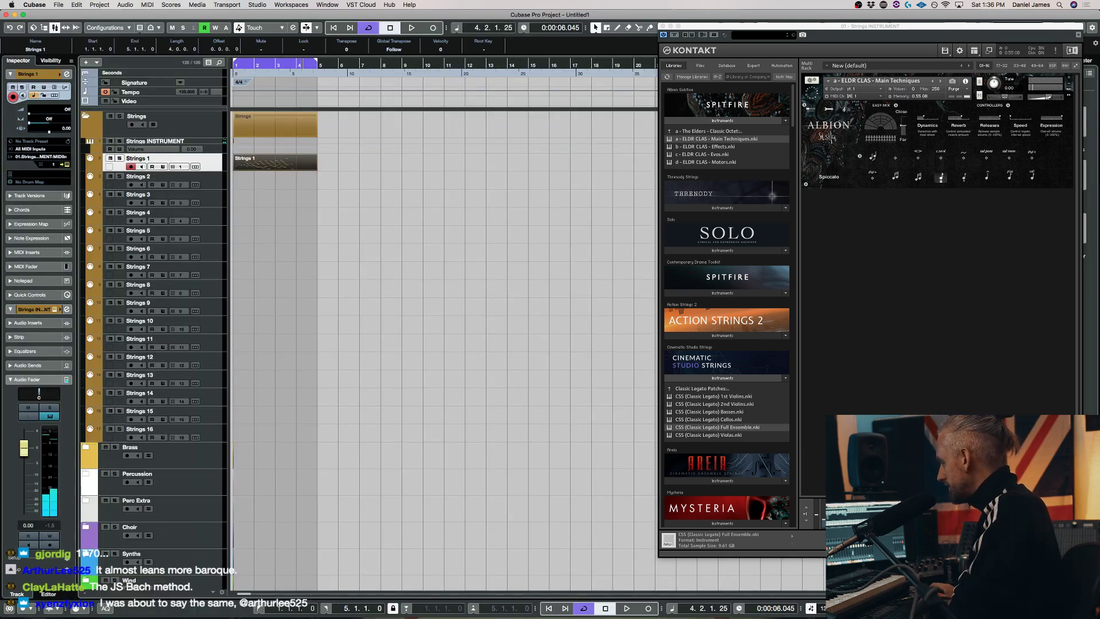
pyautogui.press('.')
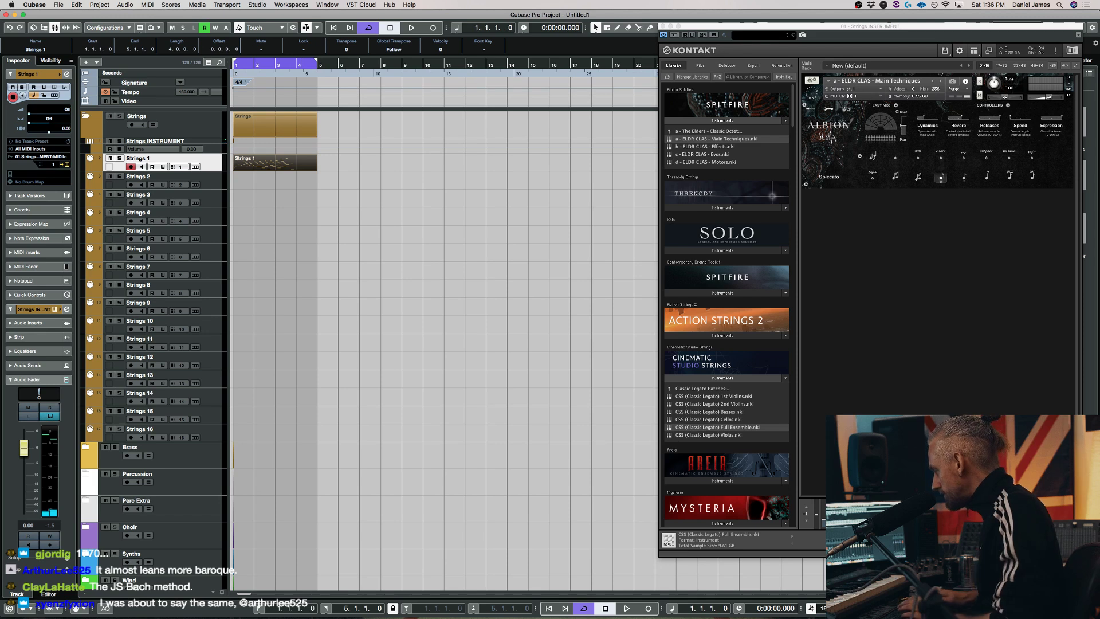
pyautogui.click(431, 328)
pyautogui.press('space')
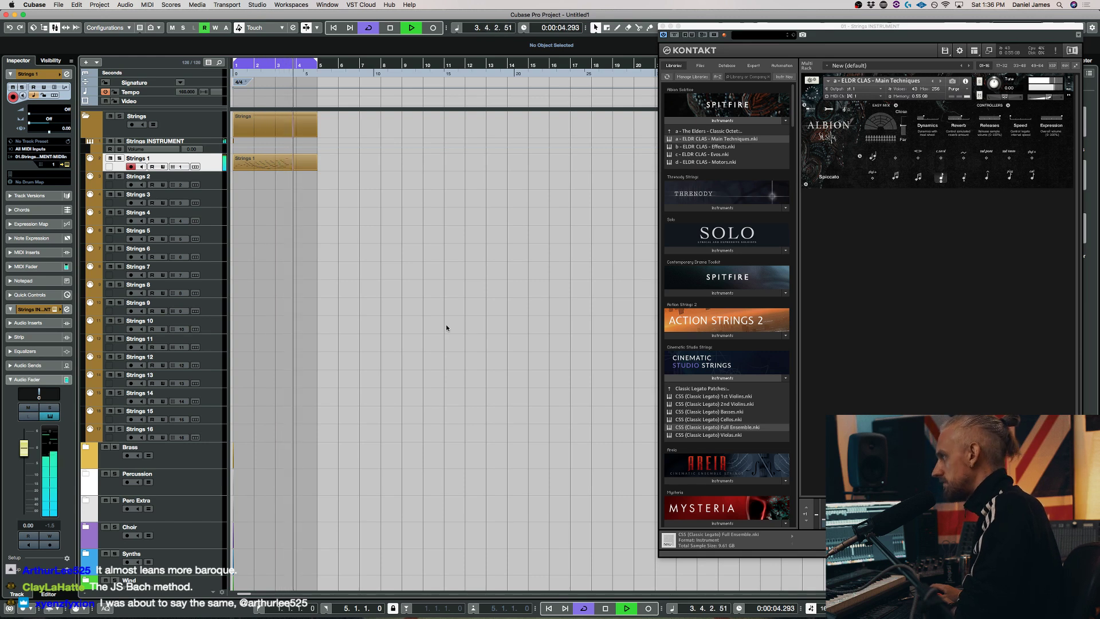
pyautogui.press('space')
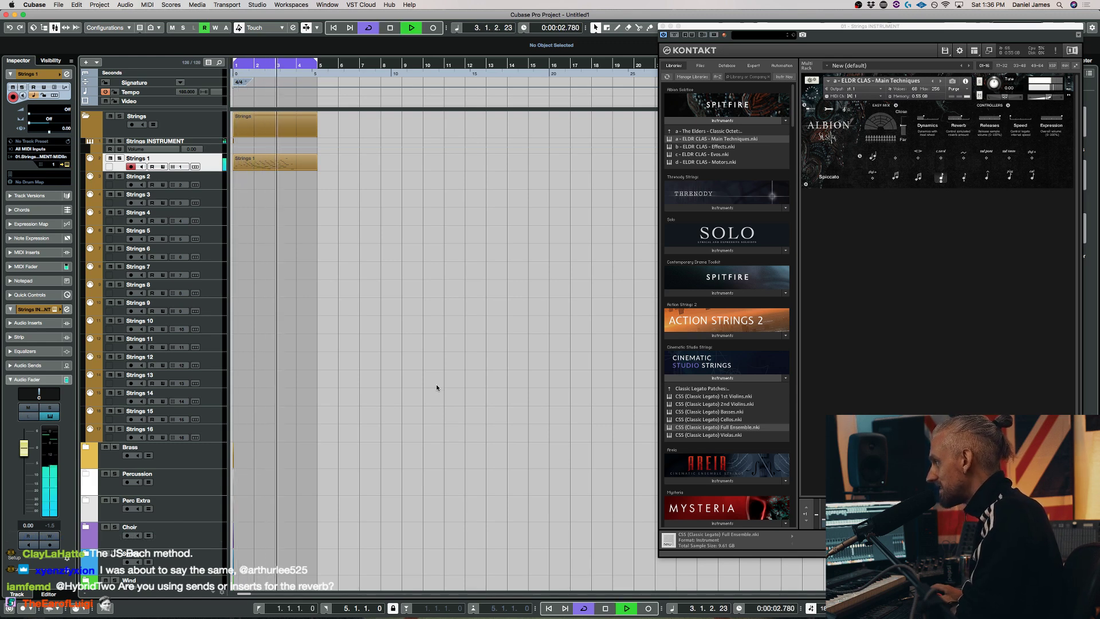
pyautogui.press('space')
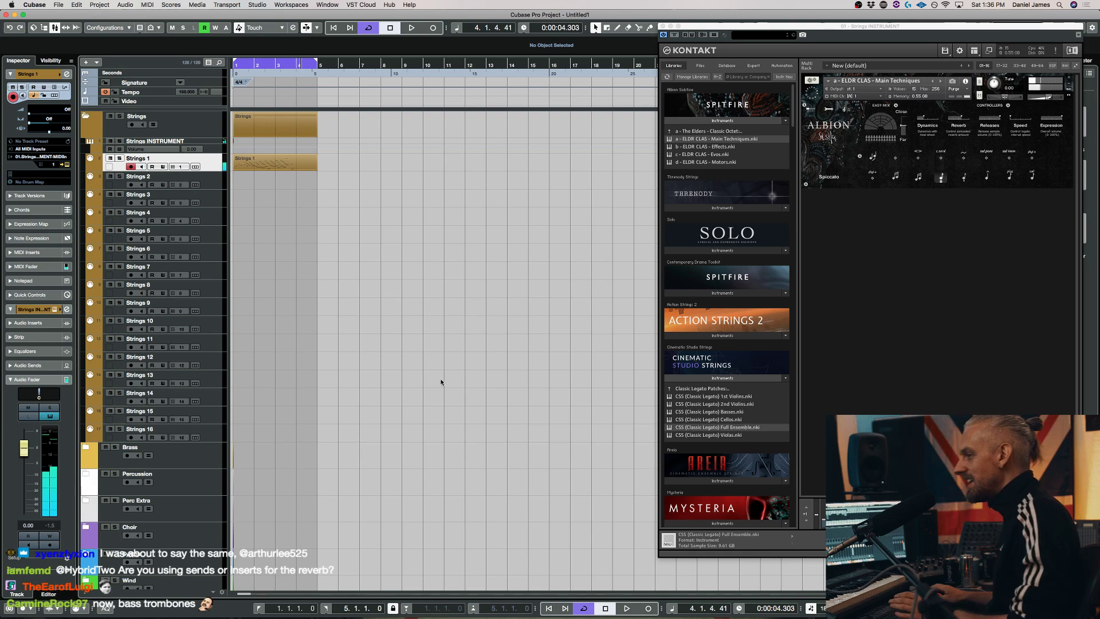
# Load b - ELDR TRAD - Short Techniques from The Elders - Traditional Sextet folder below the Main Techniques instrument in Kontakt
pyautogui.click(716, 131)
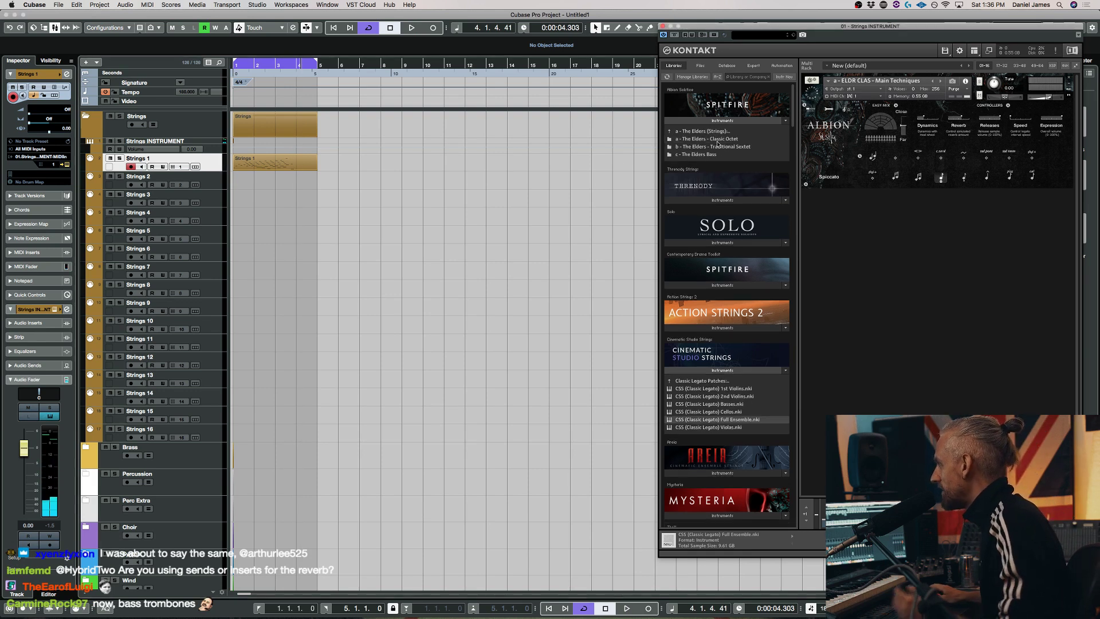
pyautogui.click(720, 146)
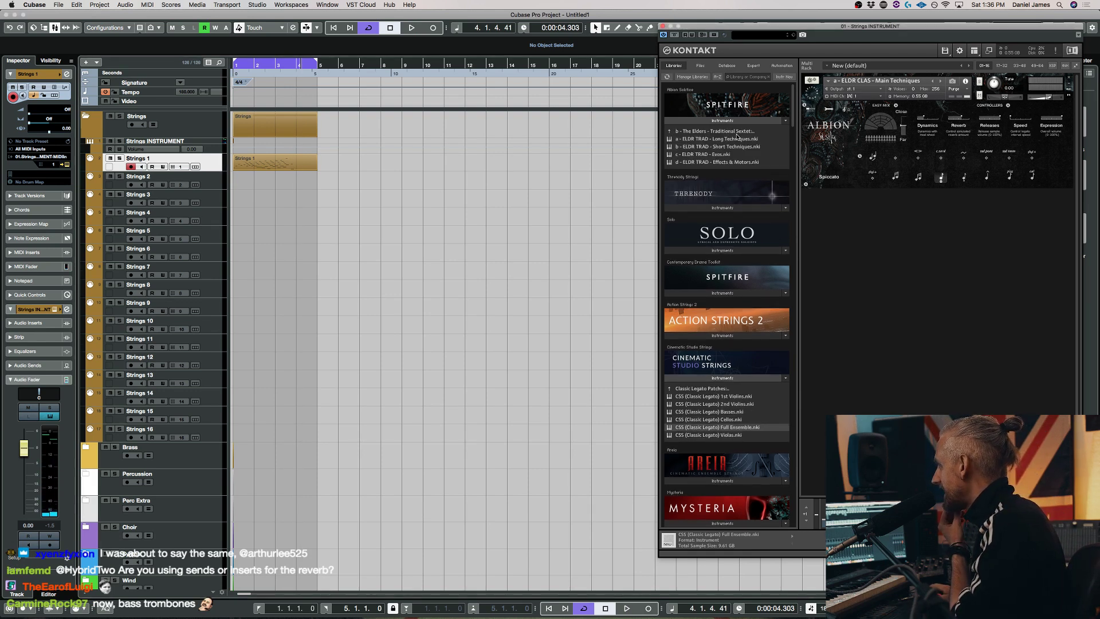
pyautogui.click(741, 148)
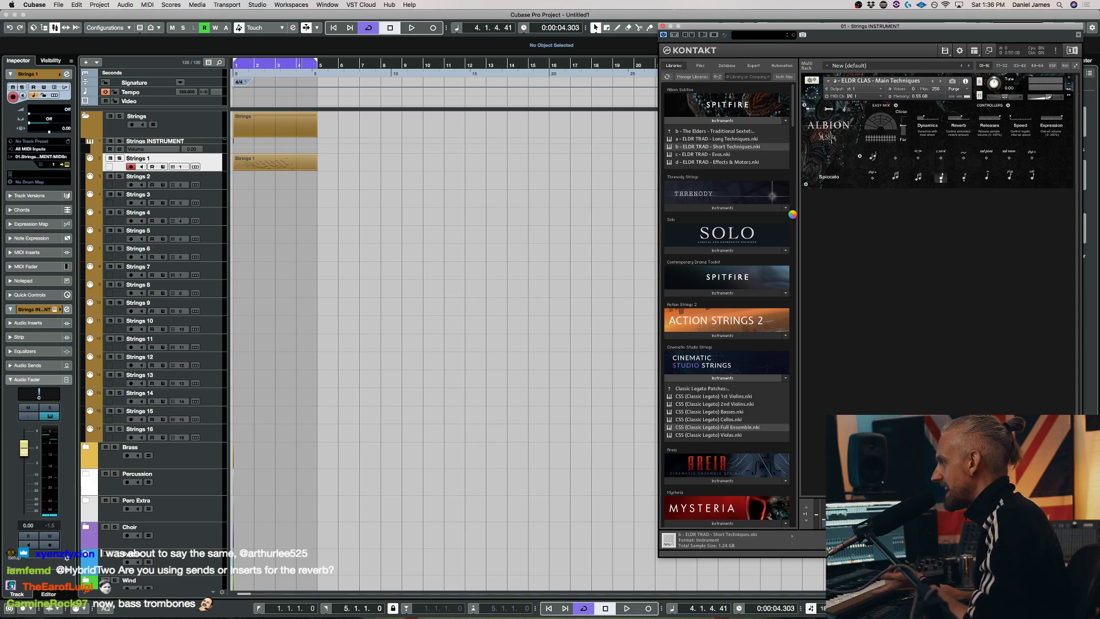
pyautogui.moveTo(717, 146); pyautogui.dragTo(844, 238)
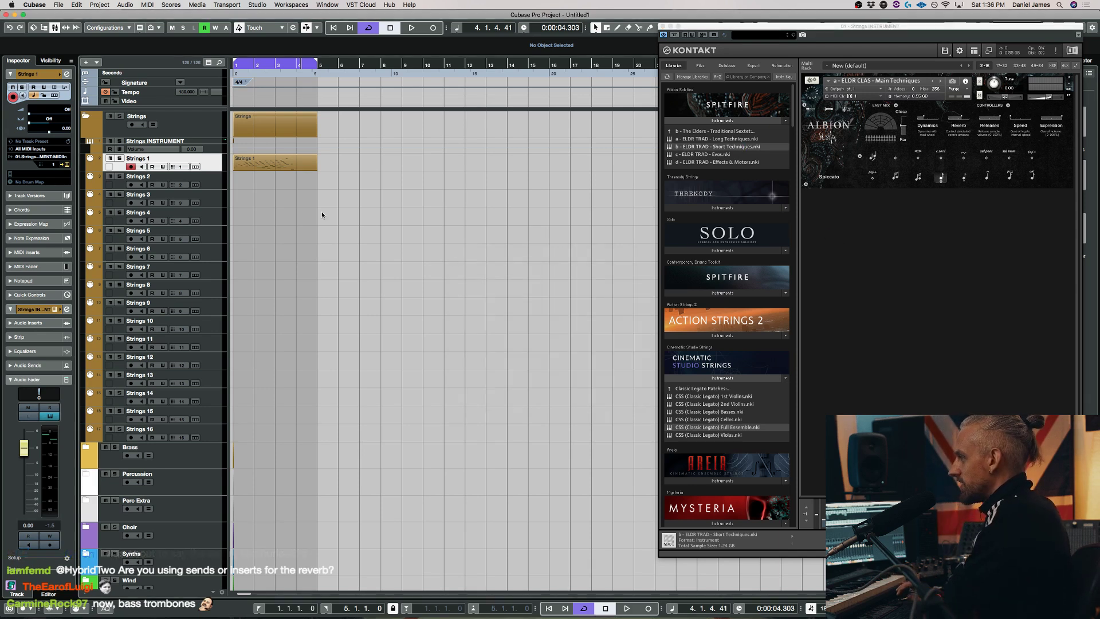
# Copy the Strings 1 part onto the Strings 2 track and switch the Short Techniques instrument to Spiccato (Brushed)
pyautogui.moveTo(274, 163); pyautogui.dragTo(273, 178)
pyautogui.click(917, 275)
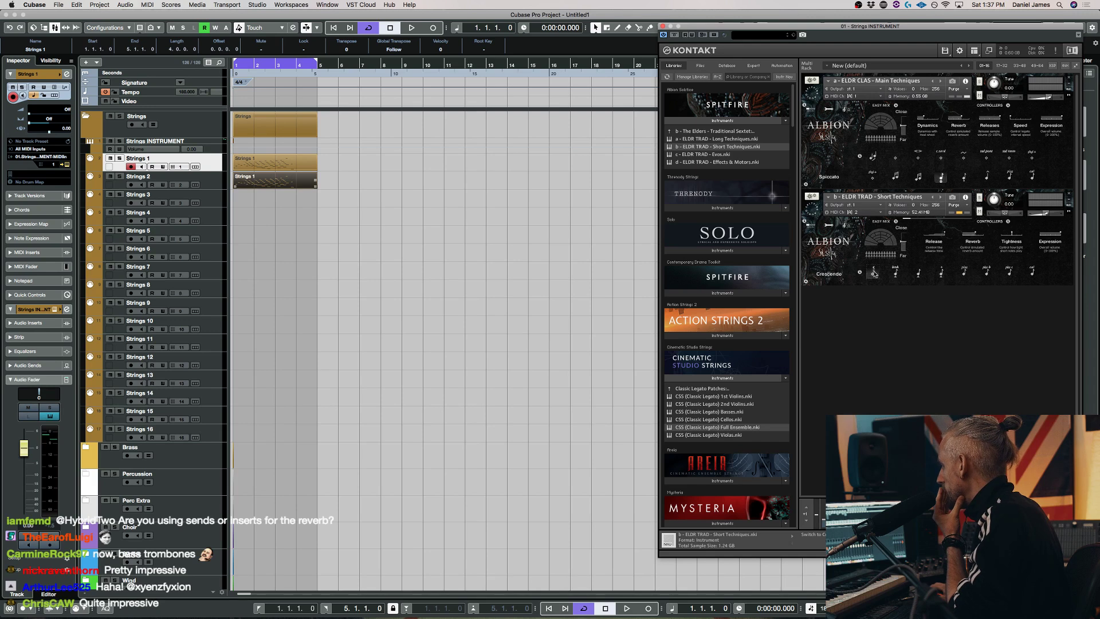
pyautogui.click(895, 273)
# Mute the Strings 1 track and play the copied part on Strings 2
pyautogui.click(147, 152)
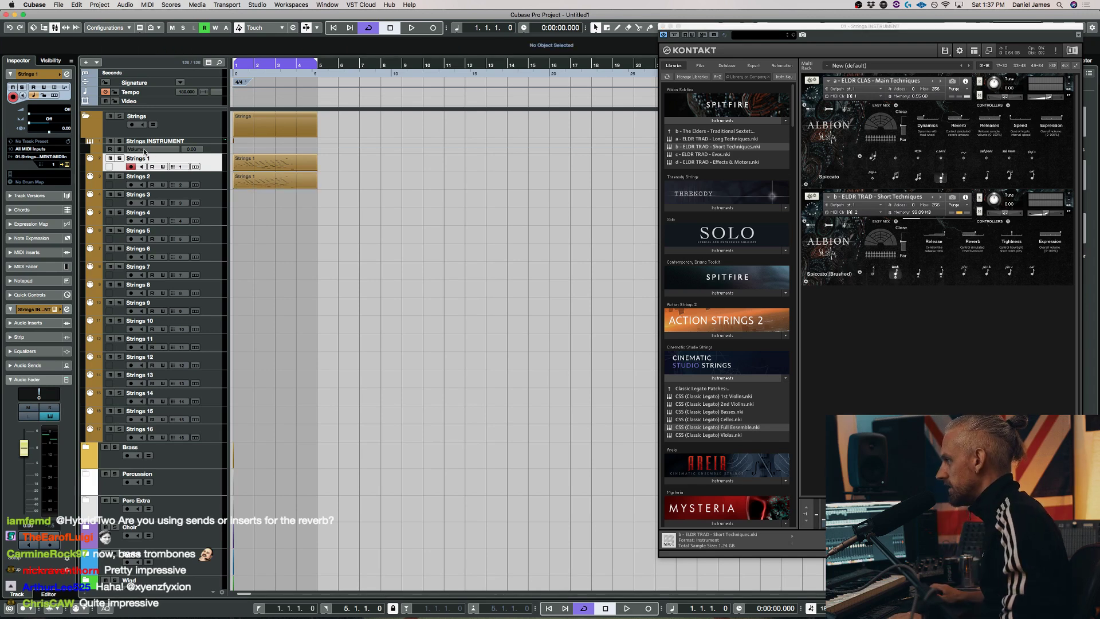
pyautogui.press('space')
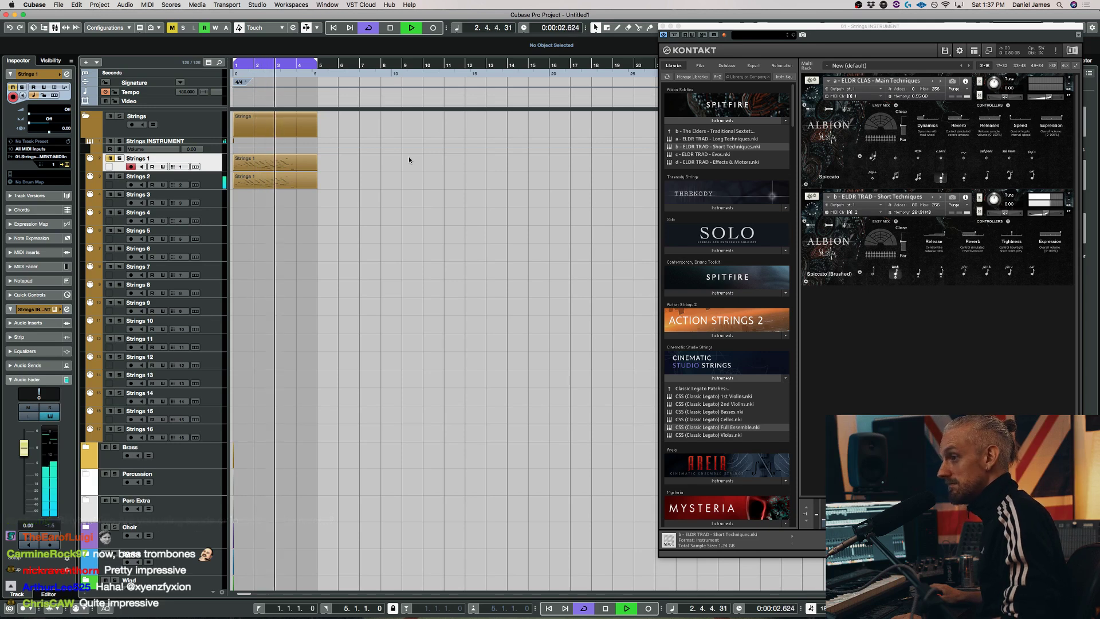
pyautogui.press('space')
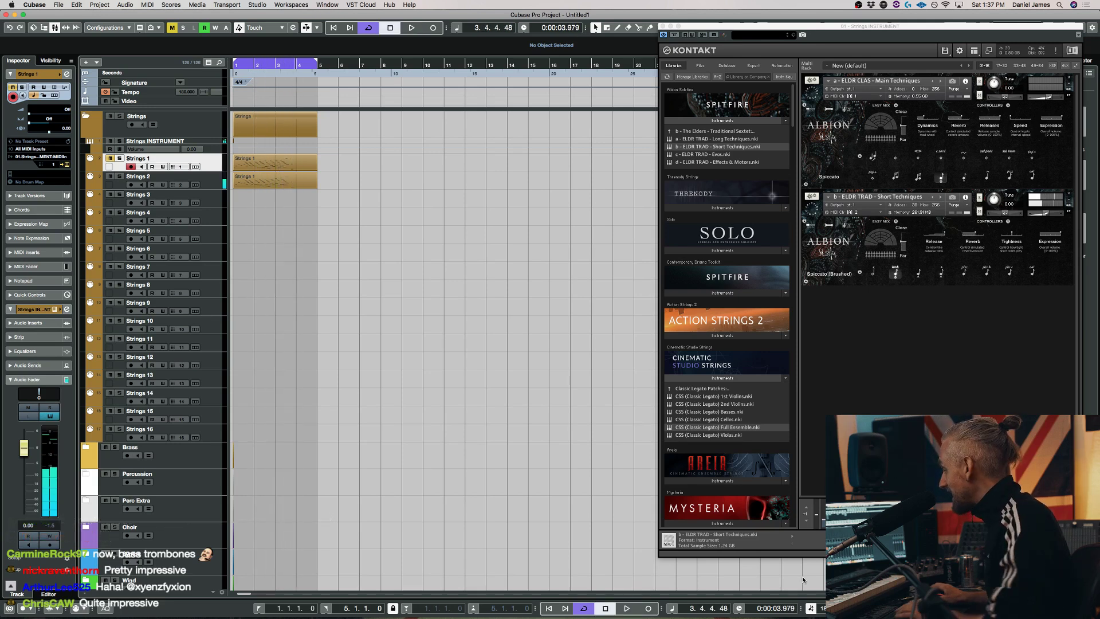
# Set the project tempo to 140 and play the Strings 2 loop with Spiccato (Brushed)
pyautogui.write('140')
pyautogui.press('Return')
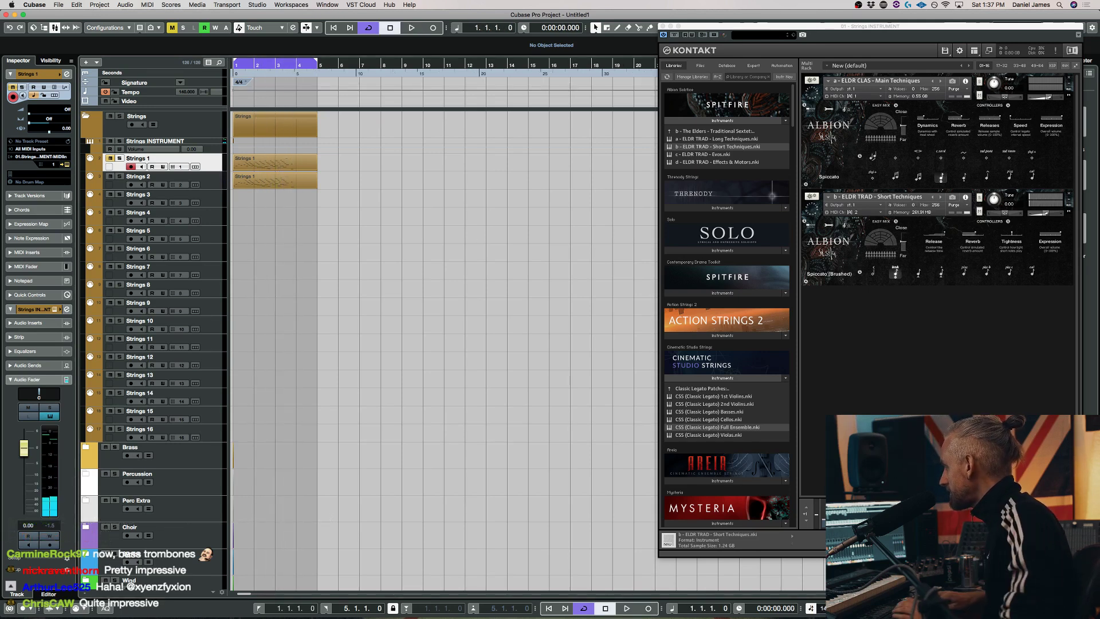
pyautogui.press('space')
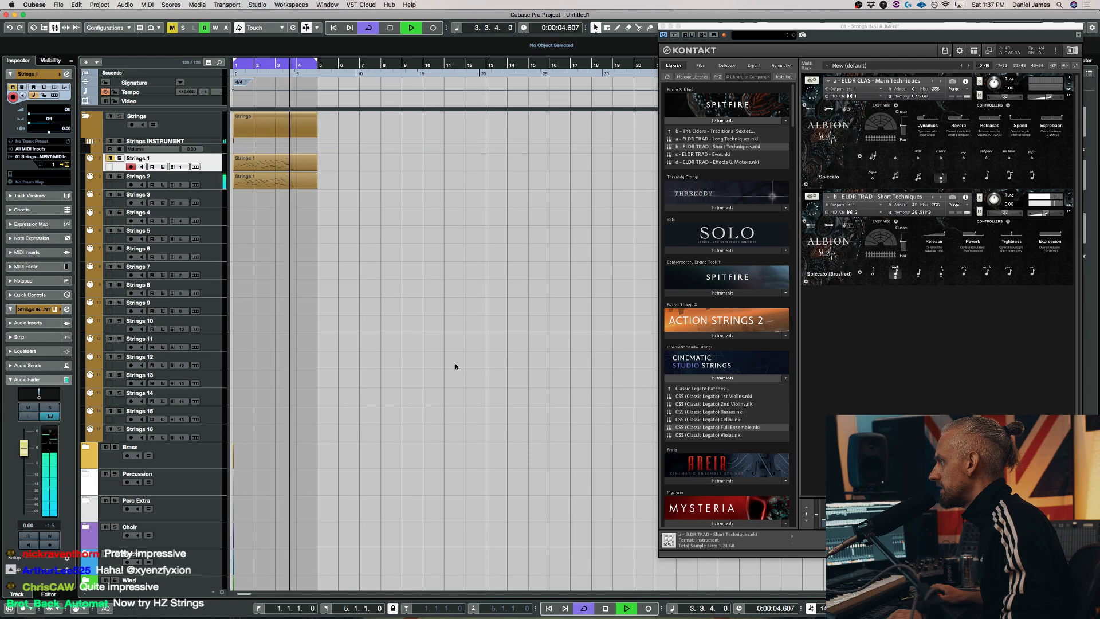
pyautogui.press('space')
# Switch the Short Techniques instrument to Spiccato (Pointed) and play the Strings 2 loop
pyautogui.click(918, 279)
pyautogui.click(479, 288)
pyautogui.press('space')
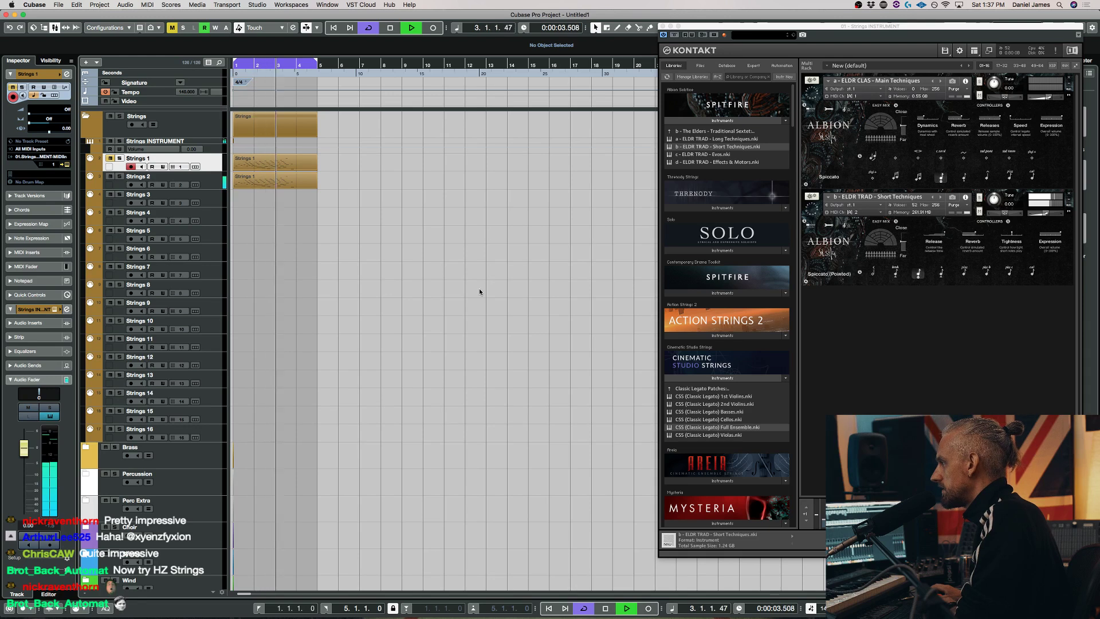
# Open the part on the Strings 2 track and transpose all its notes up seven semitones
pyautogui.doubleClick(284, 174)
pyautogui.press('super+a')
pyautogui.press('Up')
pyautogui.press('Up')
pyautogui.press('Up')
pyautogui.press('Up')
pyautogui.press('Up')
pyautogui.press('Up')
pyautogui.press('Up')
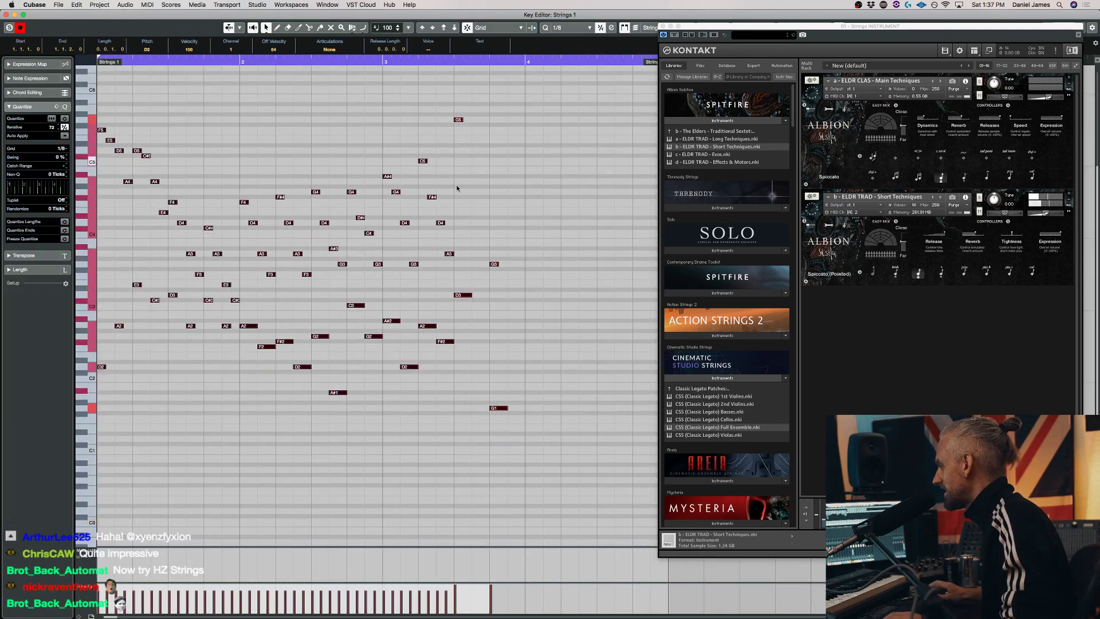
# Play the Strings 2 part in the editor and lower its G5 note in bar 3 by one octave to G4
pyautogui.press('super+w')
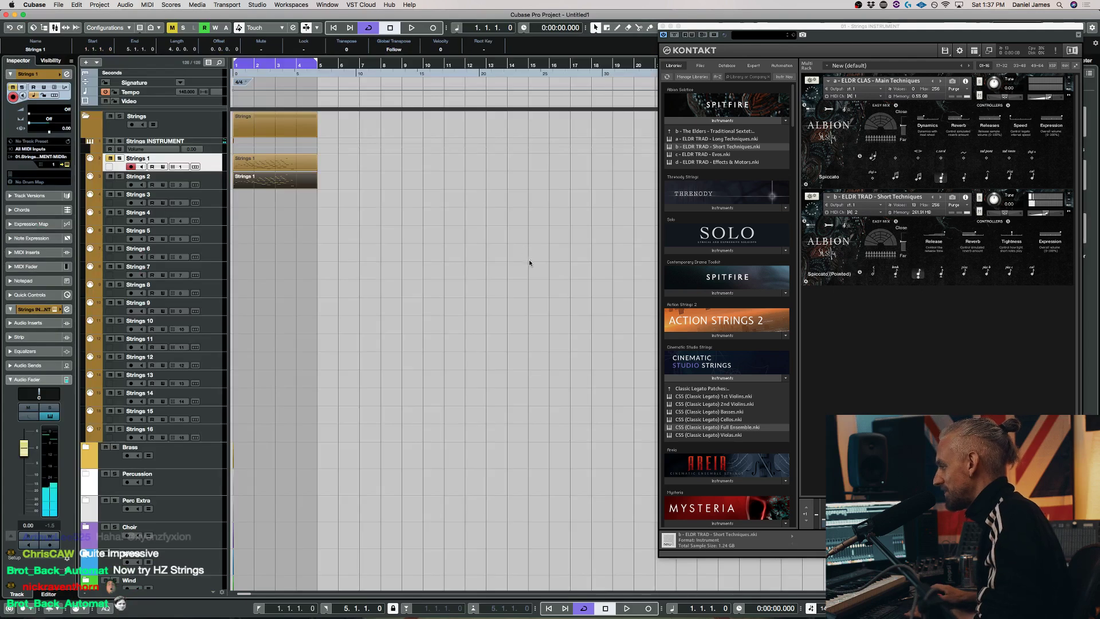
pyautogui.doubleClick(245, 182)
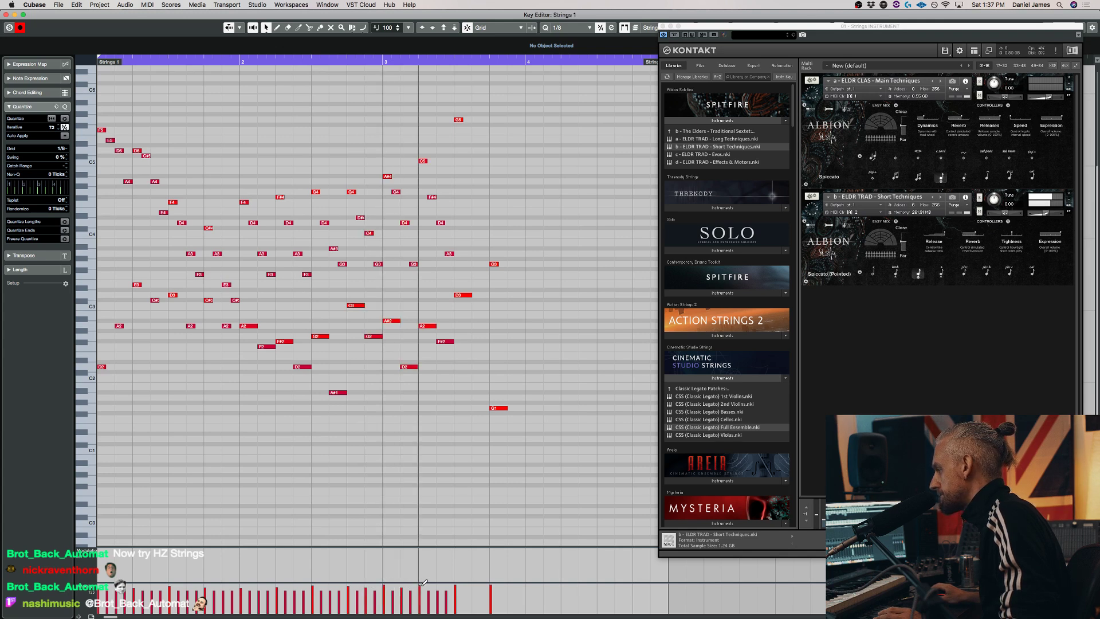
pyautogui.press('space')
pyautogui.press('super+a')
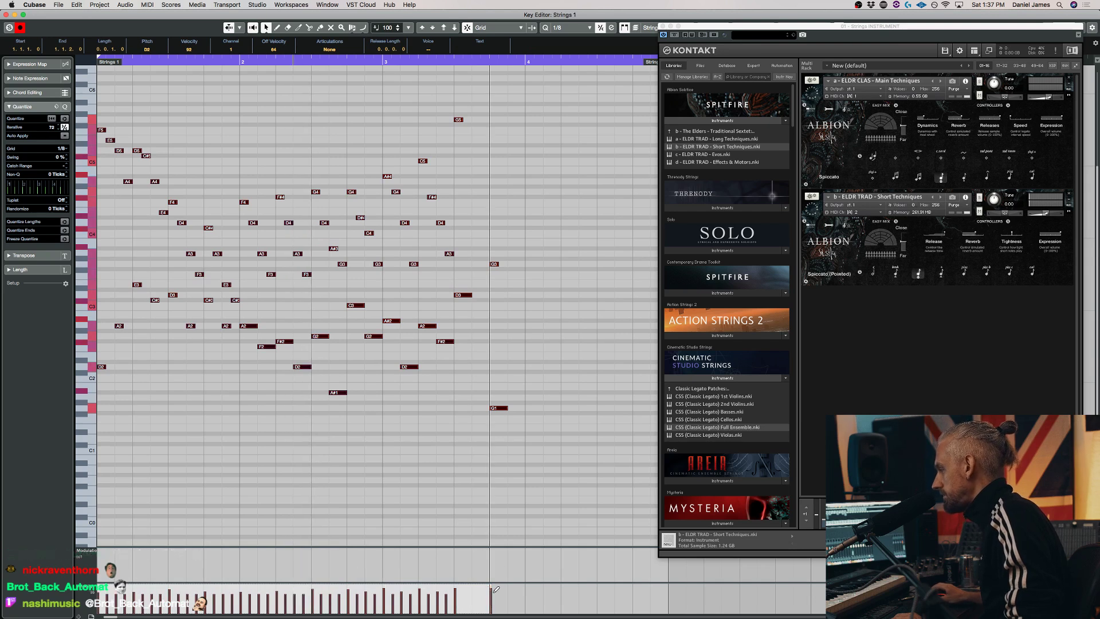
pyautogui.press('space')
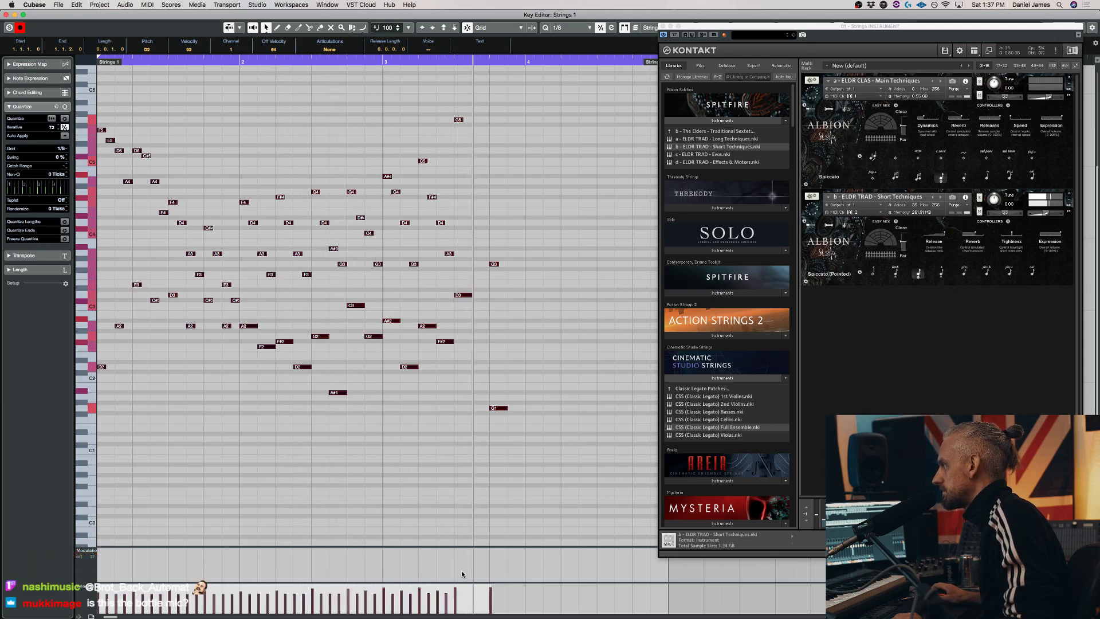
pyautogui.click(458, 120)
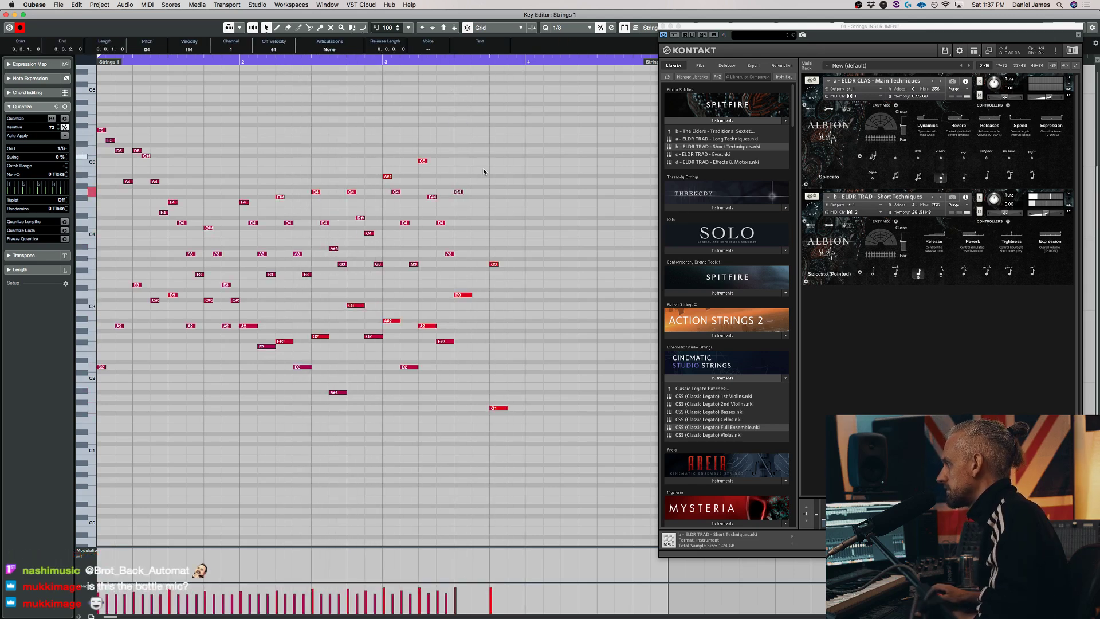
pyautogui.moveTo(464, 315); pyautogui.dragTo(458, 183)
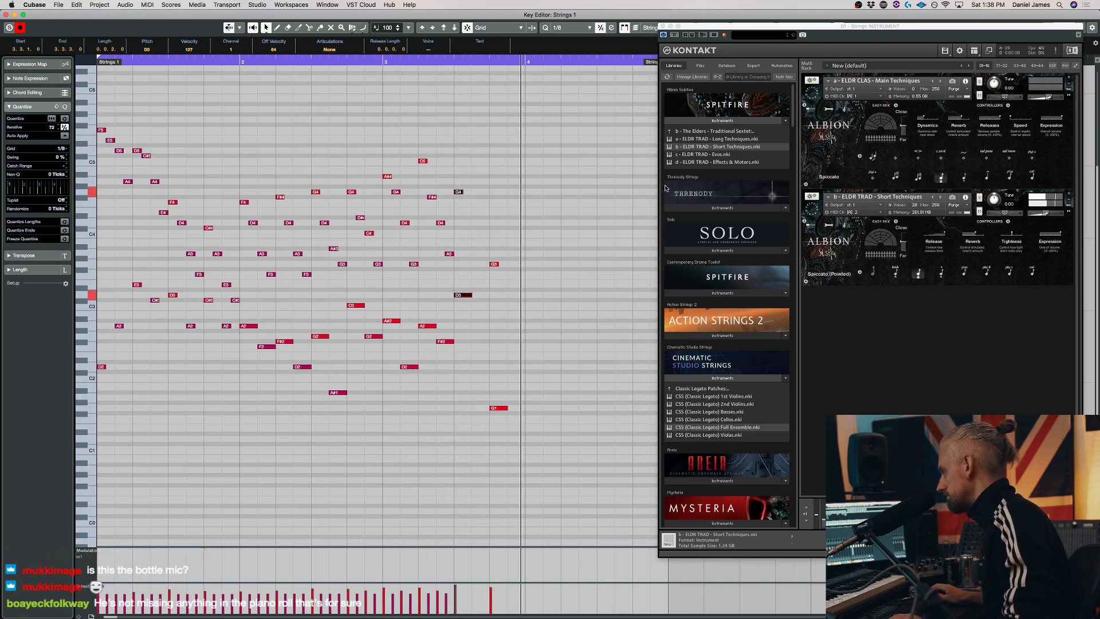
# Audition the Strings 2 loop with the Spiccato (Ricochet), Pizzicato and Pizzicato (Loose) articulations of the Short Techniques instrument
pyautogui.click(945, 268)
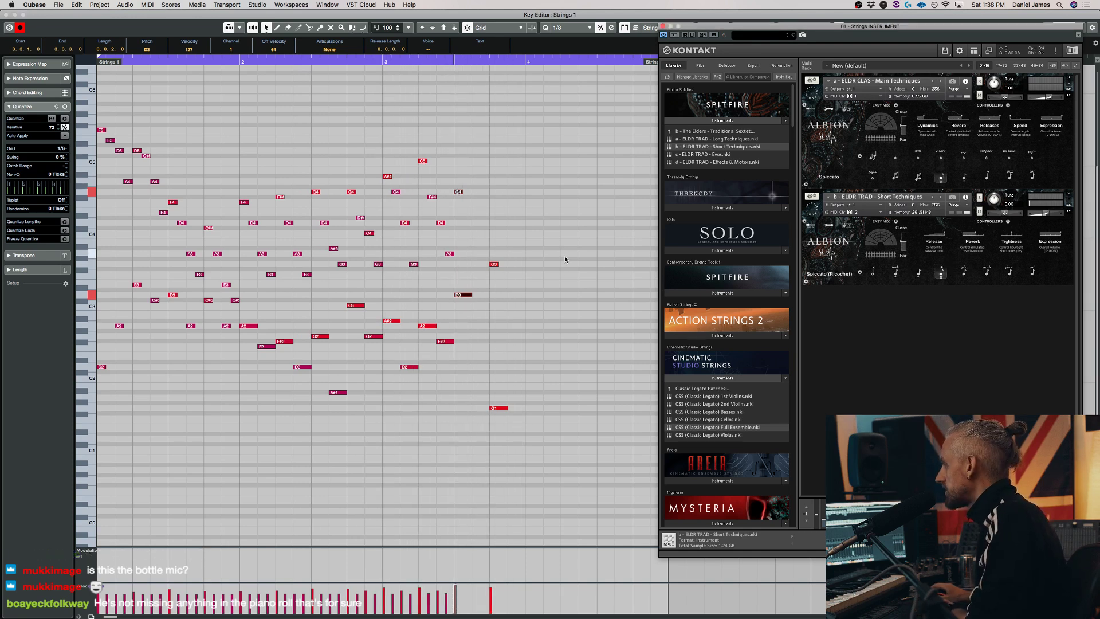
pyautogui.click(559, 269)
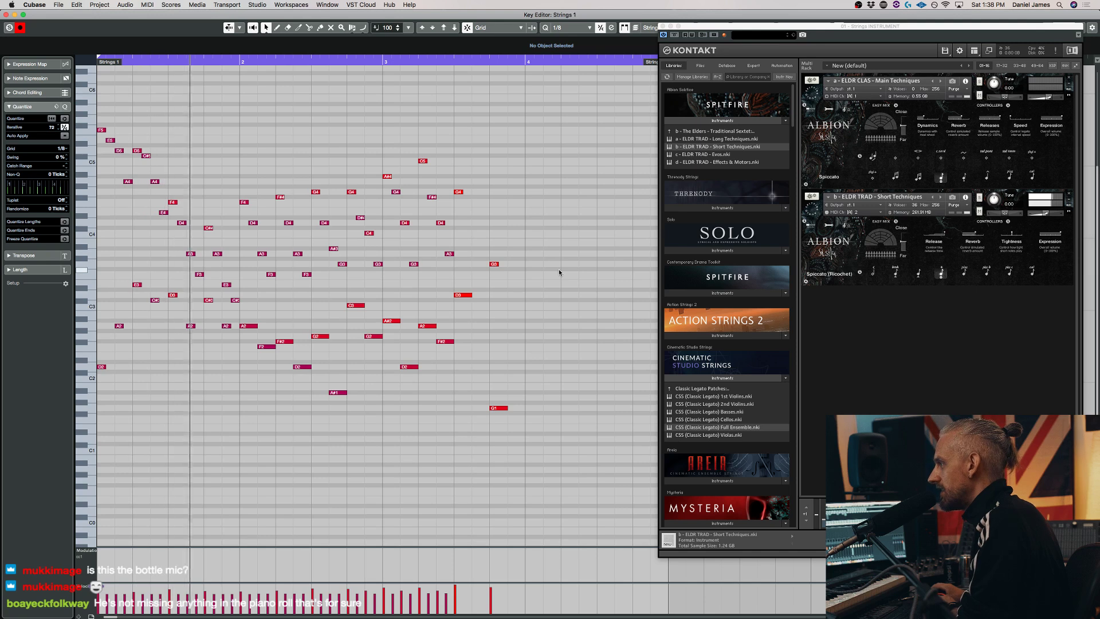
pyautogui.click(965, 272)
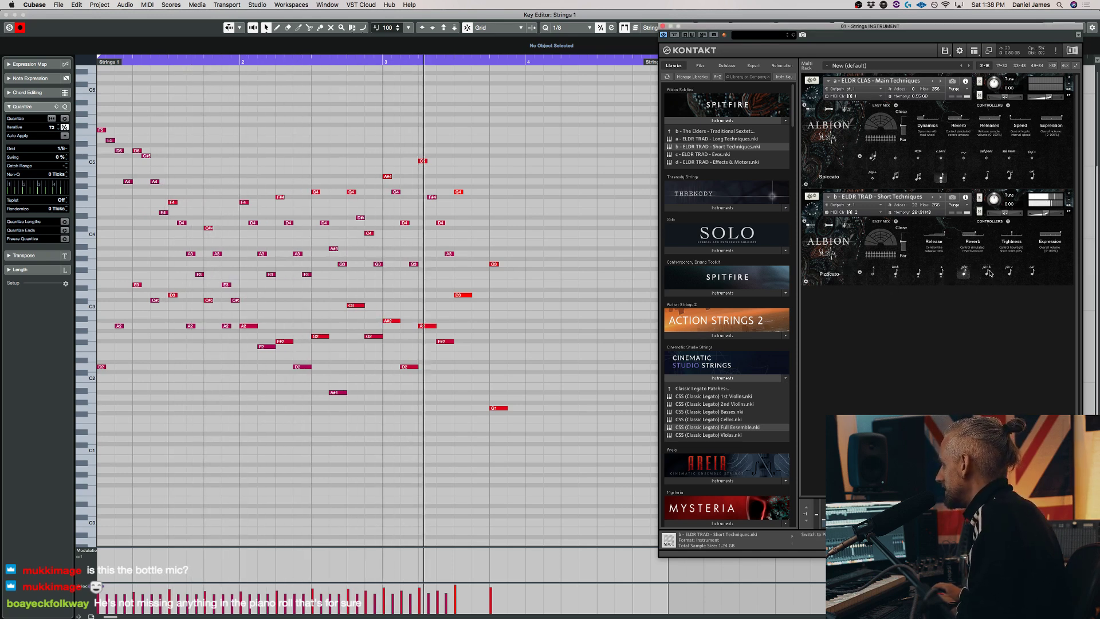
pyautogui.click(987, 272)
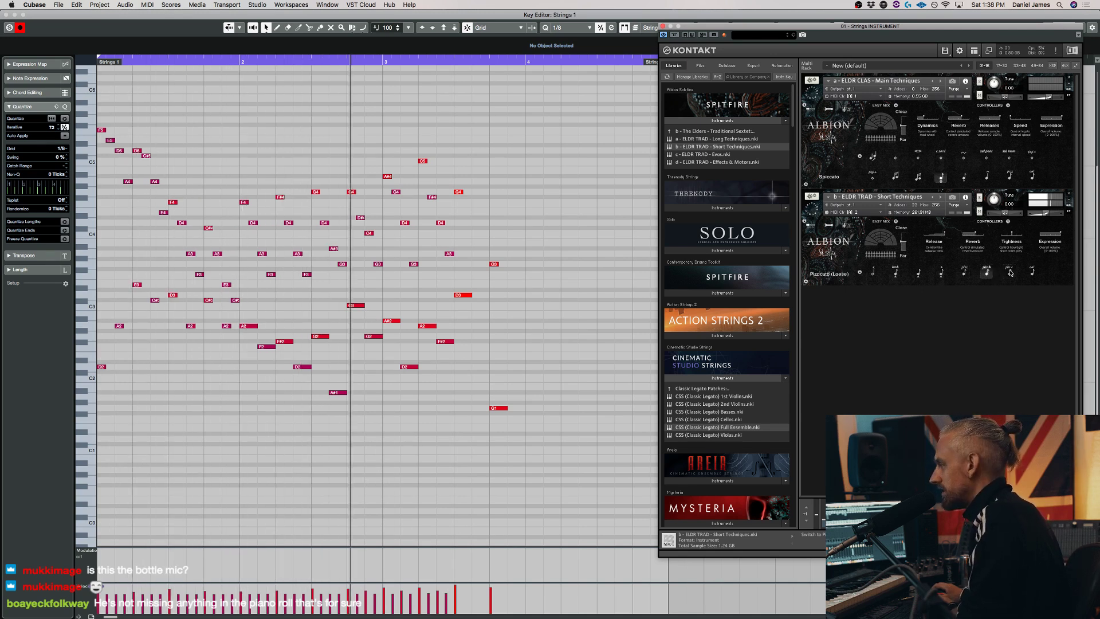
# Switch the Short Techniques instrument to Pizzicato (Torn) and play the Strings 2 loop
pyautogui.click(1011, 272)
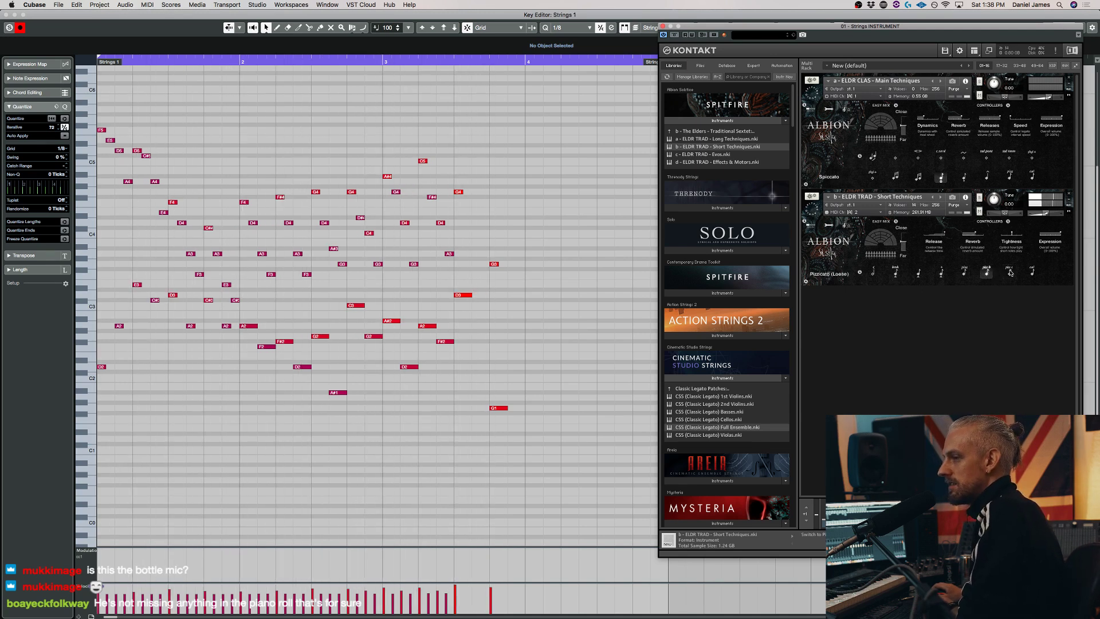
pyautogui.click(388, 322)
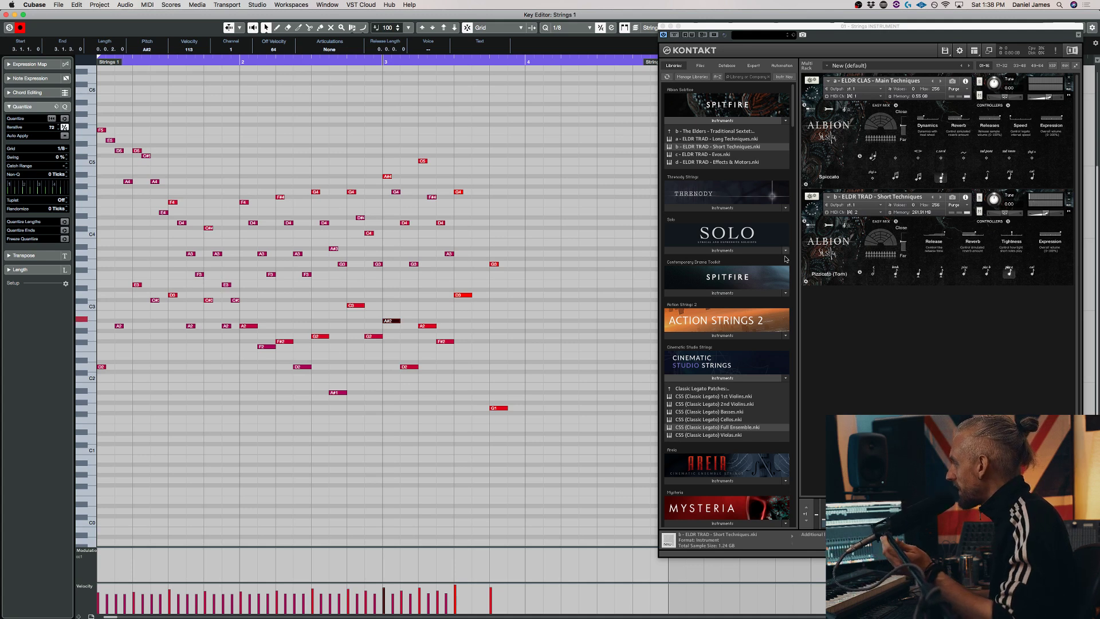
pyautogui.click(458, 246)
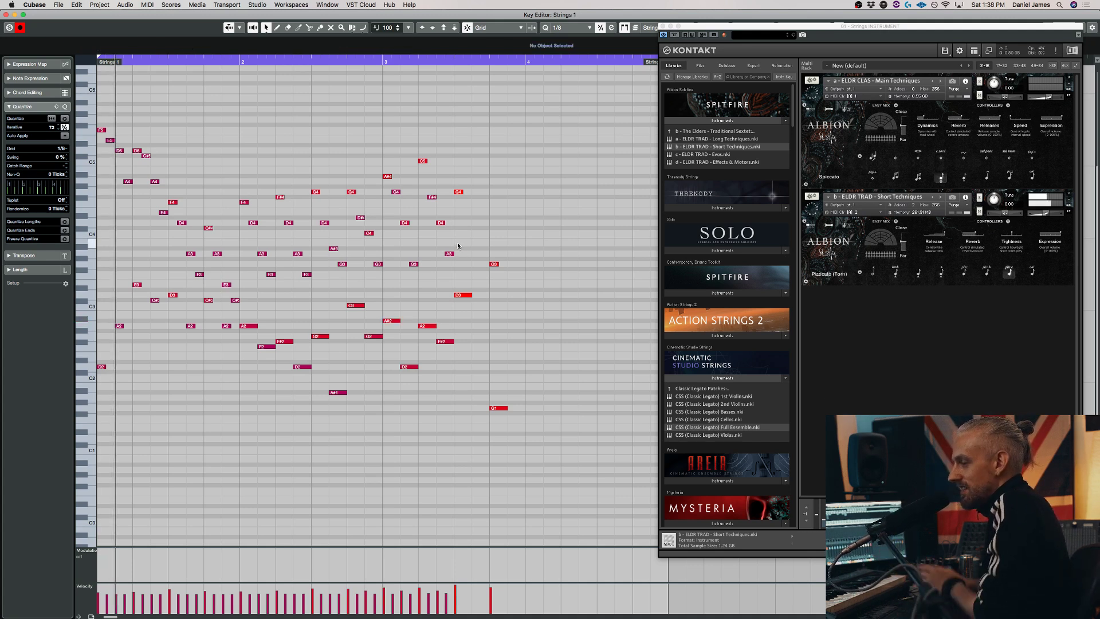
pyautogui.press('space')
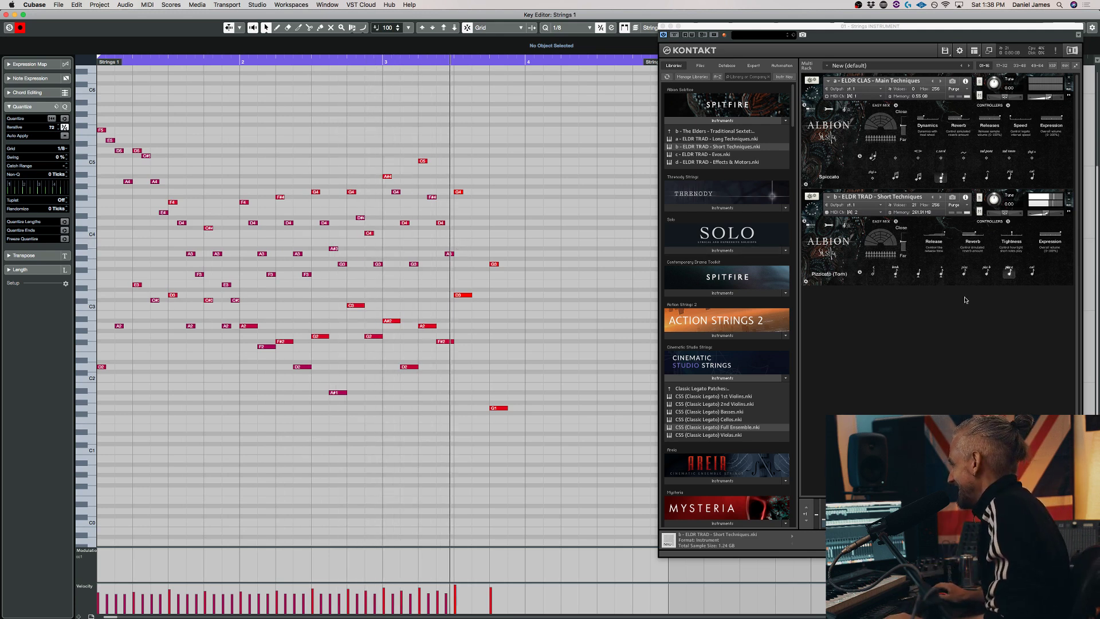
# Audition the Strings 2 loop with Col Legno, then switch back to Spiccato (Brushed) and play it again
pyautogui.press('space')
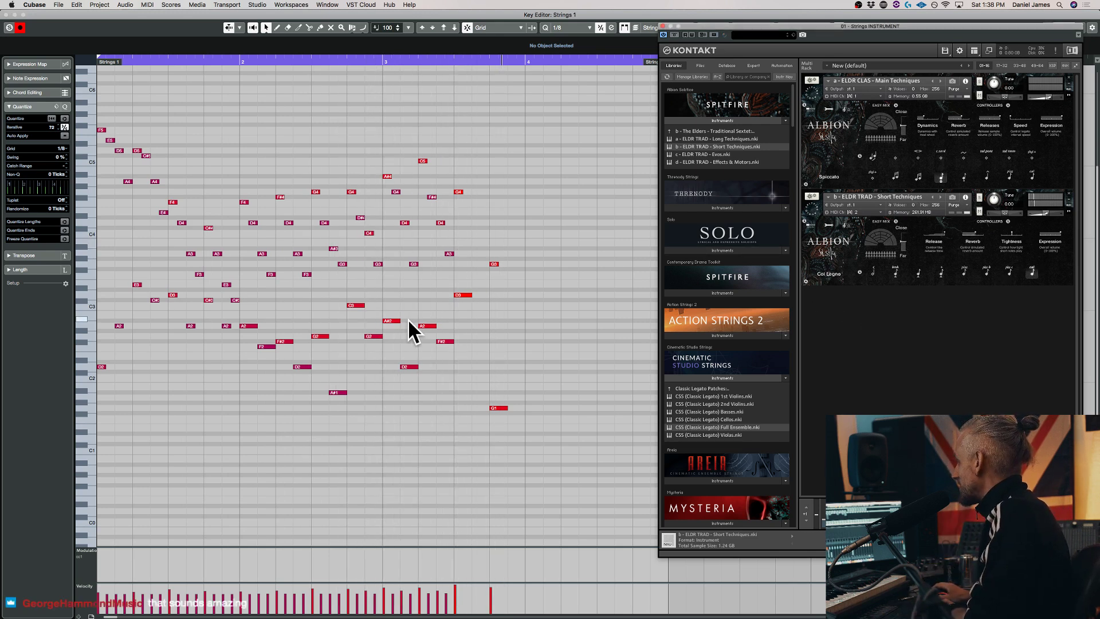
pyautogui.press('space')
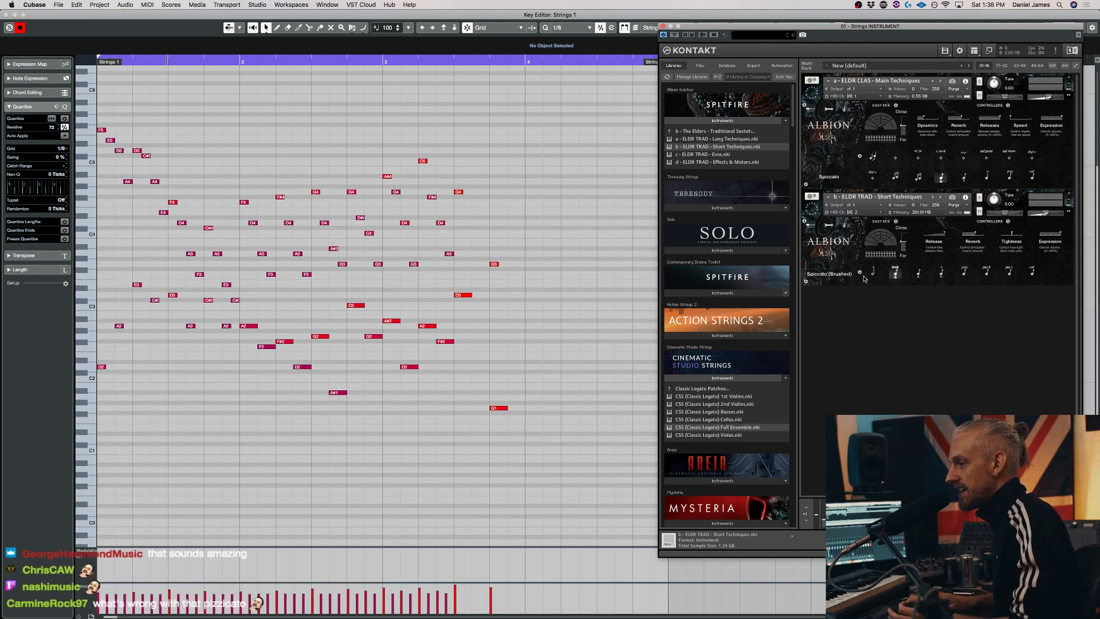
pyautogui.press('space')
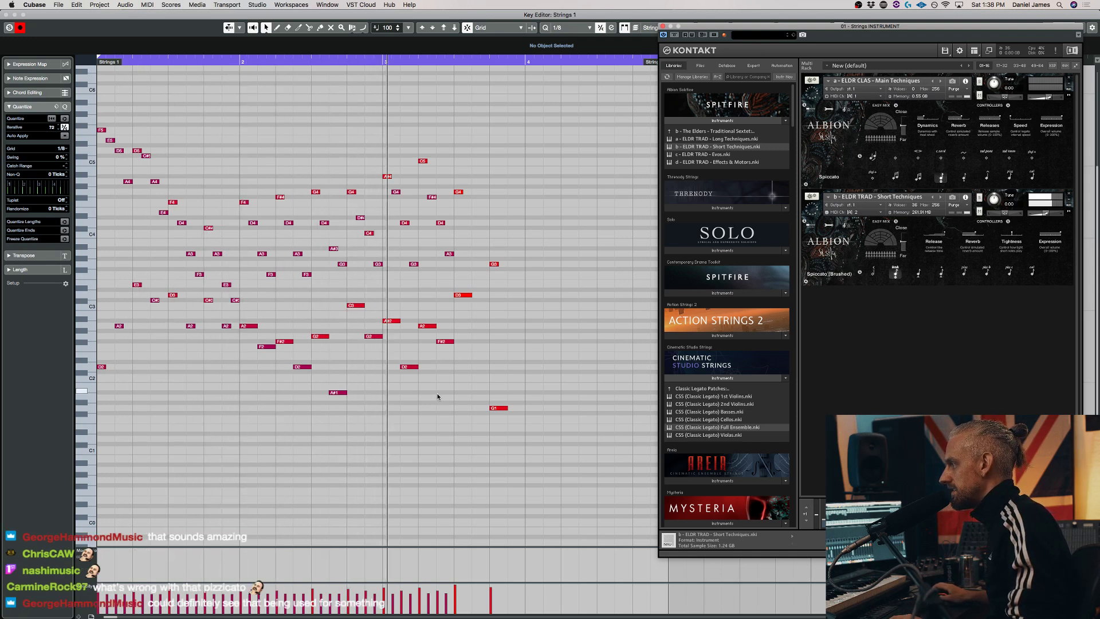
# Close the note editor, unmute the Strings 1 track and play both string parts together
pyautogui.press('super+w')
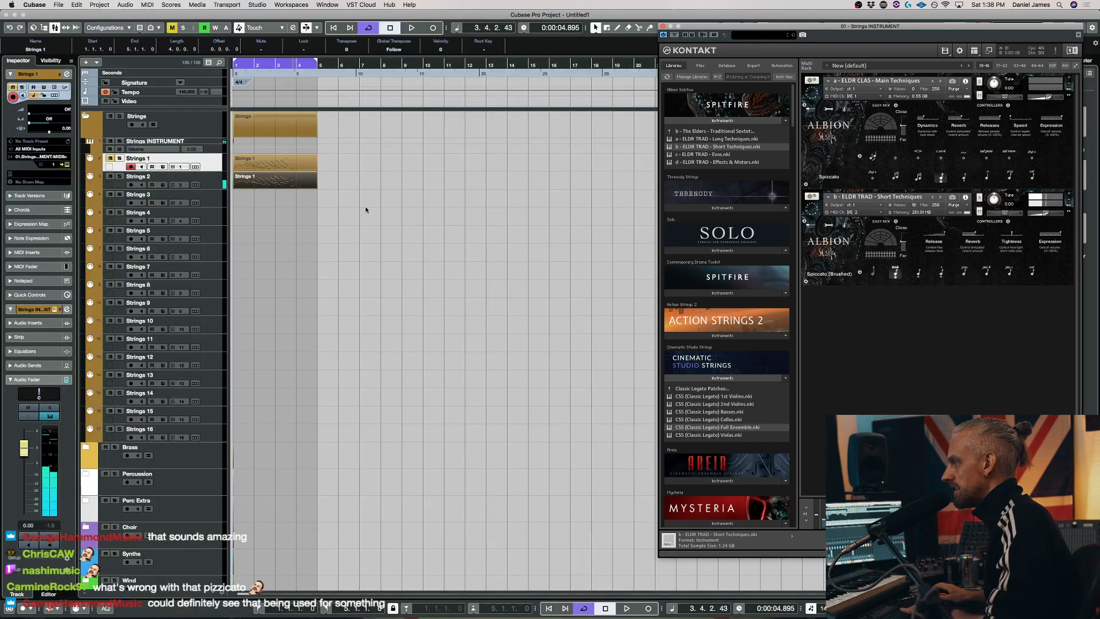
pyautogui.click(110, 158)
pyautogui.click(429, 202)
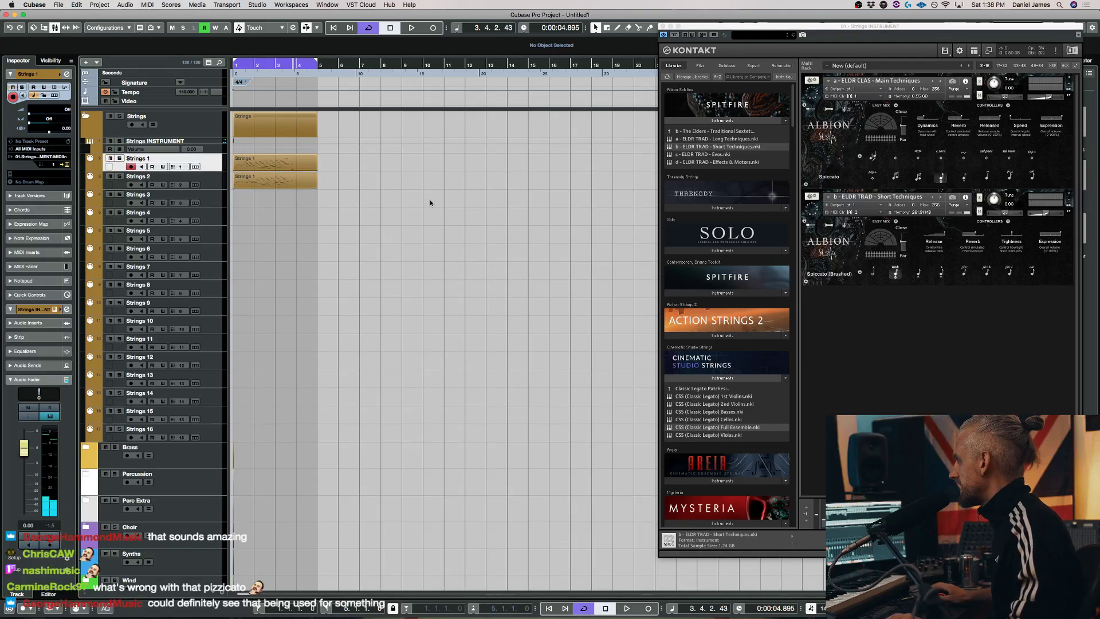
pyautogui.press('space')
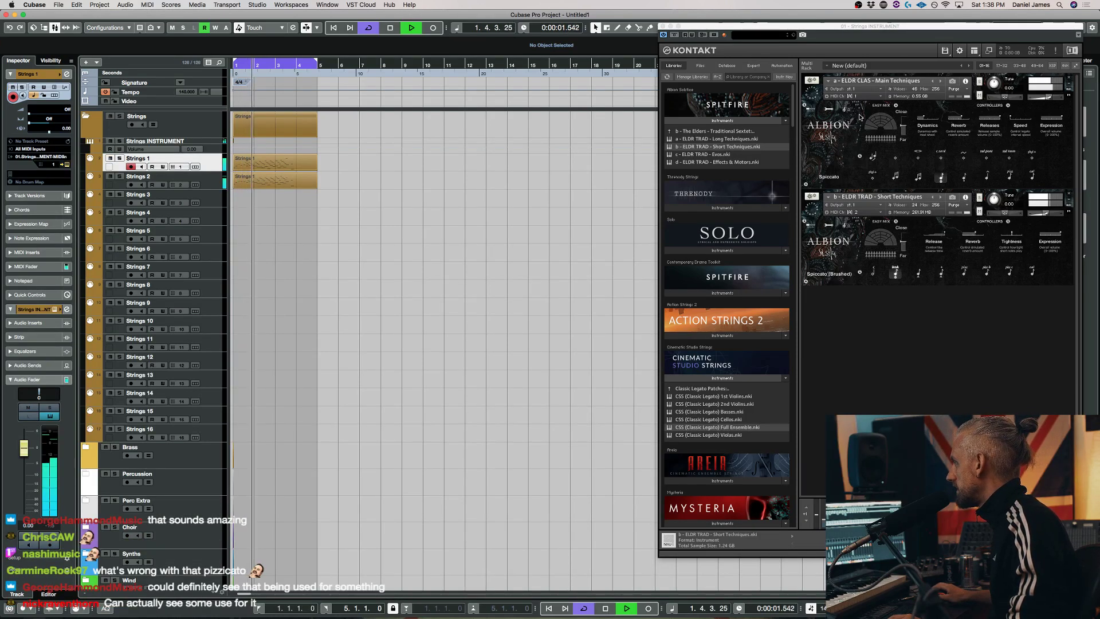
pyautogui.press('space')
# Open the part on the Strings 1 track and transpose all its notes up seven semitones
pyautogui.doubleClick(273, 171)
pyautogui.press('super+w')
pyautogui.doubleClick(270, 164)
pyautogui.press('super+a')
pyautogui.press('Up')
pyautogui.press('Up')
pyautogui.press('Up')
pyautogui.press('Up')
pyautogui.press('Up')
pyautogui.press('Up')
pyautogui.press('Up')
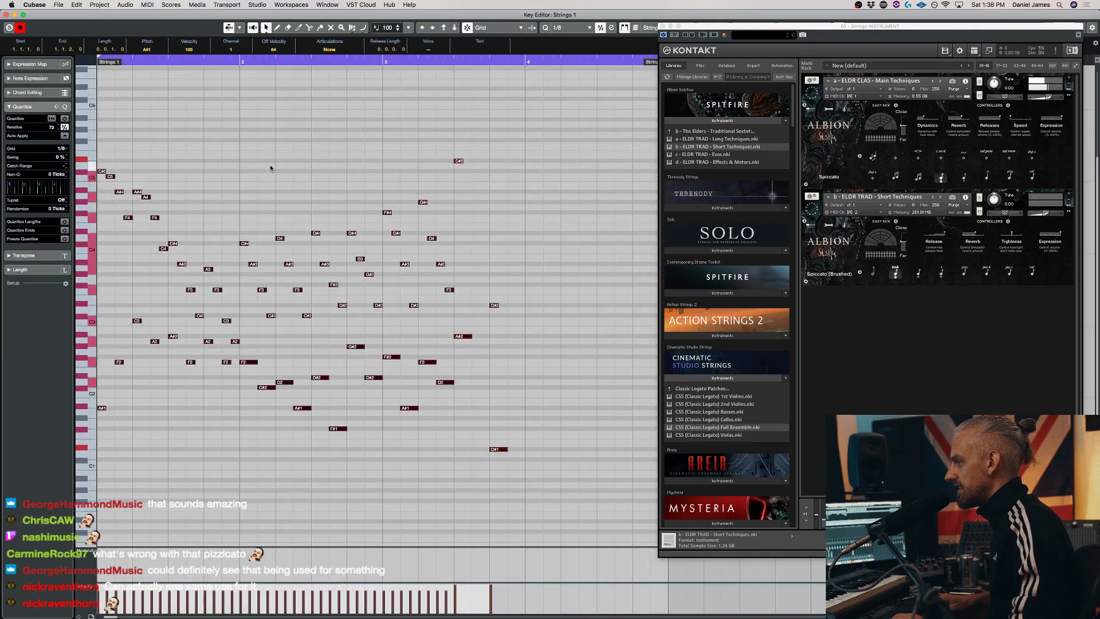
# Close the note editor and play the Strings 1 and Strings 2 parts together in the loop
pyautogui.press('space')
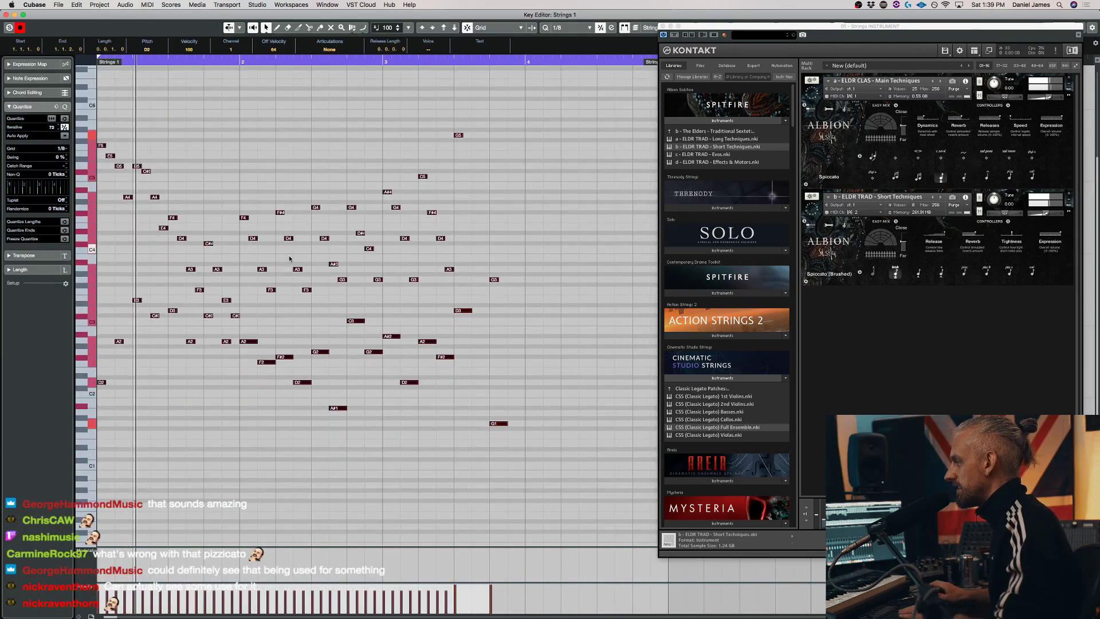
pyautogui.press('super+w')
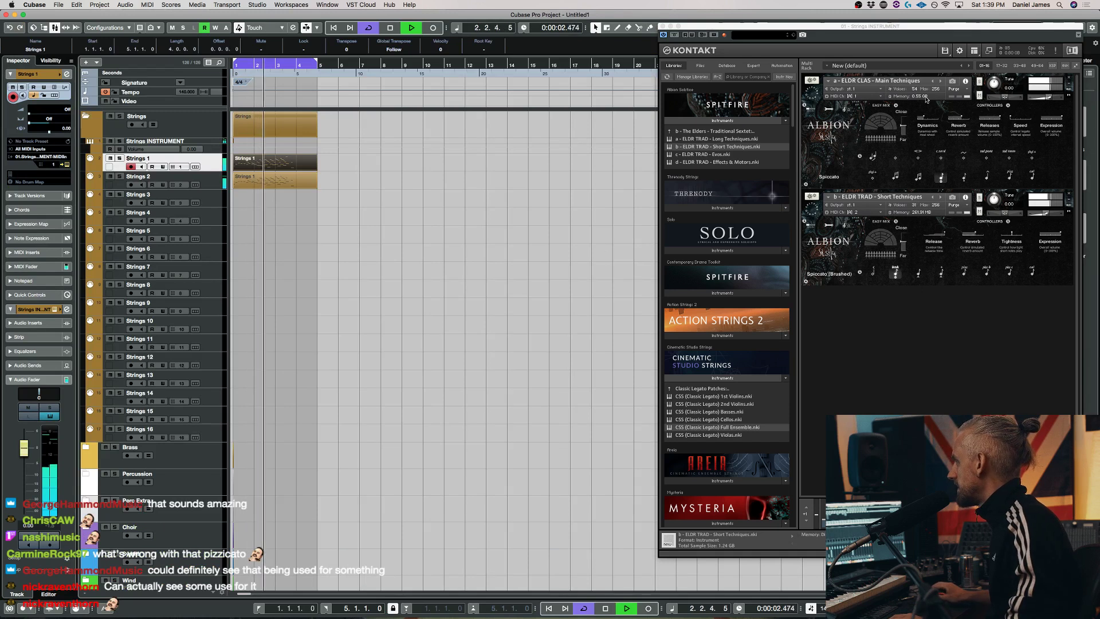
pyautogui.press('space')
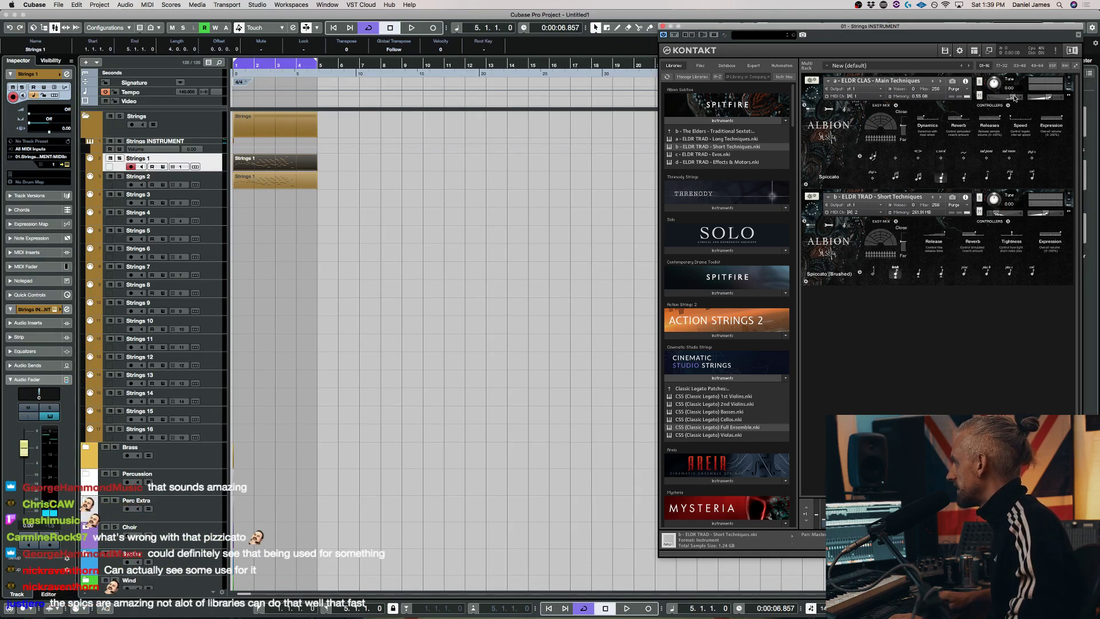
pyautogui.press('space')
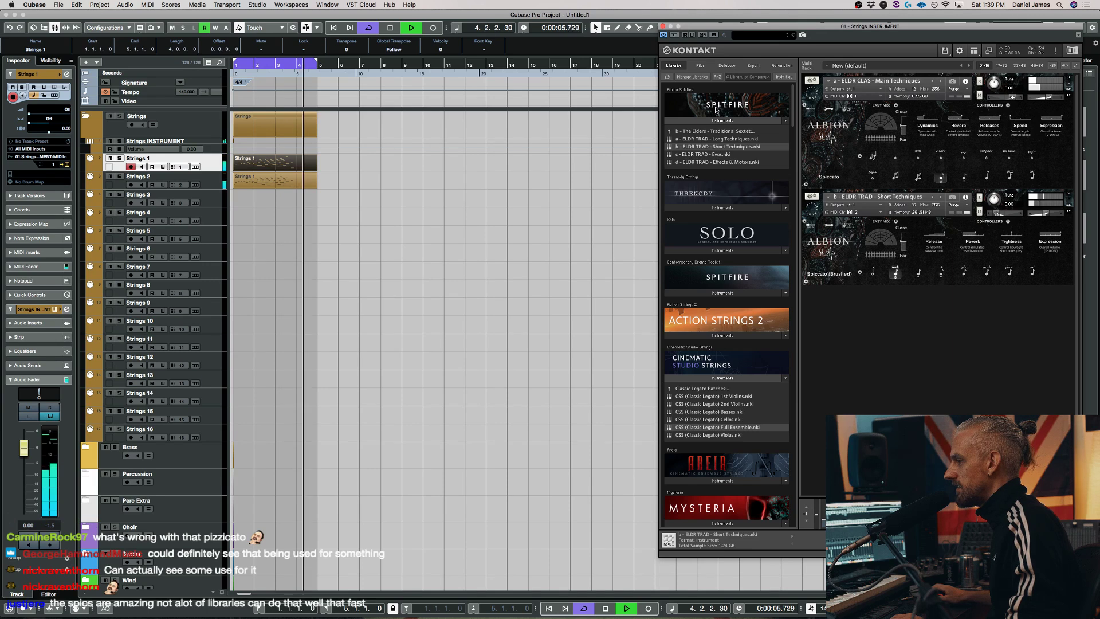
pyautogui.press('space')
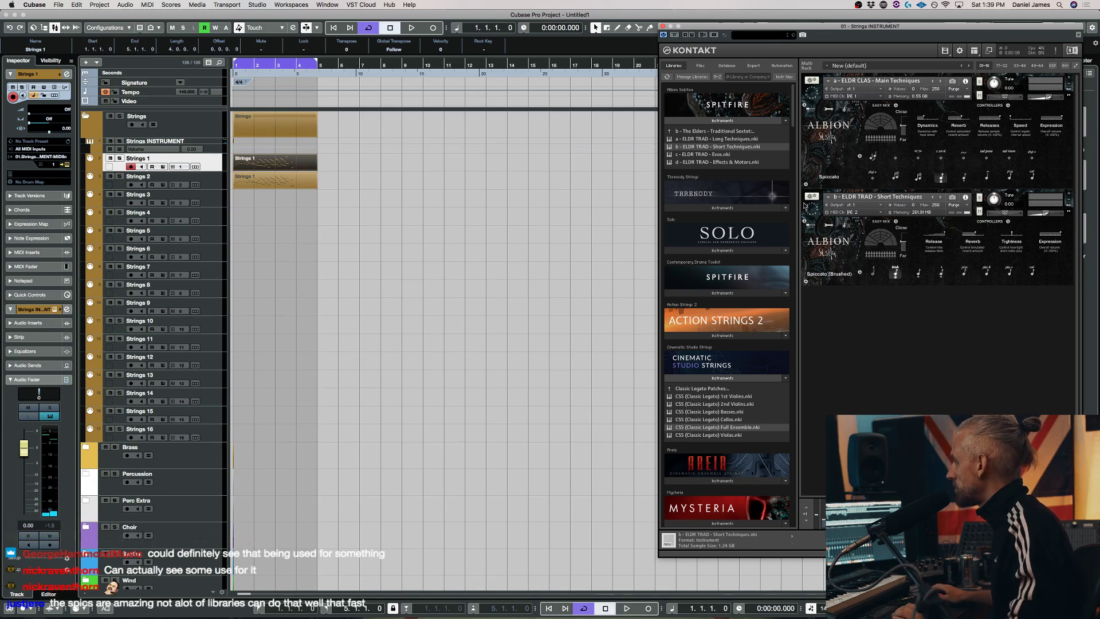
# Move the Kontakt window clear of the project's browser area and show the patches in The Elders - Classic Octet folder
pyautogui.moveTo(802, 33); pyautogui.dragTo(620, 39)
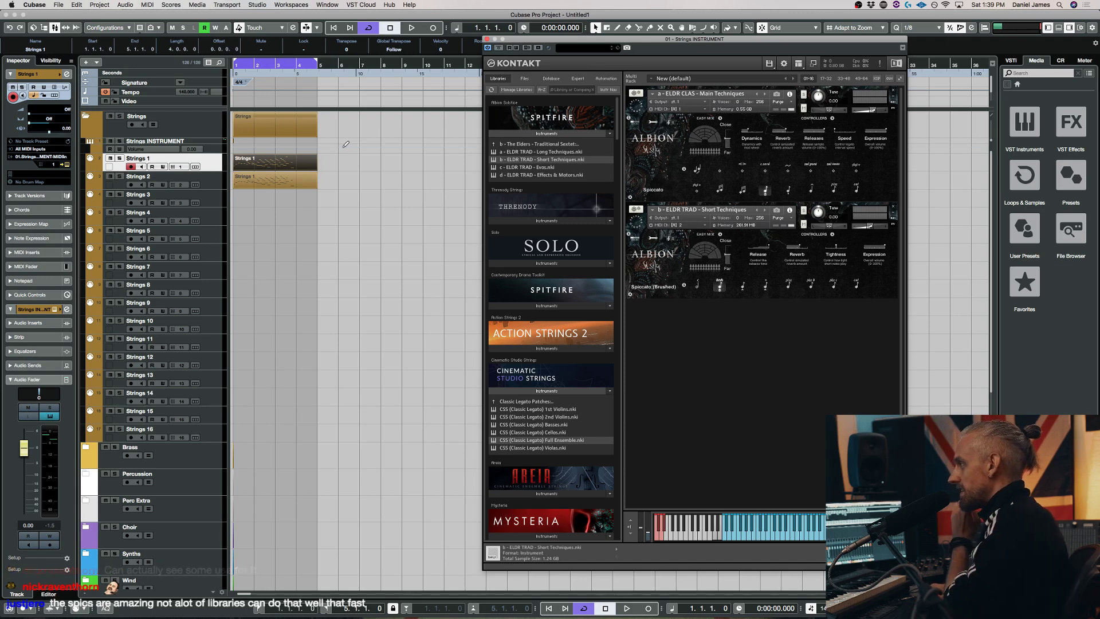
pyautogui.click(529, 145)
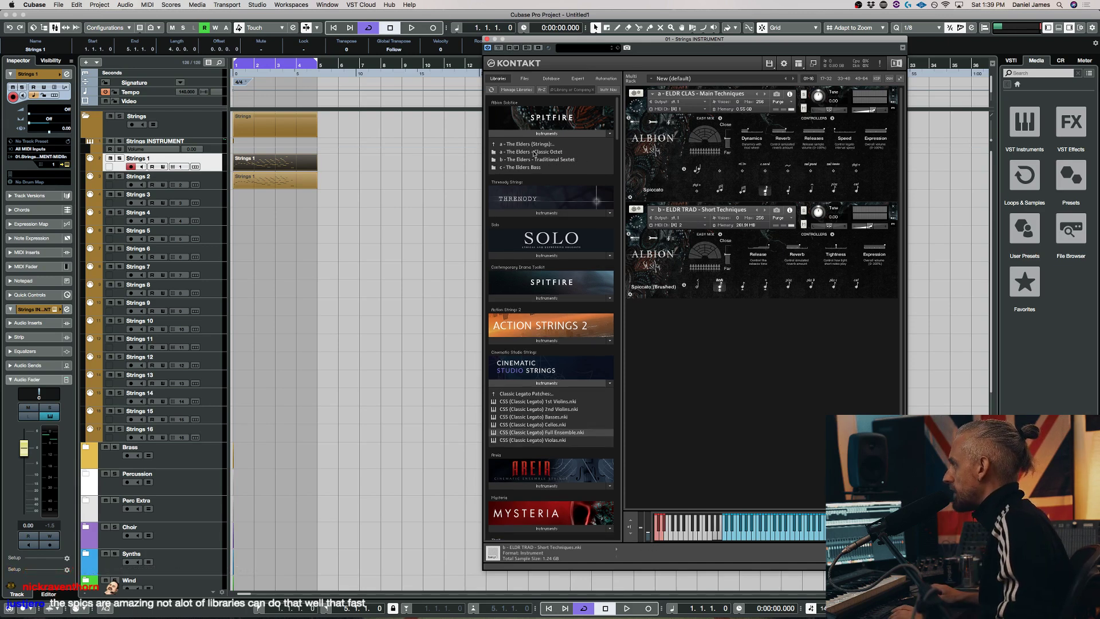
pyautogui.click(535, 152)
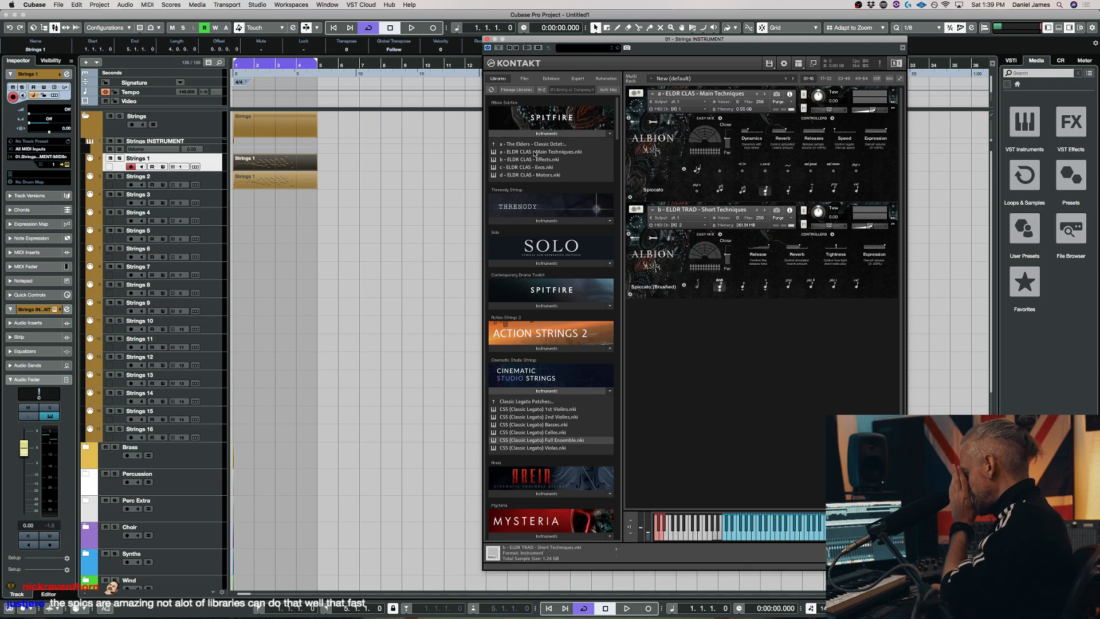
# Move the Strings 1 and Strings 2 parts together to start at bar 11, and select the Strings 1 track
pyautogui.click(166, 233)
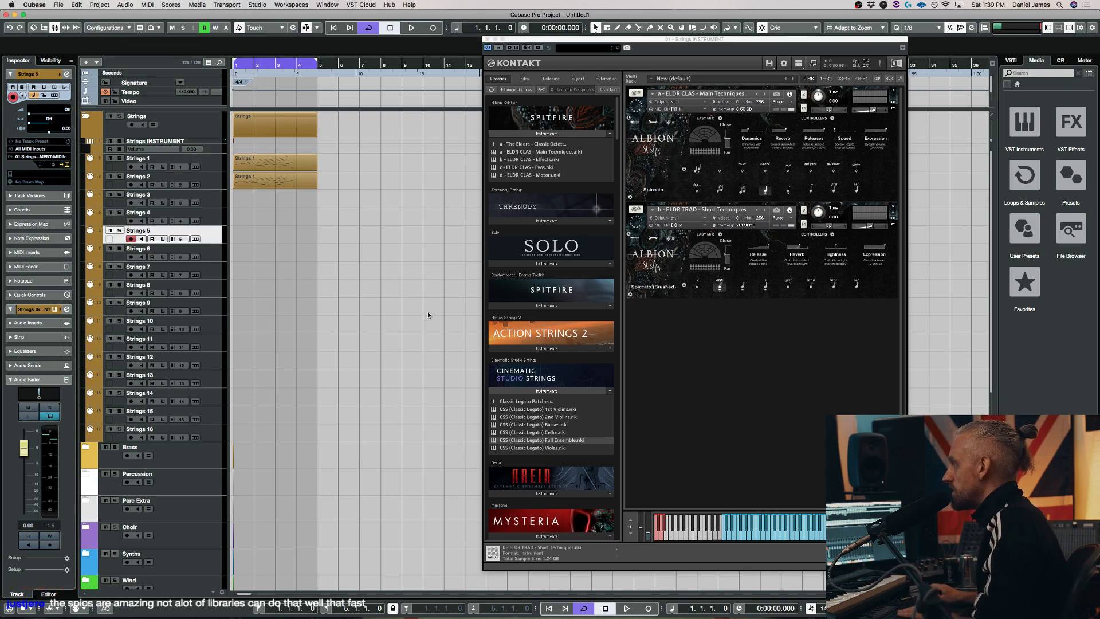
pyautogui.moveTo(294, 243); pyautogui.dragTo(298, 150)
pyautogui.hotkey('ctrl', 'Right')
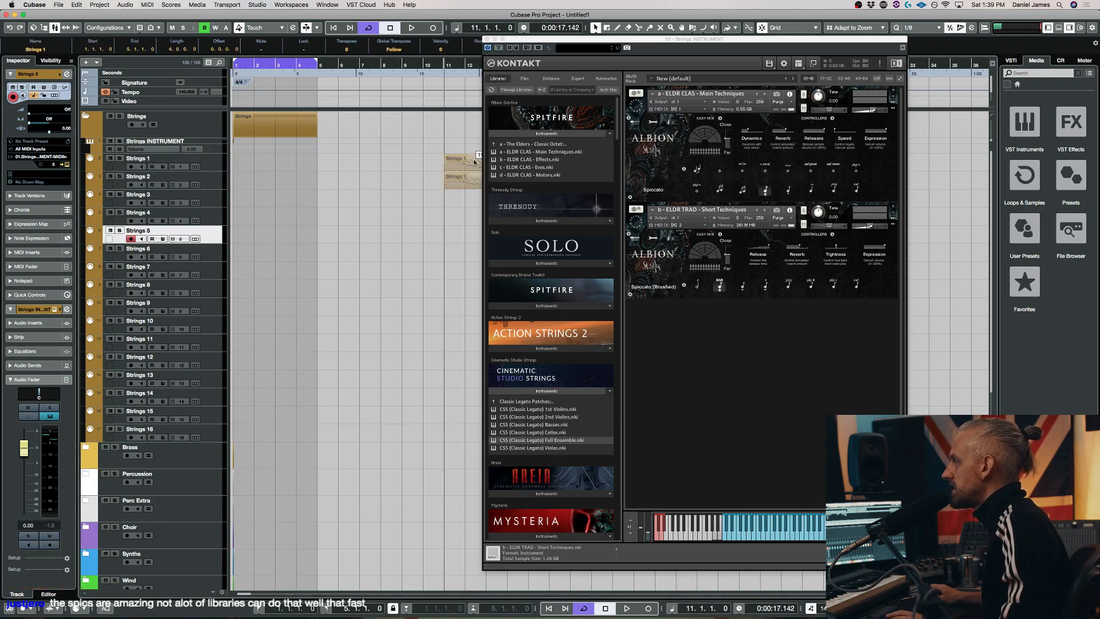
pyautogui.click(221, 163)
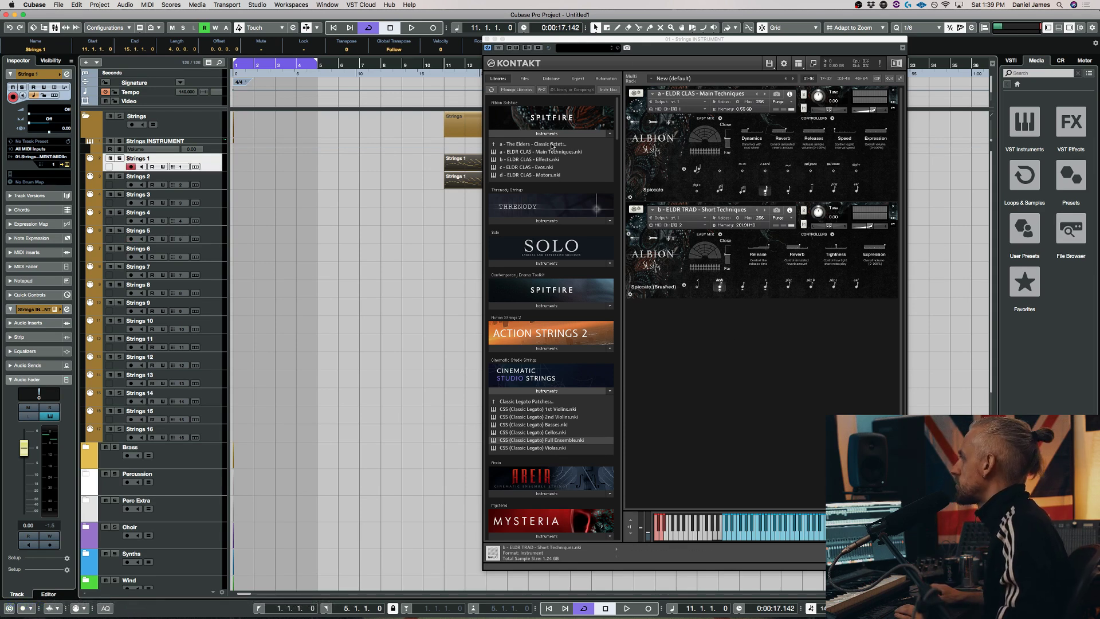
# Remove the ELDR TRAD - Short Techniques instrument from the Kontakt rack without saving its changes
pyautogui.click(897, 208)
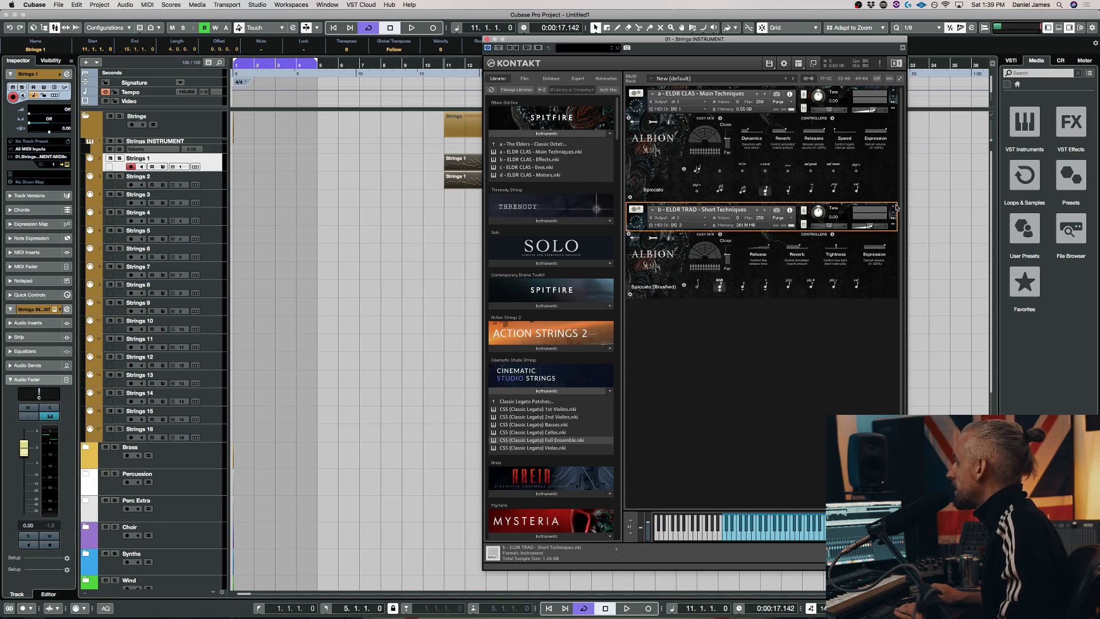
pyautogui.click(895, 208)
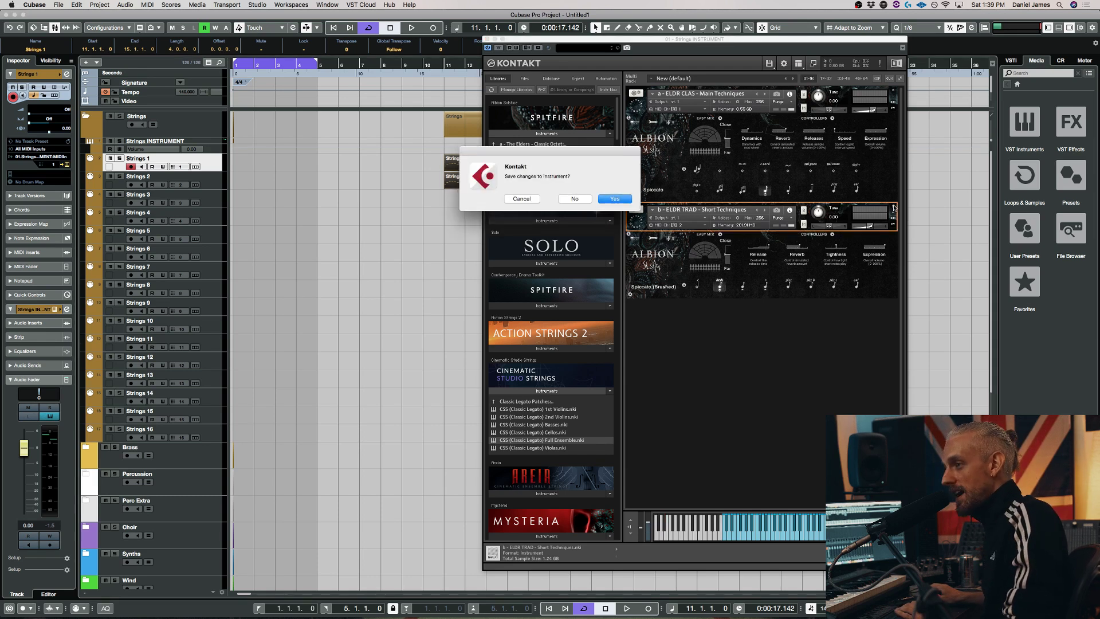
pyautogui.click(574, 198)
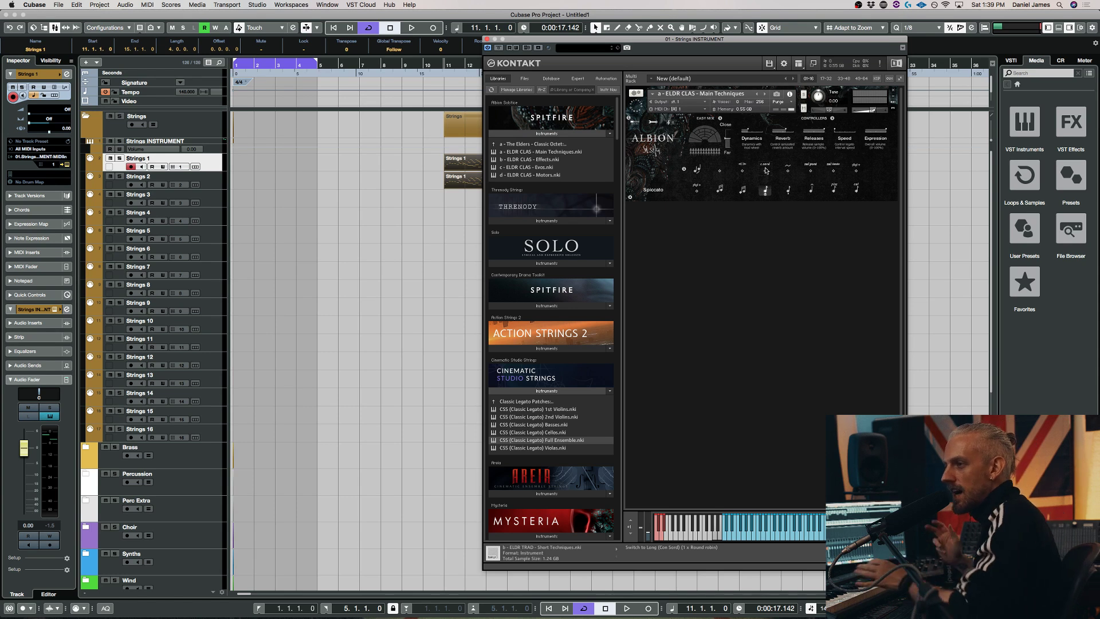
# Load b - ELDR CLAS - Effects for the Strings 2 track and audition its Gliss Up, Bends (Major 3rd), Cluster and Gliss Down articulations
pyautogui.doubleClick(530, 160)
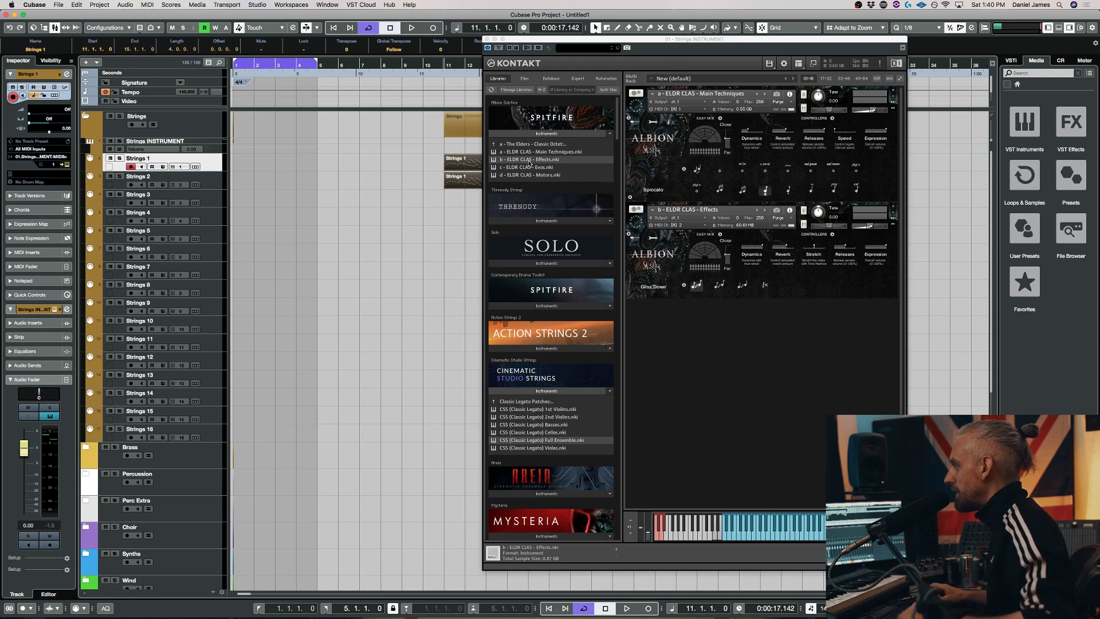
pyautogui.click(216, 189)
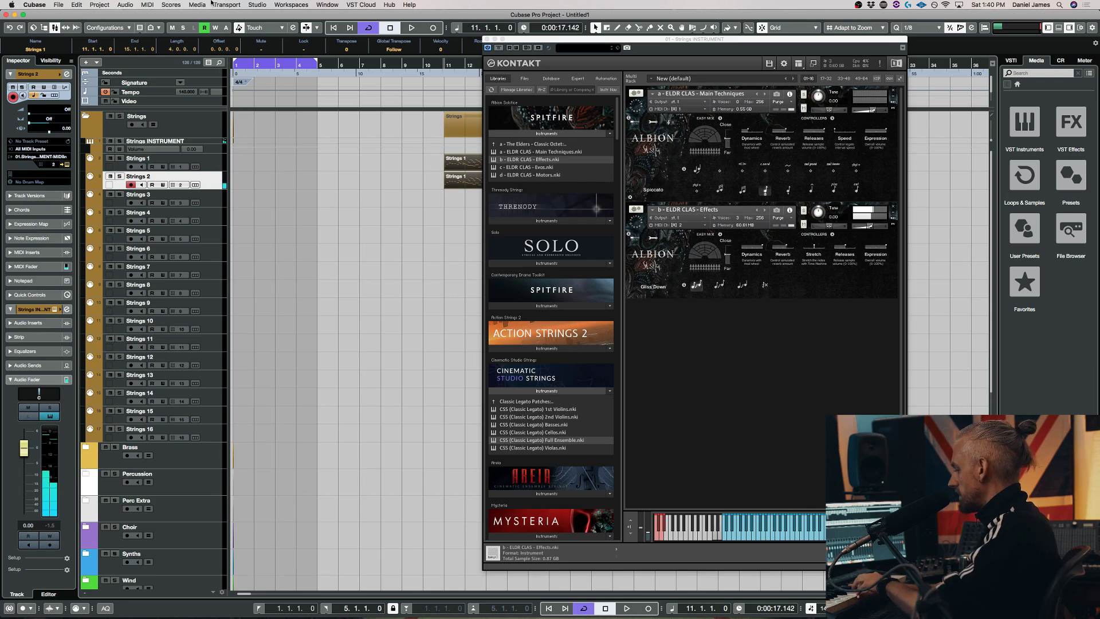
pyautogui.click(720, 285)
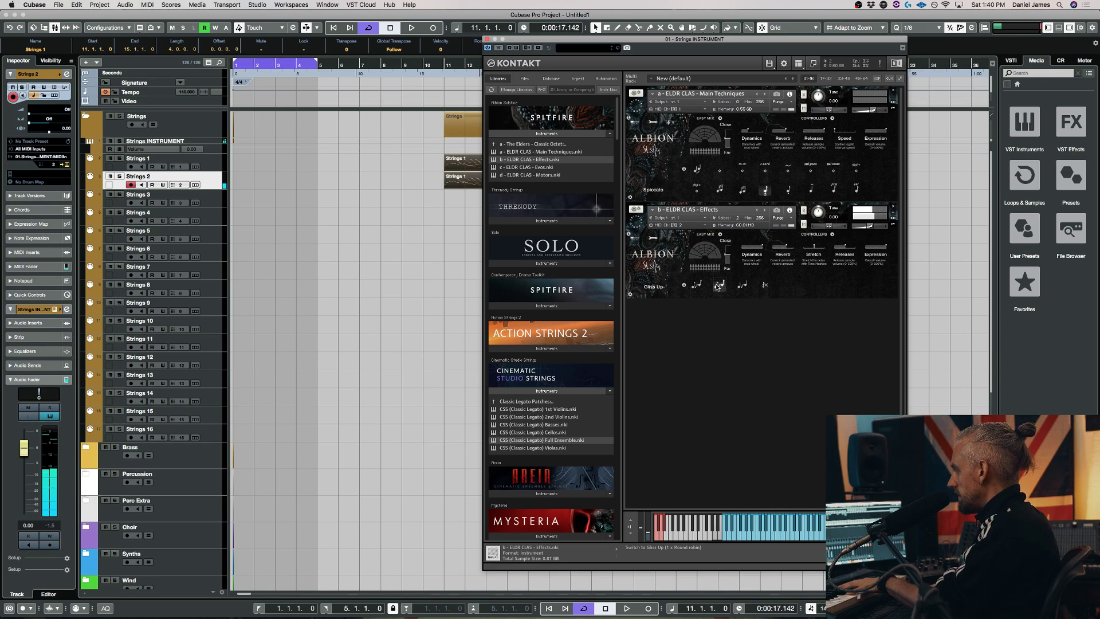
pyautogui.click(742, 285)
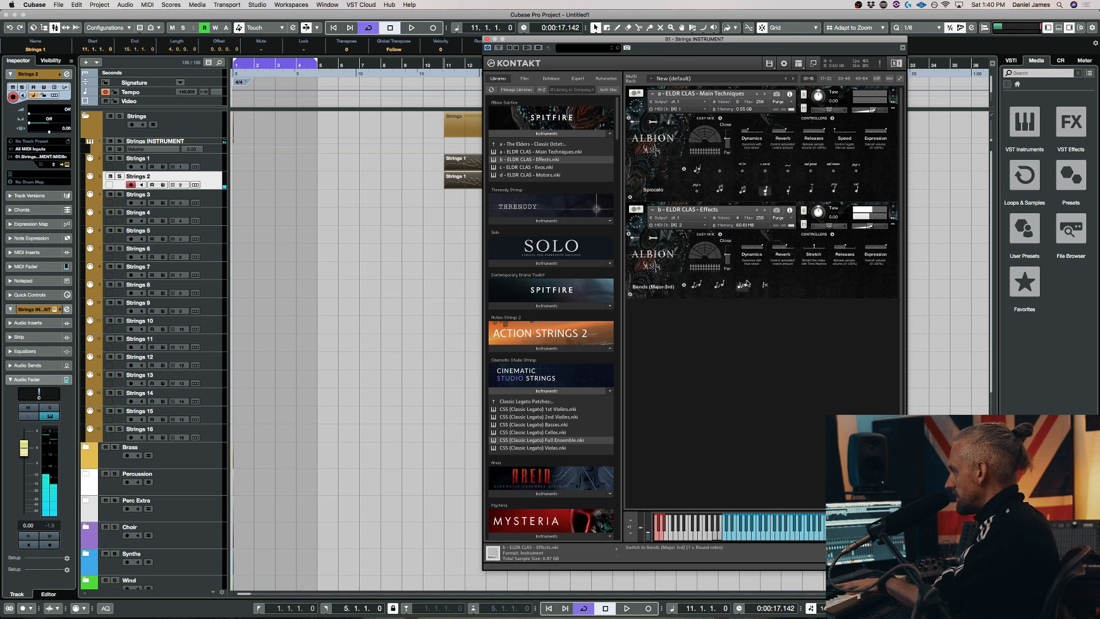
pyautogui.click(764, 285)
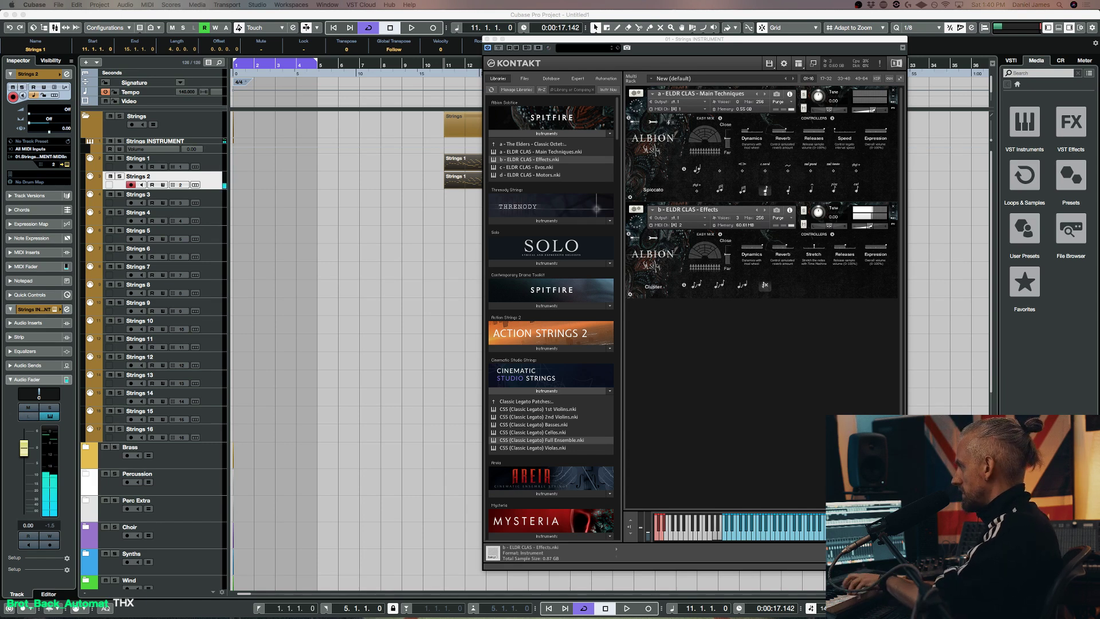
pyautogui.click(703, 290)
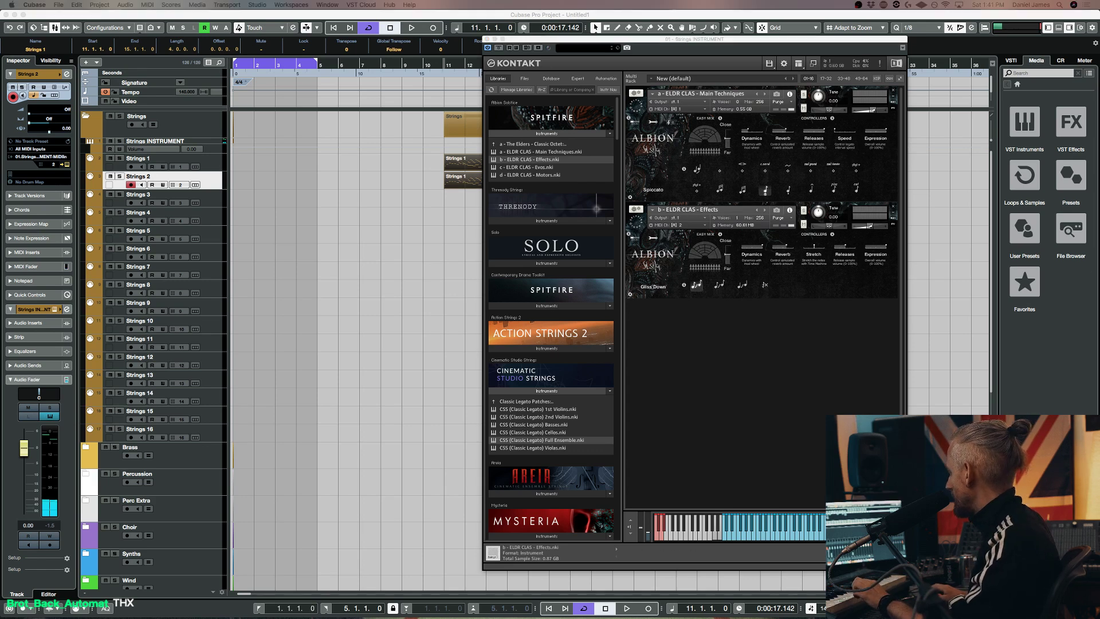
# Replace the ELDR CLAS - Effects instrument in the rack with c - ELDR CLAS - Evos, discarding its changes
pyautogui.click(538, 168)
pyautogui.moveTo(538, 168); pyautogui.dragTo(713, 248)
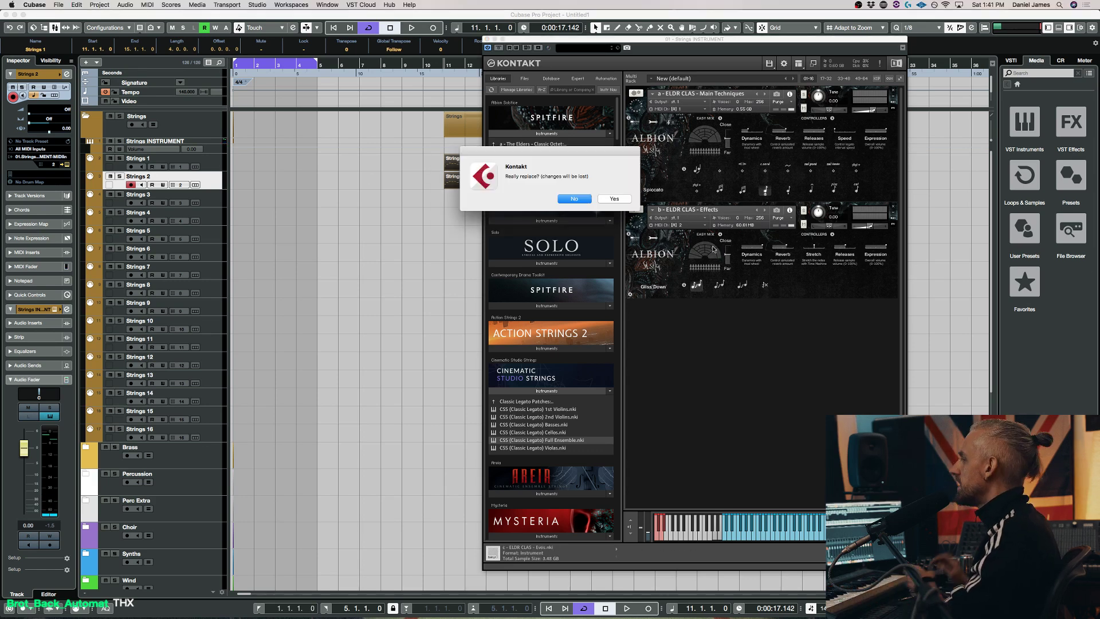
pyautogui.click(614, 198)
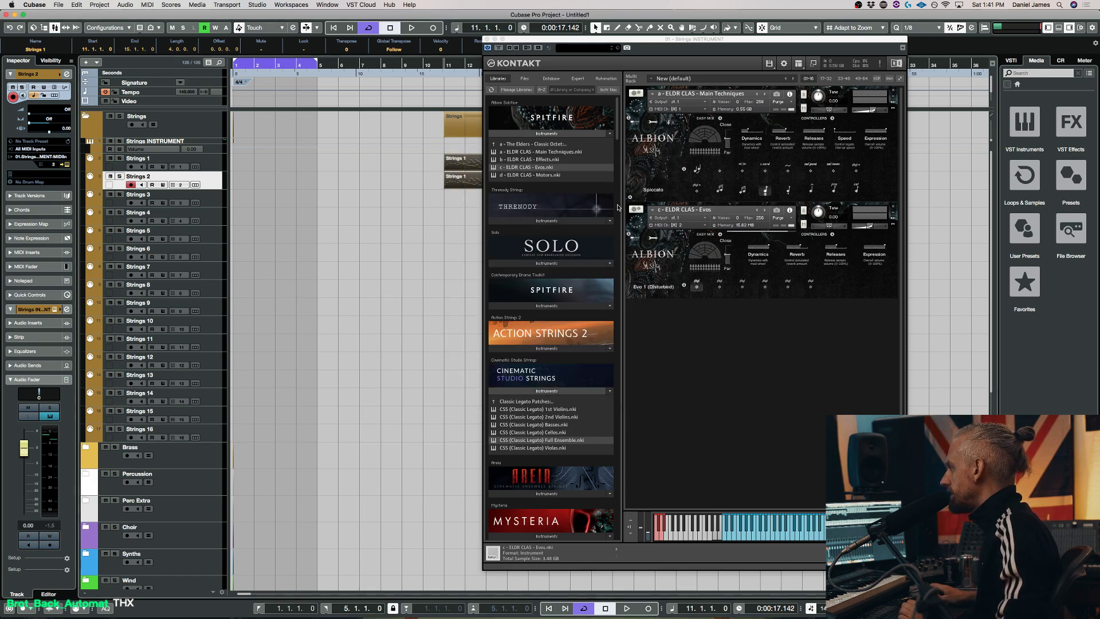
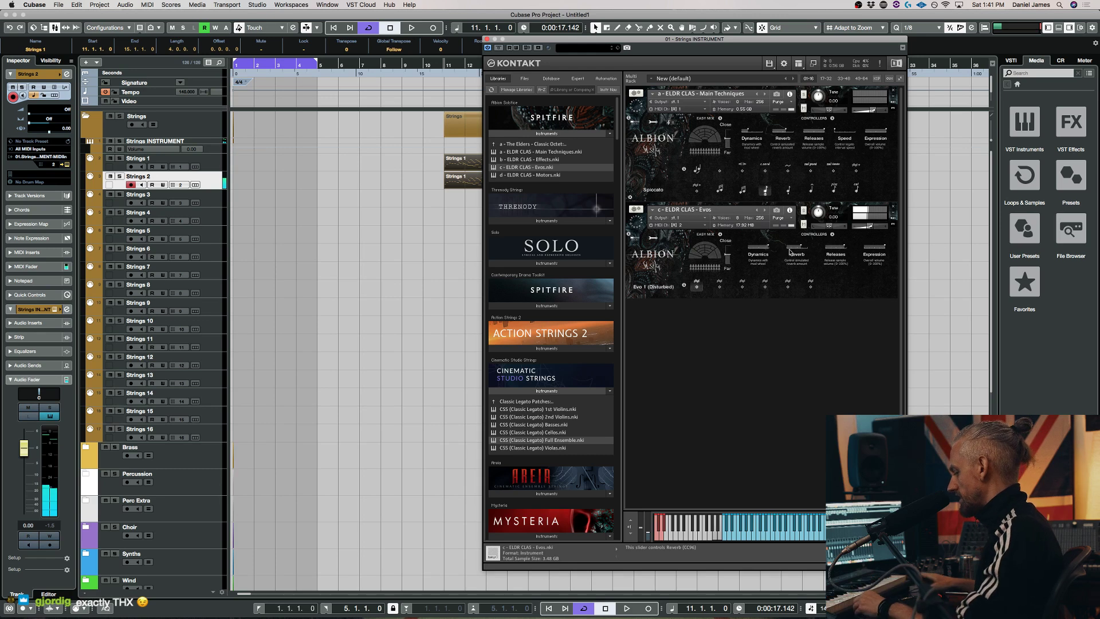
# Alternate between Strings 1 with Long (Con Sord) and Strings 2 with the Evo 2 and Evo 3 (Quiver) articulations to audition them as layers
pyautogui.click(215, 166)
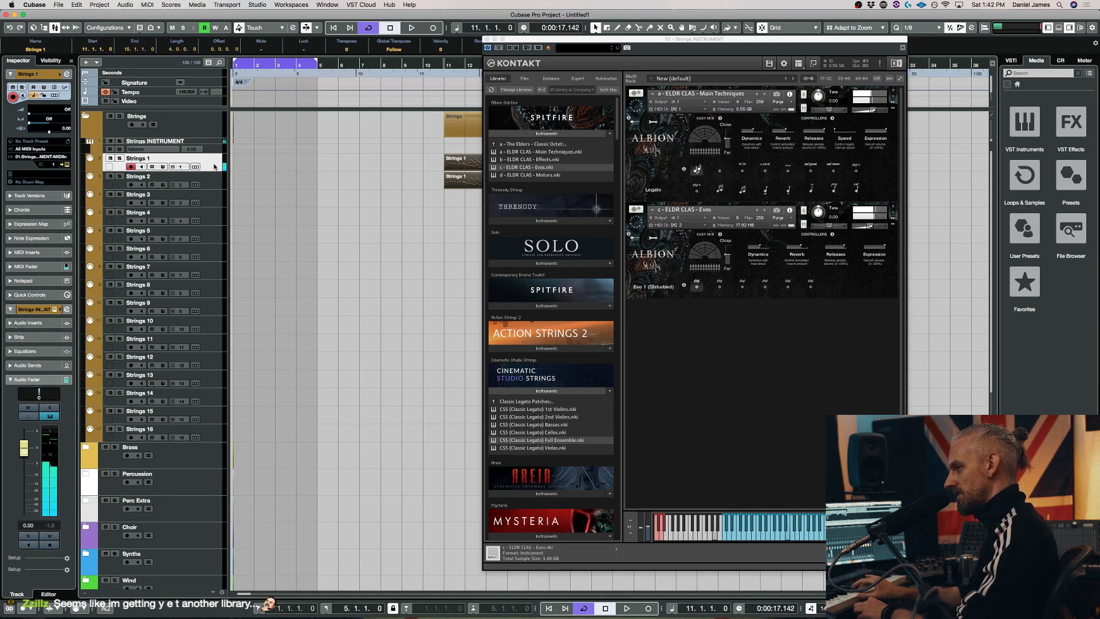
pyautogui.click(764, 171)
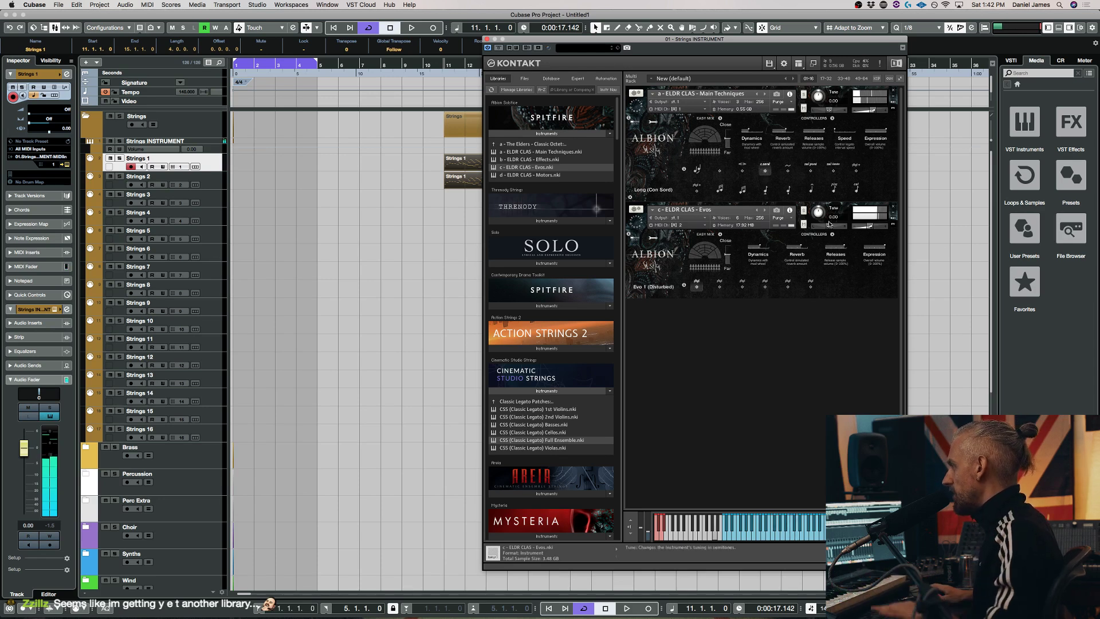
pyautogui.click(205, 184)
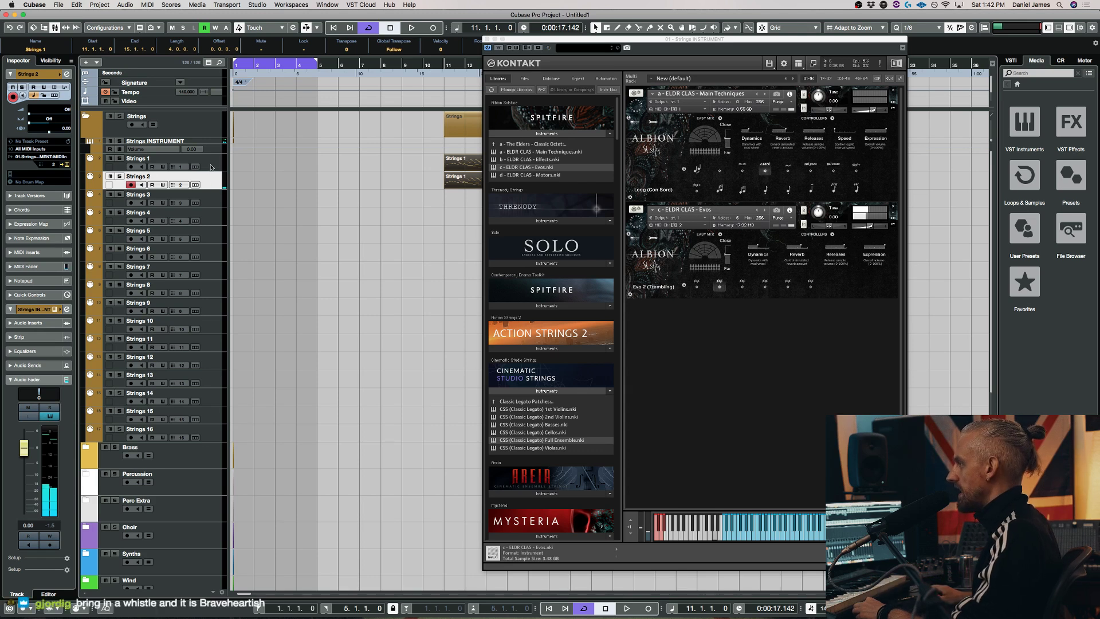
pyautogui.click(211, 167)
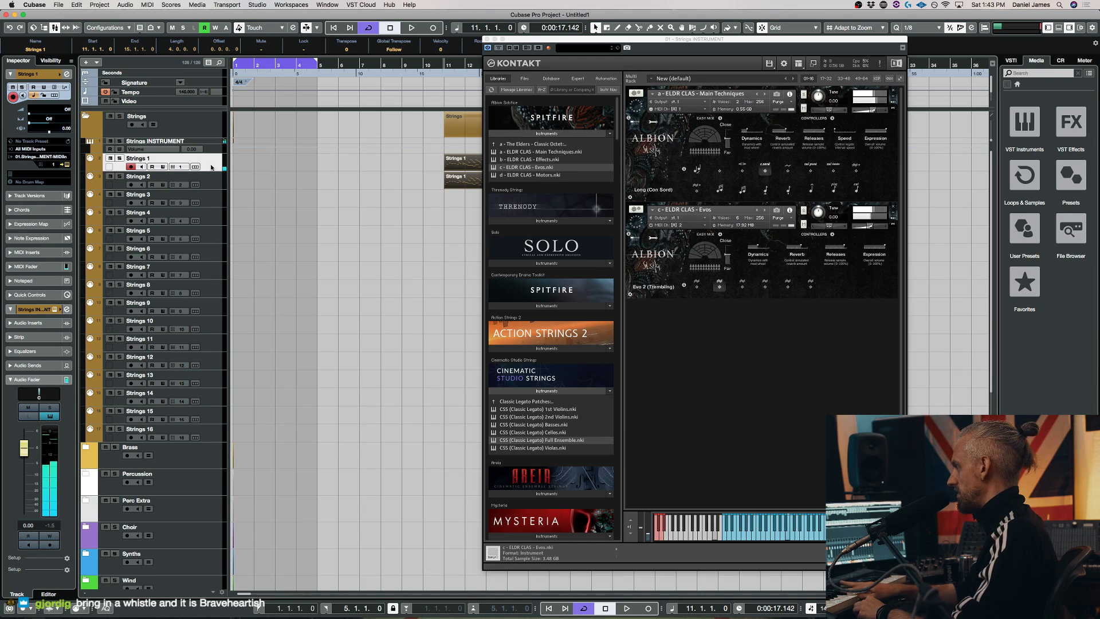
pyautogui.click(198, 179)
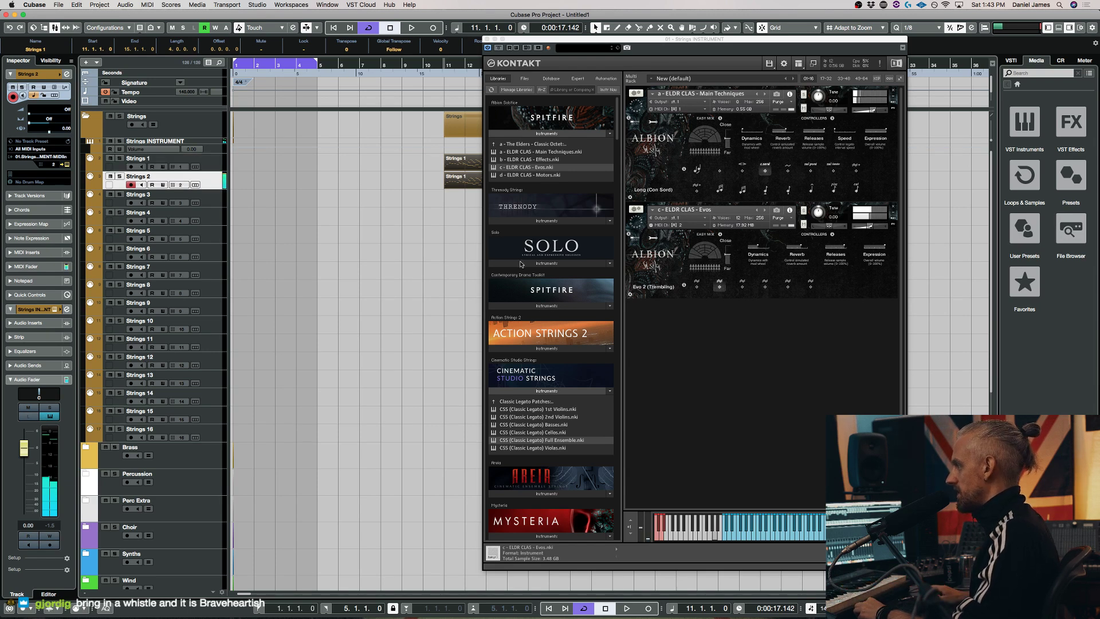
pyautogui.click(742, 286)
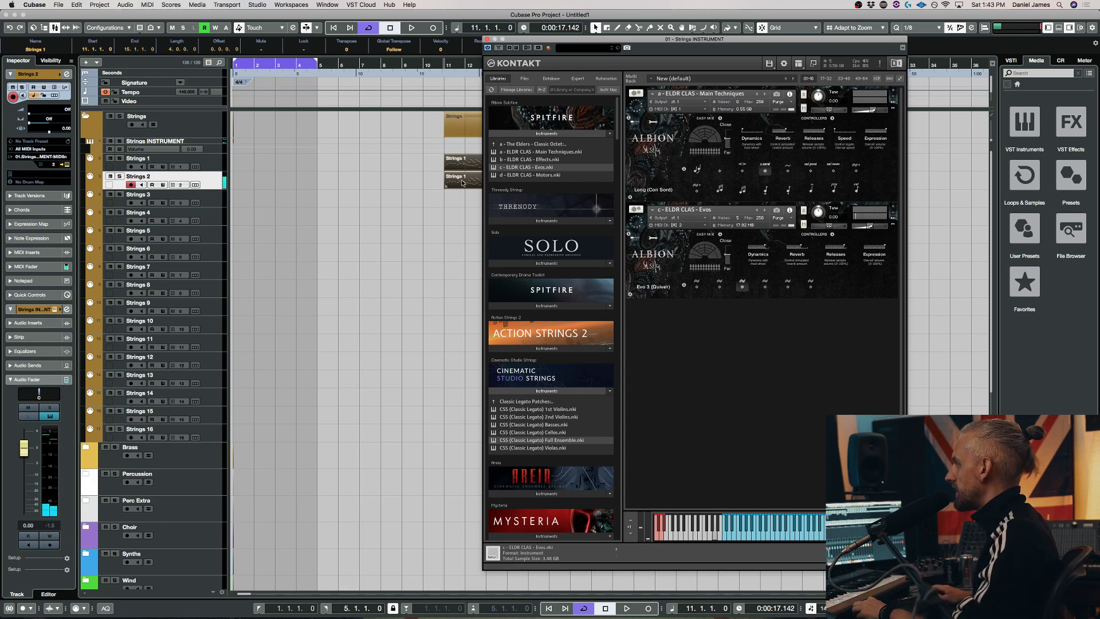
# Replace the Evos instrument with d - ELDR CLAS - Motors and audition Motor (90) against the project's looped playback
pyautogui.moveTo(528, 174); pyautogui.dragTo(646, 209)
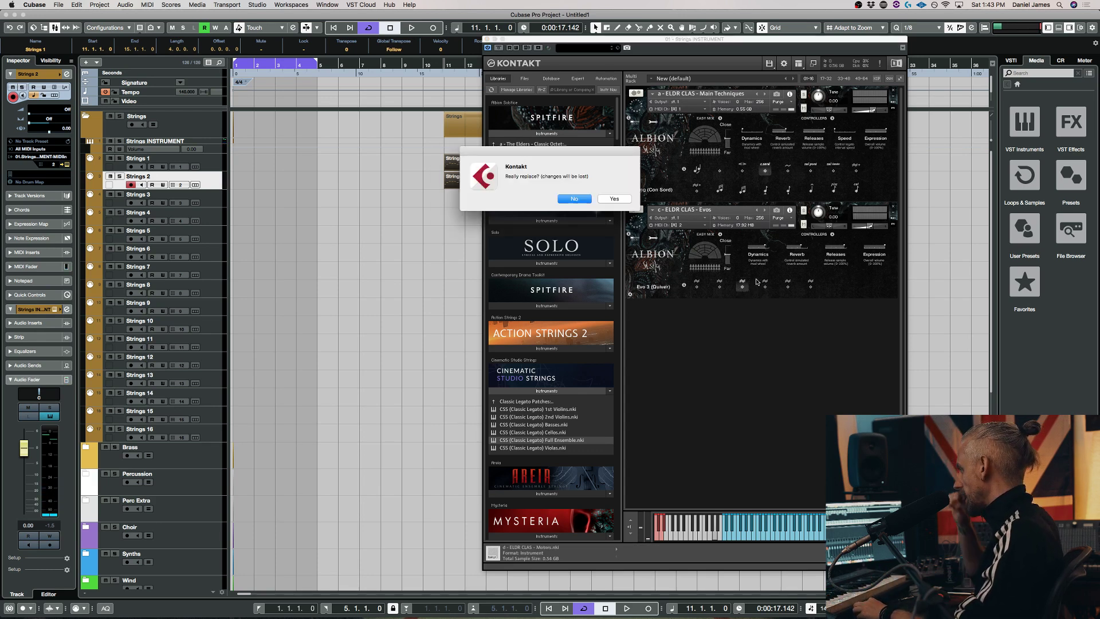
pyautogui.click(617, 199)
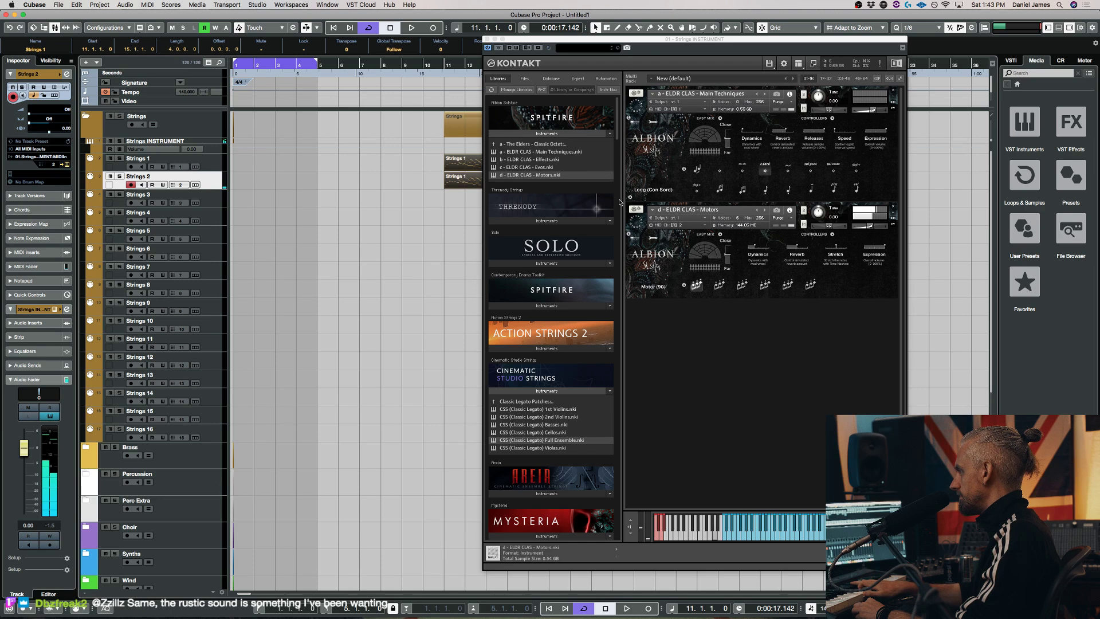
pyautogui.press('space')
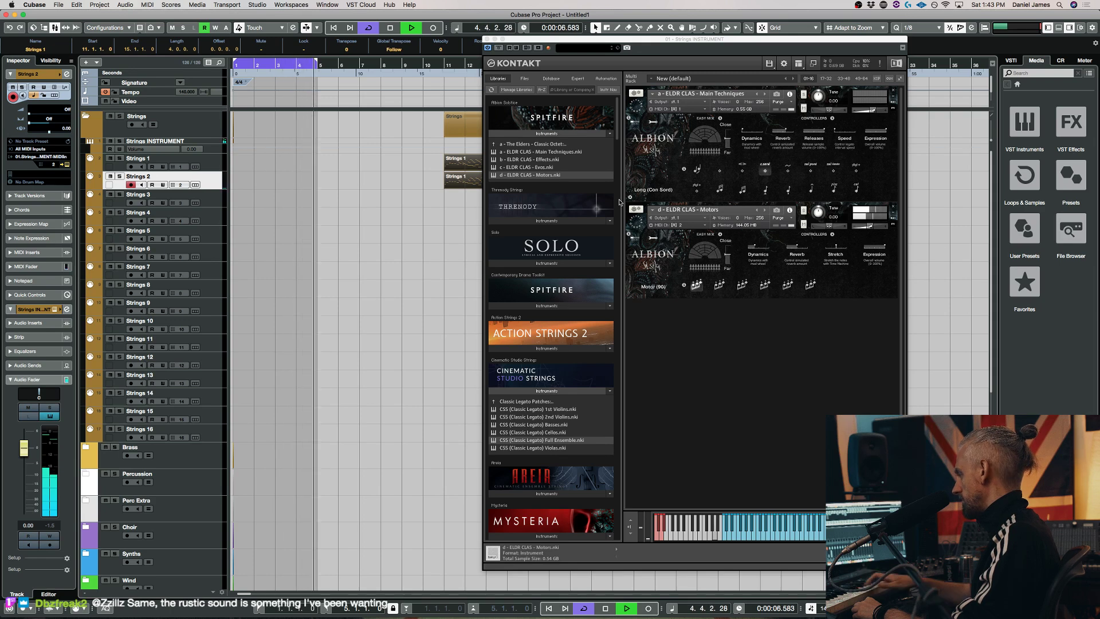
pyautogui.press('space')
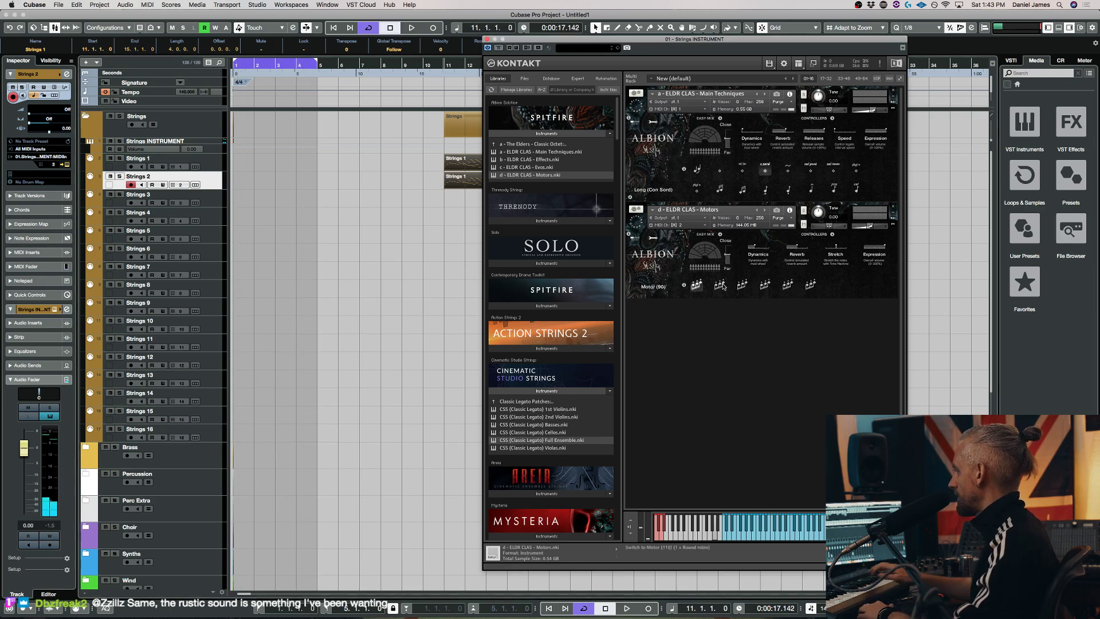
# Switch the Motors instrument to Motor (110) and audition it with playback from the project start
pyautogui.click(720, 285)
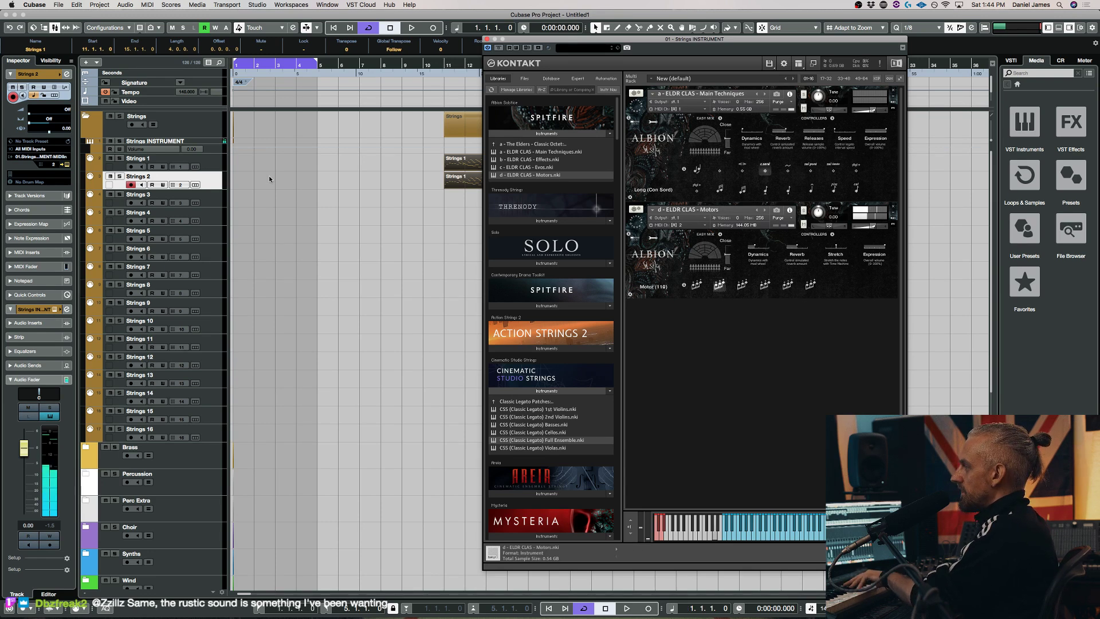
pyautogui.press('Home')
pyautogui.press('space')
pyautogui.press('space')
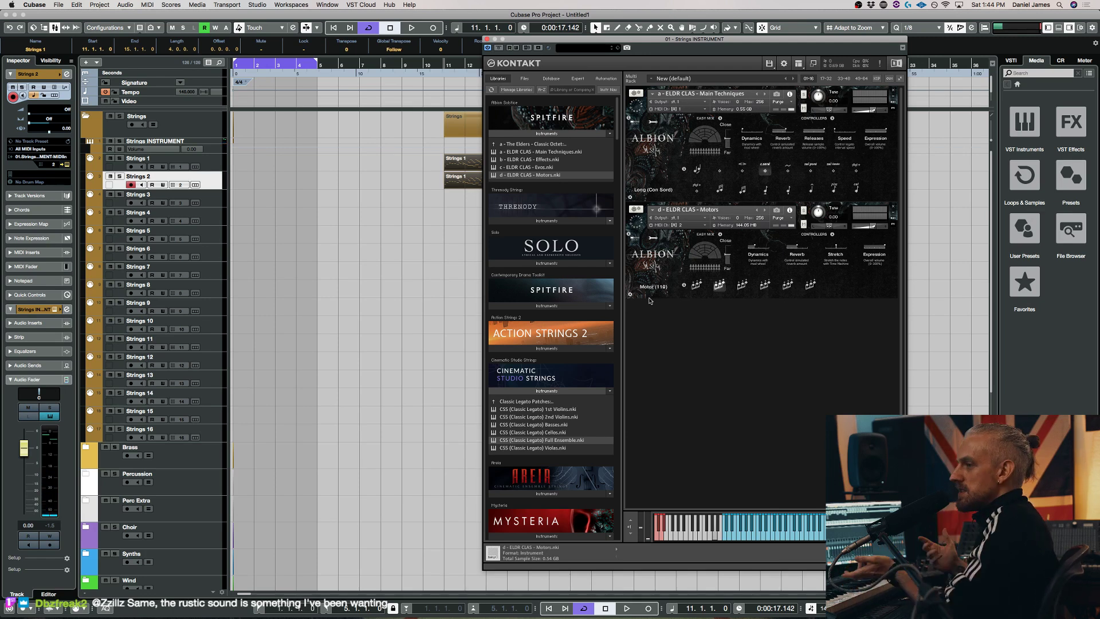
# Compare the Motors instrument's Motor (110) and Motor 16ths (90) articulations, and return it to Motor (90)
pyautogui.click(697, 284)
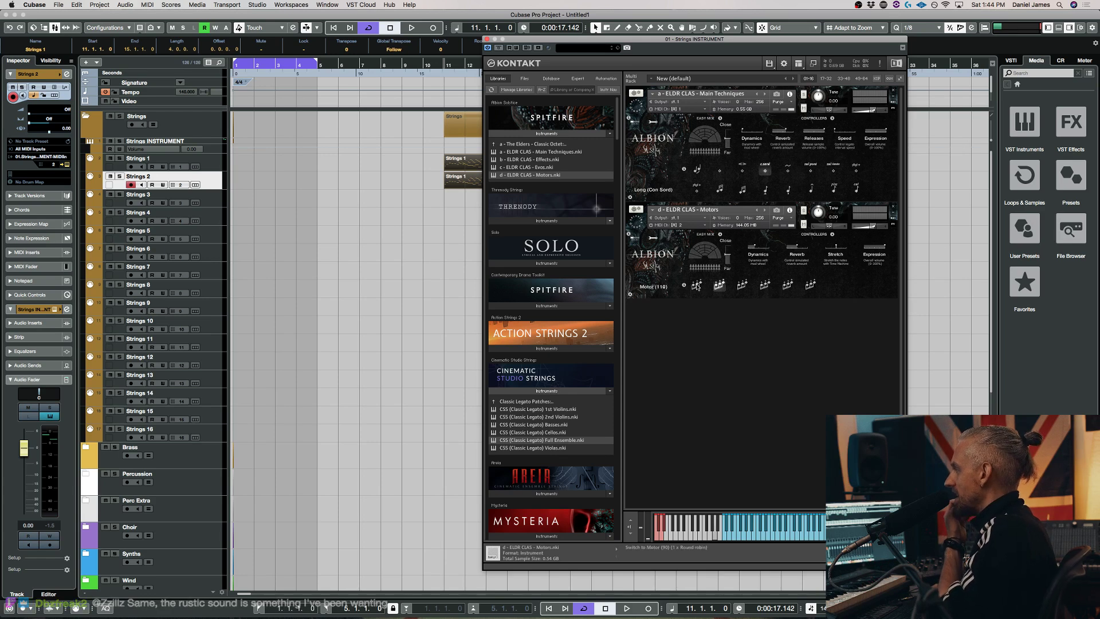
pyautogui.click(721, 285)
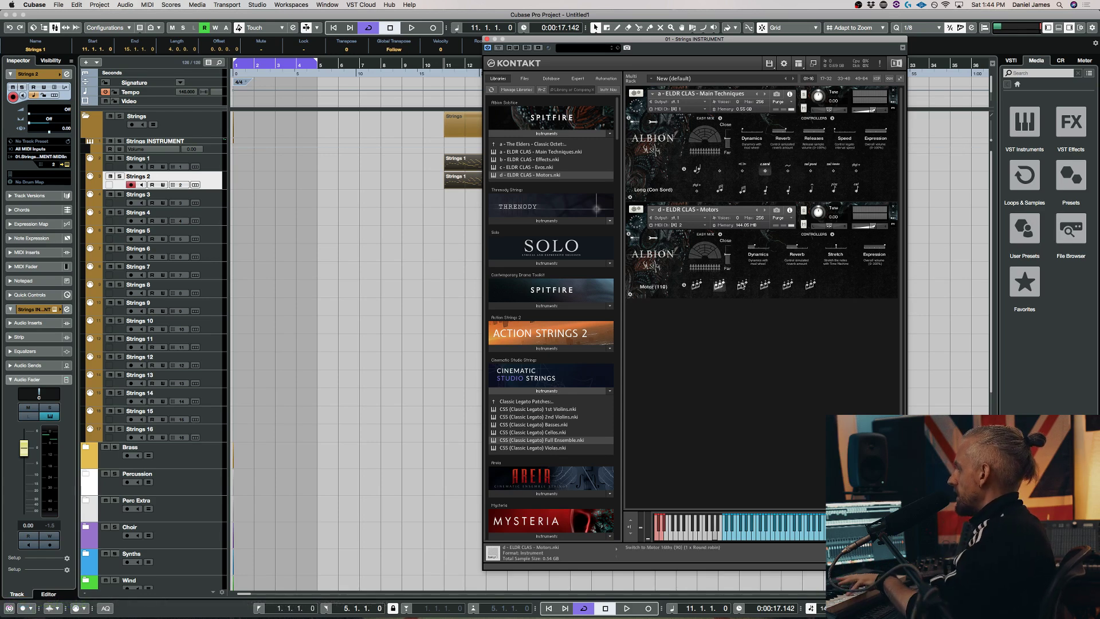
pyautogui.click(742, 285)
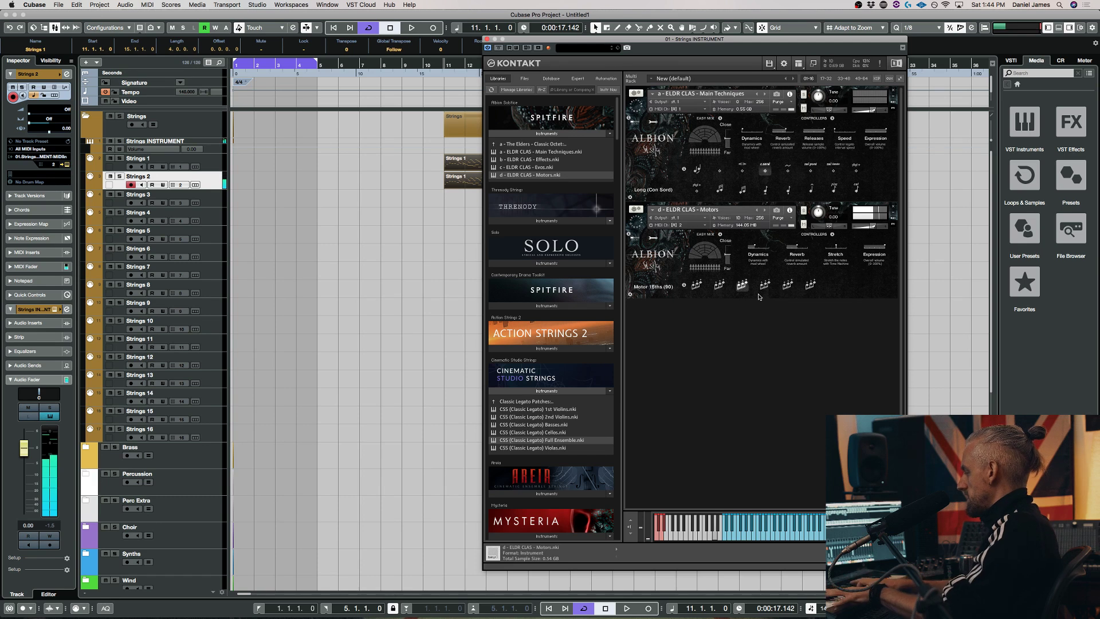
pyautogui.click(699, 286)
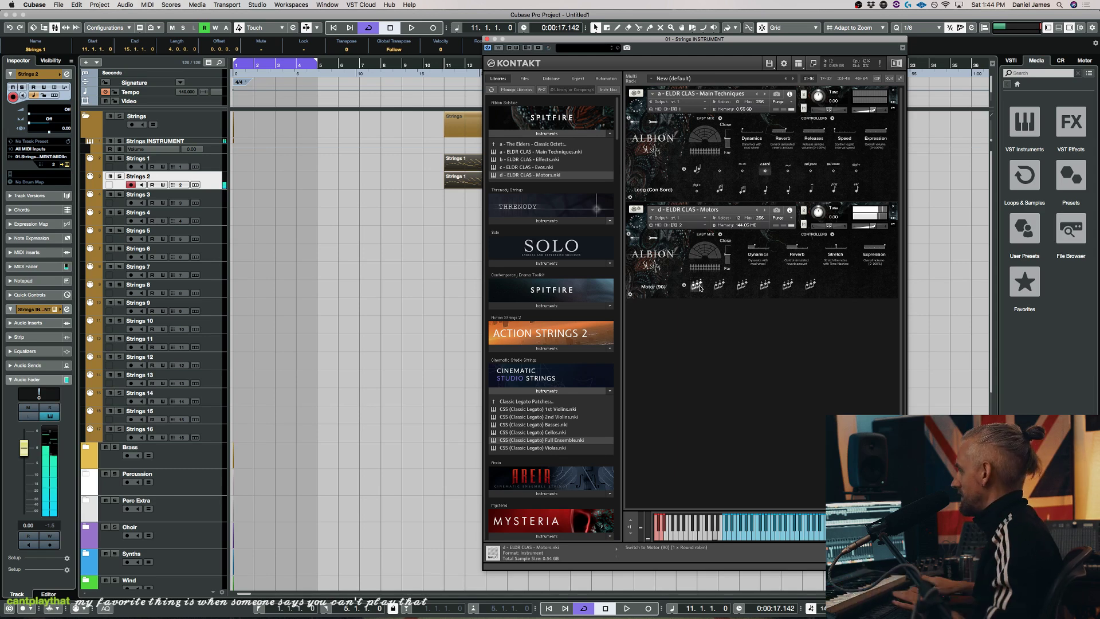
# Replace the Motors instrument with a - ELDR TRAD - Long Techniques from The Elders - Traditional Sextet folder, discarding its changes
pyautogui.click(494, 144)
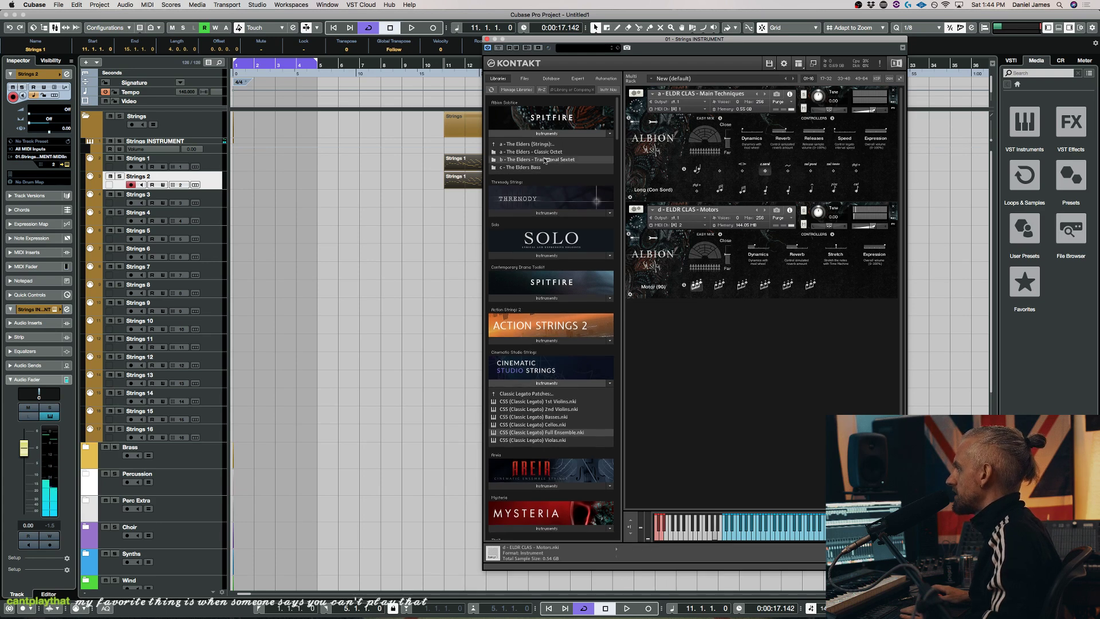
pyautogui.doubleClick(545, 160)
pyautogui.moveTo(544, 152); pyautogui.dragTo(729, 269)
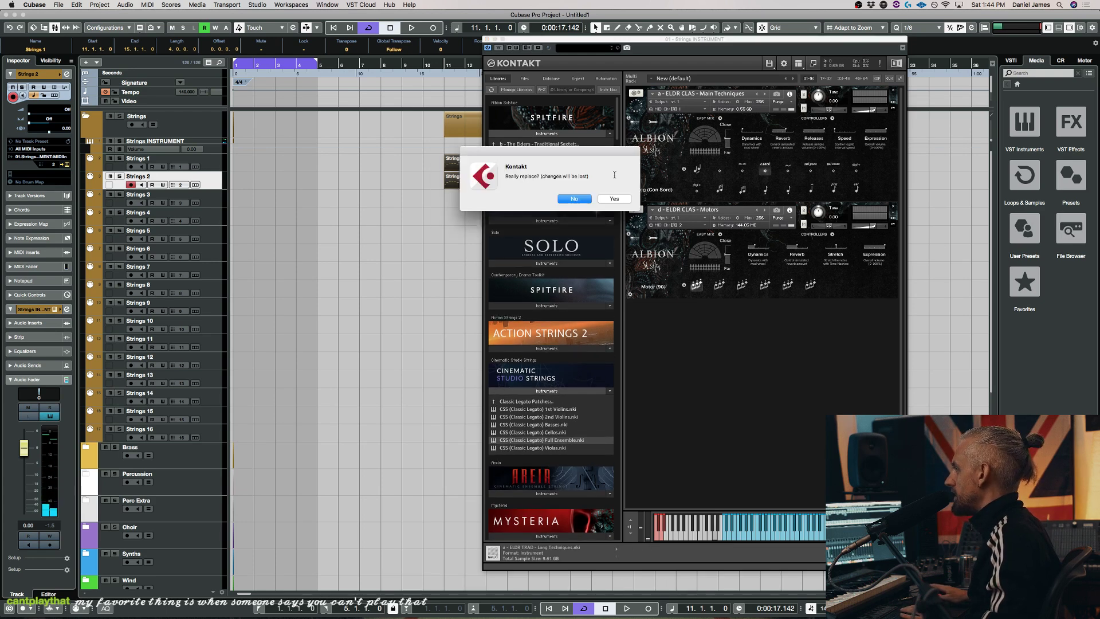
pyautogui.click(614, 198)
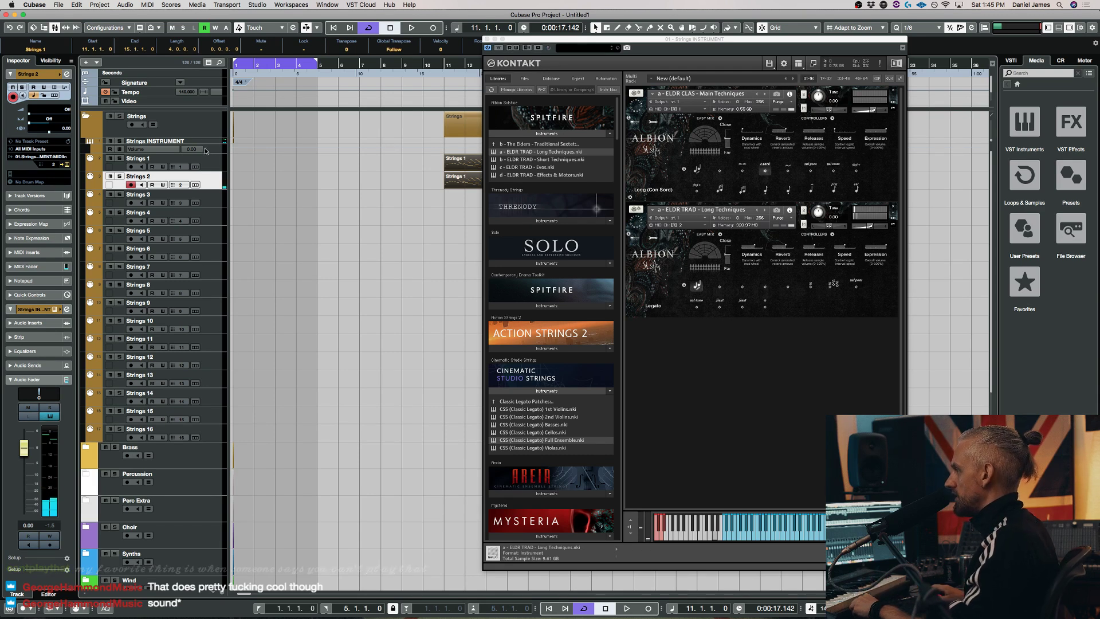
# On the Strings 1 track, audition the Main Techniques patch's Sinister and Malevolent articulations and return it to Long (Con Sord)
pyautogui.press('Up')
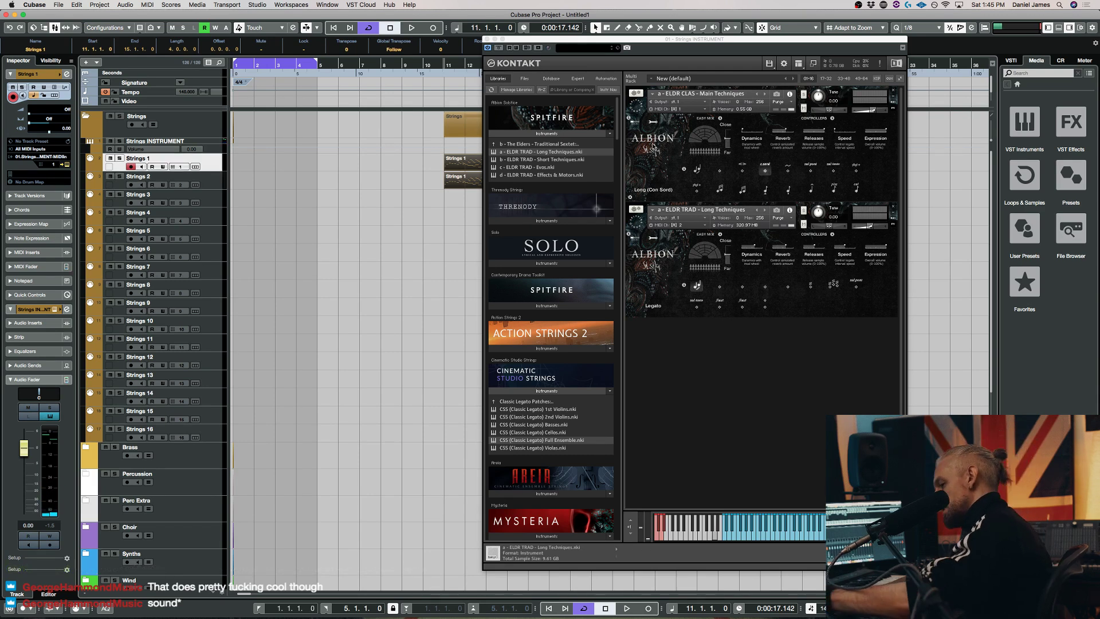
pyautogui.click(835, 173)
pyautogui.click(858, 171)
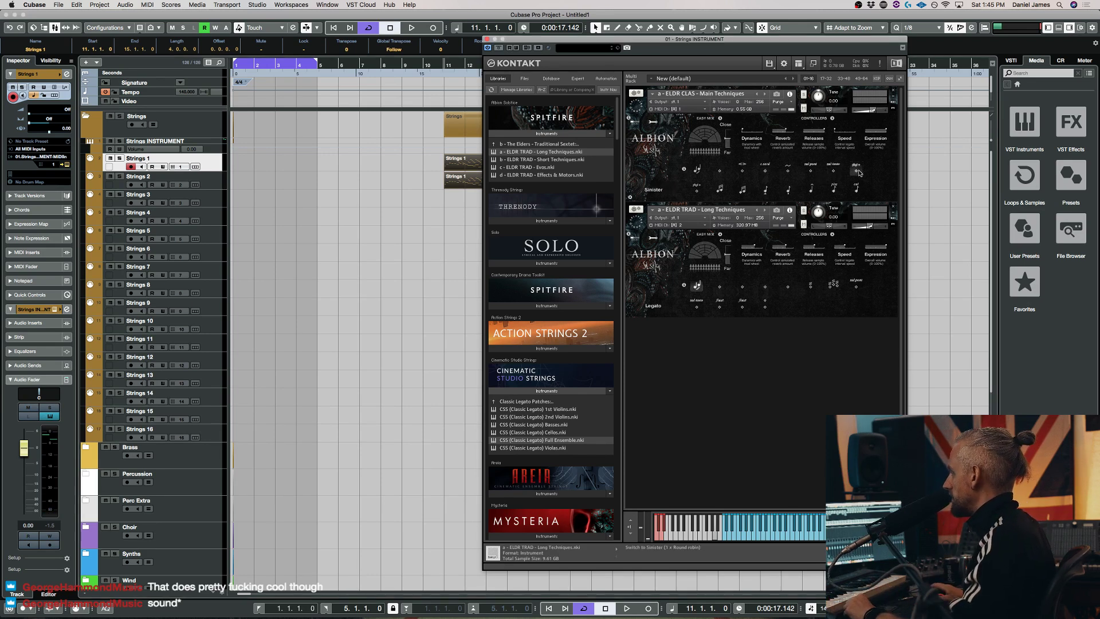
pyautogui.click(696, 188)
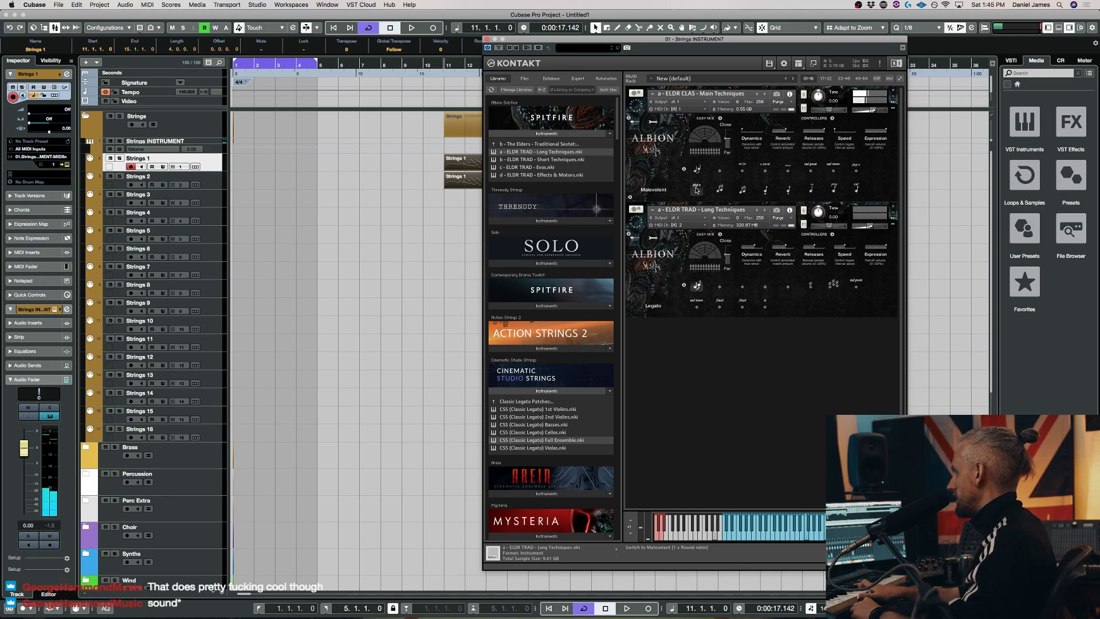
pyautogui.click(766, 166)
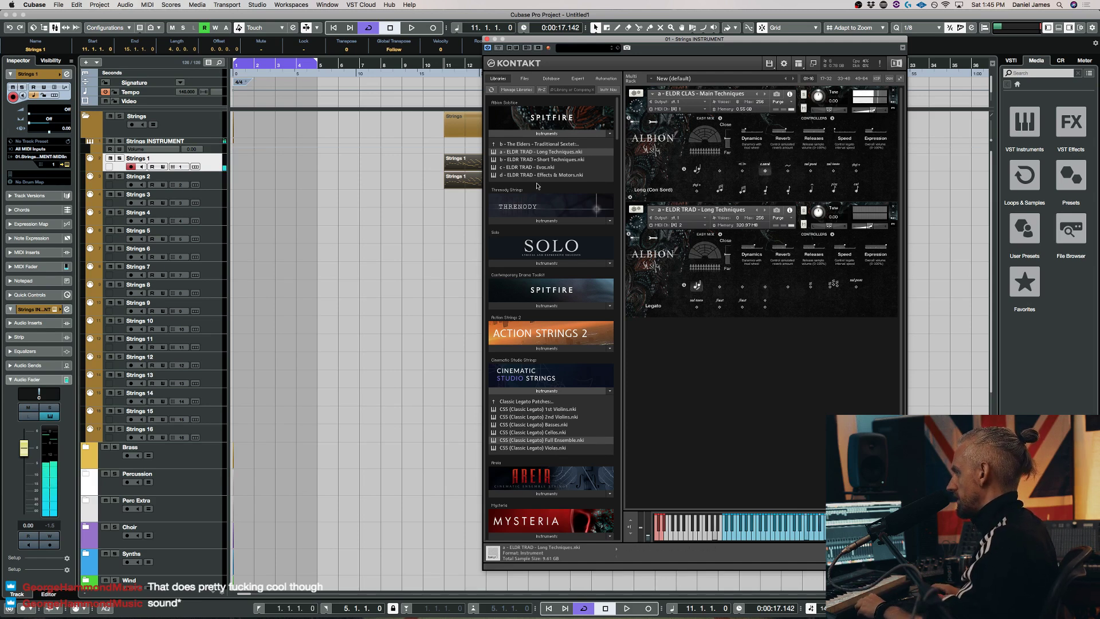
# Select the Strings 2 track to play the Traditional Sextet patch, and lower the ELDR CLAS - Main Techniques instrument's volume
pyautogui.click(209, 178)
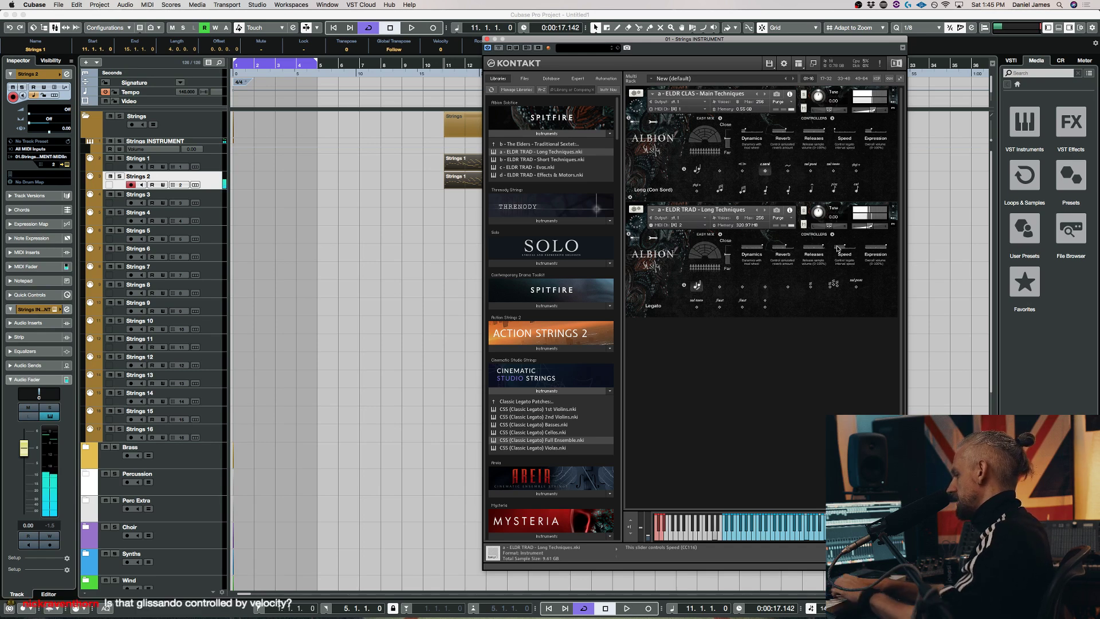
pyautogui.moveTo(873, 111); pyautogui.dragTo(870, 111)
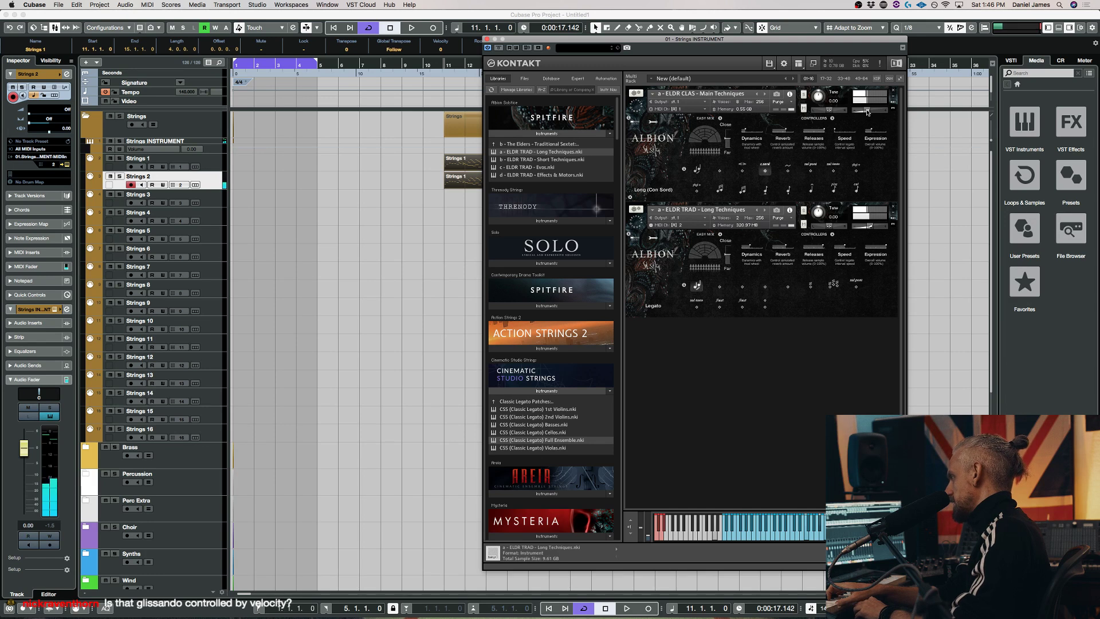
pyautogui.scroll(-3, 868, 112)
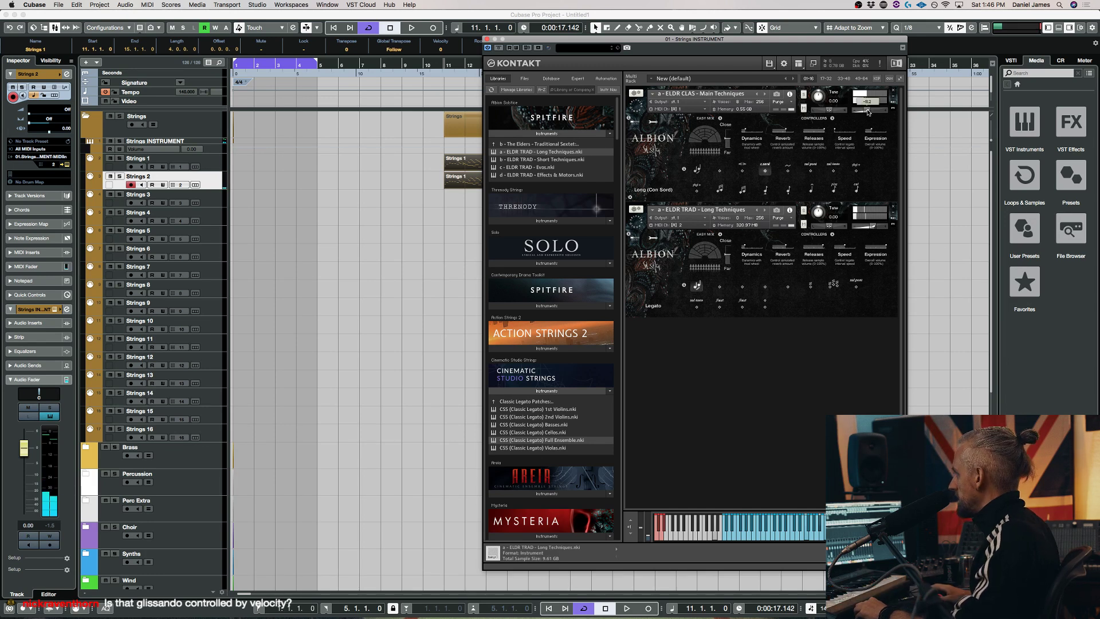
# Audition the Traditional Sextet patch's Long and Long (Combo) articulations, comparing them with the Strings 1 track before returning to Strings 2
pyautogui.scroll(2, 869, 112)
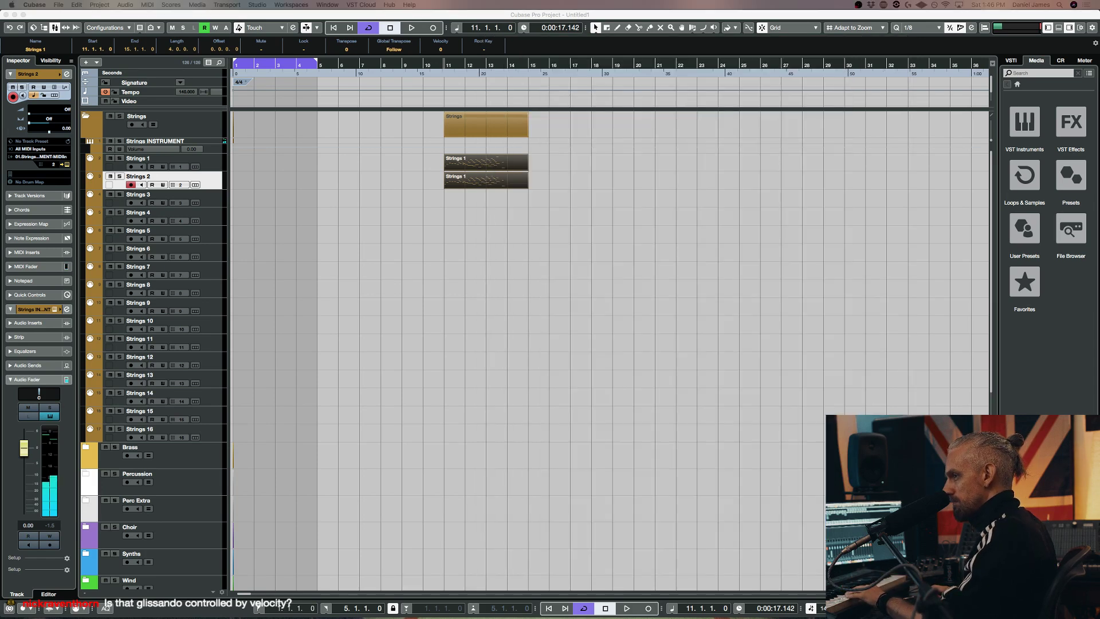
pyautogui.click(374, 309)
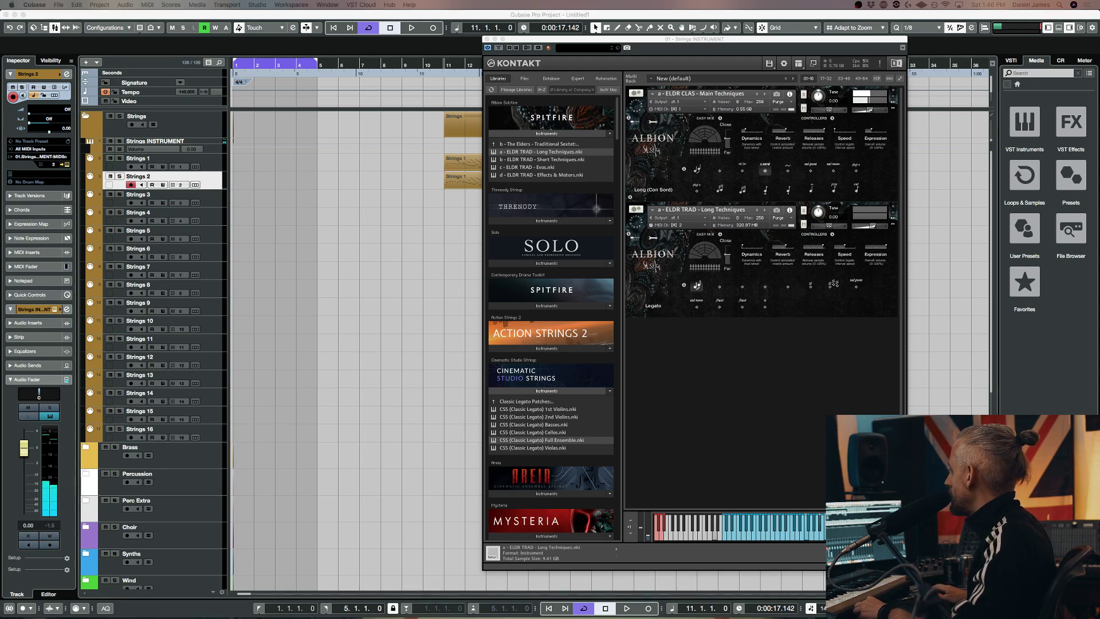
pyautogui.click(720, 288)
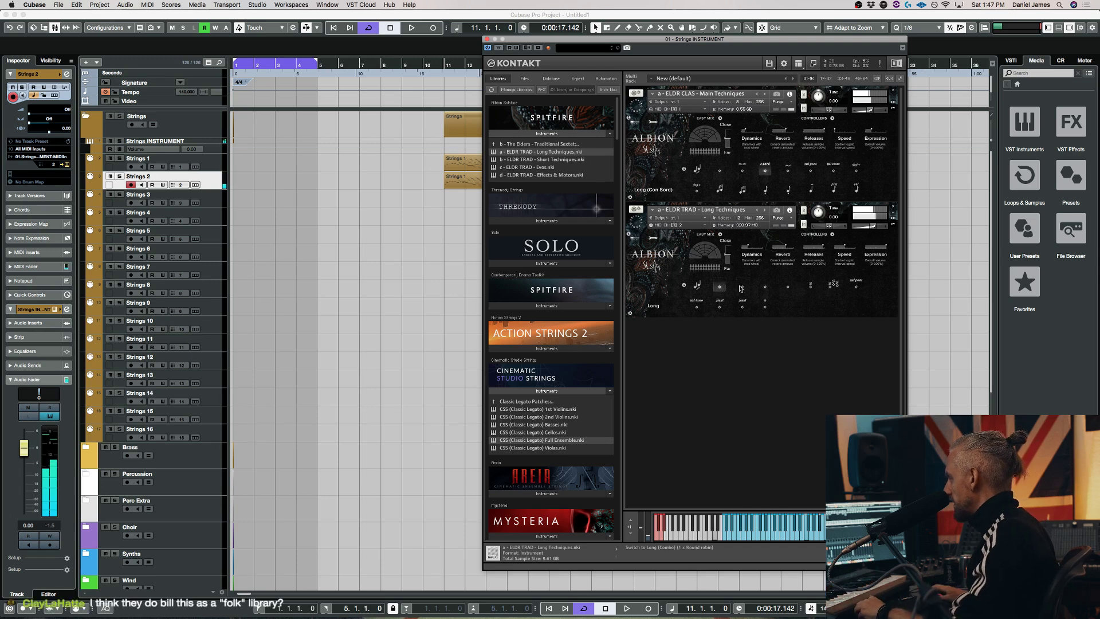
pyautogui.click(744, 286)
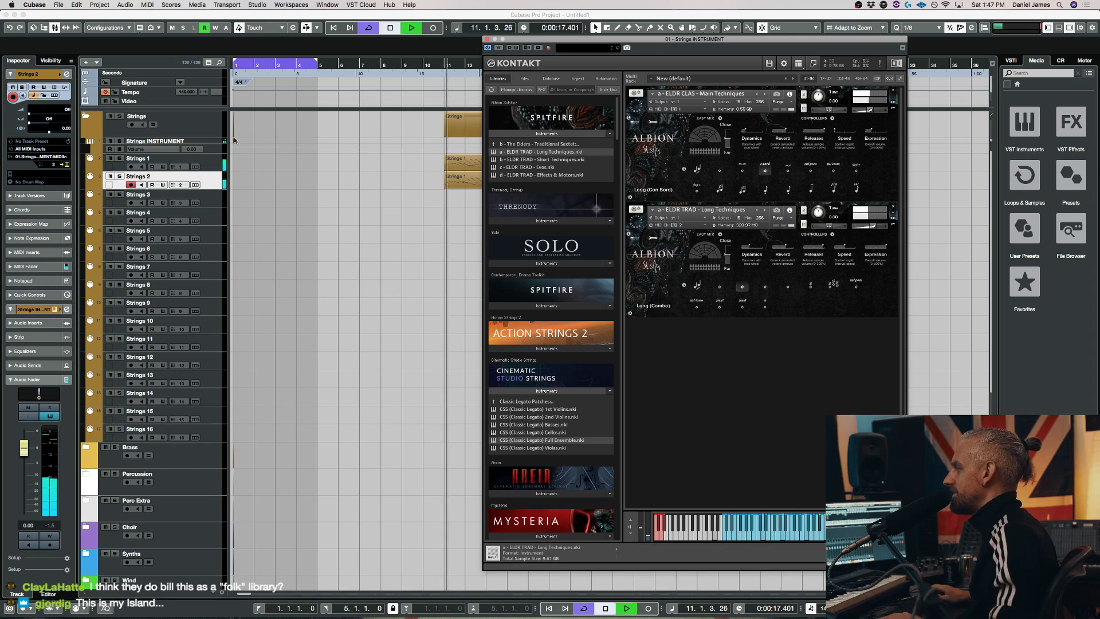
pyautogui.click(213, 164)
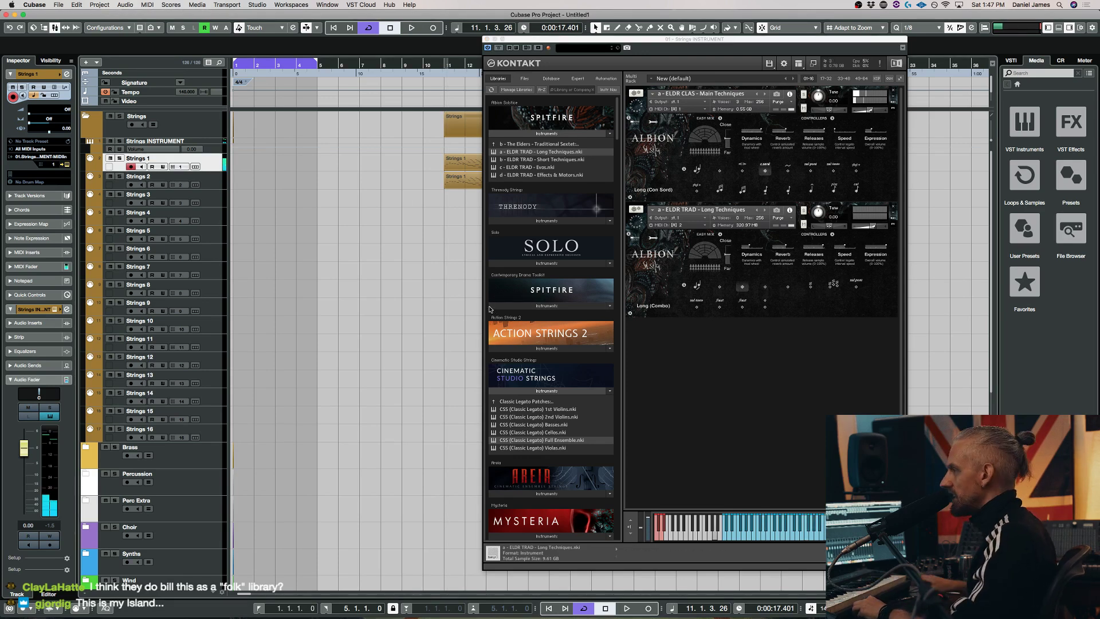
pyautogui.click(208, 198)
pyautogui.click(209, 189)
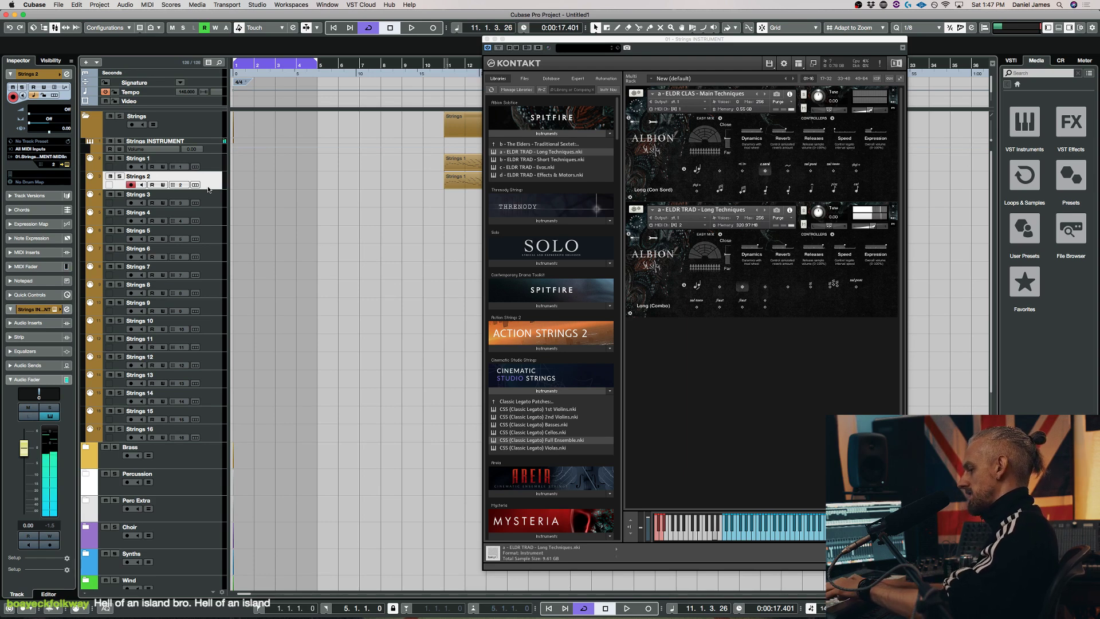
# Audition the Traditional Sextet patch's Long Artisan, Long Artisan Infinite, Tremolo and Tremolo Scattered articulations, closing the Blackhole reverb window along the way
pyautogui.click(767, 288)
pyautogui.click(768, 287)
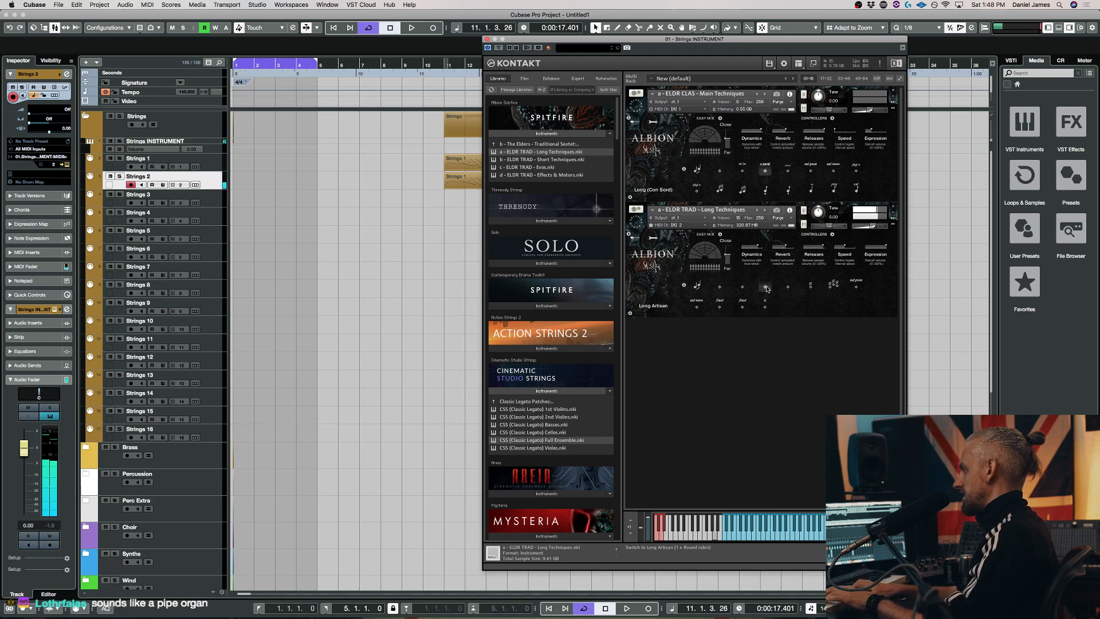
pyautogui.click(788, 287)
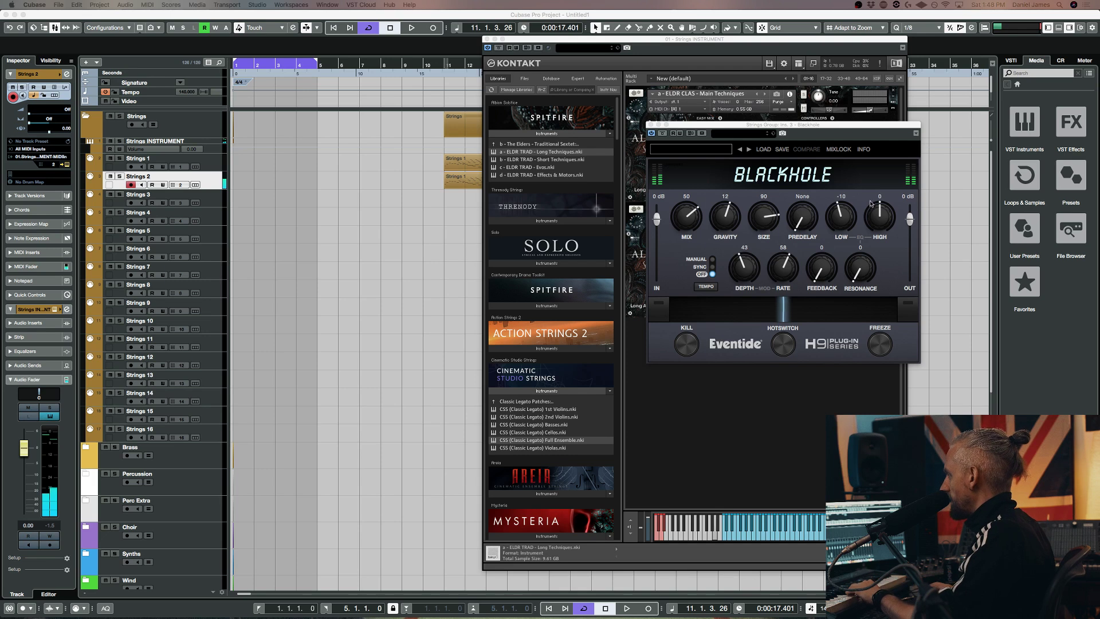
pyautogui.click(651, 125)
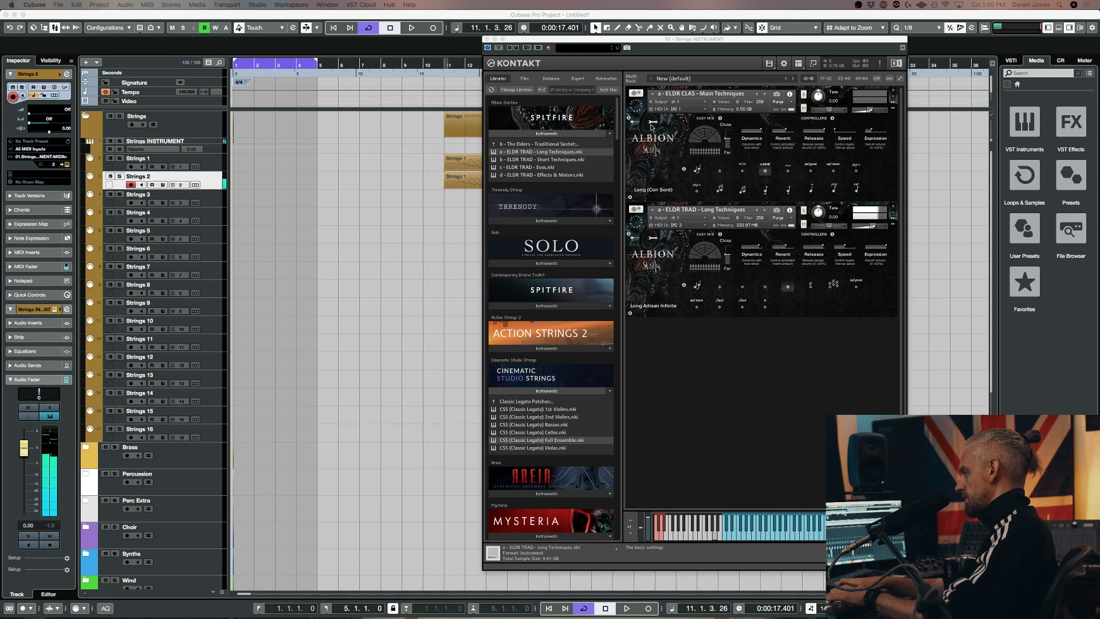
pyautogui.click(811, 287)
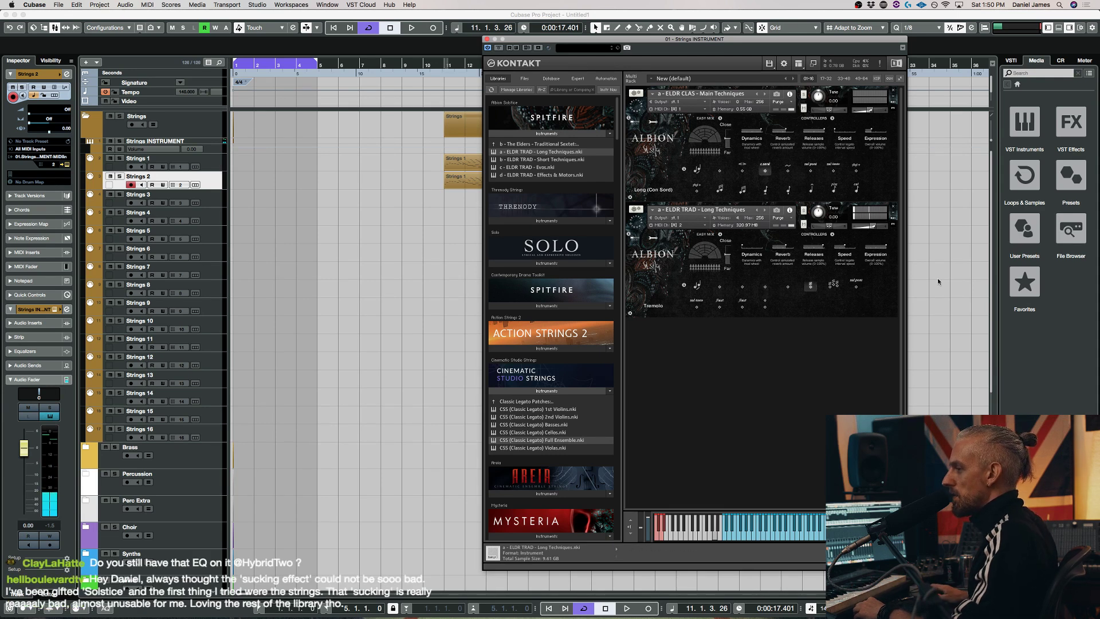
pyautogui.click(834, 286)
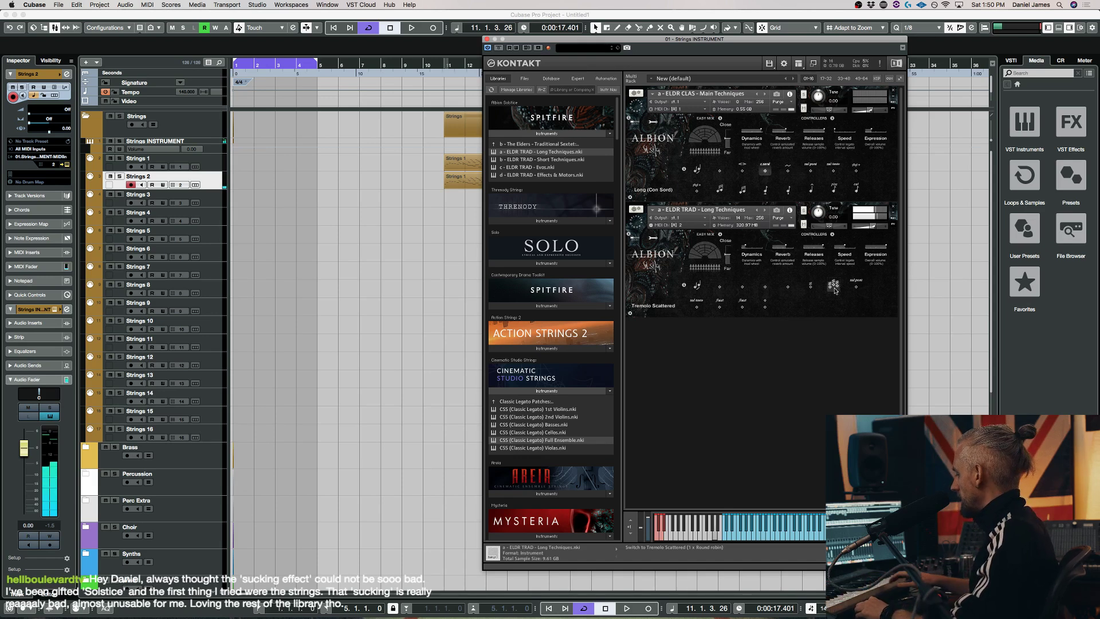
# Switch the Main Techniques patch to Legato, adjust its volume and expression while playing Strings 1, and return to Strings 2
pyautogui.click(697, 169)
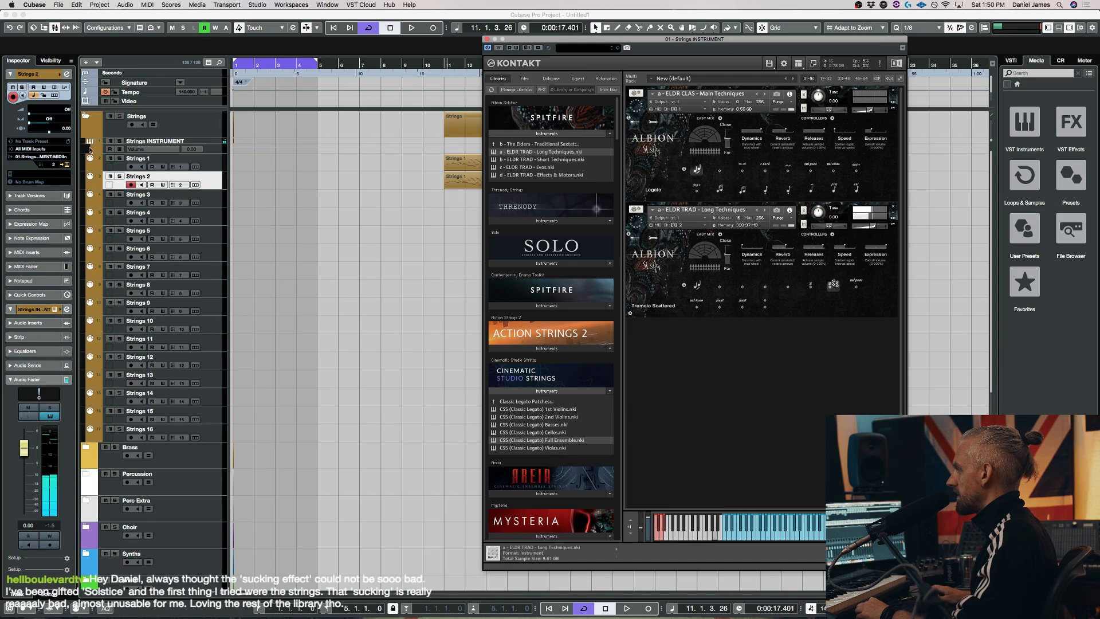
pyautogui.click(214, 164)
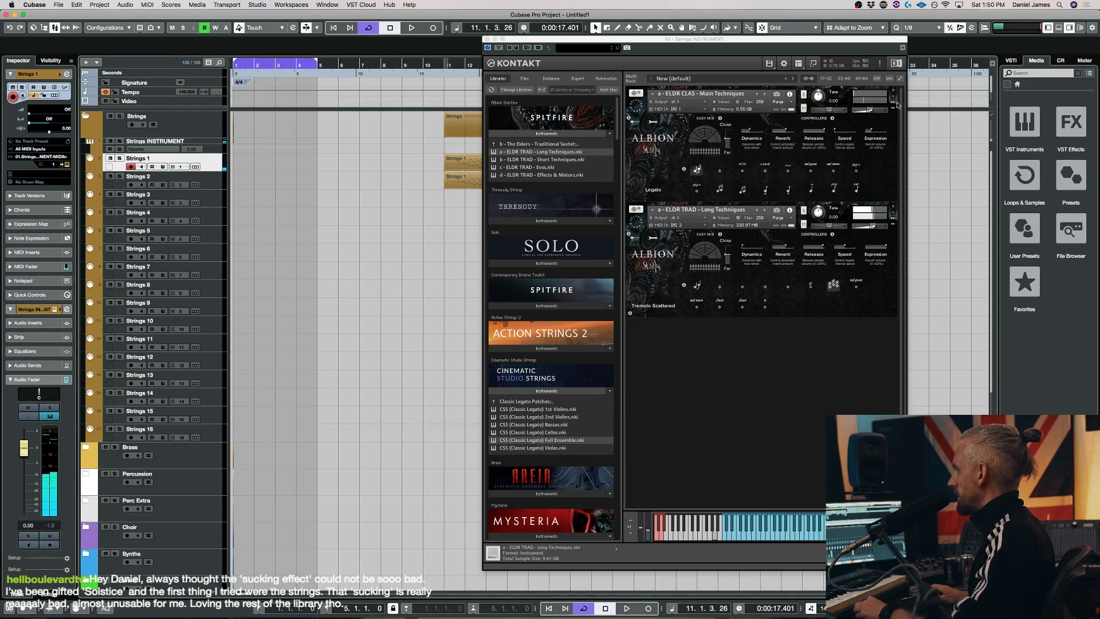
pyautogui.click(878, 111)
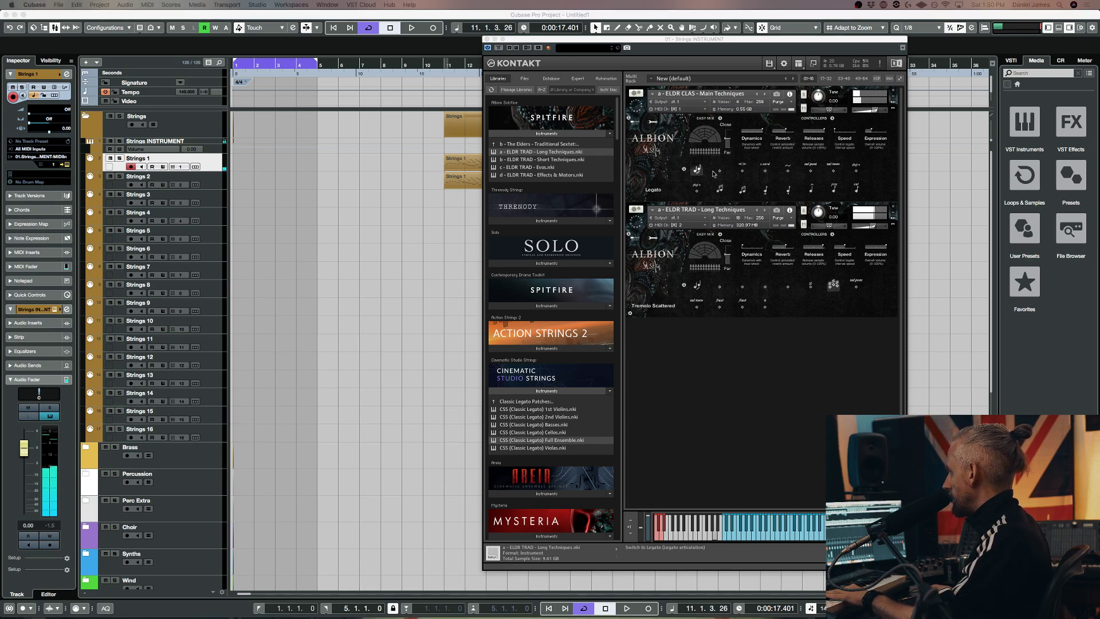
pyautogui.click(876, 131)
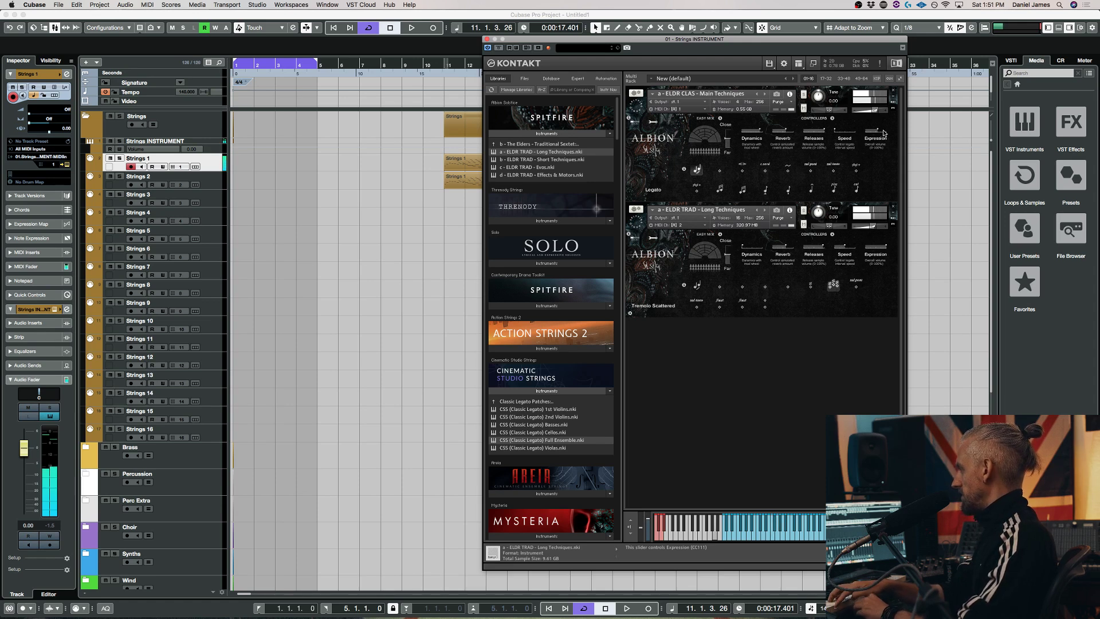
pyautogui.press('Down')
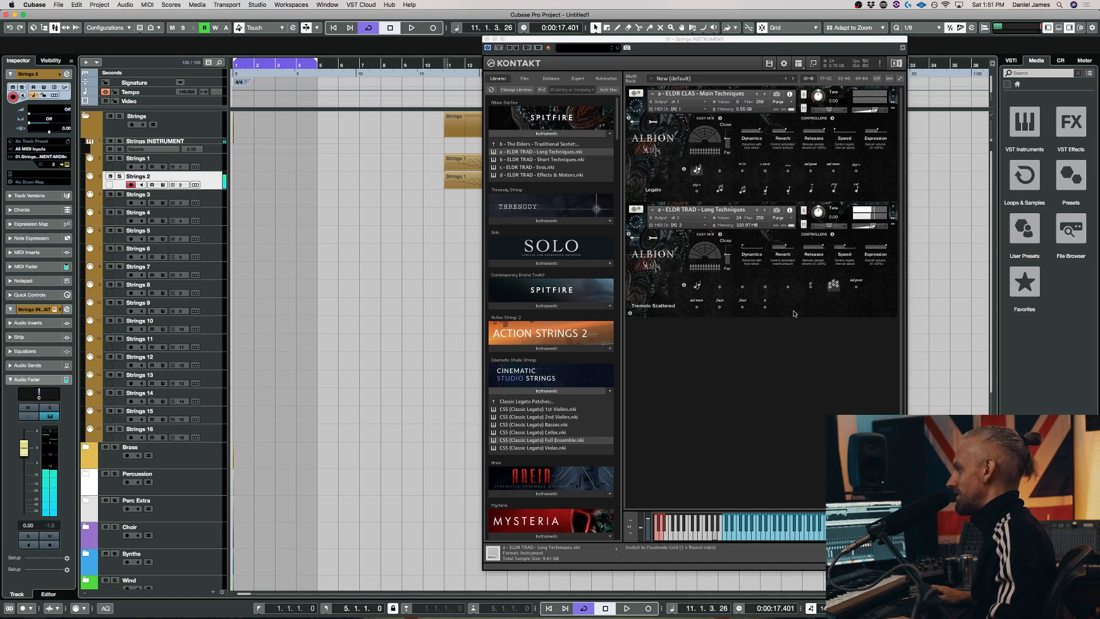
# Audition the Traditional Sextet patch's Sul Ponticello, Sul Tasto and Flautando Cold articulations
pyautogui.click(855, 286)
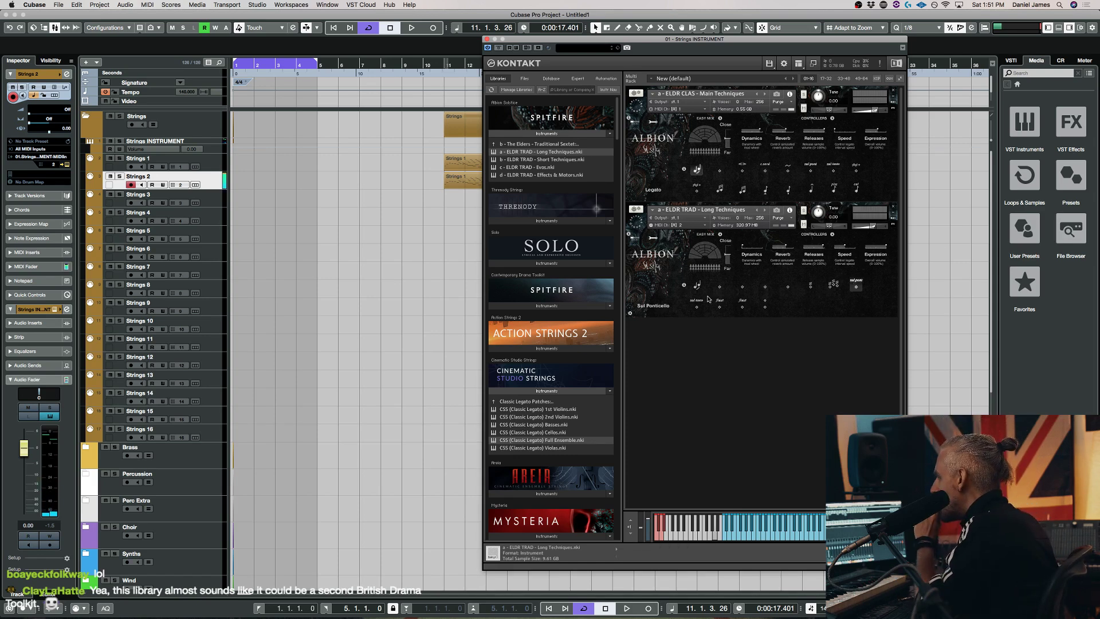
pyautogui.click(698, 303)
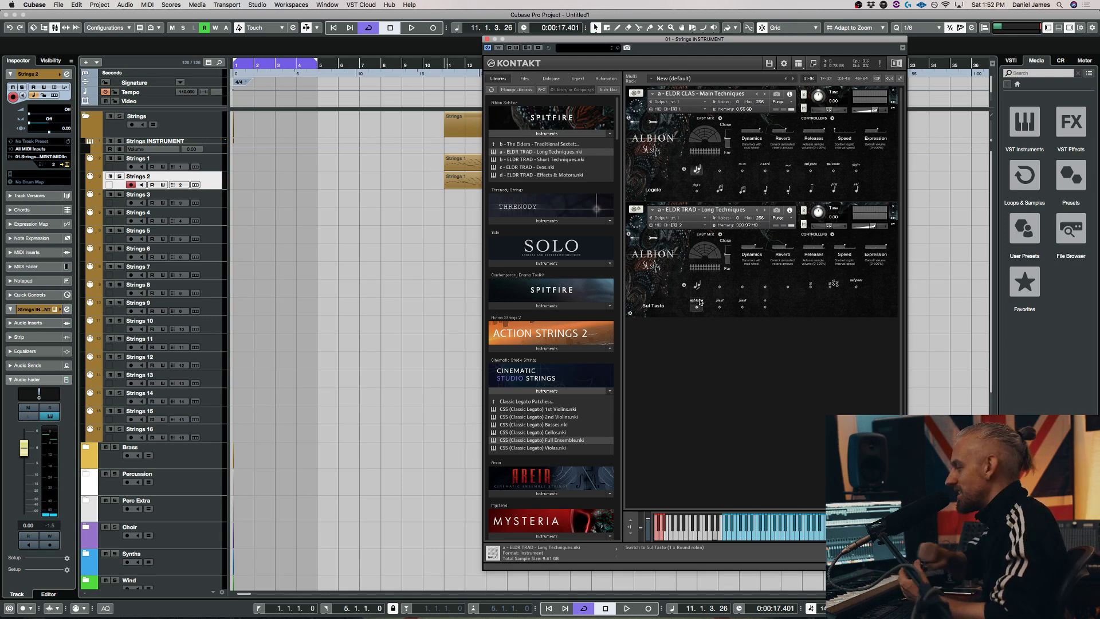
pyautogui.click(718, 302)
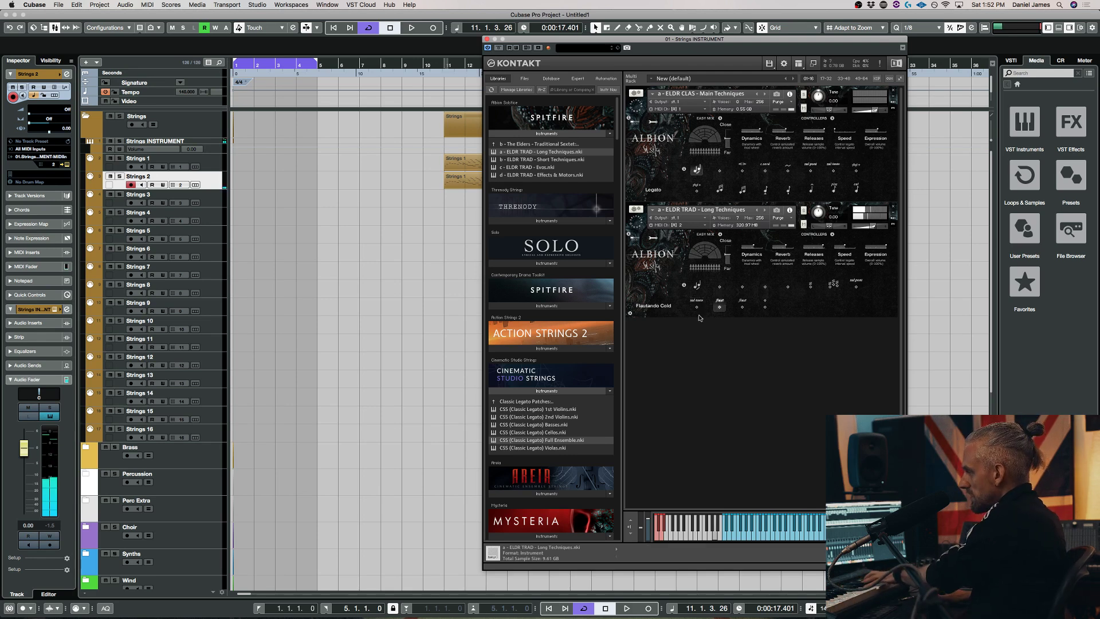
# Load CSS (Classic Legato) Full Ensemble and compare it on Strings 3 with the Strings 2 patch, switching it to Sustain
pyautogui.doubleClick(573, 440)
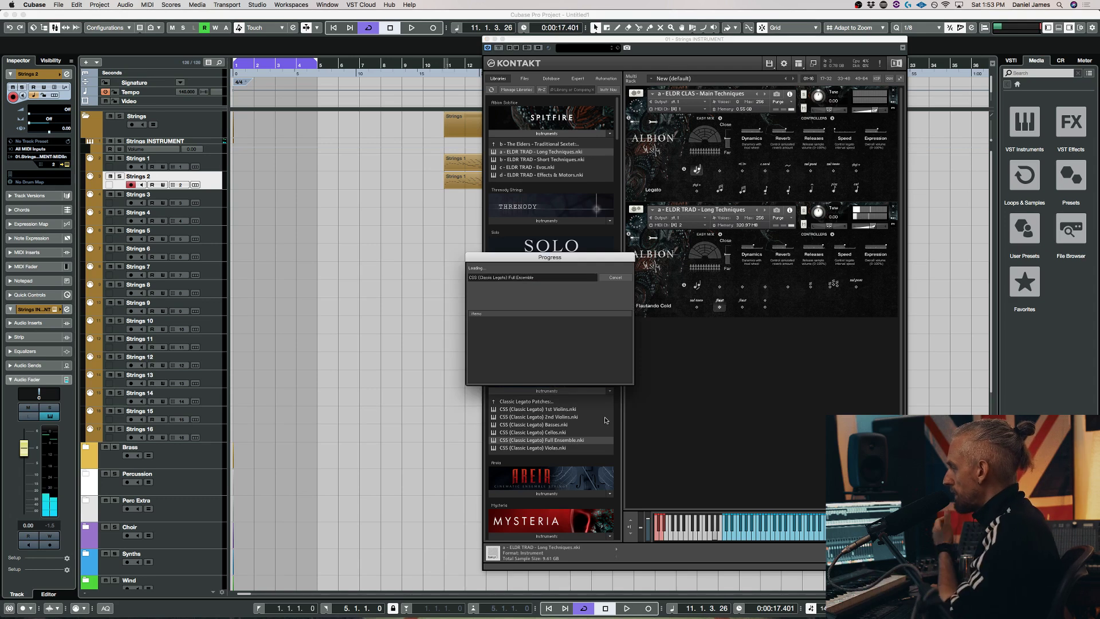
pyautogui.click(786, 442)
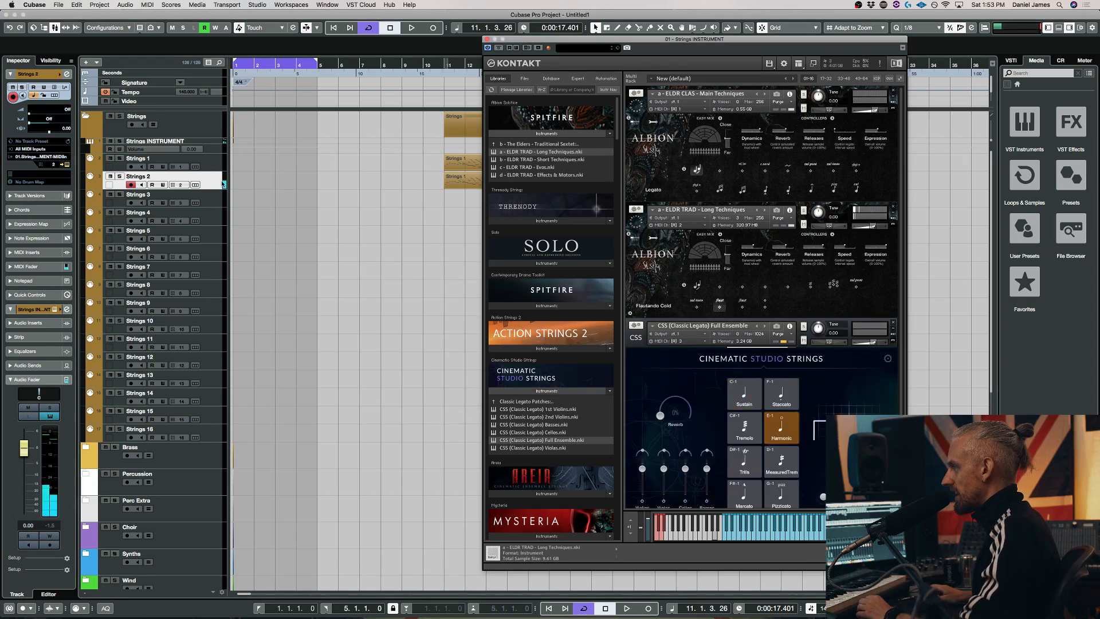
pyautogui.click(216, 202)
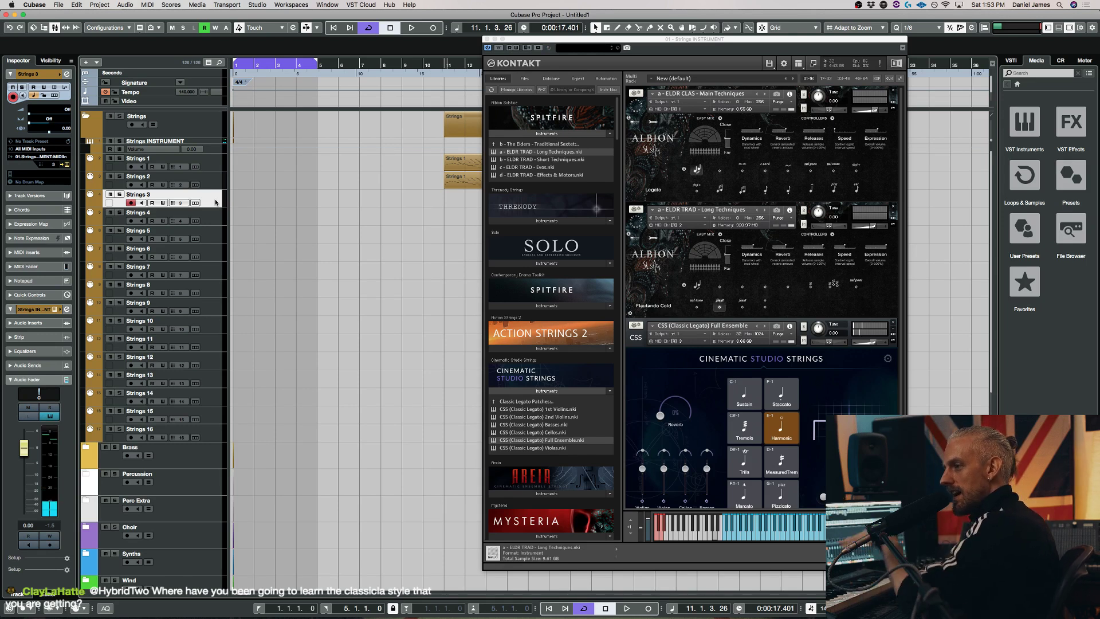
pyautogui.click(211, 188)
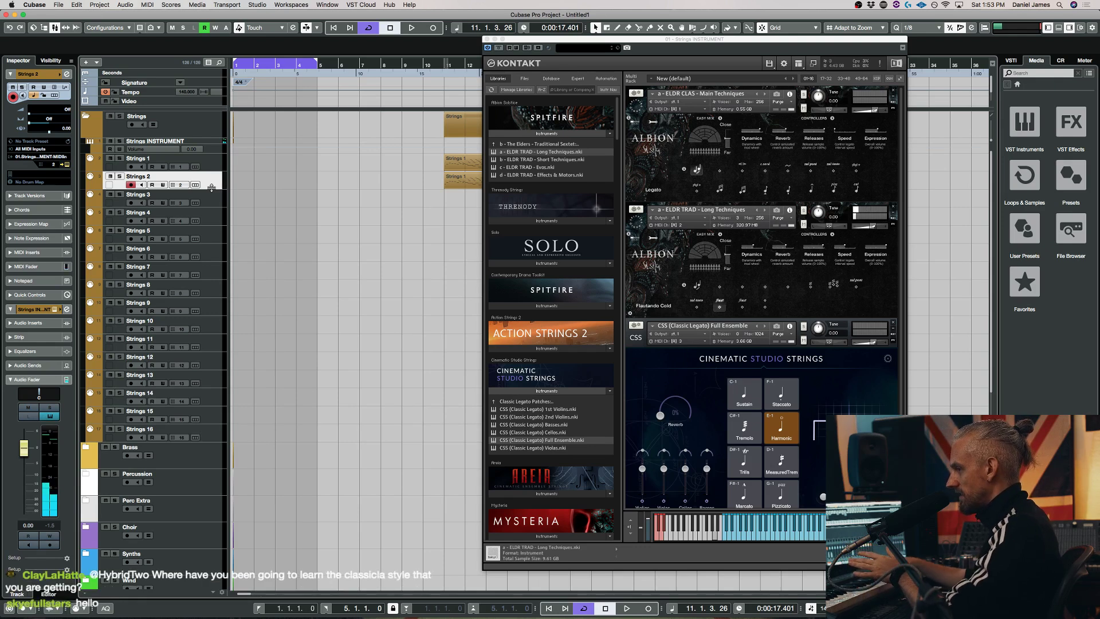
pyautogui.click(215, 201)
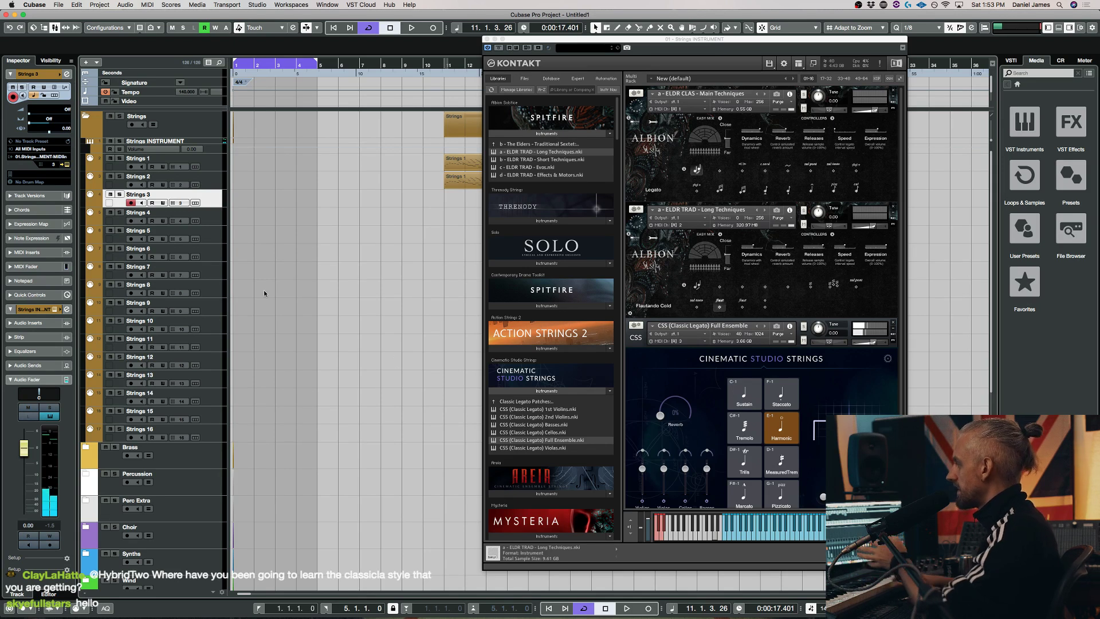
pyautogui.click(741, 407)
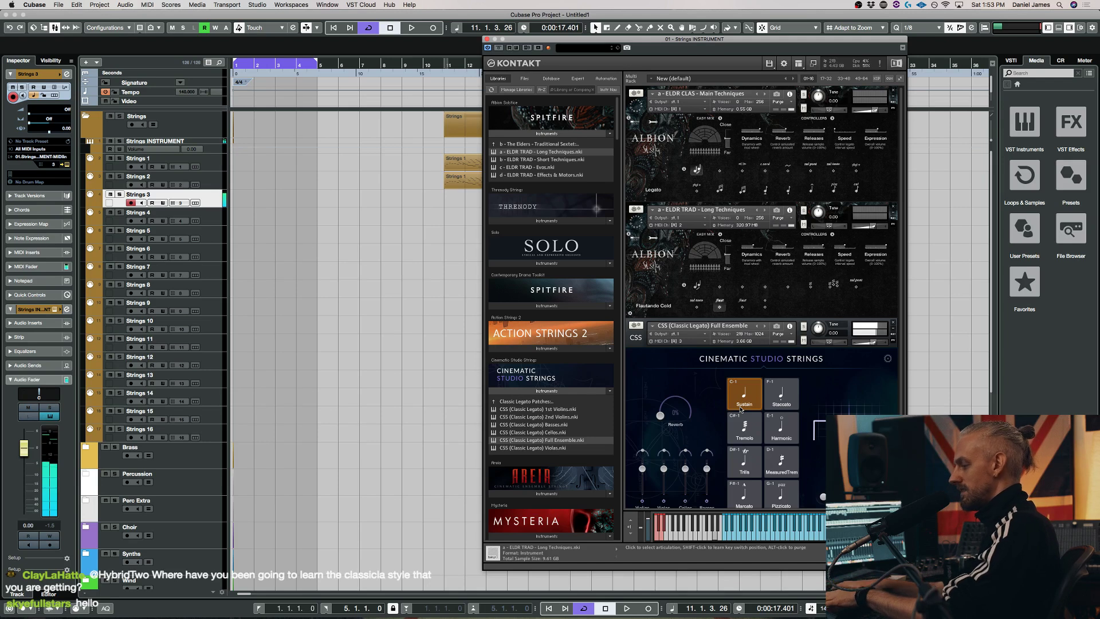
# Return to the Strings 2 track and remove the CSS (Classic Legato) Full Ensemble instrument
pyautogui.click(208, 182)
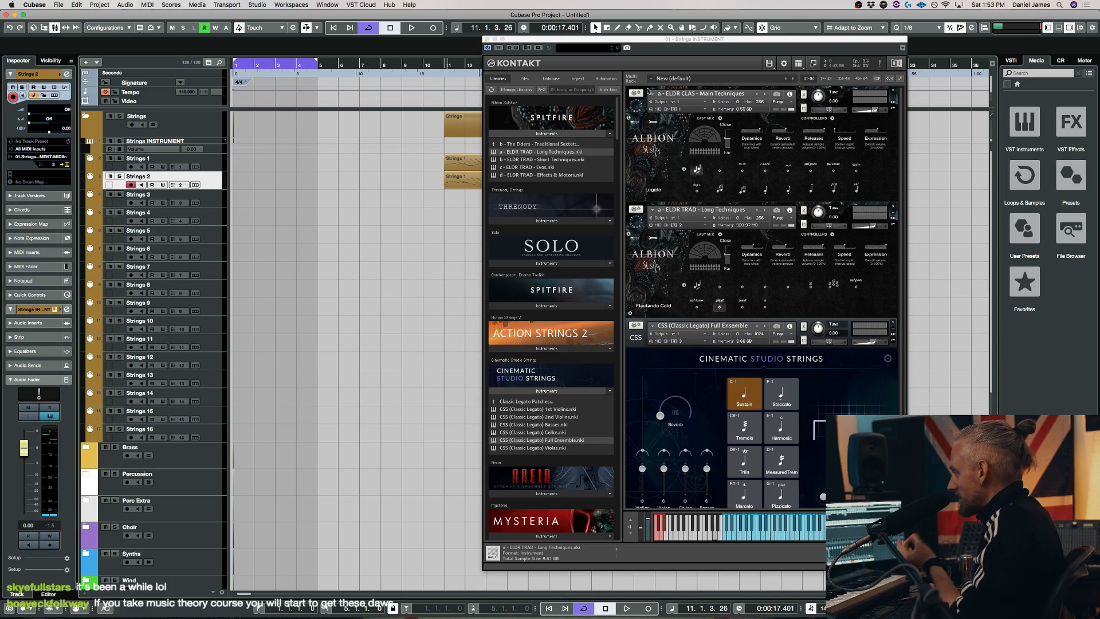
pyautogui.click(893, 323)
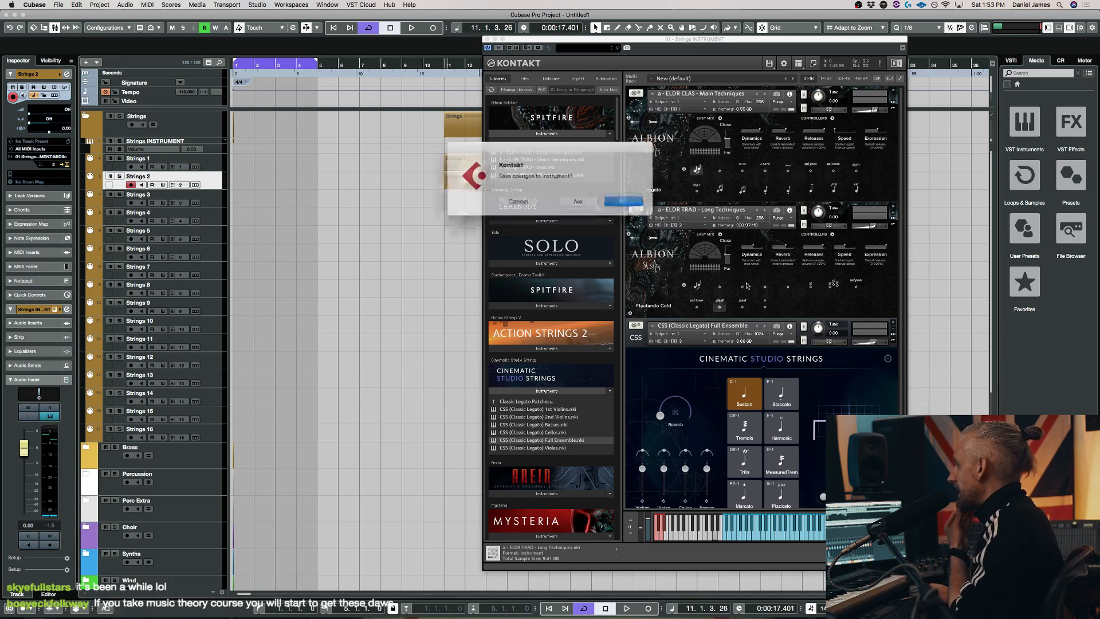
pyautogui.press('Return')
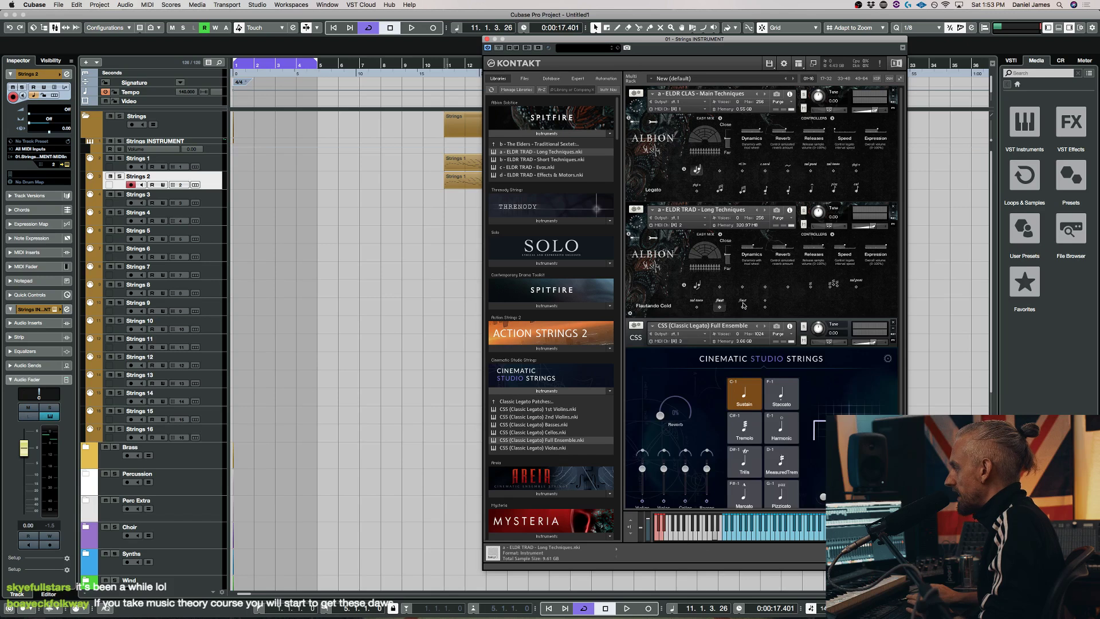
# Audition the Traditional Sextet patch's Flautando Warm and Harmonics articulations, showing its advanced settings view
pyautogui.click(743, 304)
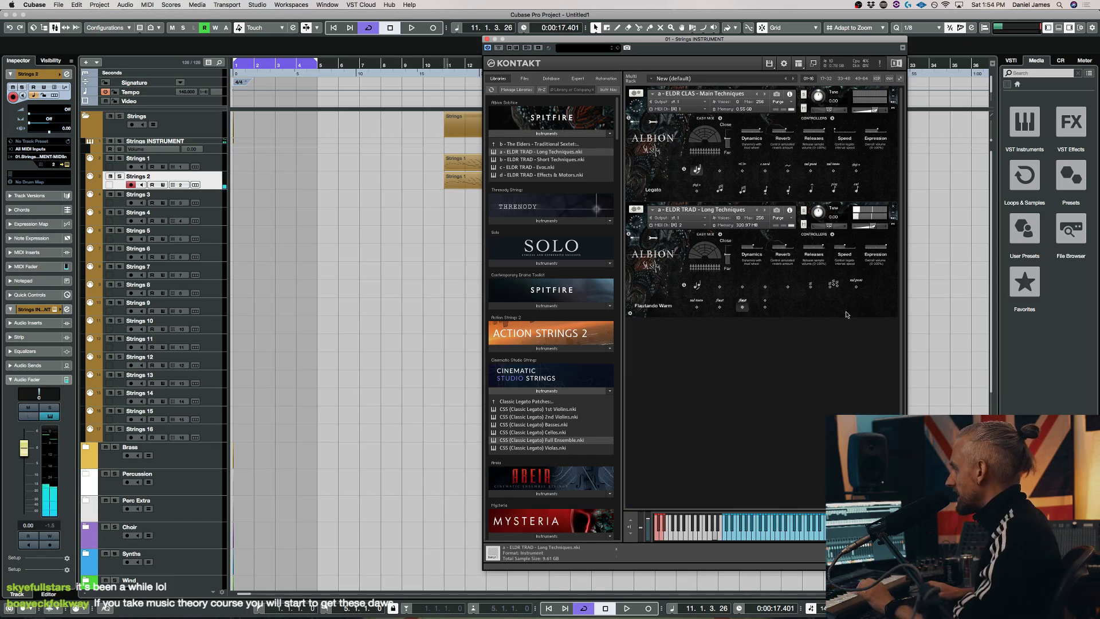
pyautogui.click(652, 238)
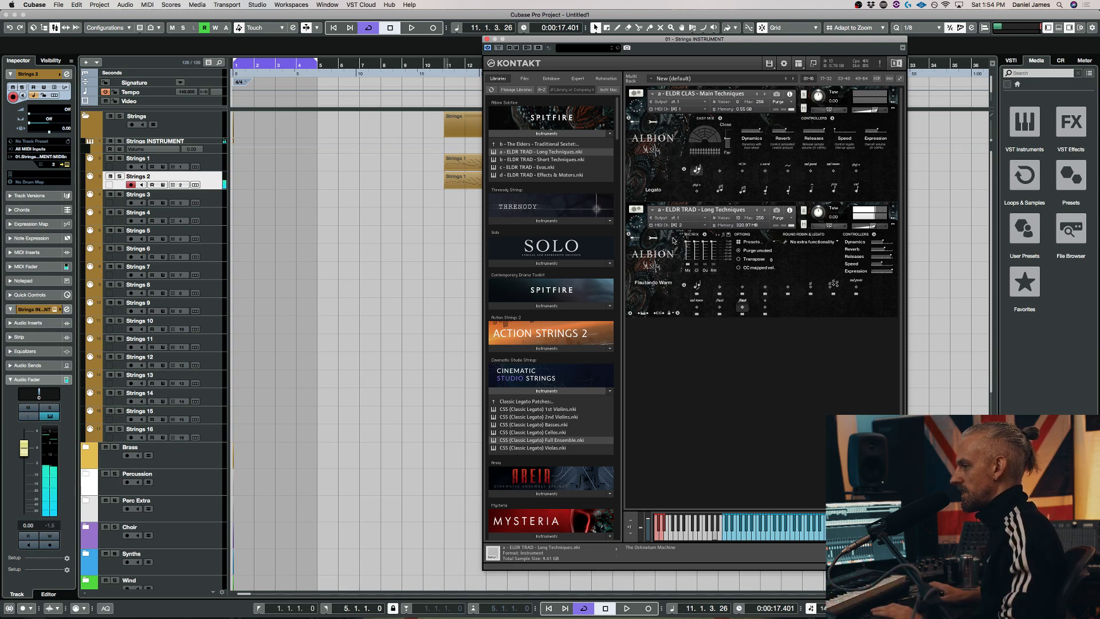
pyautogui.click(766, 304)
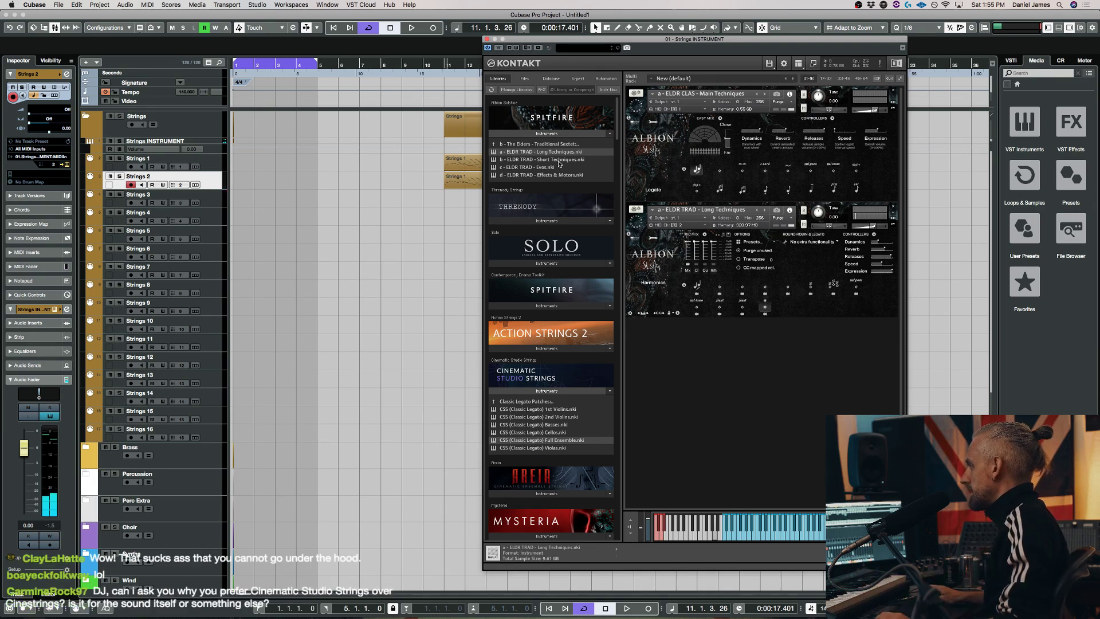
# Replace the Traditional Sextet Long Techniques instrument with c - ELDR TRAD - Evos, discarding its changes
pyautogui.moveTo(559, 167); pyautogui.dragTo(709, 243)
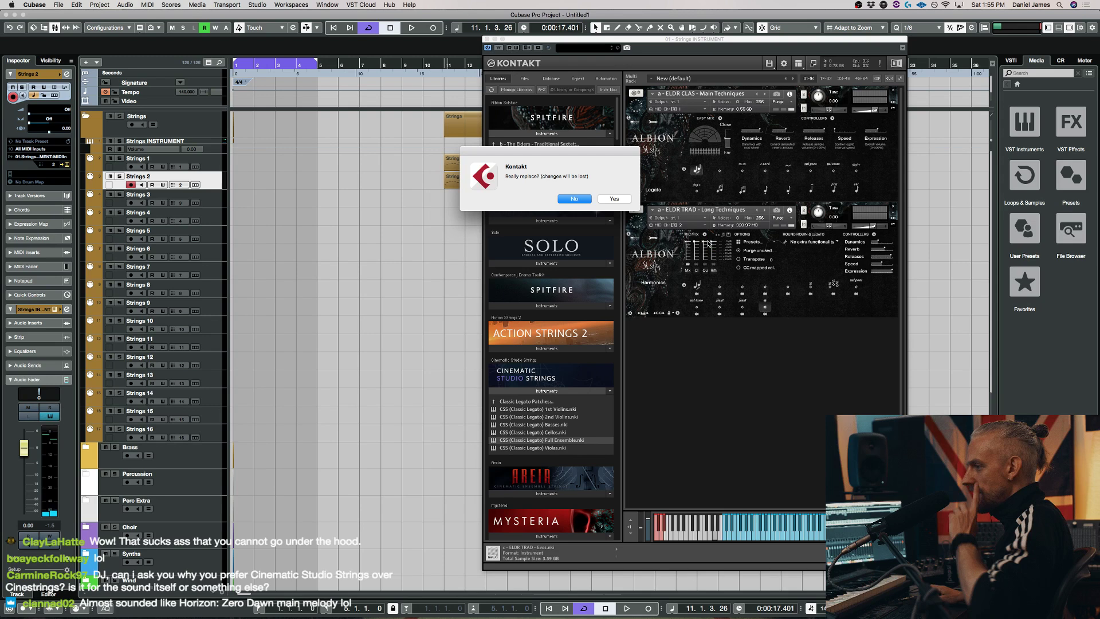
pyautogui.click(625, 199)
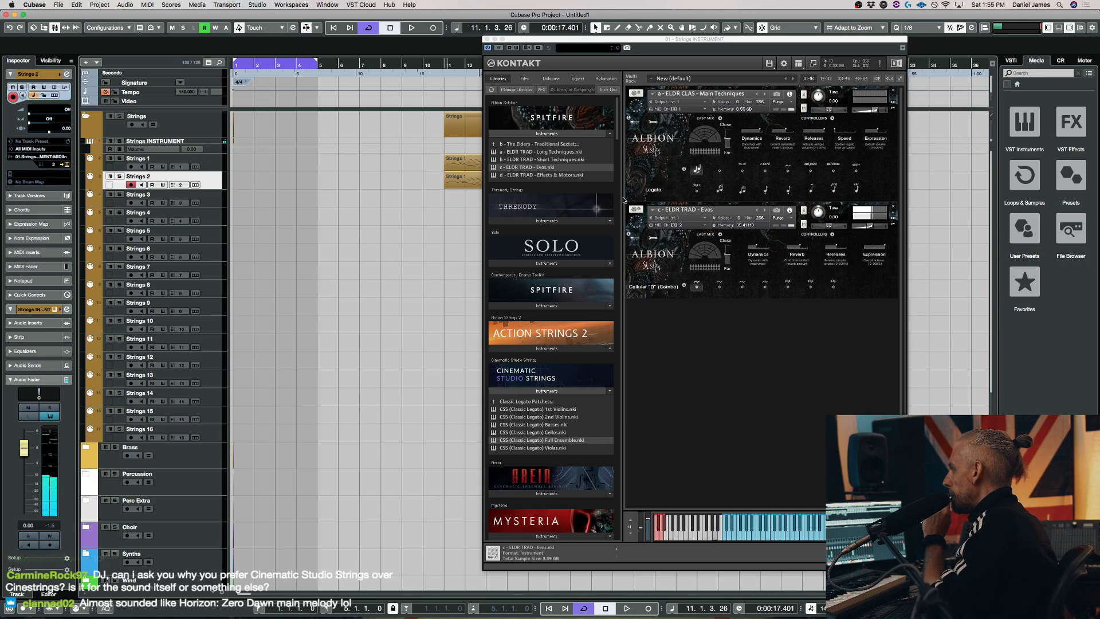
# Compare the Strings 1 and Strings 2 tracks, and switch the ELDR CLAS Main Techniques patch to the Sul Pont articulation
pyautogui.click(207, 161)
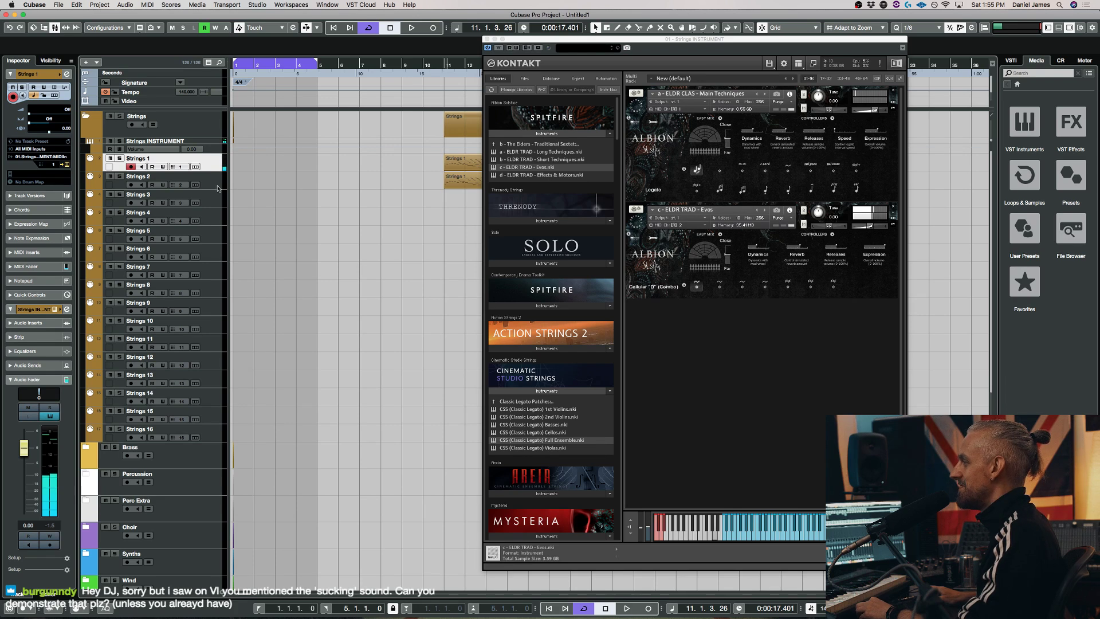
pyautogui.click(218, 185)
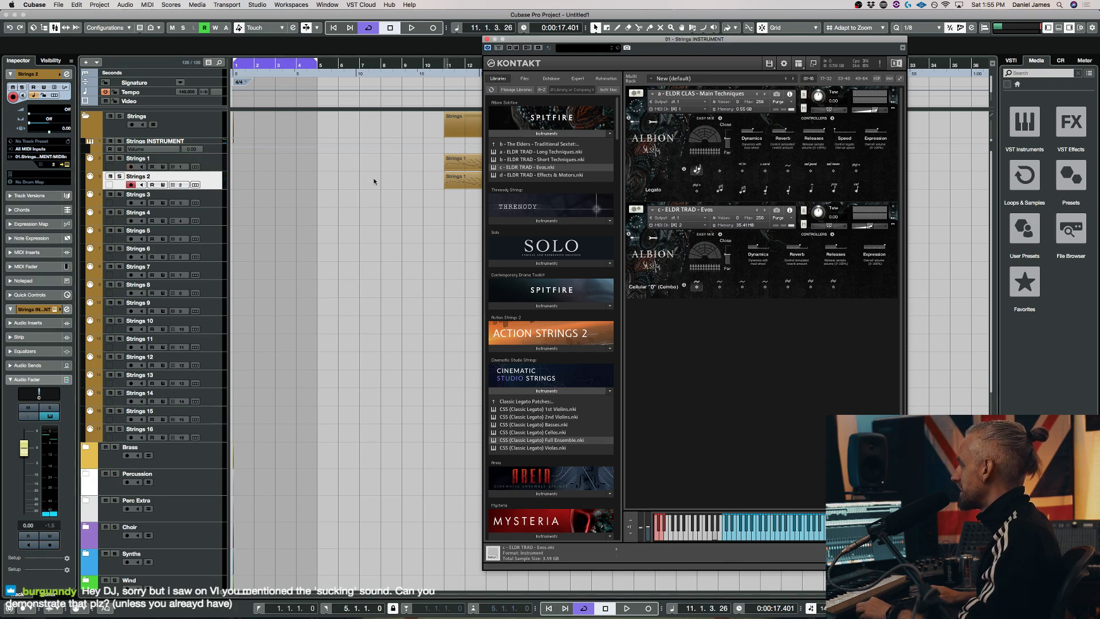
pyautogui.press('Up')
pyautogui.click(812, 165)
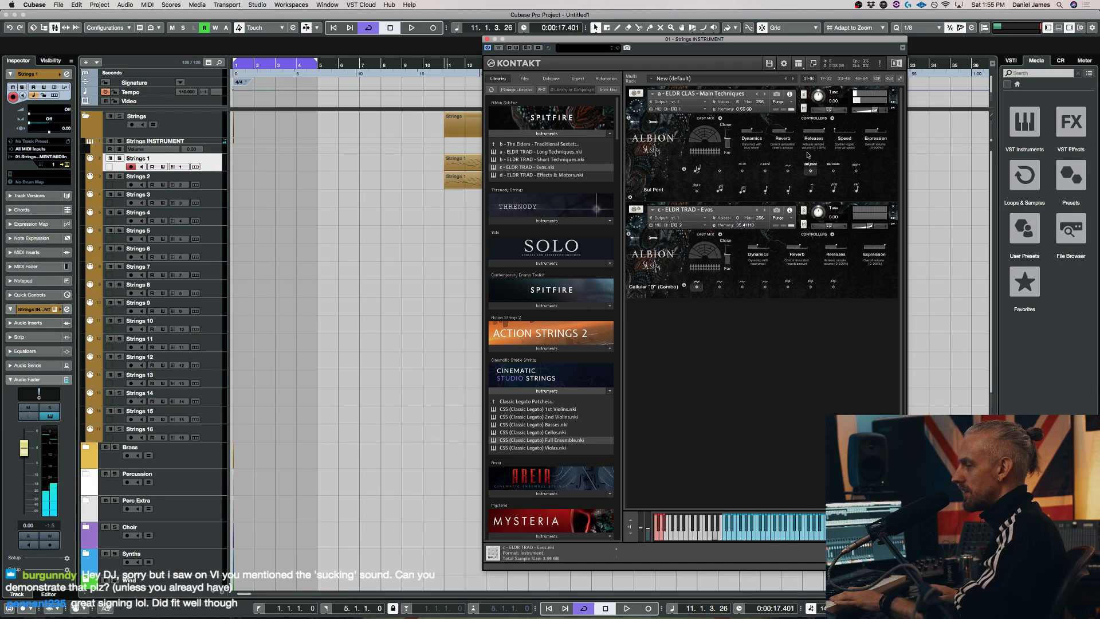
# Load the CSS (Classic Legato) Full Ensemble patch and compare it on Strings 3 with the patch on Strings 1
pyautogui.doubleClick(580, 441)
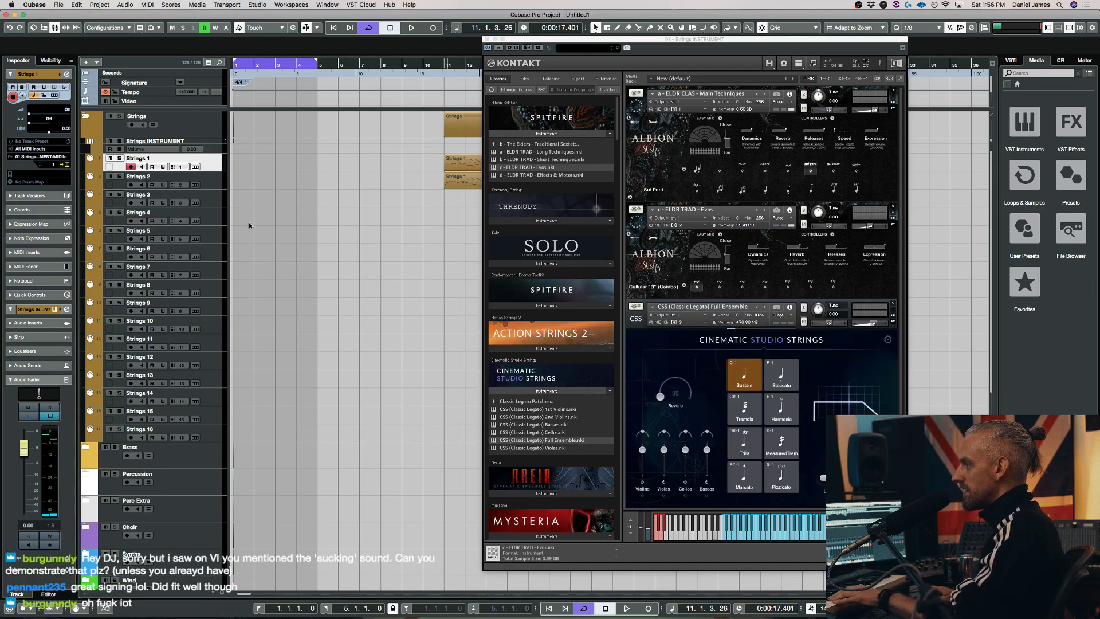
pyautogui.click(218, 197)
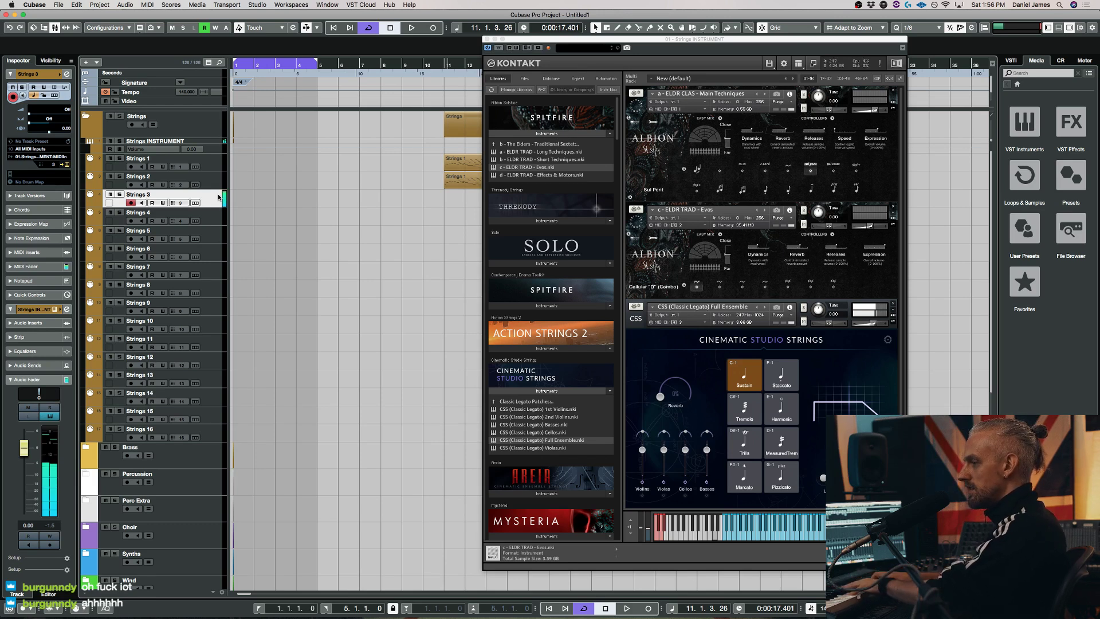
pyautogui.click(205, 170)
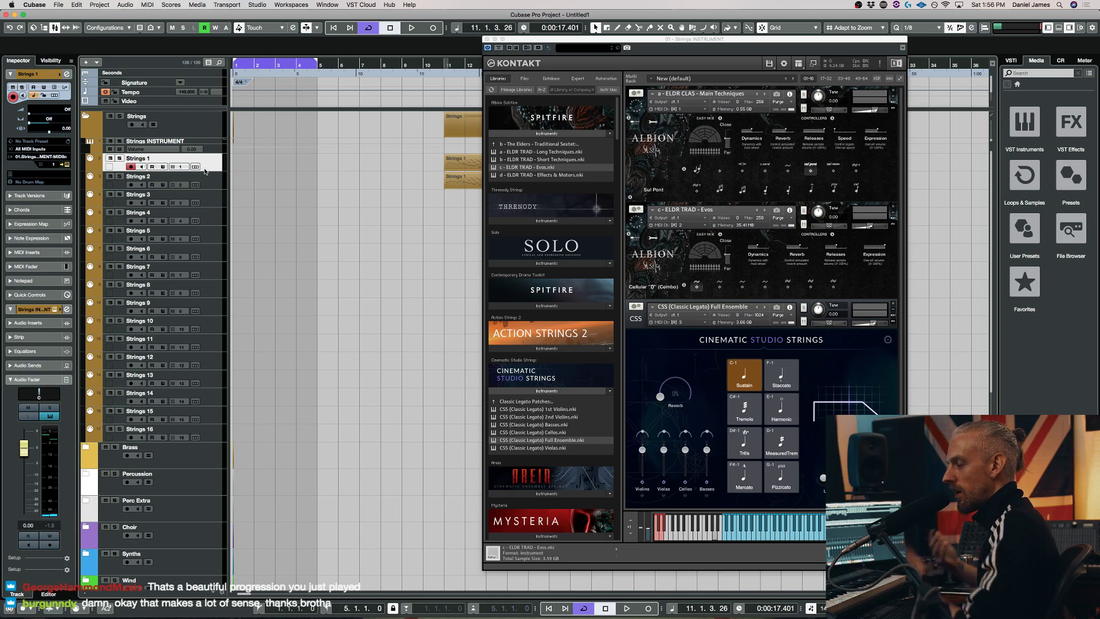
# Return to the Strings 3 track and remove the CSS (Classic Legato) Full Ensemble patch from the rack
pyautogui.click(210, 200)
pyautogui.click(893, 303)
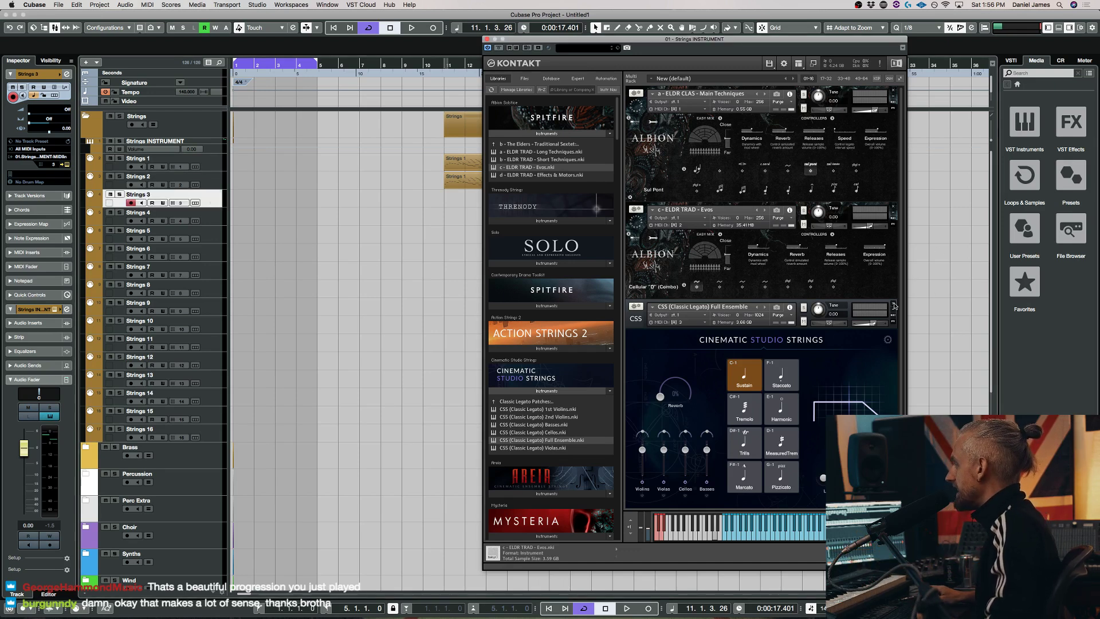
pyautogui.click(569, 200)
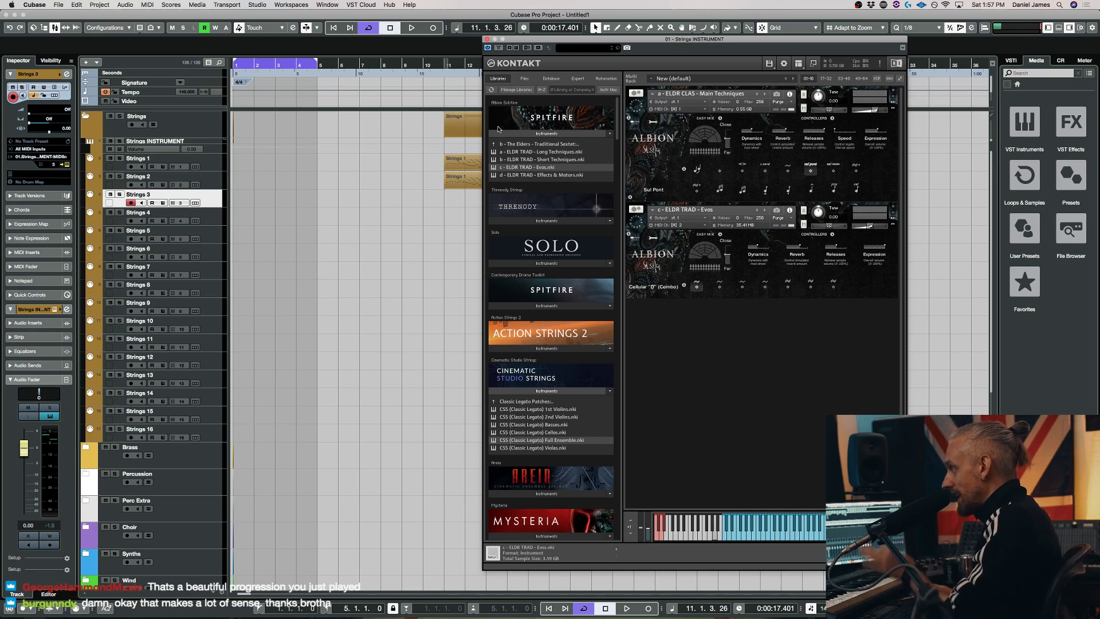
# Load the ELDR BASS - Main Techniques patch from The Elders Bass folder for the Strings 3 track
pyautogui.click(526, 146)
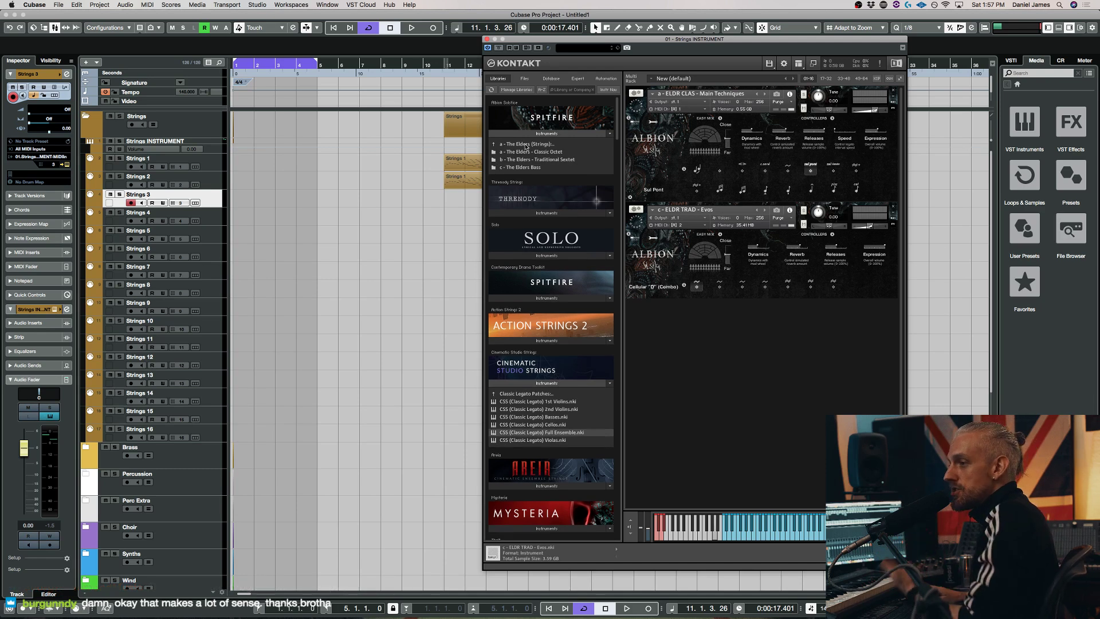
pyautogui.click(533, 167)
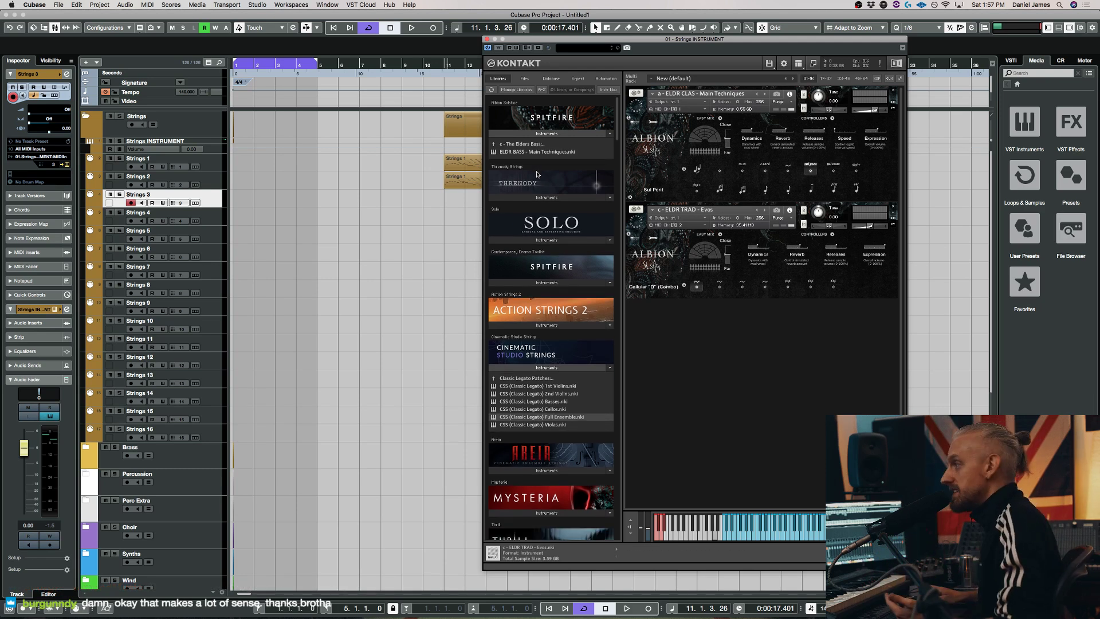
pyautogui.click(524, 156)
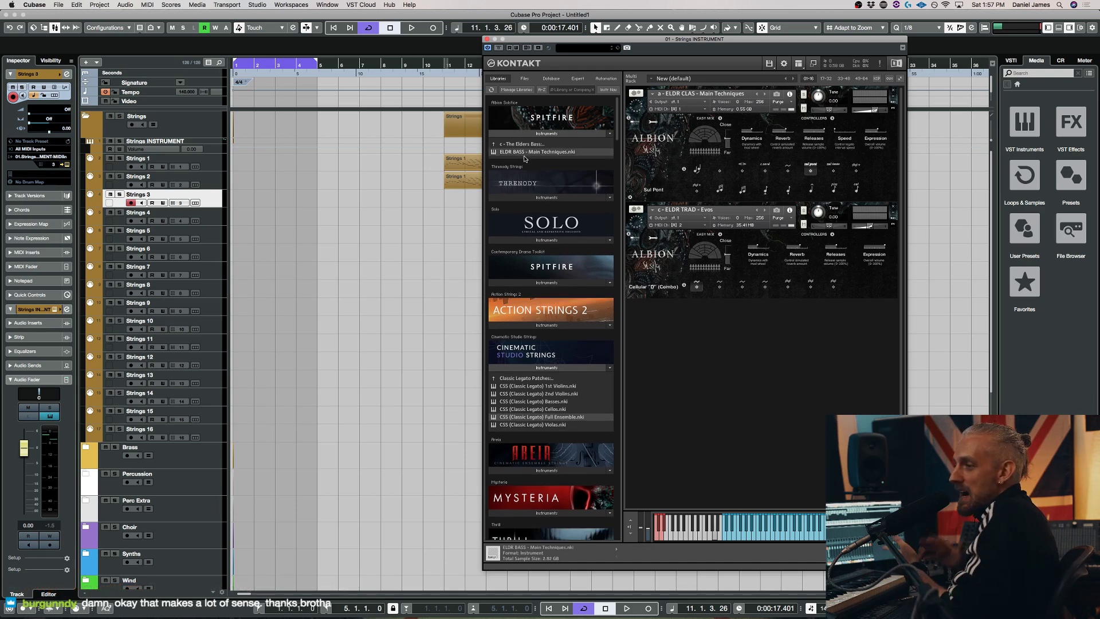
pyautogui.doubleClick(524, 158)
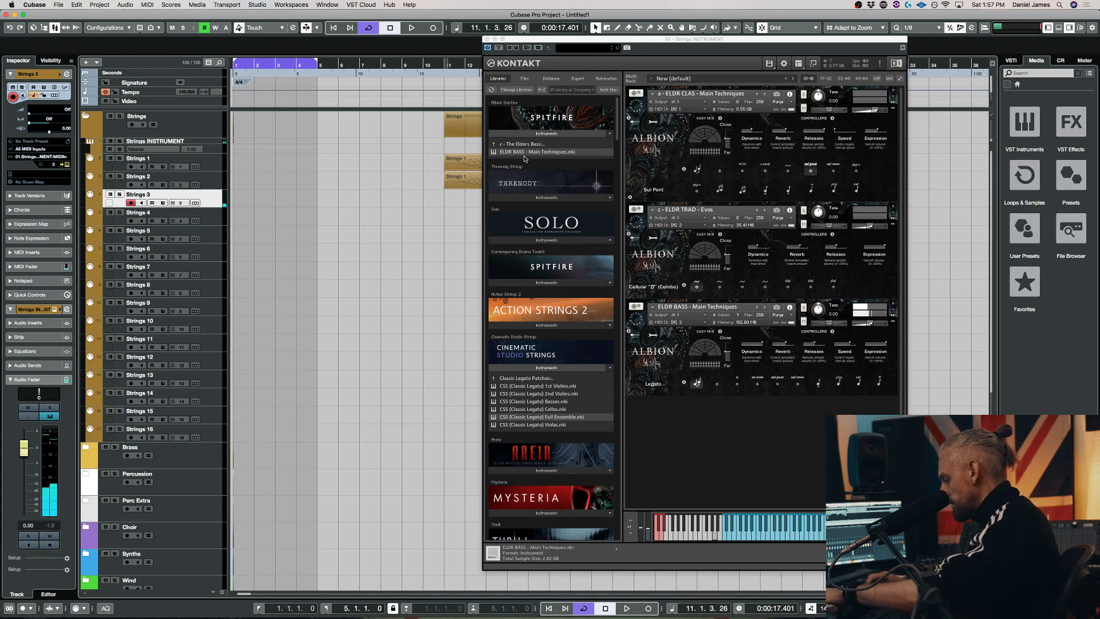
pyautogui.click(887, 330)
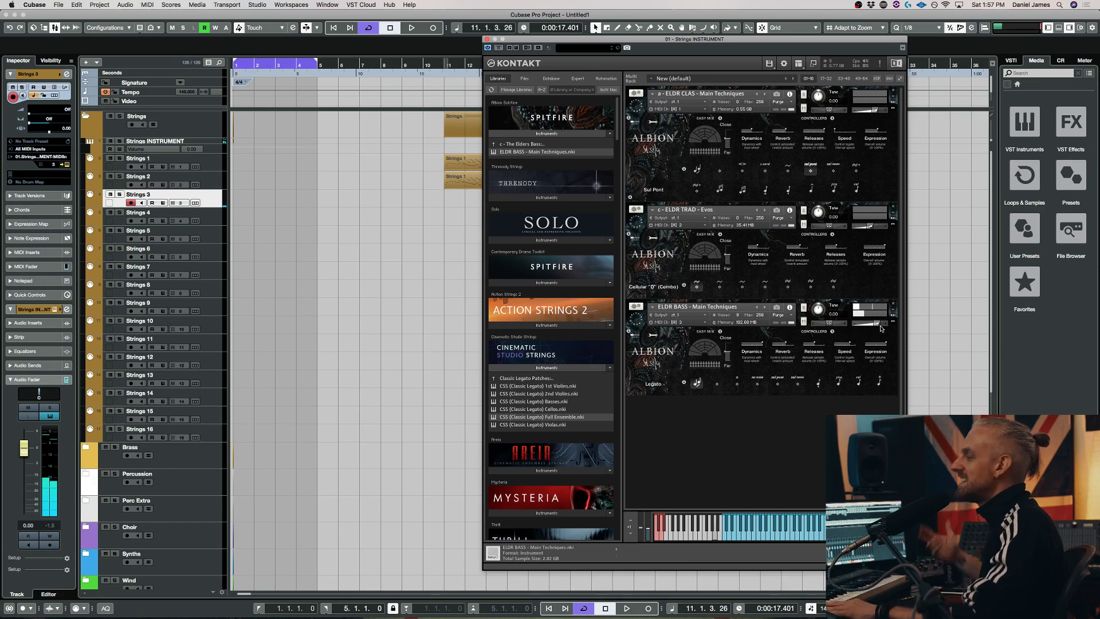
# Find the Albion I library and load its ALB VCCB Octave legato v3 patch into the rack
pyautogui.scroll(-1, 530, 318)
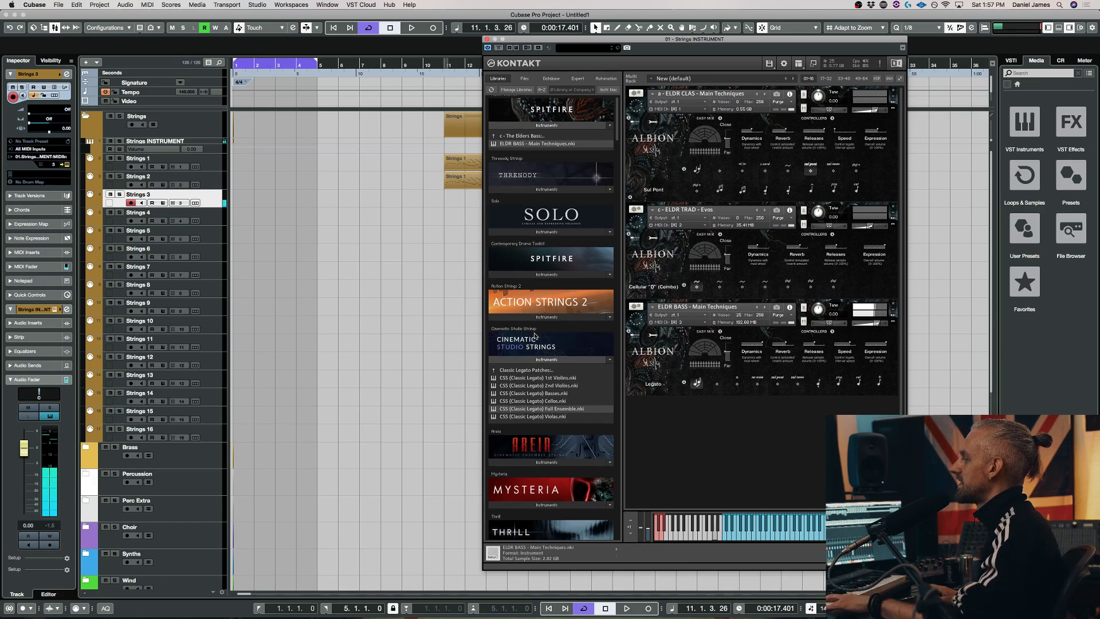
pyautogui.scroll(-6, 541, 401)
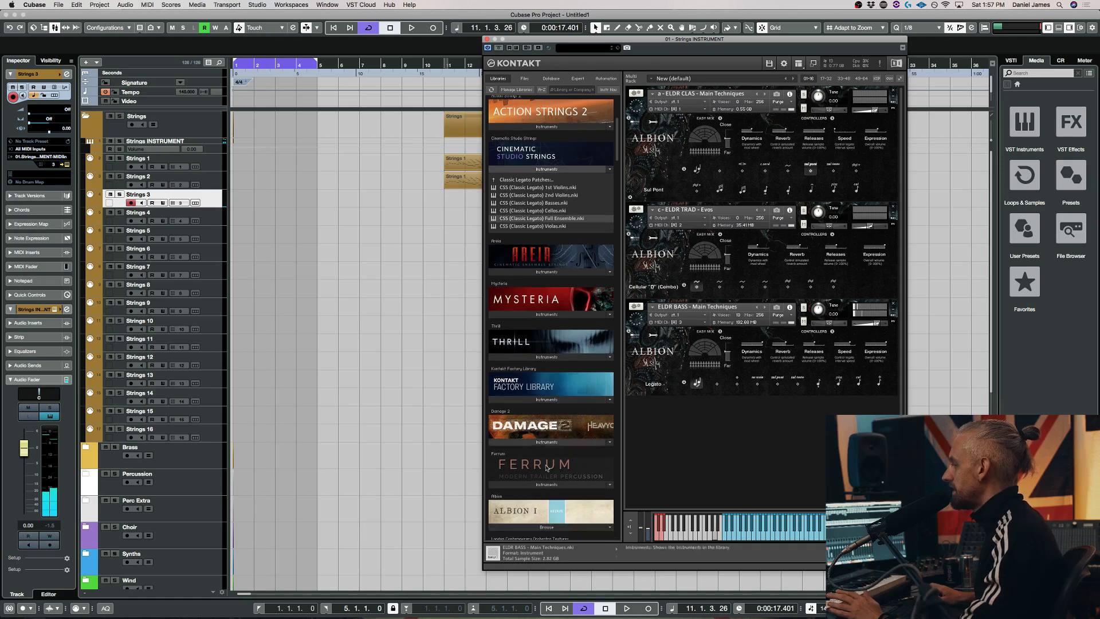
pyautogui.click(555, 526)
pyautogui.doubleClick(560, 517)
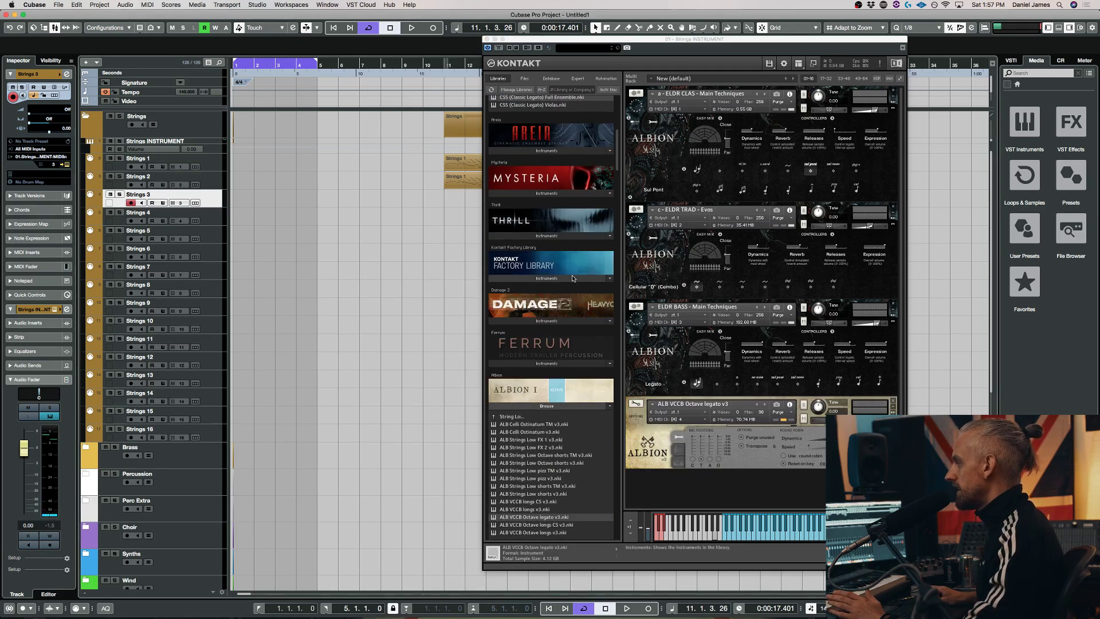
# Audition the ALB VCCB Octave legato v3 patch on the Strings 4 track and remove it from the rack
pyautogui.click(214, 221)
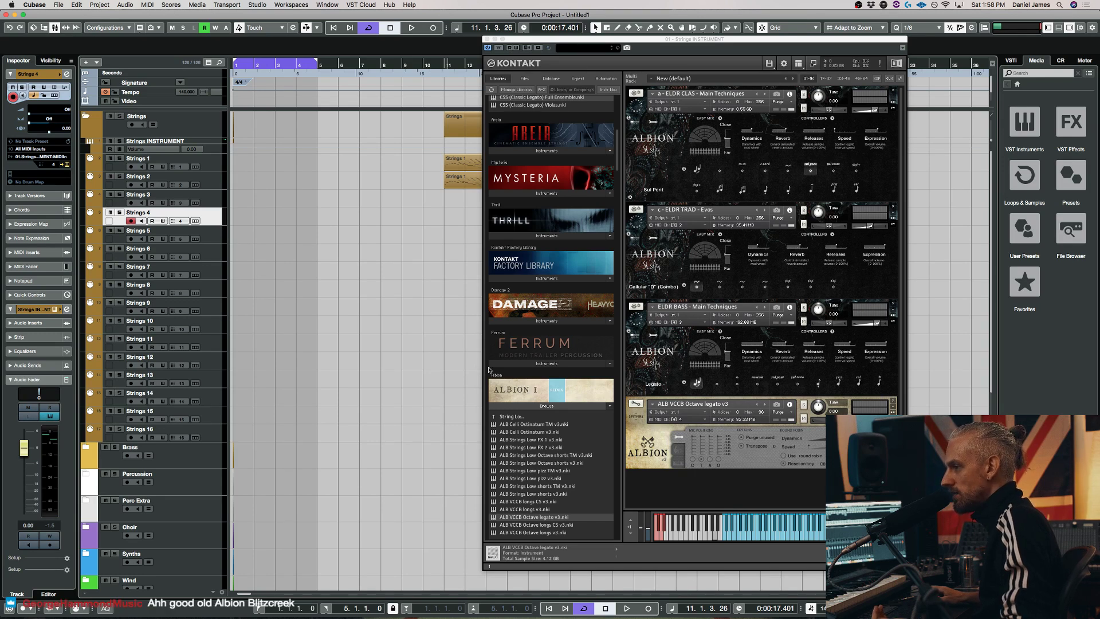
pyautogui.click(893, 402)
pyautogui.click(575, 199)
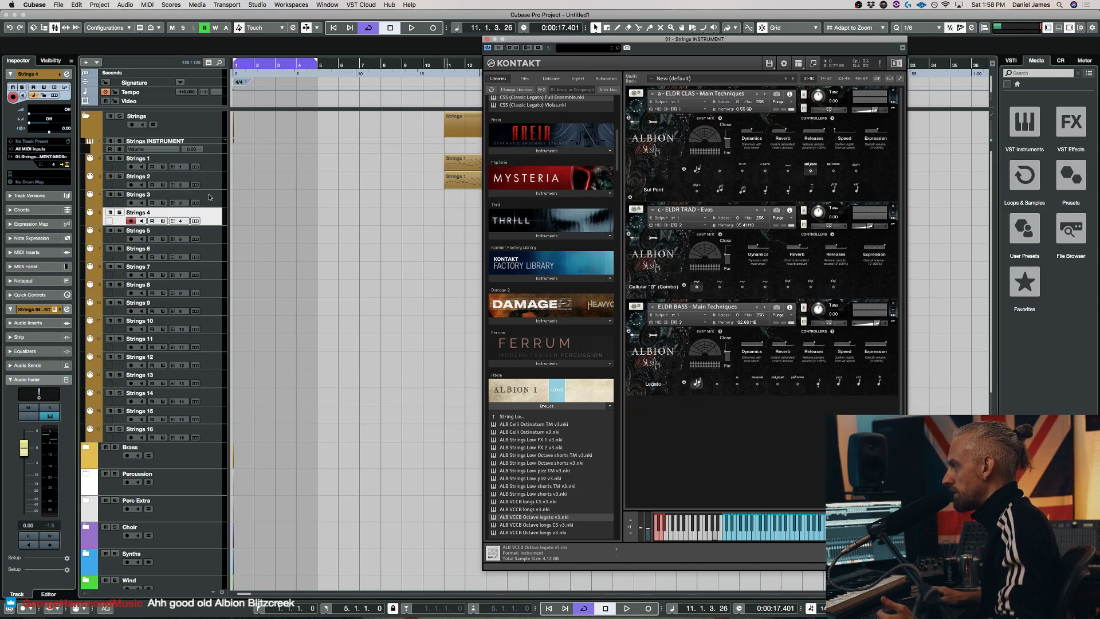
# On Strings 3, audition the ELDR BASS articulations, including Long, Harmonic and Rosin, and settle on Staccato
pyautogui.click(214, 197)
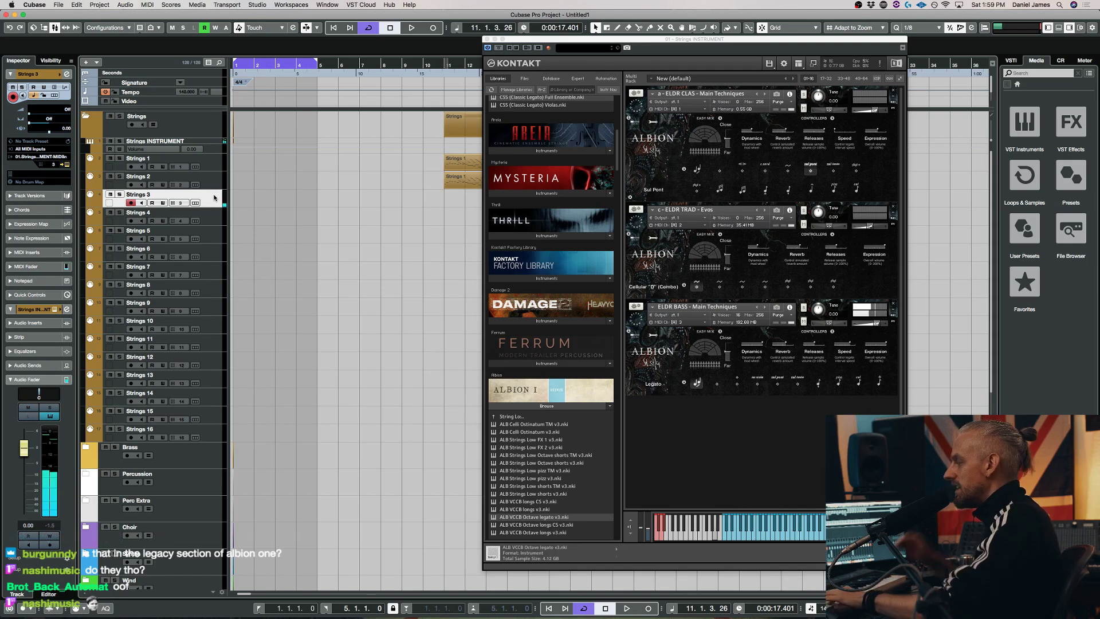
pyautogui.click(719, 383)
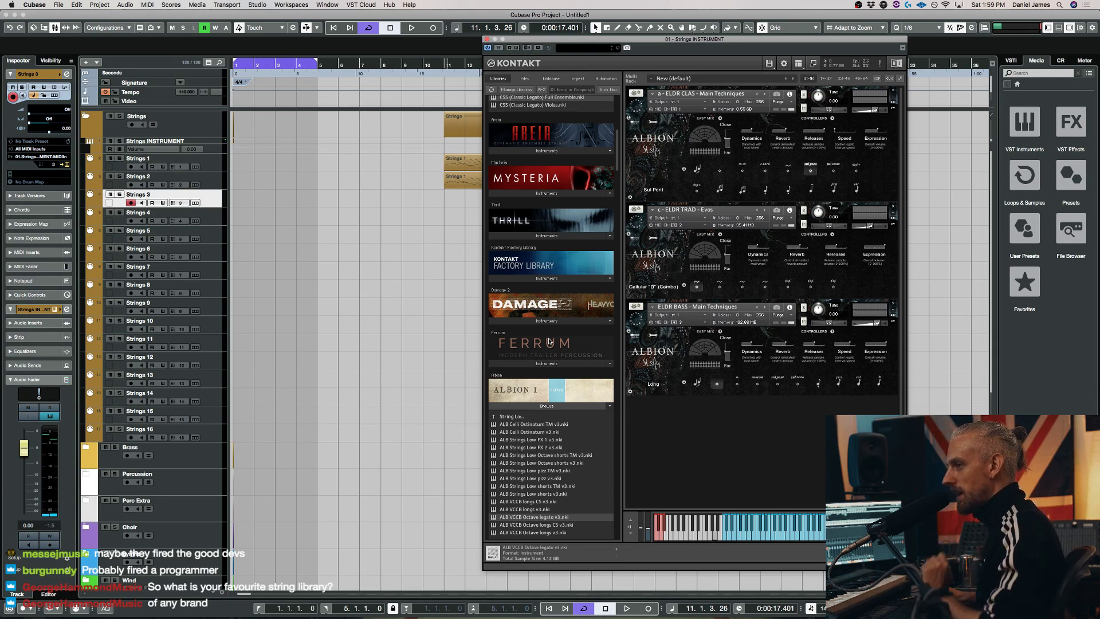
pyautogui.click(737, 381)
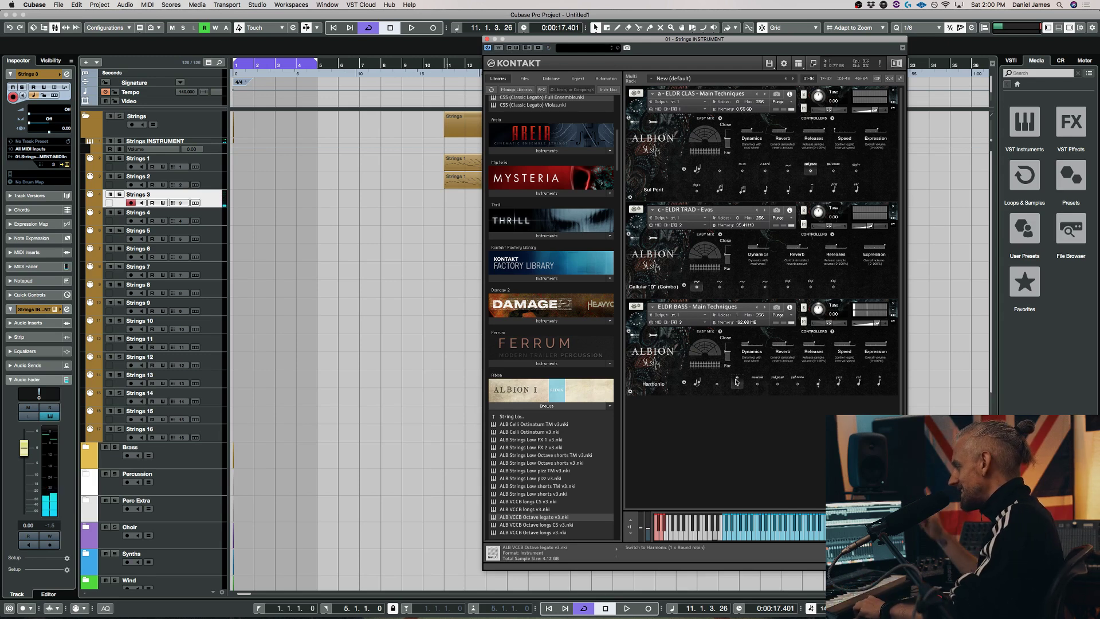
pyautogui.click(757, 383)
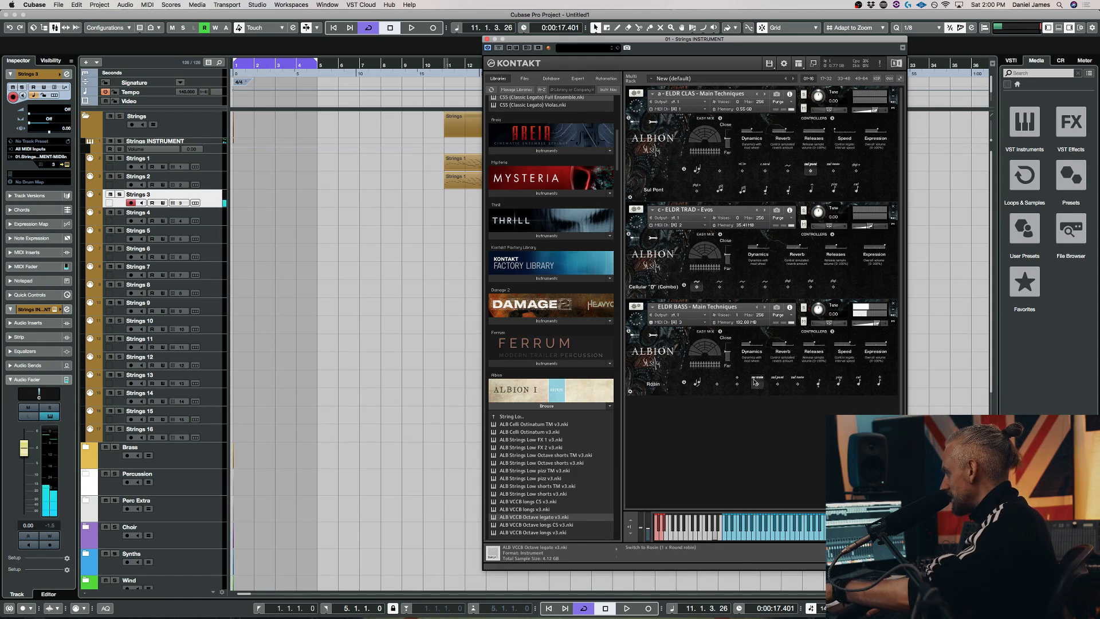
pyautogui.click(797, 382)
pyautogui.click(820, 383)
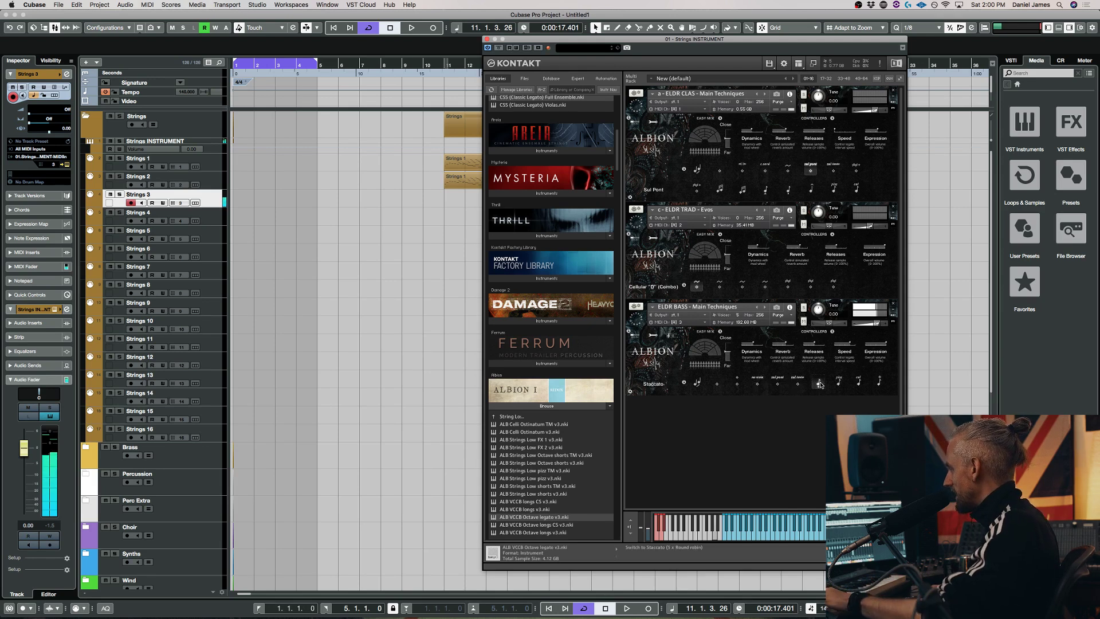
# Move the Strings 2 part from bar 11 to bar 1 of Strings 3, and try its notes an octave lower during playback
pyautogui.moveTo(451, 181); pyautogui.dragTo(241, 208)
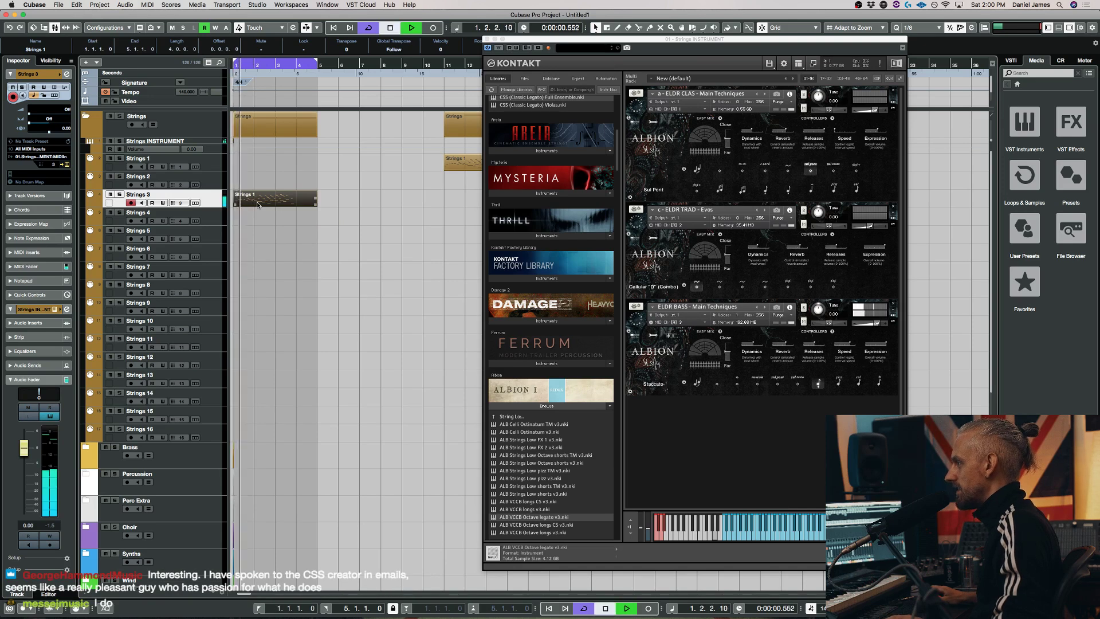
pyautogui.doubleClick(256, 201)
pyautogui.hotkey('shift', 'Down')
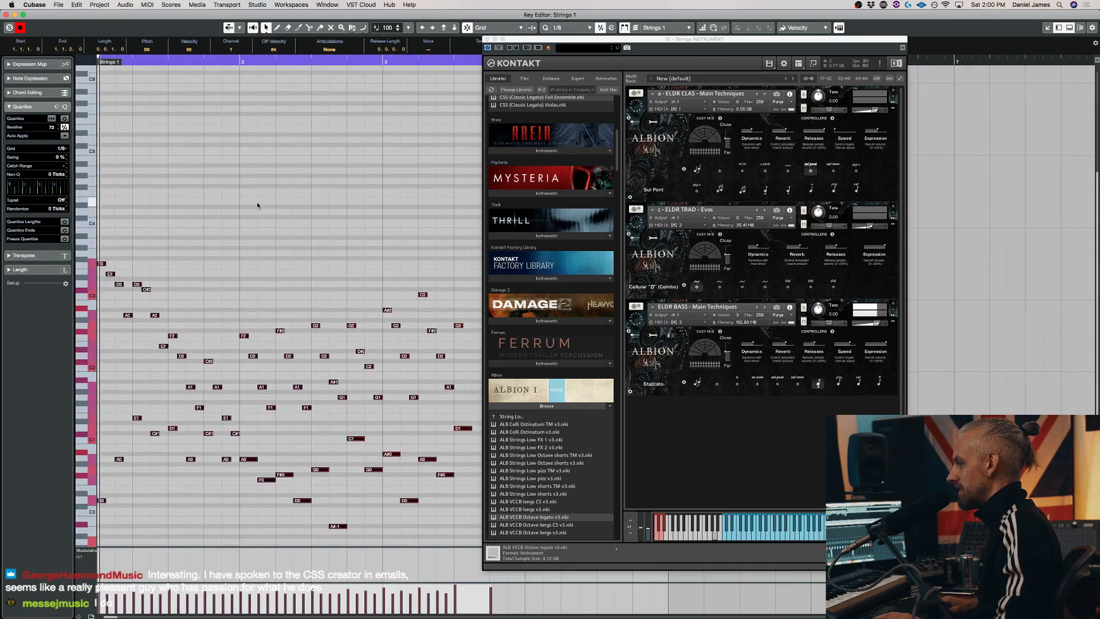
pyautogui.press('space')
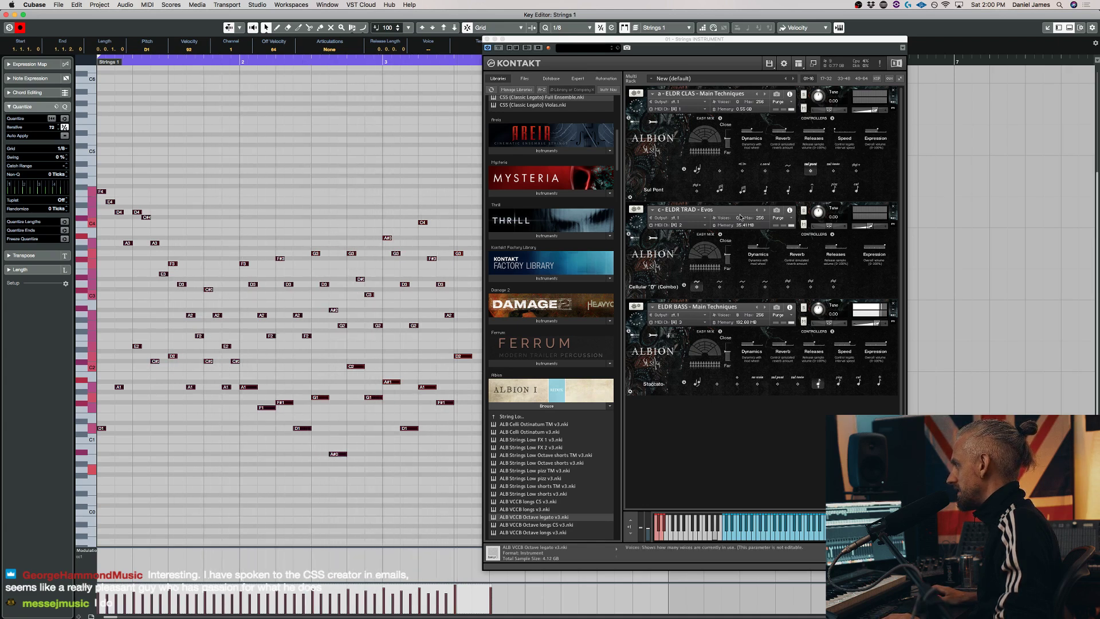
# Set the ELDR CLAS patch to Spiccato and replace the ELDR TRAD - Evos patch with b - ELDR TRAD - Short Techniques
pyautogui.click(766, 189)
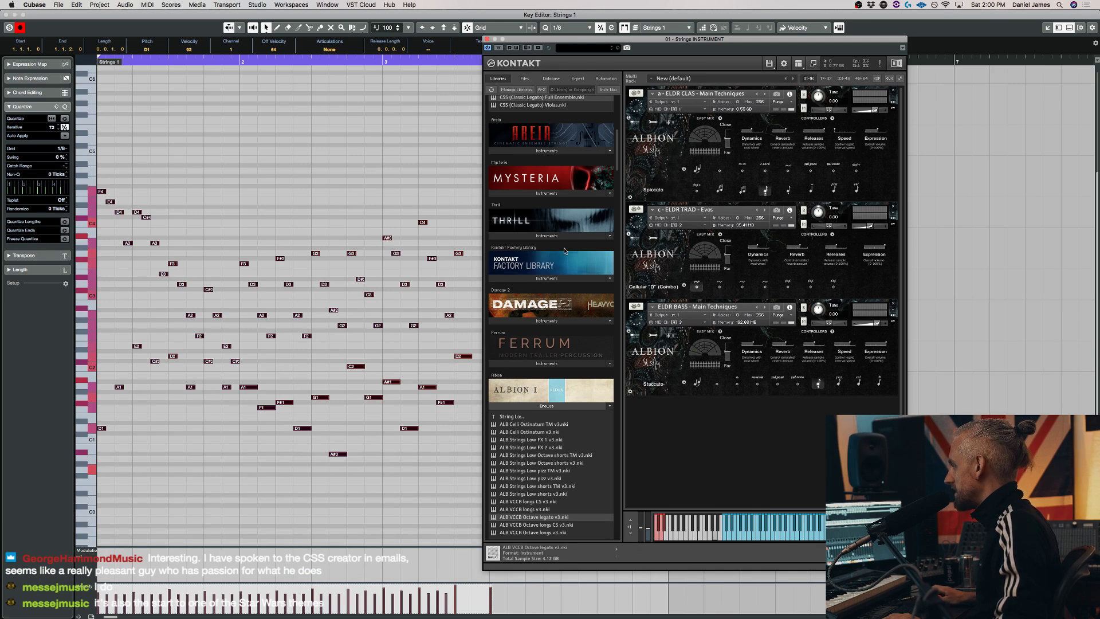
pyautogui.scroll(5, 538, 159)
pyautogui.click(533, 144)
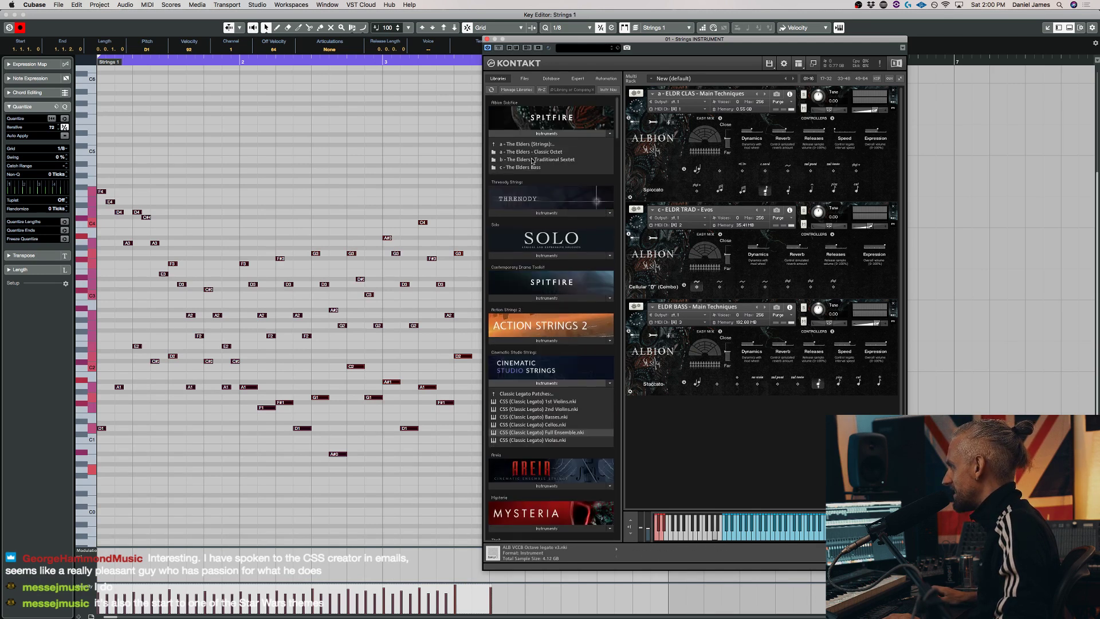
pyautogui.click(532, 160)
pyautogui.moveTo(540, 161); pyautogui.dragTo(710, 252)
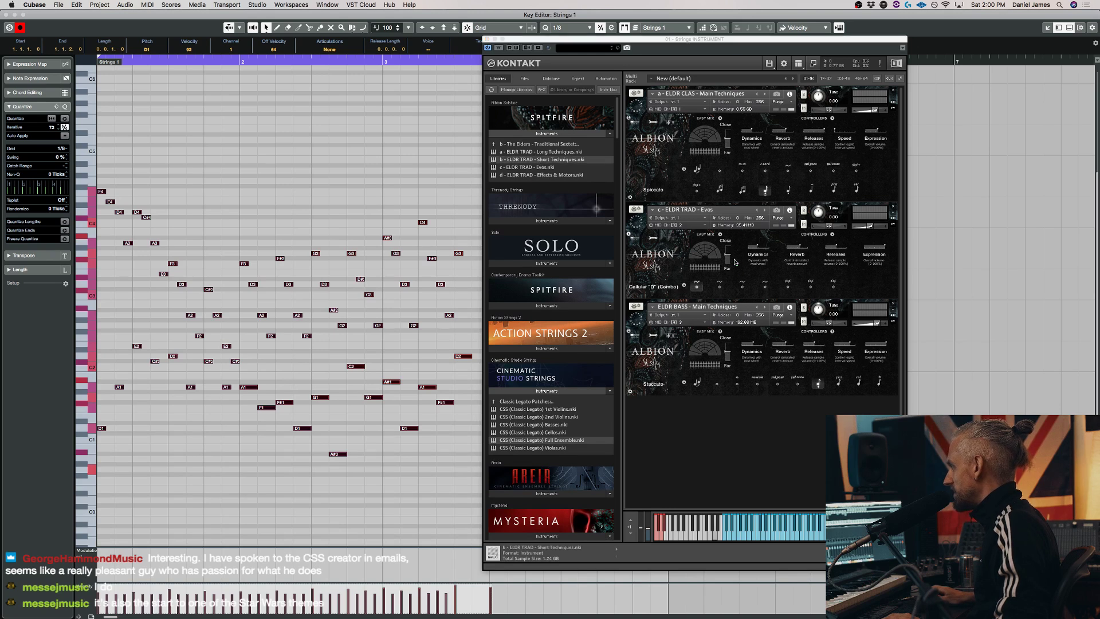
pyautogui.click(605, 199)
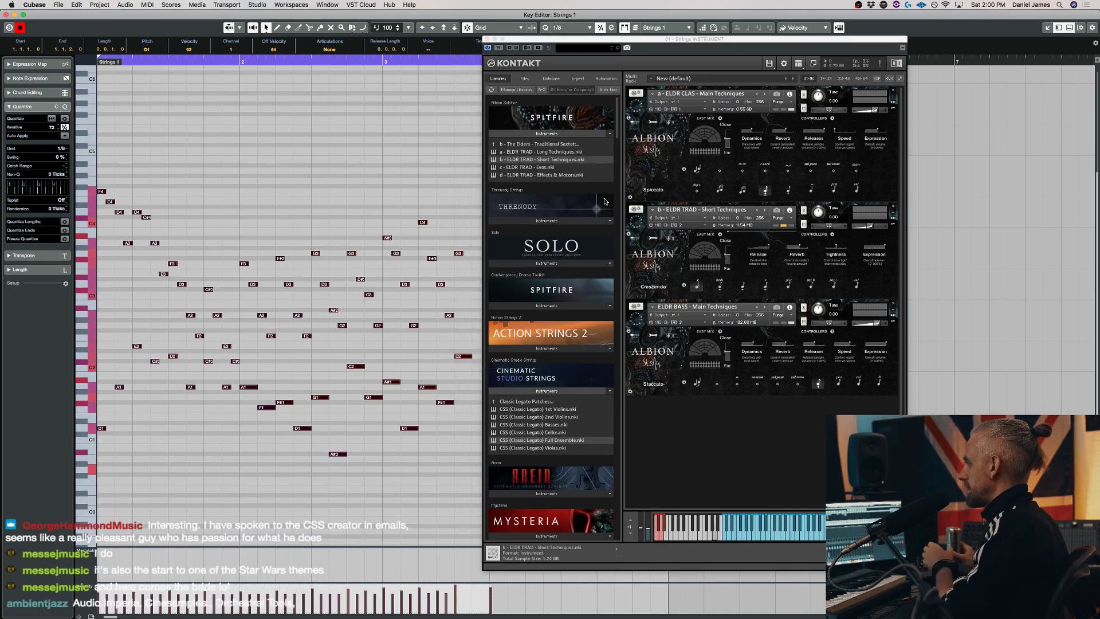
# Try the Spiccato (Pointed) articulation in the ELDR TRAD Short Techniques patch and settle on Spiccato (Brushed)
pyautogui.click(744, 288)
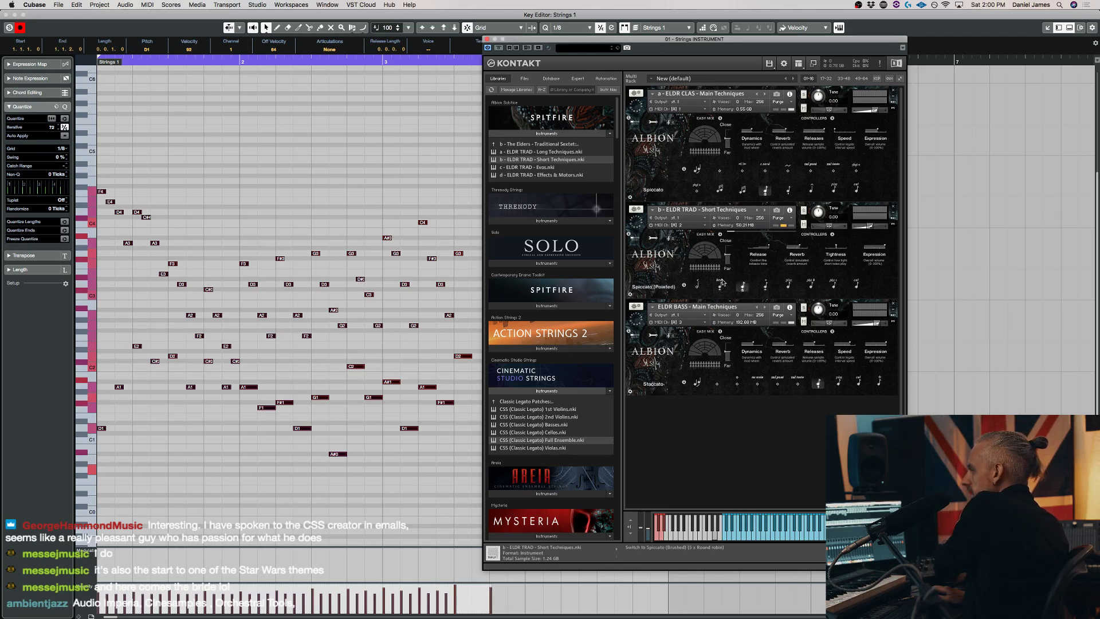
pyautogui.click(721, 282)
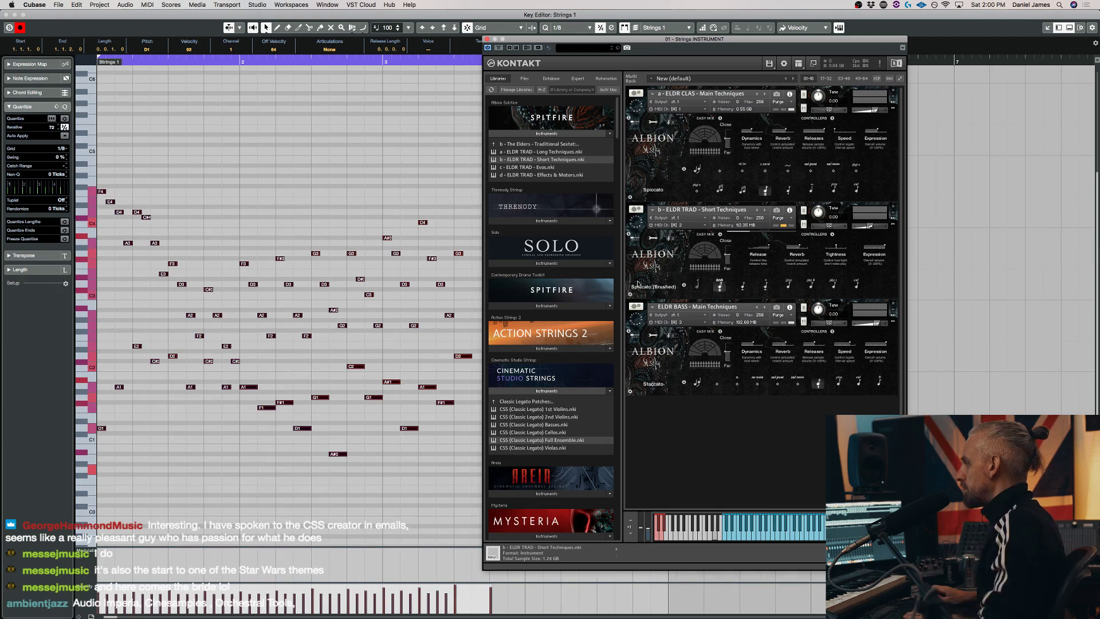
# Move the MIDI part at bar 1 from Strings 3 to Strings 2 and open it for note editing
pyautogui.press('super+w')
pyautogui.moveTo(275, 198)
pyautogui.mouseDown()
pyautogui.moveTo(275, 163)
pyautogui.moveTo(276, 184)
pyautogui.mouseUp()
pyautogui.doubleClick(276, 184)
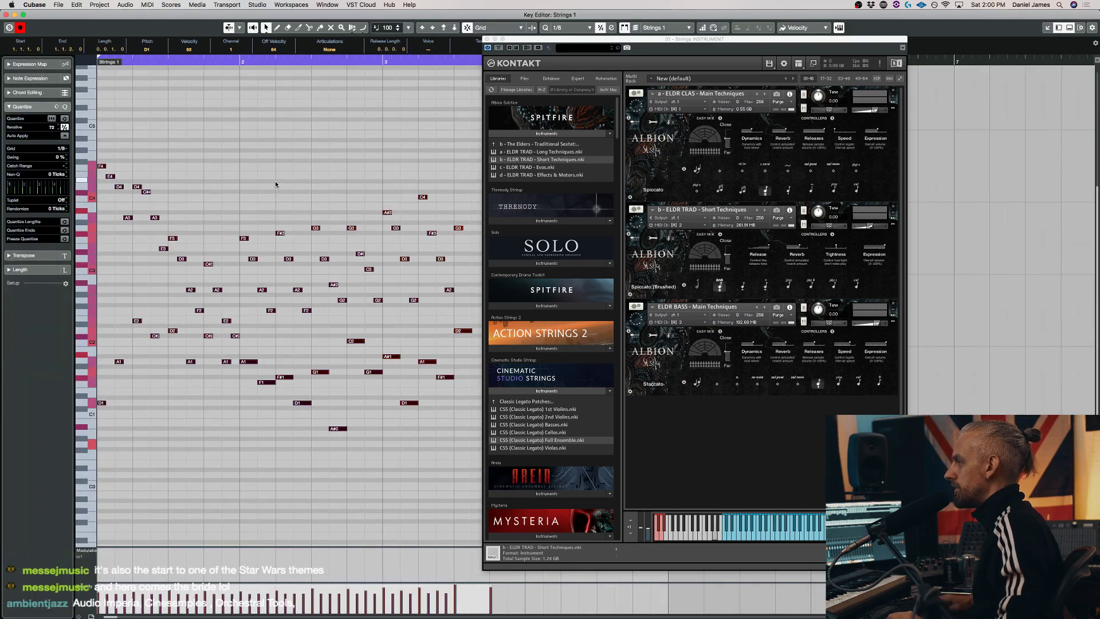
# Audition the part's first note and transpose all notes in the part down one octave
pyautogui.click(115, 97)
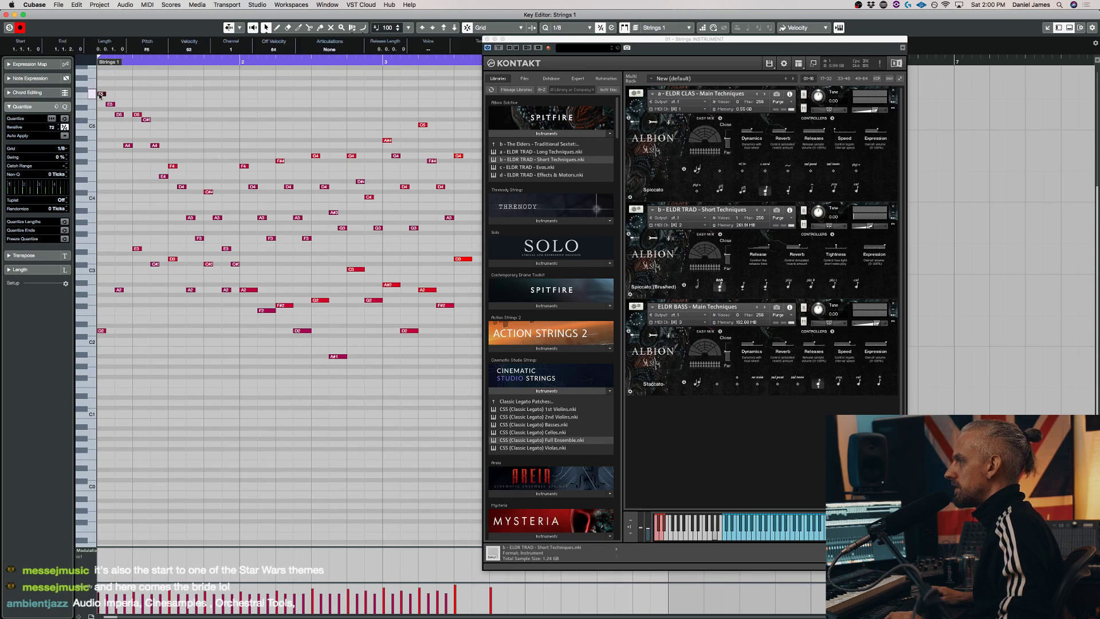
pyautogui.press('super+a')
pyautogui.hotkey('shift', 'Down')
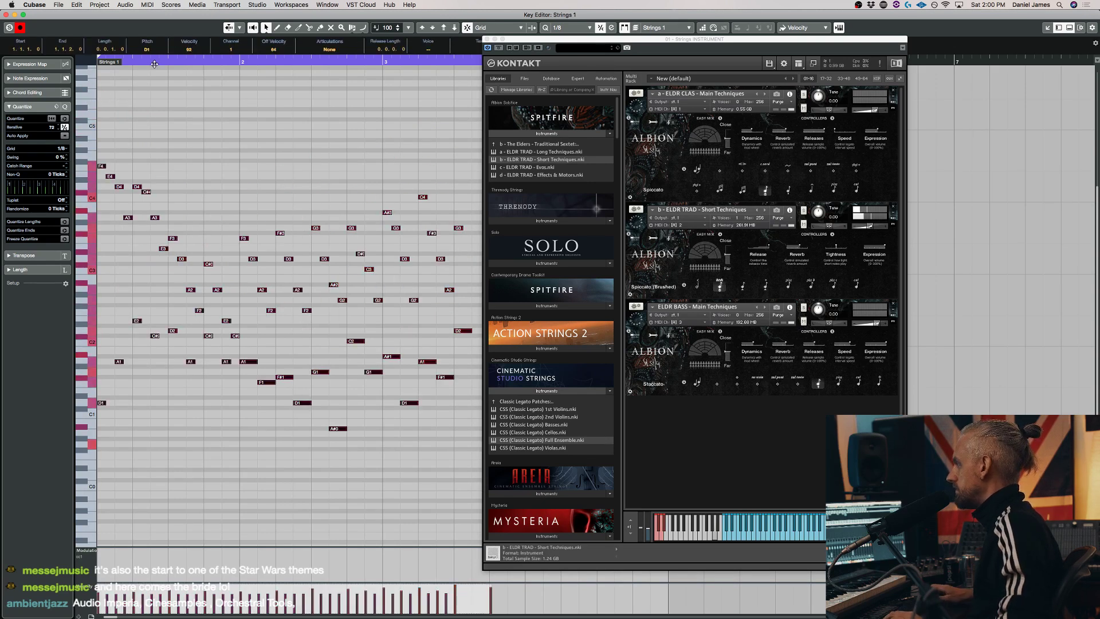
# Open the bar 1 part on Strings 1 for note editing and transpose all its notes up one octave
pyautogui.click(130, 185)
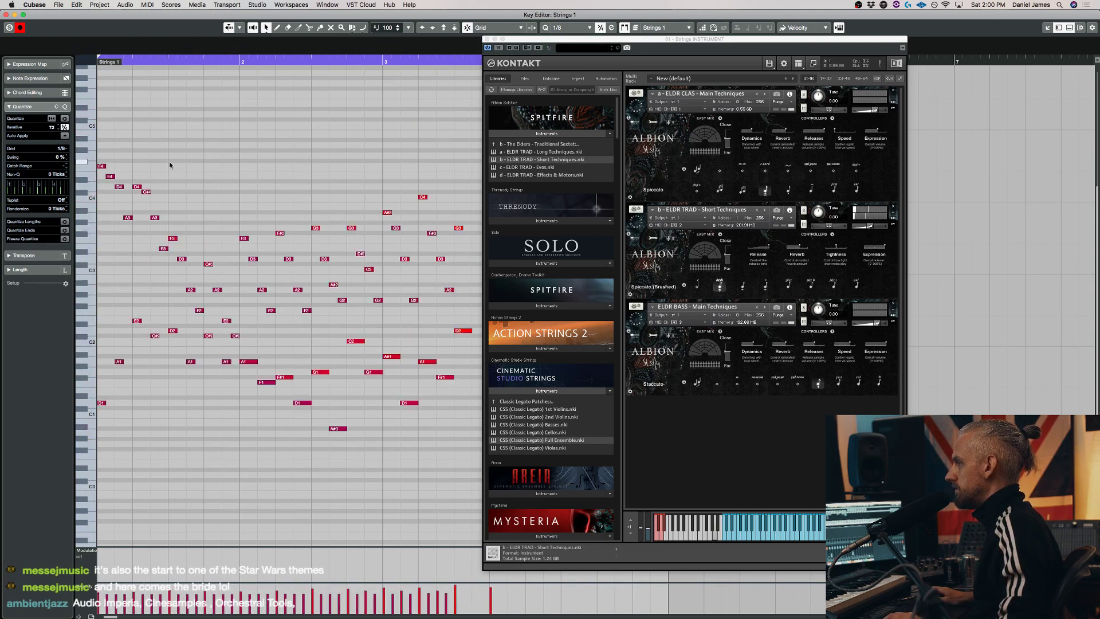
pyautogui.press('super+e')
pyautogui.press('super+e')
pyautogui.click(108, 191)
pyautogui.press('super+a')
pyautogui.moveTo(108, 192); pyautogui.dragTo(102, 119)
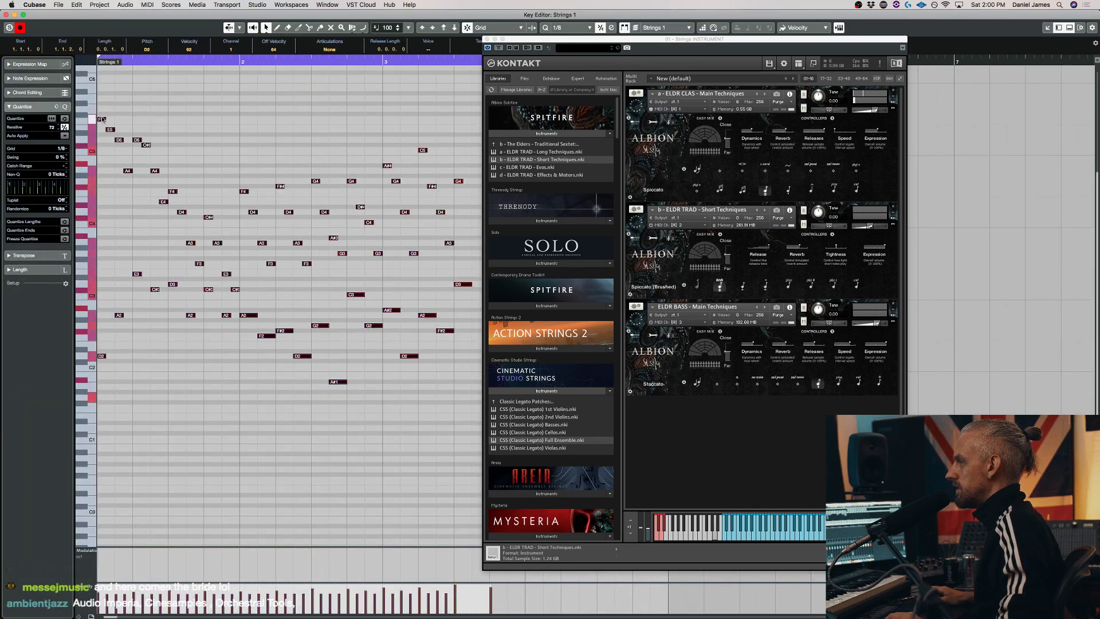
# Copy the bar 1 MIDI part from Strings 2 to Strings 3 and open the copy for note editing
pyautogui.click(172, 124)
pyautogui.press('super+e')
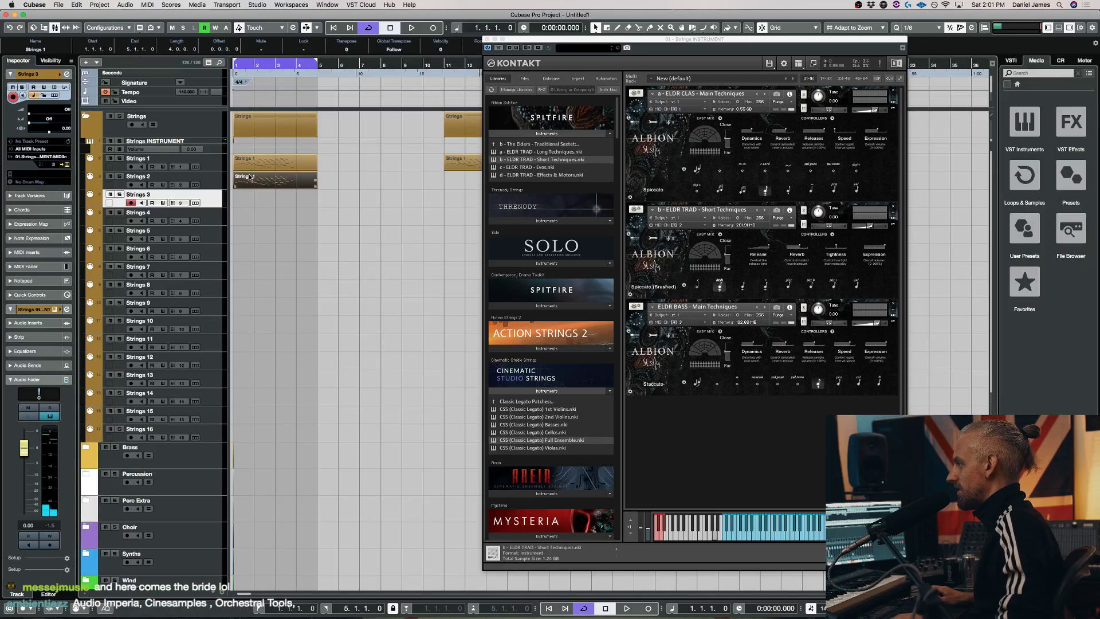
pyautogui.press('super+e')
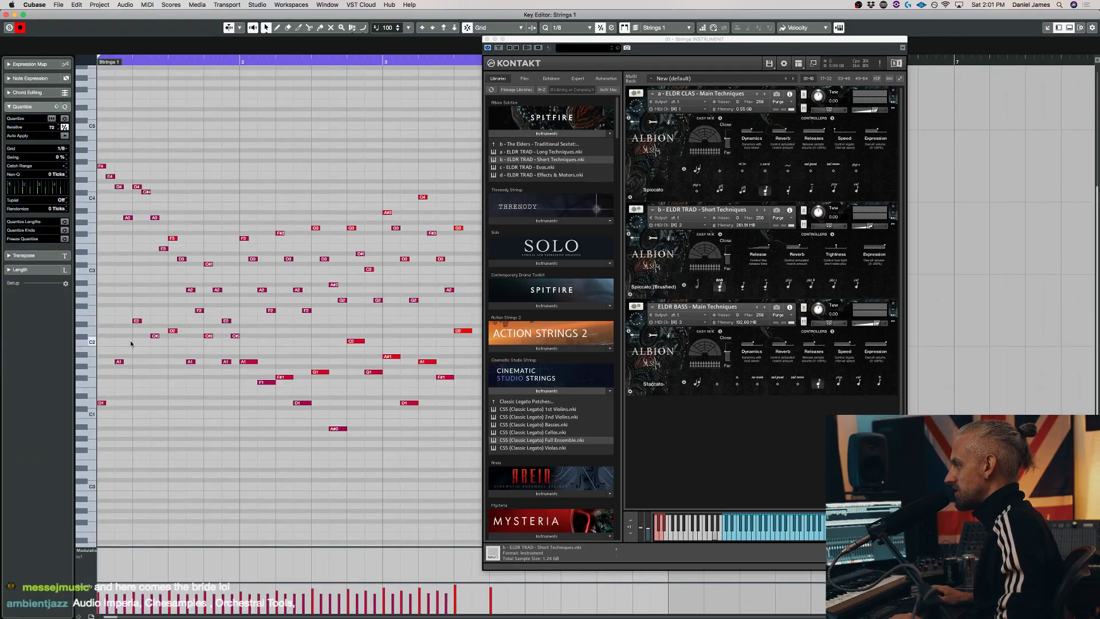
# Delete all the upper notes in the Strings 3 part, keeping only the low bass line
pyautogui.moveTo(144, 313); pyautogui.dragTo(461, 120)
pyautogui.press('Delete')
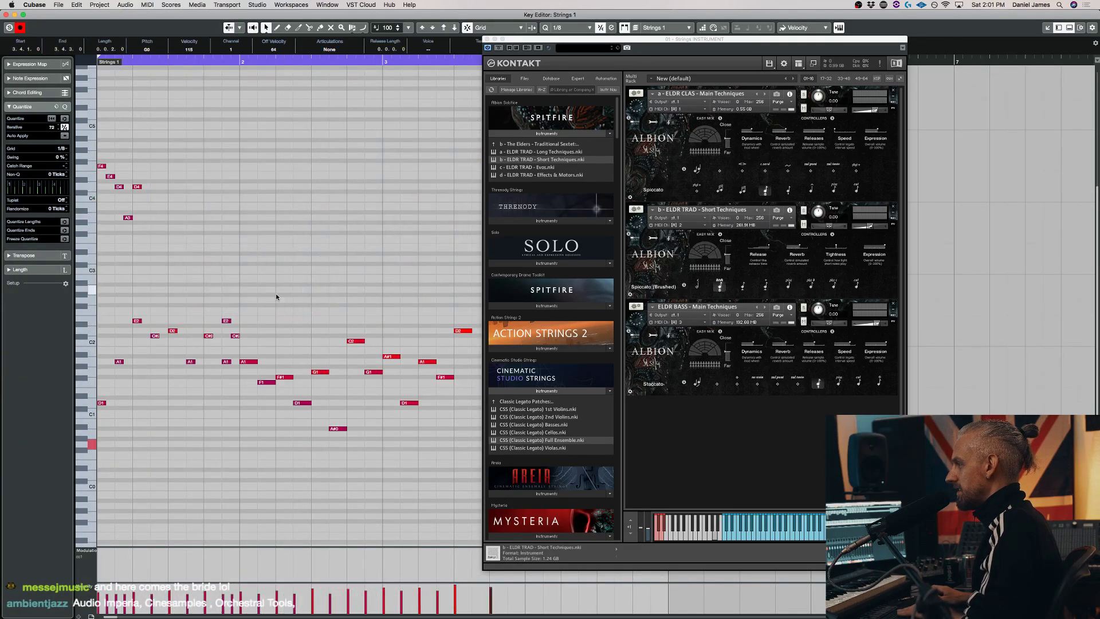
pyautogui.moveTo(218, 265); pyautogui.dragTo(92, 137)
pyautogui.press('Delete')
# Try the whole bass line one octave lower, restore its octave and play the parts back
pyautogui.press('super+a')
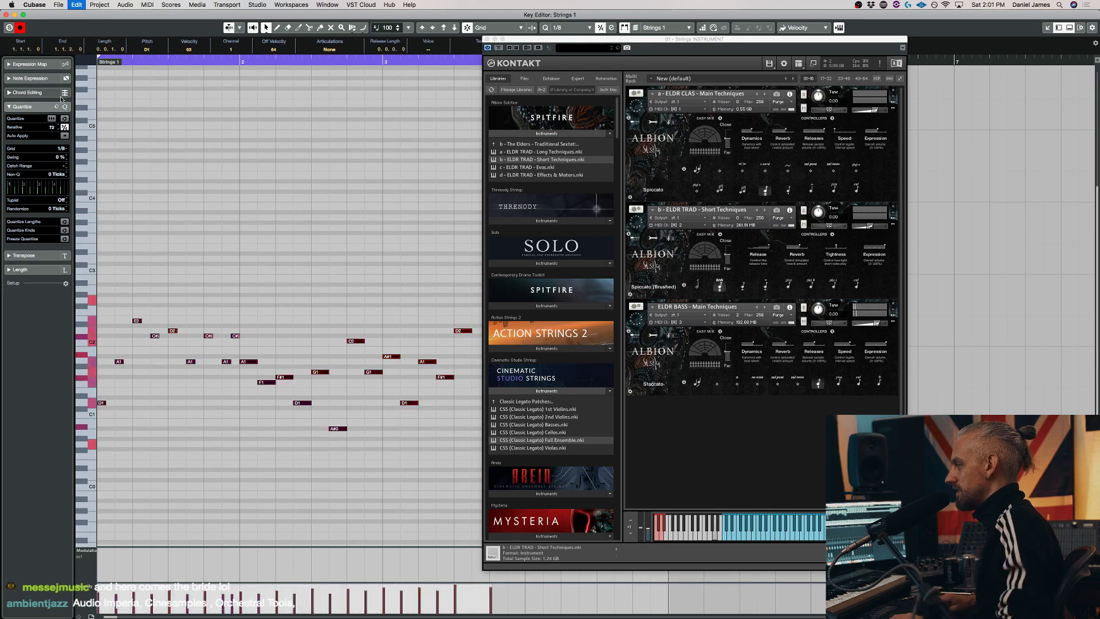
pyautogui.hotkey('shift', 'Down')
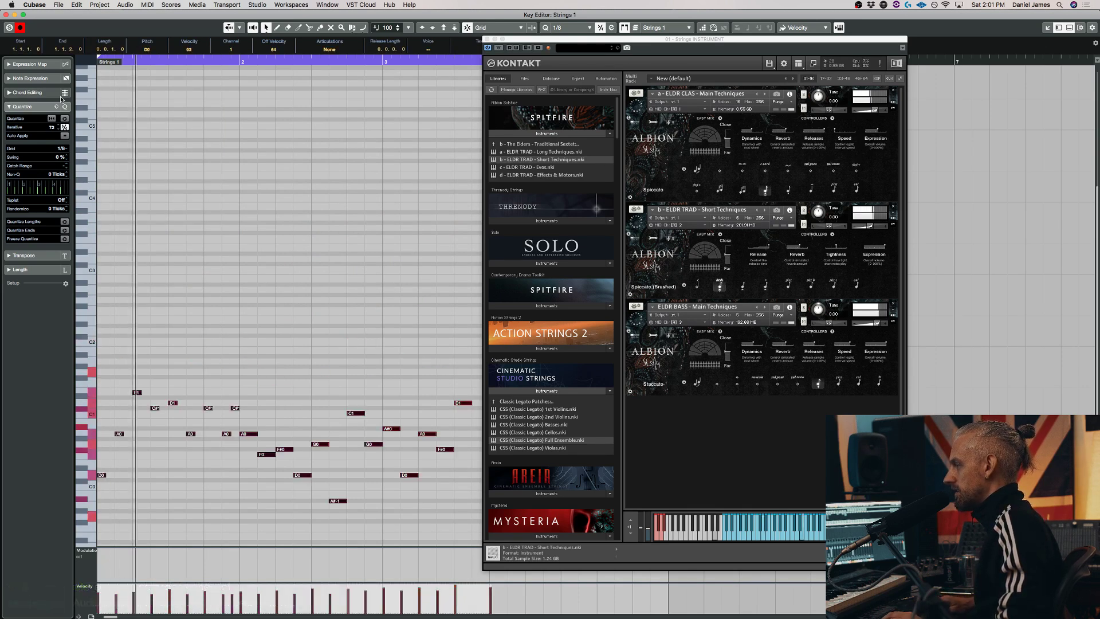
pyautogui.hotkey('shift', 'Up')
pyautogui.press('space')
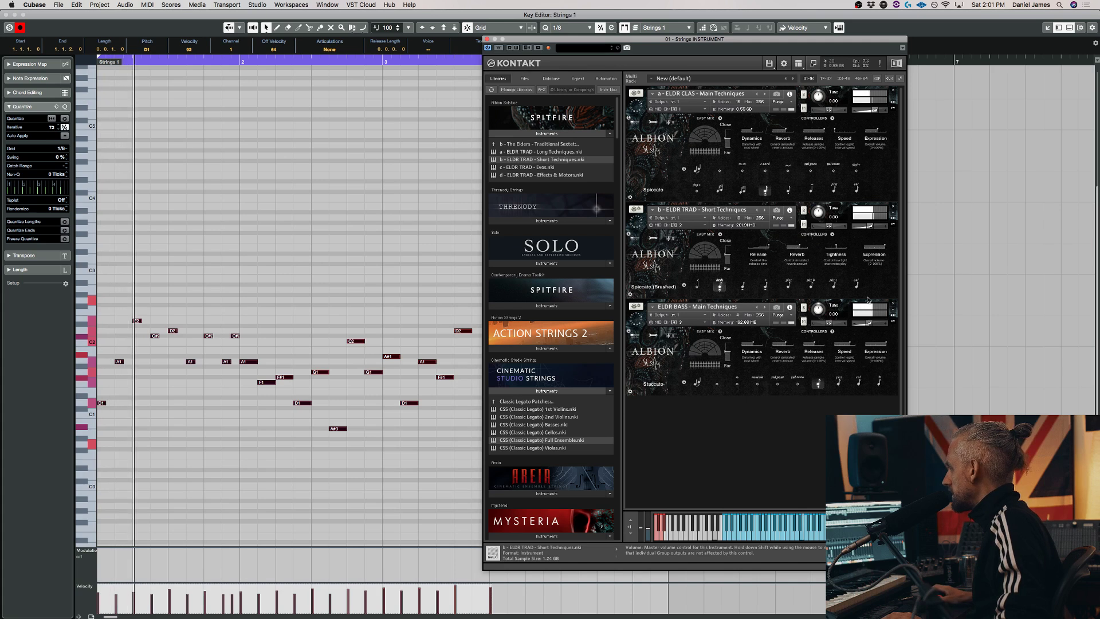
pyautogui.moveTo(873, 226)
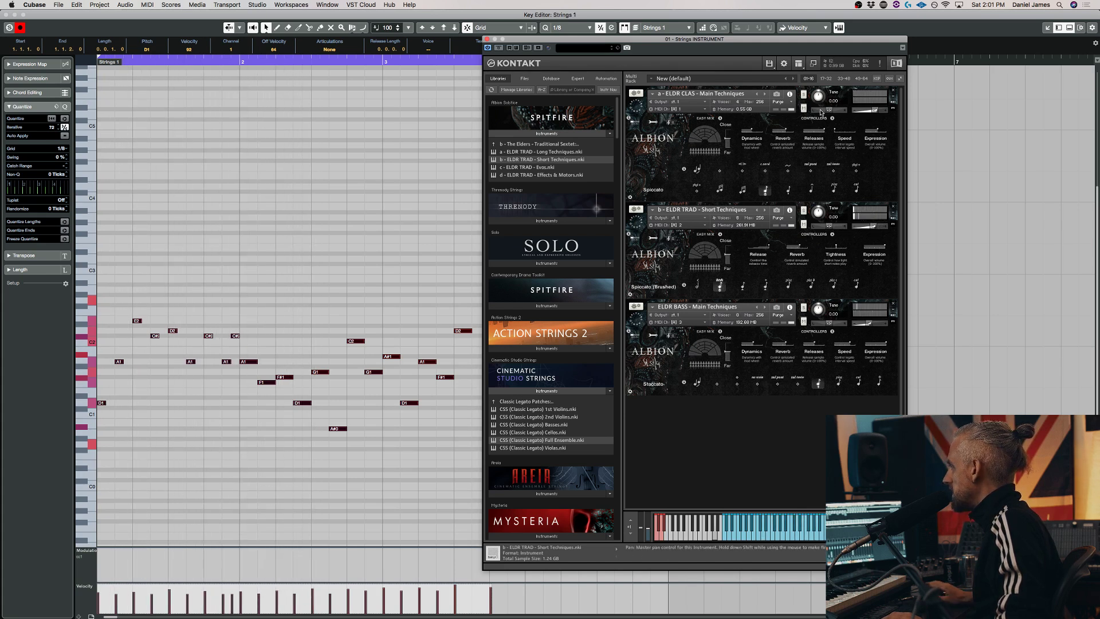
# Open the bar 1 part on Strings 1 and bring all its notes down one octave
pyautogui.click(326, 201)
pyautogui.press('super+w')
pyautogui.doubleClick(259, 159)
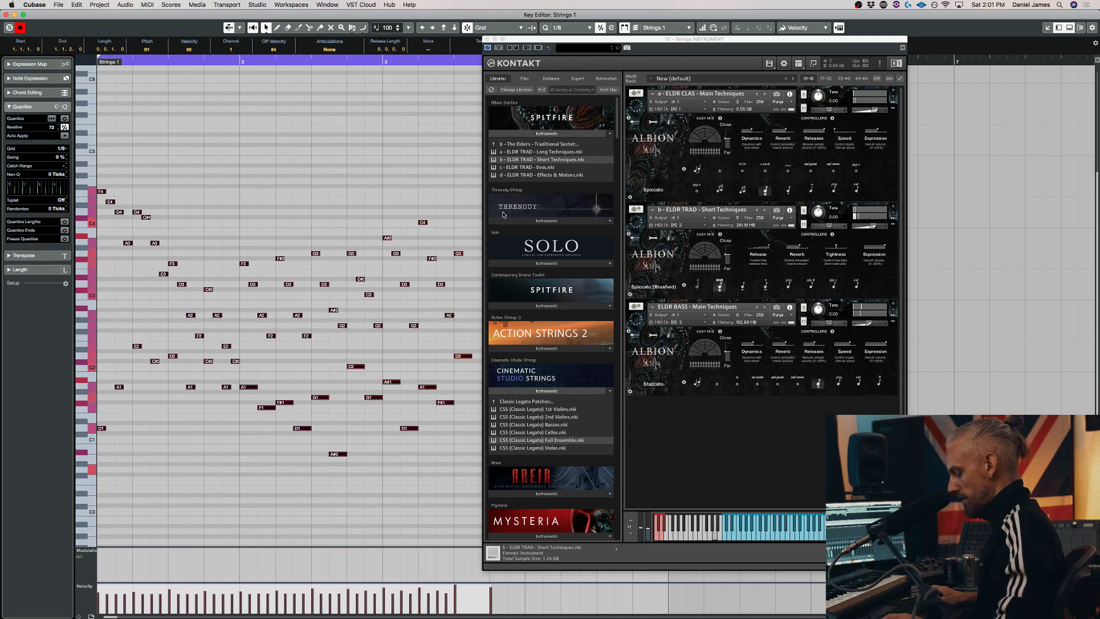
pyautogui.press('super+a')
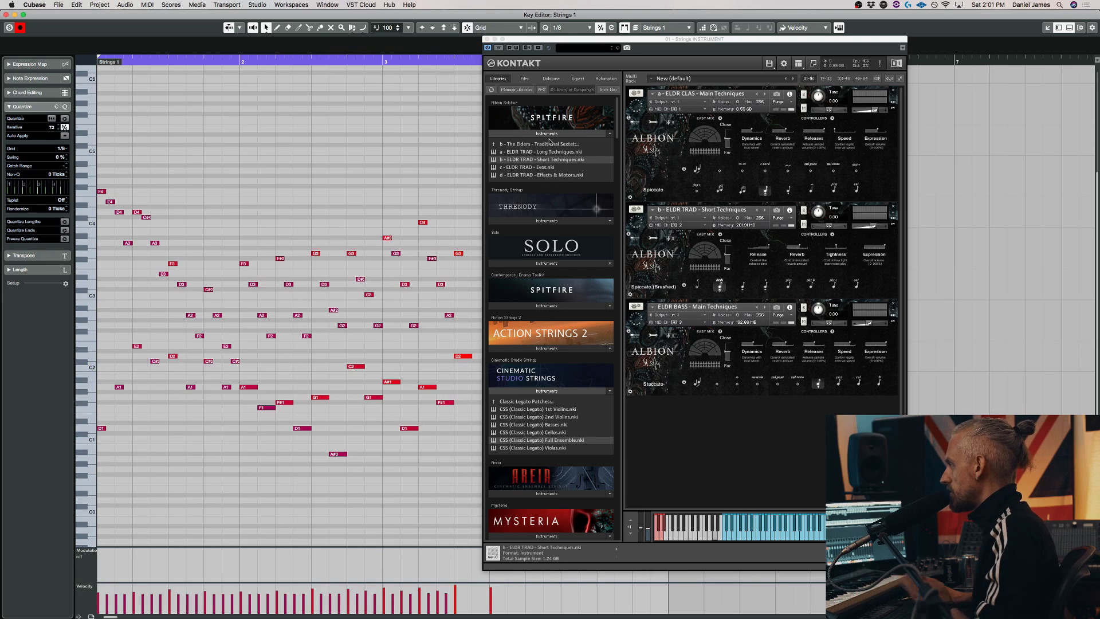
# Back out to the Solstice library's section list and remove the ELDR TRAD and ELDR BASS patches without saving changes
pyautogui.click(551, 144)
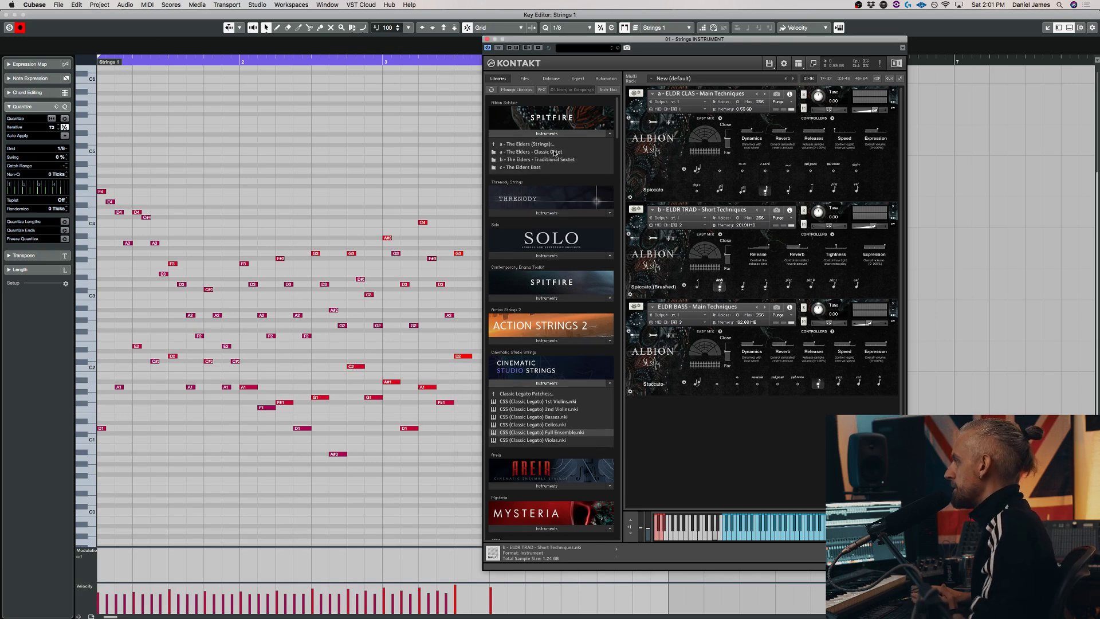
pyautogui.click(551, 144)
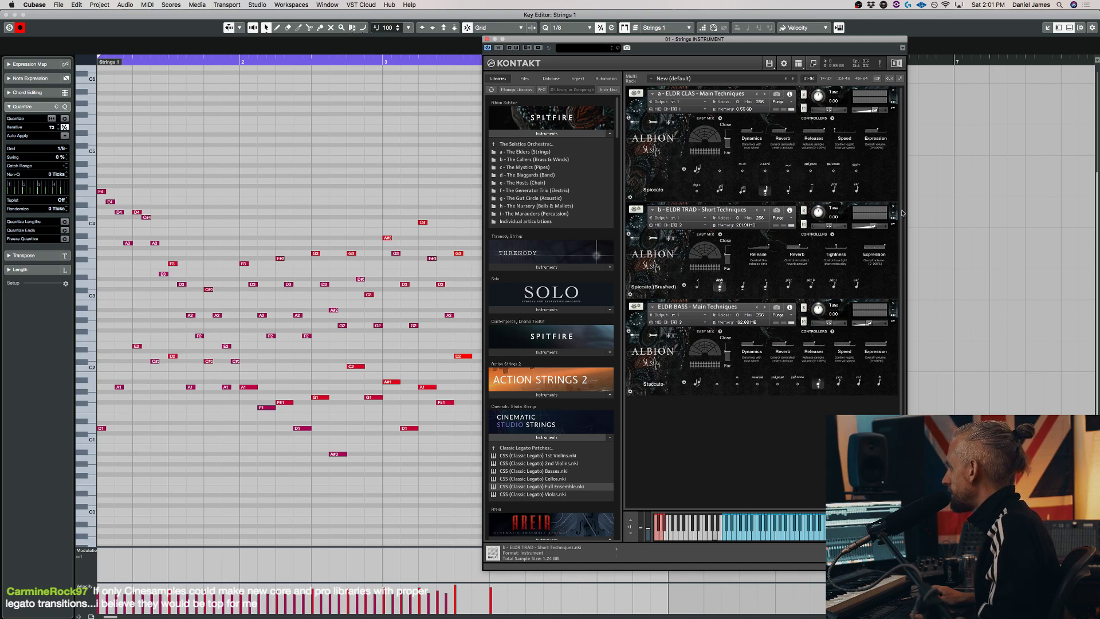
pyautogui.click(893, 208)
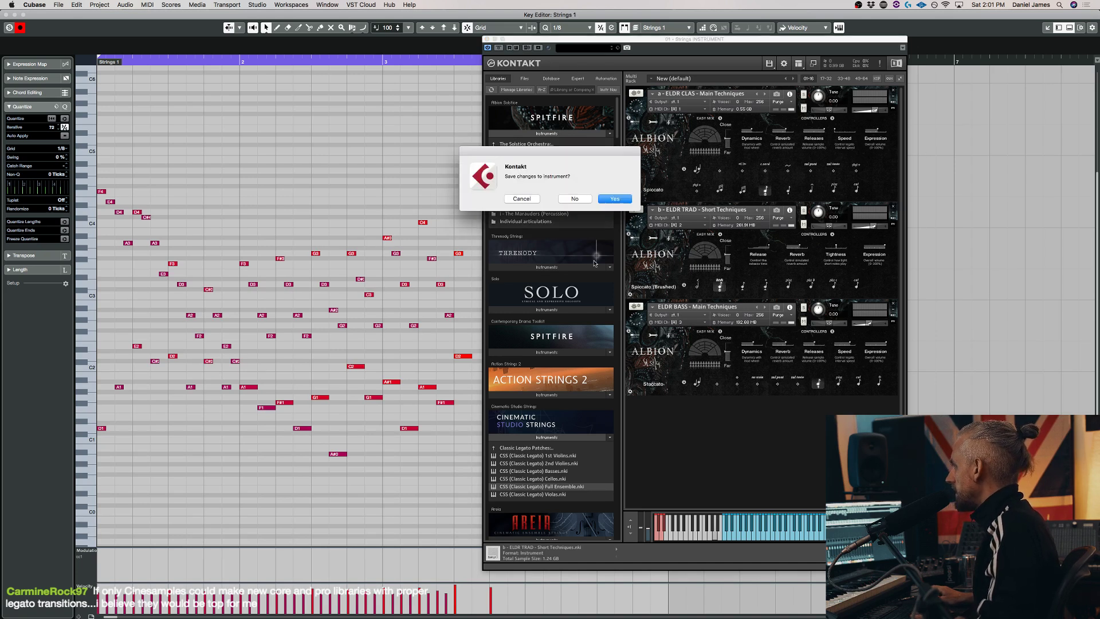
pyautogui.click(574, 199)
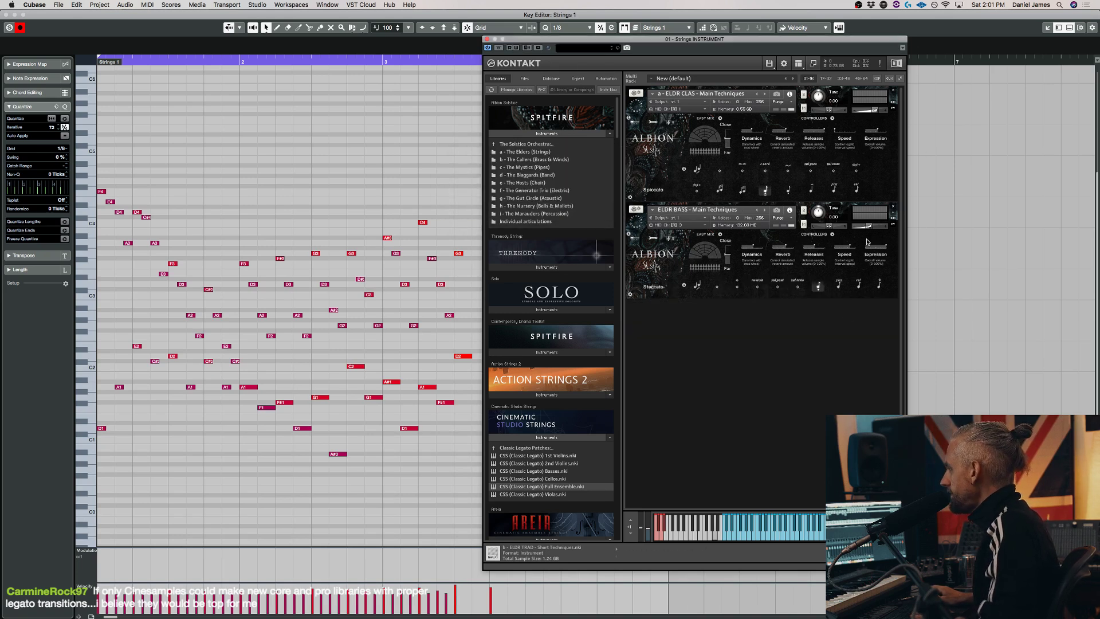
pyautogui.click(893, 207)
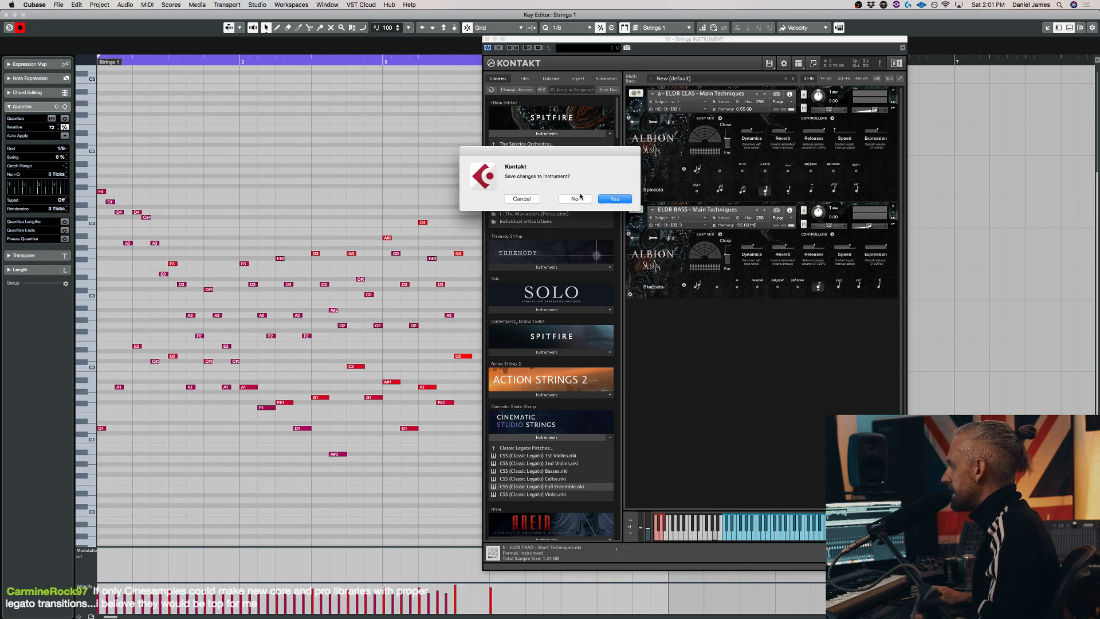
pyautogui.click(579, 198)
# Load the a - CALL - Main Techniques patch from b - The Callers (Brass & Winds)
pyautogui.click(537, 145)
pyautogui.click(537, 151)
pyautogui.click(539, 160)
pyautogui.doubleClick(571, 151)
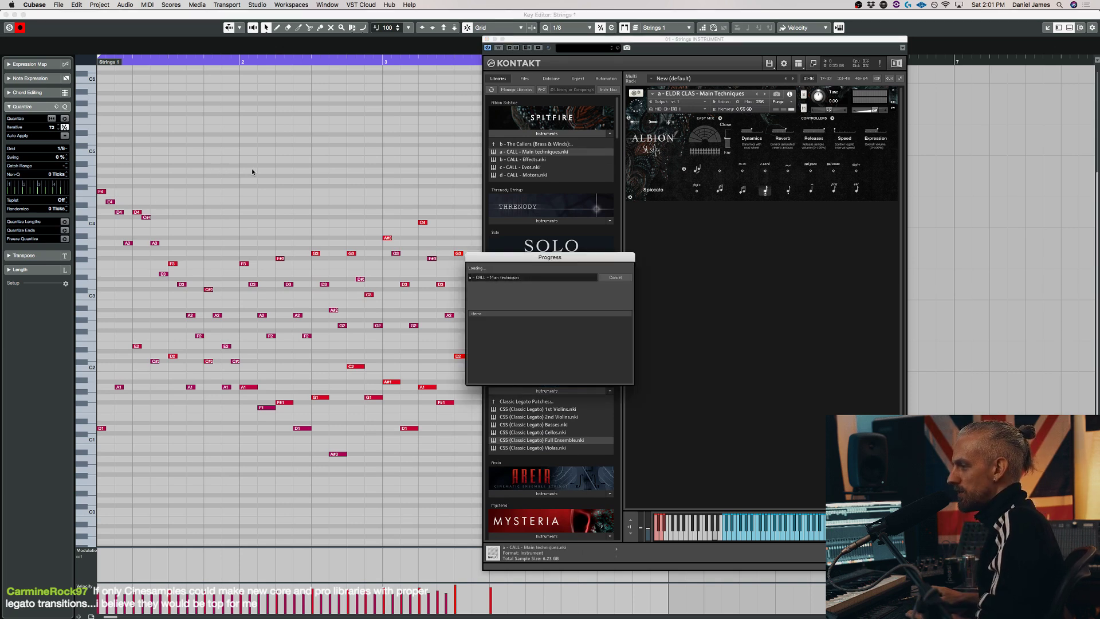
# Move the three bar 1 parts on Strings 1 to 3 to bar 7 and audition the CALL patch's Legato on Strings 2
pyautogui.press('super+w')
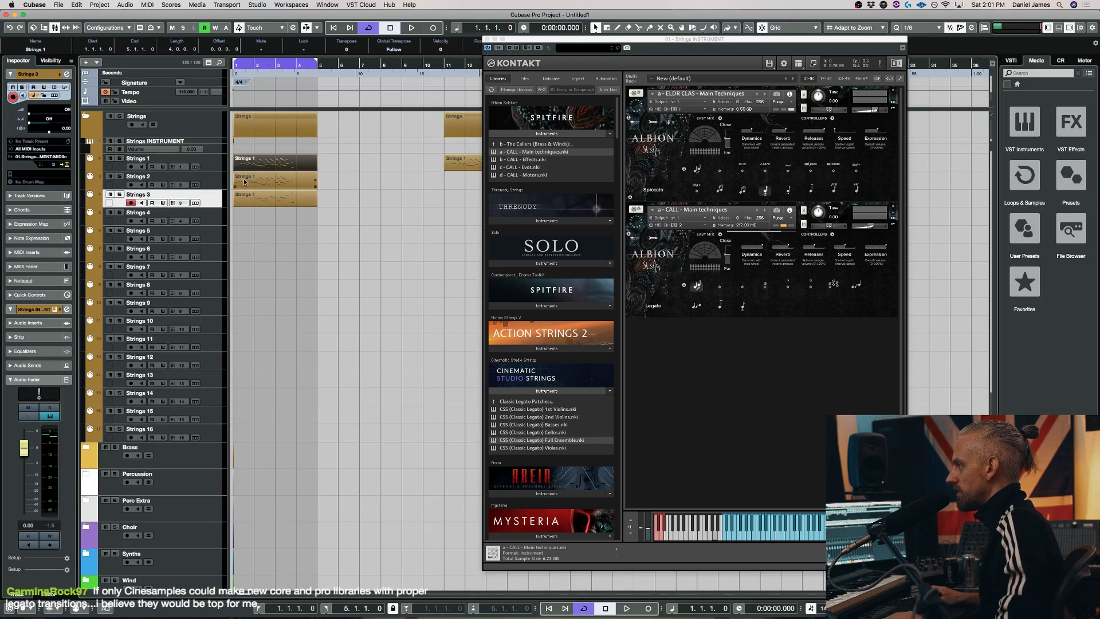
pyautogui.moveTo(244, 183); pyautogui.dragTo(371, 182)
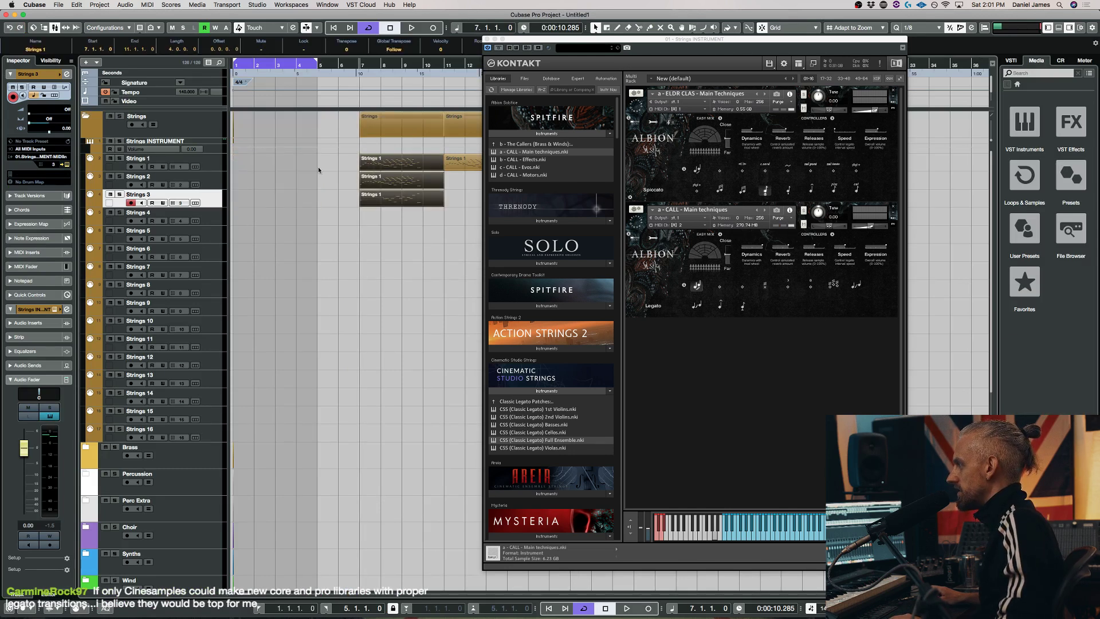
pyautogui.click(201, 178)
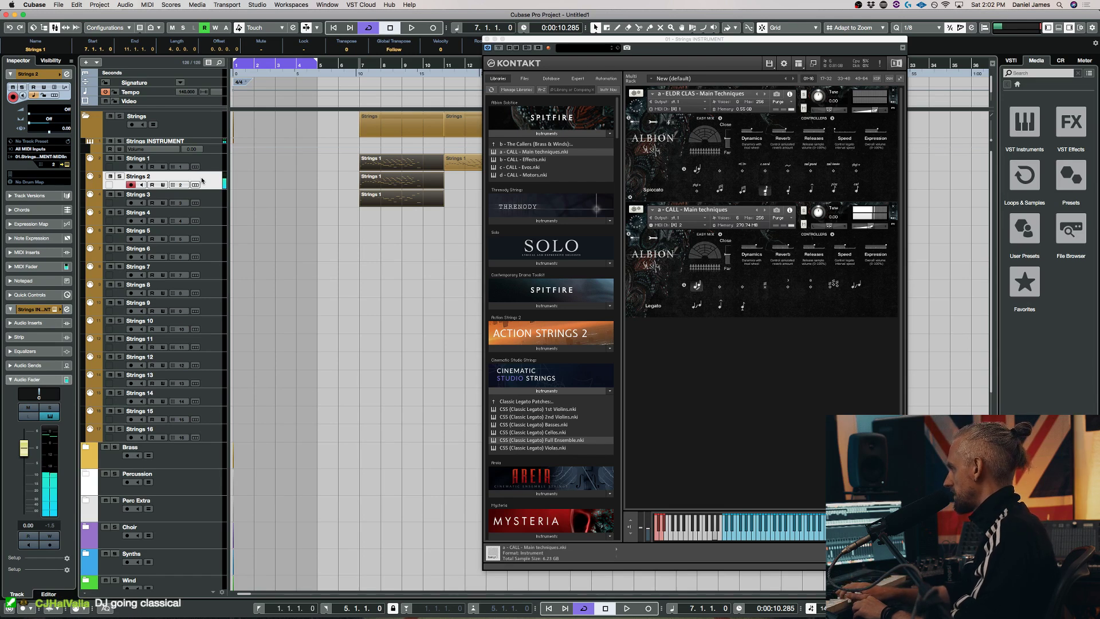
pyautogui.press('Home')
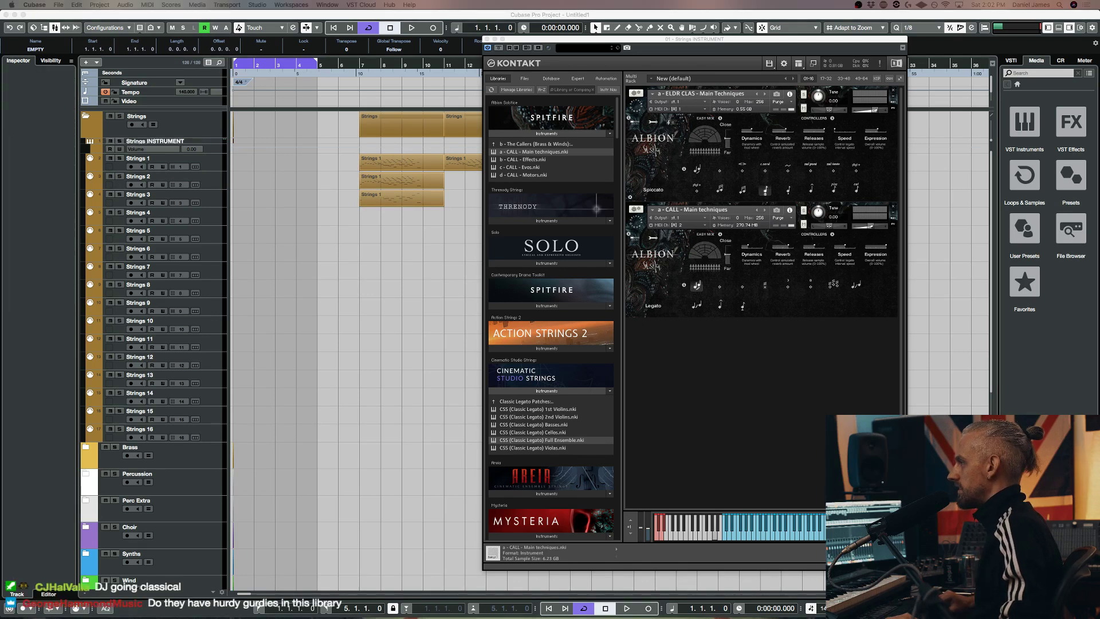
# Make Strings 1 the active track and set the ELDR CLAS patch to Long (Con Sord)
pyautogui.click(172, 163)
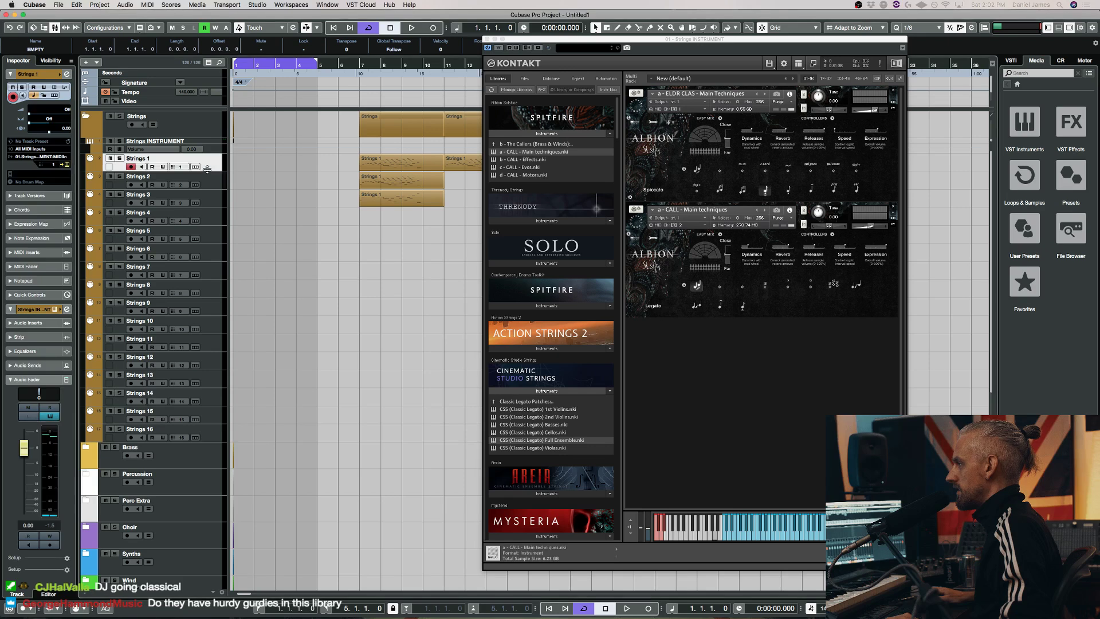
pyautogui.press('Right')
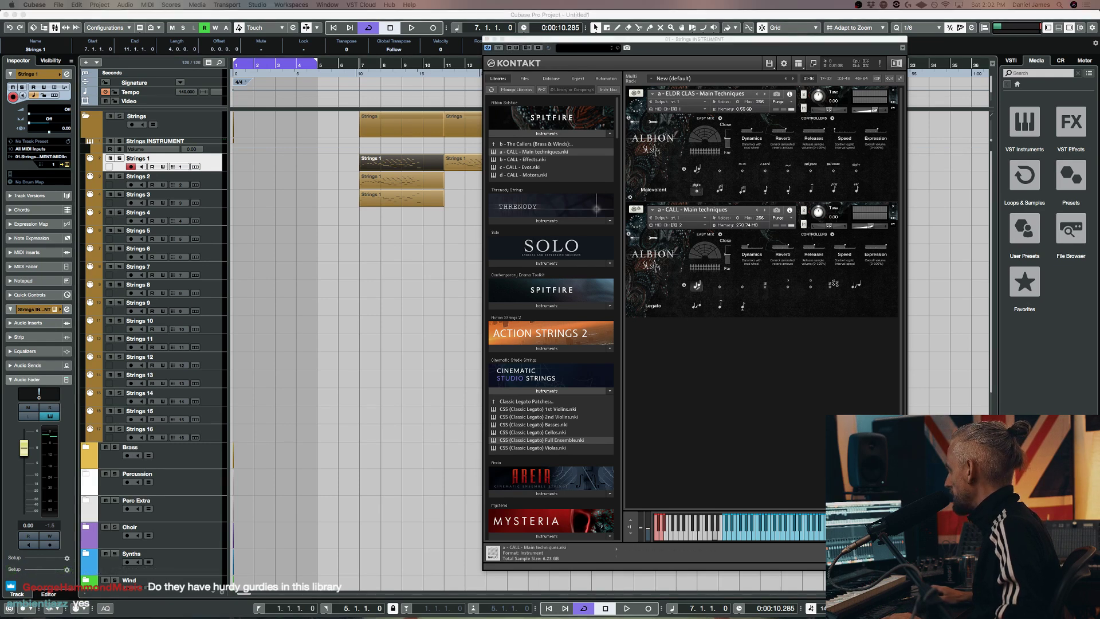
pyautogui.click(765, 168)
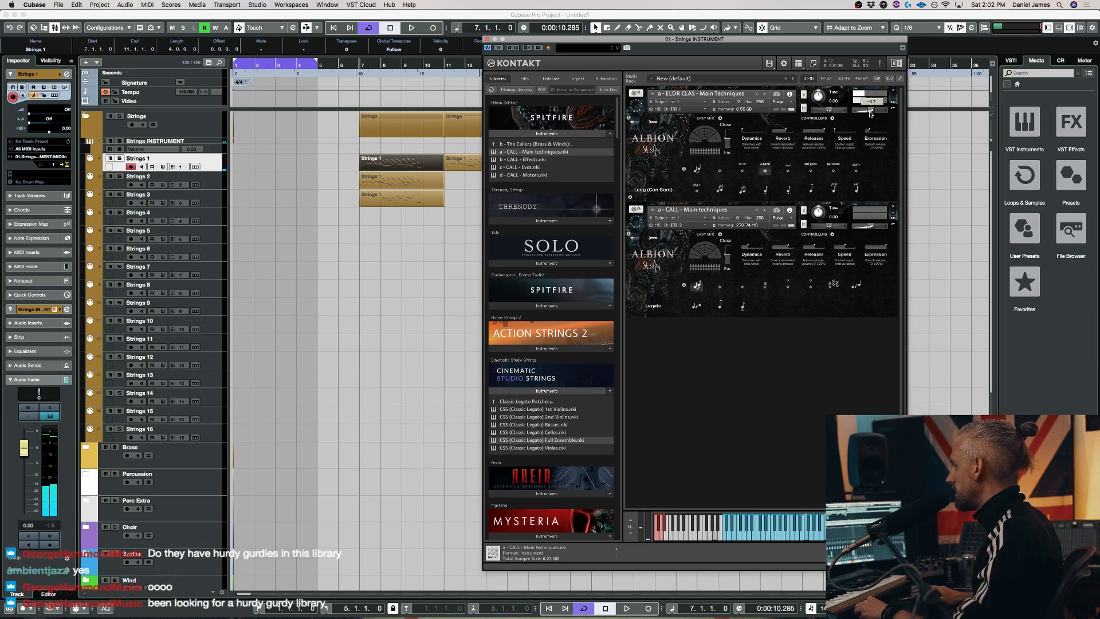
# Audition the CALL patch's Long articulation on Strings 2, set it to Long (Combo), and switch to Strings 1 for comparison
pyautogui.click(214, 184)
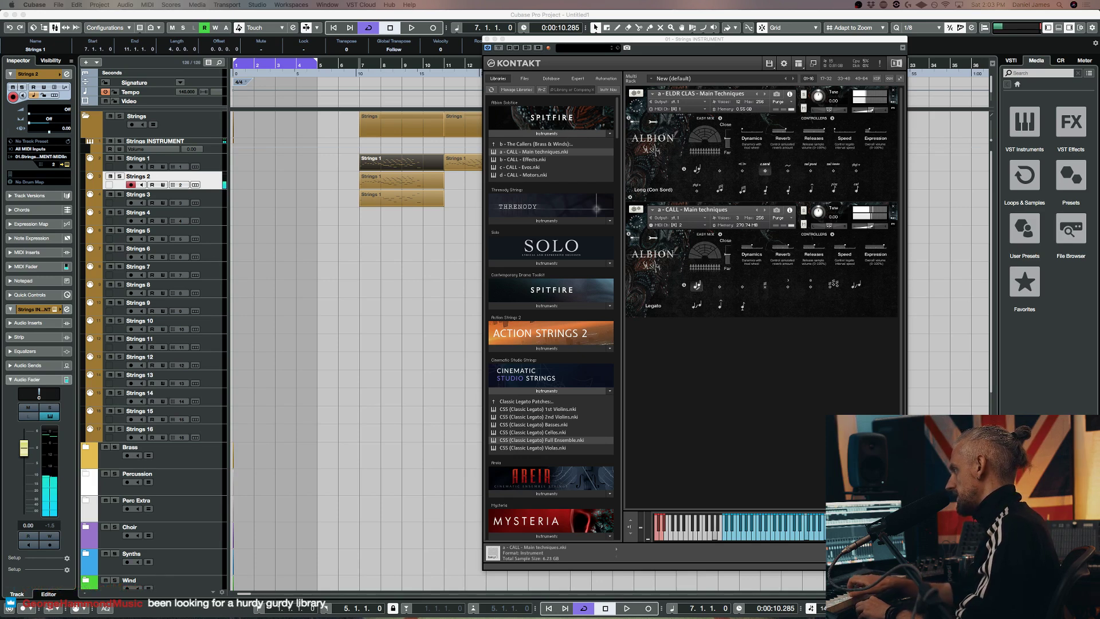
pyautogui.click(721, 286)
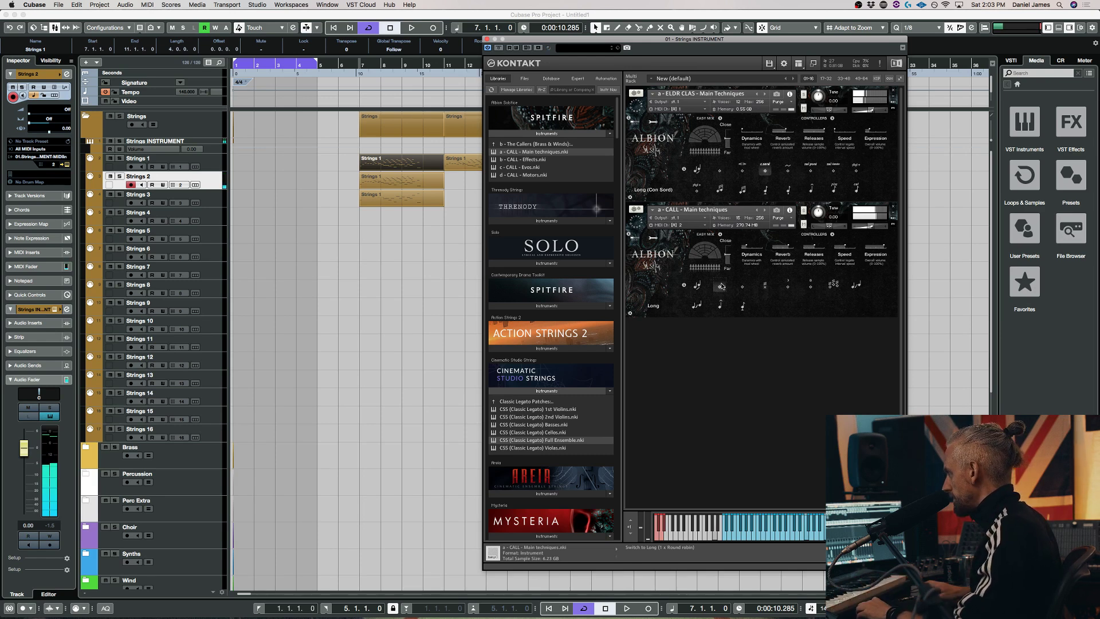
pyautogui.click(742, 286)
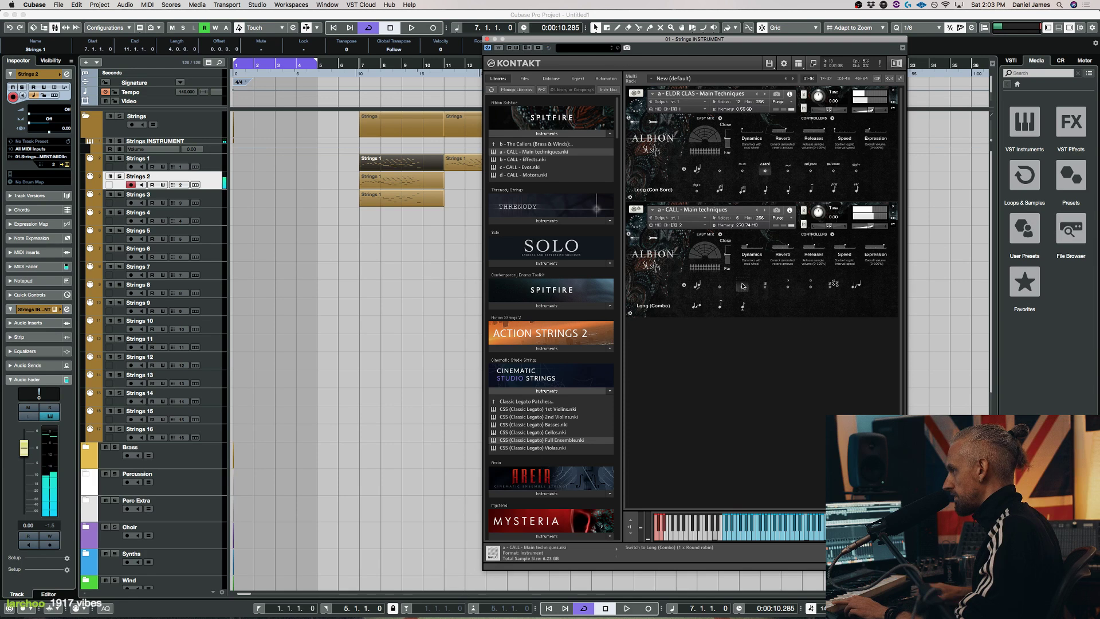
pyautogui.click(244, 239)
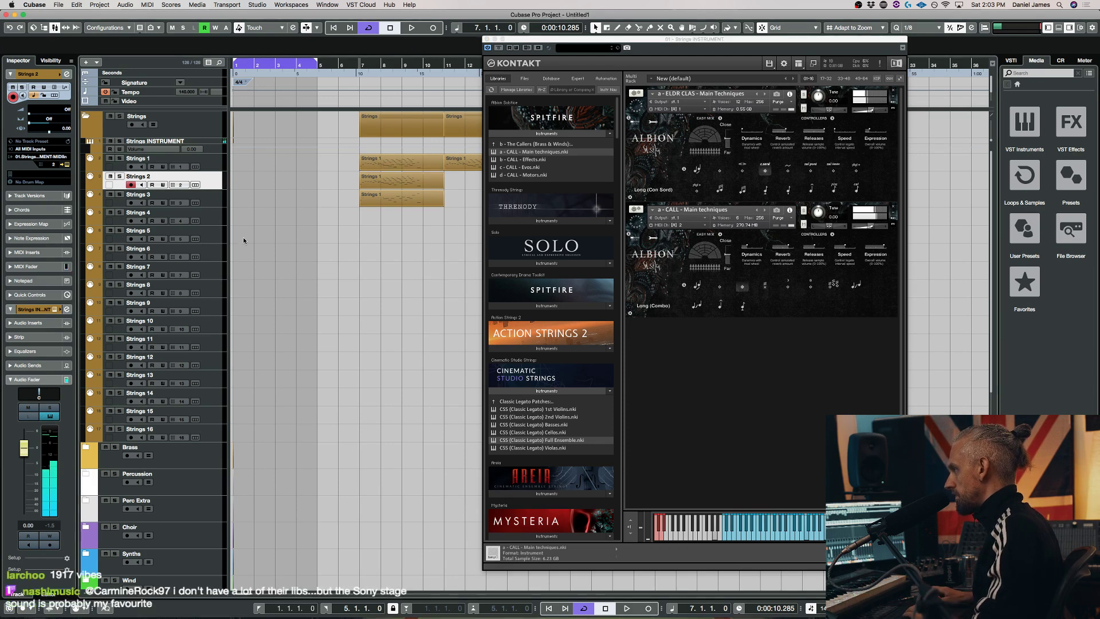
pyautogui.press('Up')
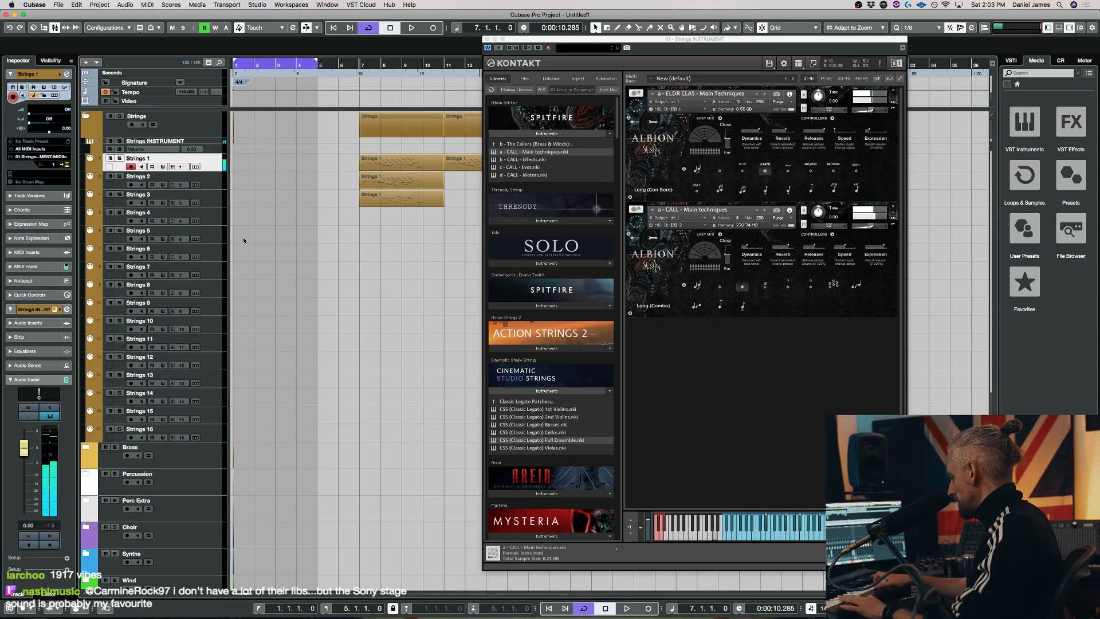
# Return to Strings 2, try the CALL patch's Flutter Tongue articulation and settle on Overblown
pyautogui.click(216, 184)
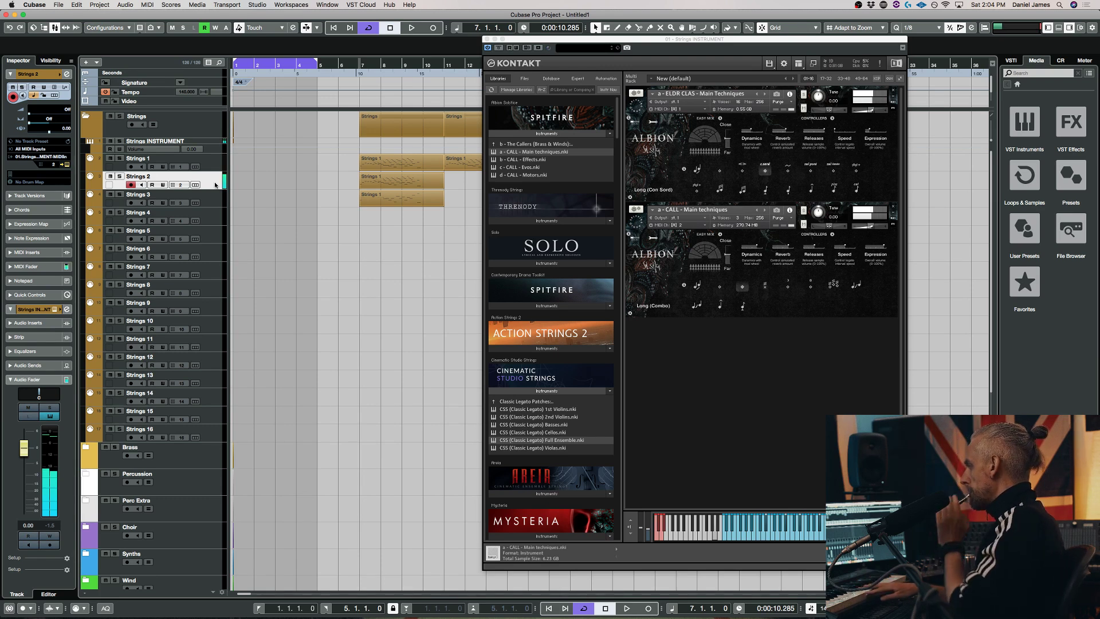
pyautogui.click(767, 285)
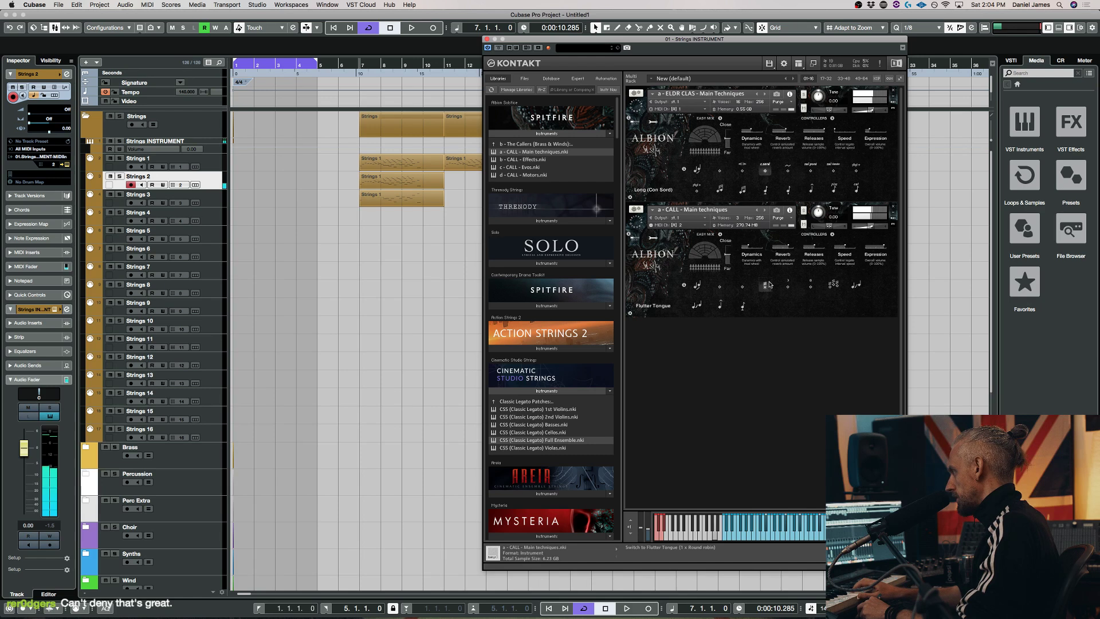
pyautogui.click(789, 284)
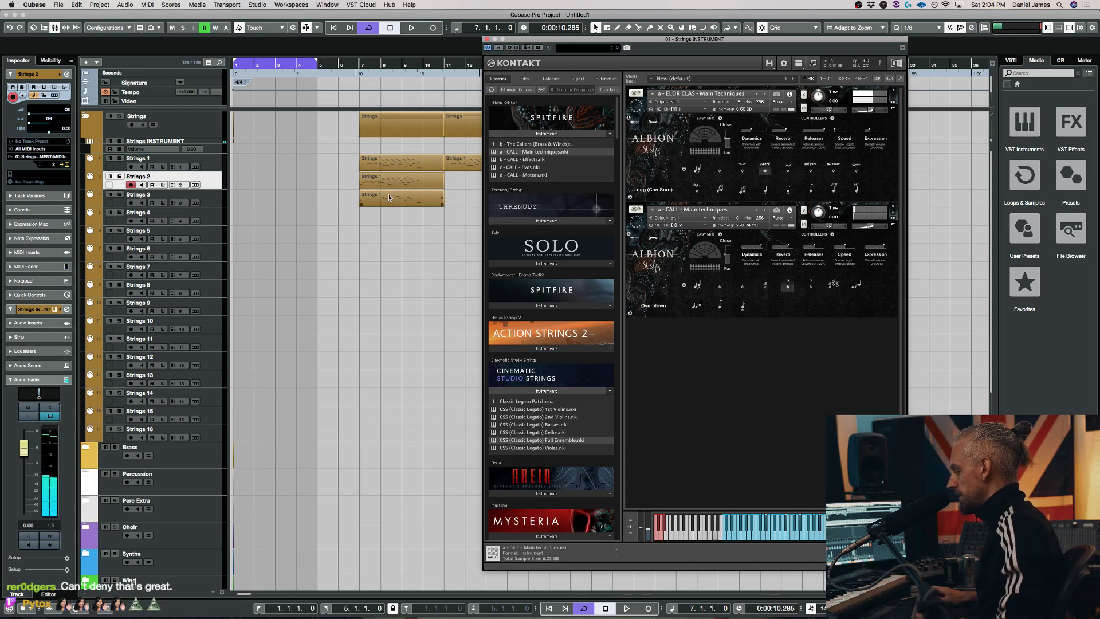
# Compare the ELDR CLAS strings on Strings 1 with the CALL patch on Strings 2, ending on Strings 1
pyautogui.click(207, 161)
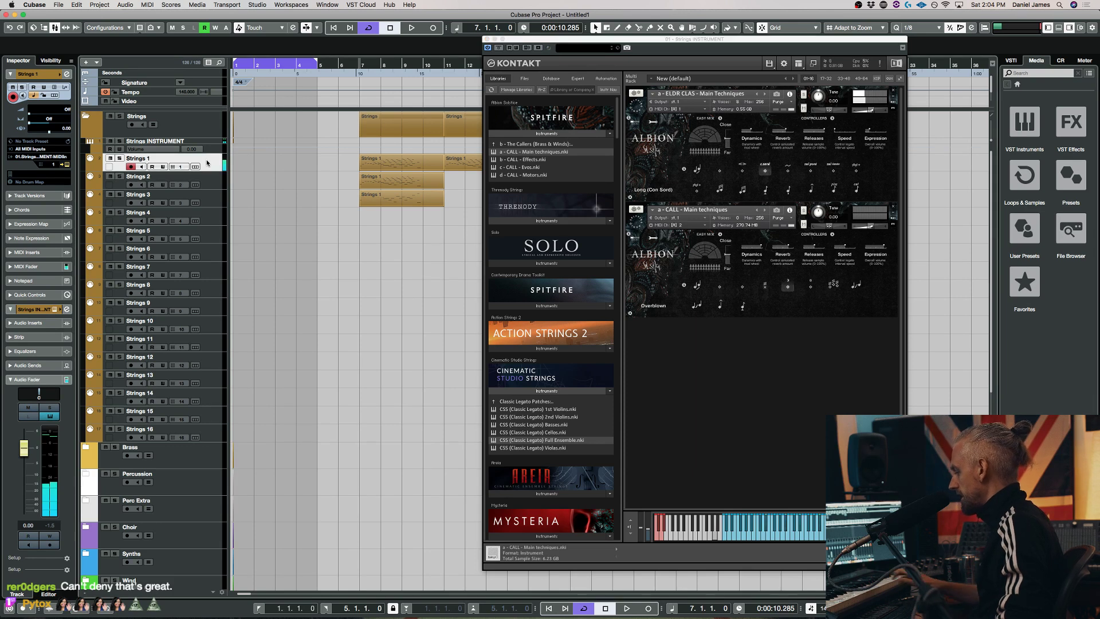
pyautogui.click(208, 184)
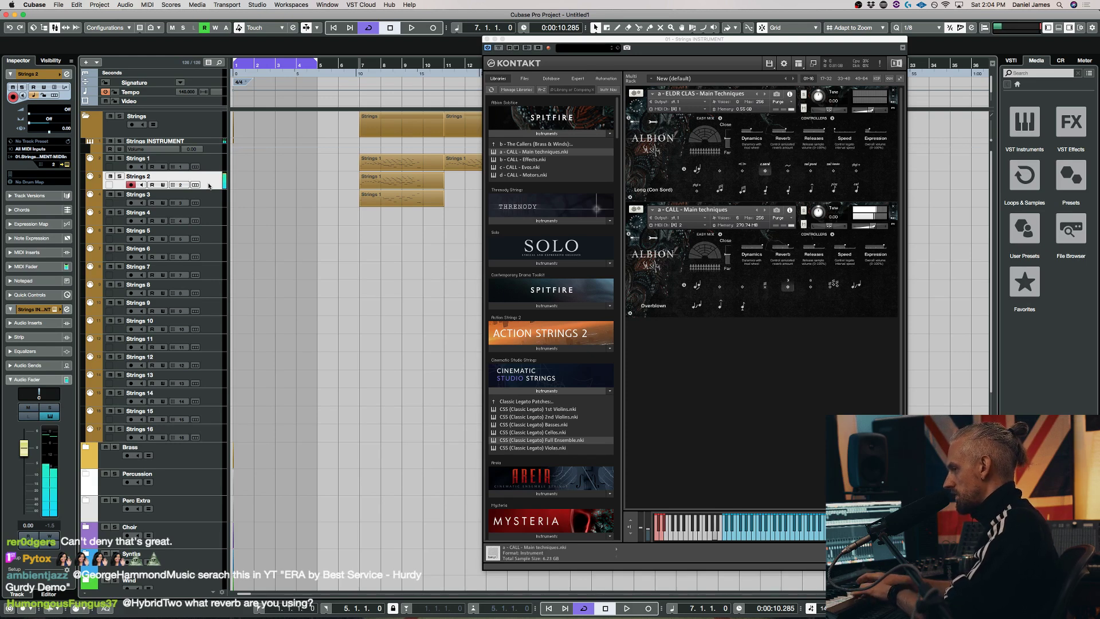
pyautogui.press('Up')
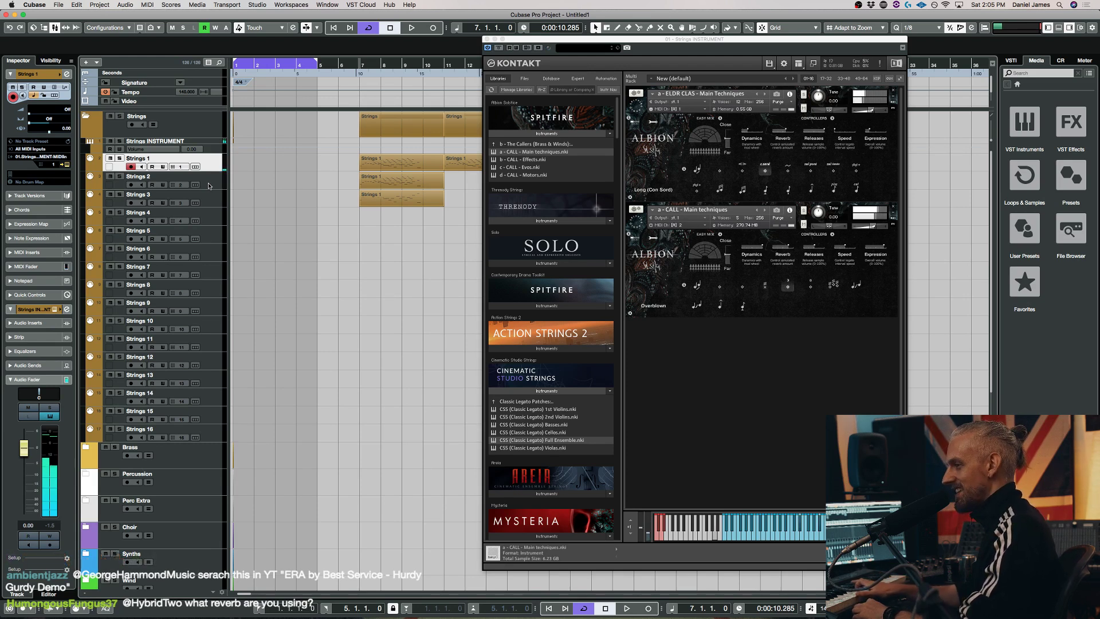
# Activate the Extra 1 track for comparison, return to Strings 2 and audition the CALL patch's Tremolo Scattered articulation
pyautogui.scroll(-5, 273, 208)
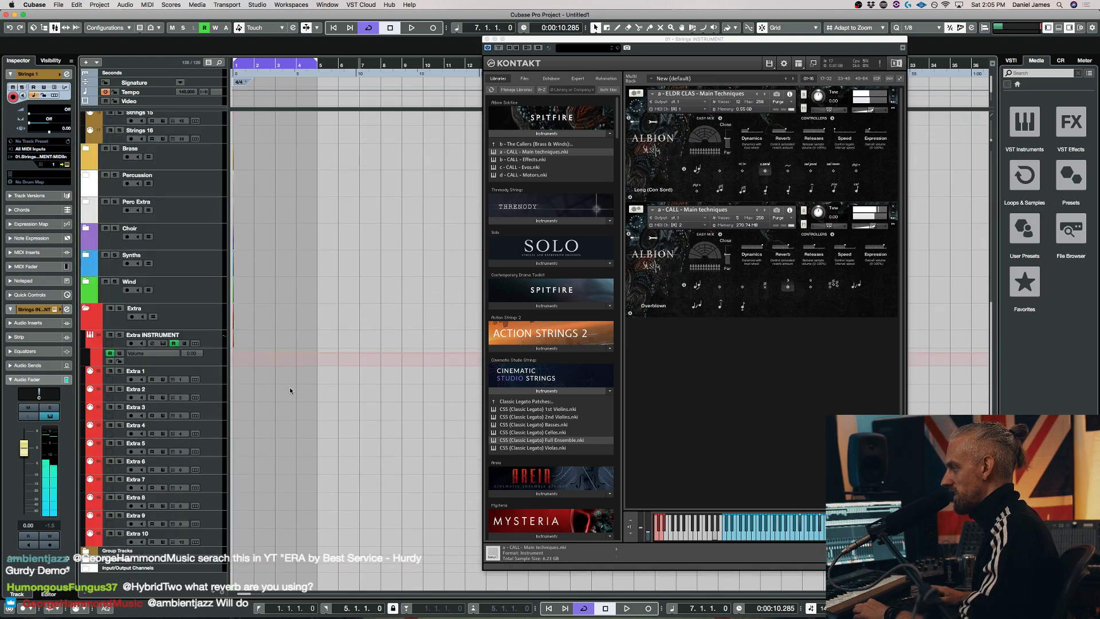
pyautogui.click(206, 383)
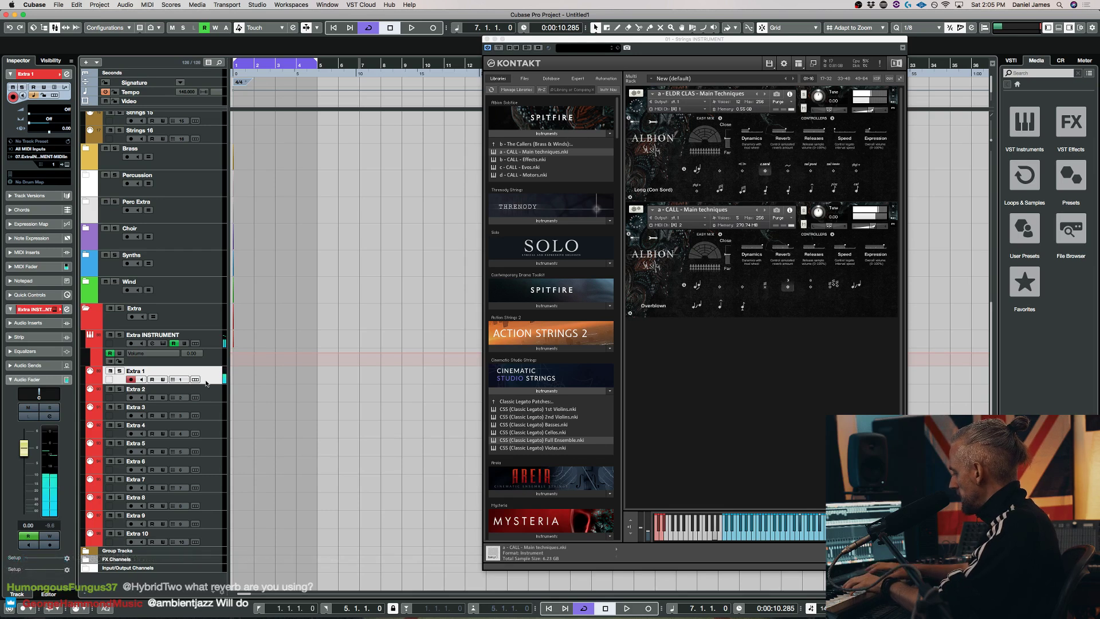
pyautogui.scroll(5, 344, 374)
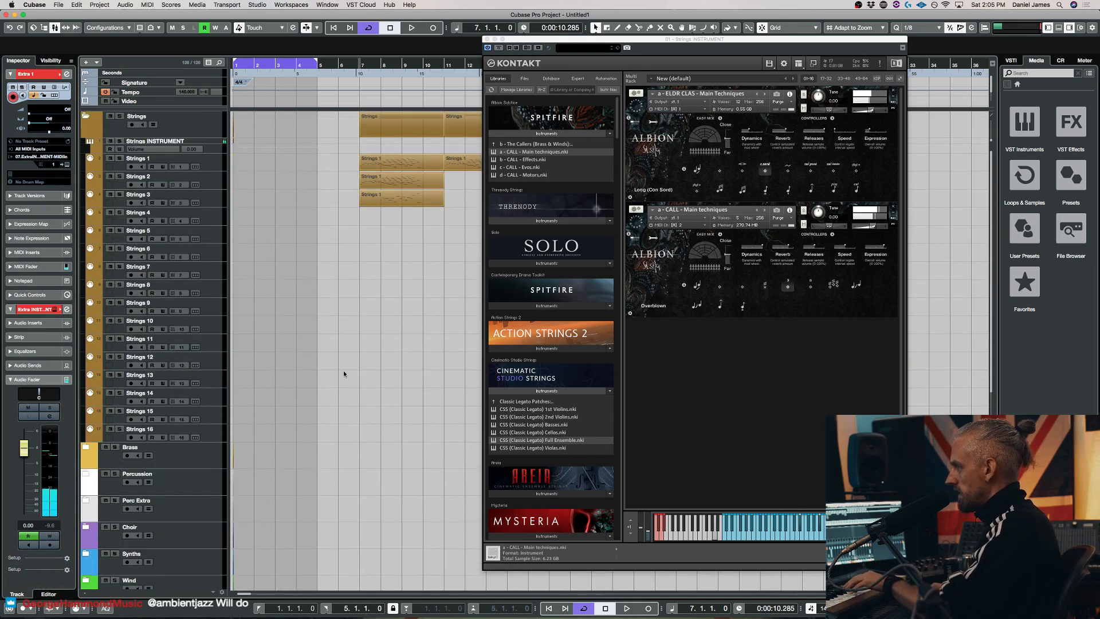
pyautogui.click(221, 182)
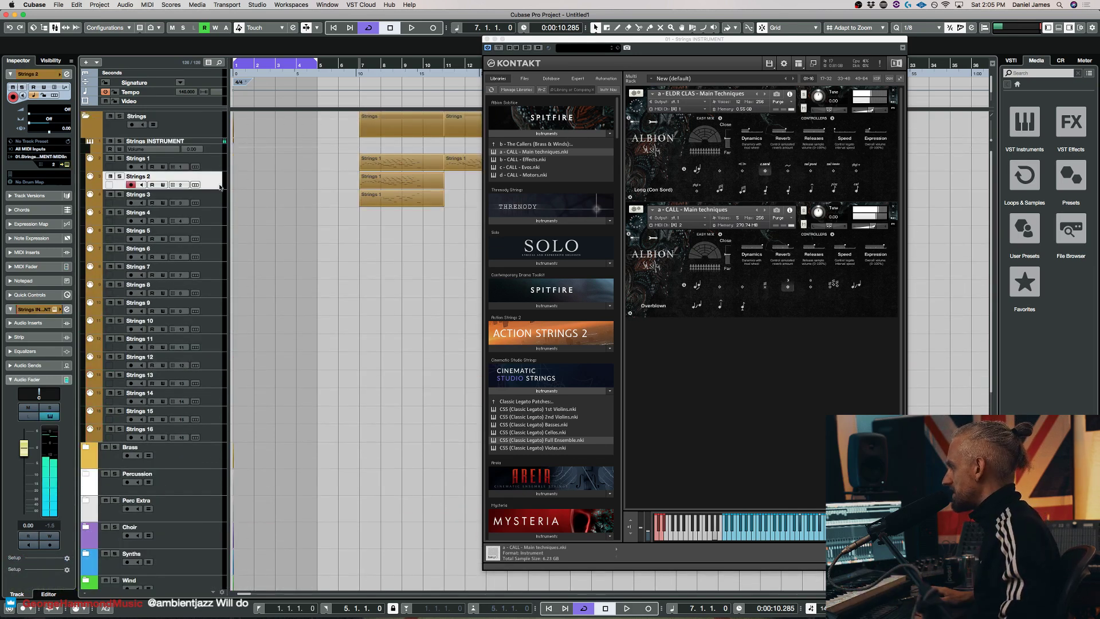
pyautogui.click(811, 284)
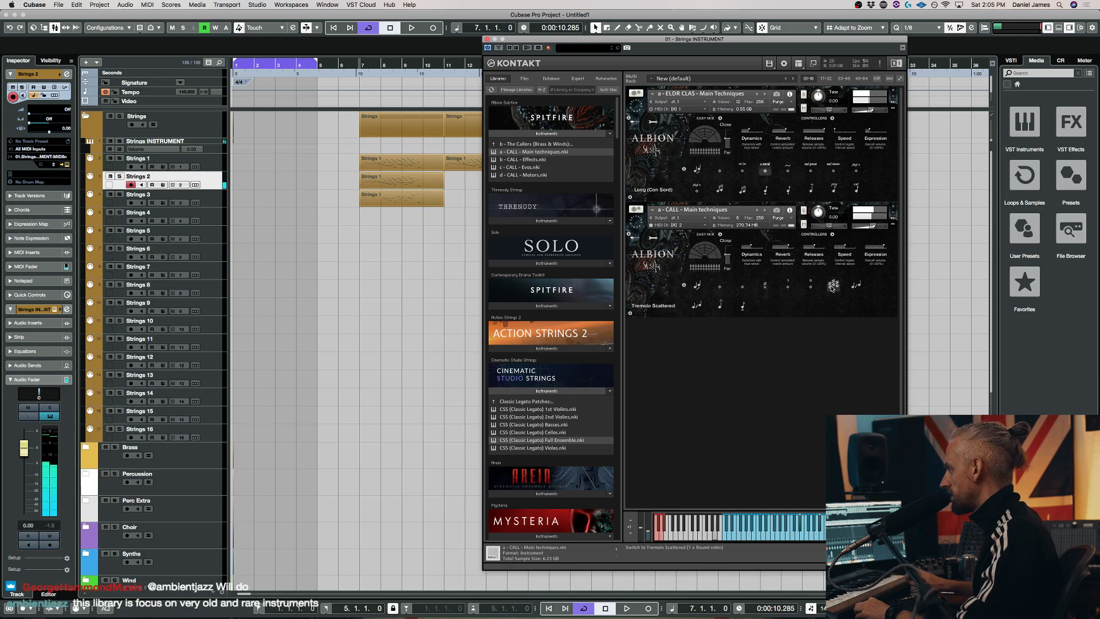
# Compare against the Extra 1 track again, and audition Gliss Up (Major) and Marcato in the CALL patch on Strings 2
pyautogui.scroll(-5, 335, 358)
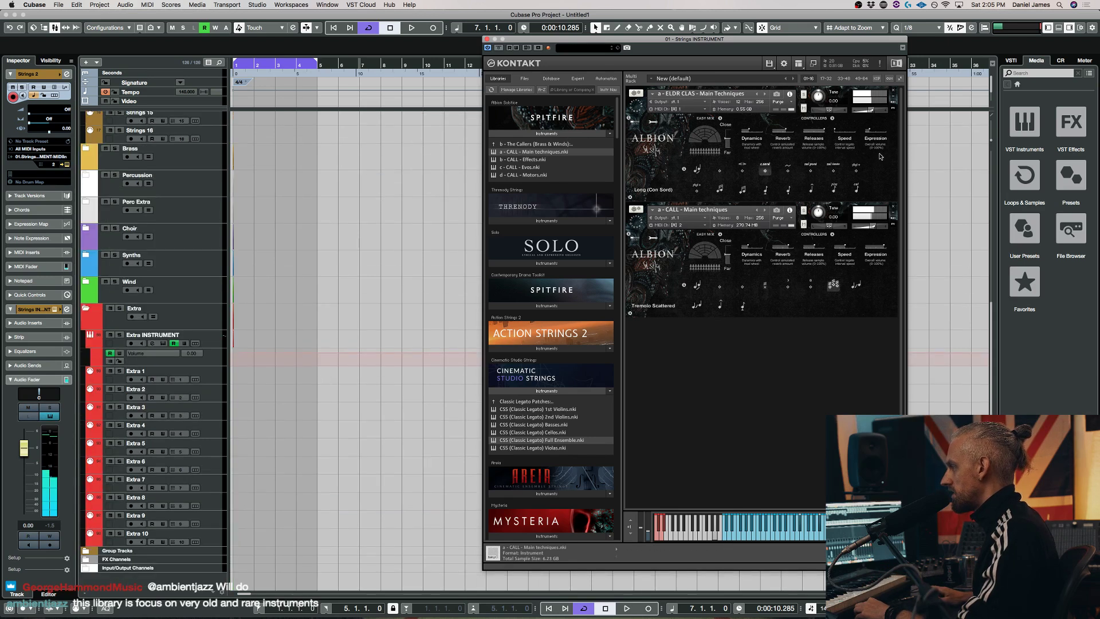
pyautogui.moveTo(868, 111)
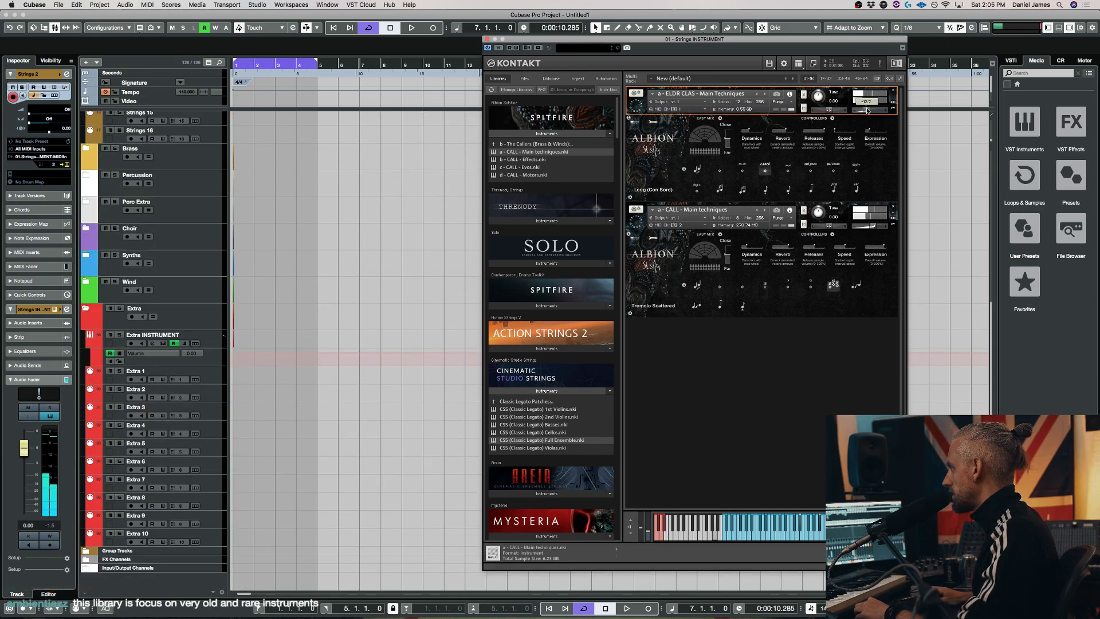
pyautogui.click(201, 372)
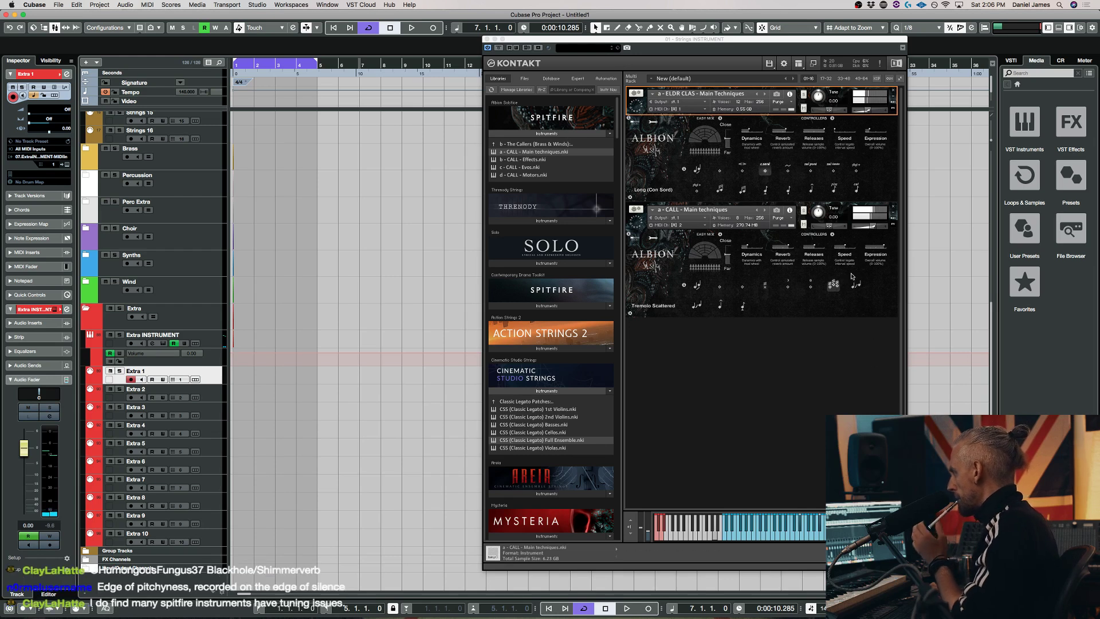
pyautogui.scroll(5, 379, 309)
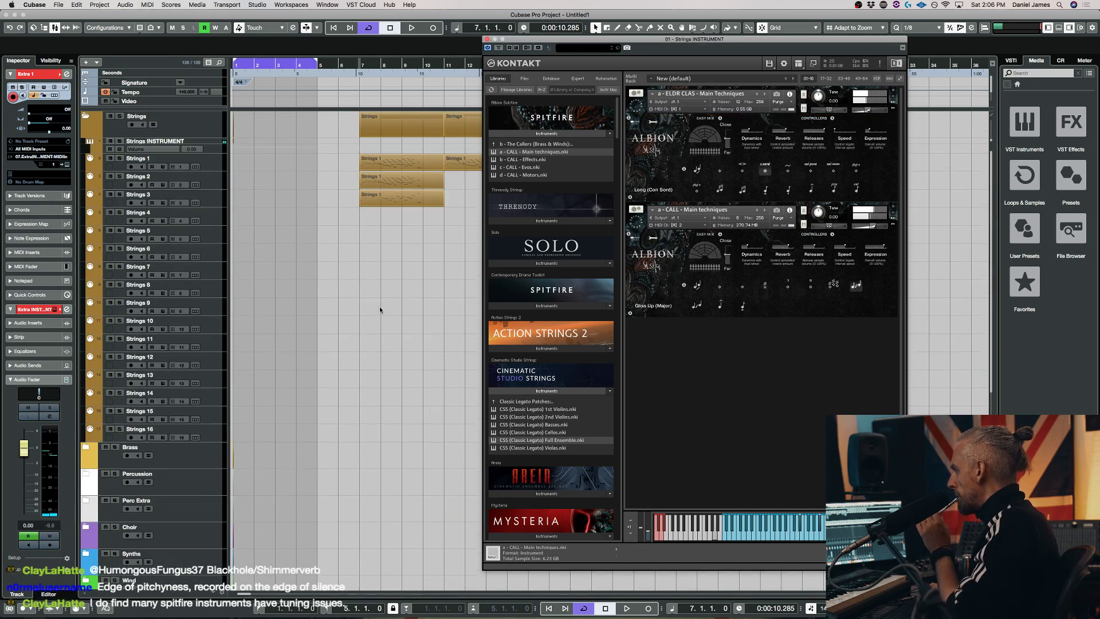
pyautogui.click(213, 183)
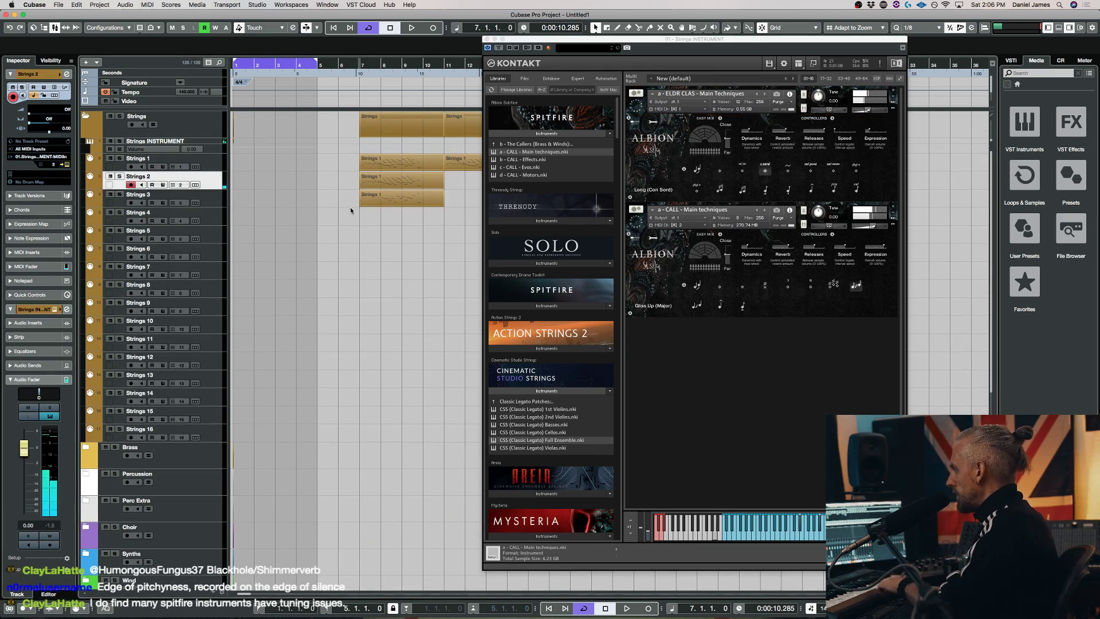
pyautogui.click(721, 306)
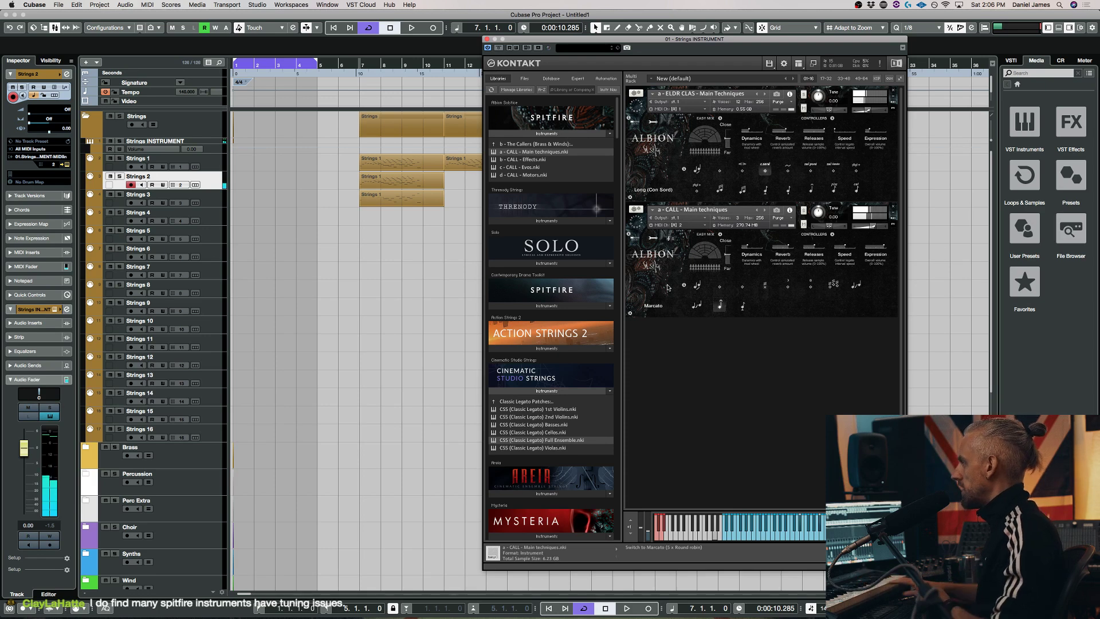
# Make Strings 1 active and replace the CALL Main techniques patch in Kontakt with b - CALL - Effects
pyautogui.click(206, 161)
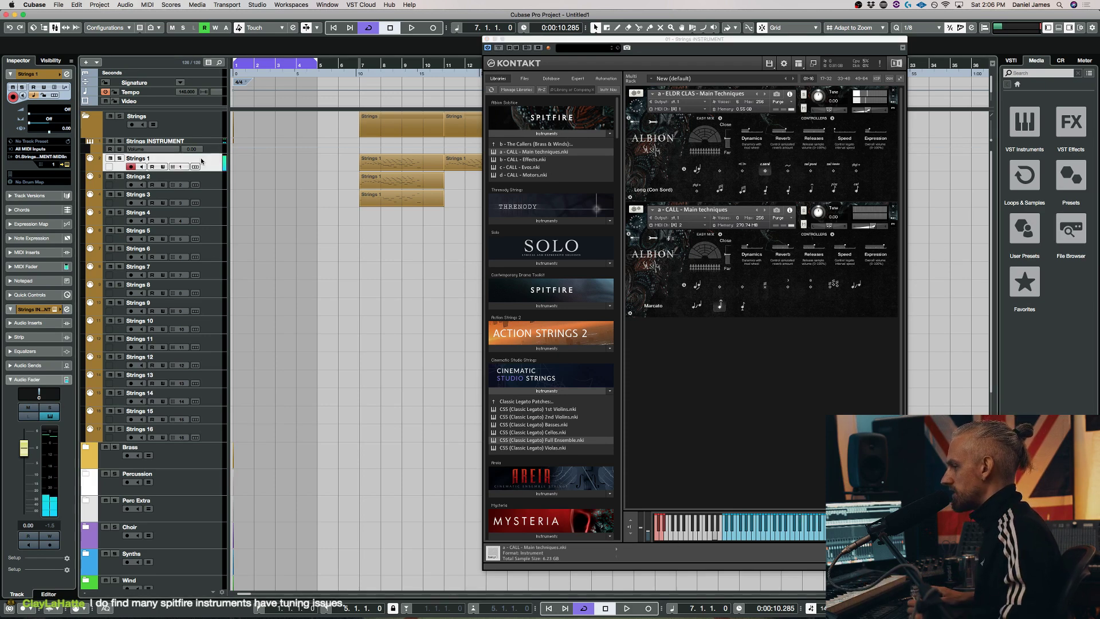
pyautogui.click(519, 162)
pyautogui.moveTo(519, 162); pyautogui.dragTo(752, 245)
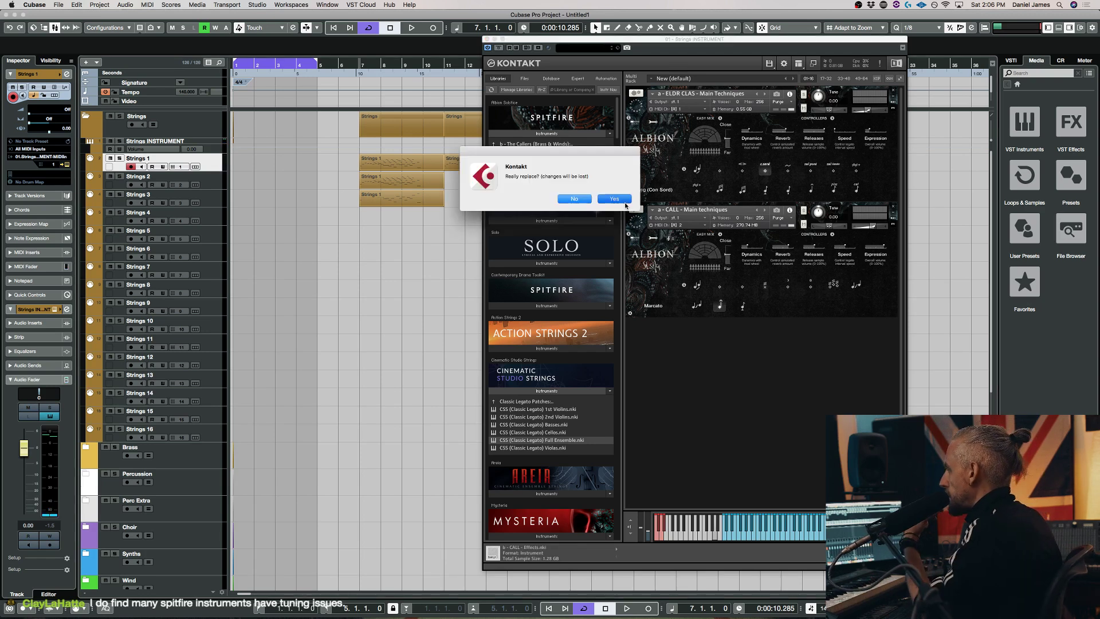
pyautogui.click(614, 199)
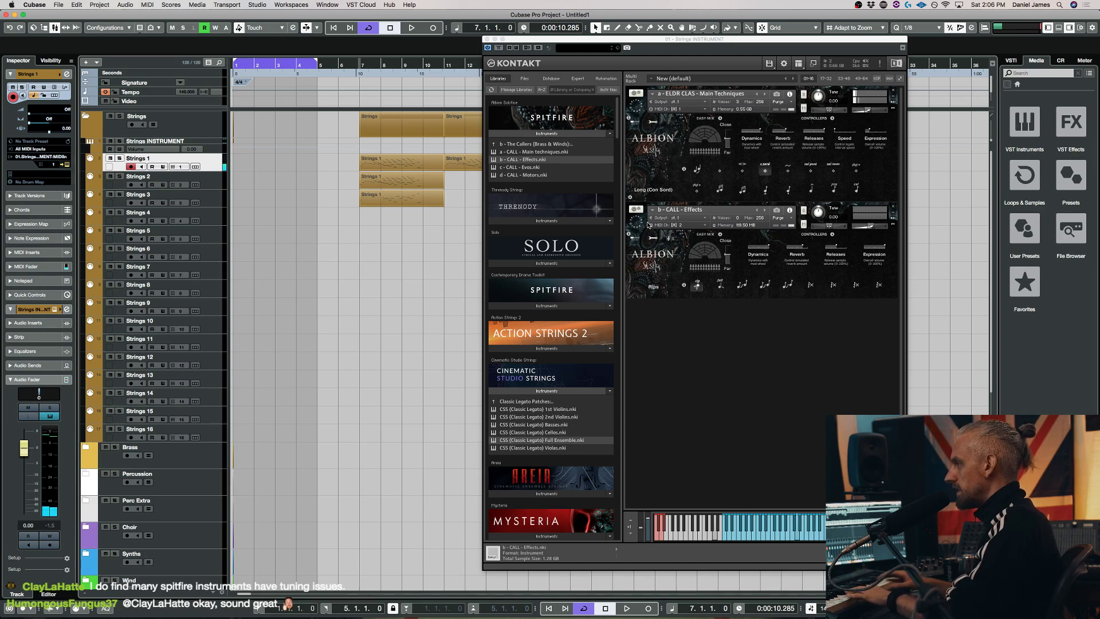
# On Strings 2, audition the CALL Effects articulations, including Falls and Gliss Down, ending on FX Whispers
pyautogui.click(218, 181)
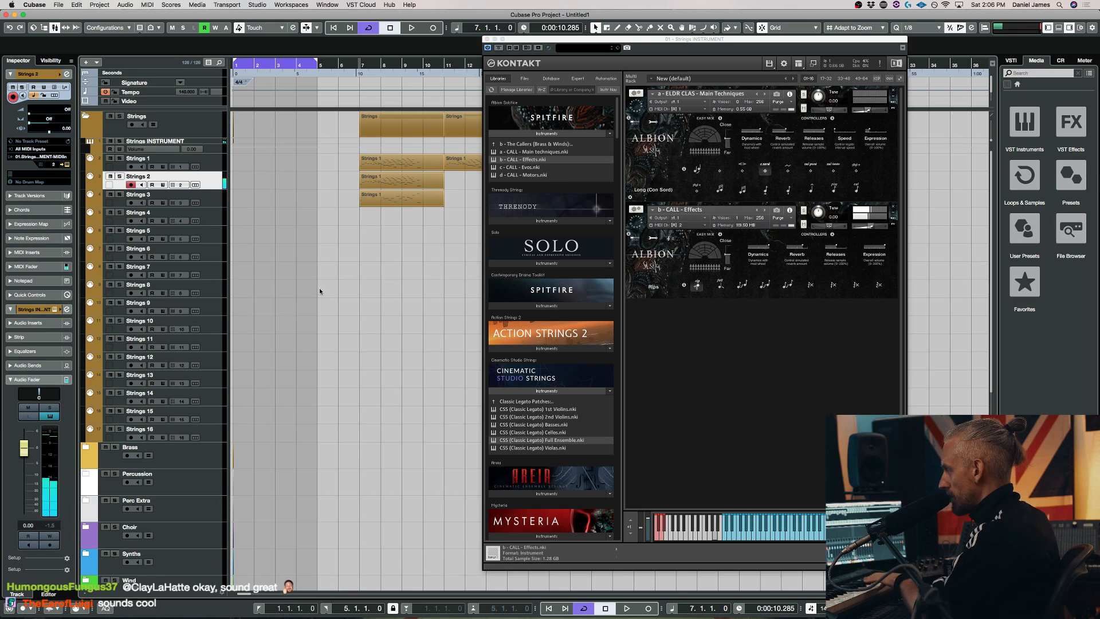
pyautogui.click(733, 288)
pyautogui.click(721, 285)
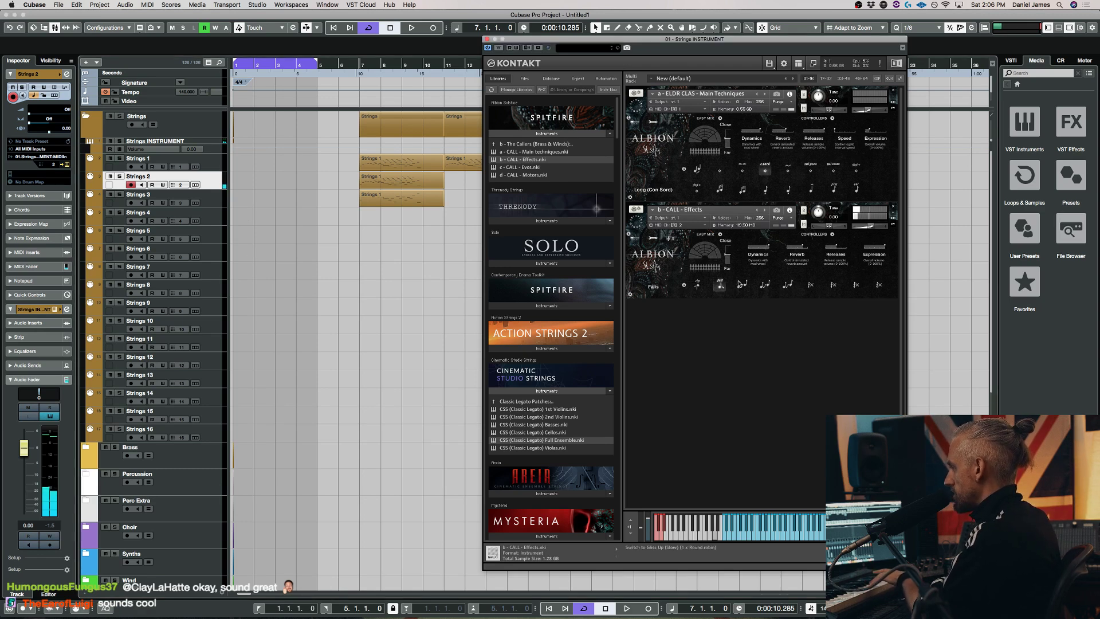
pyautogui.click(788, 285)
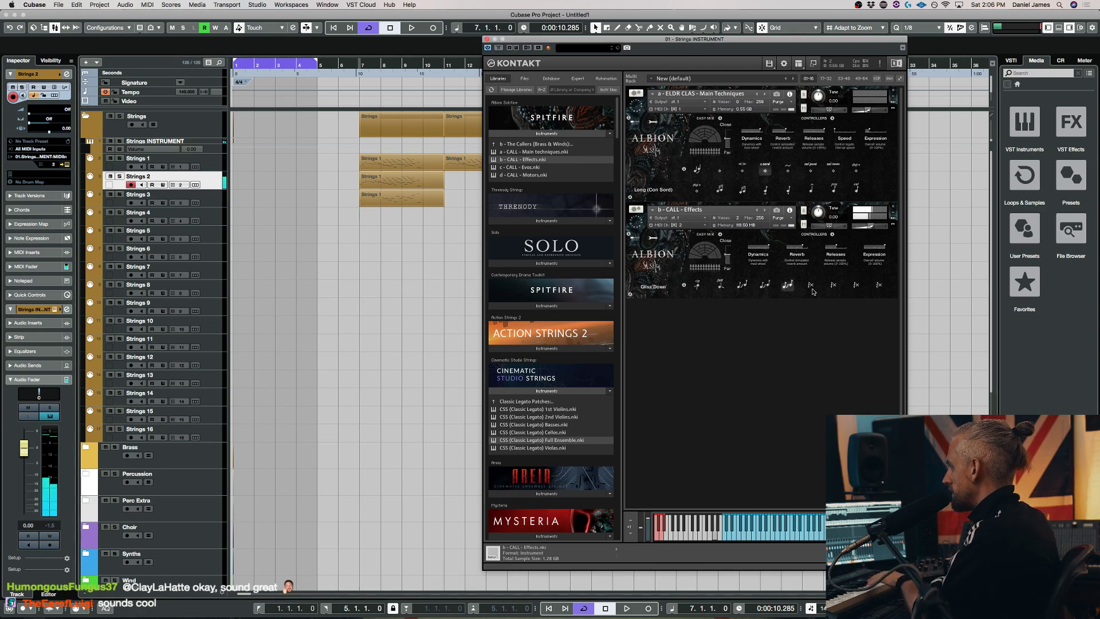
pyautogui.click(812, 286)
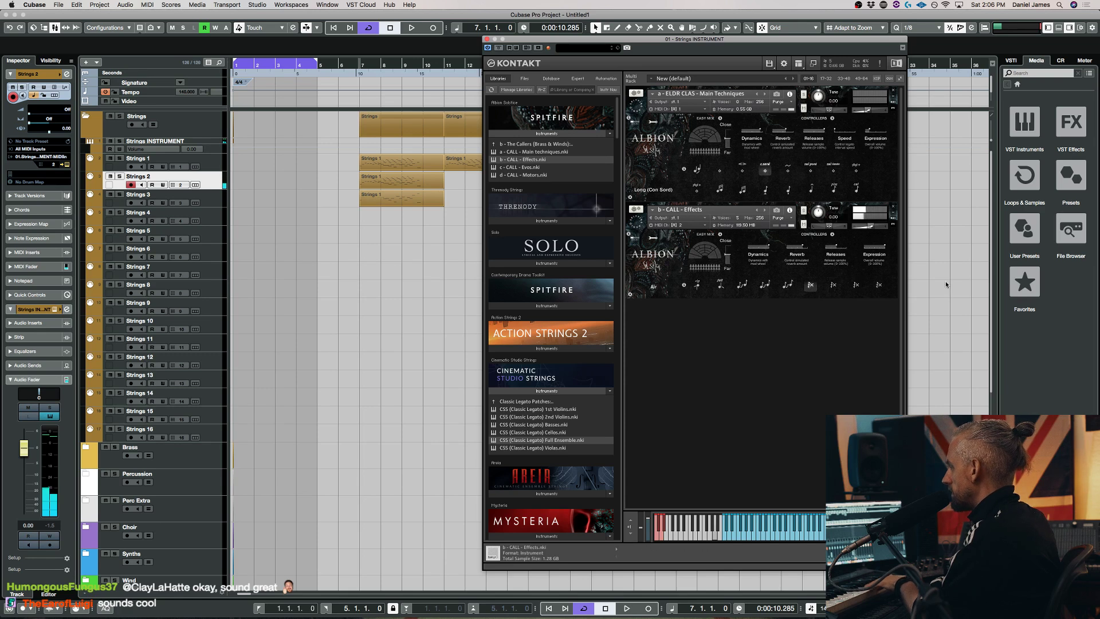
pyautogui.click(837, 284)
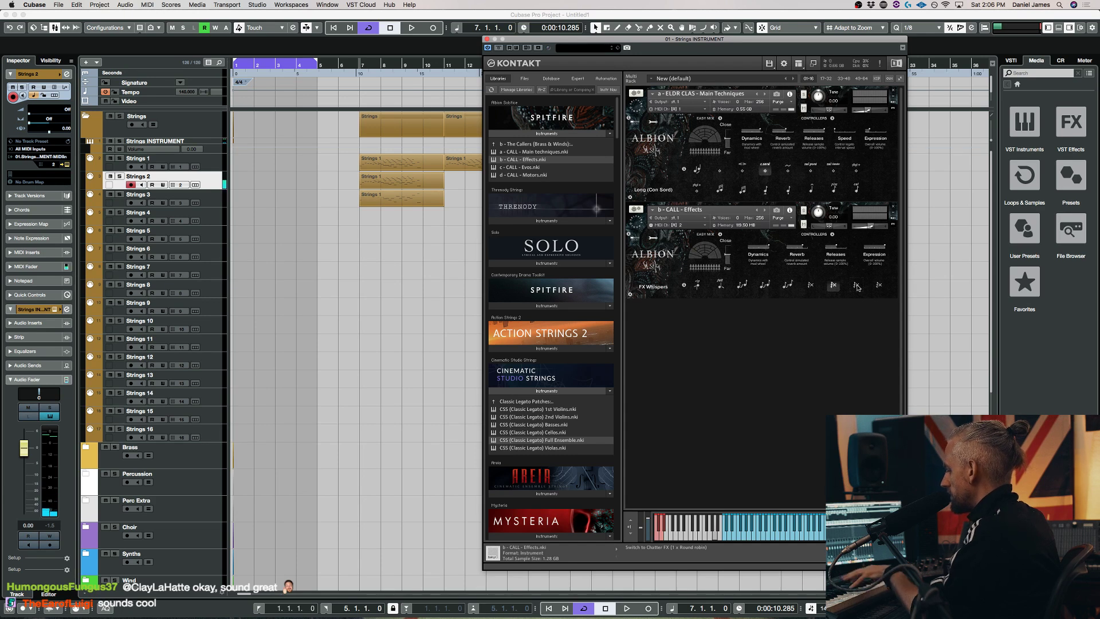
# Set the upward compression of the Strings Group's OTT to 200 % and switch the CALL Effects patch to Key Noise
pyautogui.click(816, 208)
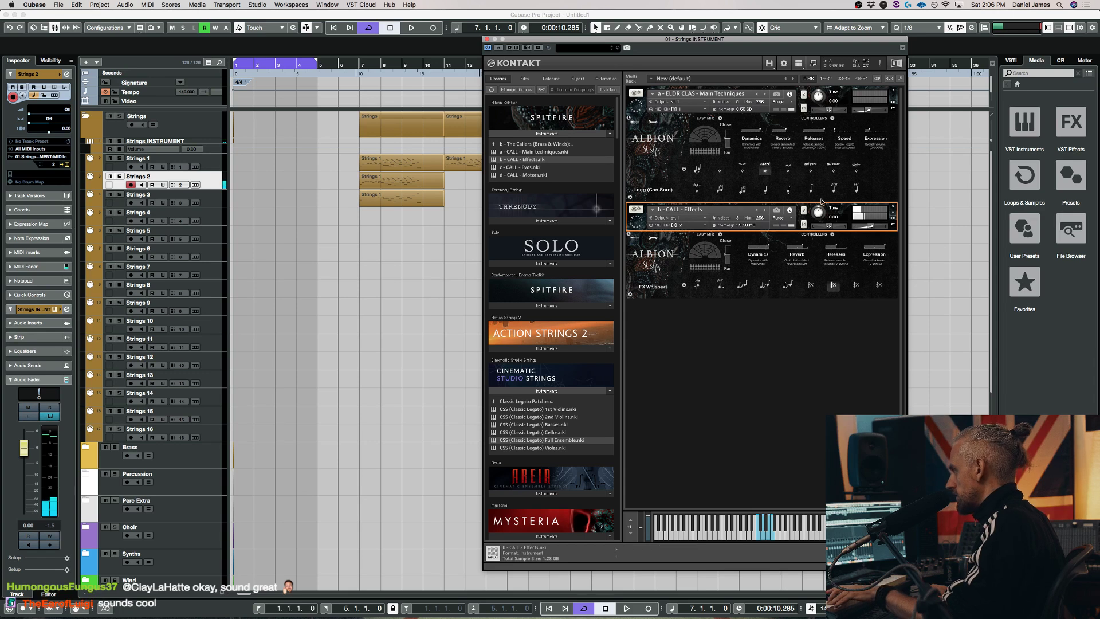
pyautogui.moveTo(817, 207); pyautogui.dragTo(875, 232)
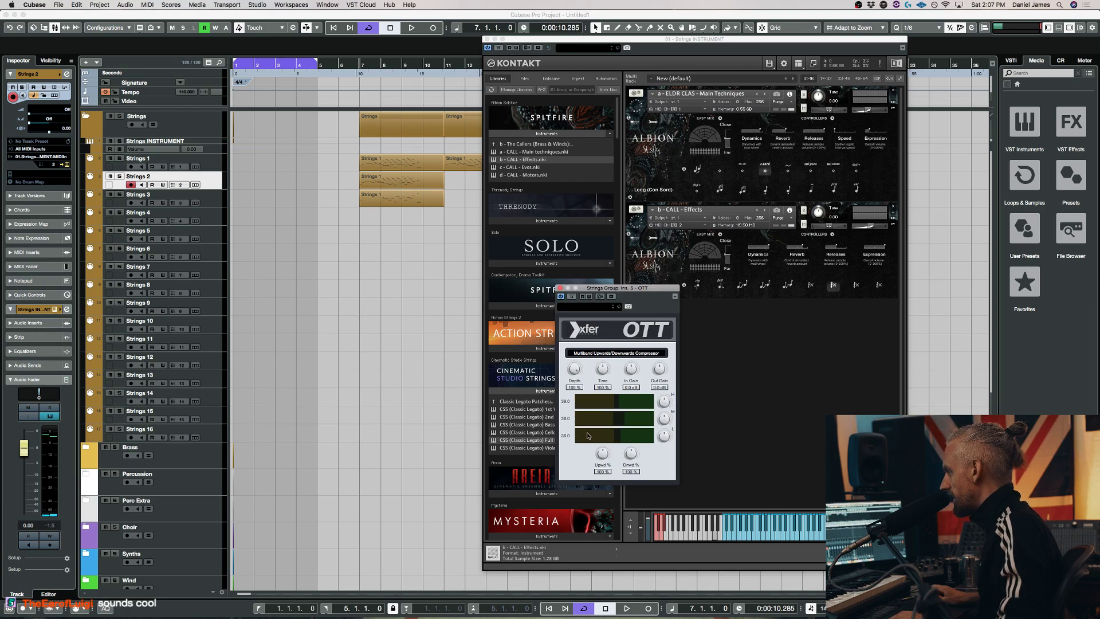
pyautogui.moveTo(602, 453); pyautogui.dragTo(615, 312)
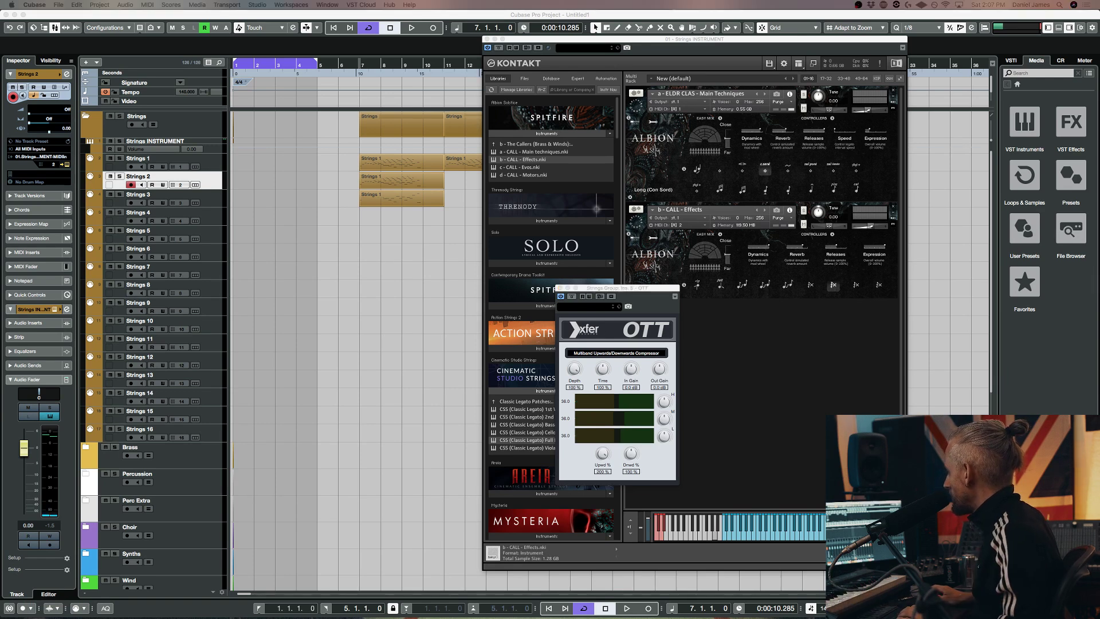
pyautogui.click(559, 288)
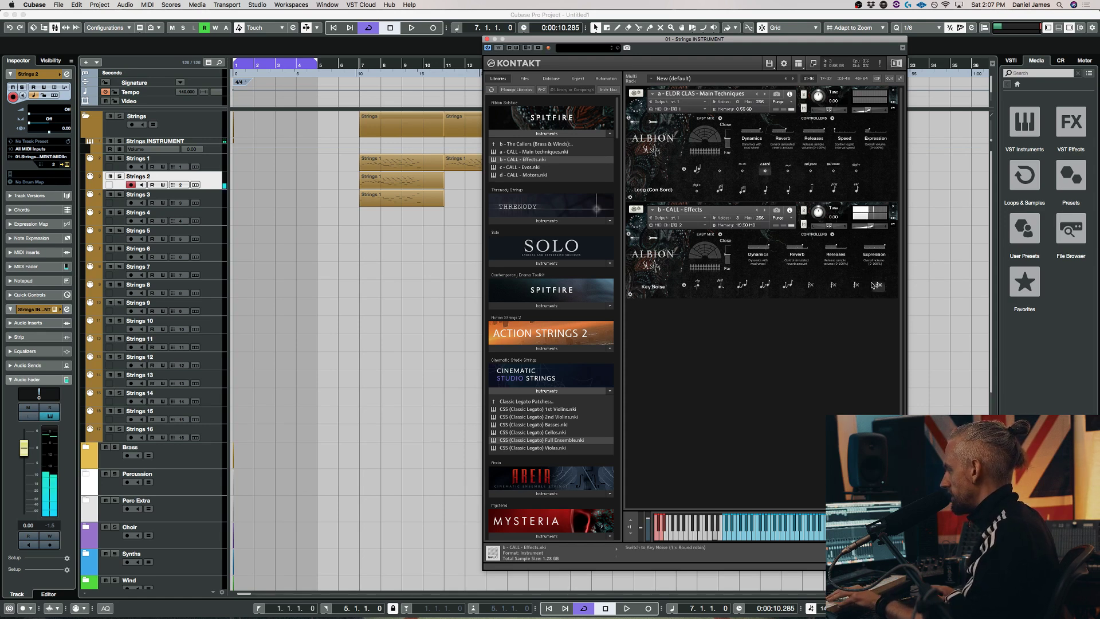
# Replace CALL Effects with the c - CALL - Evos patch and set the ELDR CLAS patch on Strings 1 to Legato
pyautogui.moveTo(530, 167); pyautogui.dragTo(720, 270)
pyautogui.click(626, 200)
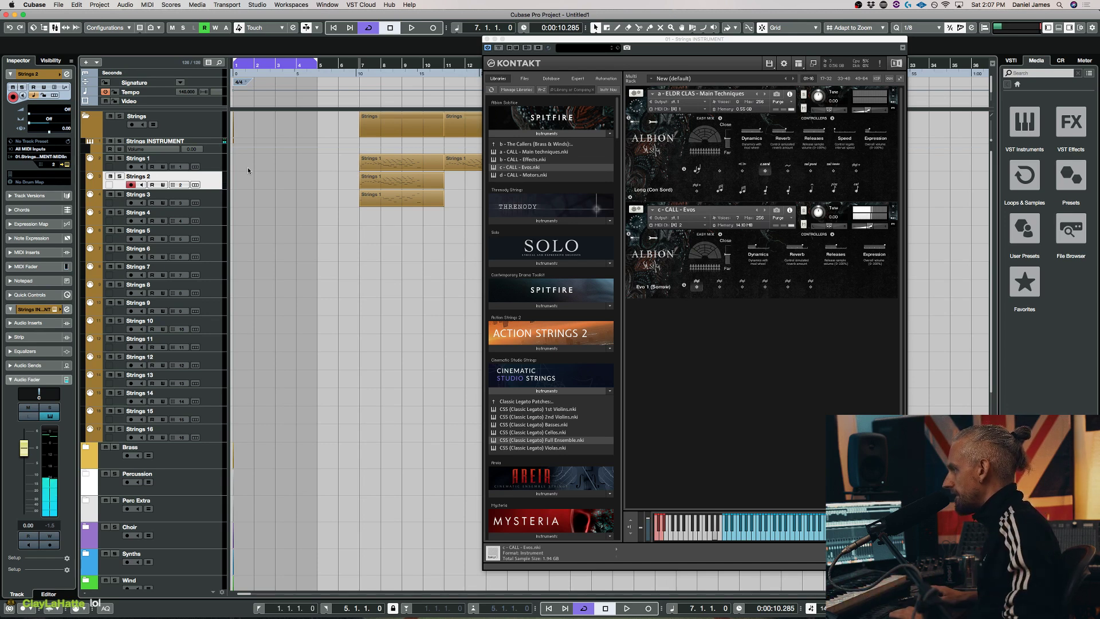
pyautogui.click(201, 167)
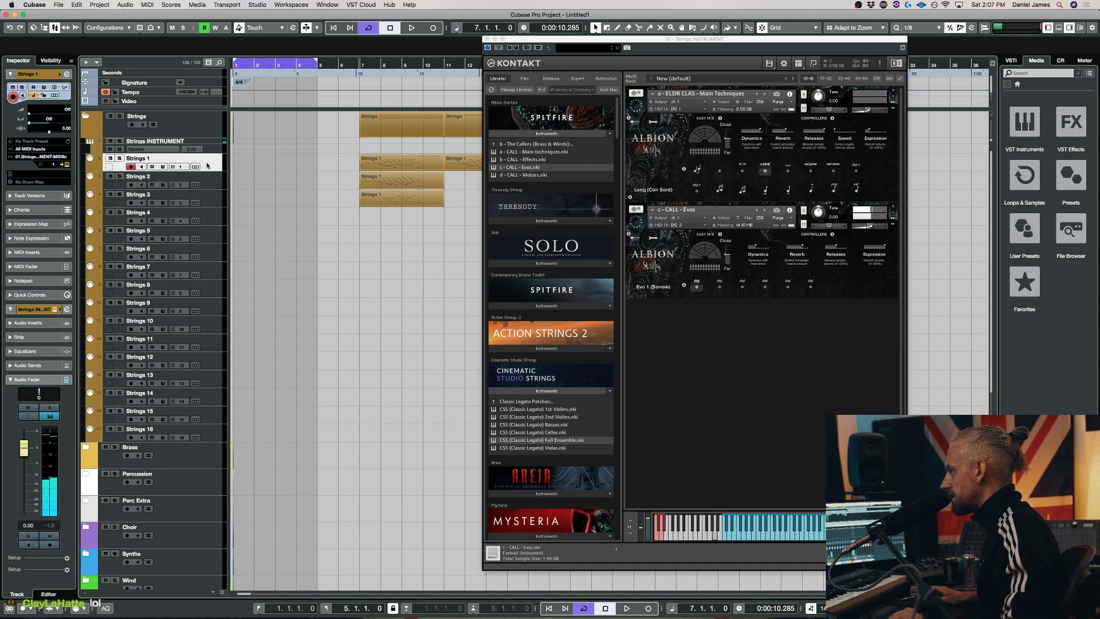
pyautogui.click(699, 170)
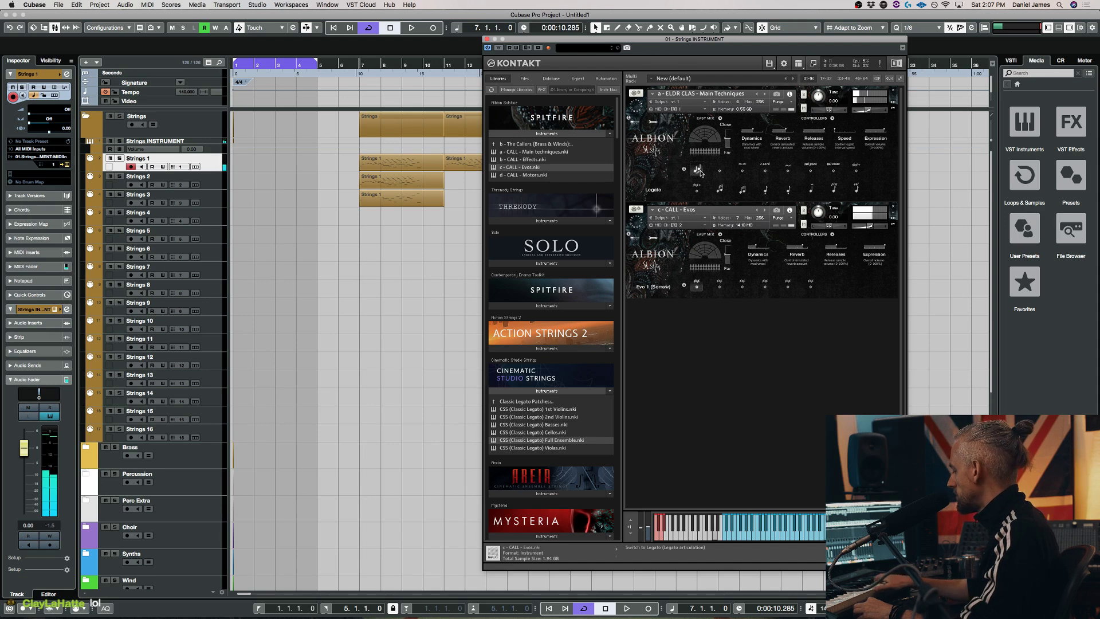
pyautogui.click(411, 162)
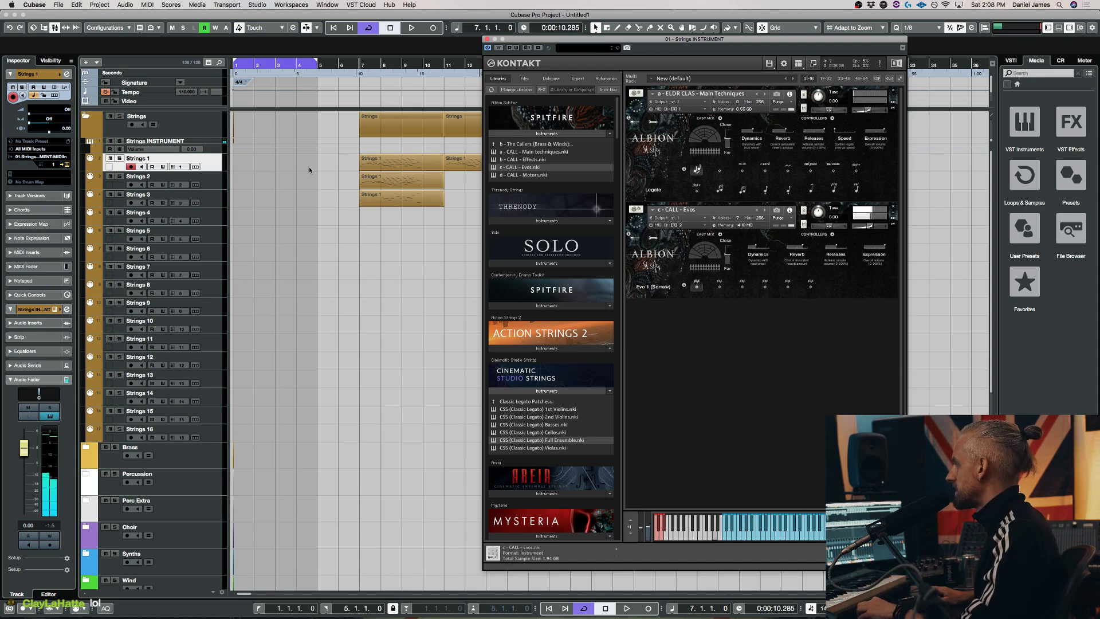
# On Strings 2, audition Evo 2 (Divided) and Evo 3 (Turbulent) in the CALL Evos patch, ending on Evo 5 (Meandering)
pyautogui.click(210, 176)
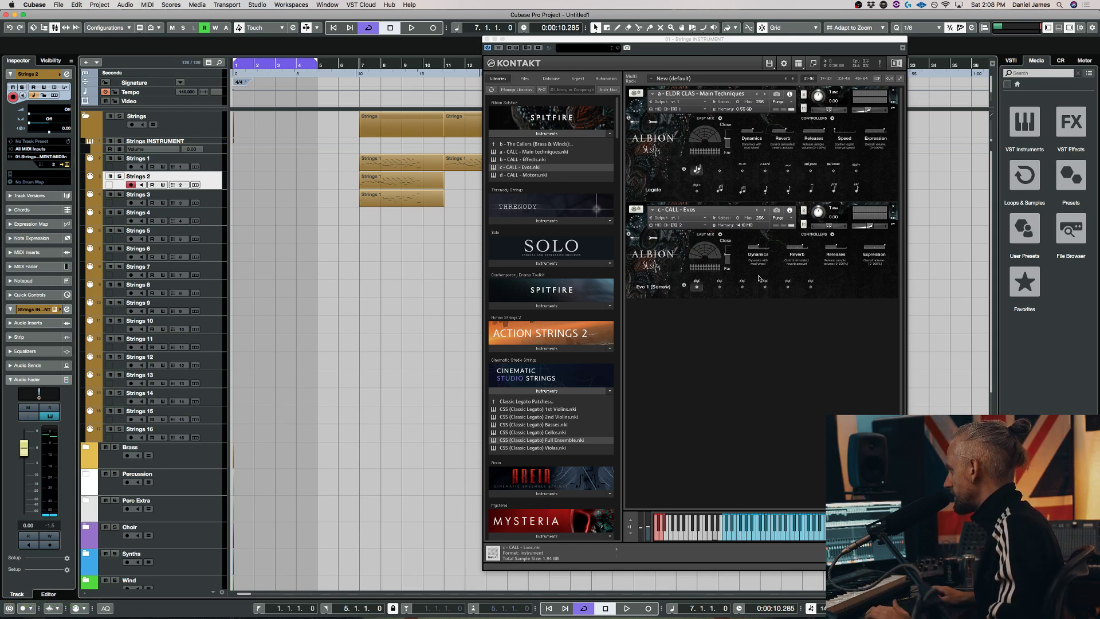
pyautogui.click(720, 282)
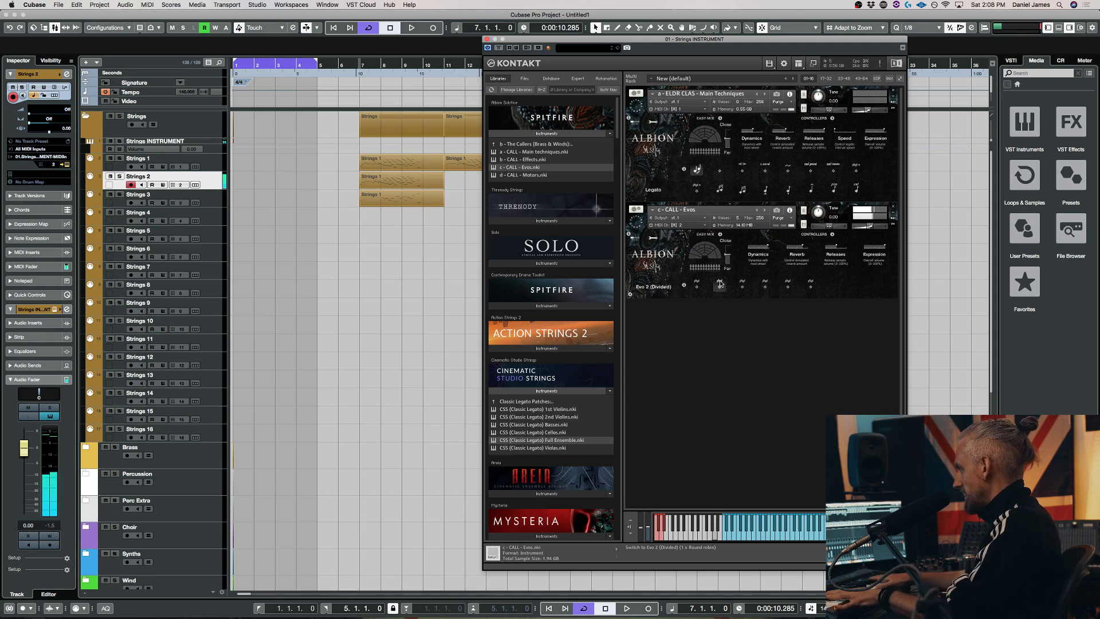
pyautogui.click(741, 284)
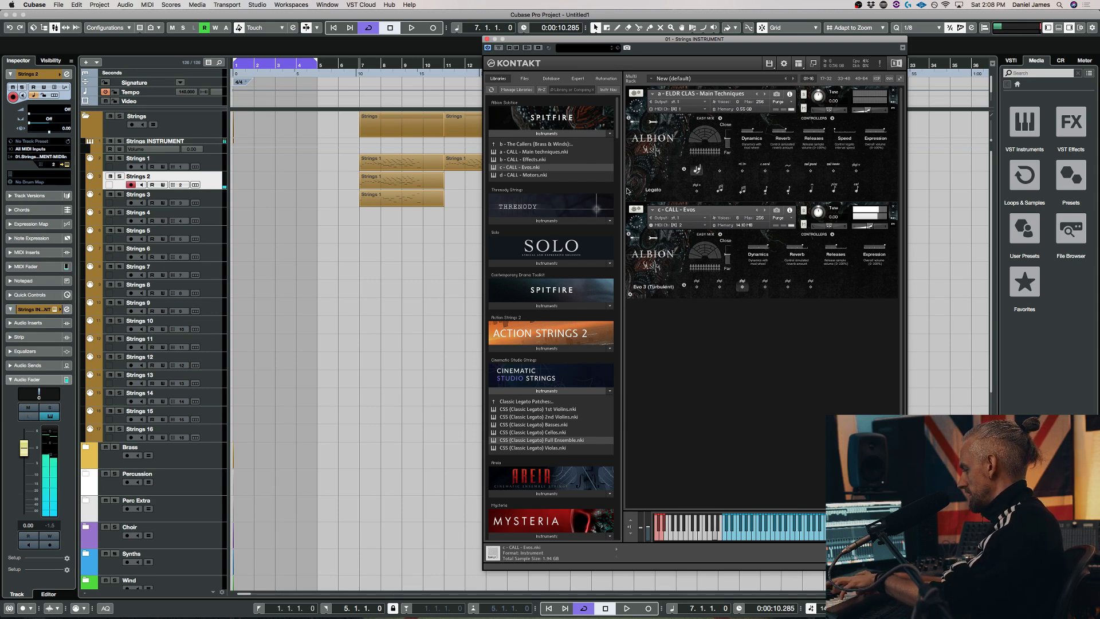
pyautogui.click(788, 283)
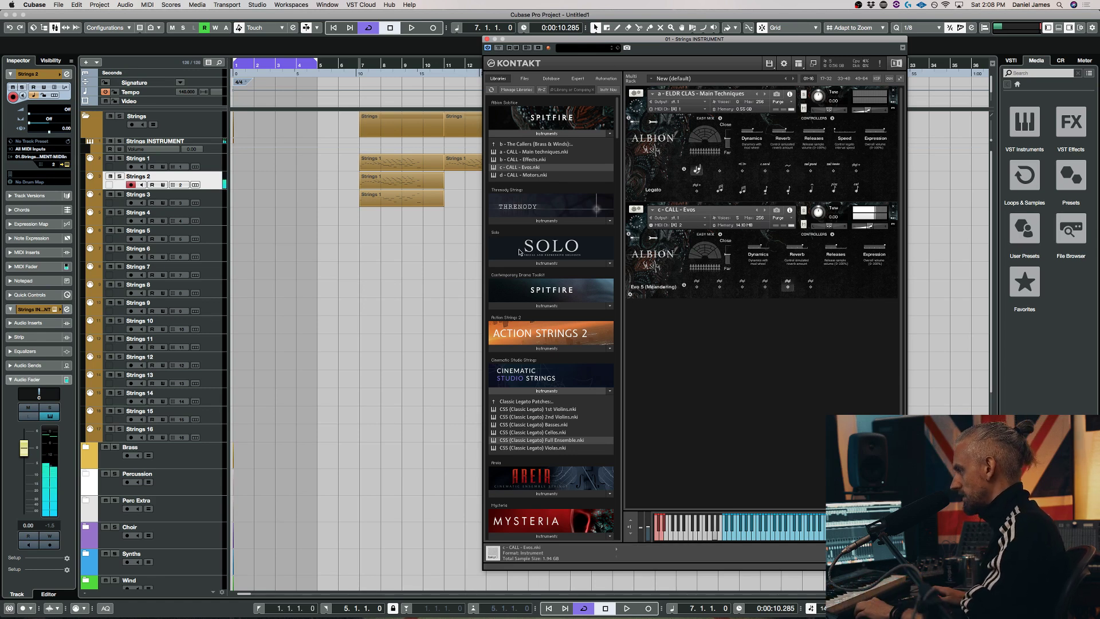
# Make Strings 2 the active track and replace the CALL Evos patch with d - CALL - Motors
pyautogui.click(346, 162)
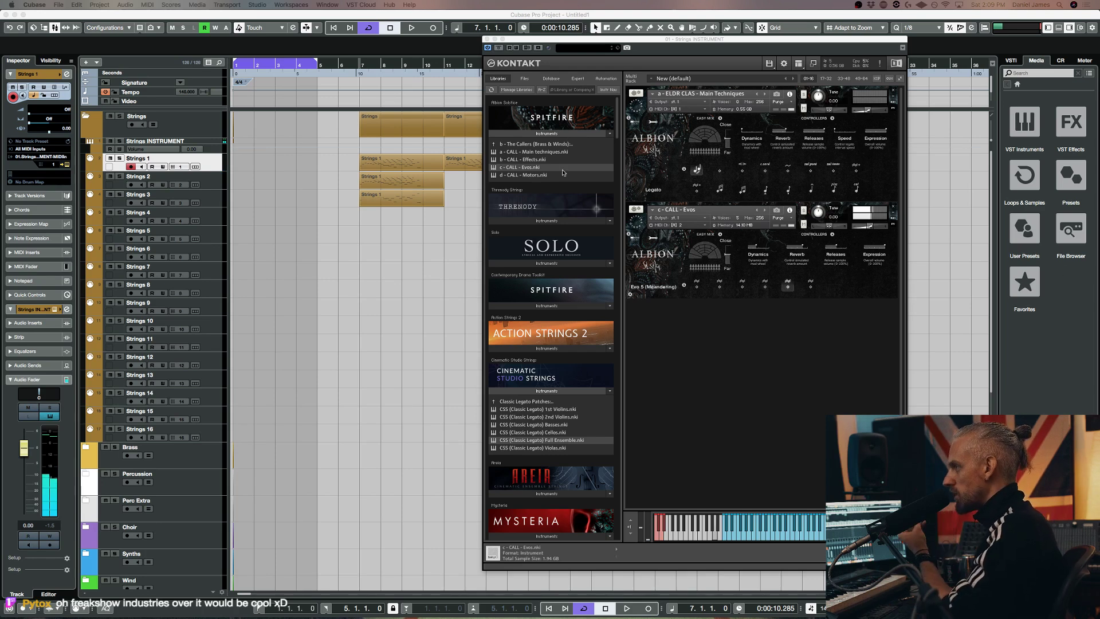
pyautogui.press('Down')
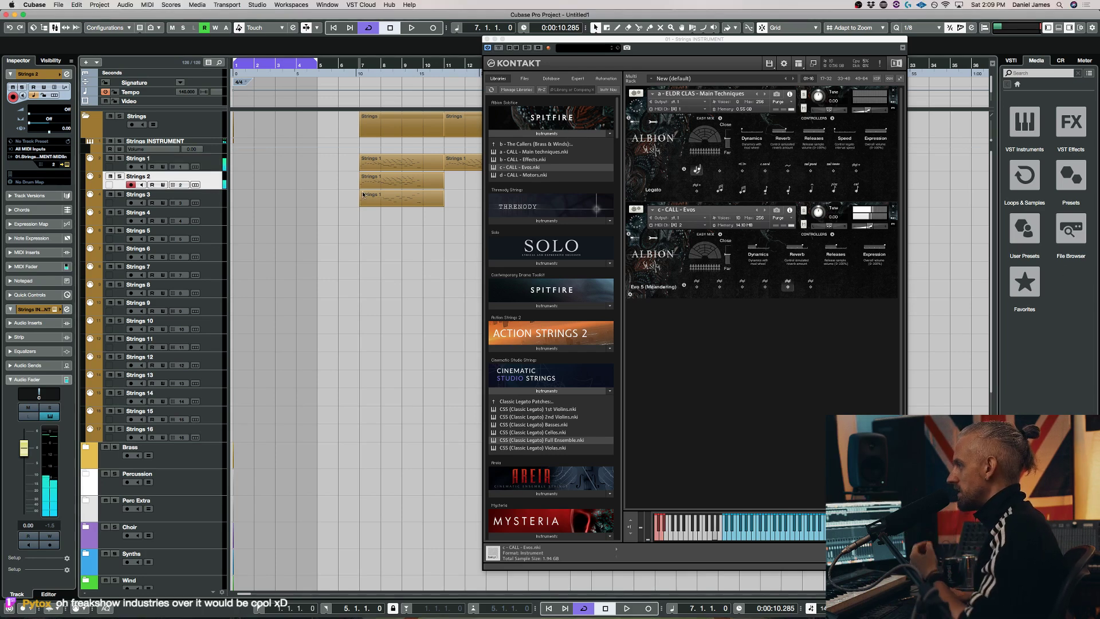
pyautogui.doubleClick(537, 178)
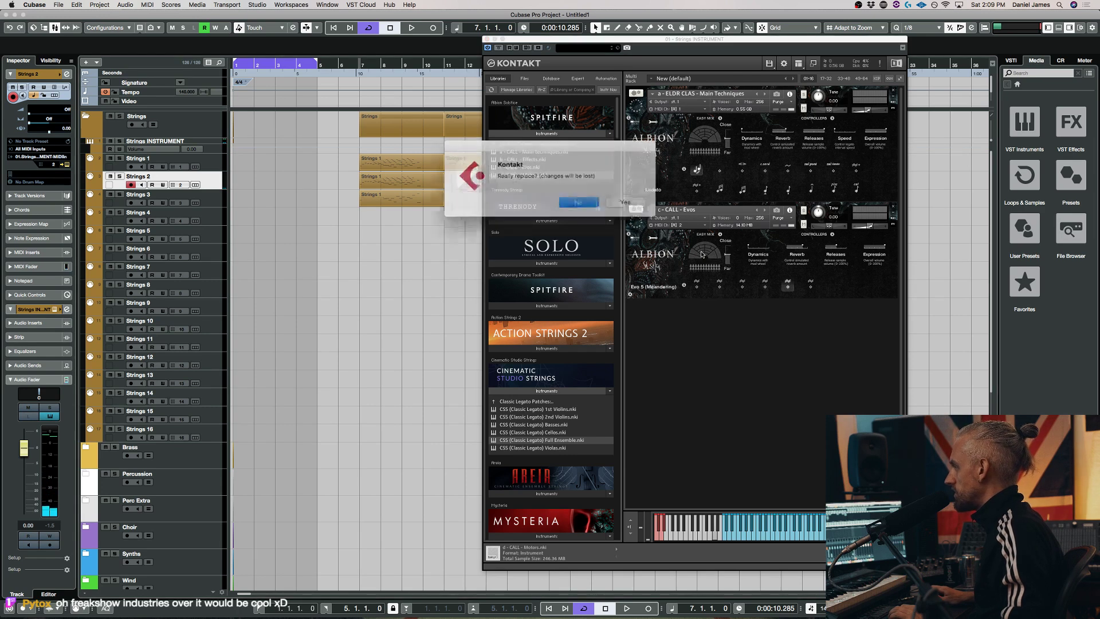
pyautogui.click(602, 199)
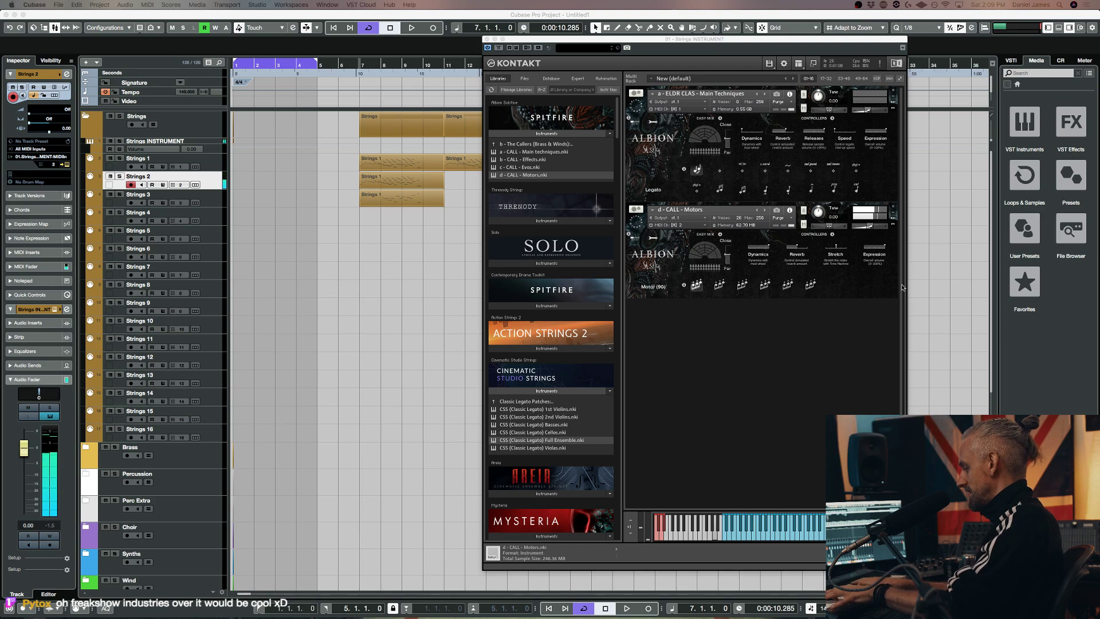
# Switch CALL Motors to its (70) motor articulation and add MYST - Main Techniques from The Mystics (Pipes) for playing on Strings 3
pyautogui.click(715, 270)
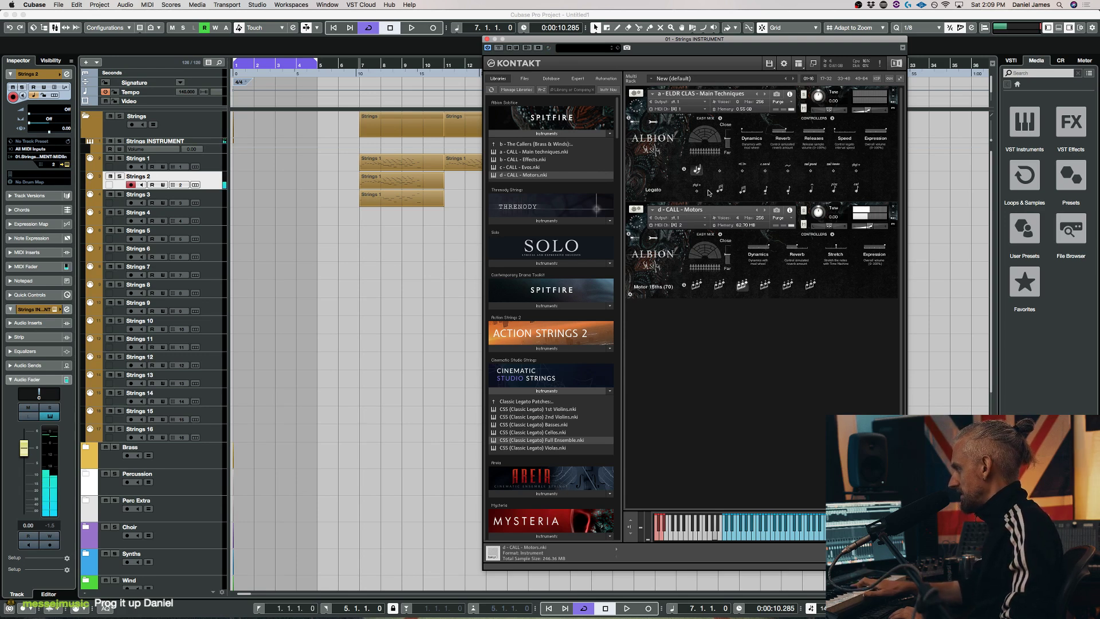
pyautogui.click(565, 144)
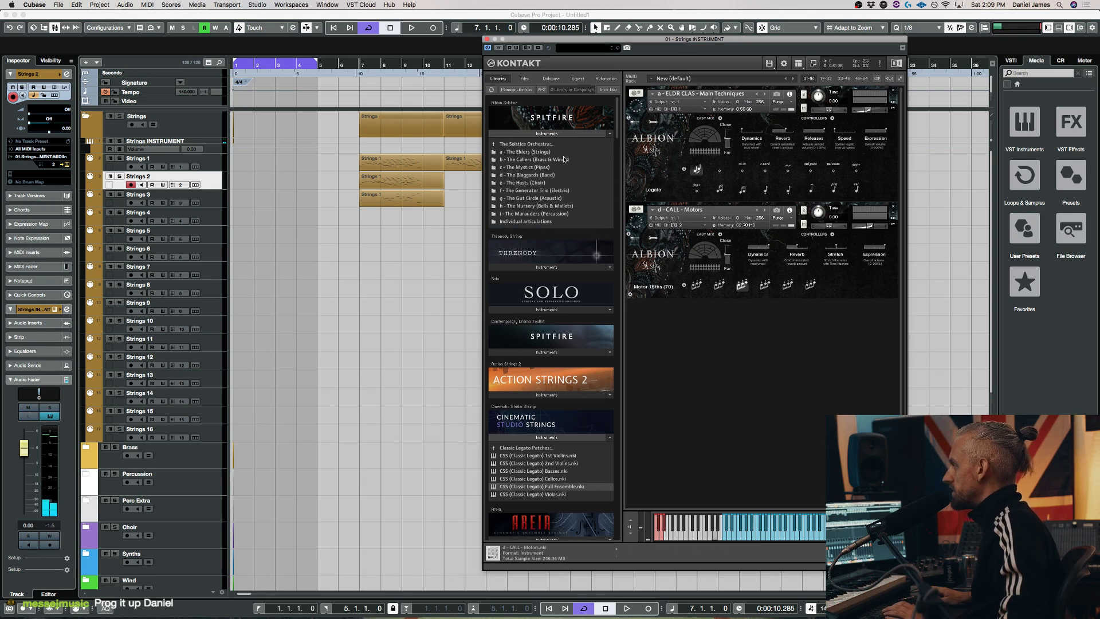
pyautogui.doubleClick(561, 168)
pyautogui.moveTo(555, 153); pyautogui.dragTo(769, 350)
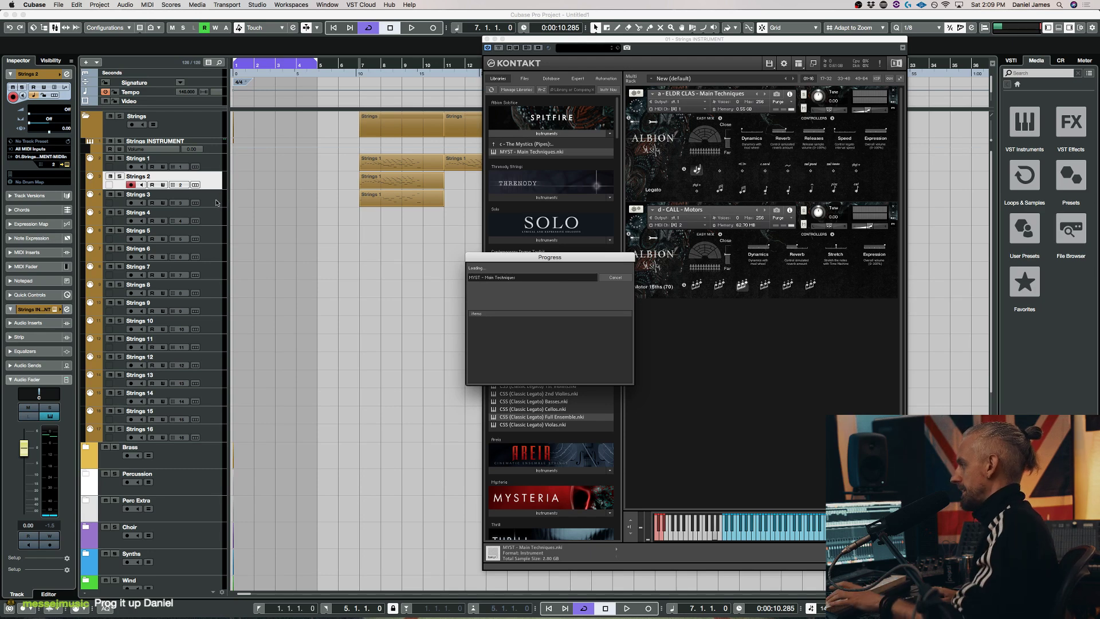
pyautogui.click(217, 202)
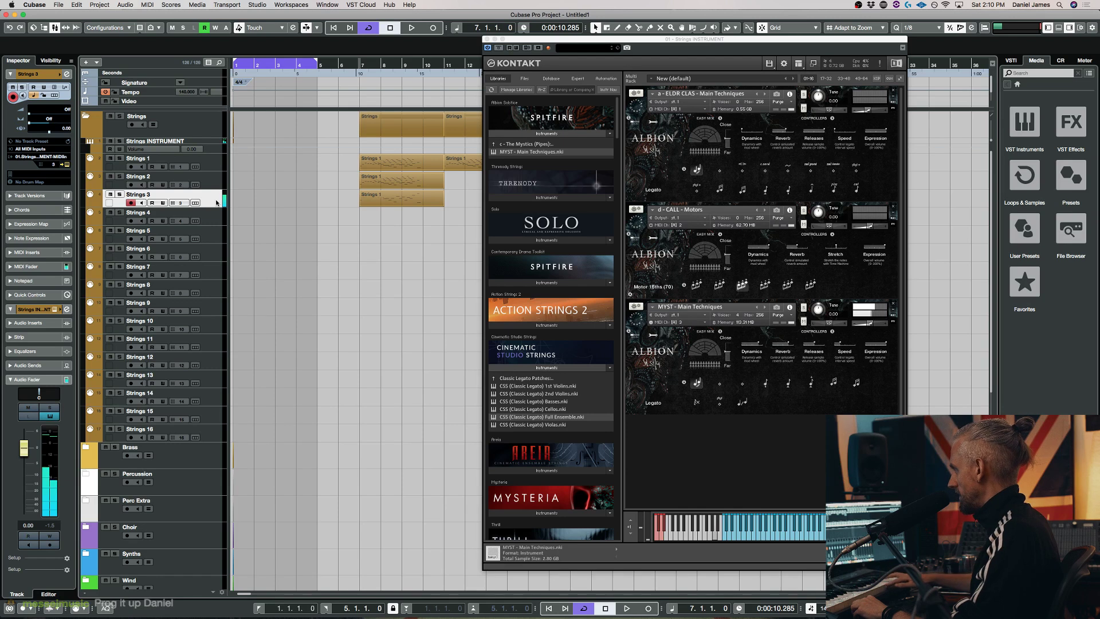
# Set the ELDR CLAS patch on Strings 1 to Sul Tasto and make Strings 3 the active track
pyautogui.click(211, 156)
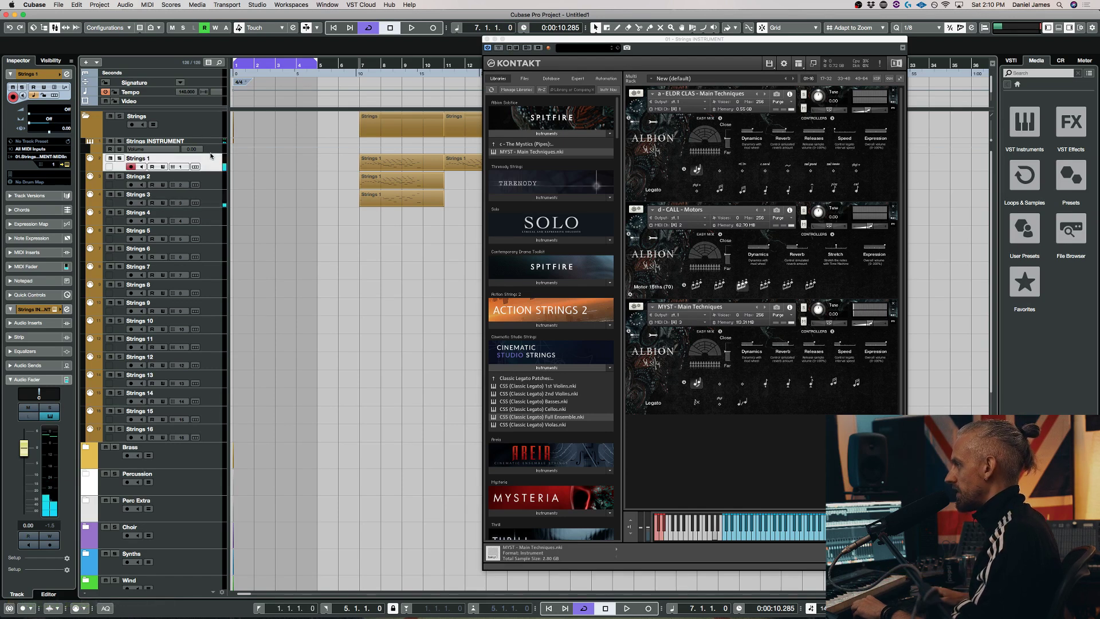
pyautogui.click(834, 175)
pyautogui.click(833, 174)
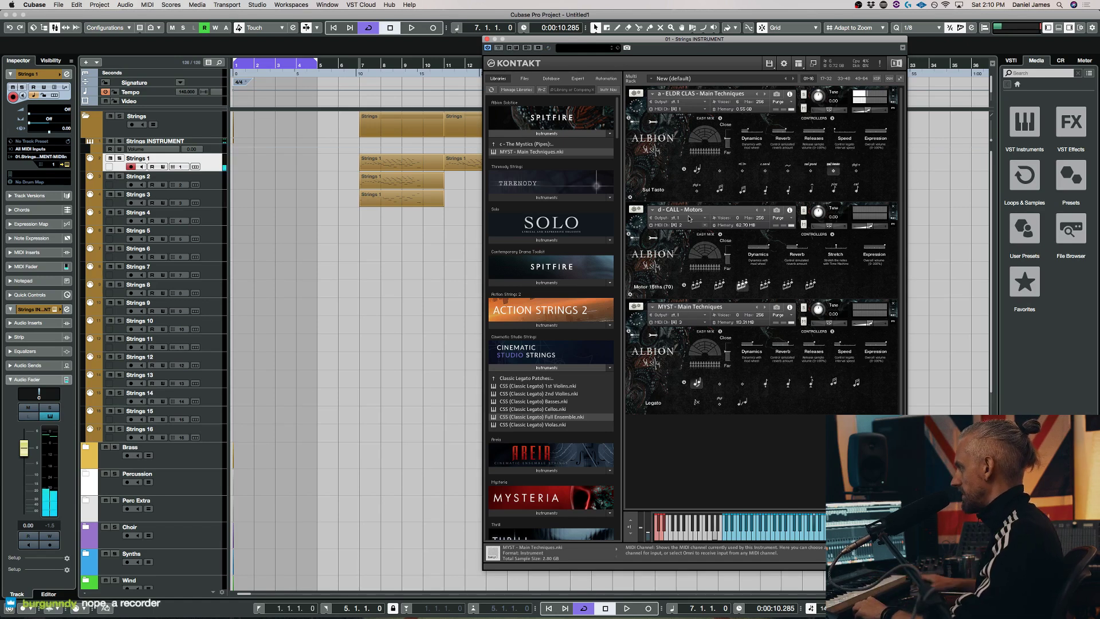
pyautogui.click(213, 199)
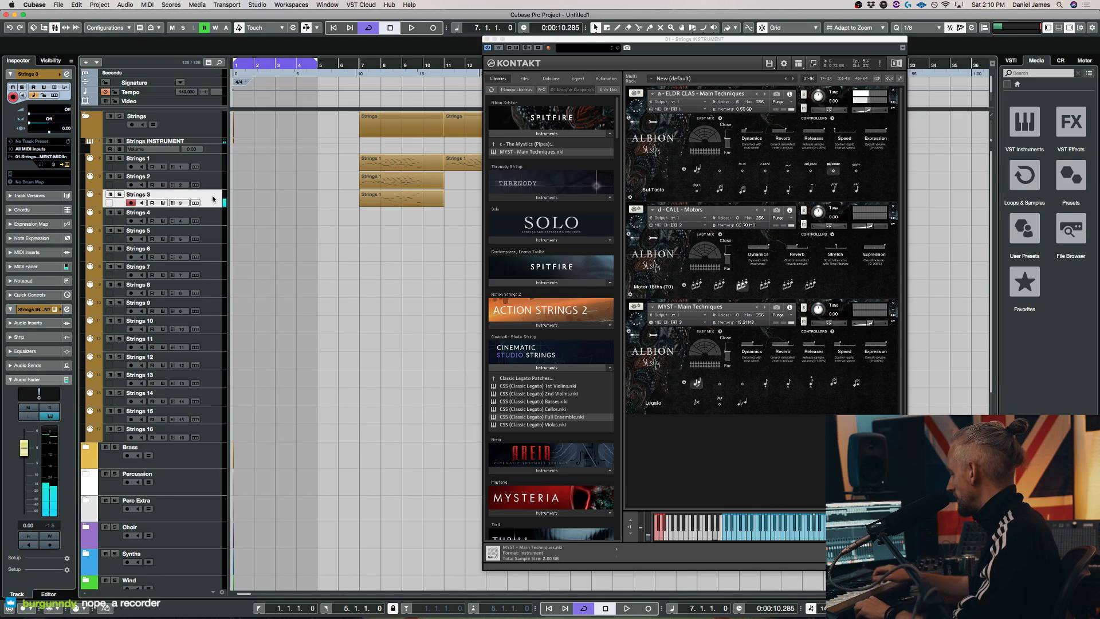
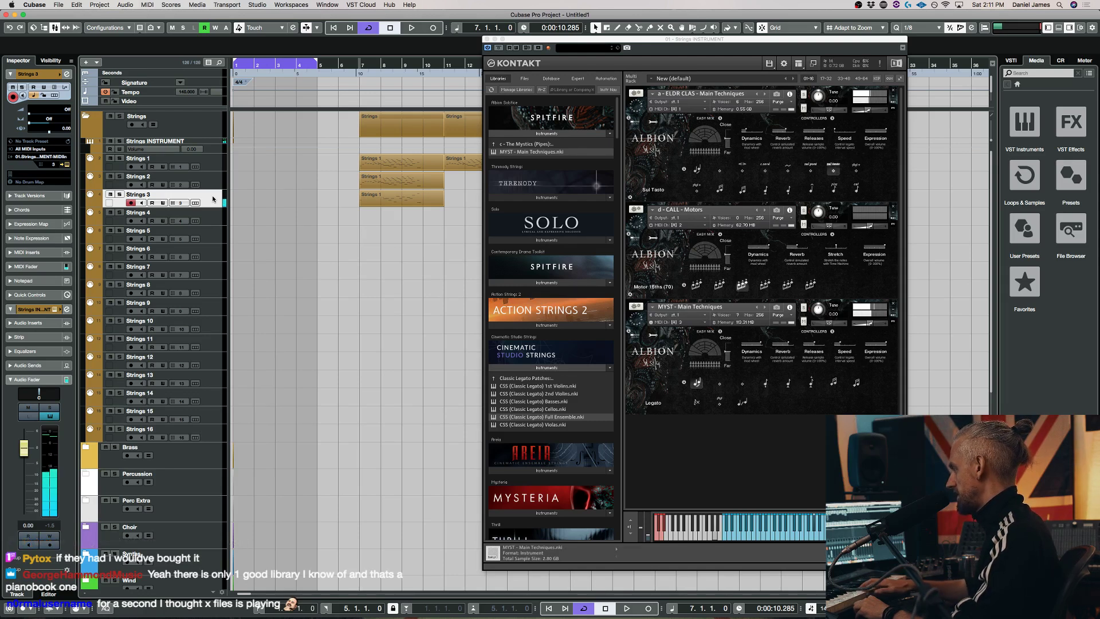
# Set the MYST patch to Long and compare it with the patches on Strings 1 and Strings 2
pyautogui.click(721, 383)
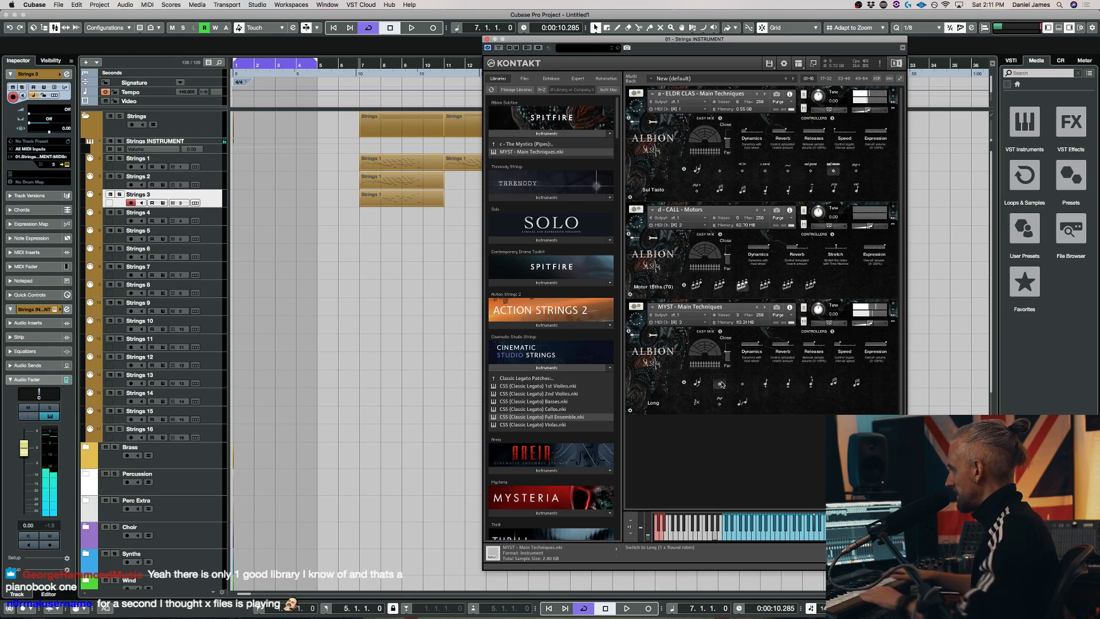
pyautogui.click(223, 166)
pyautogui.click(223, 167)
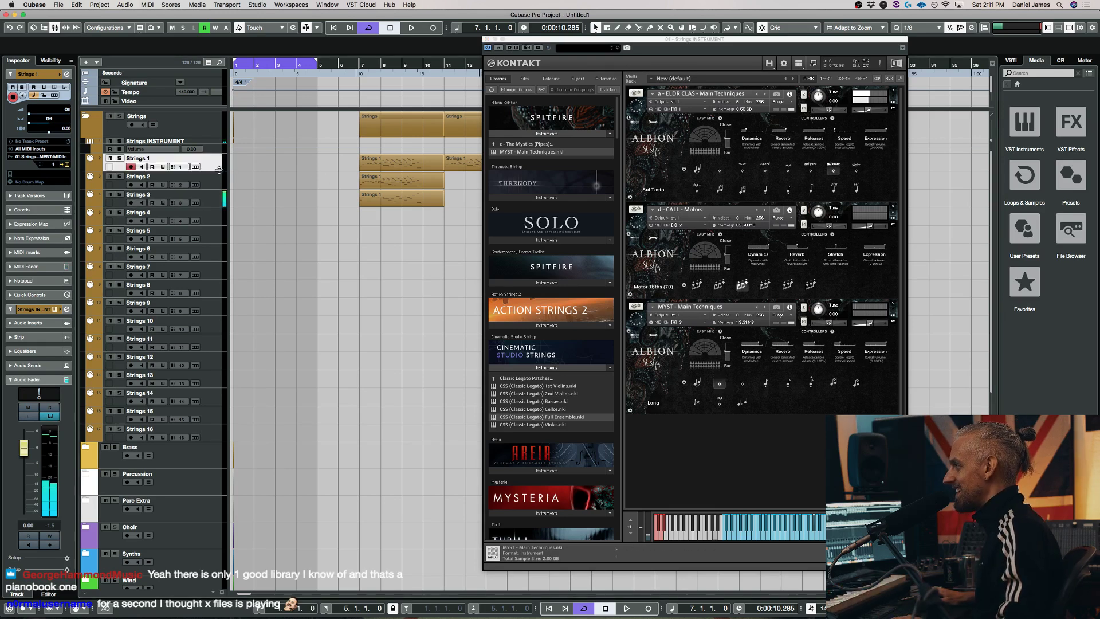
pyautogui.click(219, 177)
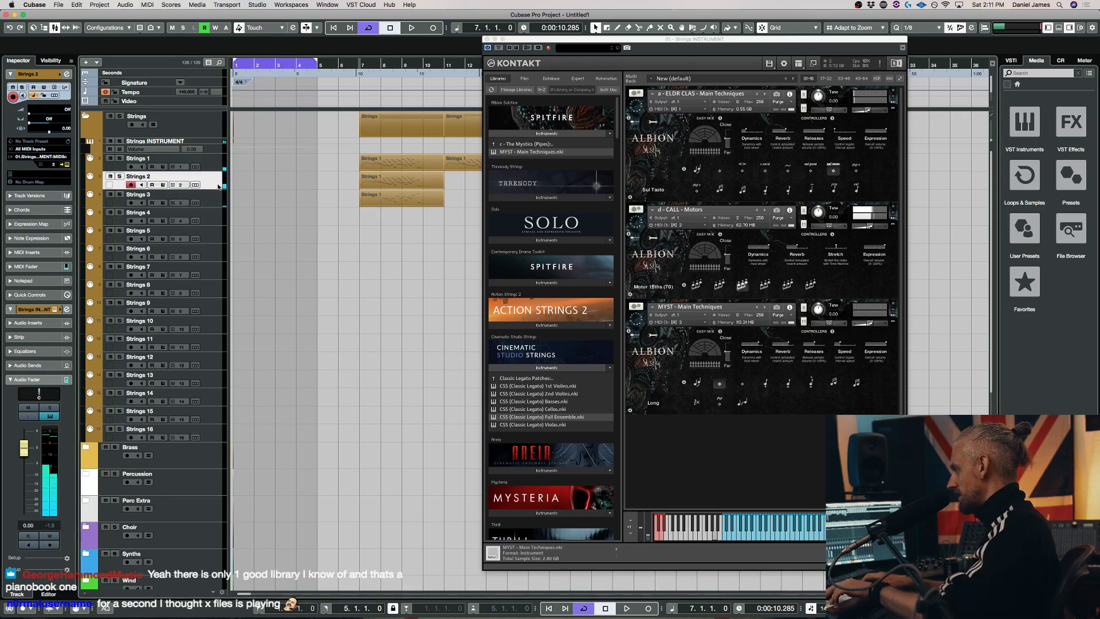
# Return to Strings 3 and audition Long (Combo) in the MYST patch, ending on Staccato
pyautogui.click(210, 201)
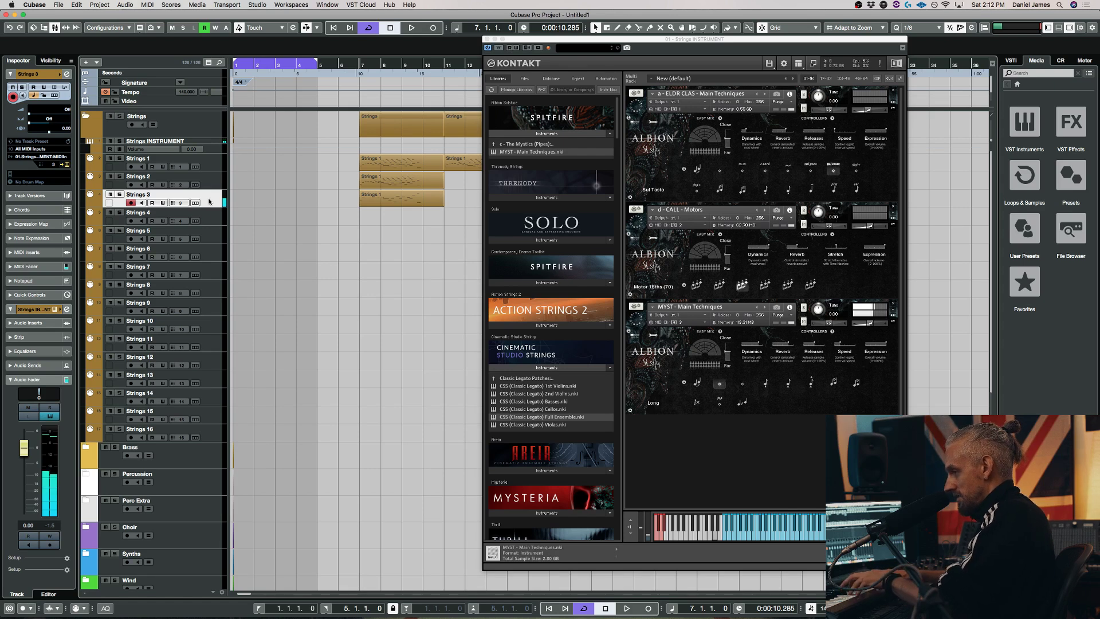
pyautogui.click(744, 384)
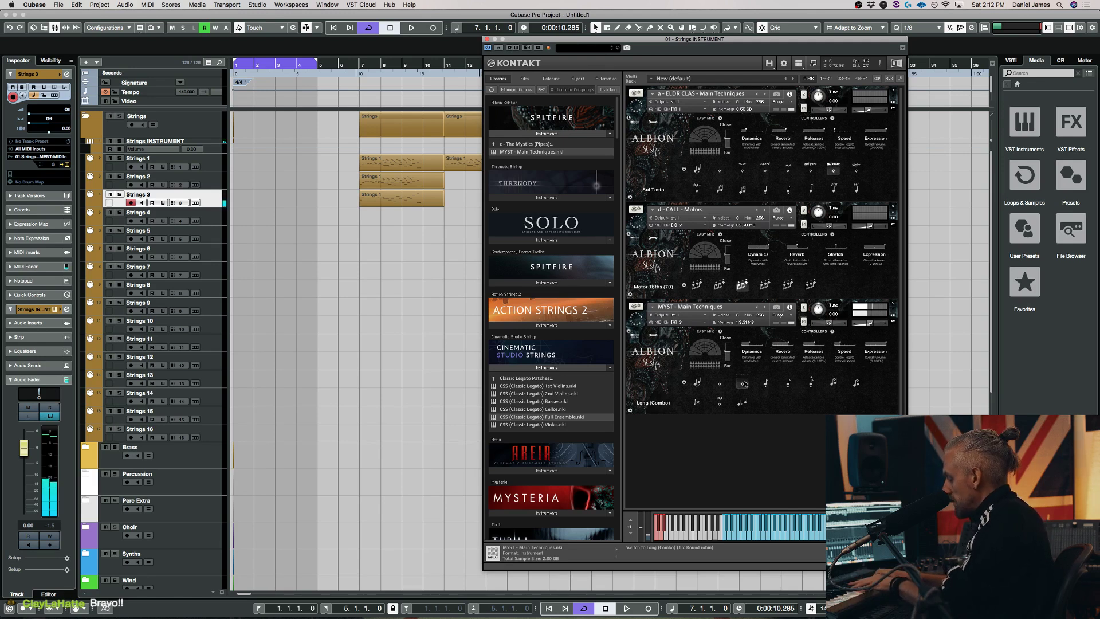
pyautogui.click(764, 382)
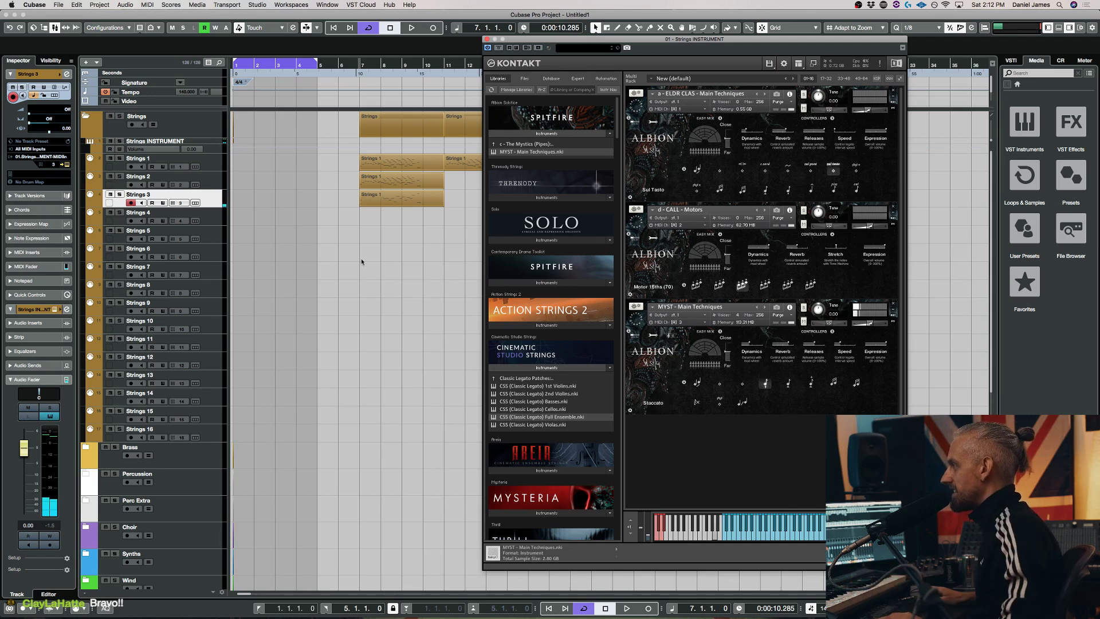
# Move the Strings 1 clip at bar 7 to bar 1 of Strings 3 and play it while raising the MYST patch's volume
pyautogui.moveTo(374, 167); pyautogui.dragTo(249, 203)
pyautogui.press('space')
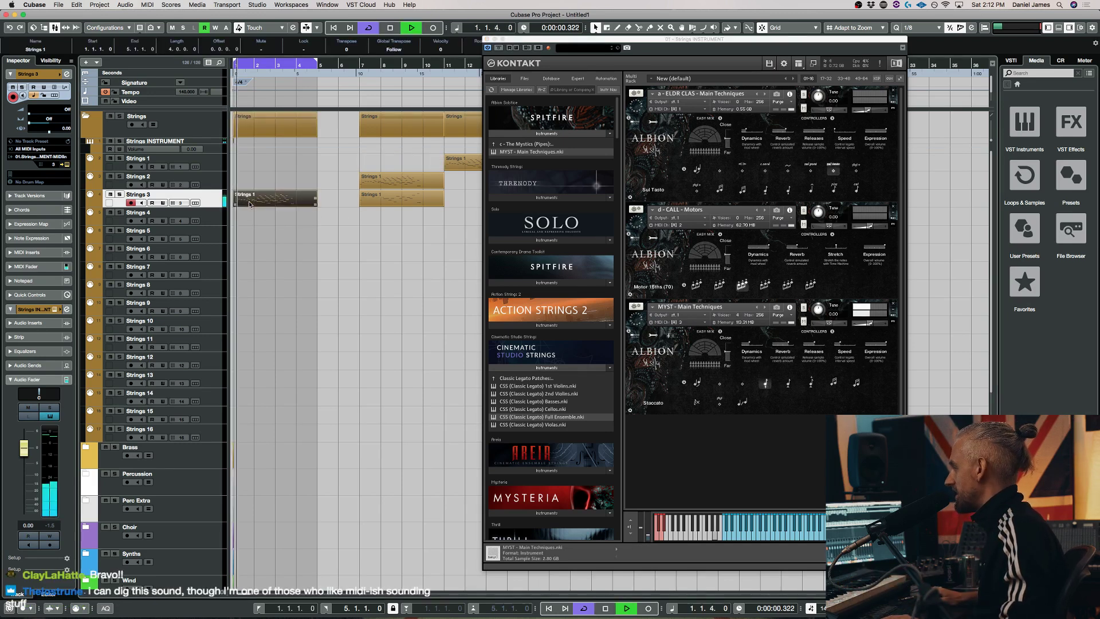
pyautogui.moveTo(871, 325); pyautogui.dragTo(879, 326)
pyautogui.press('space')
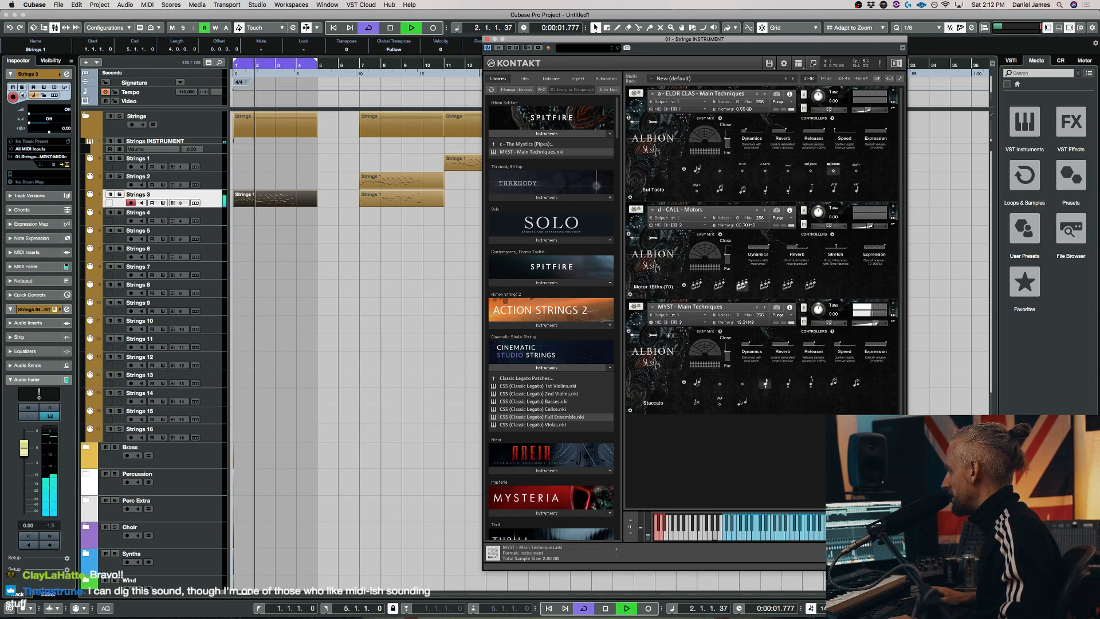
pyautogui.press('space')
# Transpose all notes of the Strings 3 clip up one octave in the Key Editor and play them back
pyautogui.click(264, 199)
pyautogui.doubleClick(265, 199)
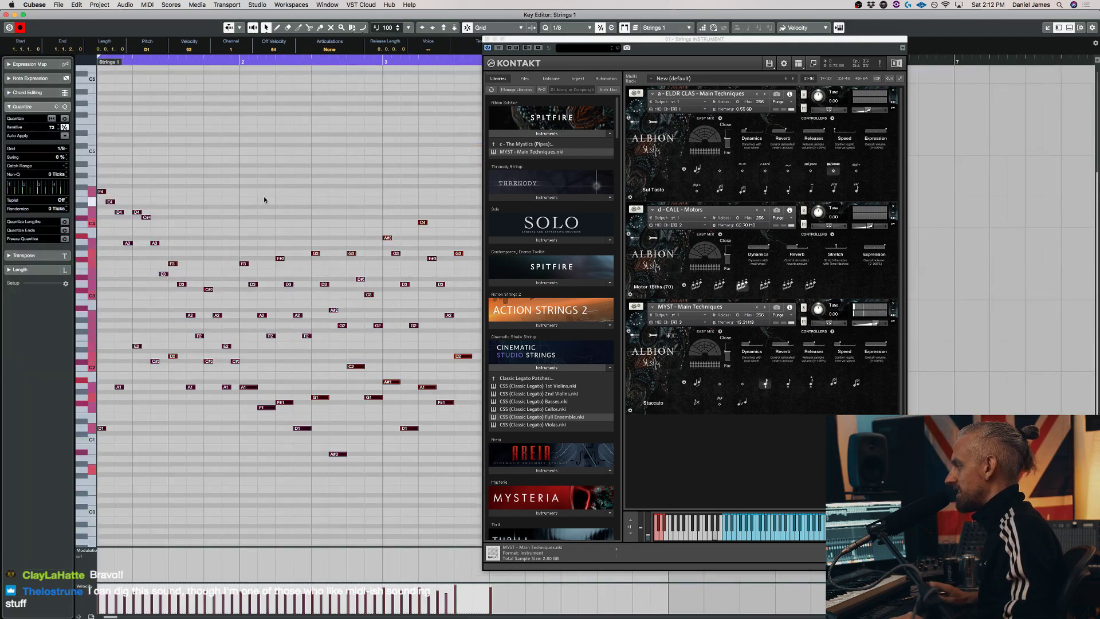
pyautogui.press('space')
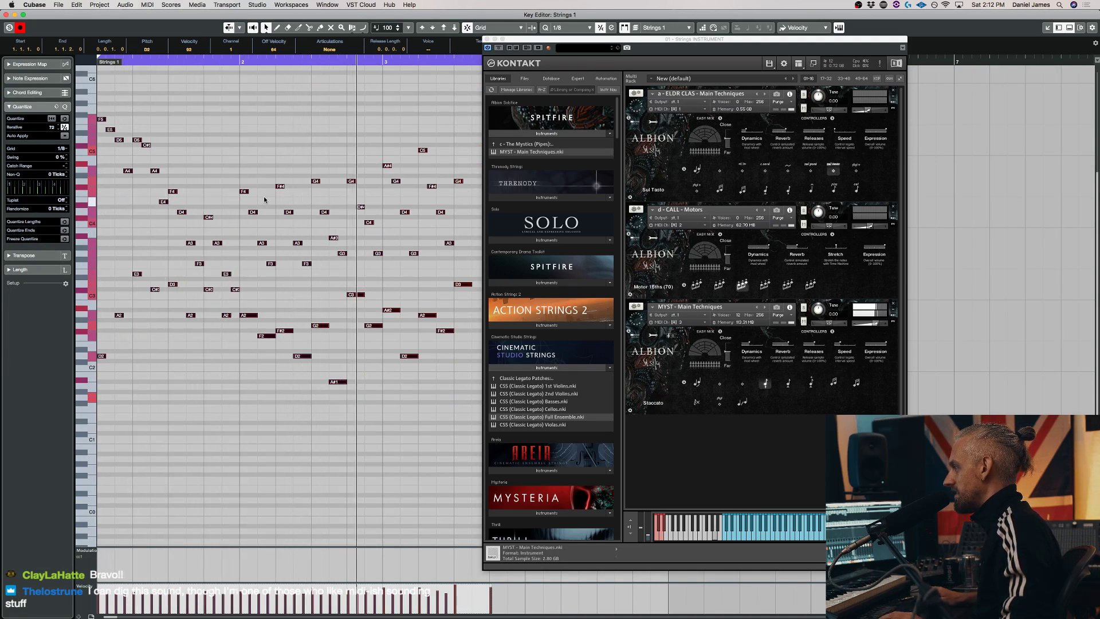
pyautogui.press('space')
# Set the project tempo to 90 and play the Strings 3 clip from the start with Staccato
pyautogui.press('Return')
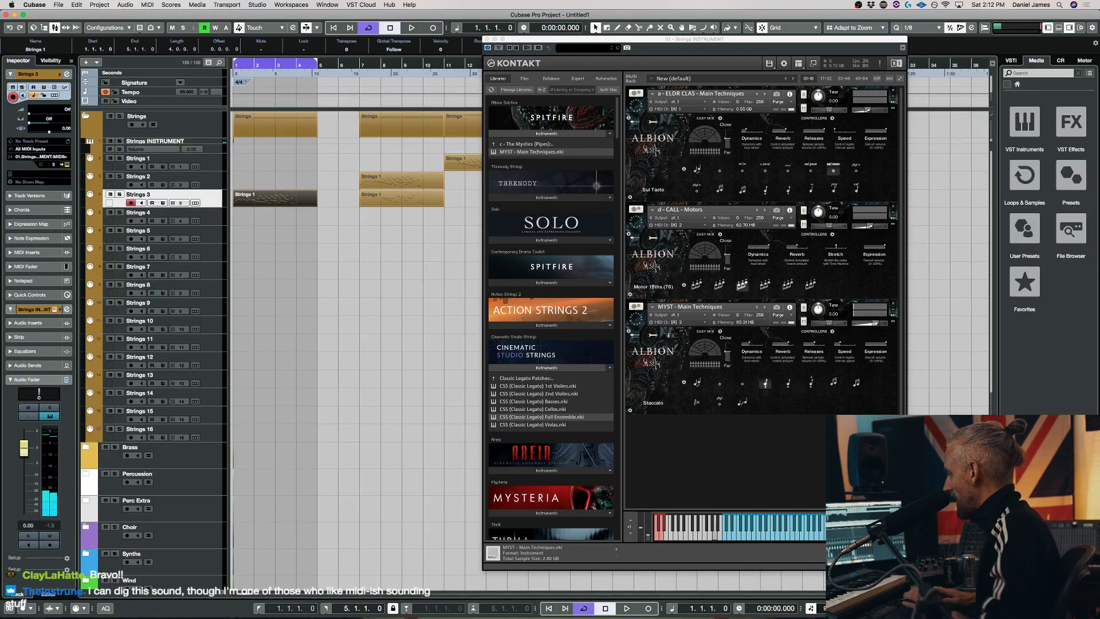
pyautogui.click(296, 430)
pyautogui.press('space')
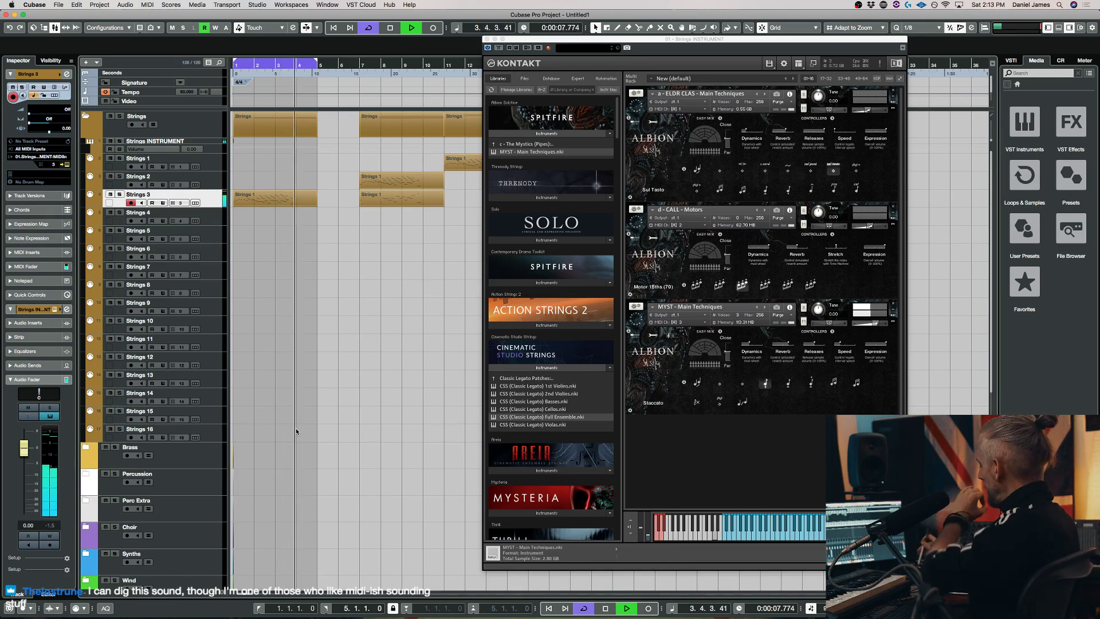
pyautogui.press('space')
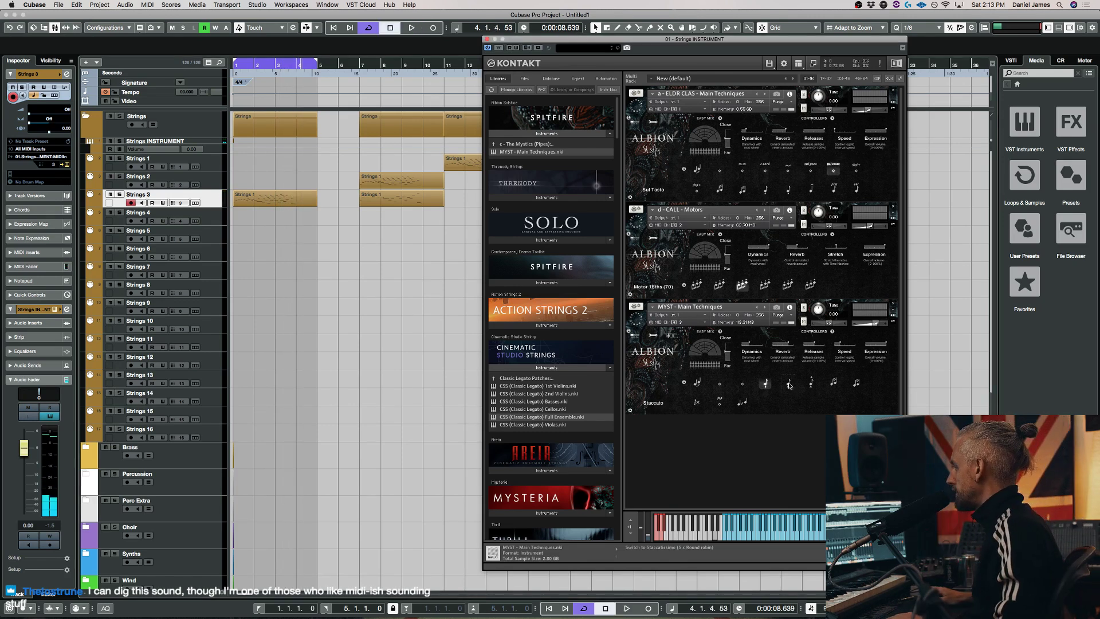
# Play the Strings 3 clip with the MYST patch's Staccatissimo and transpose all its notes up another octave
pyautogui.press('Home')
pyautogui.press('space')
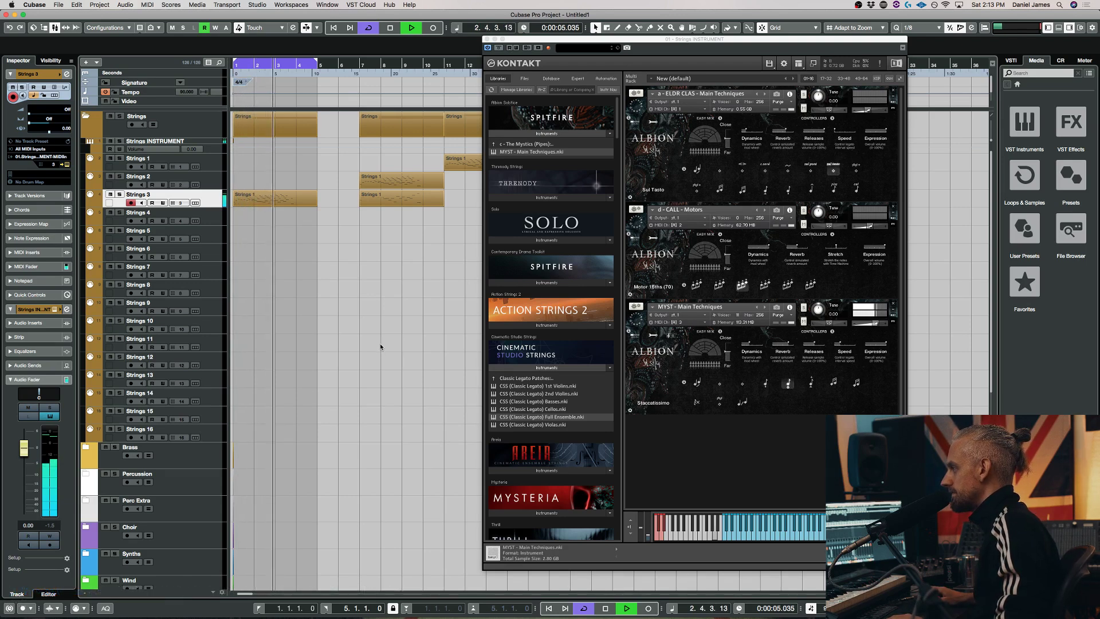
pyautogui.click(280, 201)
pyautogui.press('super+e')
pyautogui.press('super+a')
pyautogui.hotkey('shift', 'Up')
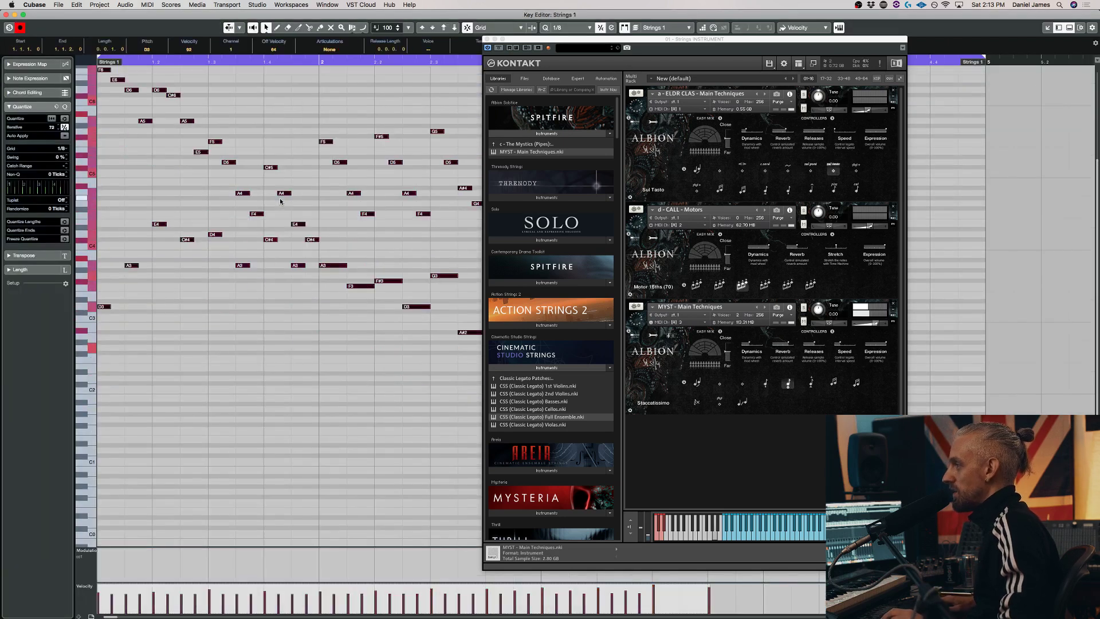
pyautogui.press('super+e')
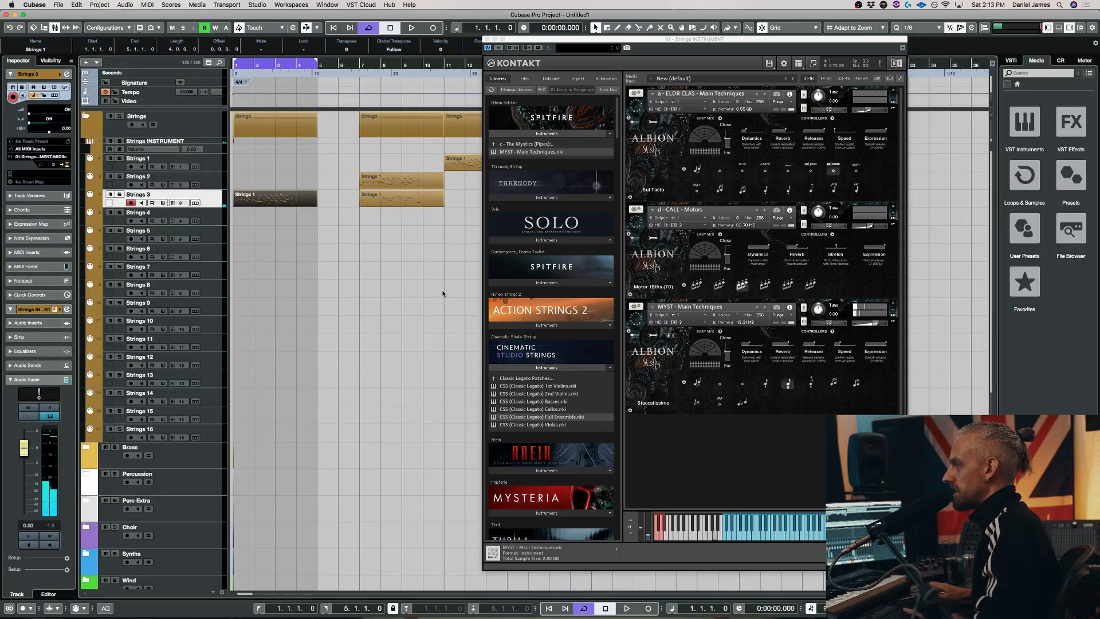
# Set the project tempo to 110 and play the transposed clip with Staccatissimo
pyautogui.write('110')
pyautogui.press('Return')
pyautogui.click(424, 284)
pyautogui.press('space')
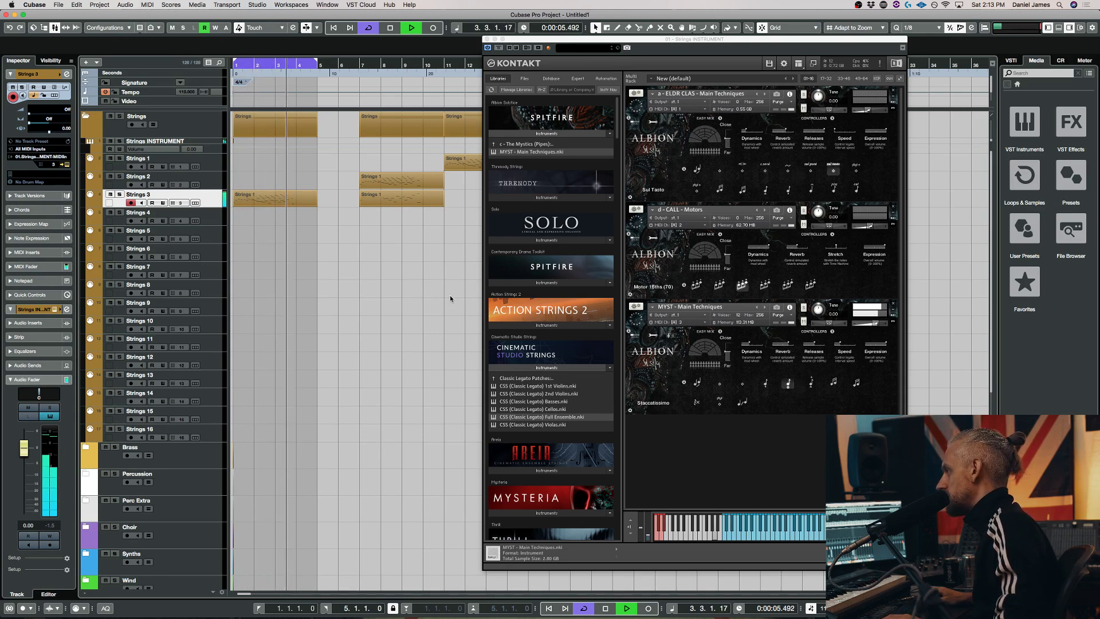
pyautogui.press('space')
# Switch the MYST patch to Overblown and play the Strings 3 clip with it
pyautogui.click(812, 382)
pyautogui.click(812, 382)
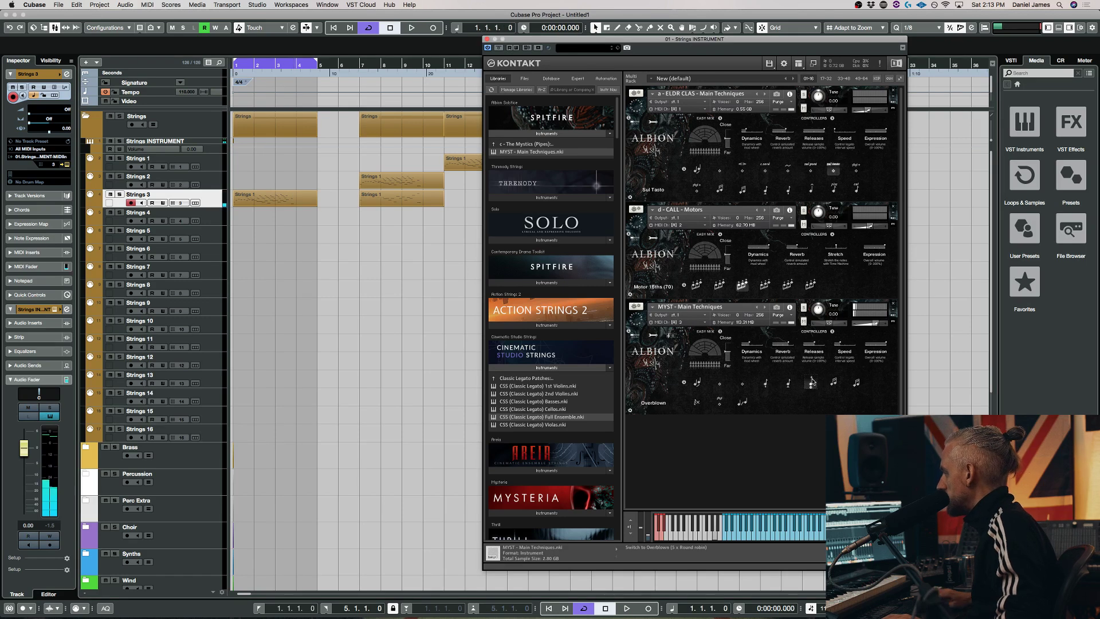
pyautogui.press('space')
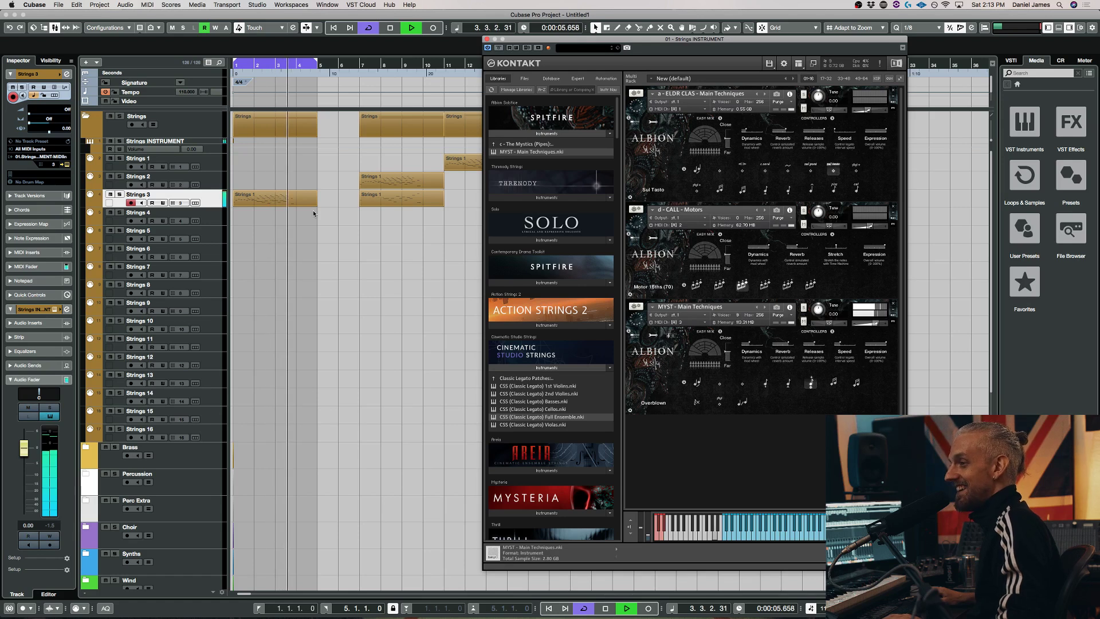
pyautogui.press('space')
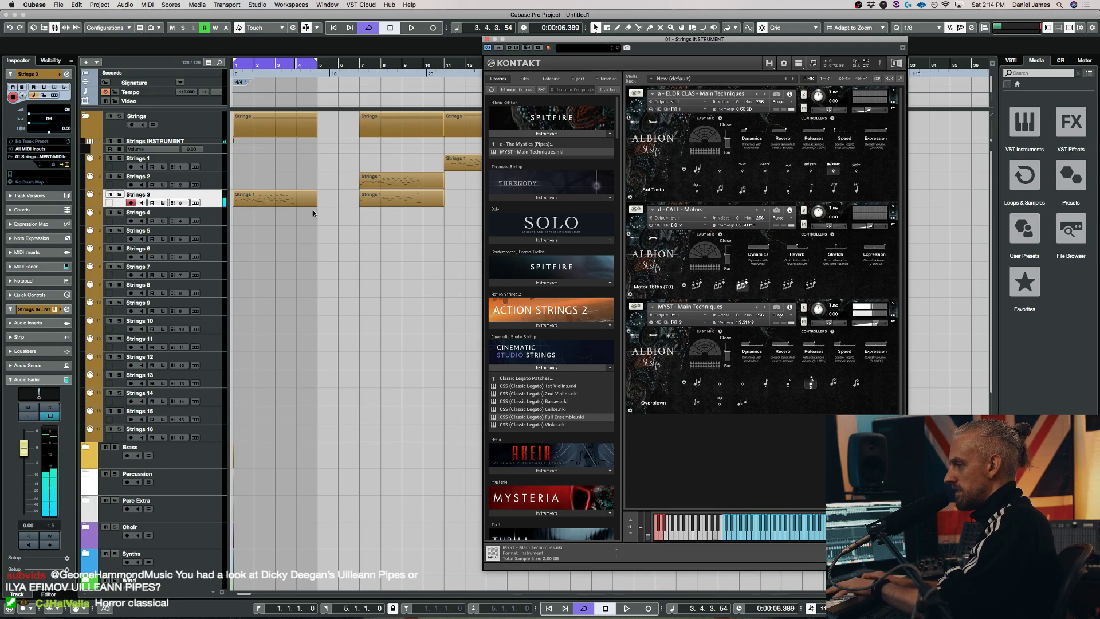
# Audition Trill (Major 2nd) and Wavering in the MYST patch, compare with Strings 1, and return to Strings 3
pyautogui.click(835, 383)
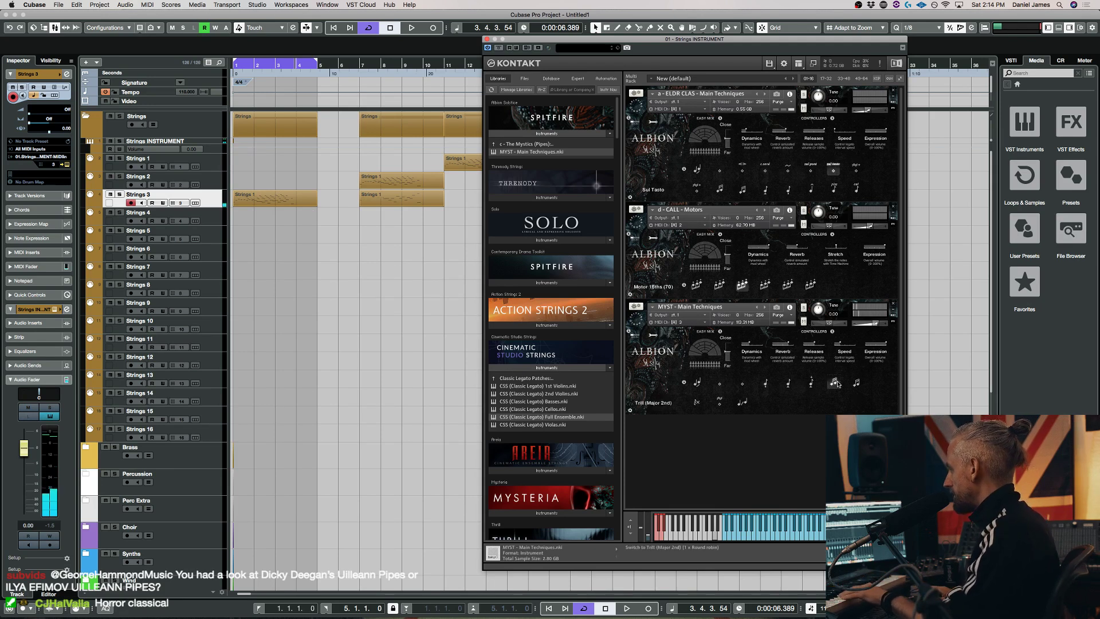
pyautogui.click(697, 402)
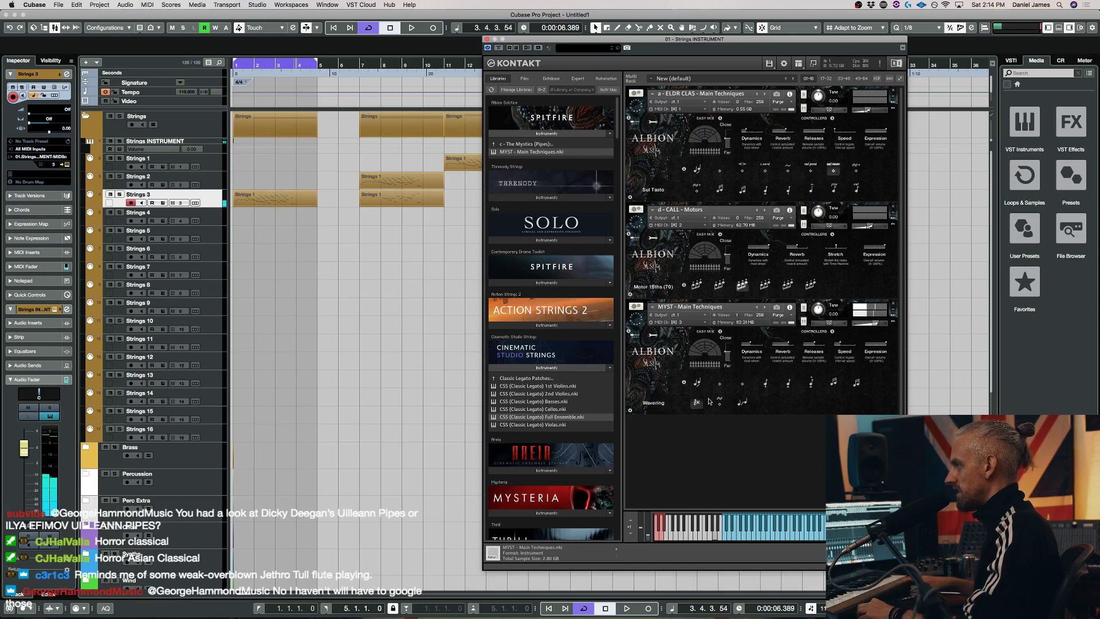
pyautogui.click(212, 160)
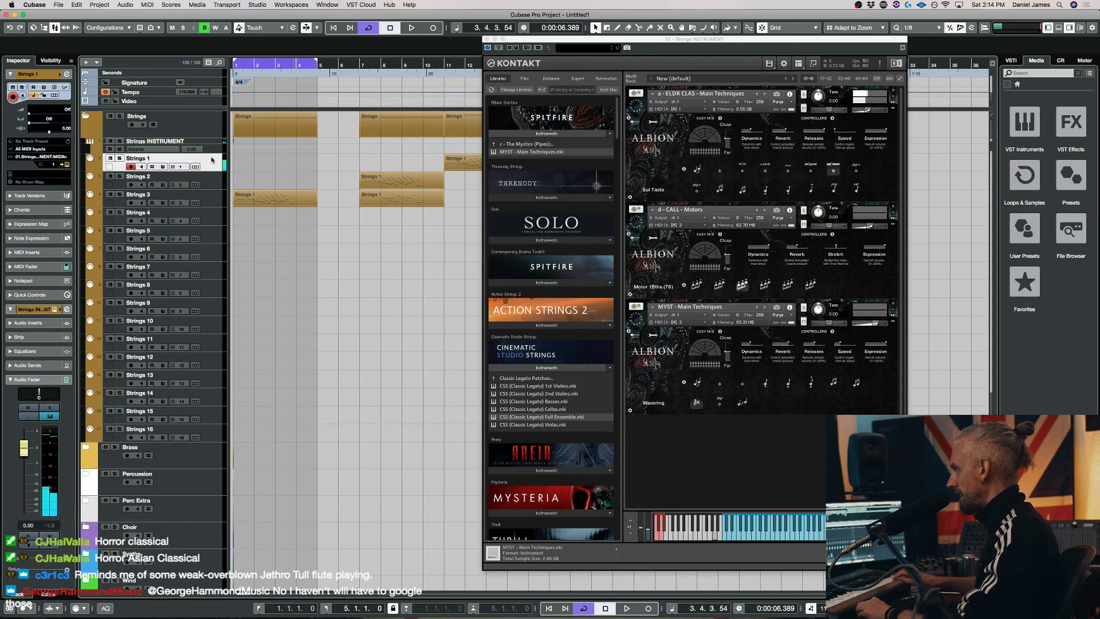
pyautogui.click(204, 215)
pyautogui.click(210, 204)
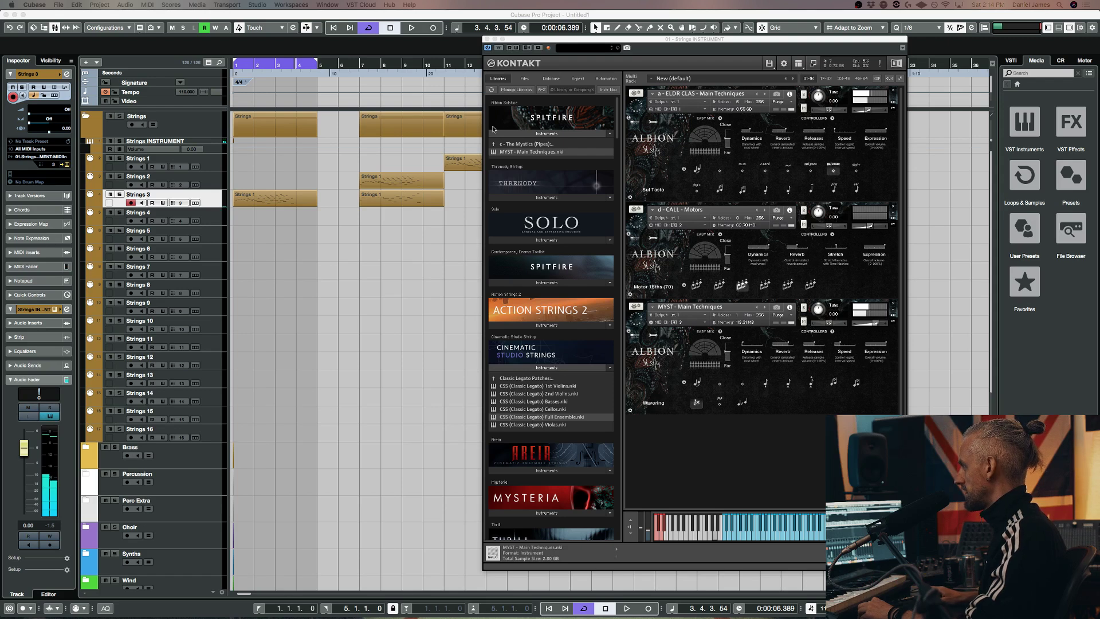
# Replace the CALL Motors patch with a - CALL - Main techniques from The Callers (Brass & Winds)
pyautogui.click(511, 144)
pyautogui.doubleClick(537, 159)
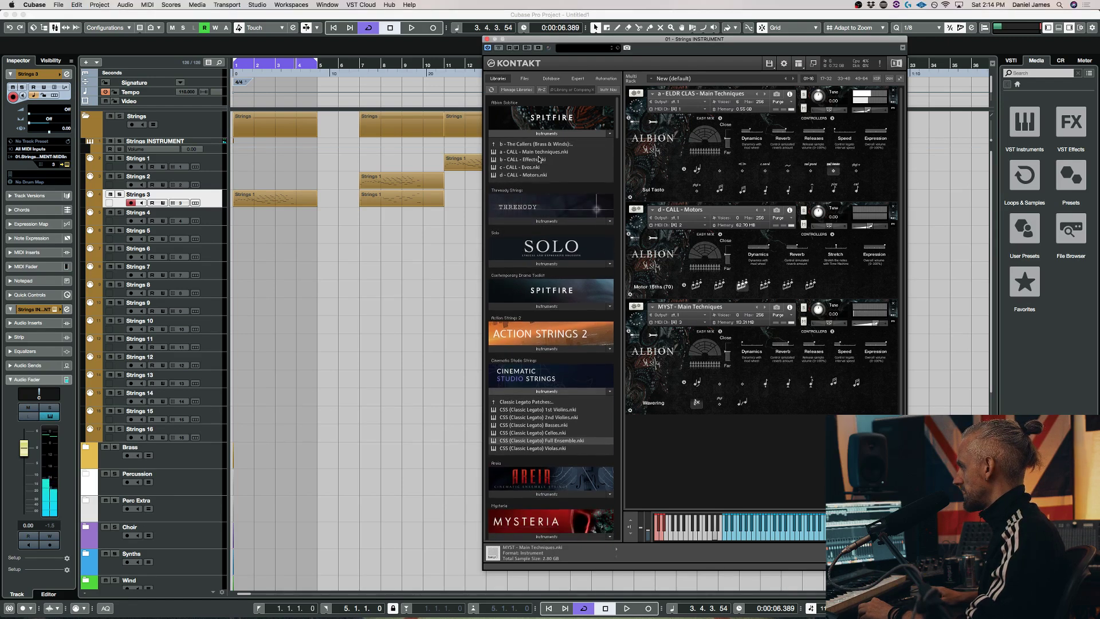
pyautogui.moveTo(541, 153); pyautogui.dragTo(696, 260)
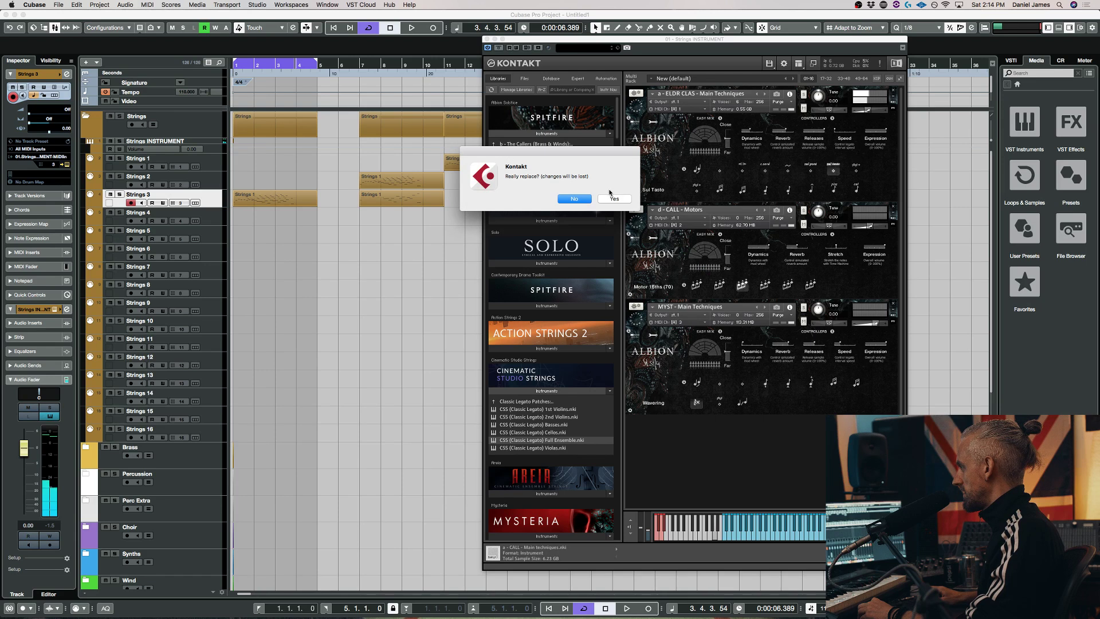
pyautogui.click(618, 200)
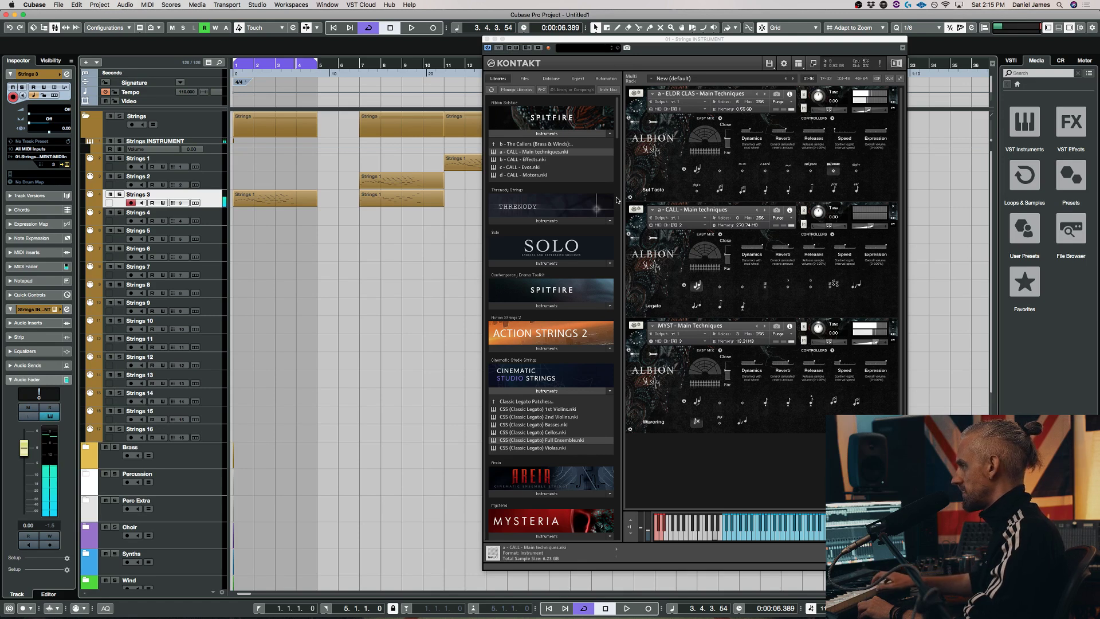
# Alternate between Strings 2 and Strings 3, playing each to compare the CALL Legato with the MYST Wavering articulation
pyautogui.press('Up')
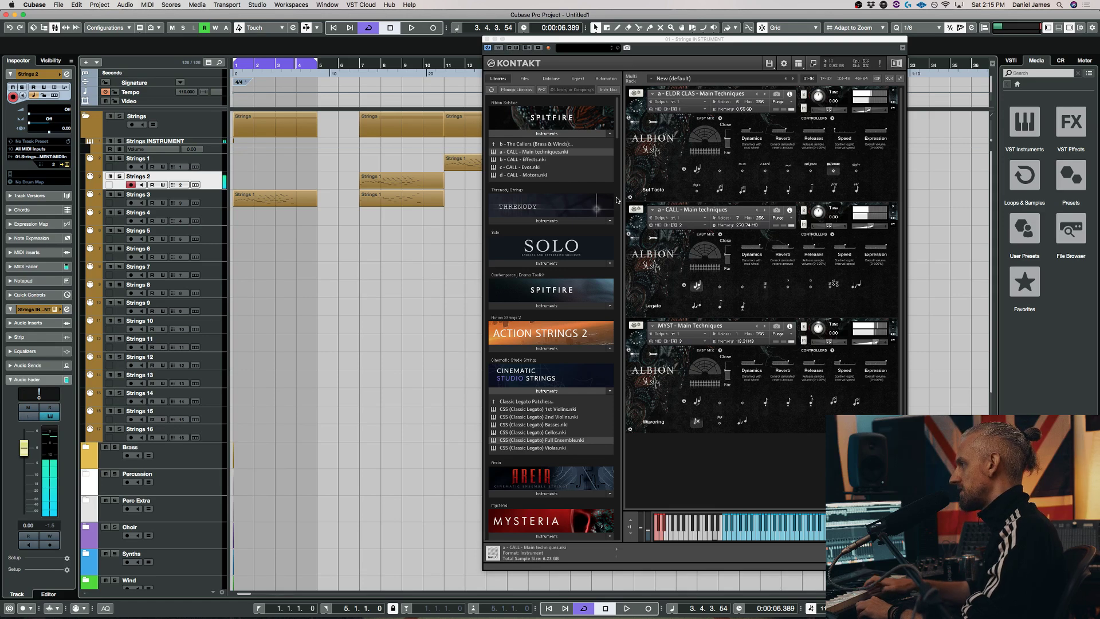
pyautogui.press('Down')
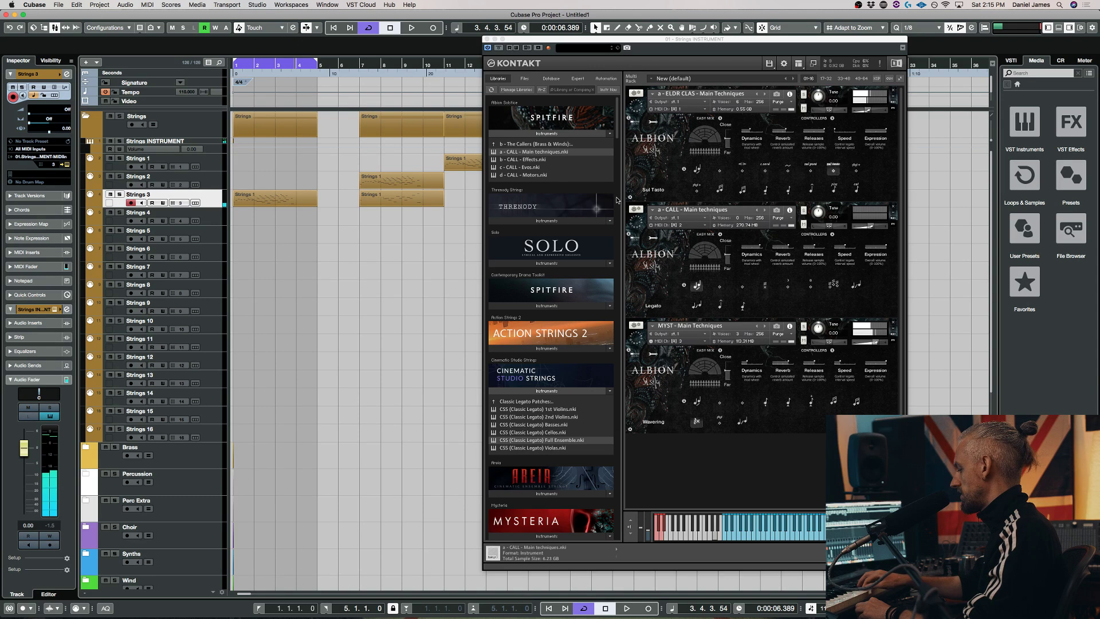
pyautogui.press('Up')
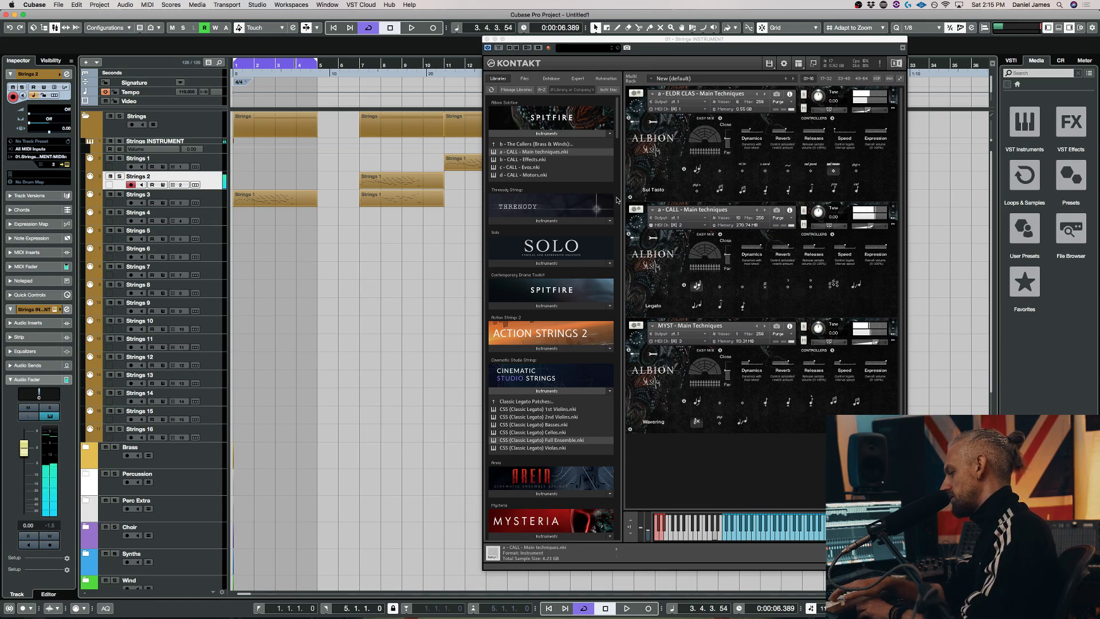
pyautogui.press('Down')
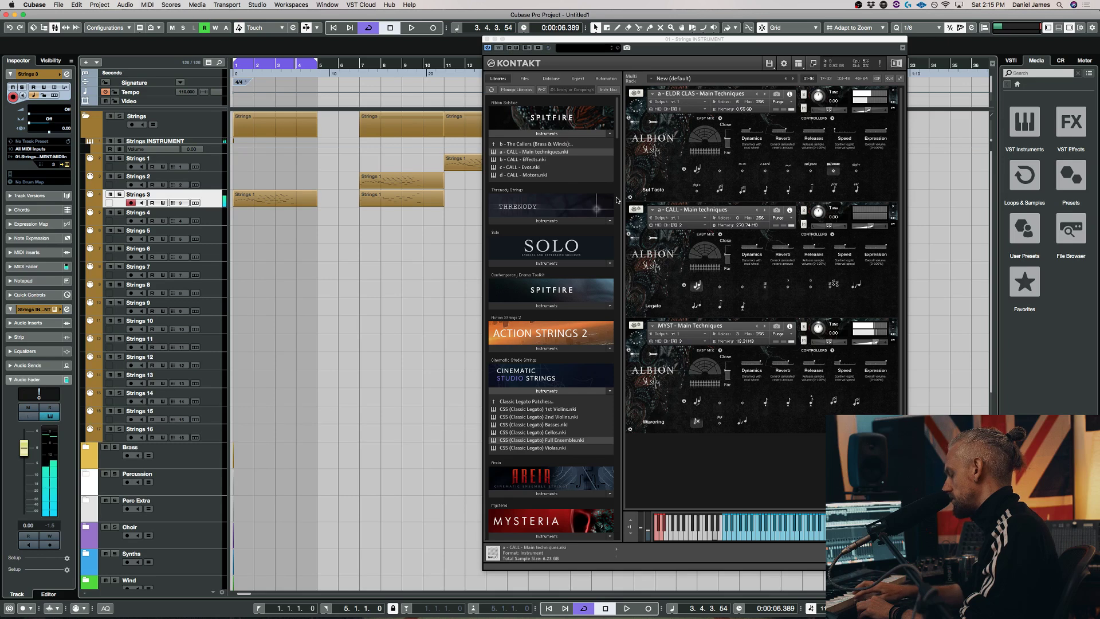
pyautogui.press('Up')
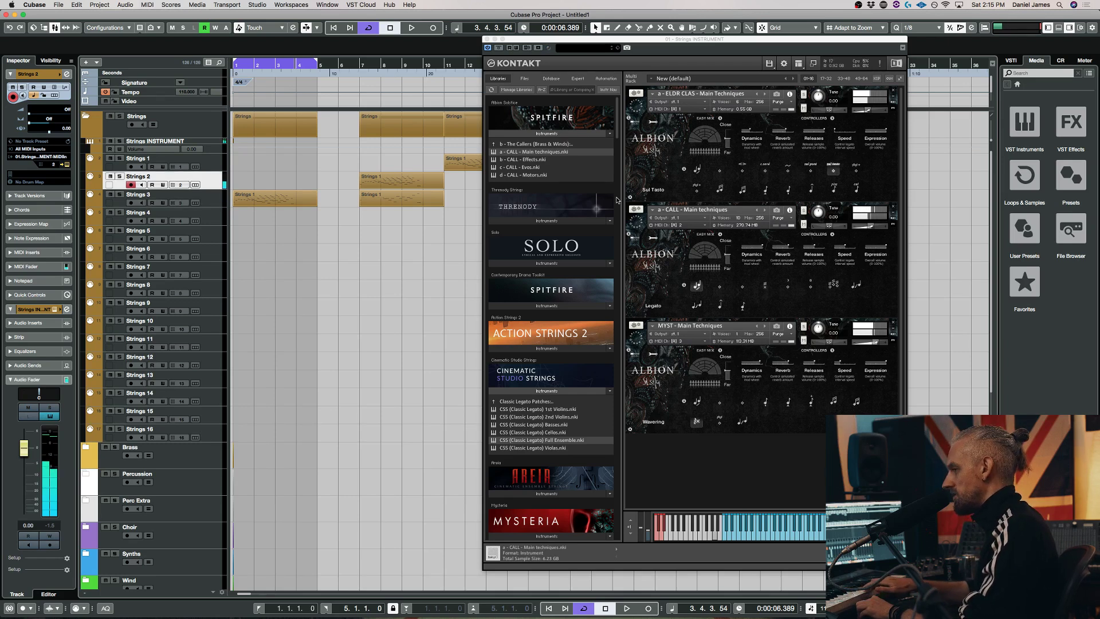
pyautogui.press('Down')
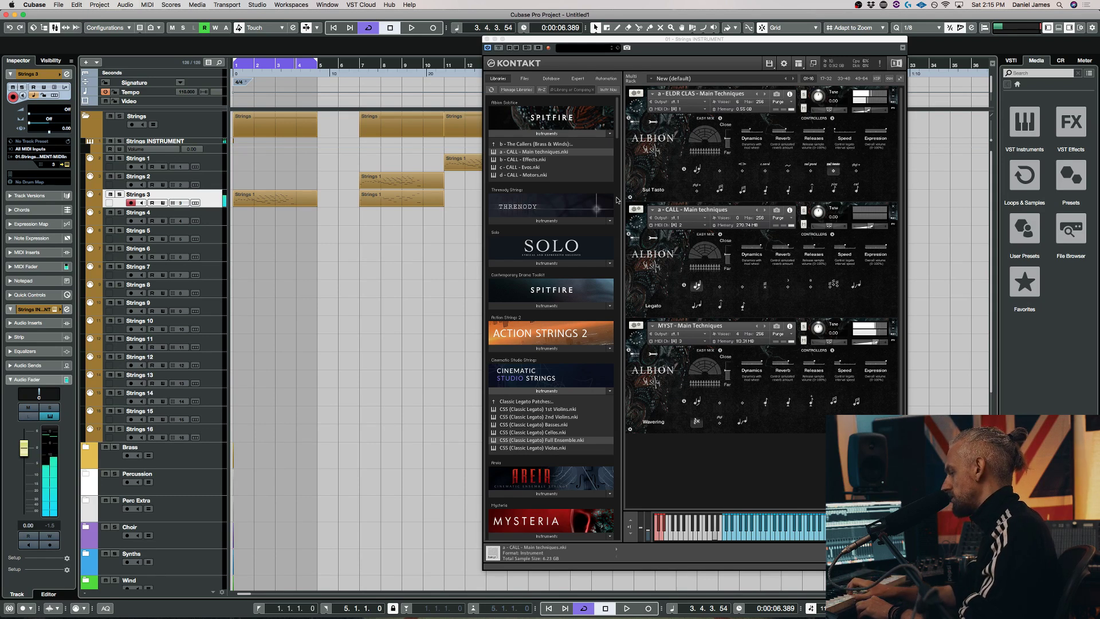
pyautogui.press('Up')
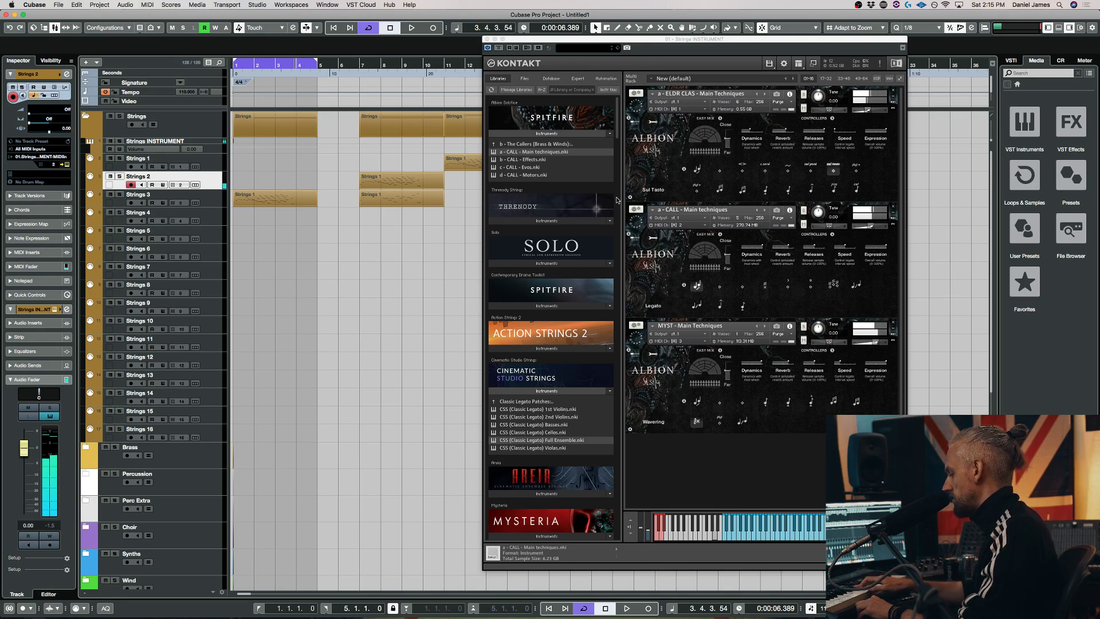
pyautogui.press('Down')
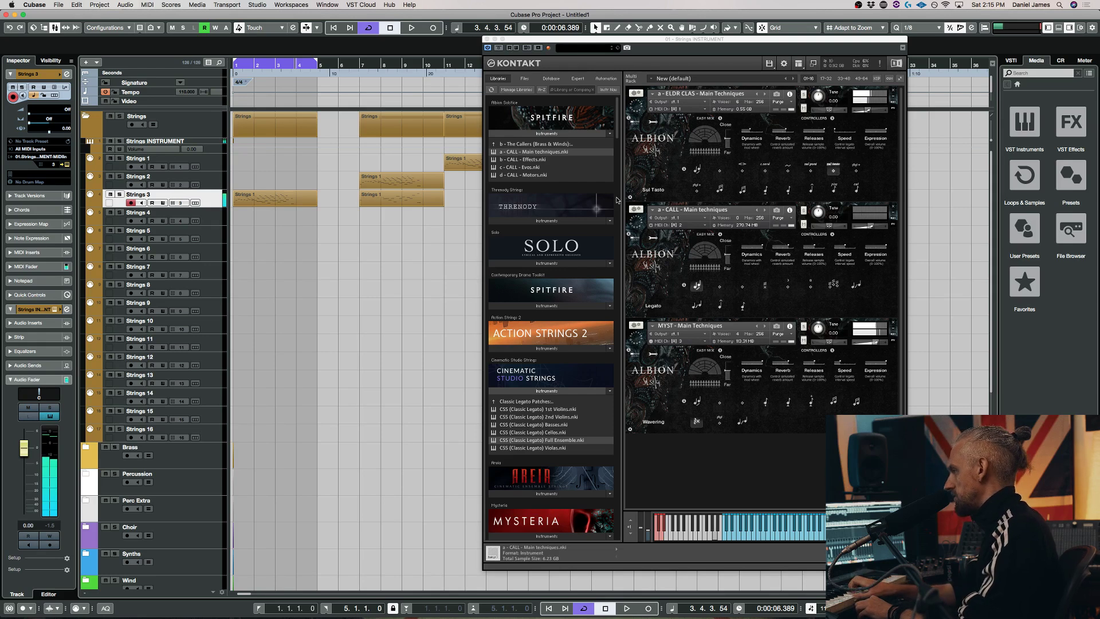
# Play the ELDR CLAS Sul Tasto sound on Strings 1 and compare it with Strings 2 and Strings 3, ending on Strings 3
pyautogui.press('Up')
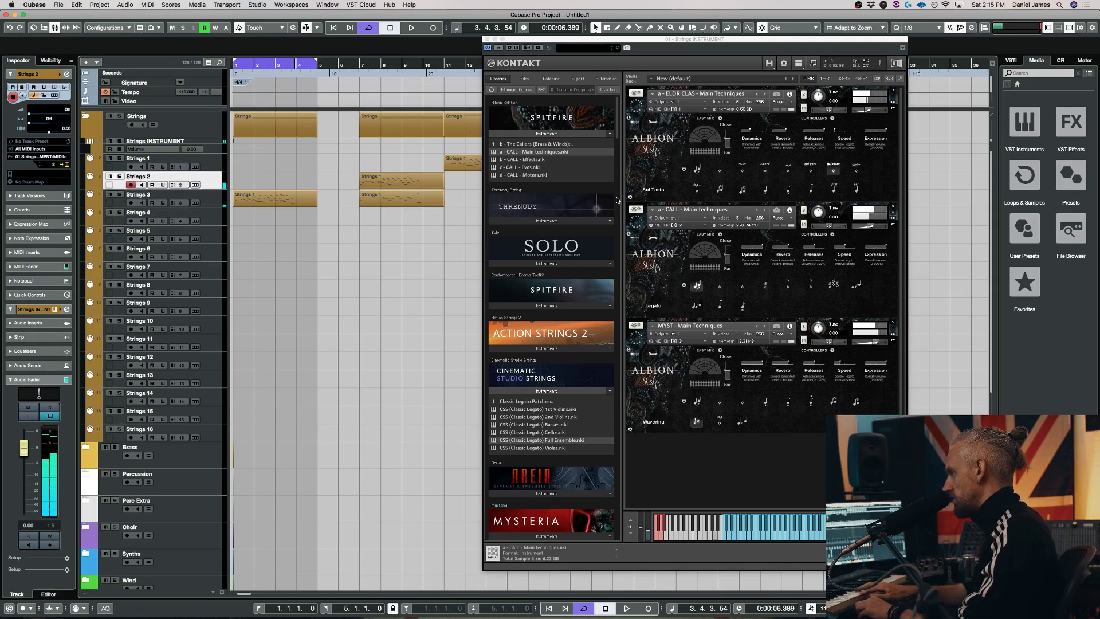
pyautogui.press('Up')
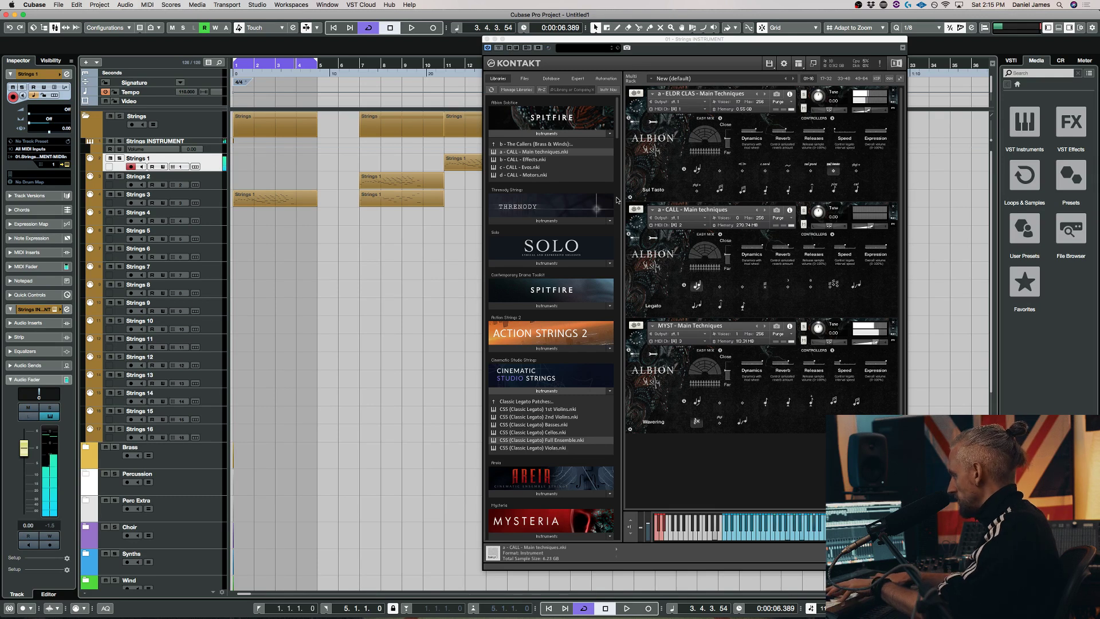
pyautogui.press('Down')
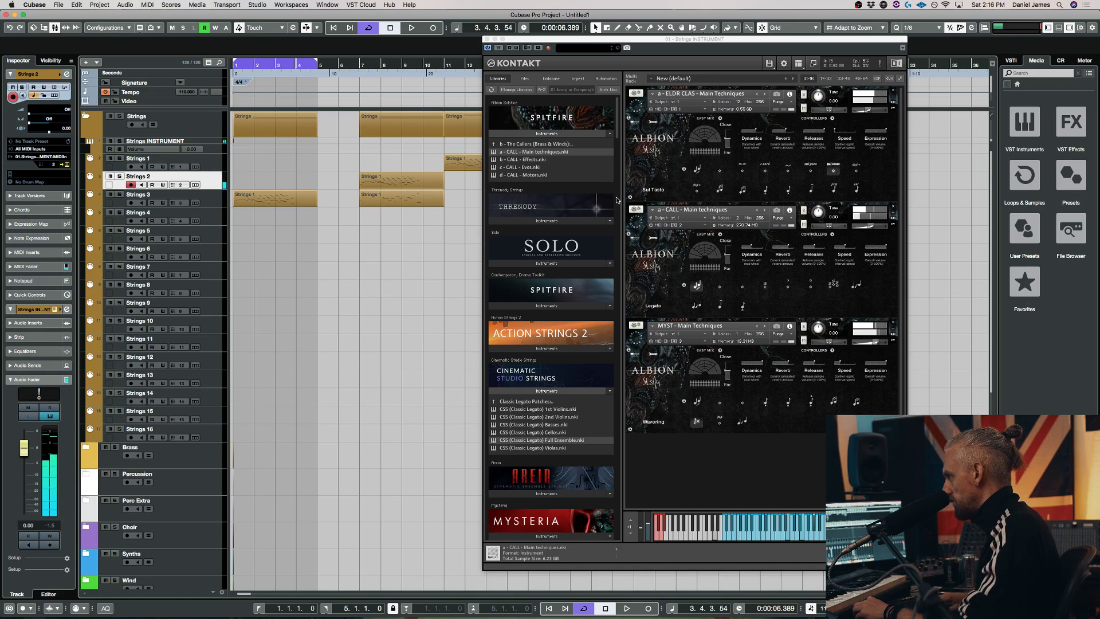
pyautogui.press('Down')
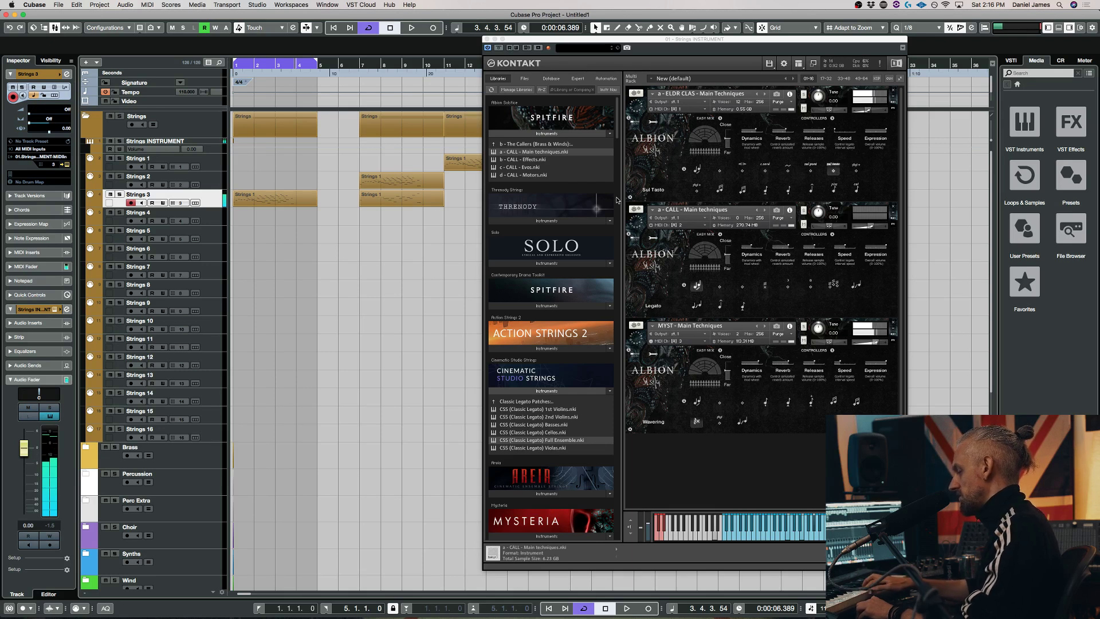
pyautogui.press('Up')
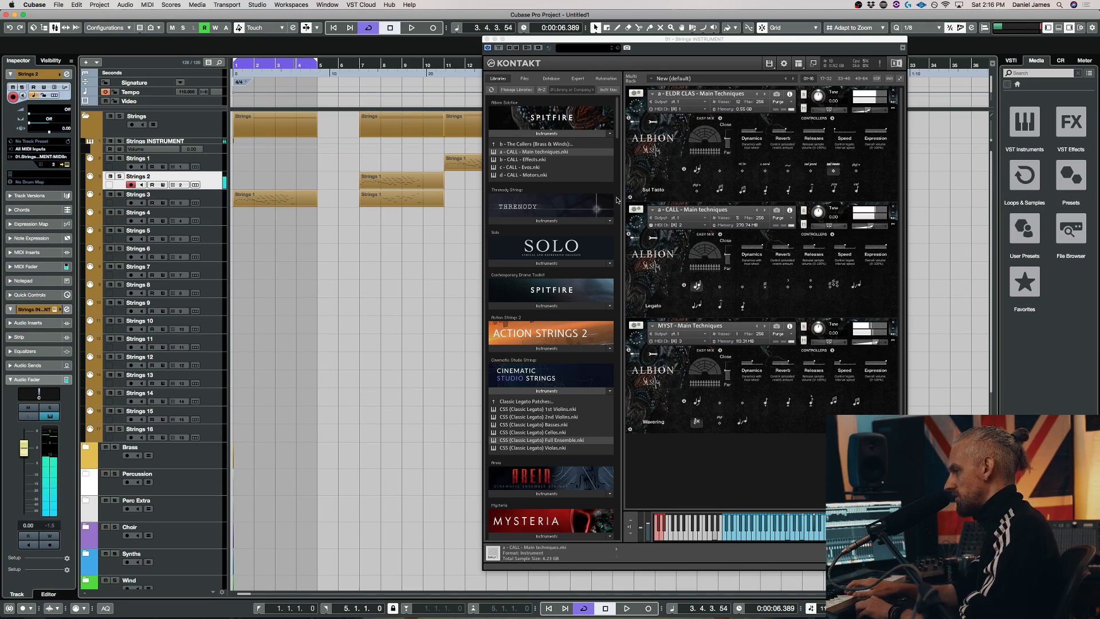
pyautogui.press('Down')
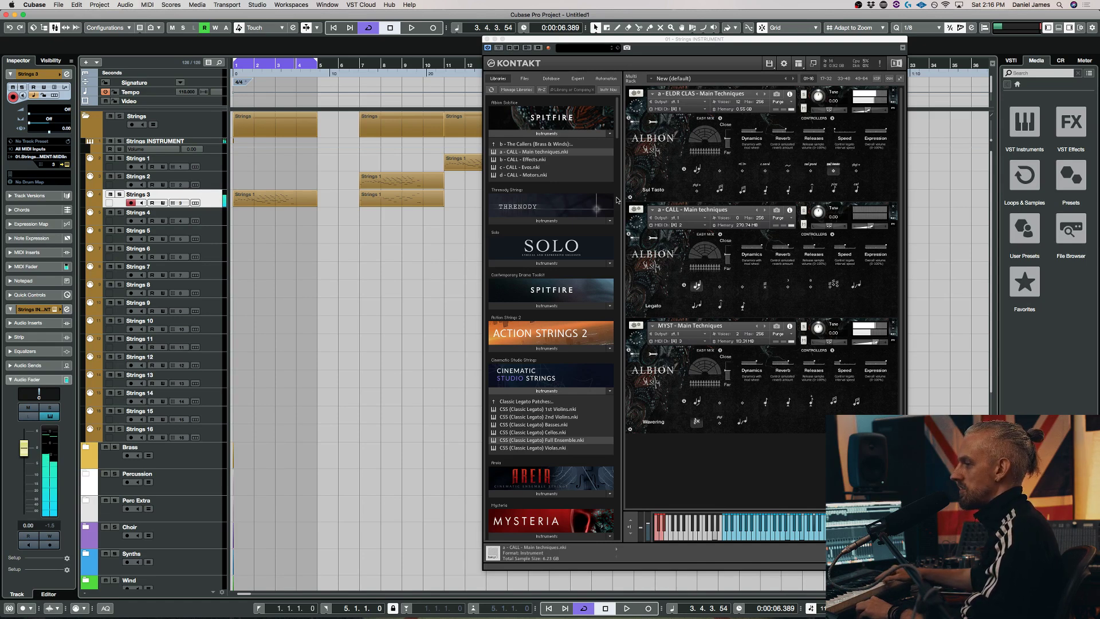
pyautogui.press('Up')
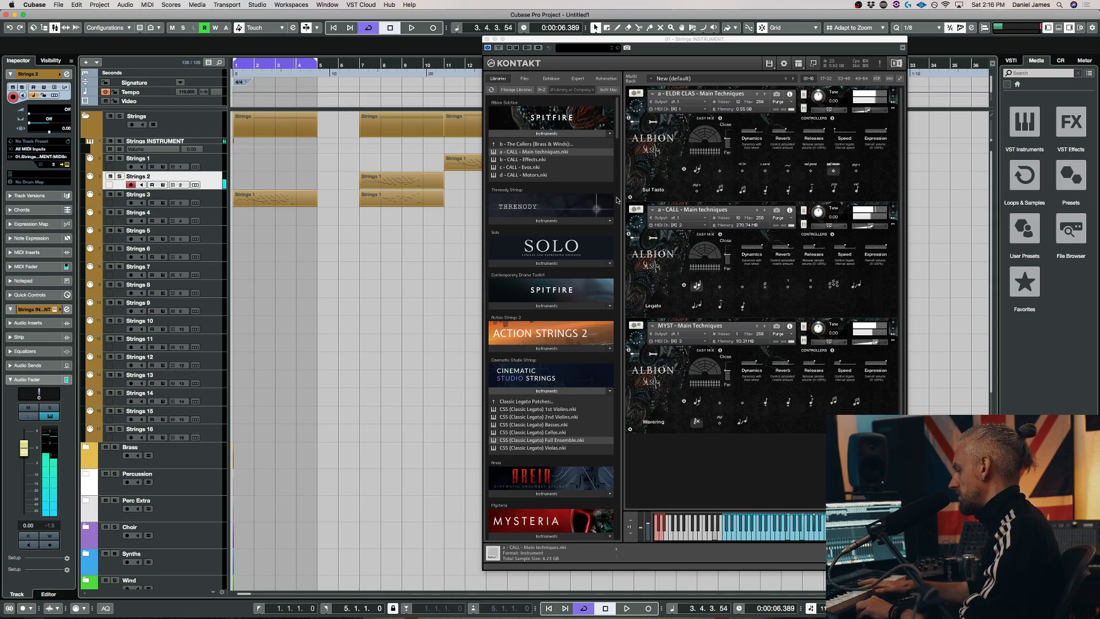
pyautogui.press('Down')
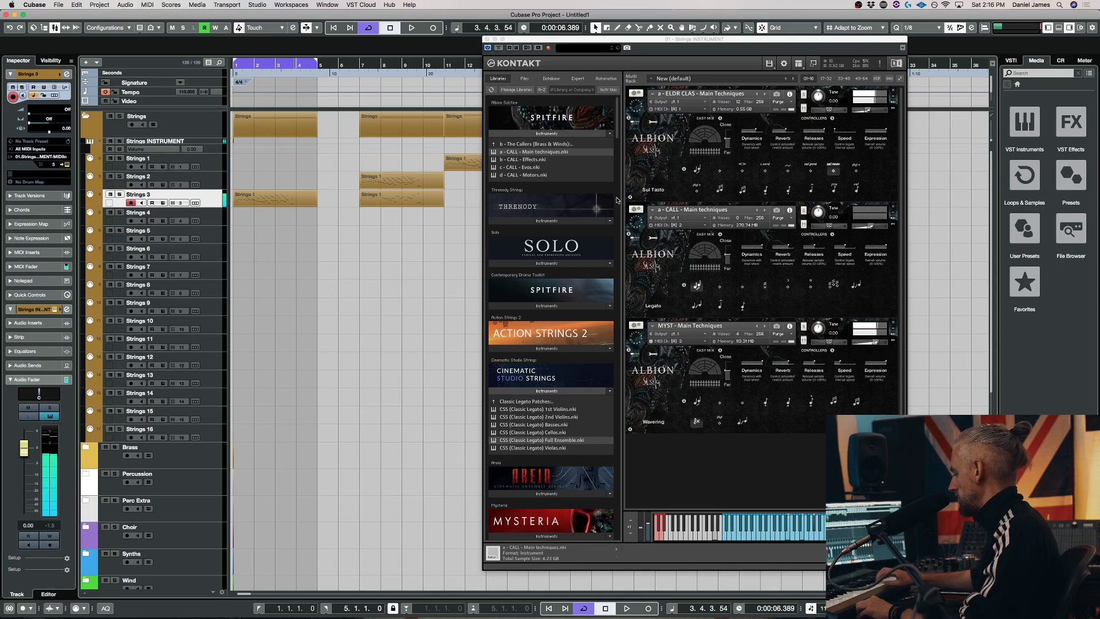
# Return to Strings 1 for the Sul Tasto strings and alternate again between the CALL Legato and MYST Wavering tracks
pyautogui.press('Up')
pyautogui.press('Up')
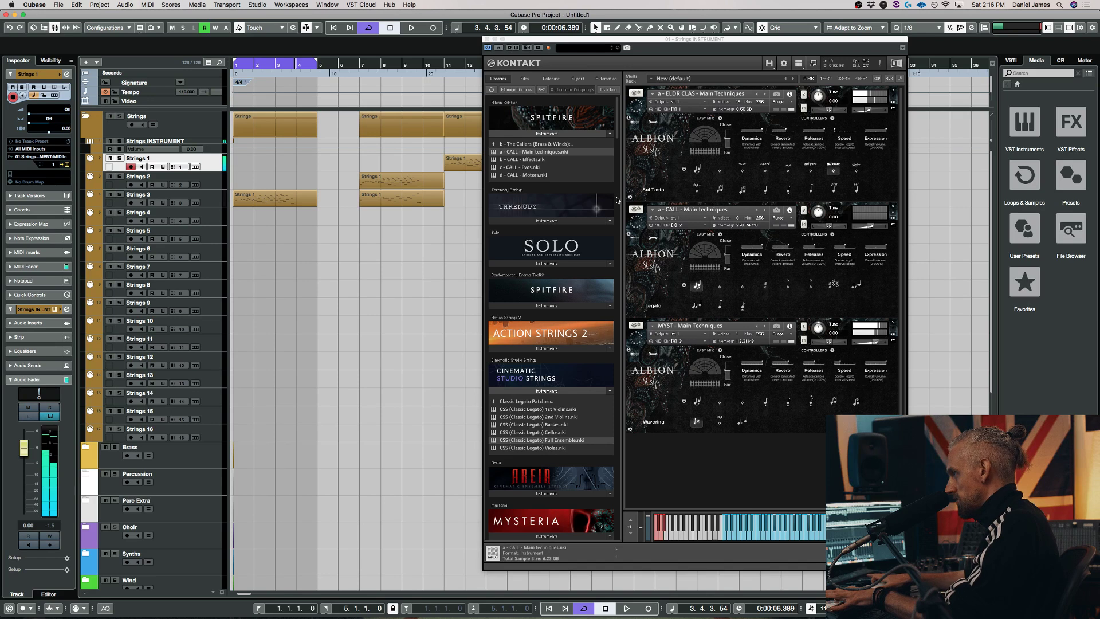
pyautogui.press('Down')
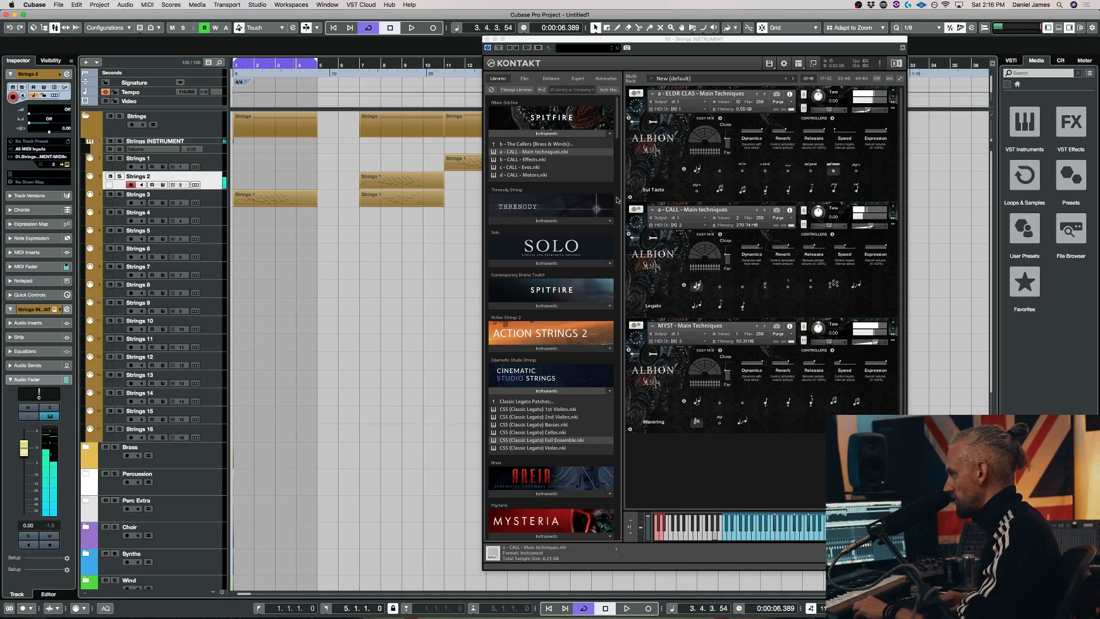
pyautogui.press('Down')
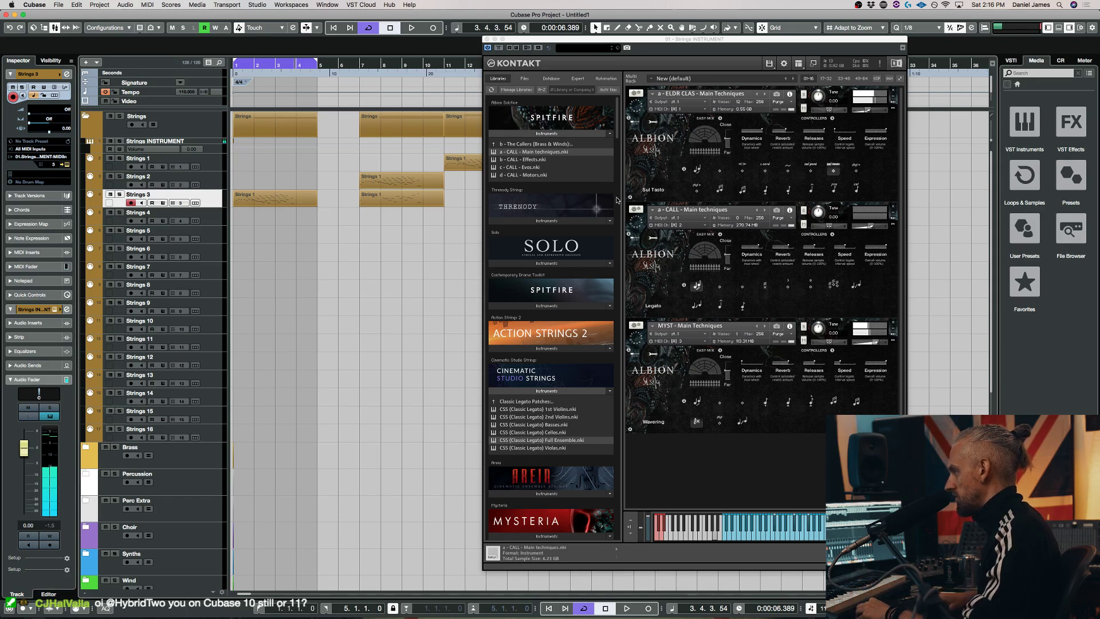
pyautogui.press('Up')
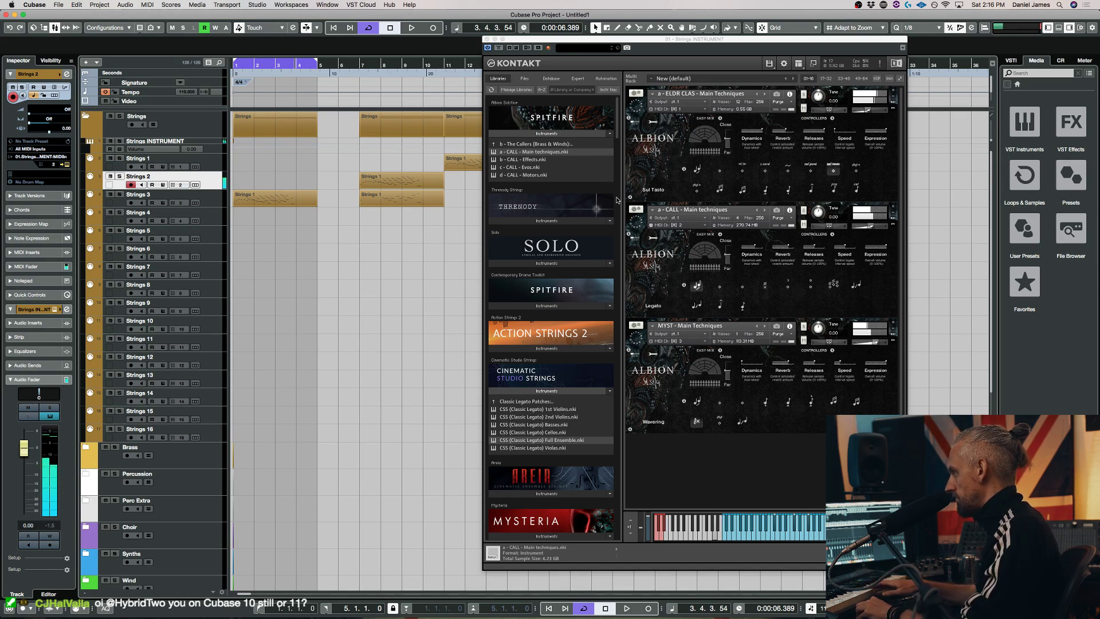
pyautogui.press('Down')
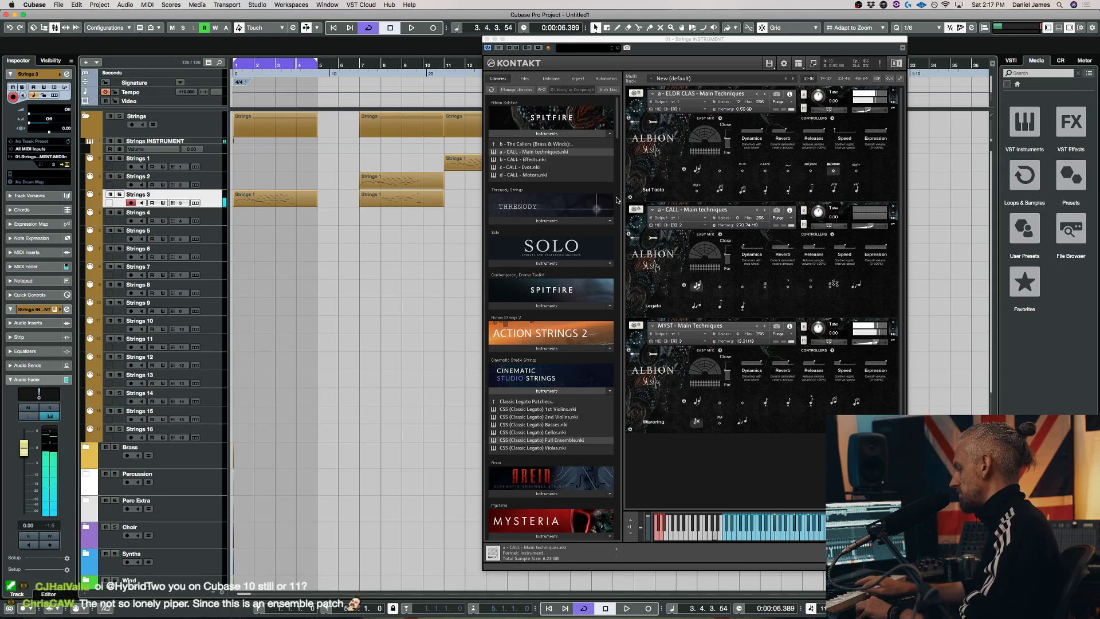
pyautogui.press('Up')
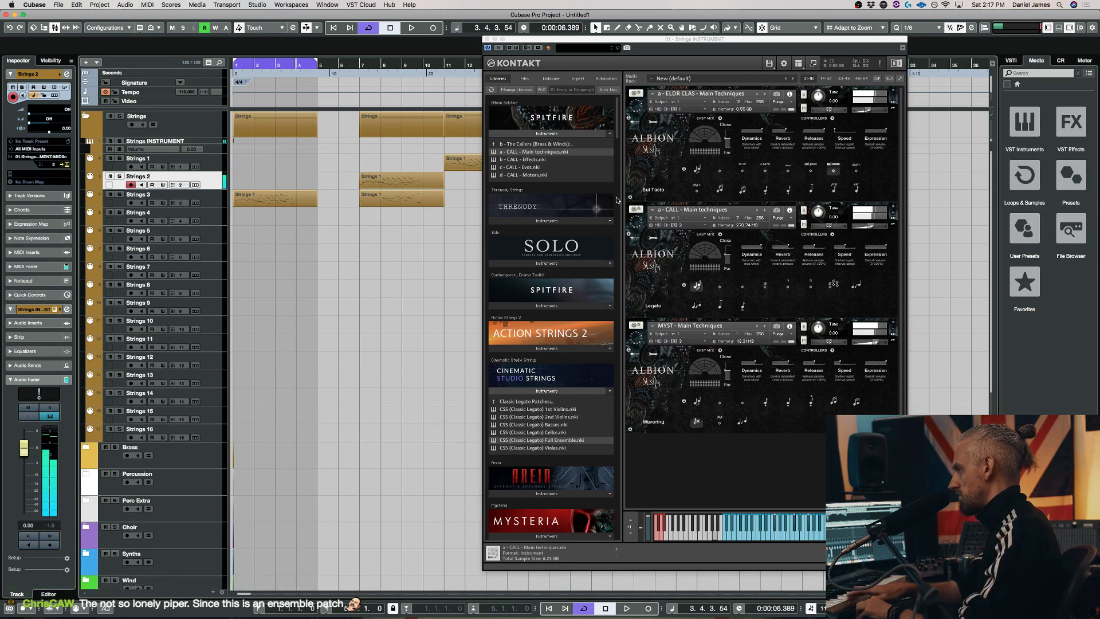
pyautogui.press('Down')
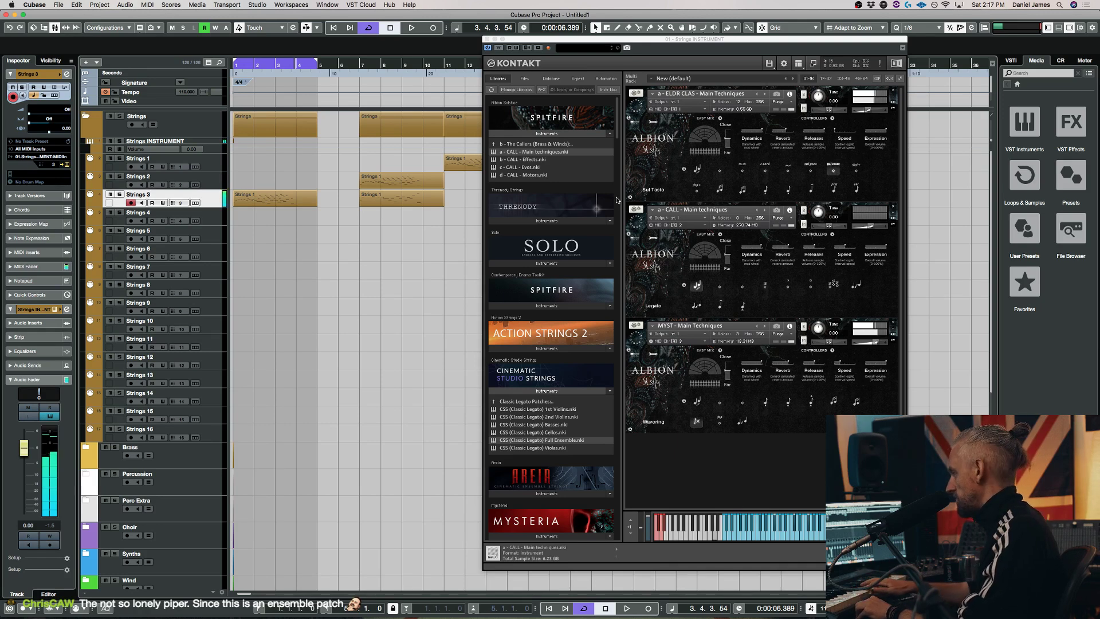
# Audition Strings 1, Strings 2 and Strings 3 in turn once more, finishing on Strings 1
pyautogui.press('Up')
pyautogui.press('Up')
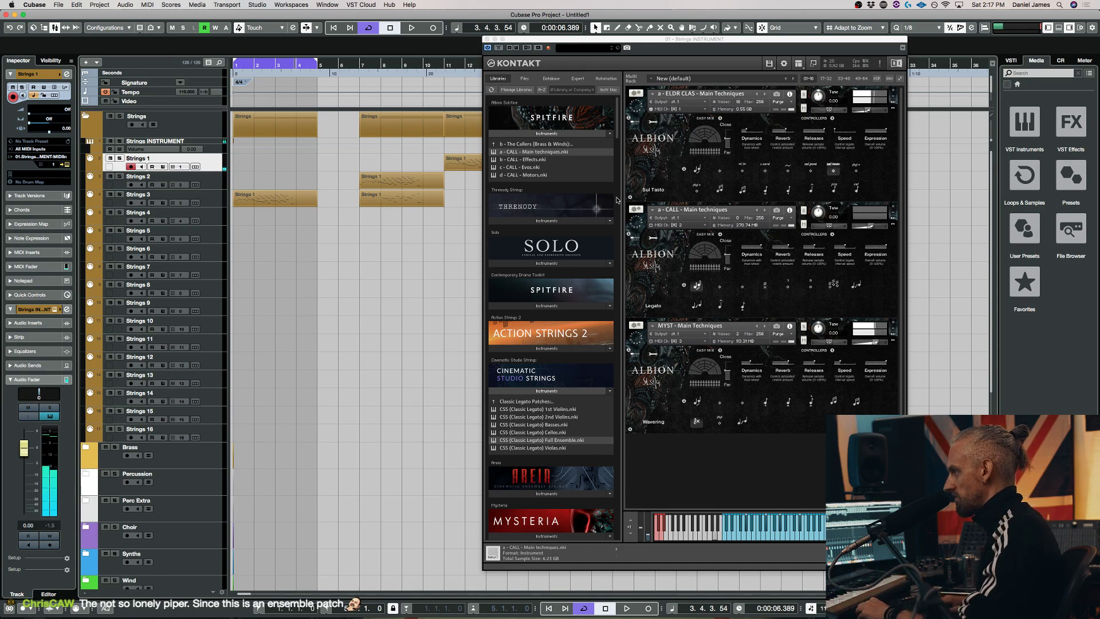
pyautogui.press('Down')
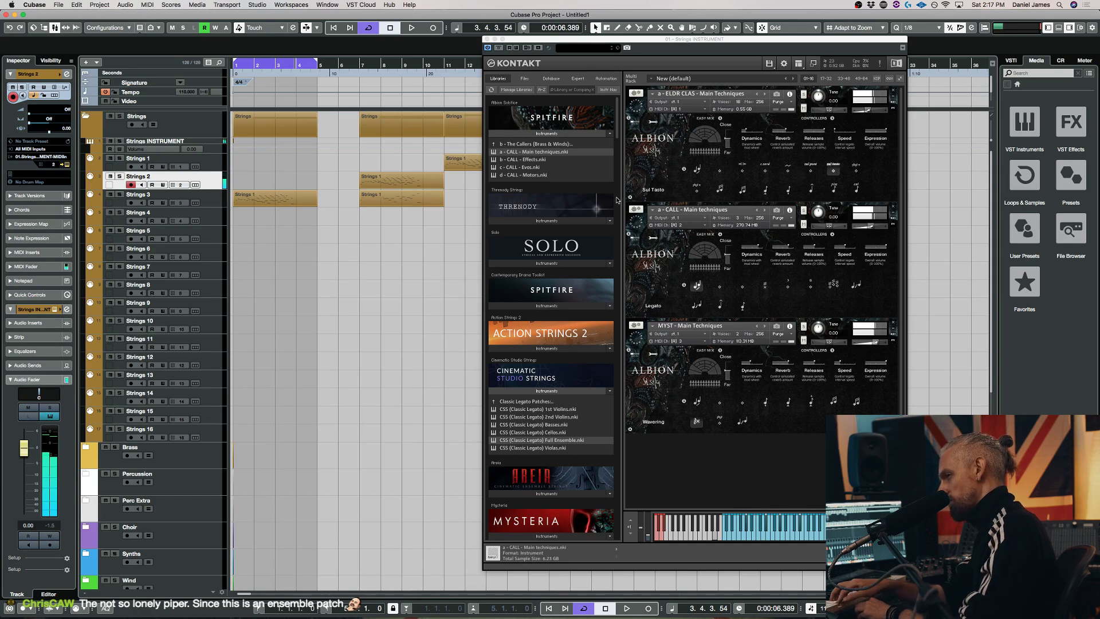
pyautogui.press('Down')
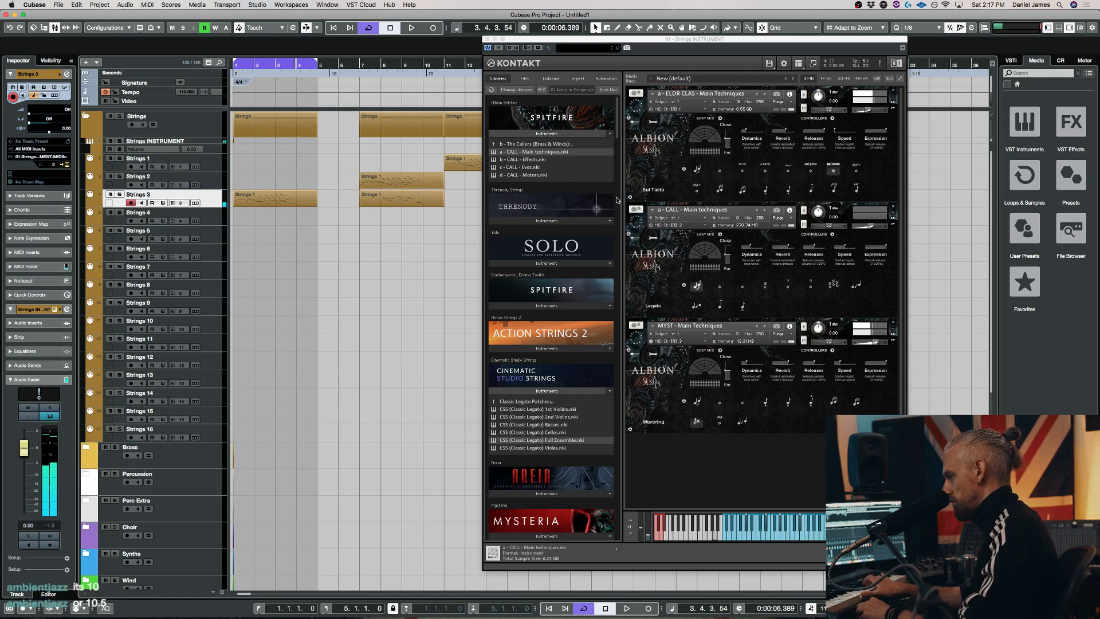
pyautogui.press('Up')
pyautogui.press('Up')
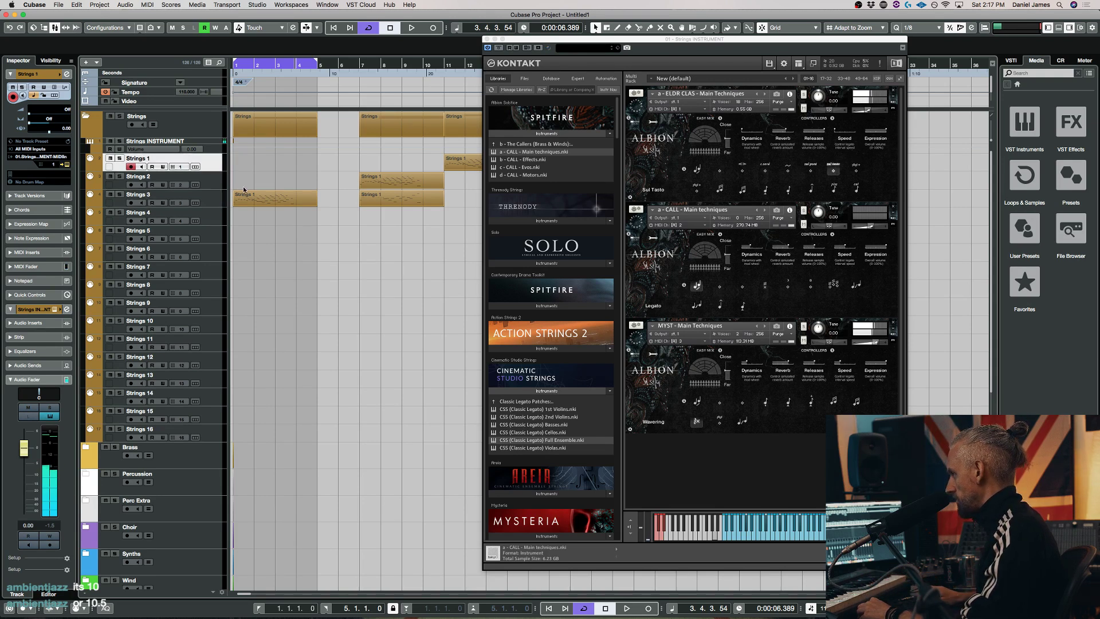
# Select the Strings 3 track and switch the MYST patch to the Flicker articulation
pyautogui.click(217, 184)
pyautogui.click(213, 199)
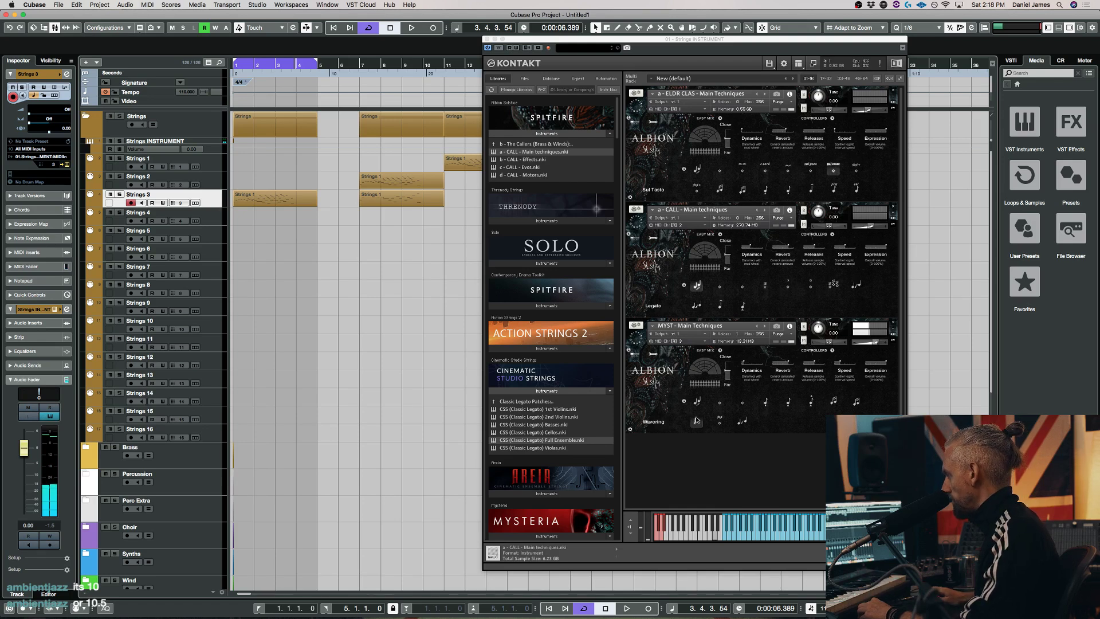
pyautogui.click(721, 422)
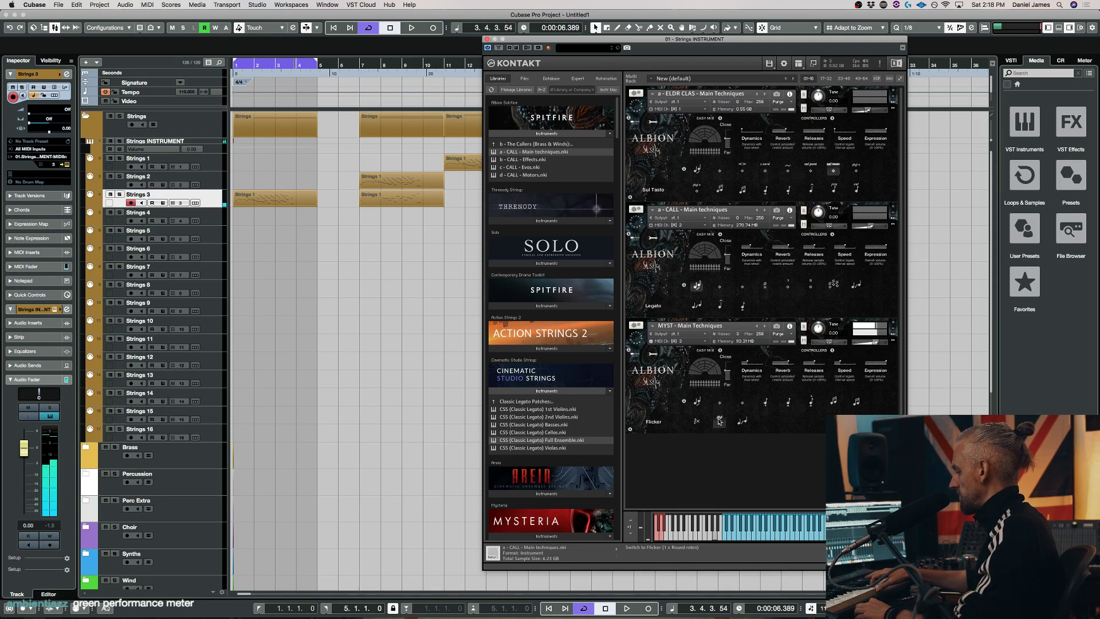
# Compare the MYST Flicker articulation on Strings 3 with the Strings 2 and Strings 1 patches, returning to Strings 3
pyautogui.press('Up')
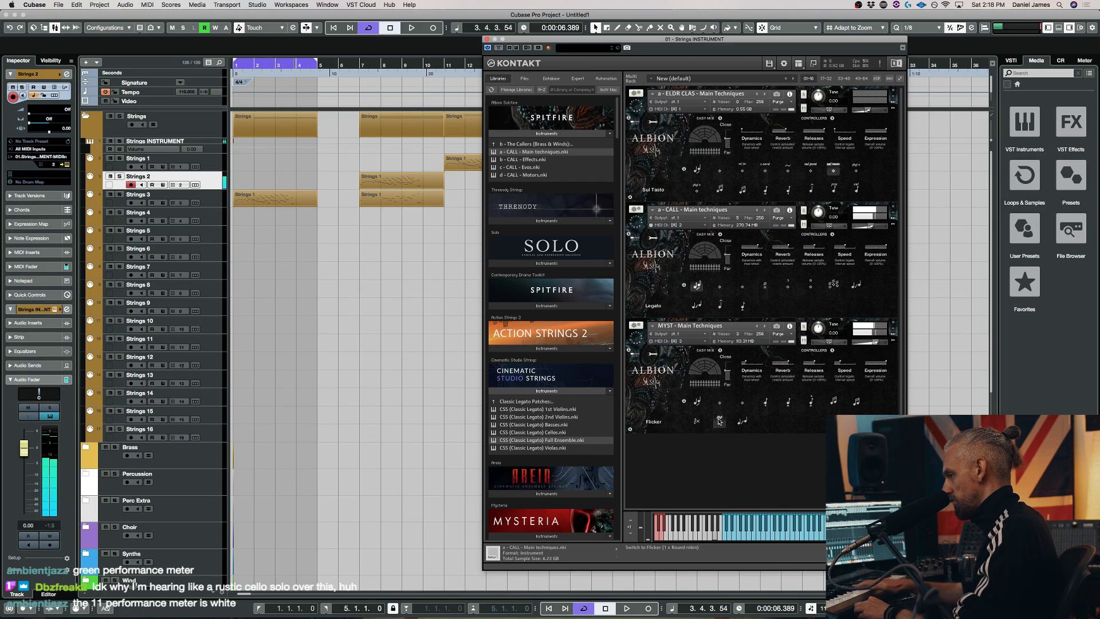
pyautogui.press('Up')
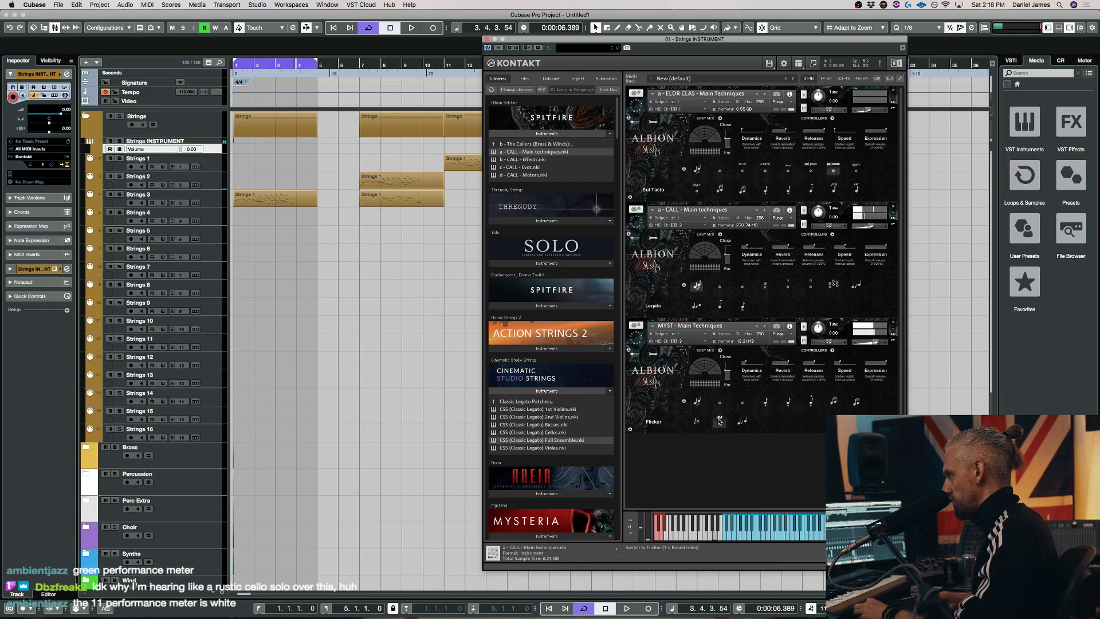
pyautogui.press('Down')
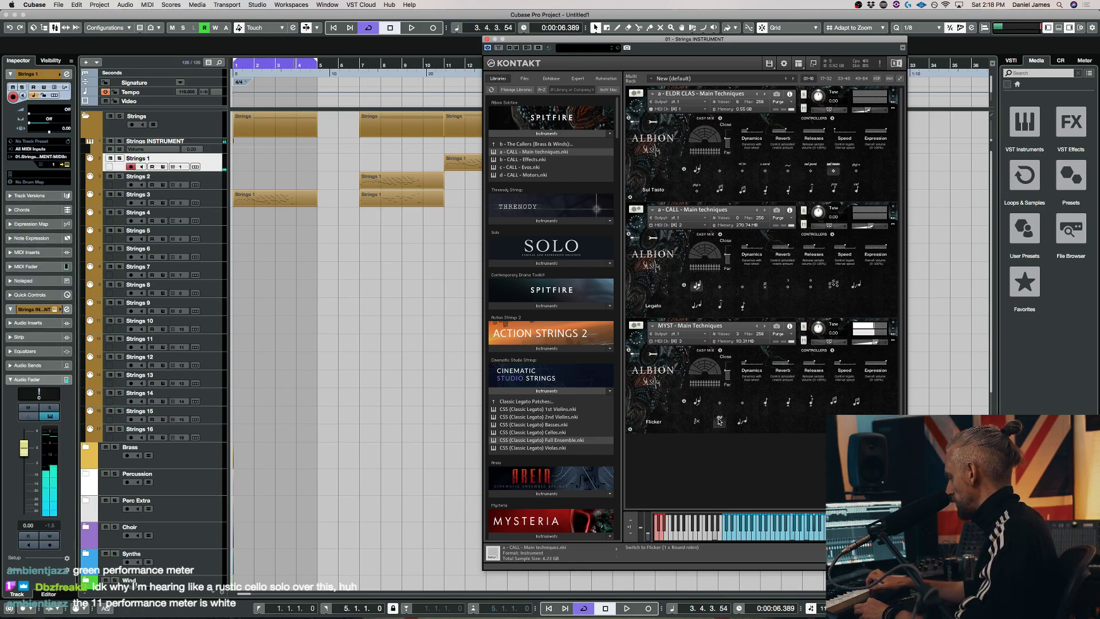
pyautogui.press('Down')
pyautogui.press('Down')
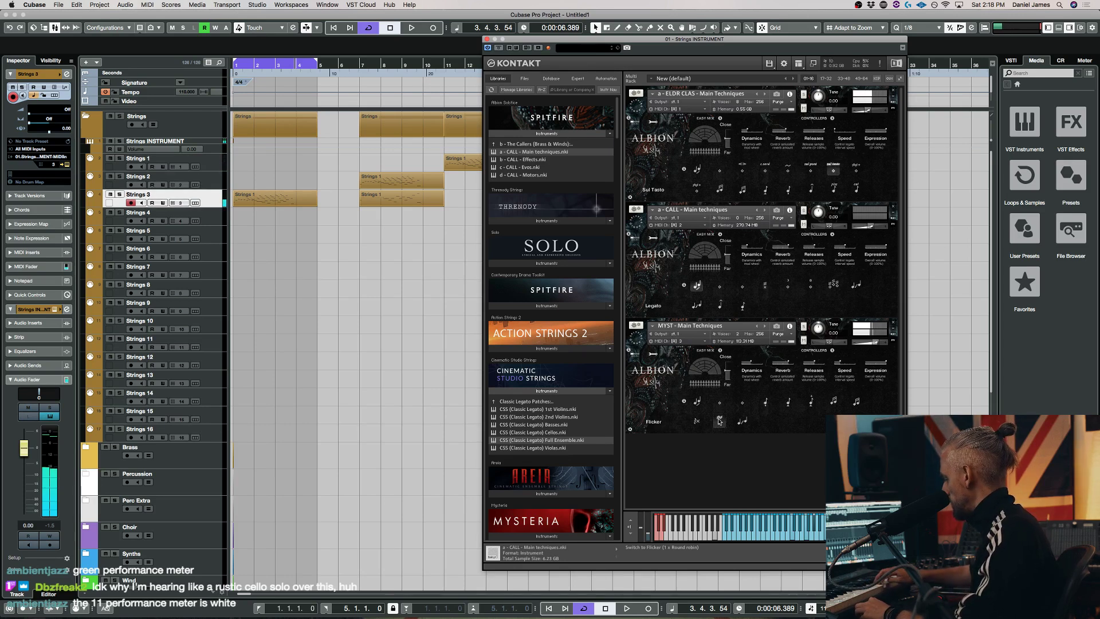
pyautogui.press('Up')
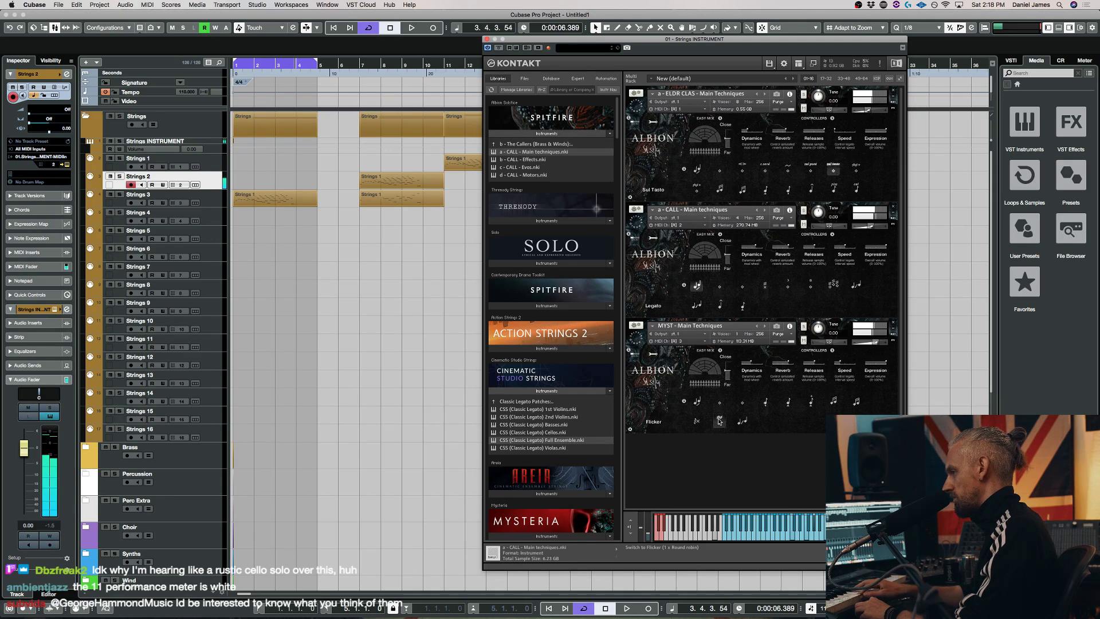
pyautogui.press('Down')
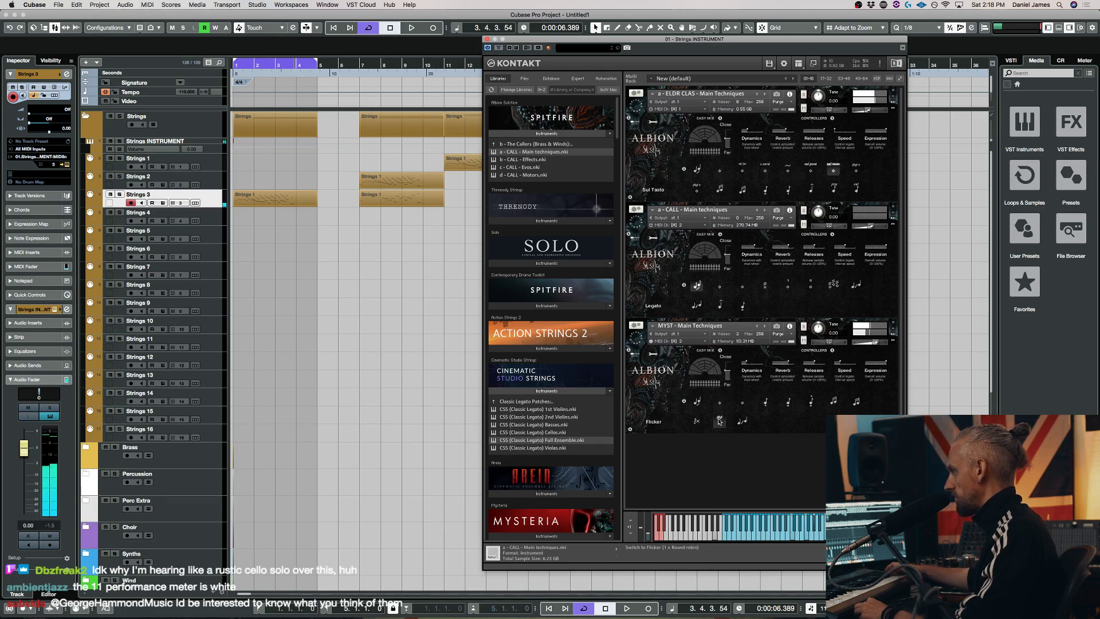
# Alternate between the Strings 1 Sul Tasto and Strings 2 CALL Legato tracks to compare their sounds, finishing on Strings 2
pyautogui.press('Up')
pyautogui.press('Up')
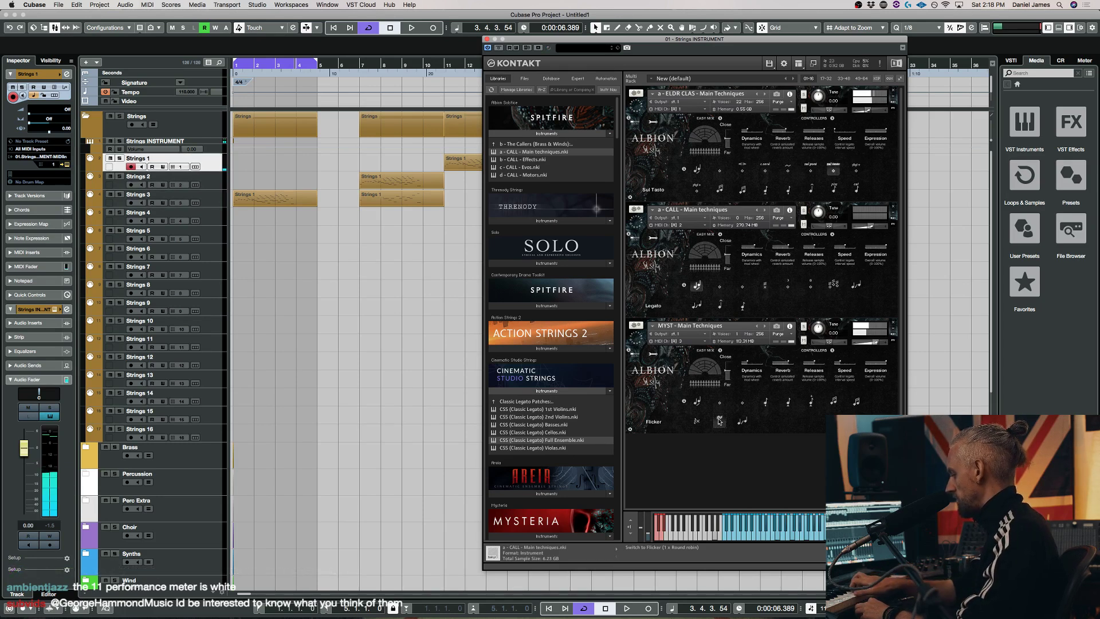
pyautogui.press('Down')
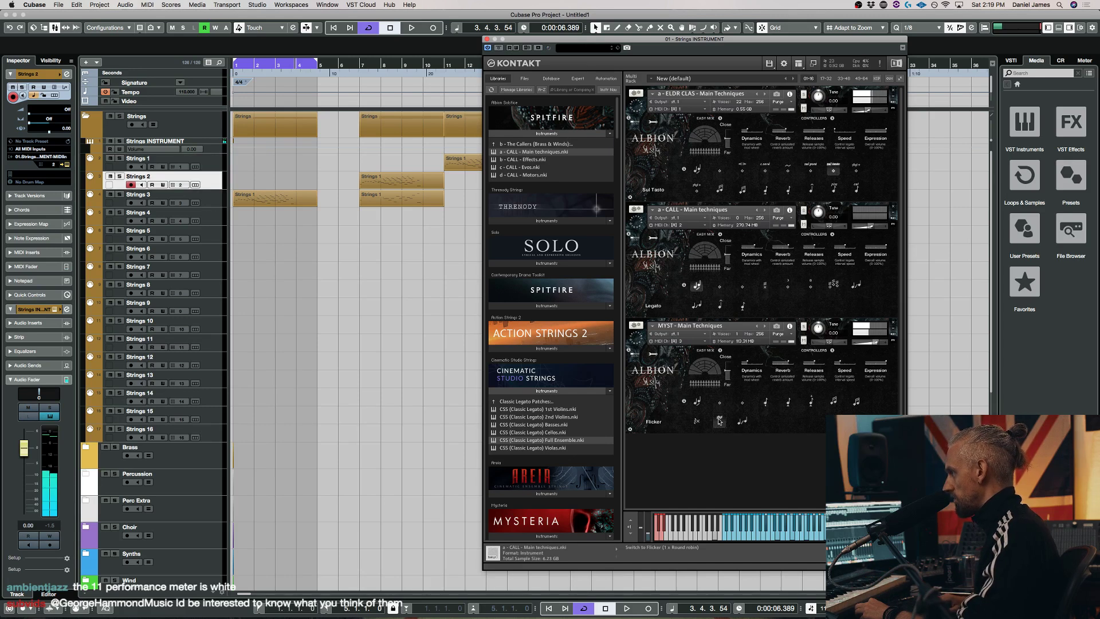
pyautogui.press('Up')
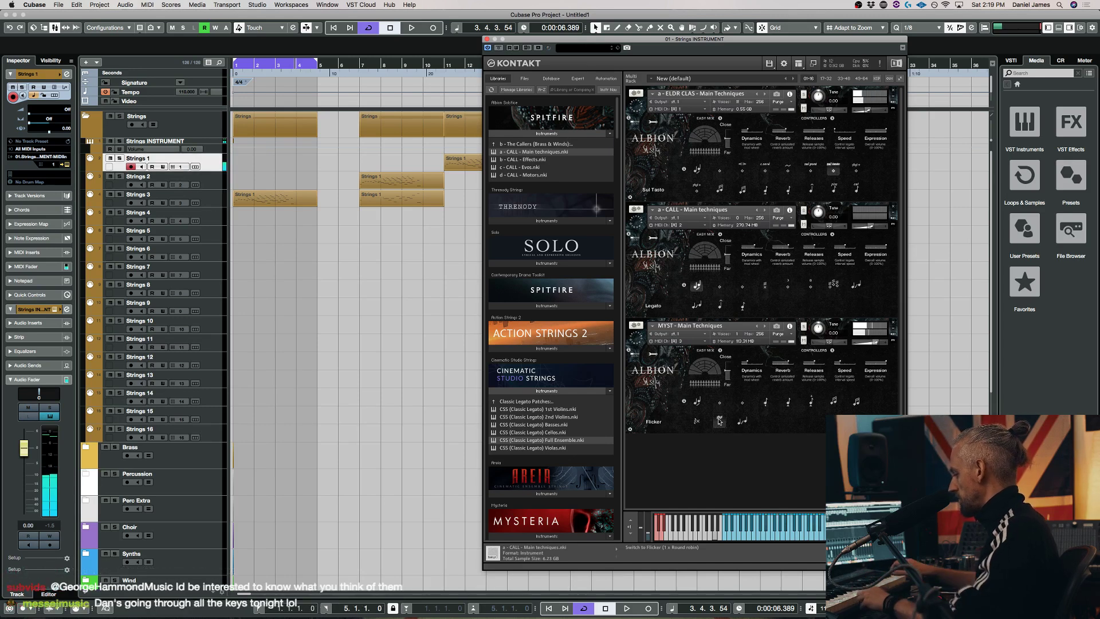
pyautogui.press('Down')
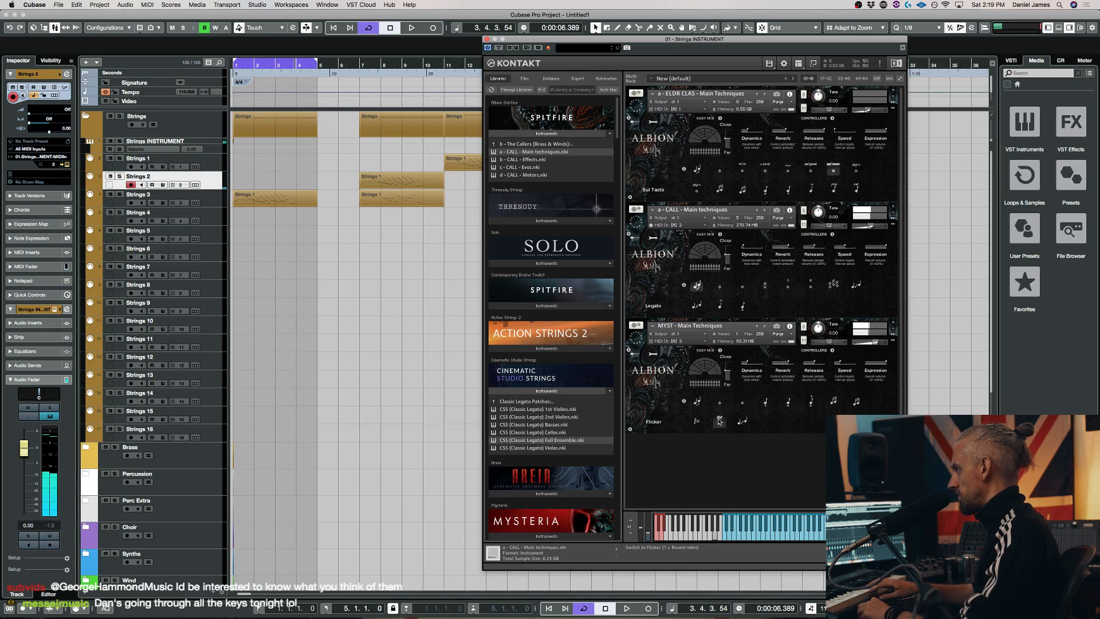
# Select the Strings 3 track and switch its MYST patch to the FX Gliss Up articulation
pyautogui.click(219, 189)
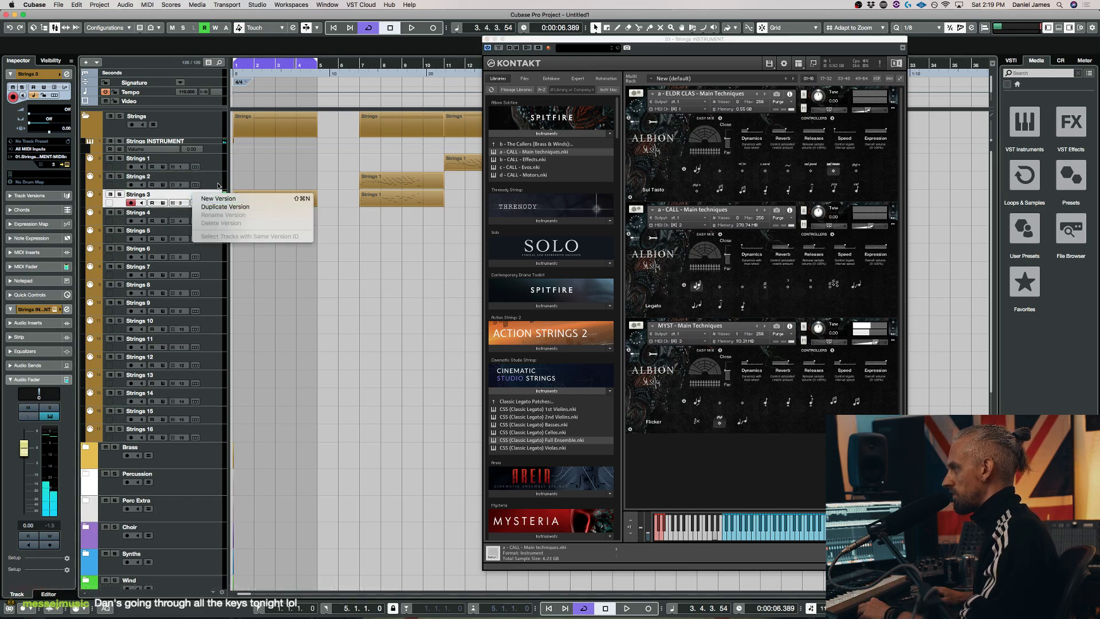
pyautogui.press('Escape')
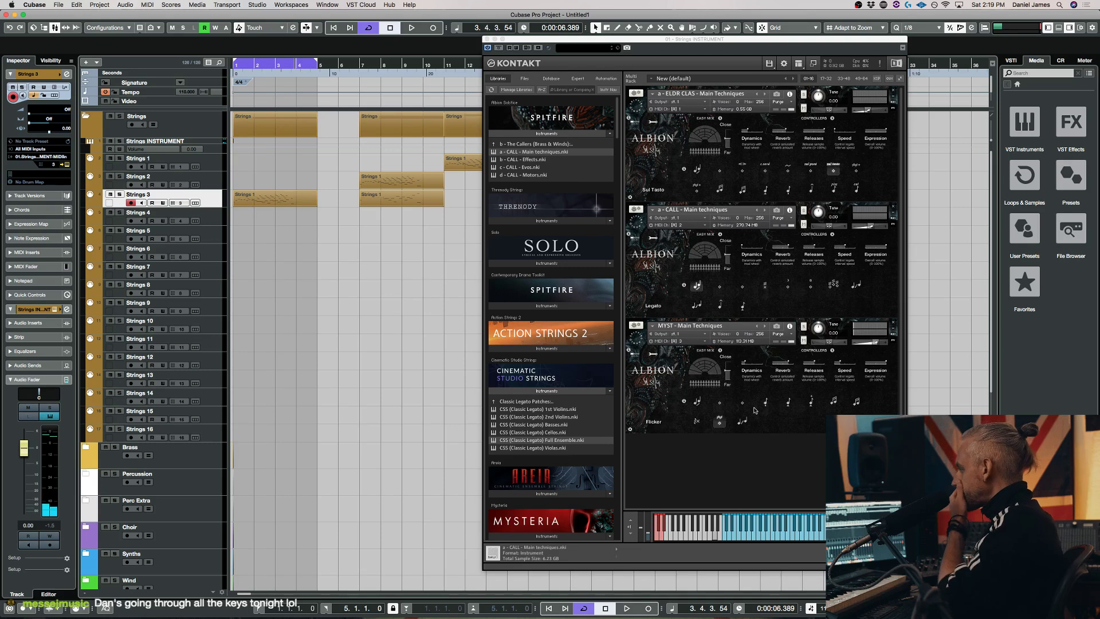
pyautogui.click(742, 422)
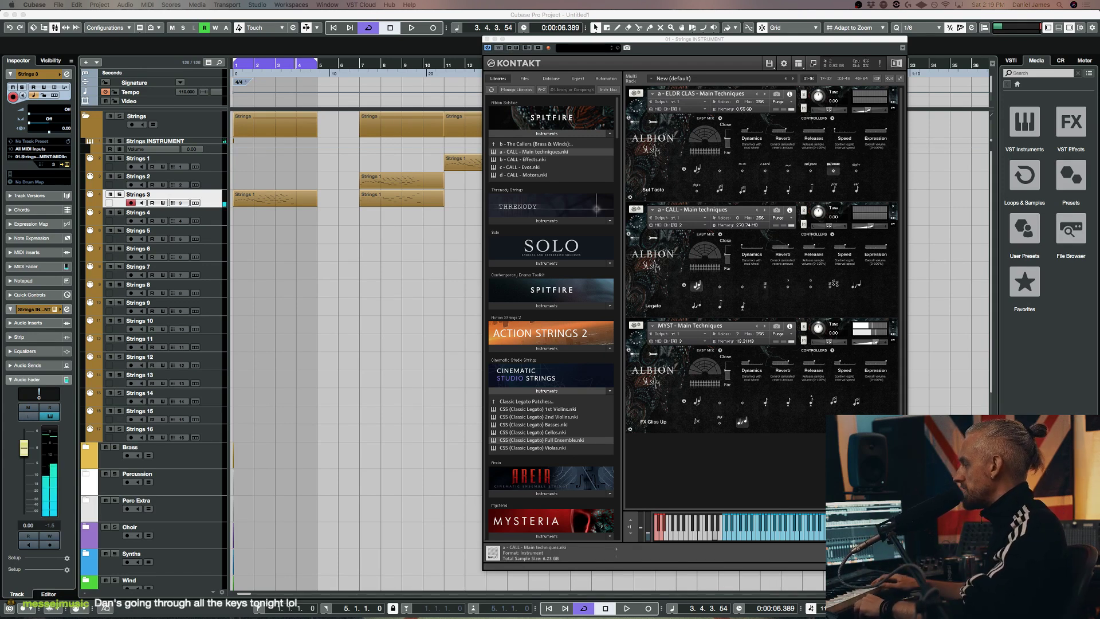
# Replace the MYST patch on Strings 3 with b - CALL - Effects for an audition, and finally with c - CALL - Evos
pyautogui.doubleClick(543, 160)
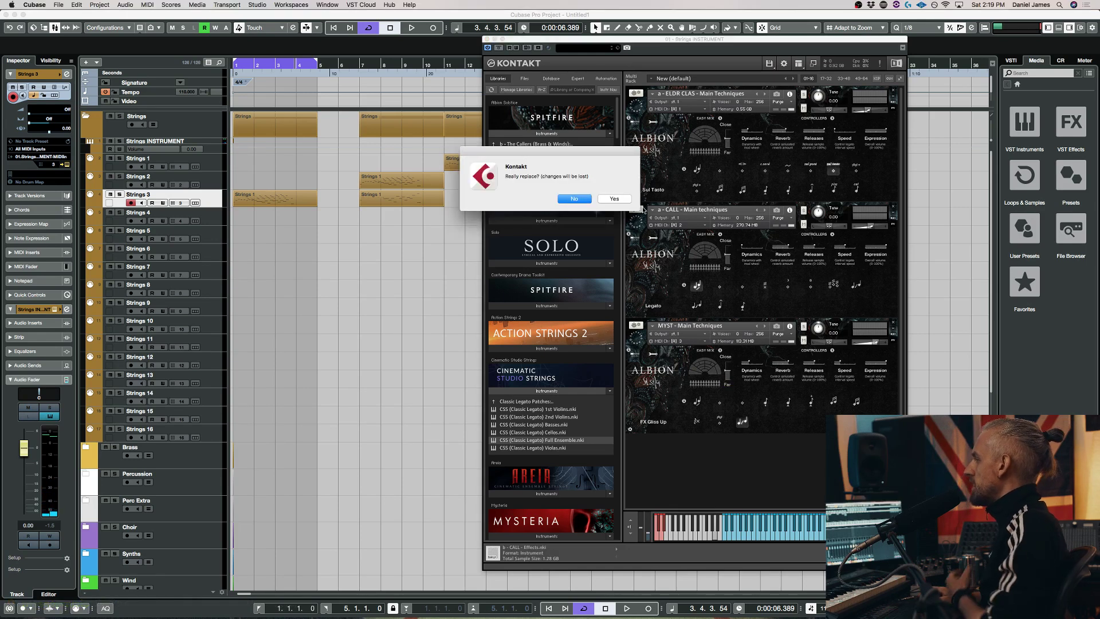
pyautogui.click(626, 201)
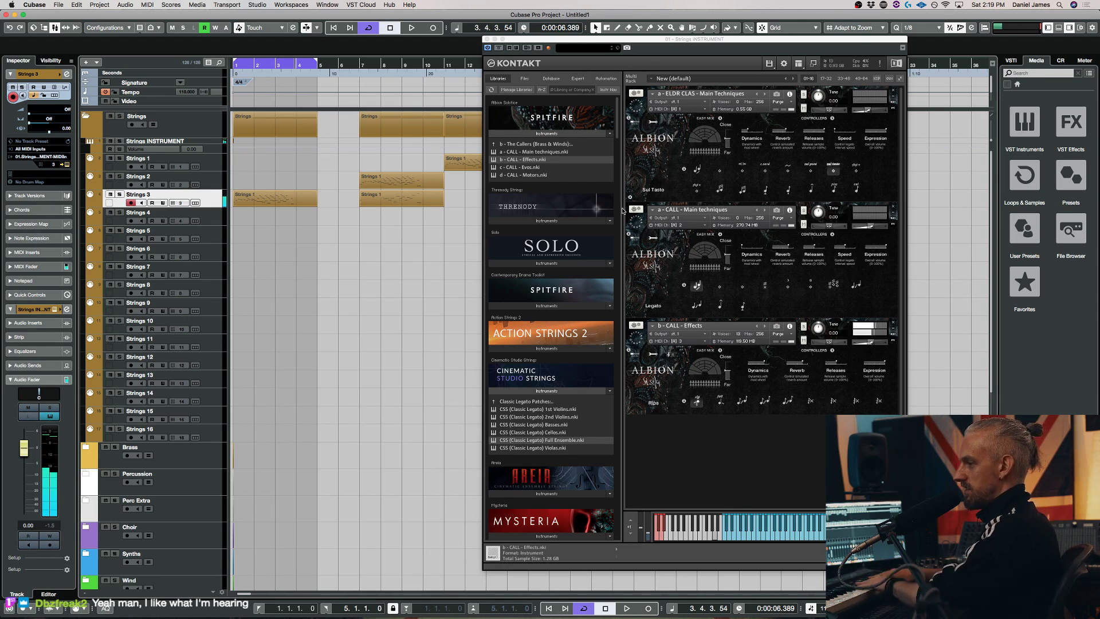
pyautogui.click(760, 404)
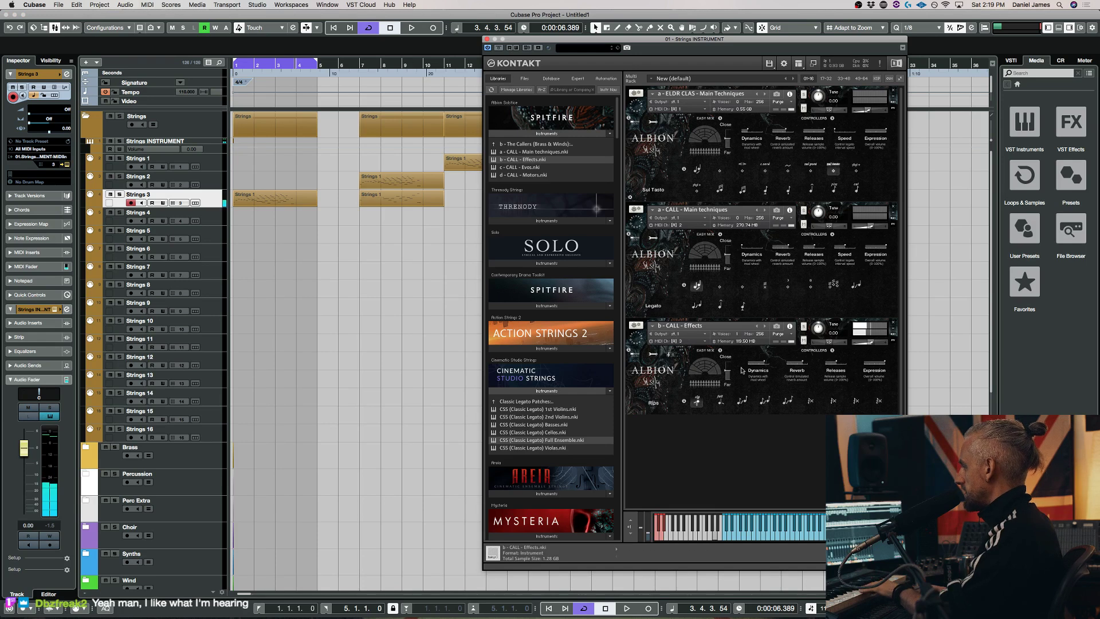
pyautogui.moveTo(533, 167); pyautogui.dragTo(739, 404)
pyautogui.click(609, 198)
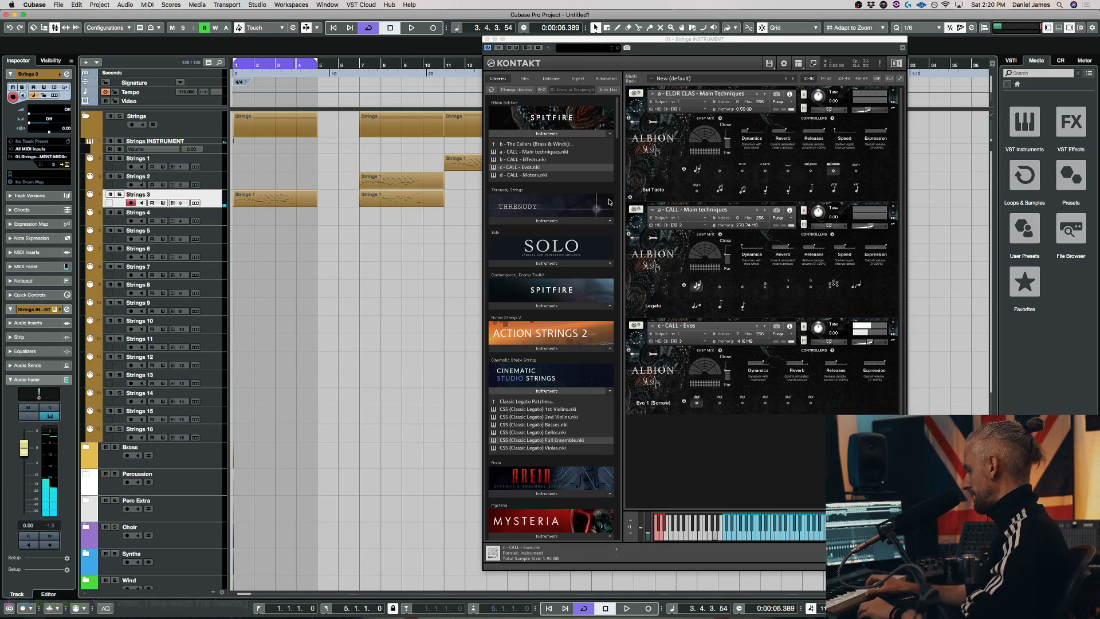
# Compare CALL Evos with the Strings 2 and Strings 1 patches, returning to the Strings 3 track
pyautogui.press('Up')
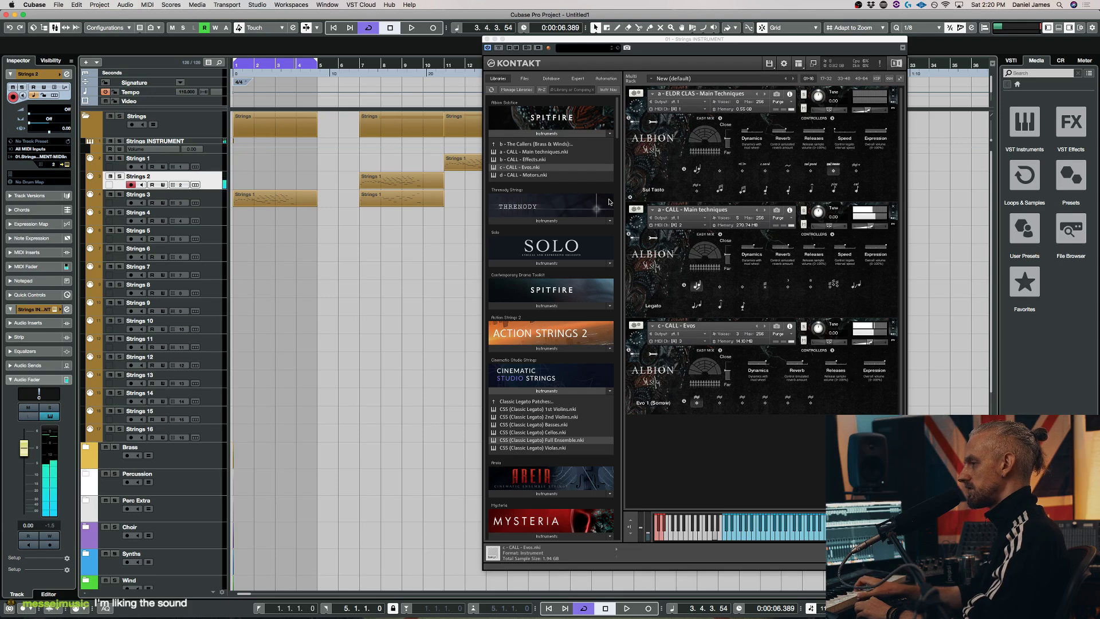
pyautogui.press('Up')
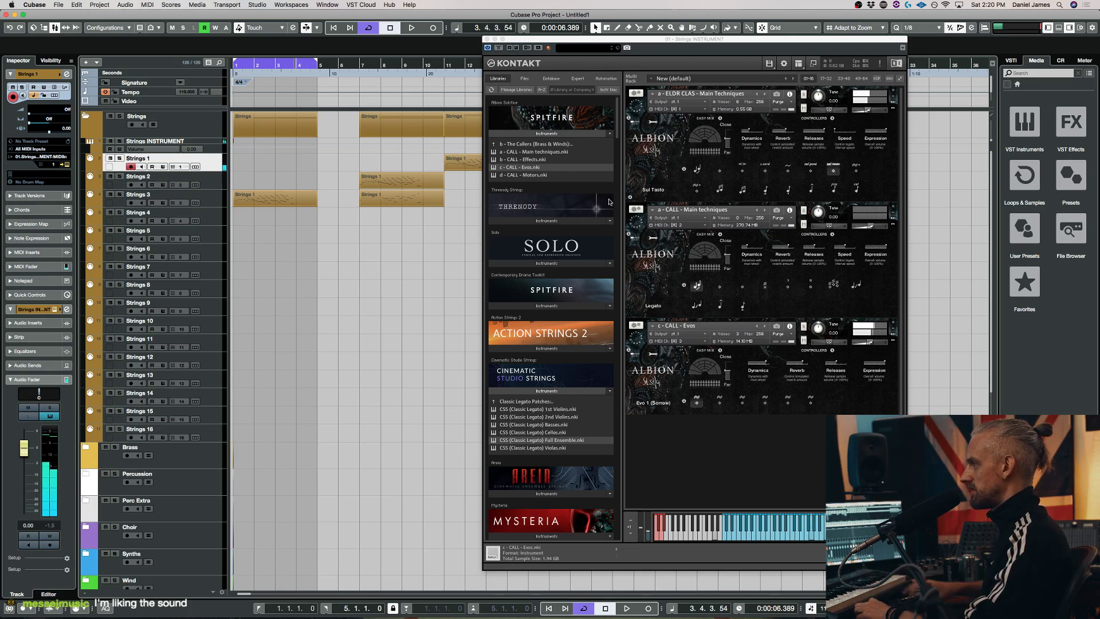
pyautogui.press('Down')
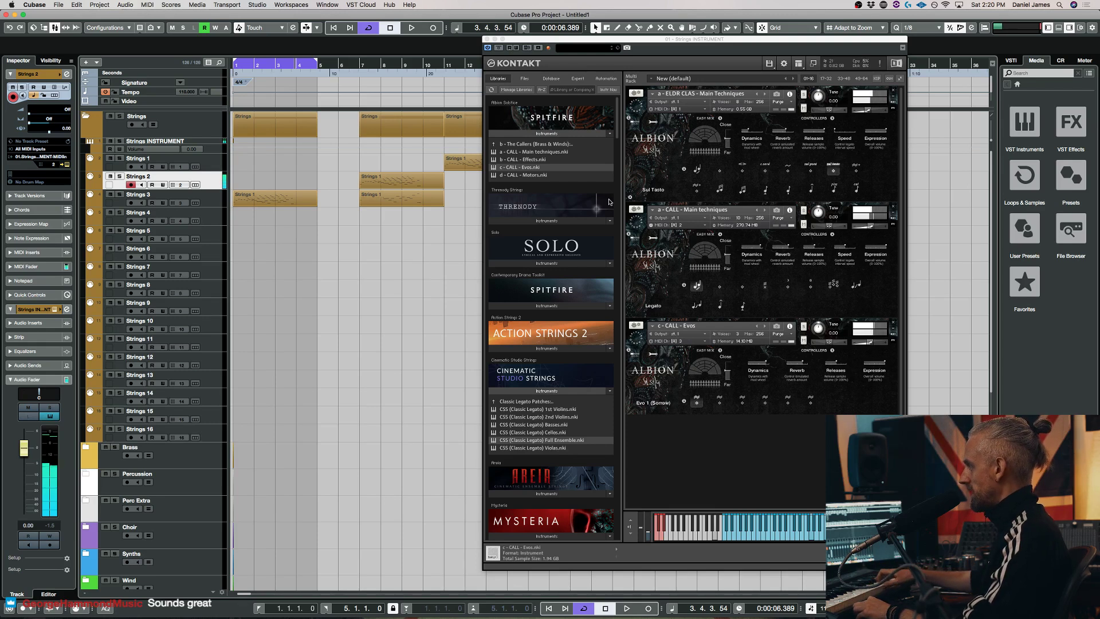
pyautogui.press('Up')
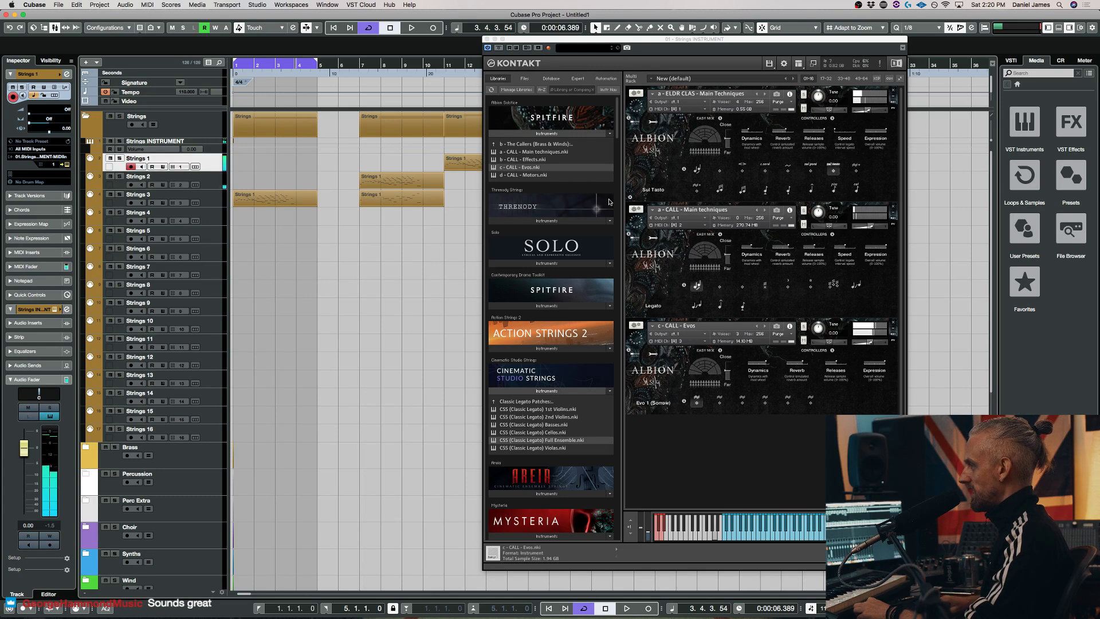
pyautogui.press('Down')
pyautogui.press('Down')
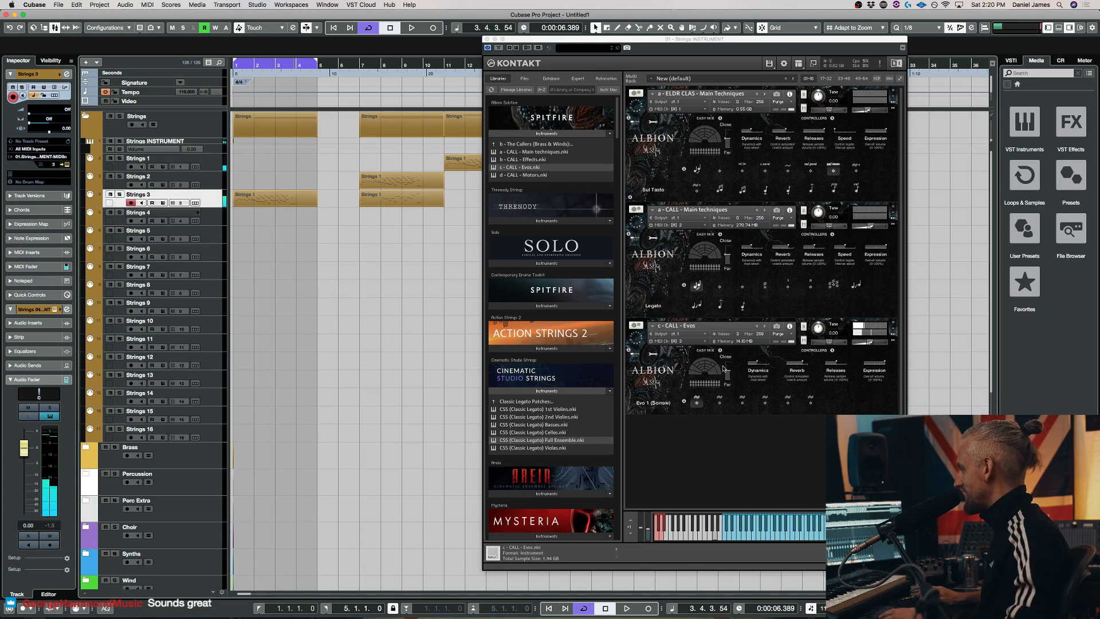
# Open the d - The Blaggards (Band) folder and load a - BLAG - Main Techniques as a fourth instrument below CALL Evos
pyautogui.click(513, 146)
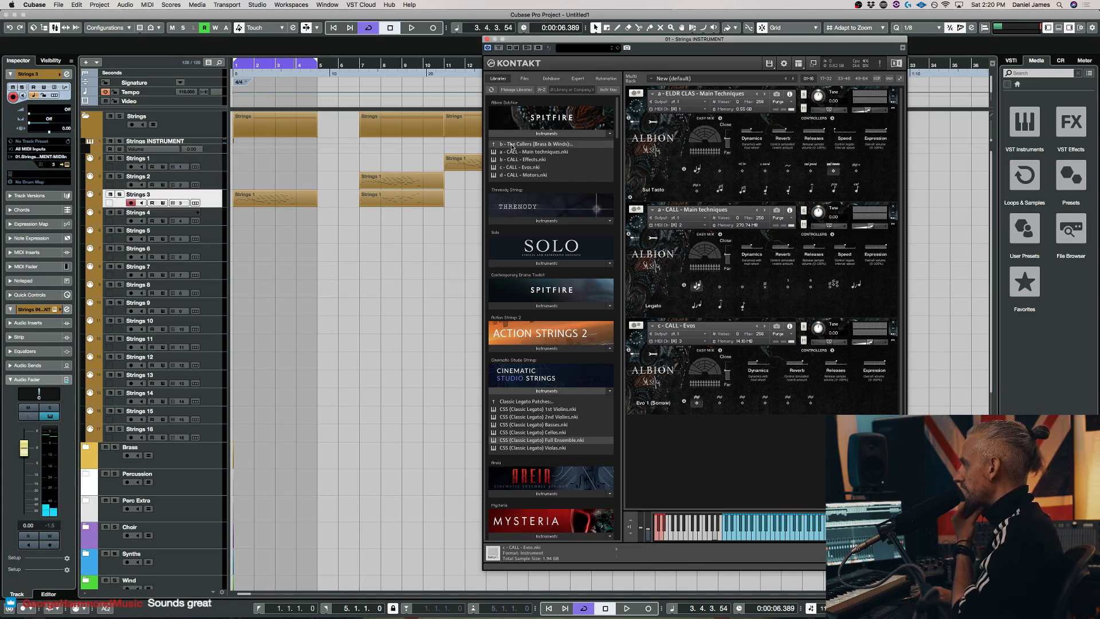
pyautogui.click(513, 146)
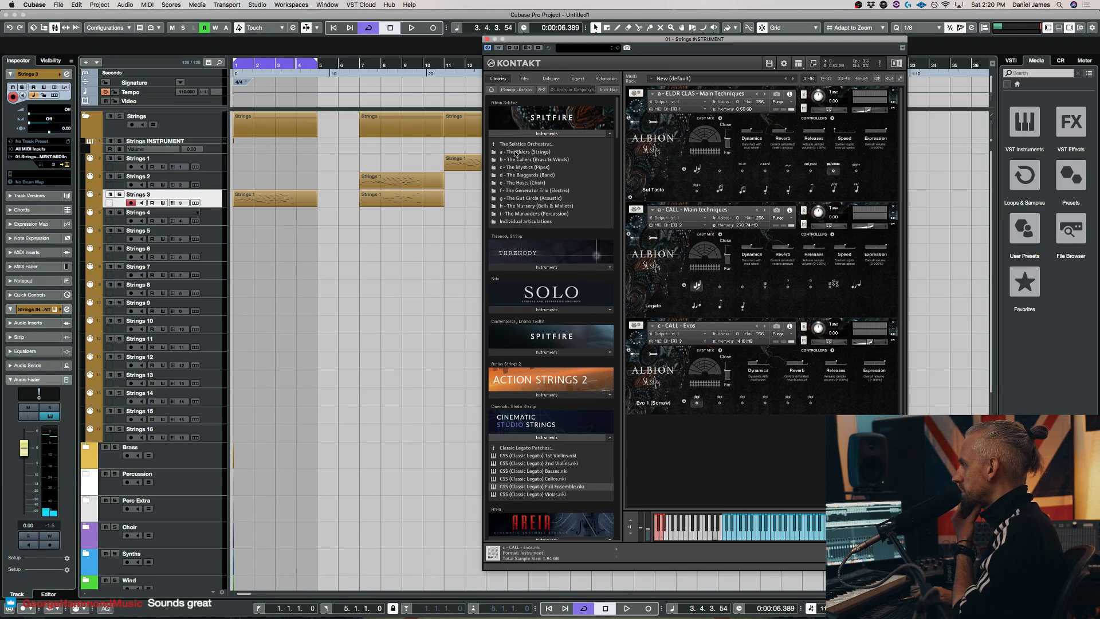
pyautogui.click(536, 175)
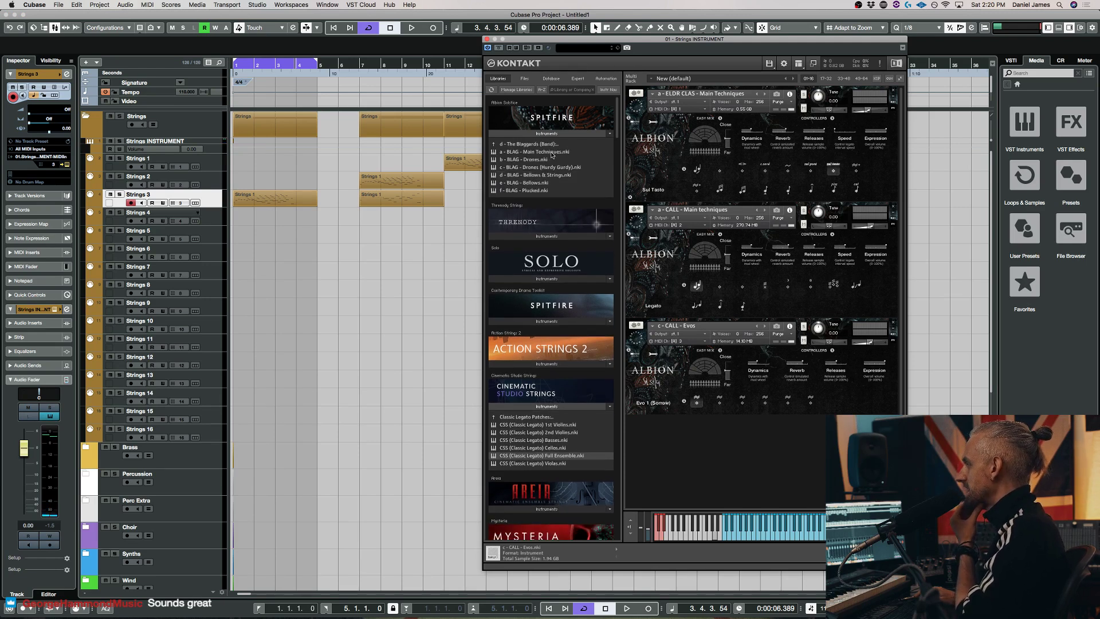
pyautogui.moveTo(552, 152); pyautogui.dragTo(700, 436)
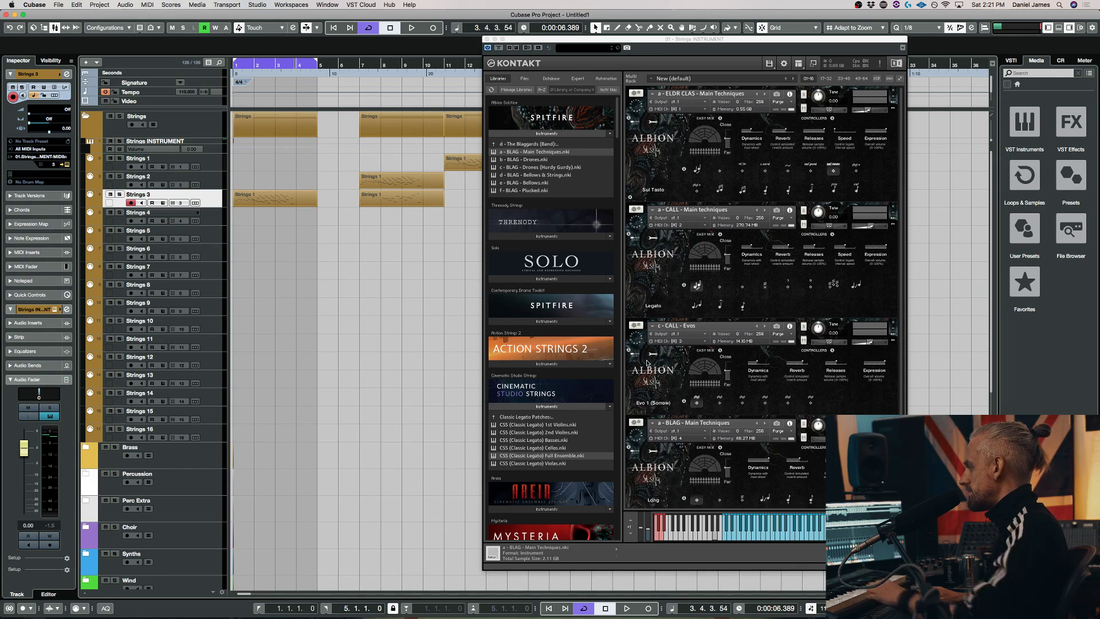
# Select Strings 4 to audition the BLAG patch, and move the bar 1 clip from Strings 3 to Strings 4 for playback
pyautogui.click(215, 216)
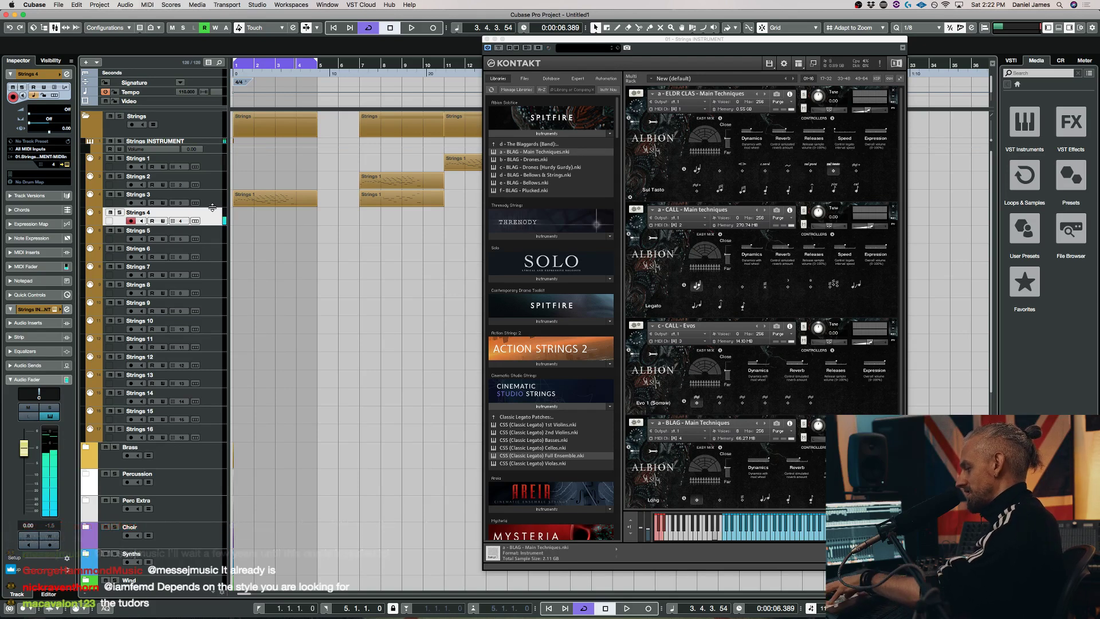
pyautogui.scroll(-2, 550, 298)
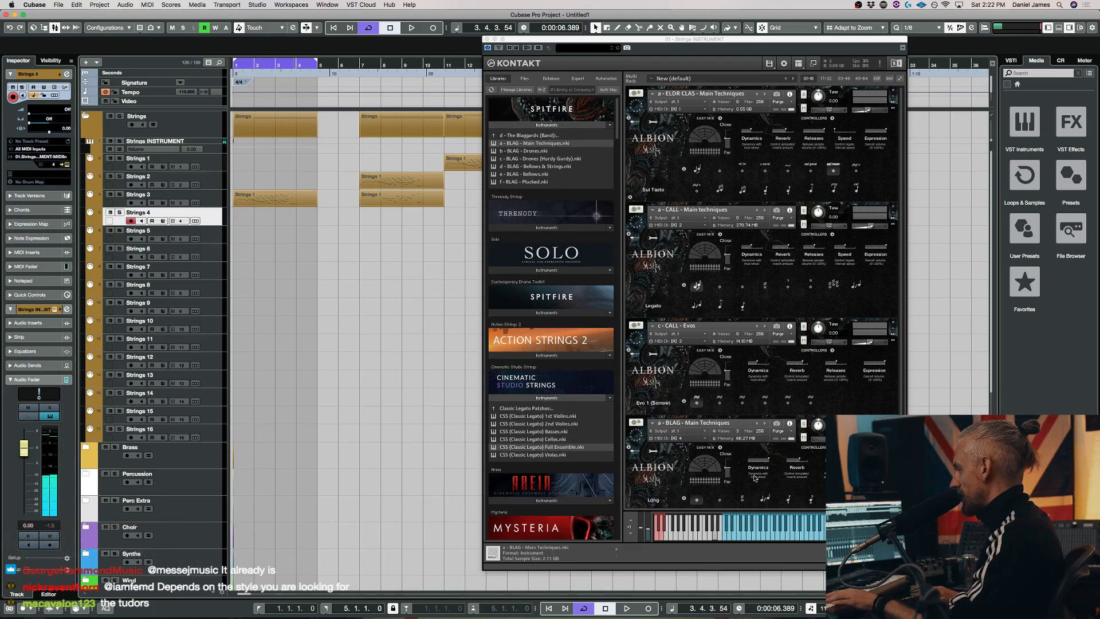
pyautogui.scroll(-2, 763, 437)
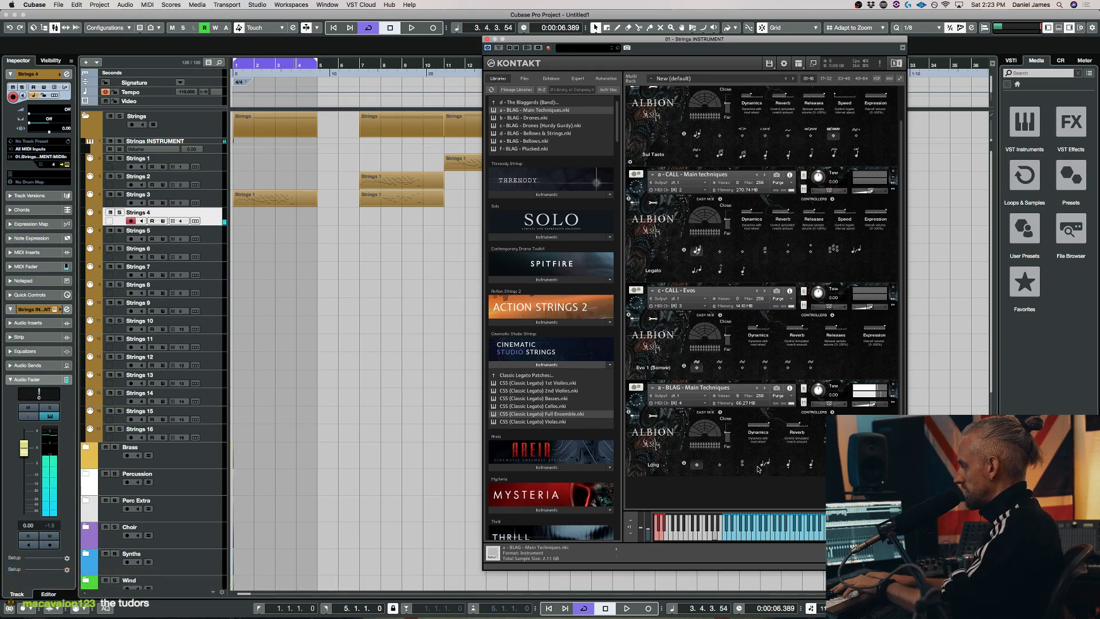
pyautogui.moveTo(298, 194); pyautogui.dragTo(298, 212)
pyautogui.press('space')
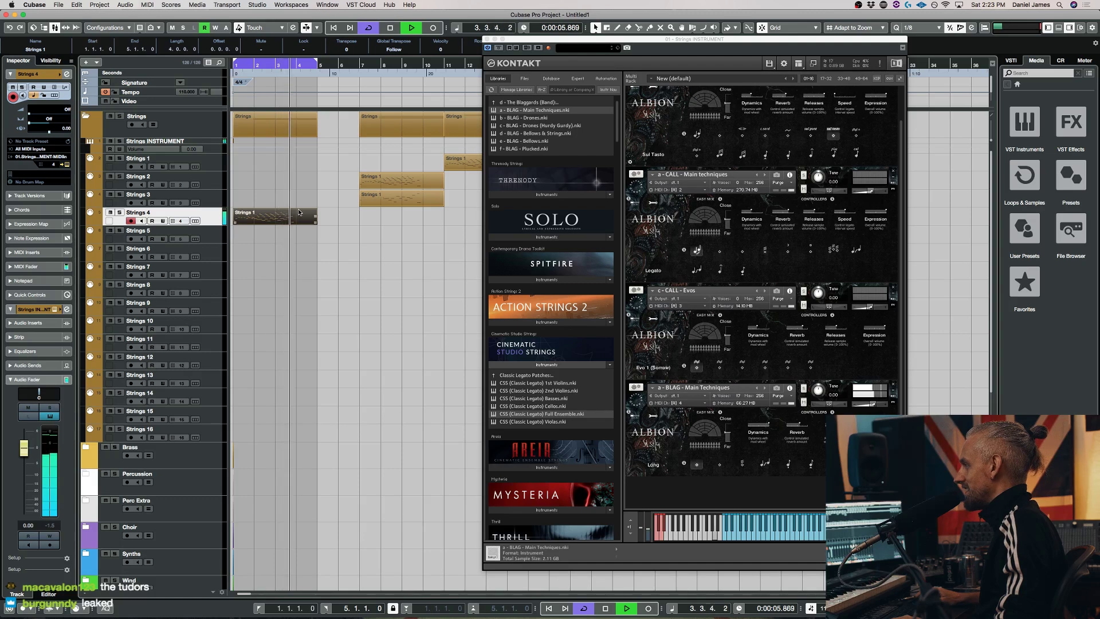
pyautogui.press('space')
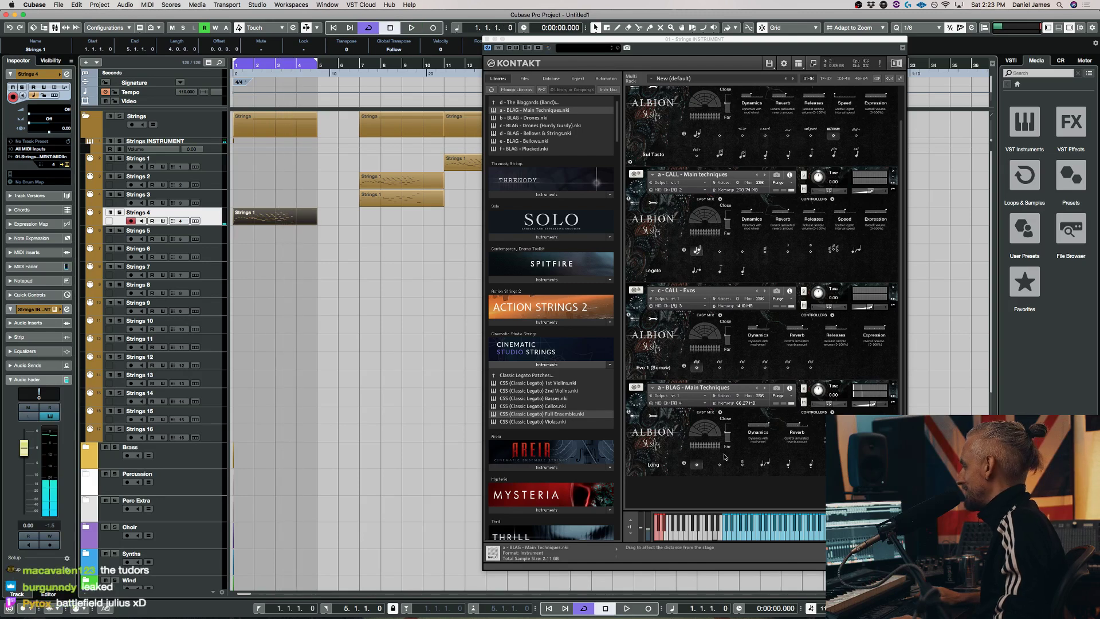
# Switch the BLAG Main Techniques patch through Long (Combo) and the following articulations to Staccato, auditioning each
pyautogui.click(719, 465)
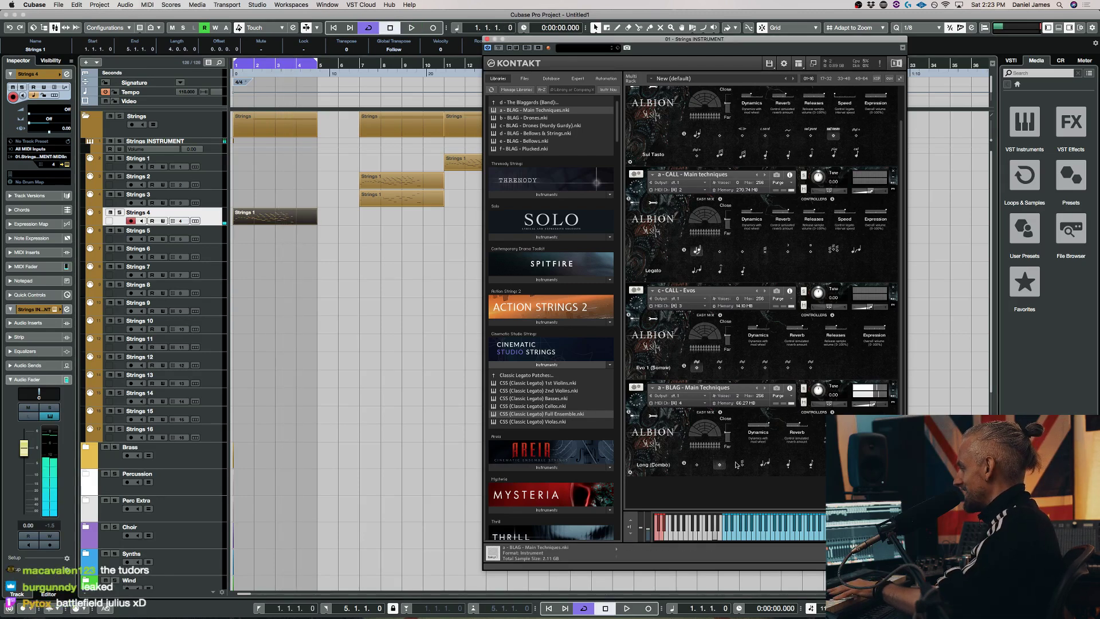
pyautogui.click(743, 464)
pyautogui.click(790, 464)
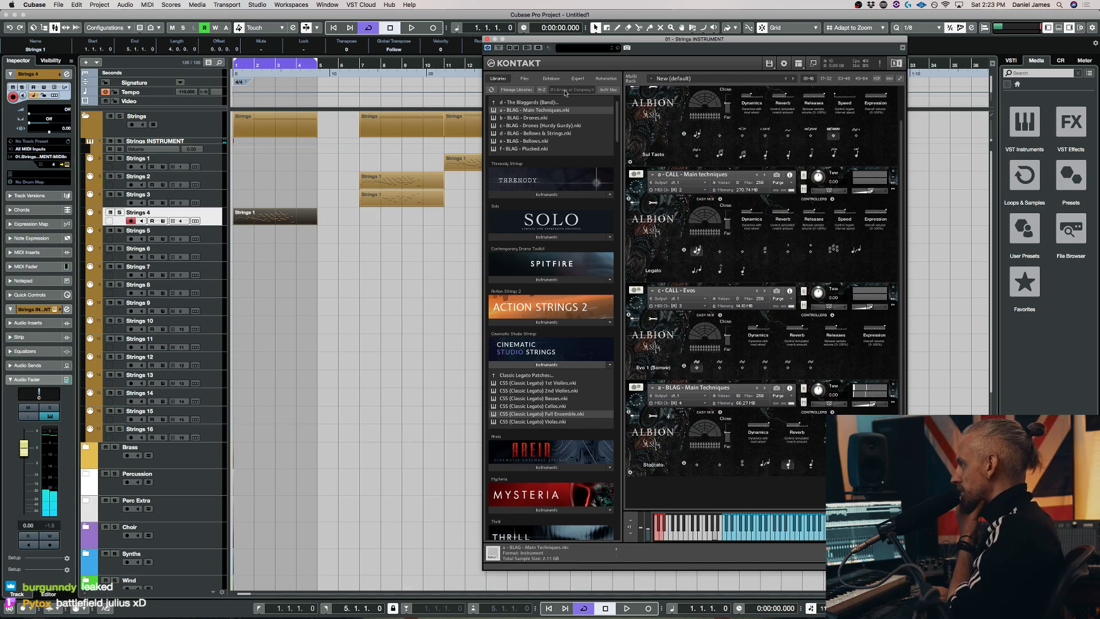
# Replace BLAG Main Techniques on Strings 4 with b - BLAG - Drones and audition its FX Drone Menu articulation
pyautogui.moveTo(758, 485); pyautogui.dragTo(750, 452)
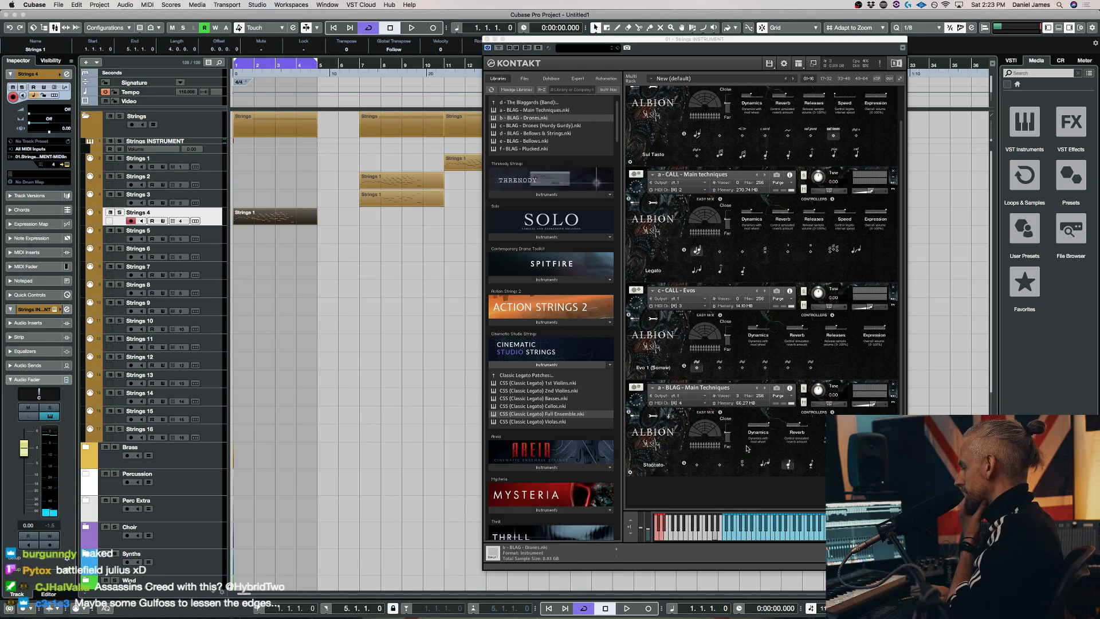
pyautogui.click(616, 200)
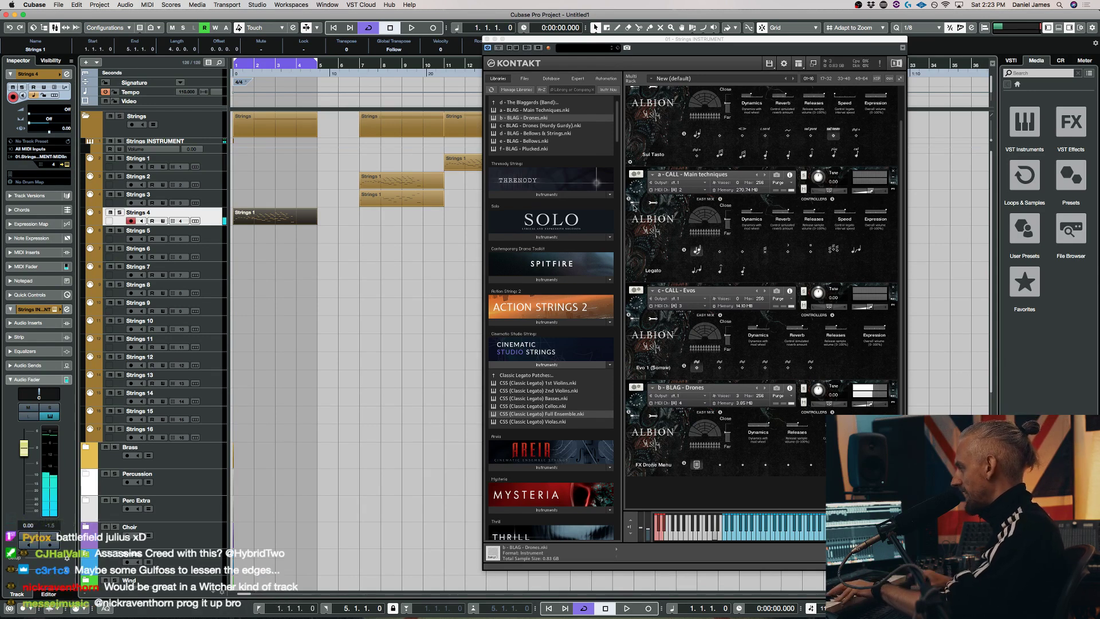
pyautogui.click(759, 385)
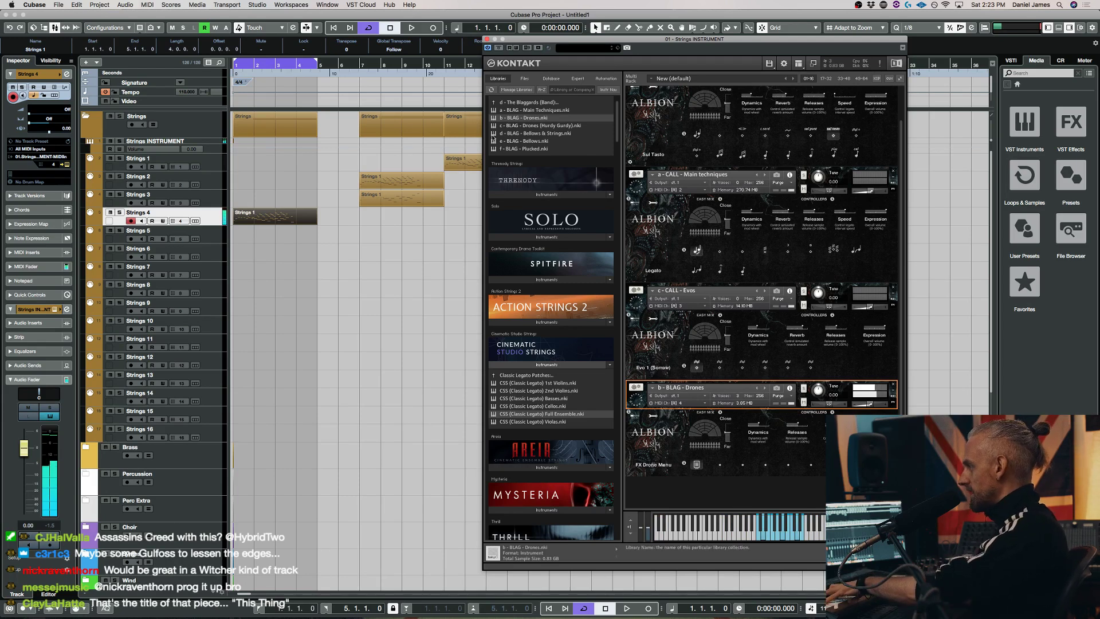
# Audition Strings 3, Strings 2 and Strings 1 in turn over the BLAG drone, adjusting the volume of the ELDR CLAS Legato patch
pyautogui.click(217, 204)
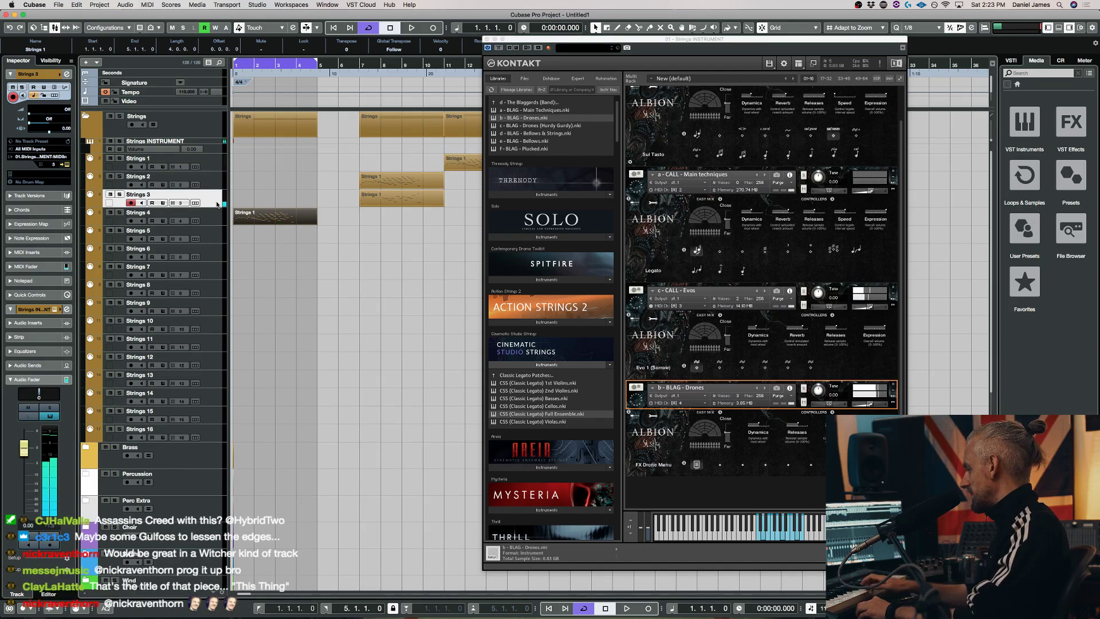
pyautogui.click(218, 180)
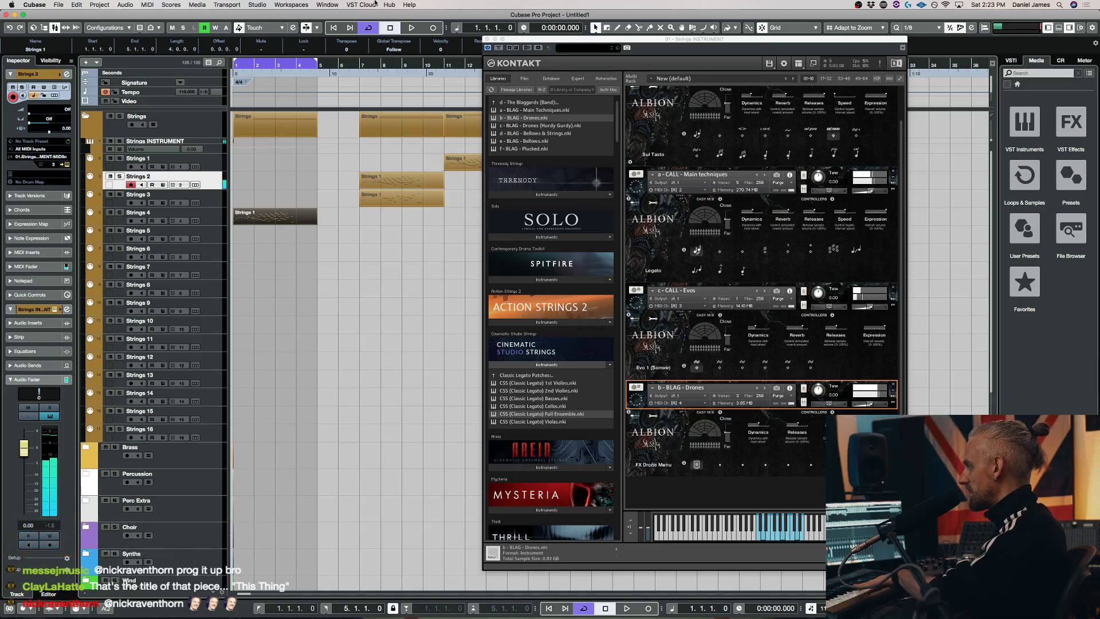
pyautogui.click(216, 166)
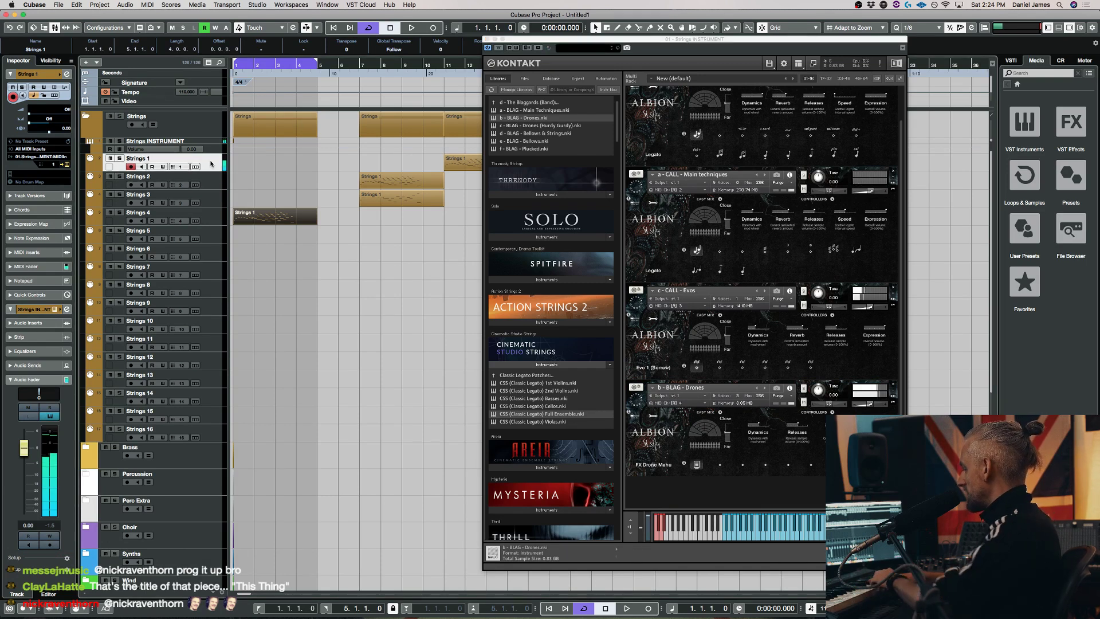
pyautogui.scroll(2, 871, 110)
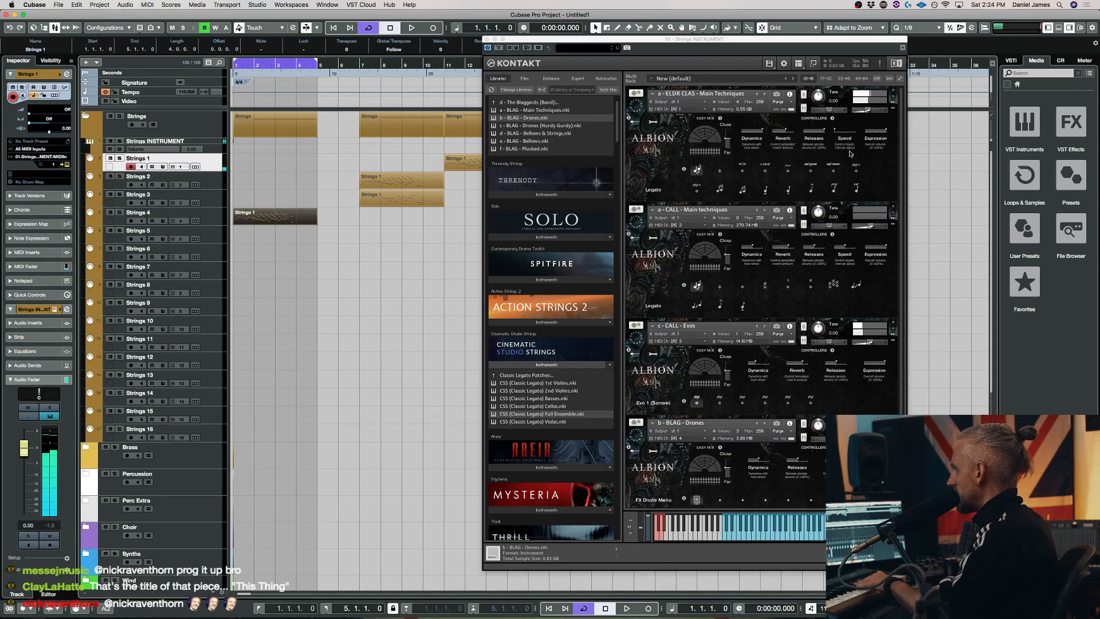
pyautogui.click(870, 110)
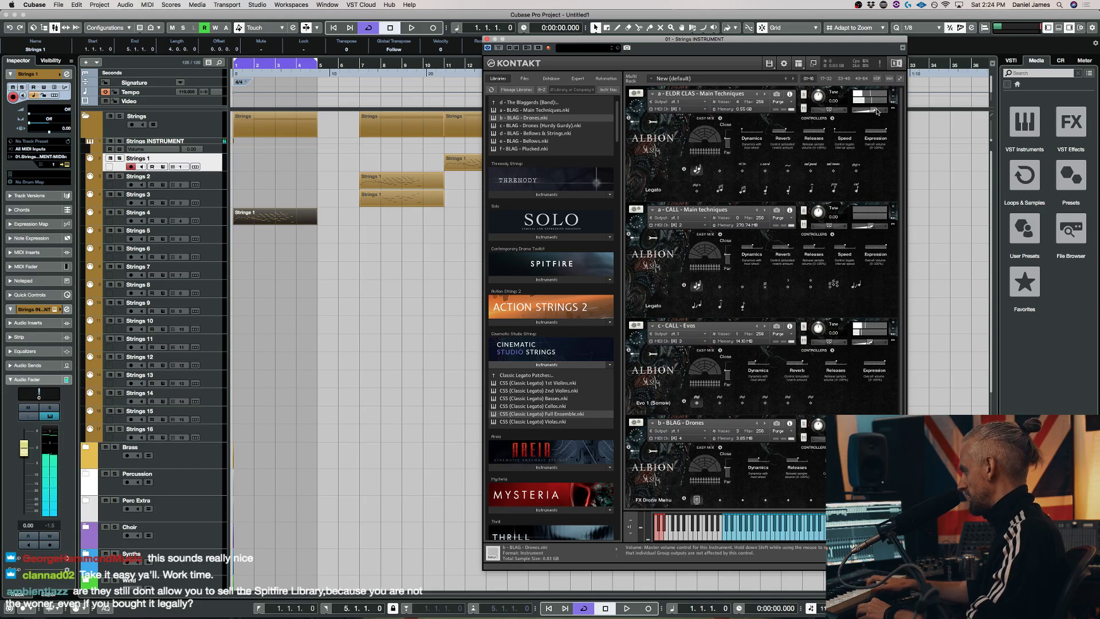
# Select Strings 4 and switch the BLAG Drones patch through its successive FX Drone articulations, auditioning each
pyautogui.press('Down')
pyautogui.press('Down')
pyautogui.press('Down')
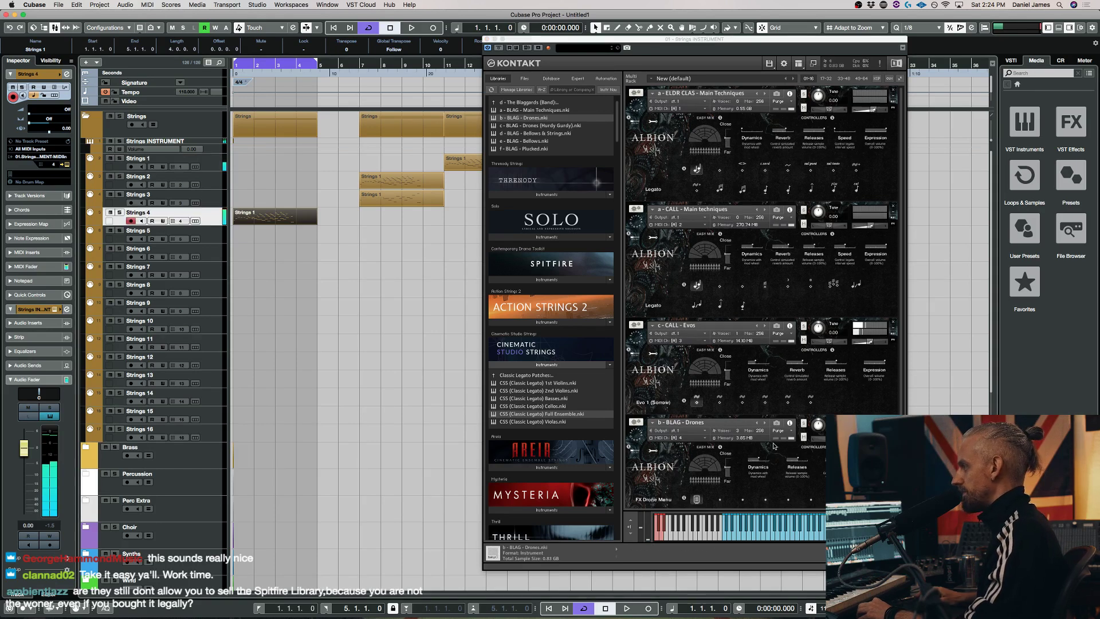
pyautogui.scroll(-1, 775, 446)
pyautogui.click(720, 496)
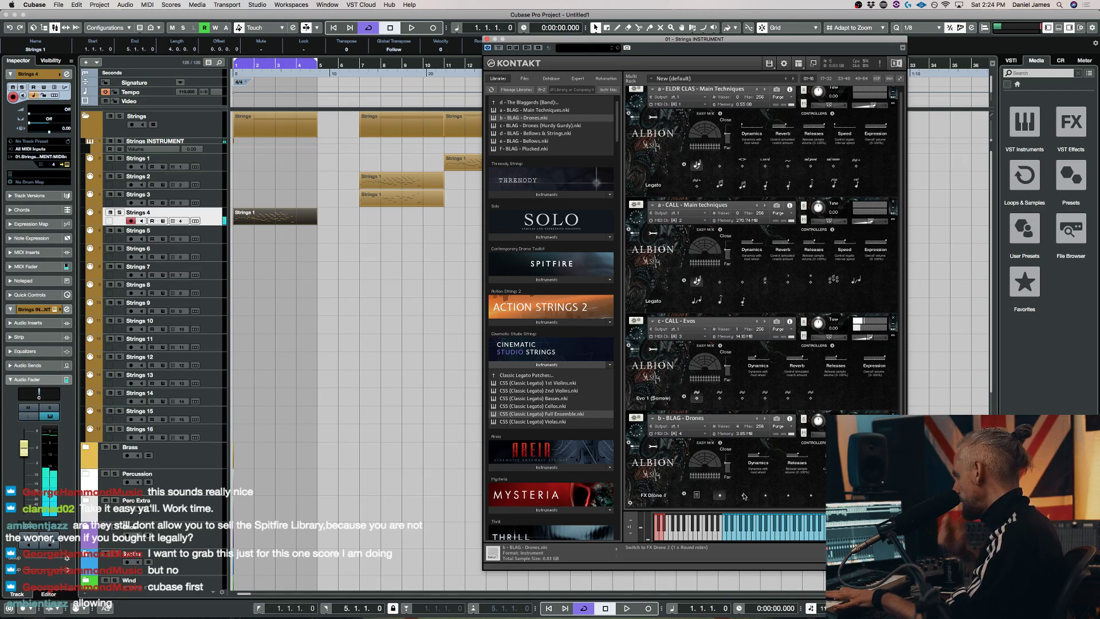
pyautogui.click(743, 496)
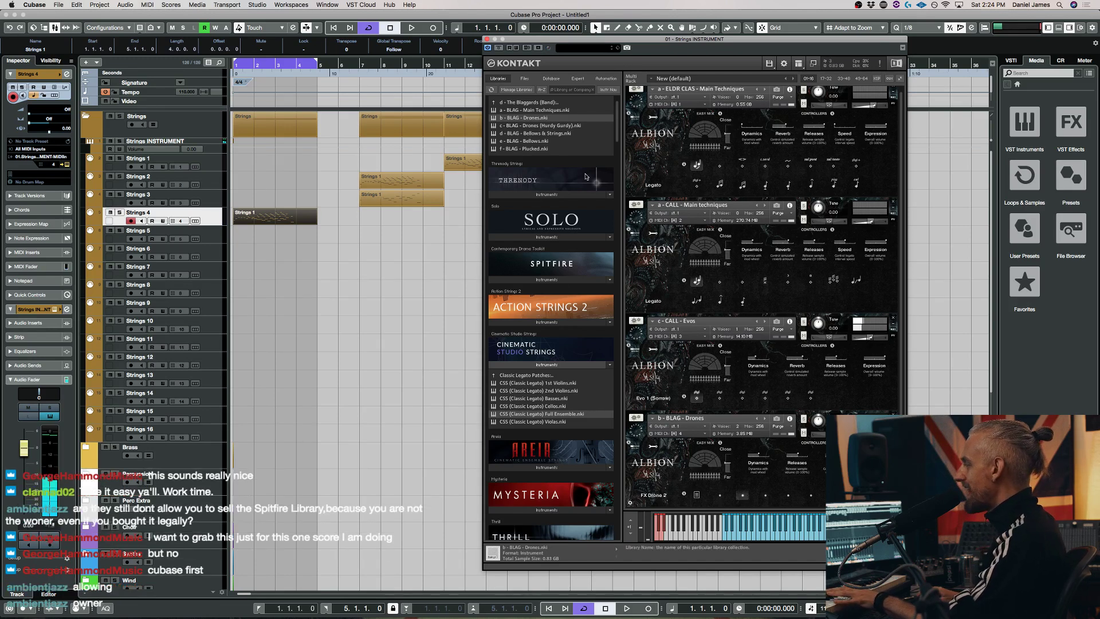
pyautogui.click(766, 496)
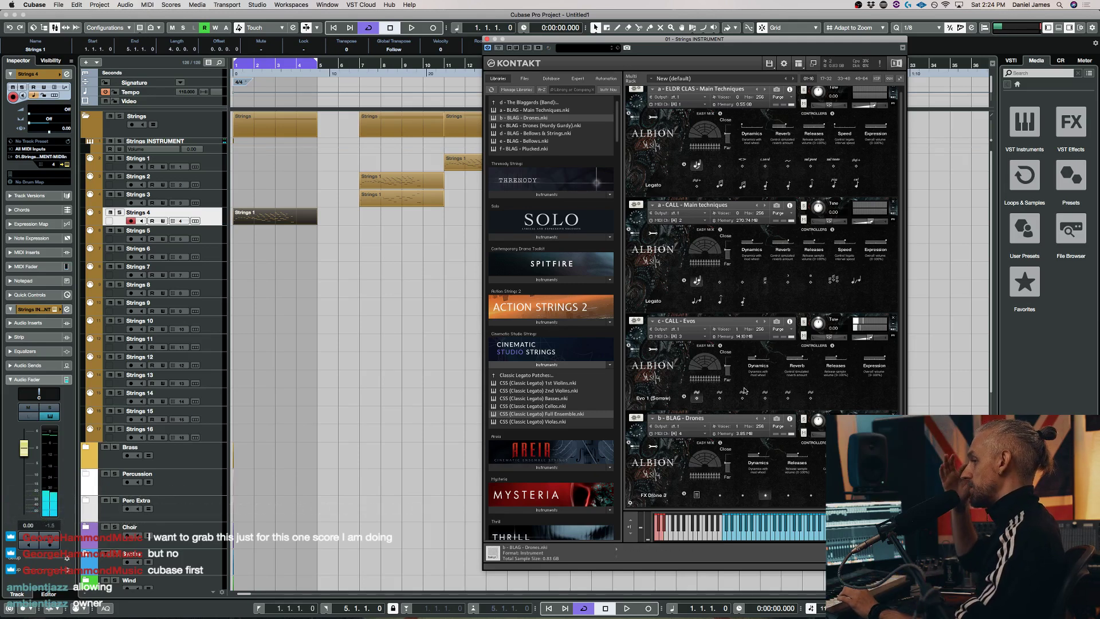
# Step up through Strings 3 and Strings 2 to Strings 1 to audition it over the drone, and reselect Strings 4
pyautogui.scroll(-3, 705, 367)
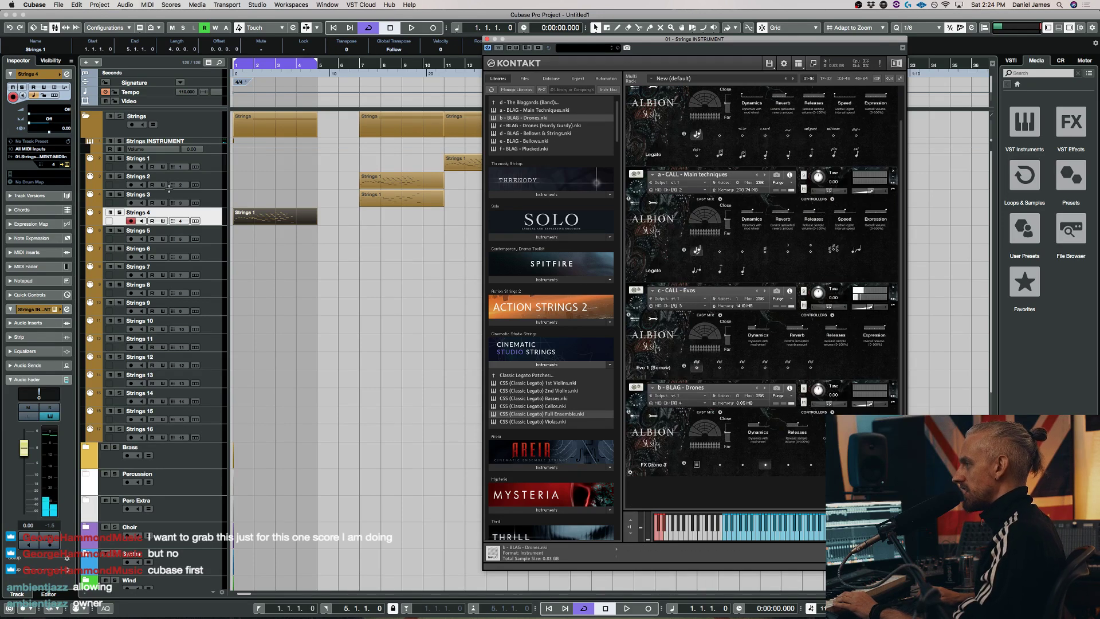
pyautogui.press('Up')
pyautogui.press('Up')
pyautogui.press('Up')
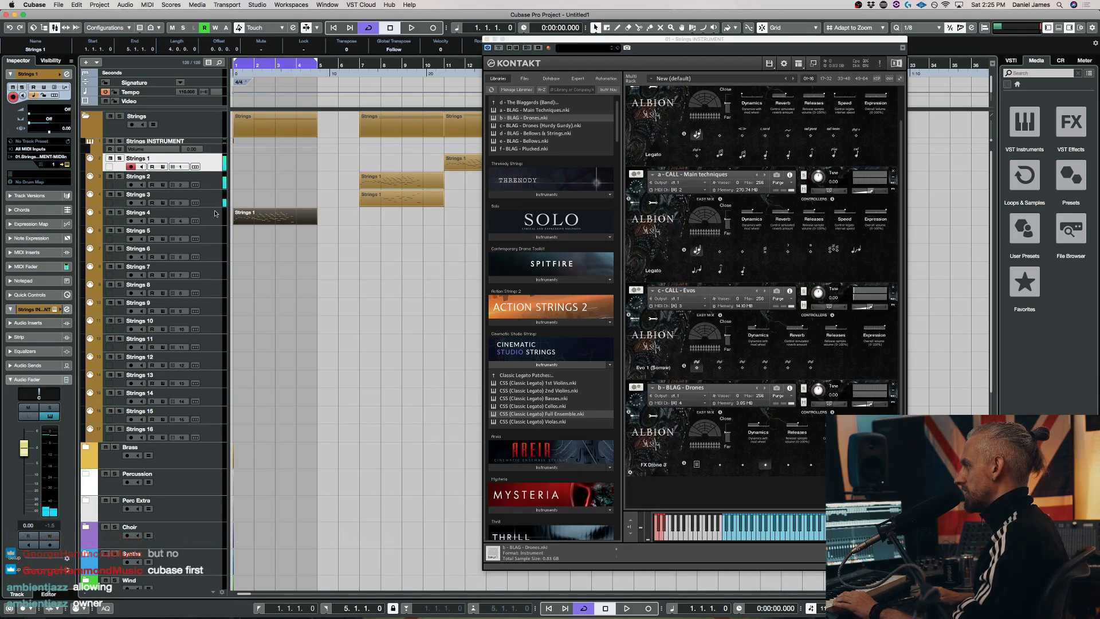
pyautogui.click(215, 212)
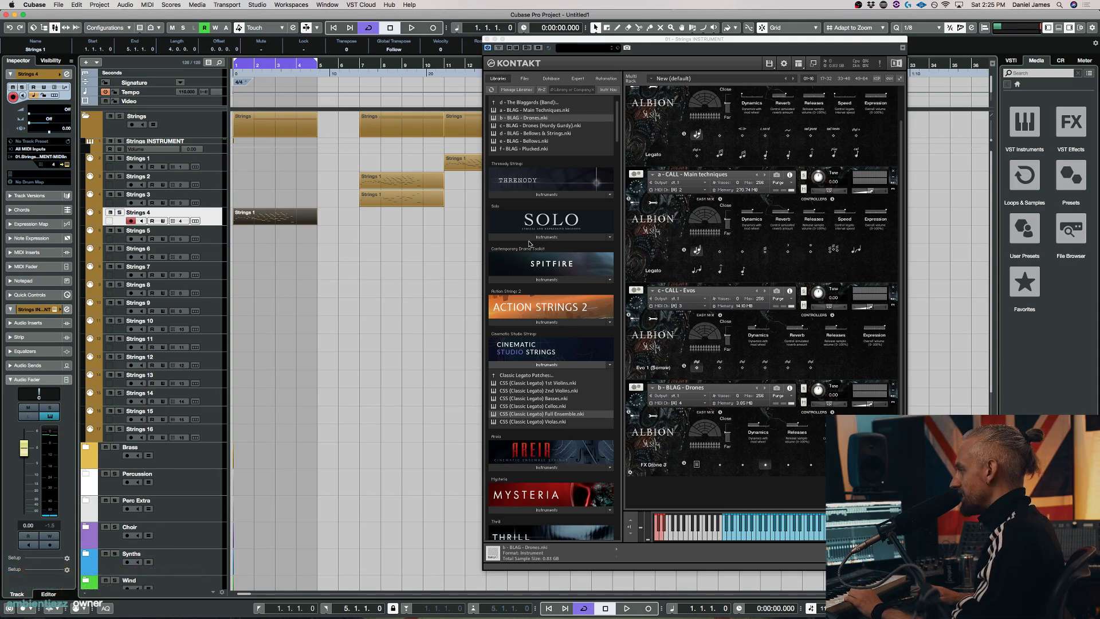
# Replace BLAG Drones on Strings 4 with c - BLAG - Drones (Hurdy Gurdy) and audition it
pyautogui.scroll(3, 529, 243)
pyautogui.doubleClick(537, 169)
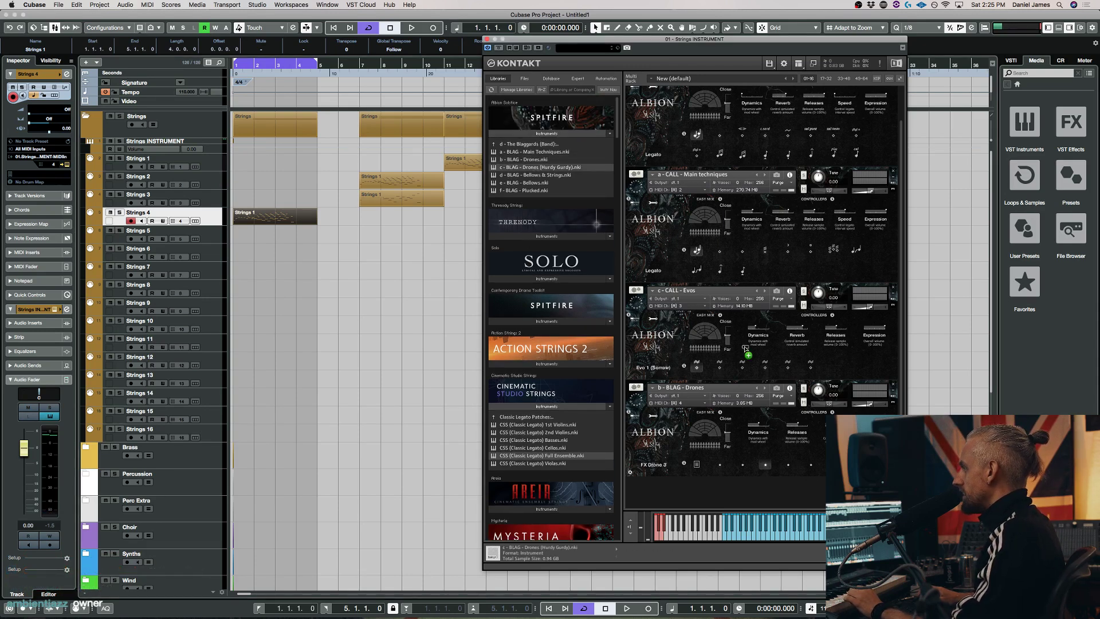
pyautogui.click(614, 198)
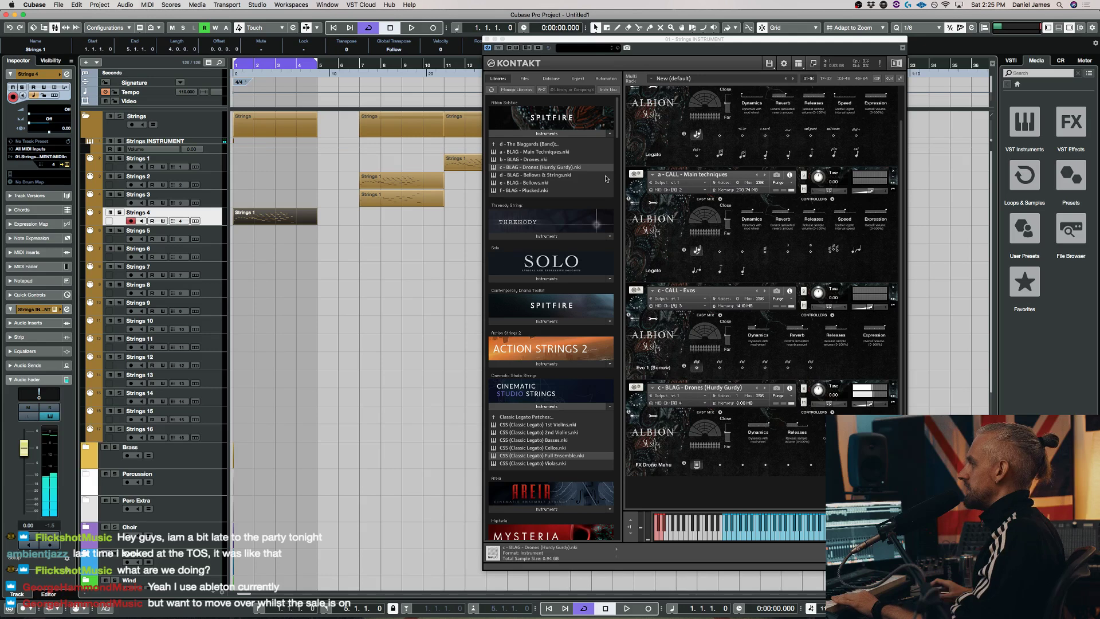
# Load d - BLAG - Bellows & Strings in place of the hurdy gurdy and audition its articulations from Long through Staccatissimo to Tremolo
pyautogui.click(530, 175)
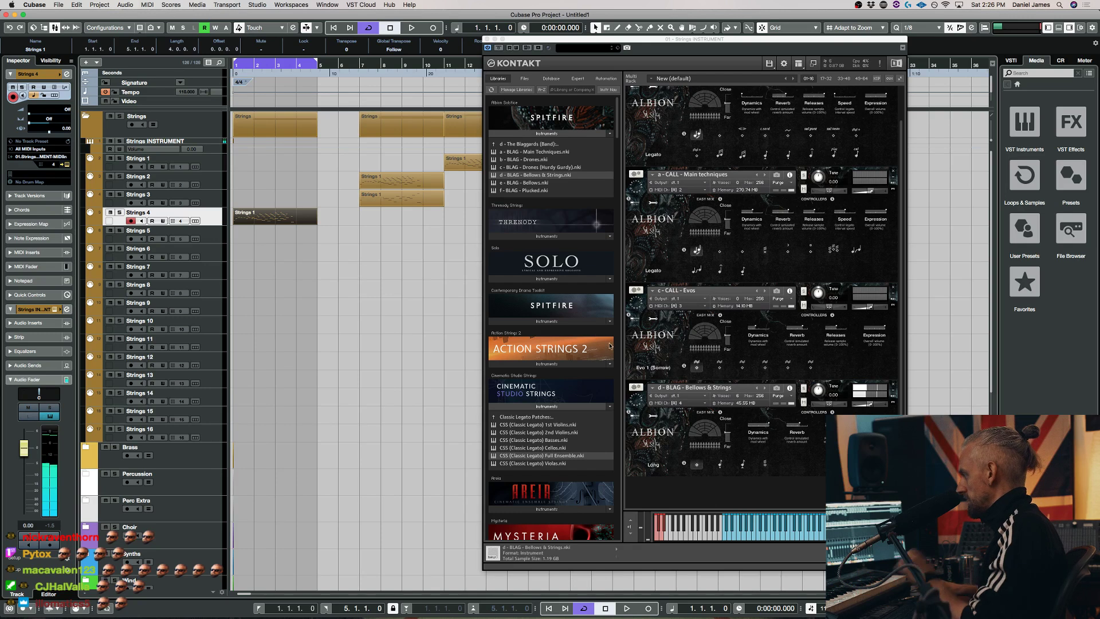
pyautogui.click(721, 467)
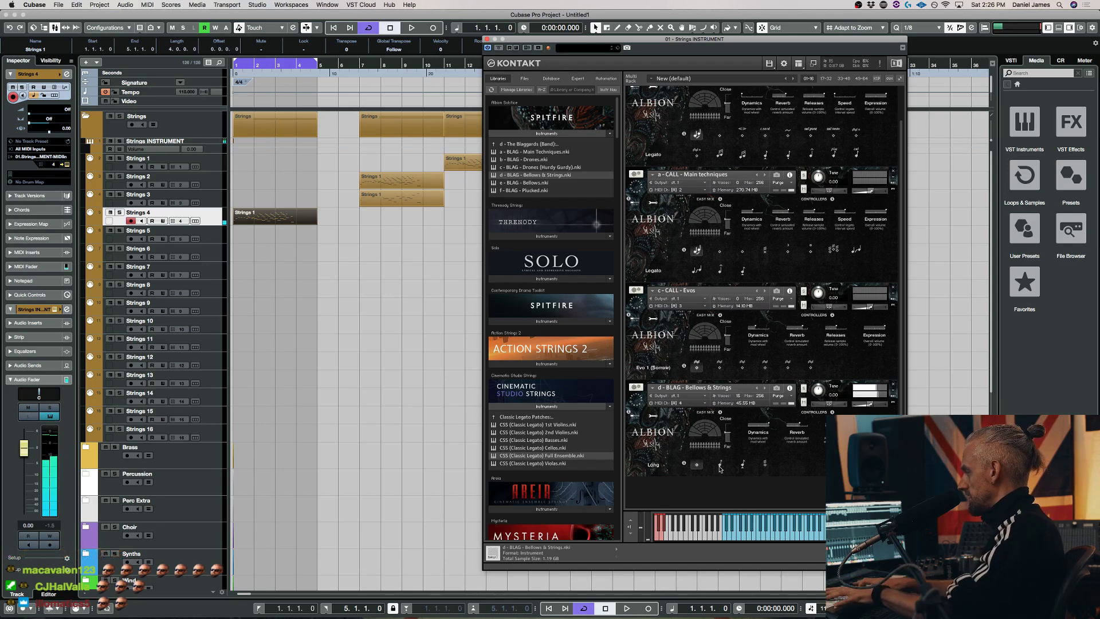
pyautogui.click(743, 465)
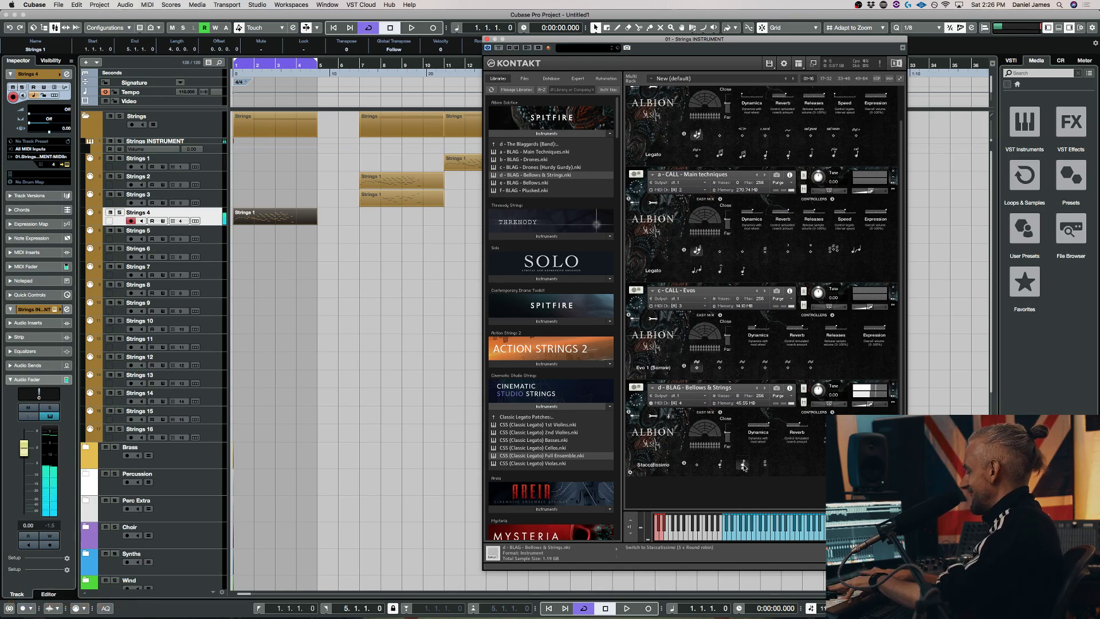
pyautogui.click(765, 464)
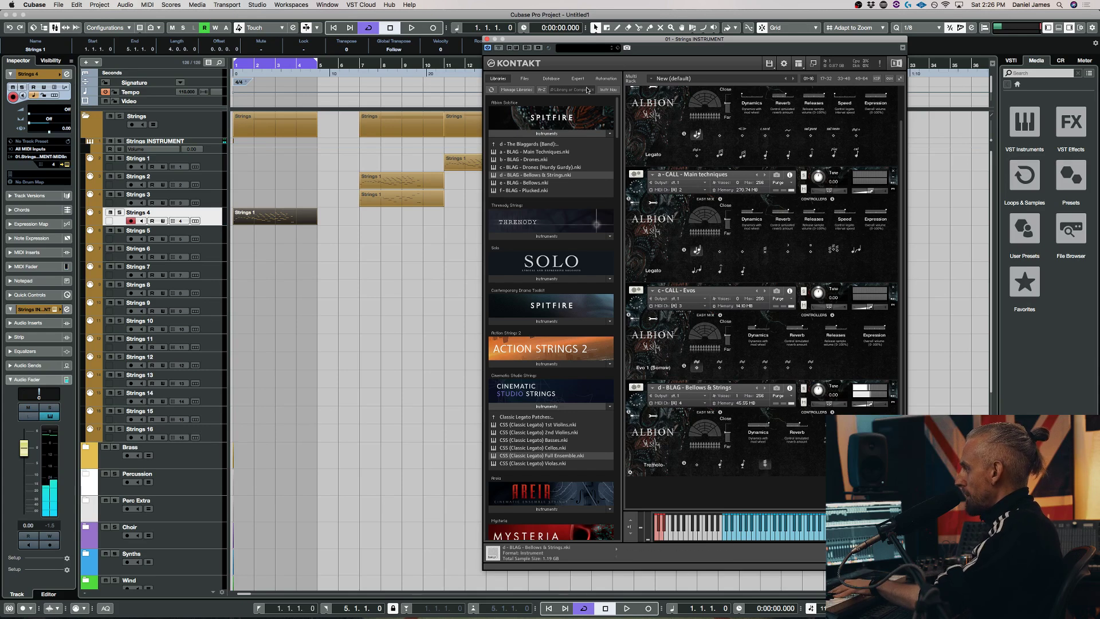
# Replace Bellows & Strings with a - HOST - Main Techniques from The Hosts (Choir), and move the Strings 4 clip to bar 7
pyautogui.click(525, 143)
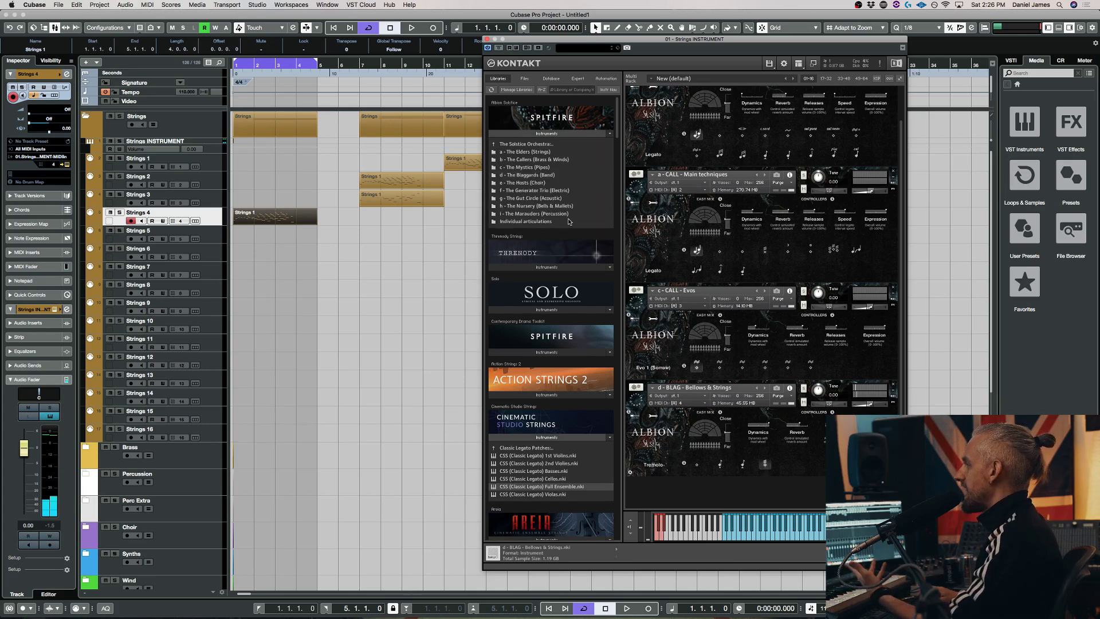
pyautogui.click(520, 182)
pyautogui.moveTo(521, 154); pyautogui.dragTo(714, 453)
pyautogui.click(614, 199)
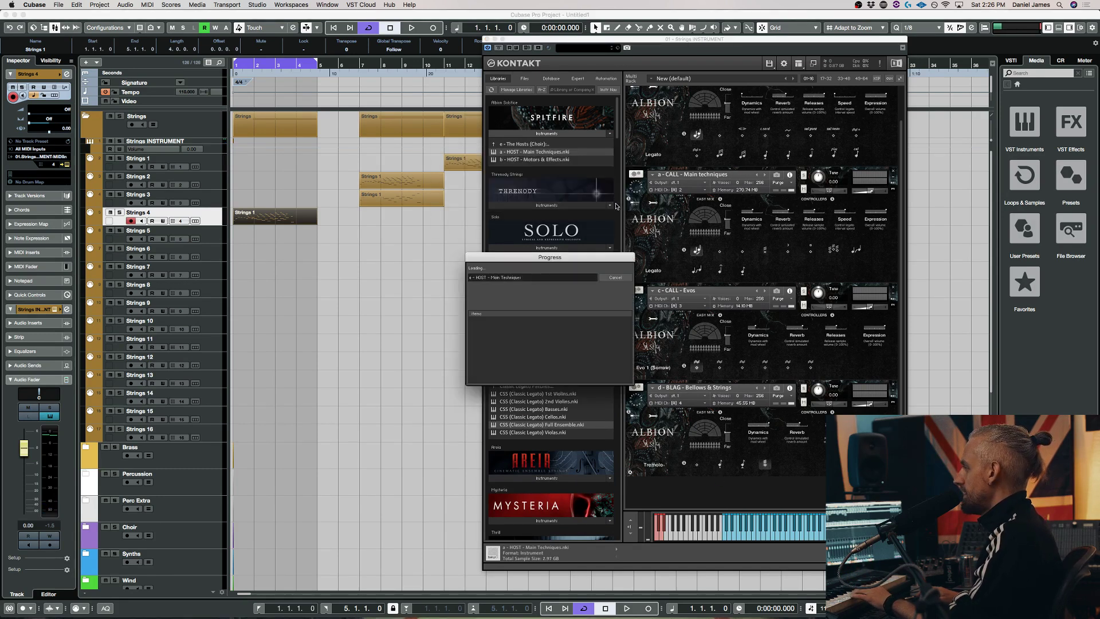
pyautogui.moveTo(264, 218); pyautogui.dragTo(389, 217)
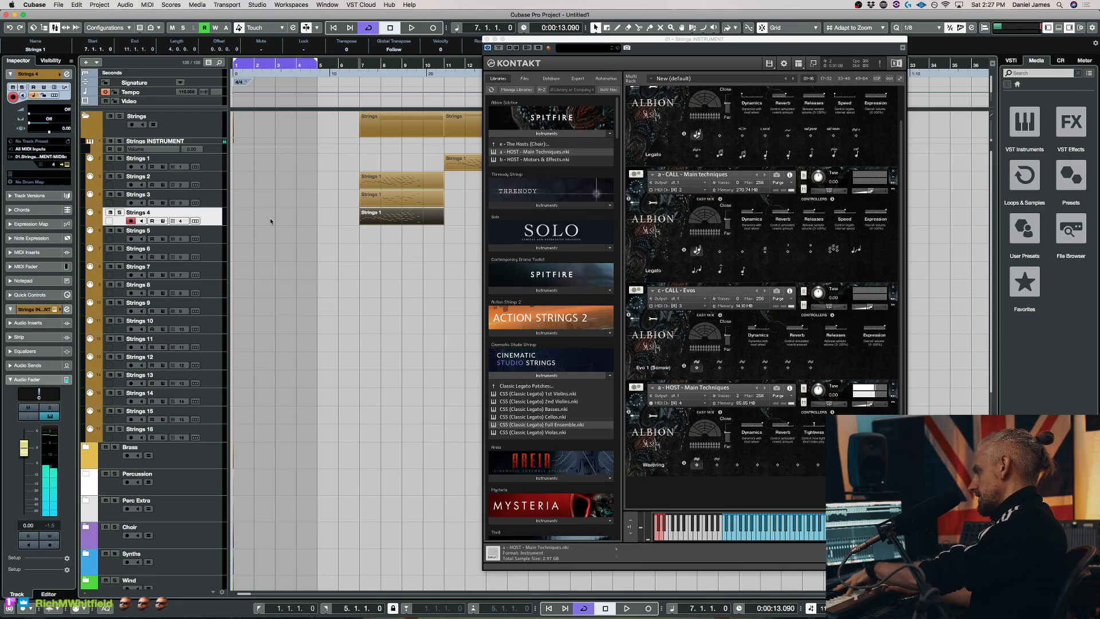
# Add Strings 1 to the Strings 4 selection and switch ELDR CLAS Main Techniques to Circular, playing it layered with the HOST choir
pyautogui.click(731, 385)
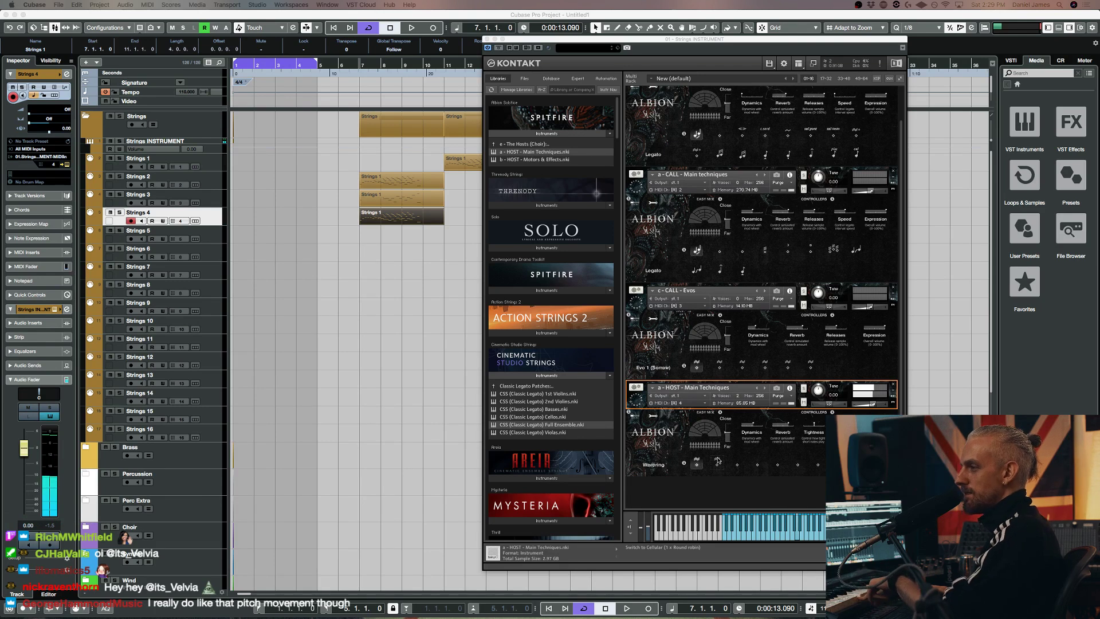
pyautogui.click(210, 167)
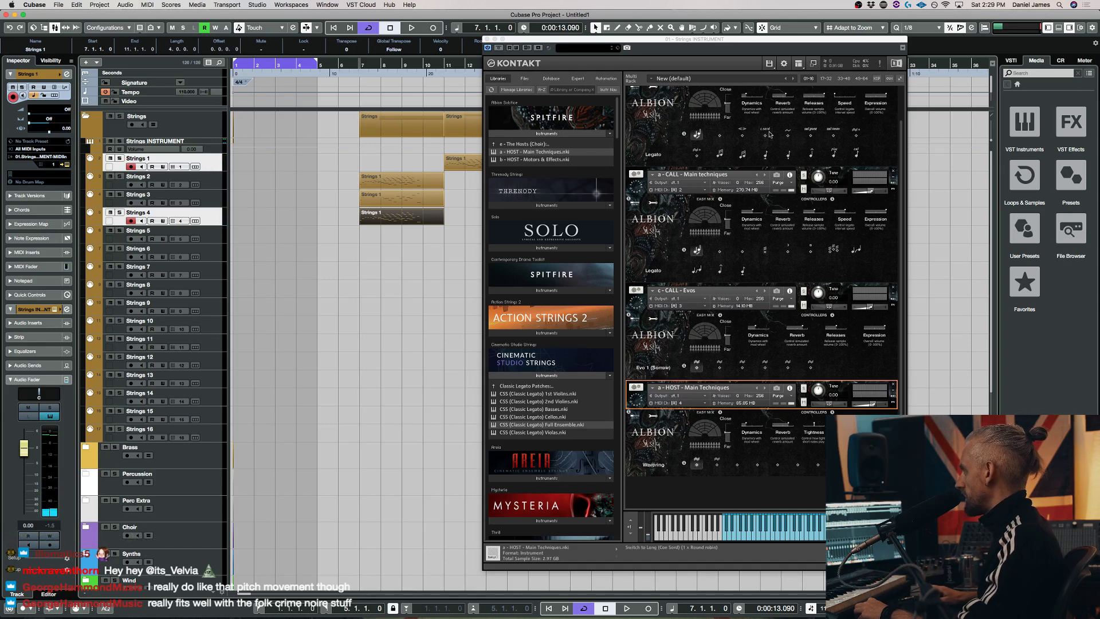
pyautogui.click(788, 134)
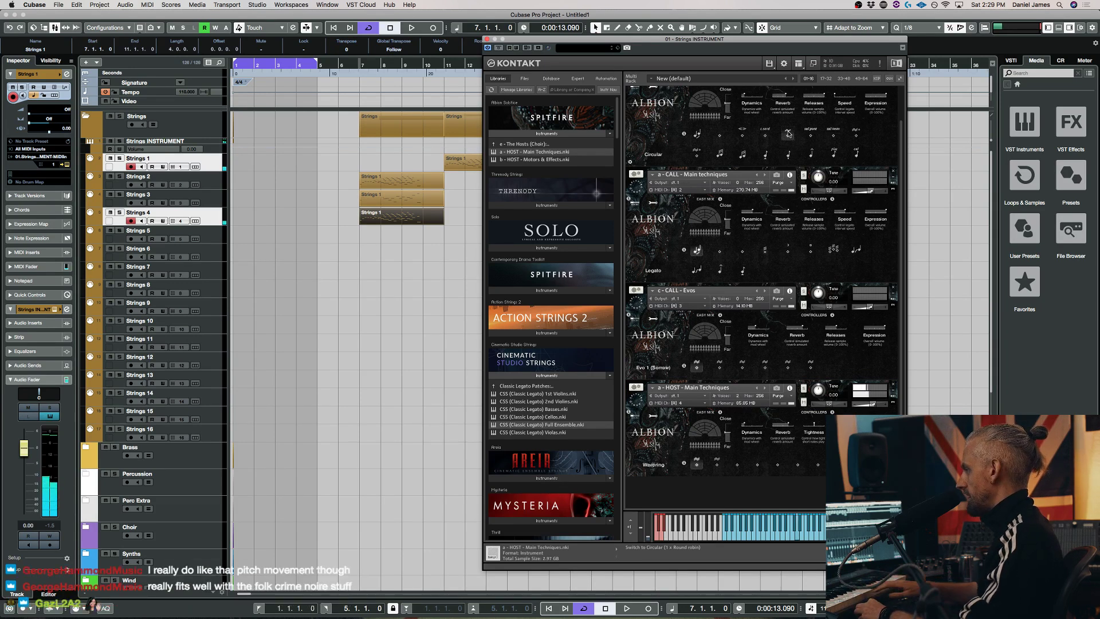
pyautogui.scroll(2, 803, 132)
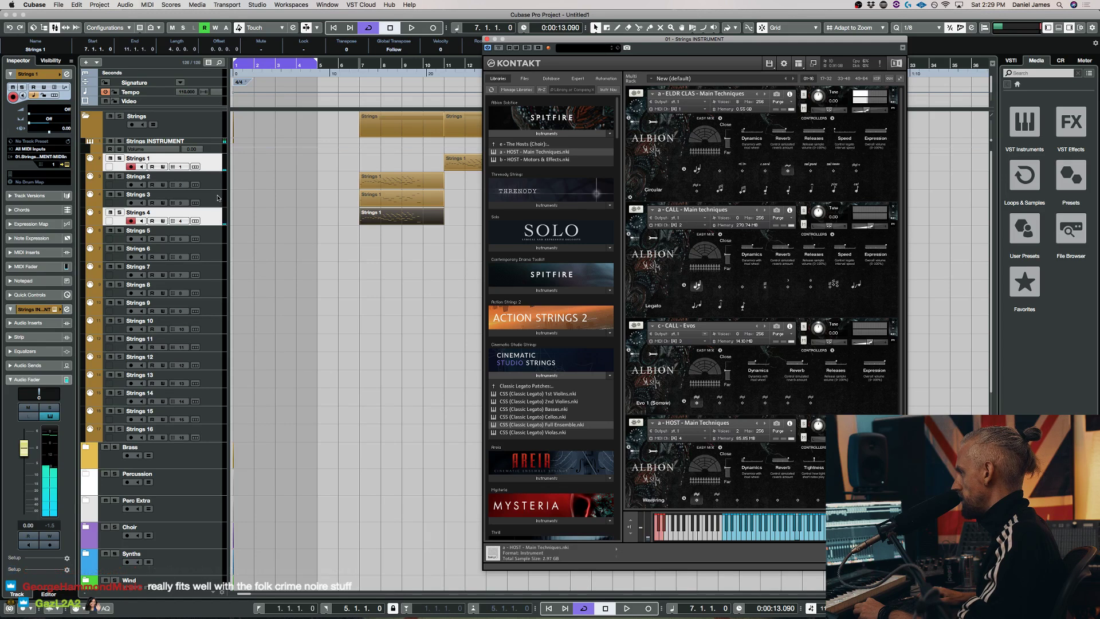
# Audition Strings 4, 3 and 2 separately, and continue switching among the Strings 1 to 5 tracks to layer their sounds
pyautogui.click(218, 212)
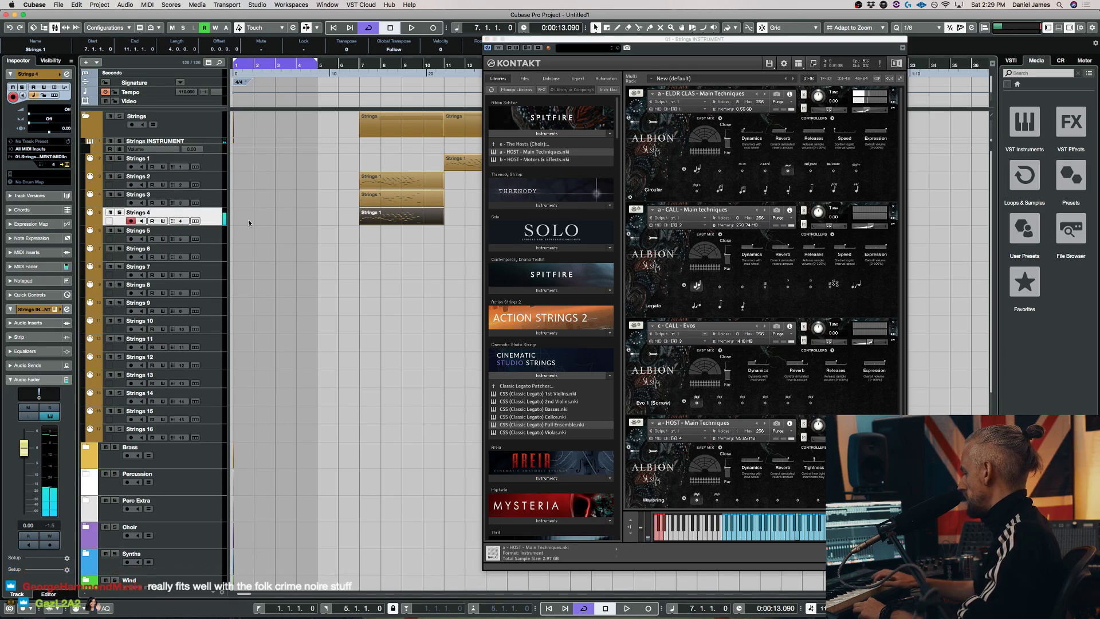
pyautogui.click(217, 199)
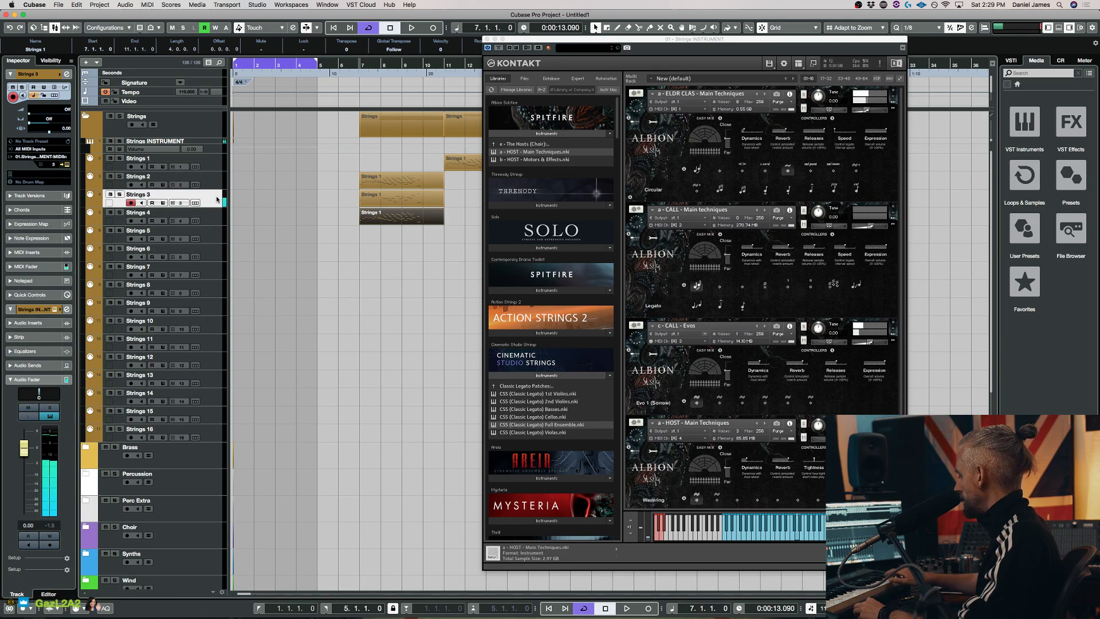
pyautogui.click(218, 190)
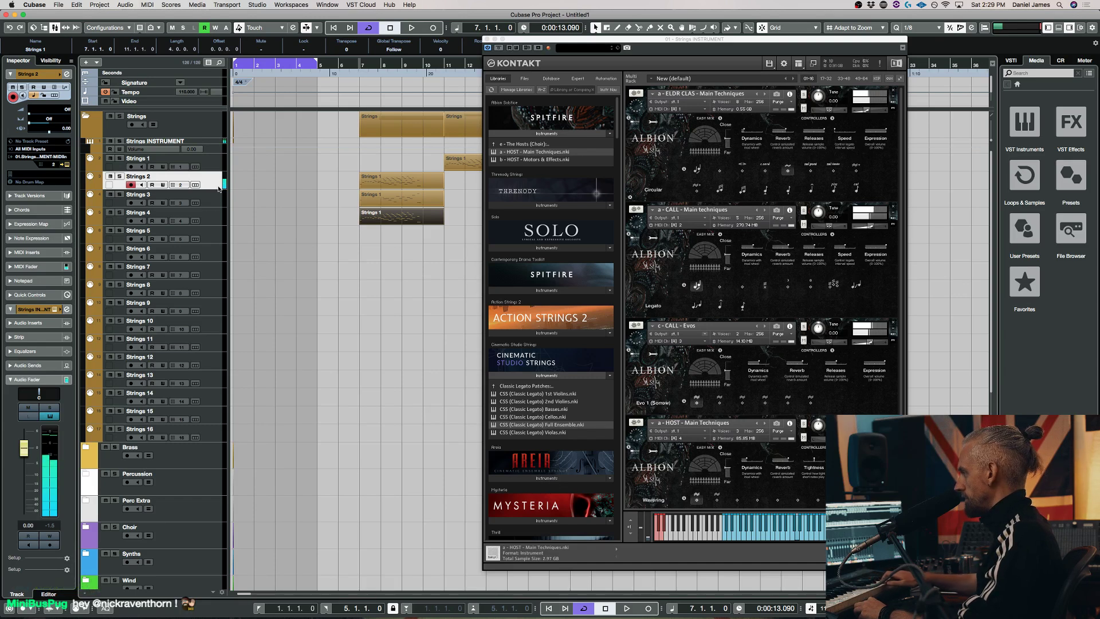
pyautogui.press('Down')
pyautogui.press('Down')
pyautogui.press('Down')
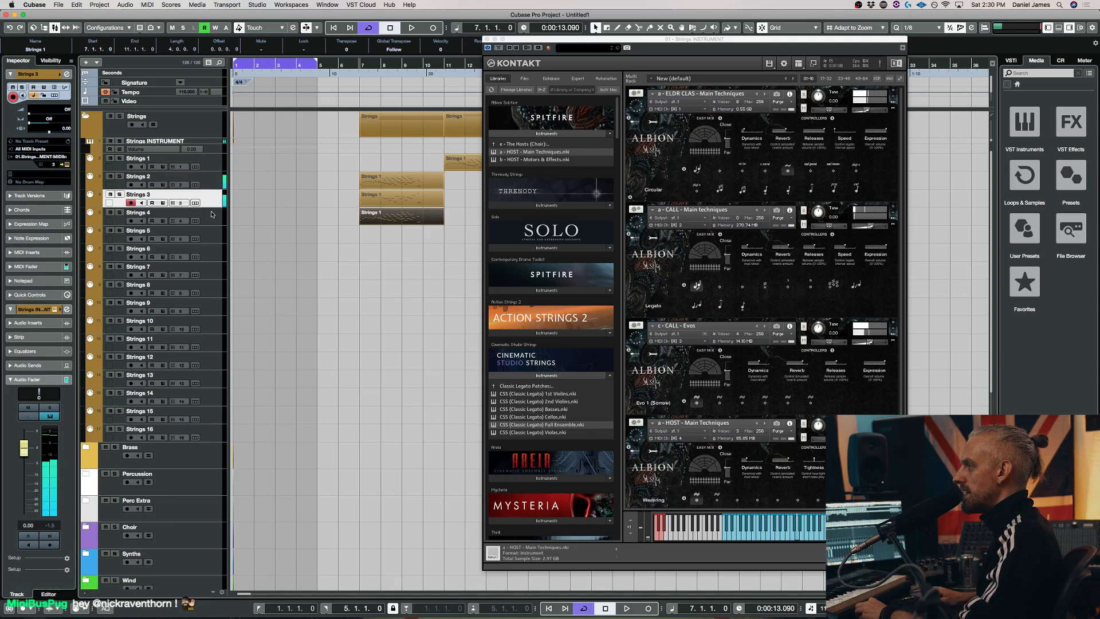
pyautogui.click(216, 159)
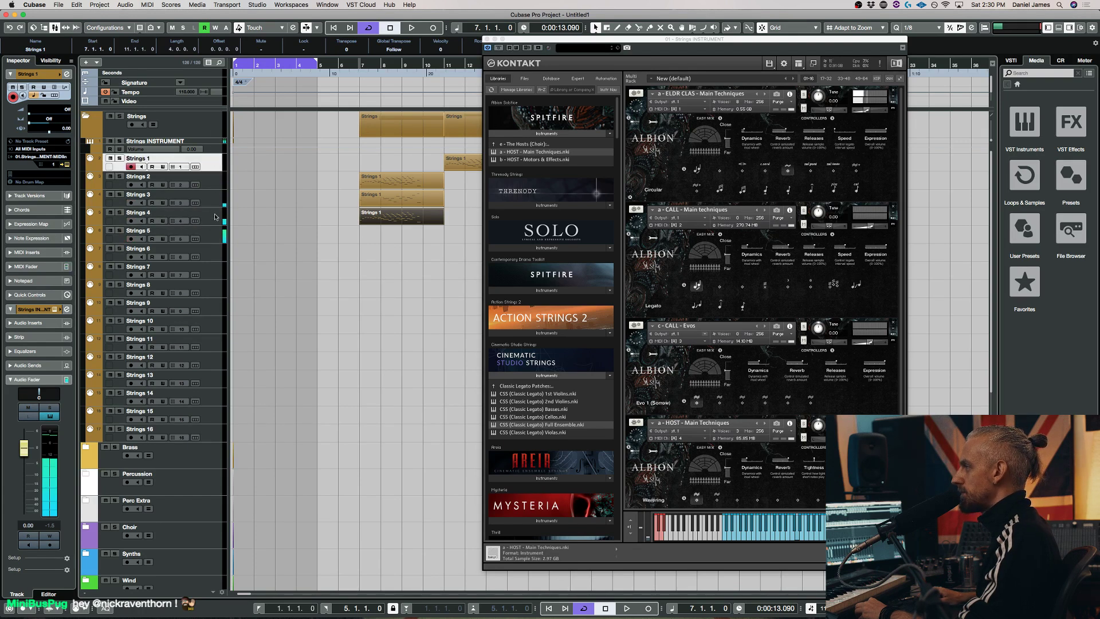
pyautogui.click(214, 241)
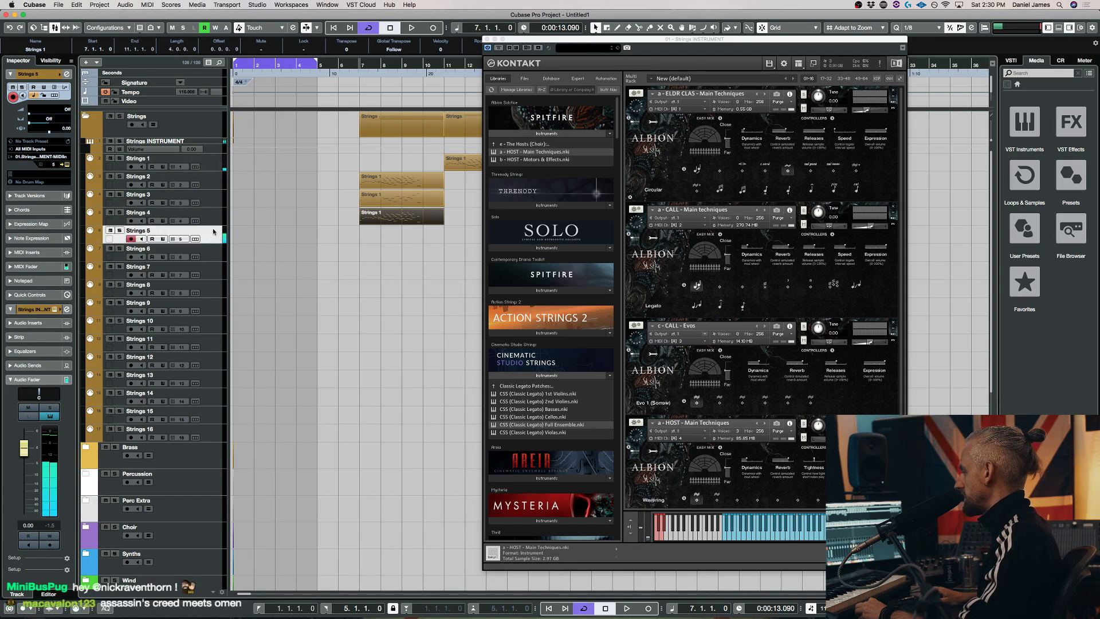
# Switch HOST Main Techniques on Strings 4 to Cellular and audition it, alternating with Strings 1 and Strings 5
pyautogui.click(212, 222)
pyautogui.click(717, 497)
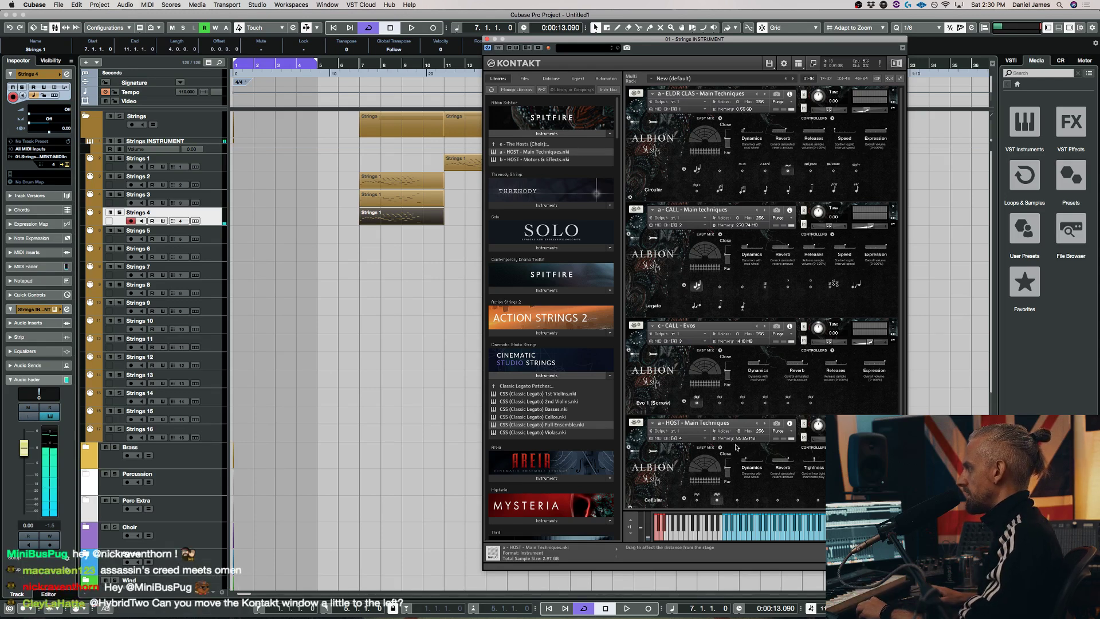
pyautogui.click(222, 165)
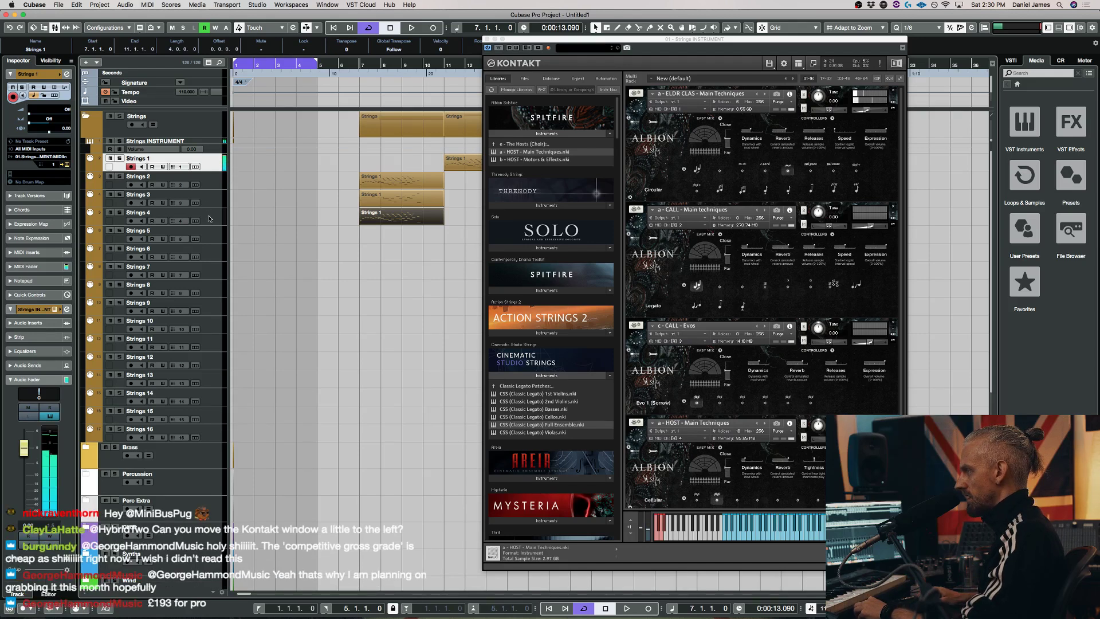
pyautogui.click(216, 230)
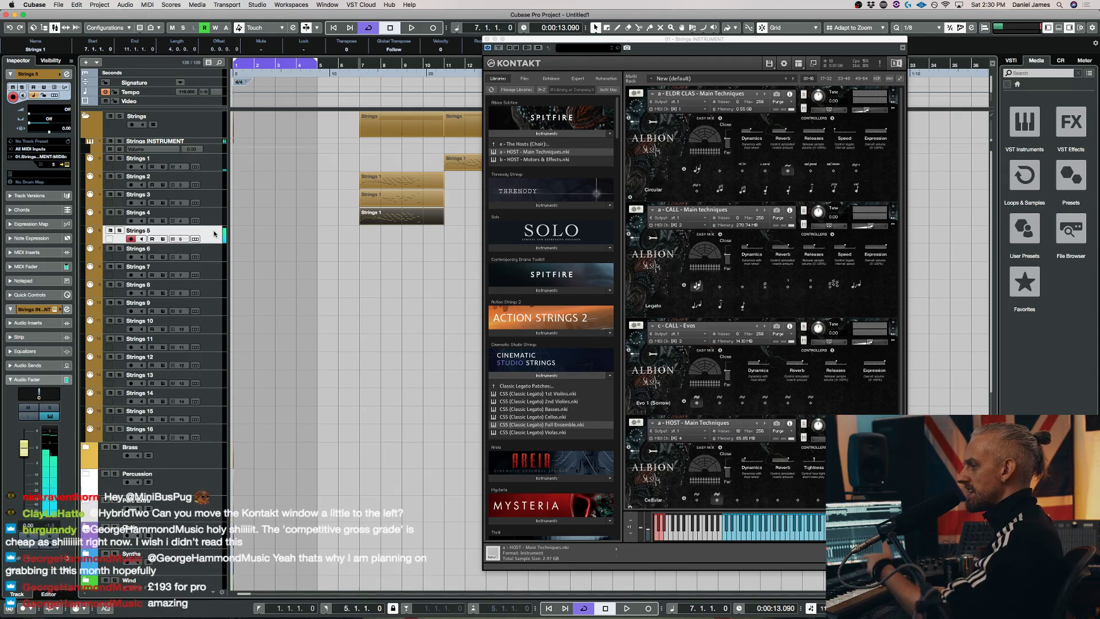
pyautogui.click(211, 220)
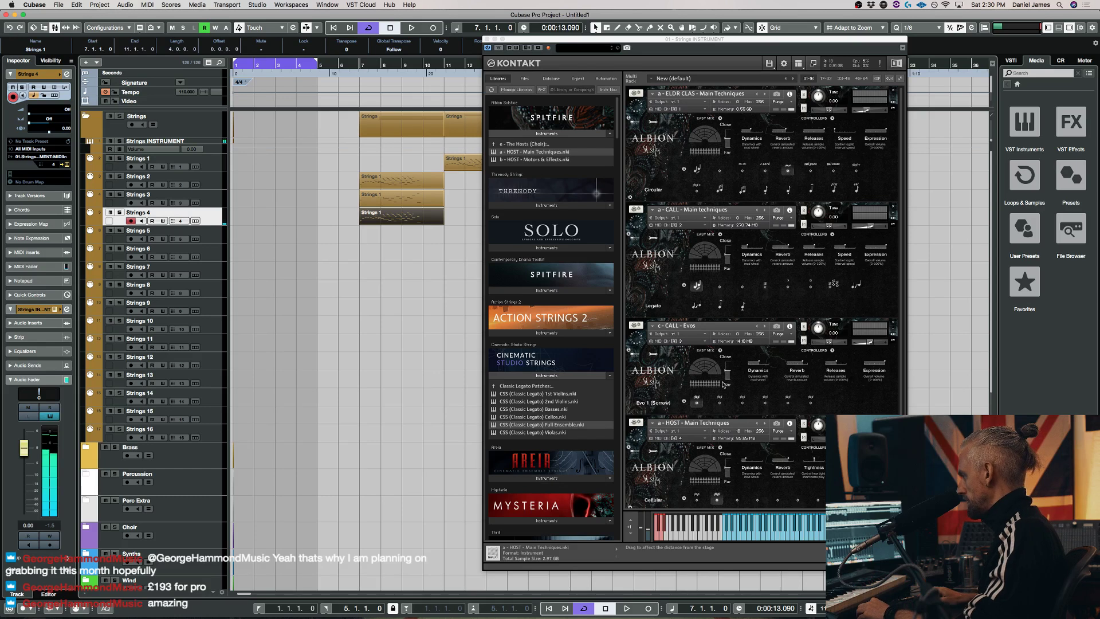
# Switch HOST Main Techniques through its Long Infinite articulations and on to the first Long Natural articulation, auditioning each
pyautogui.click(738, 497)
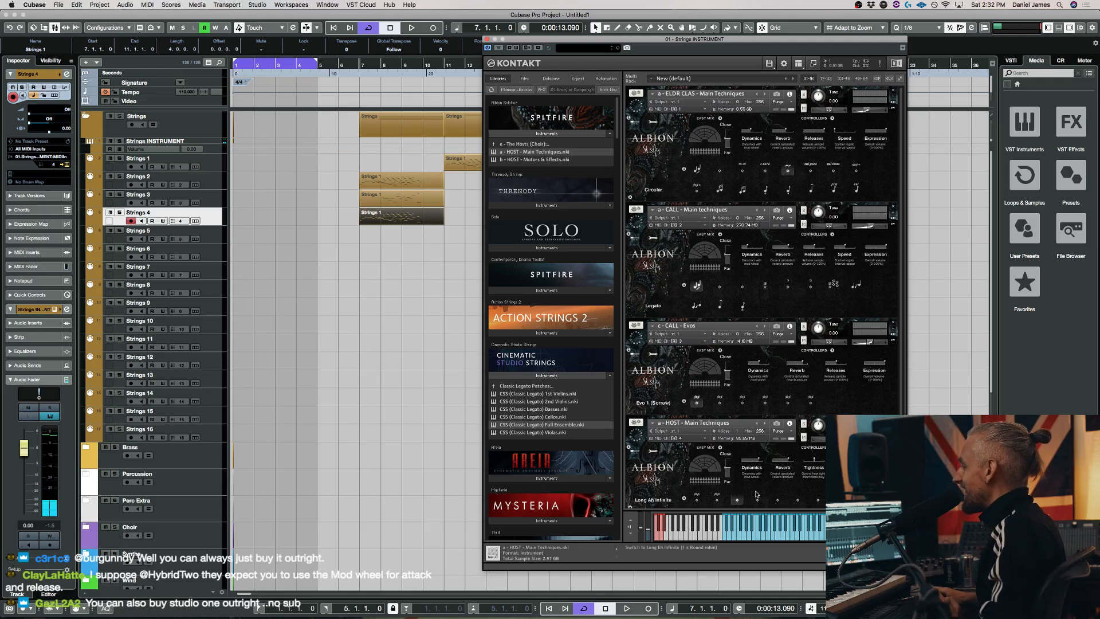
pyautogui.click(757, 496)
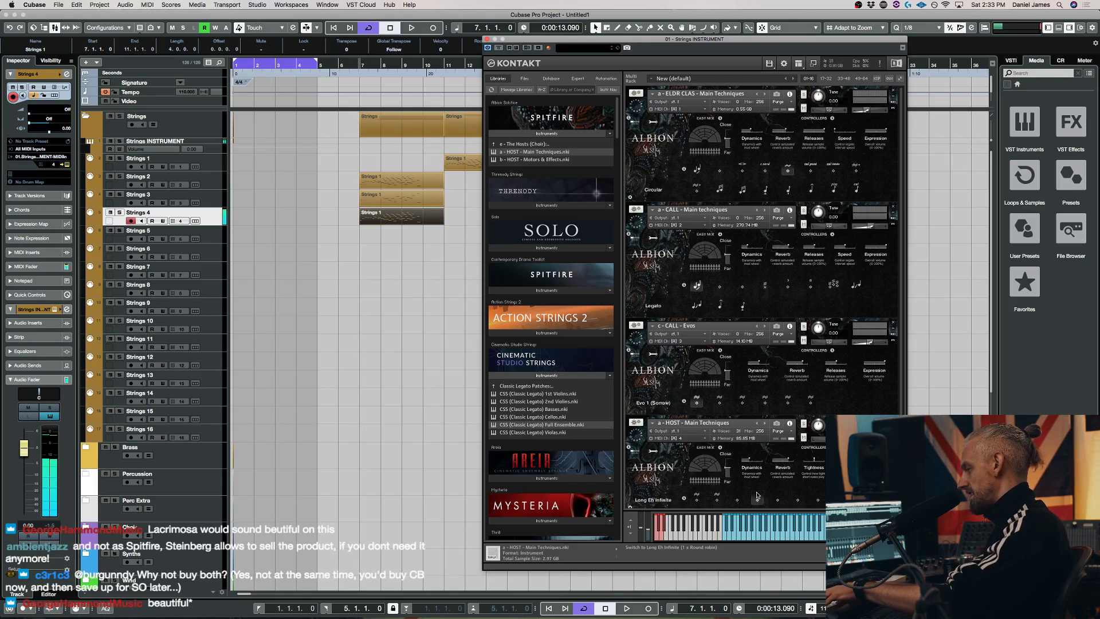
pyautogui.click(776, 498)
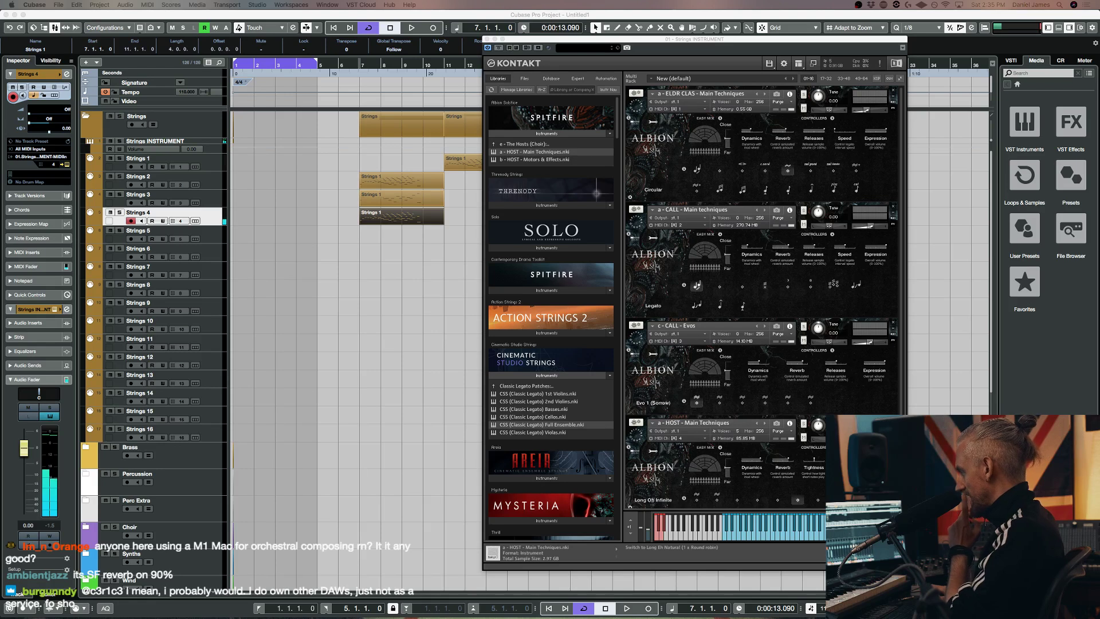
pyautogui.click(820, 499)
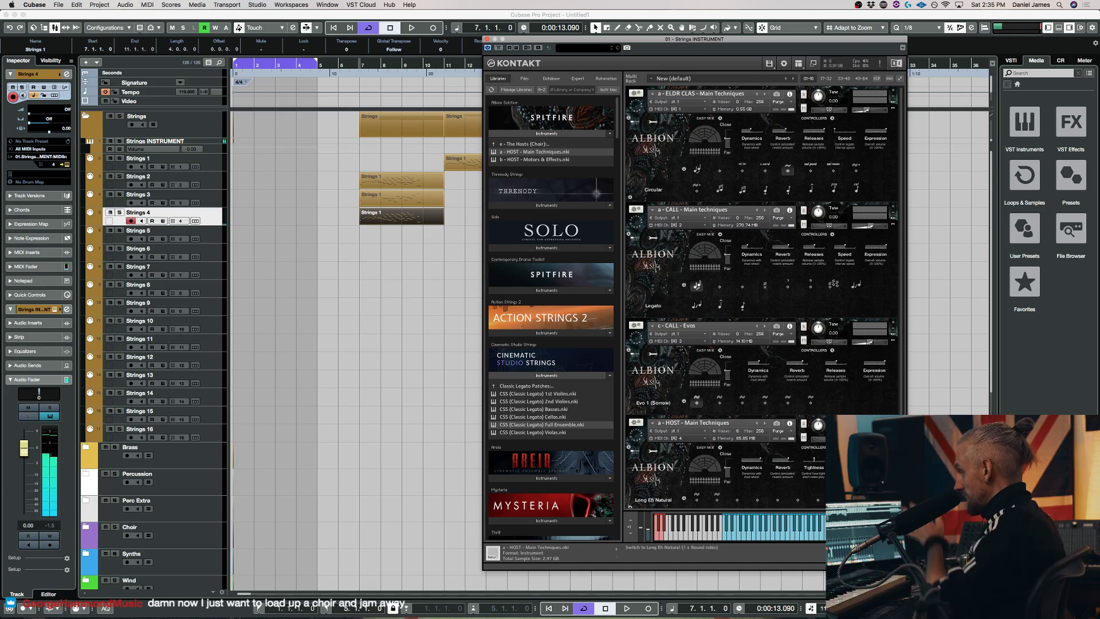
# Replace the HOST Main Techniques patch with HOST Motors & Effects, and play it layered with Strings 1
pyautogui.moveTo(534, 159); pyautogui.dragTo(804, 437)
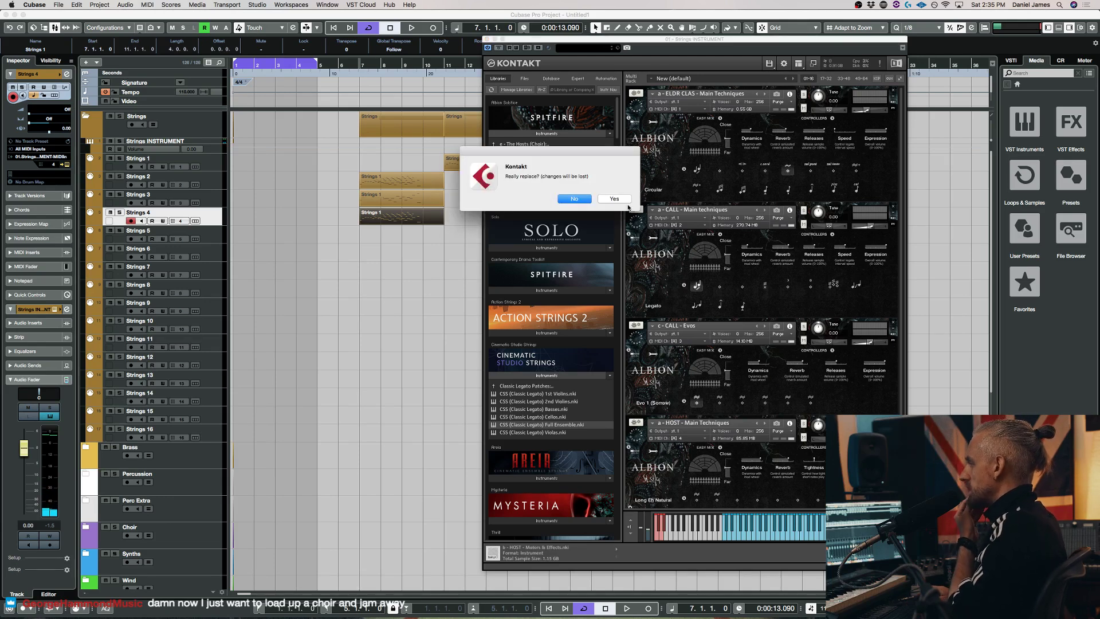
pyautogui.click(614, 199)
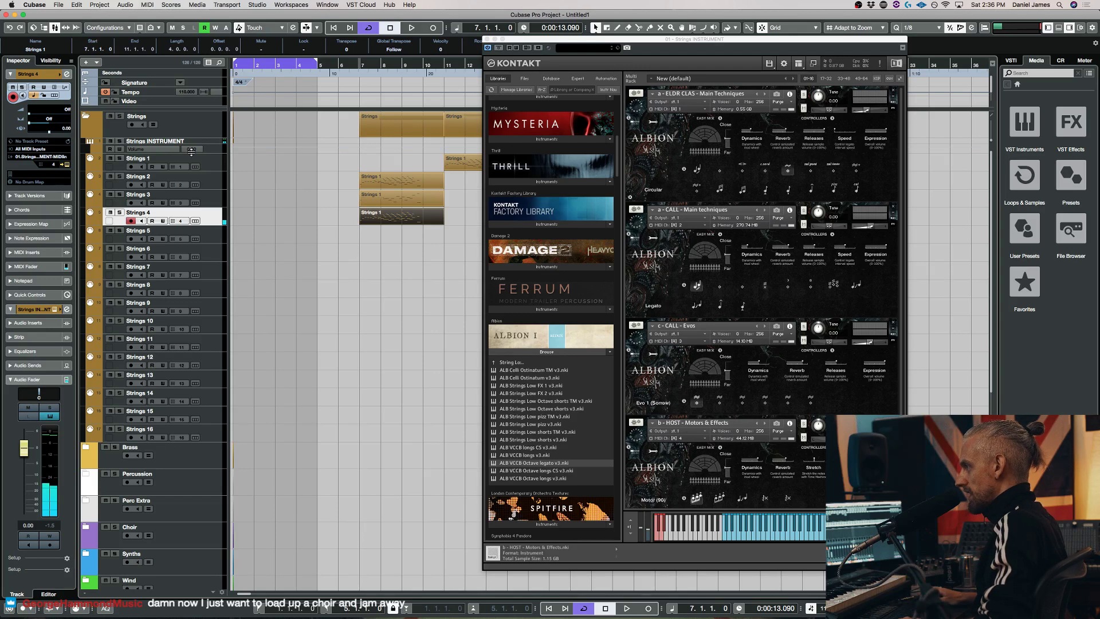
pyautogui.keyDown('super'); pyautogui.click(204, 164); pyautogui.keyUp('super')
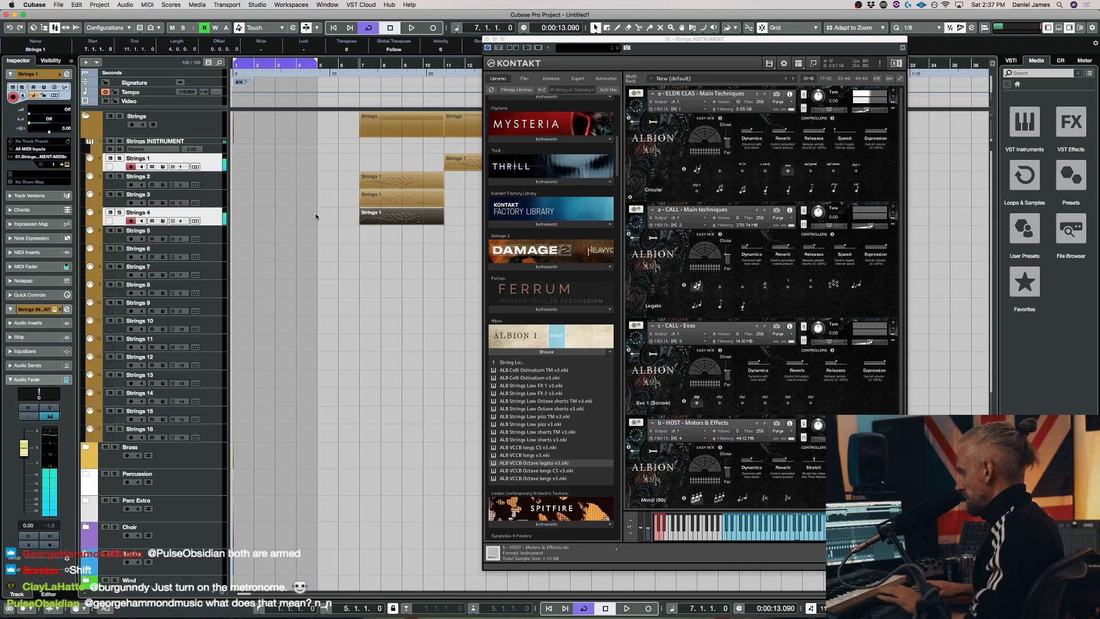
# Return to Strings 4 alone and switch HOST Motors & Effects to its Drone articulation
pyautogui.click(207, 231)
pyautogui.click(207, 223)
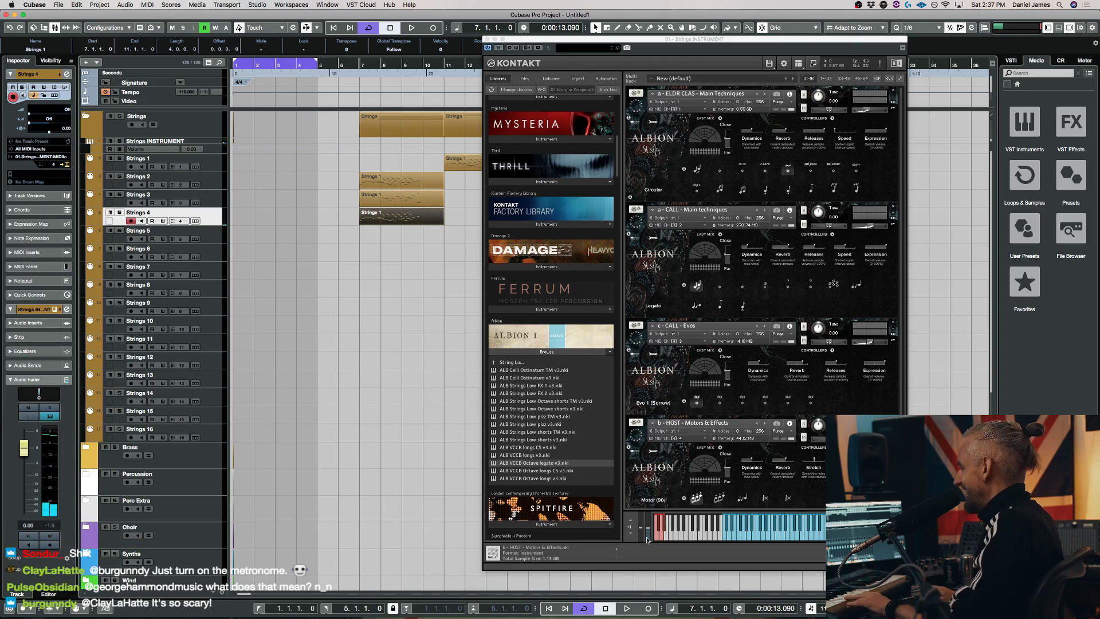
pyautogui.click(729, 492)
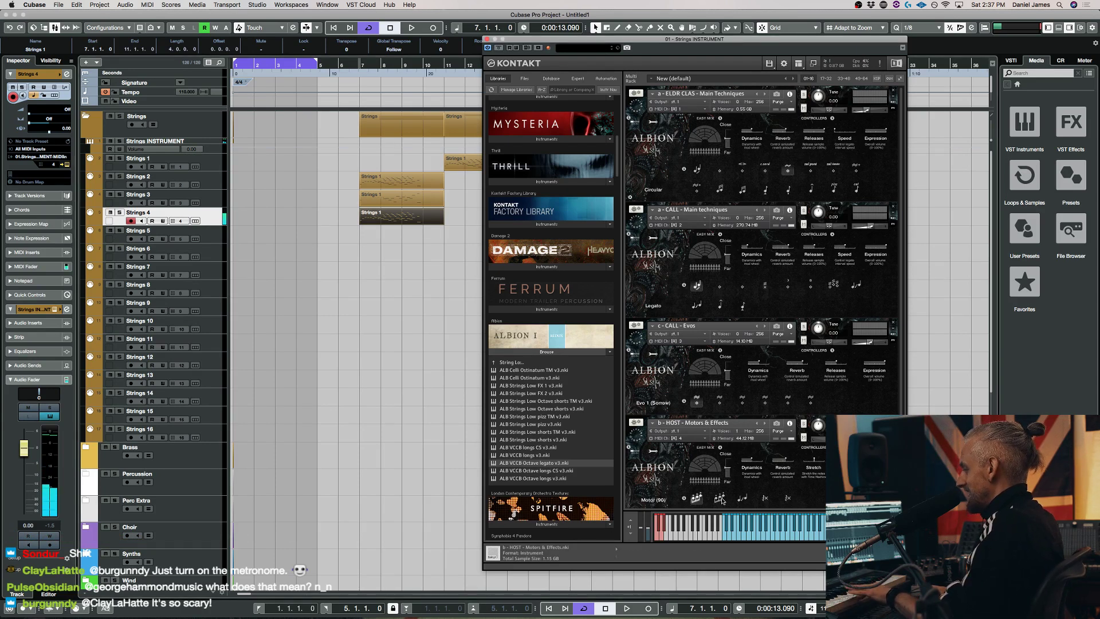
pyautogui.click(765, 498)
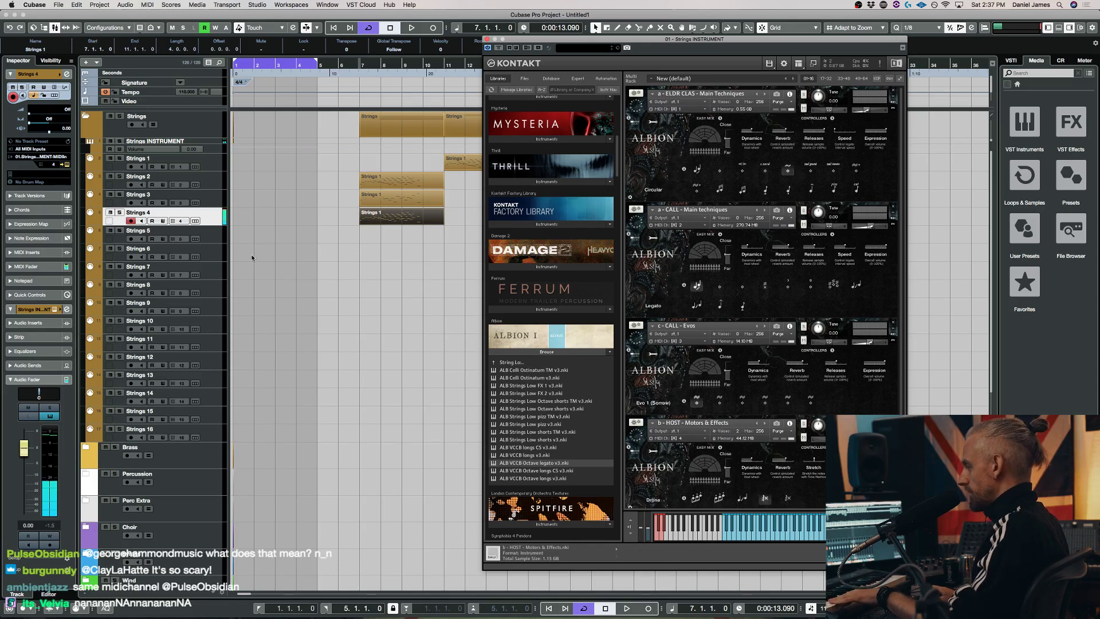
# Alternate between the Strings 2 and Strings 4 tracks to audition the drone against CALL Main Techniques
pyautogui.click(216, 182)
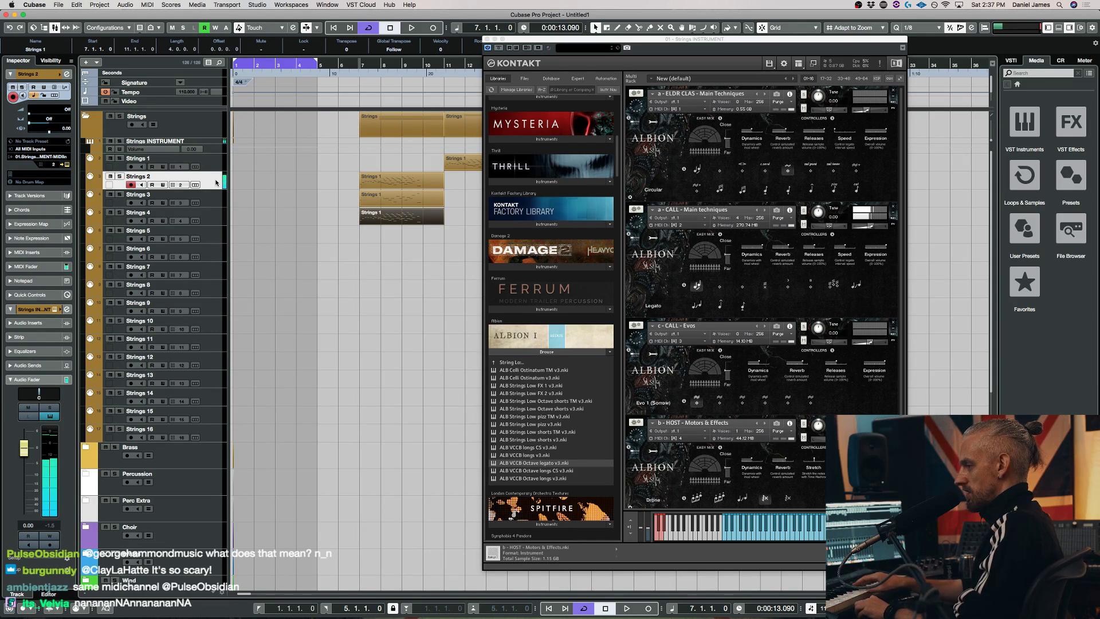
pyautogui.click(217, 212)
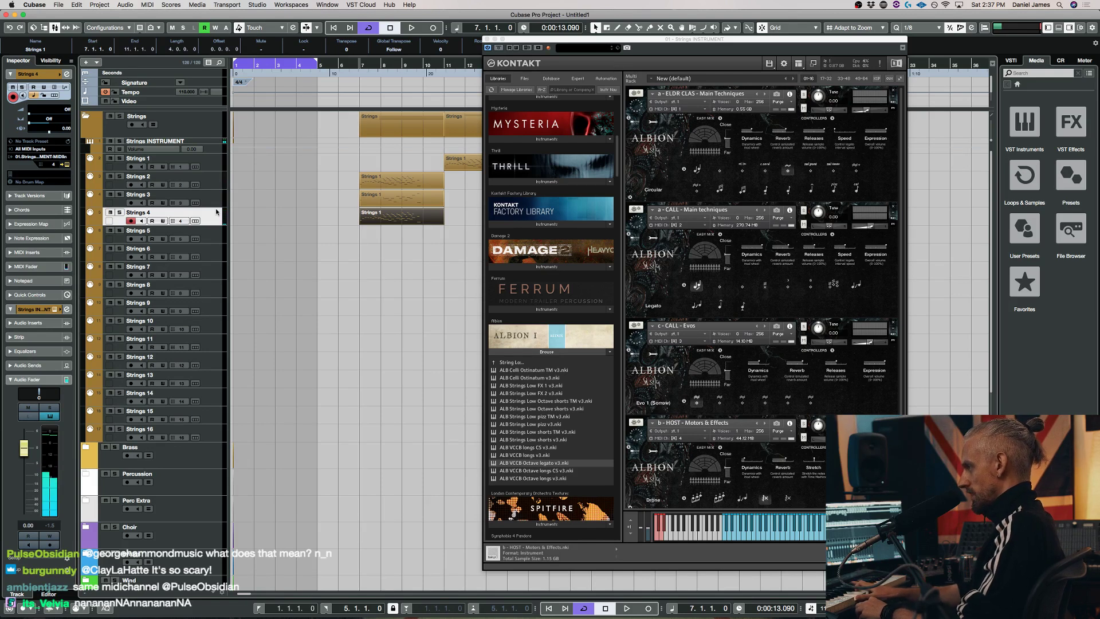
pyautogui.click(211, 182)
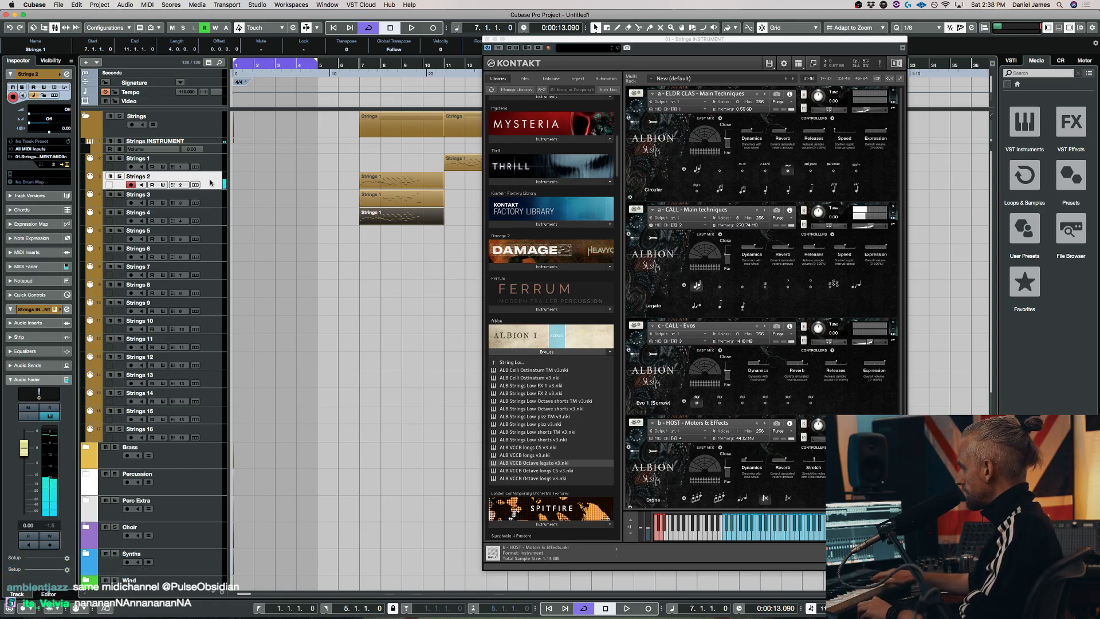
pyautogui.click(219, 215)
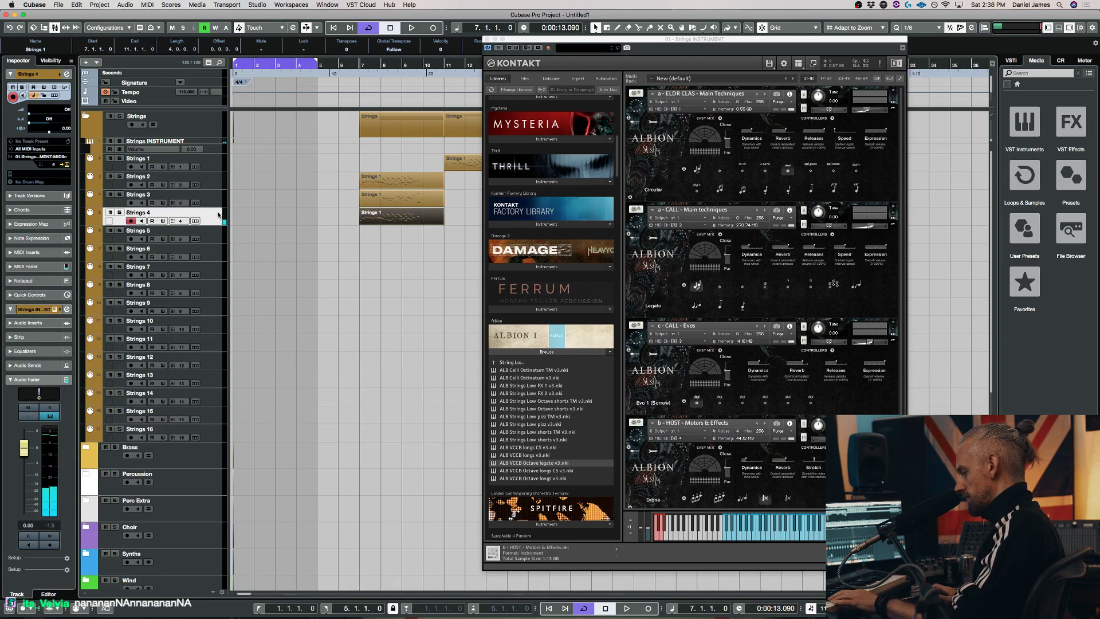
# Switch HOST Motors & Effects to Songbath and audition it in alternation with Strings 1 and Strings 2, ending on Strings 4
pyautogui.scroll(-2, 788, 493)
pyautogui.click(788, 489)
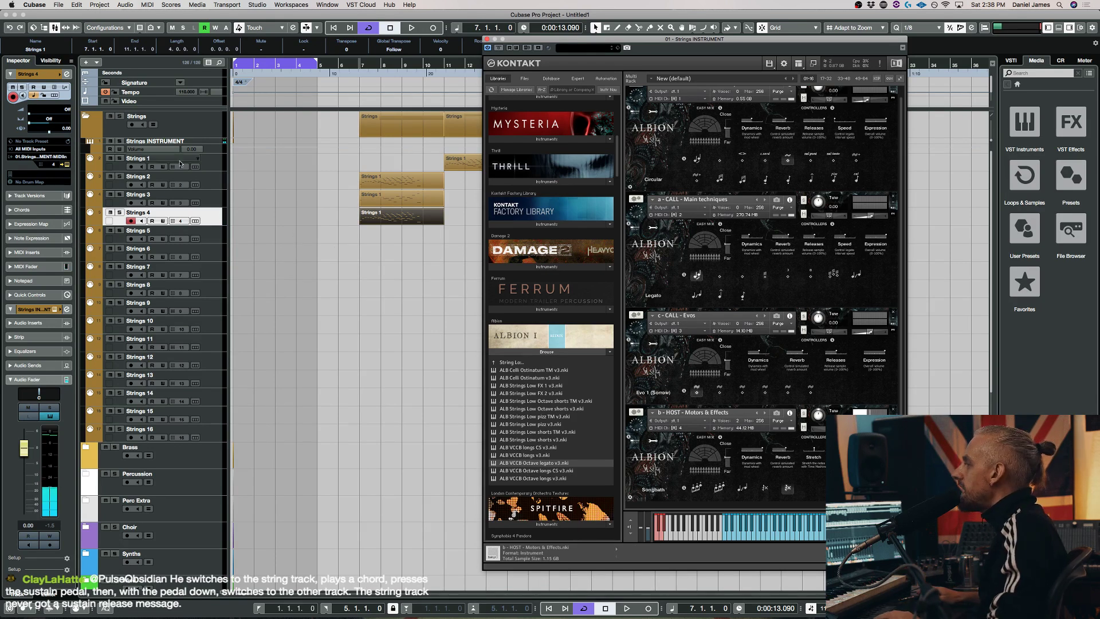
pyautogui.click(220, 167)
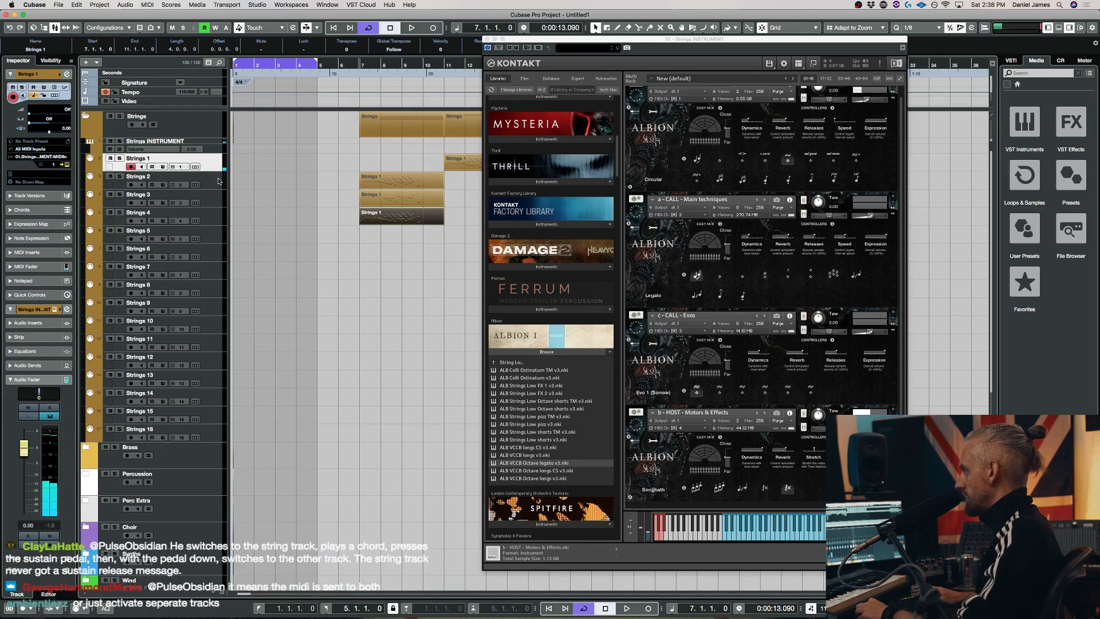
pyautogui.click(211, 180)
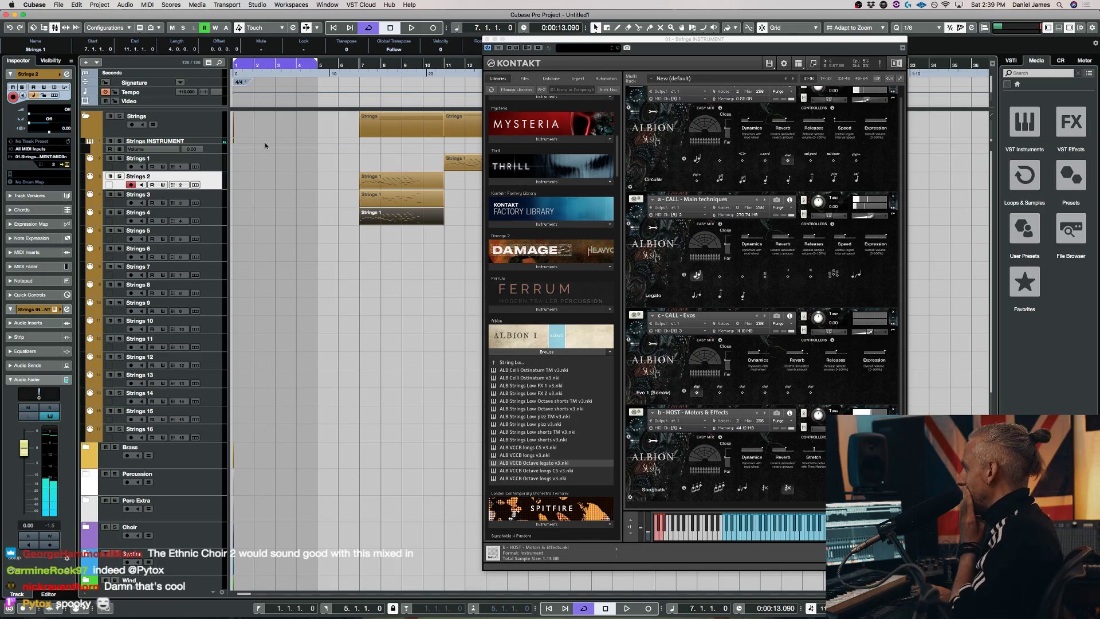
pyautogui.click(209, 162)
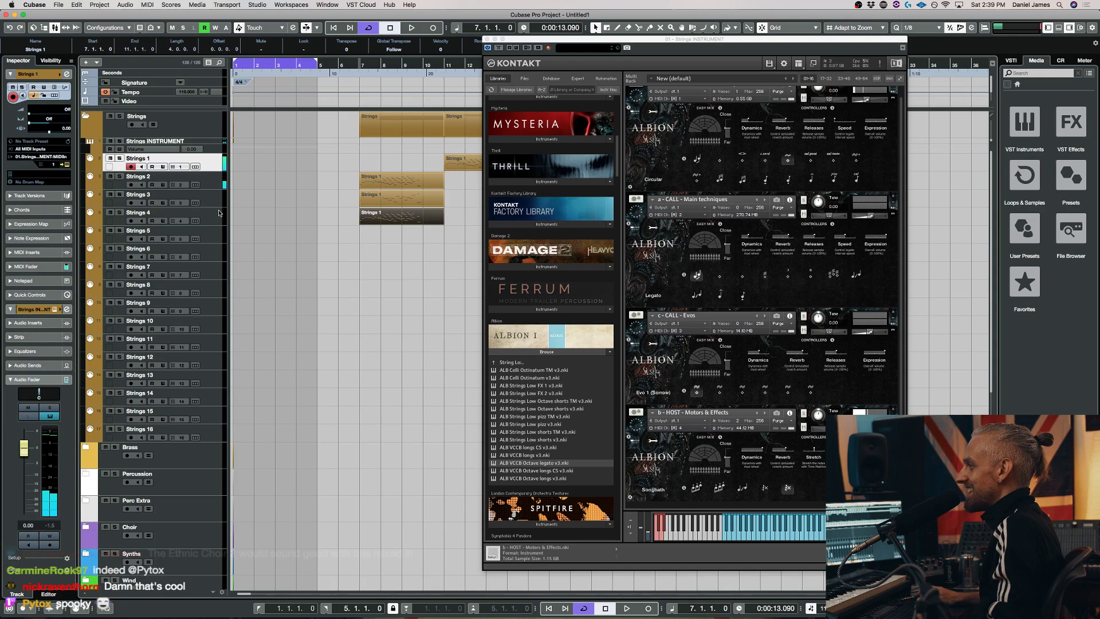
pyautogui.click(210, 216)
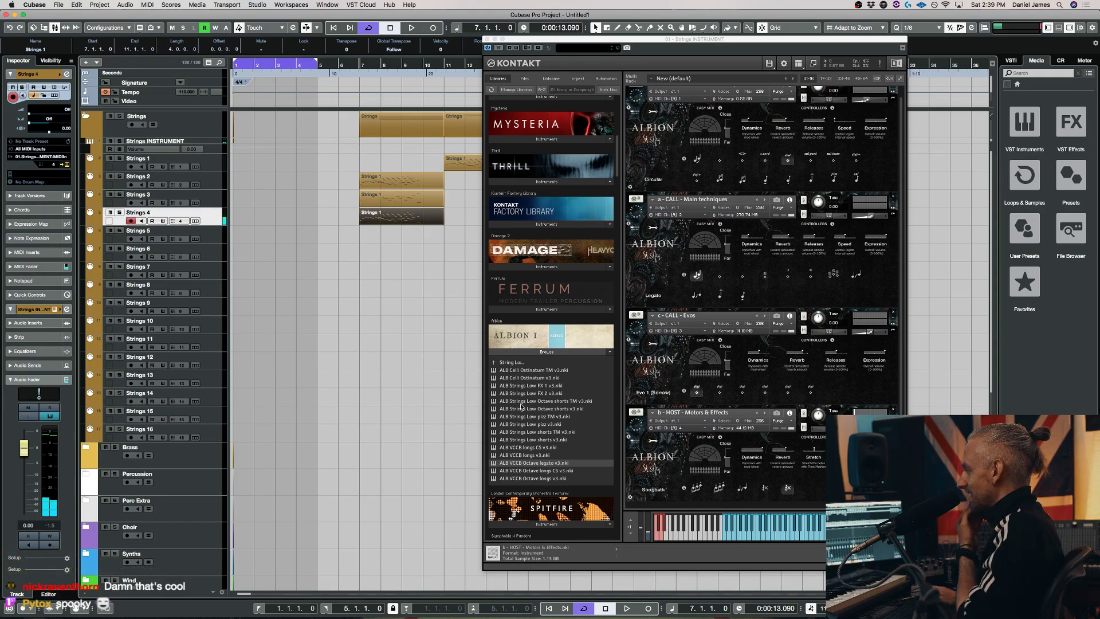
# Find The Generator Trio (Electric) folder in Albion Solstice and replace the HOST Motors & Effects patch with GEN Main Techniques
pyautogui.click(541, 332)
pyautogui.scroll(7, 541, 332)
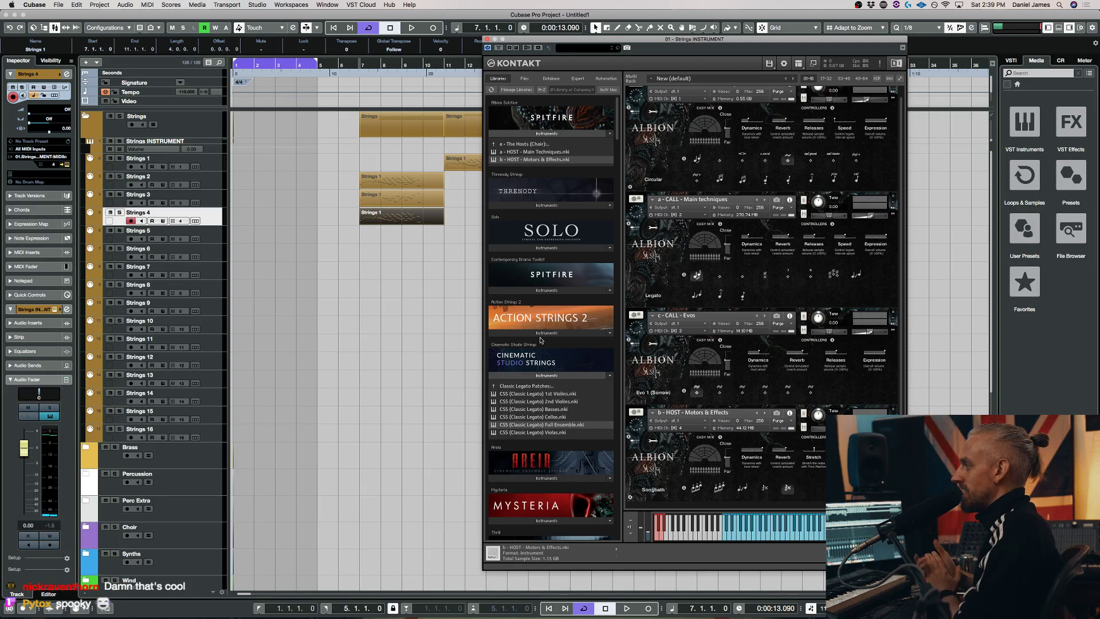
pyautogui.click(524, 144)
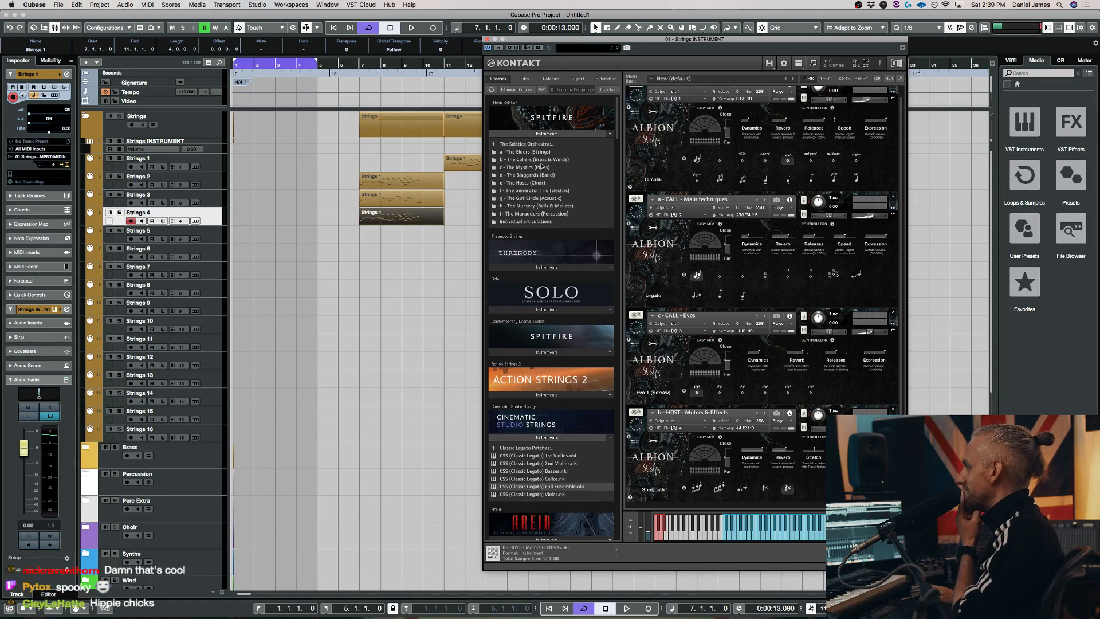
pyautogui.click(554, 192)
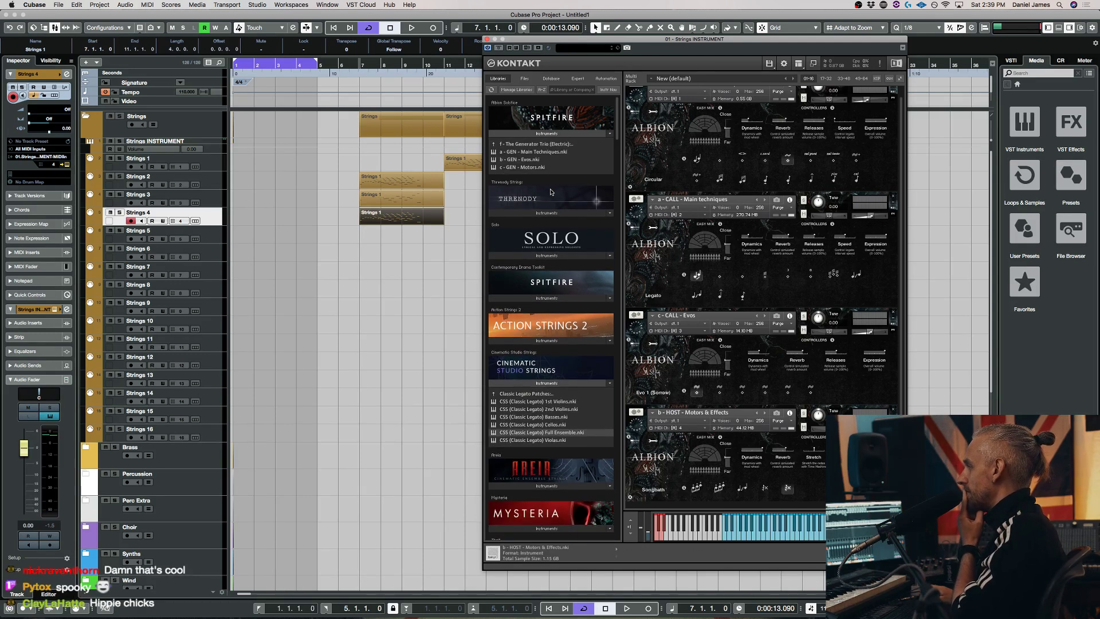
pyautogui.click(539, 146)
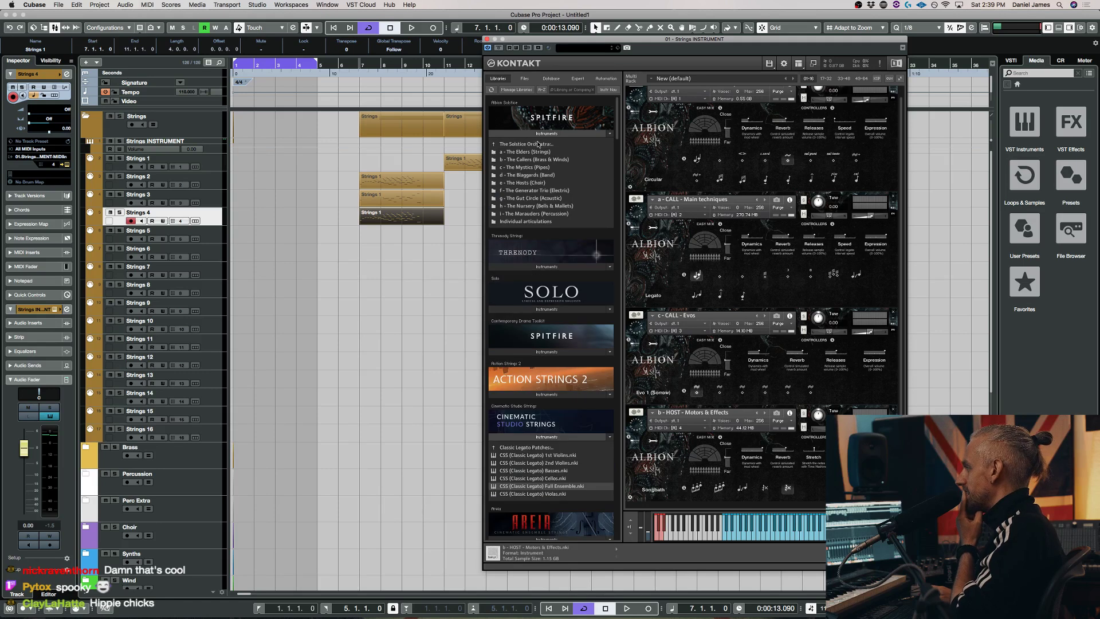
pyautogui.click(548, 191)
pyautogui.moveTo(549, 152); pyautogui.dragTo(778, 456)
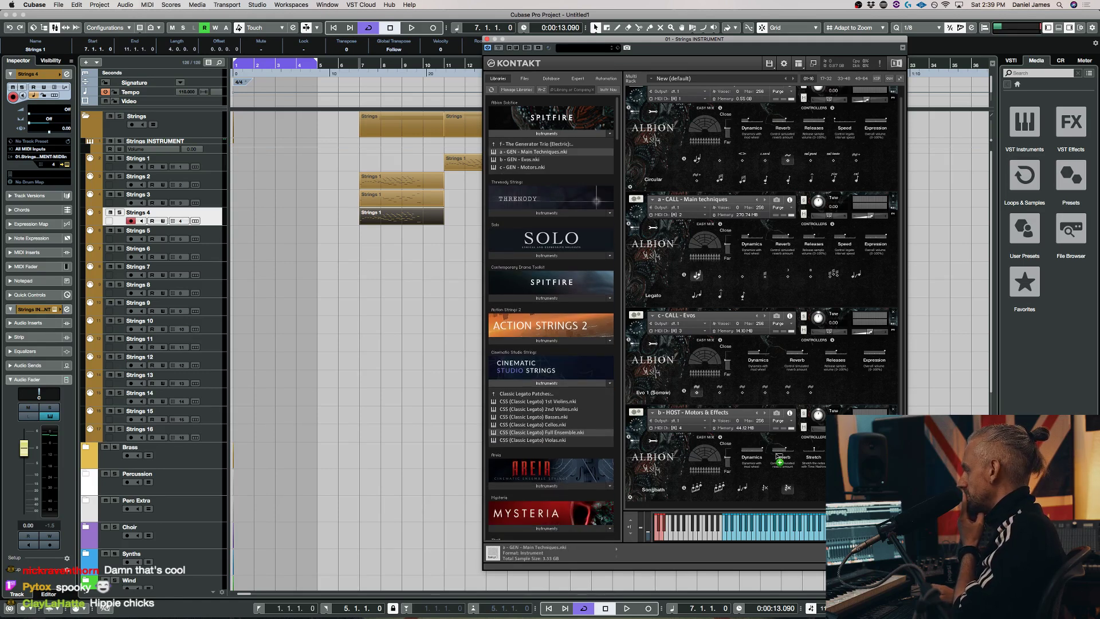
pyautogui.click(629, 199)
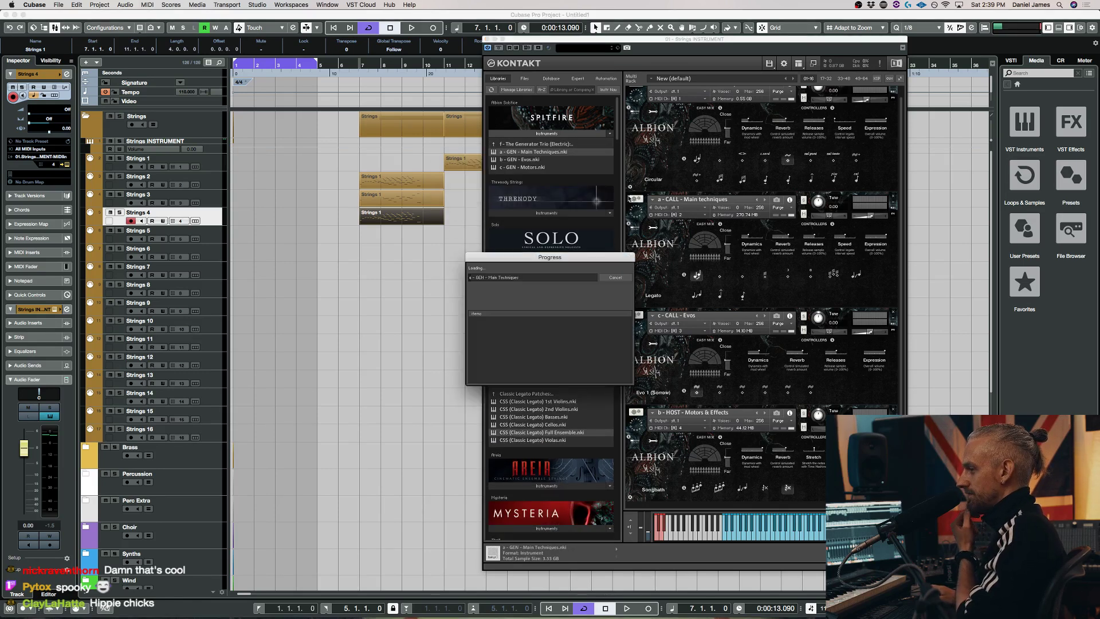
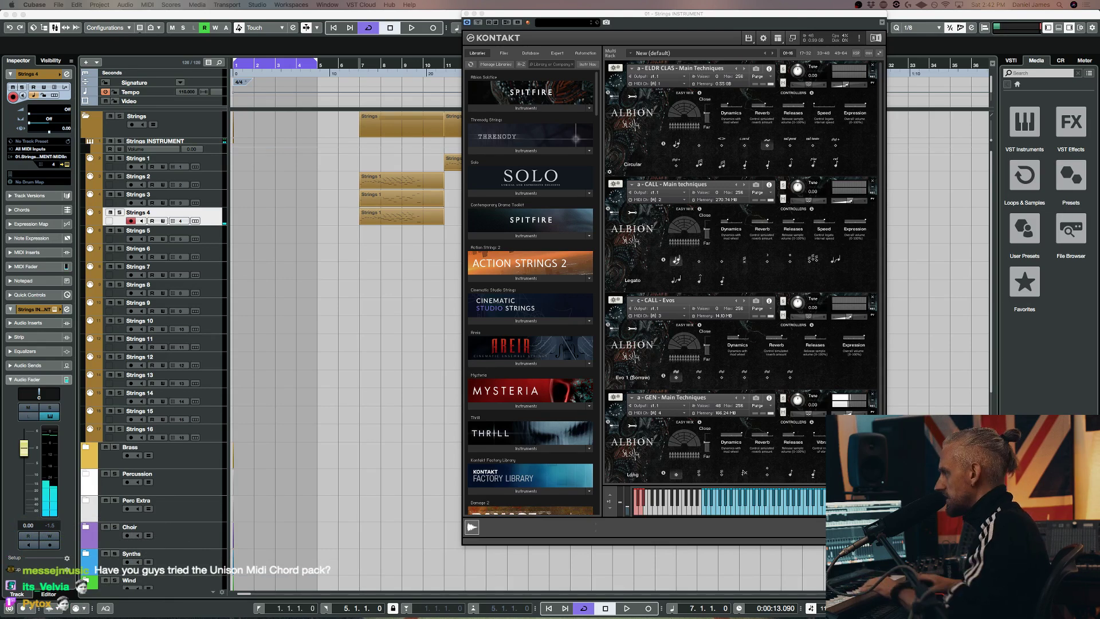
# Move the Strings 4 clip to bar 1 and play it with GEN Main Techniques
pyautogui.moveTo(386, 215); pyautogui.dragTo(261, 210)
pyautogui.press('space')
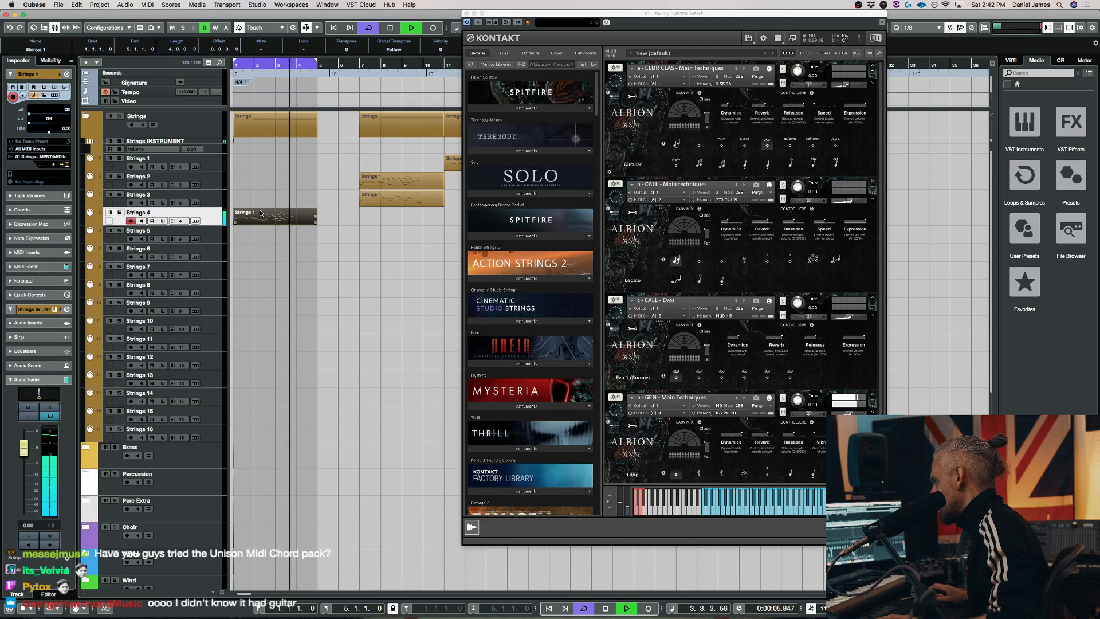
pyautogui.press('space')
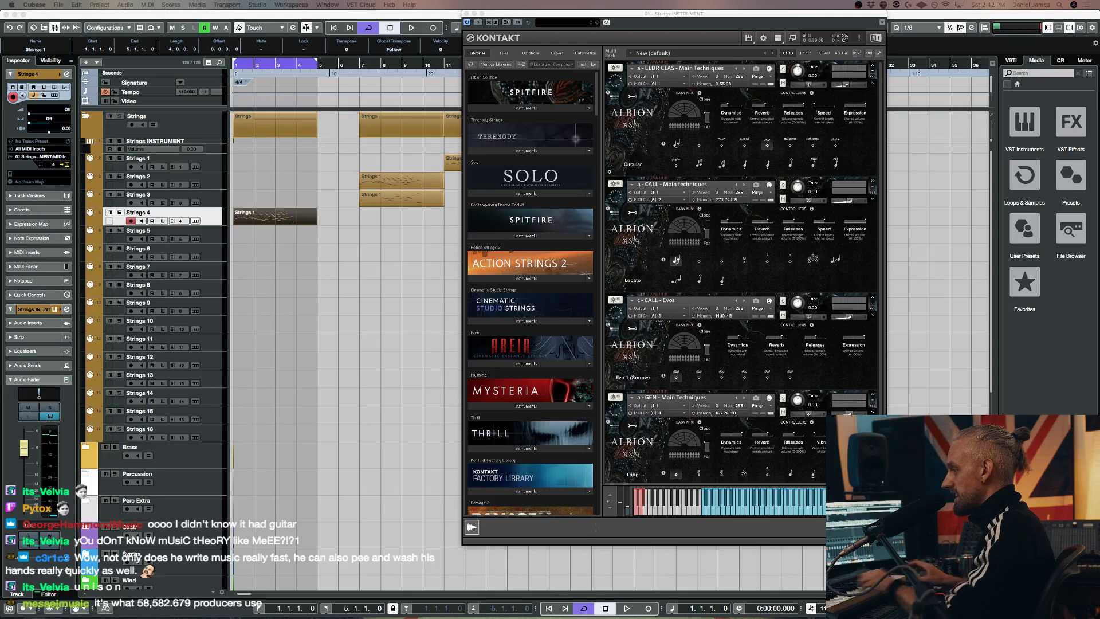
# Raise treble, compression and delay in CLA Guitars, turn on re-amplify with Crunch, lower the output and slightly lower the pitch fader
pyautogui.moveTo(473, 219); pyautogui.dragTo(499, 205)
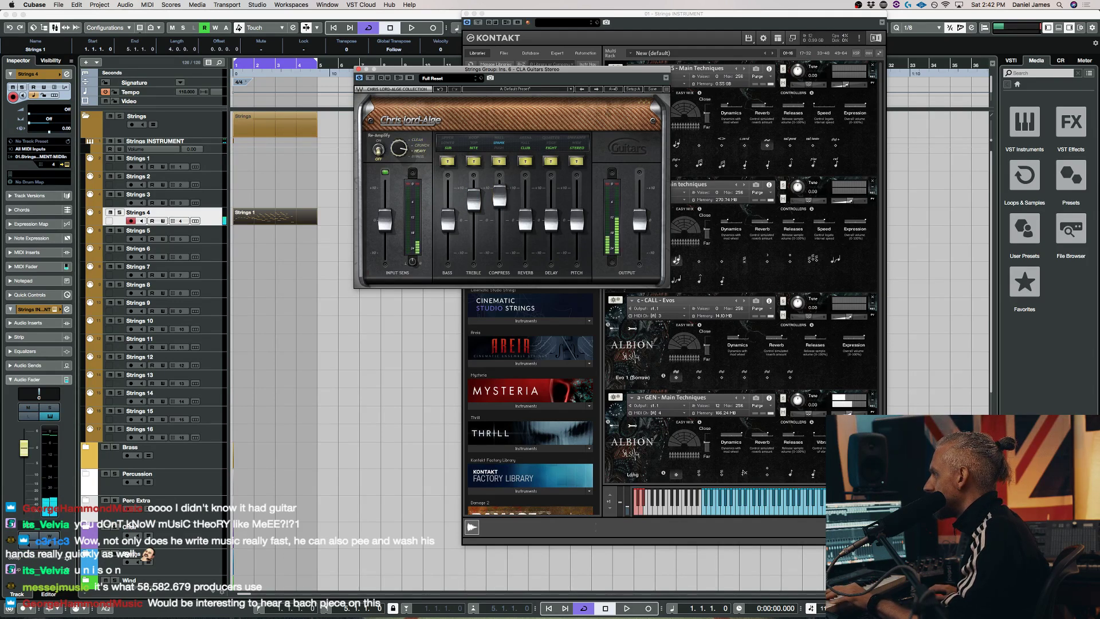
pyautogui.click(378, 150)
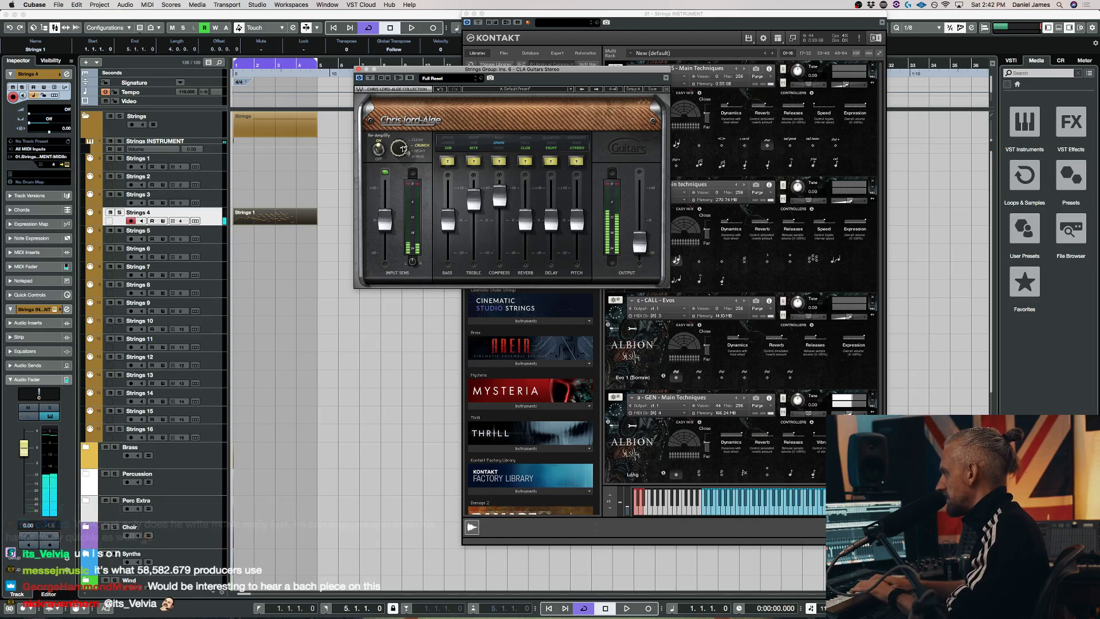
pyautogui.moveTo(551, 220); pyautogui.dragTo(552, 197)
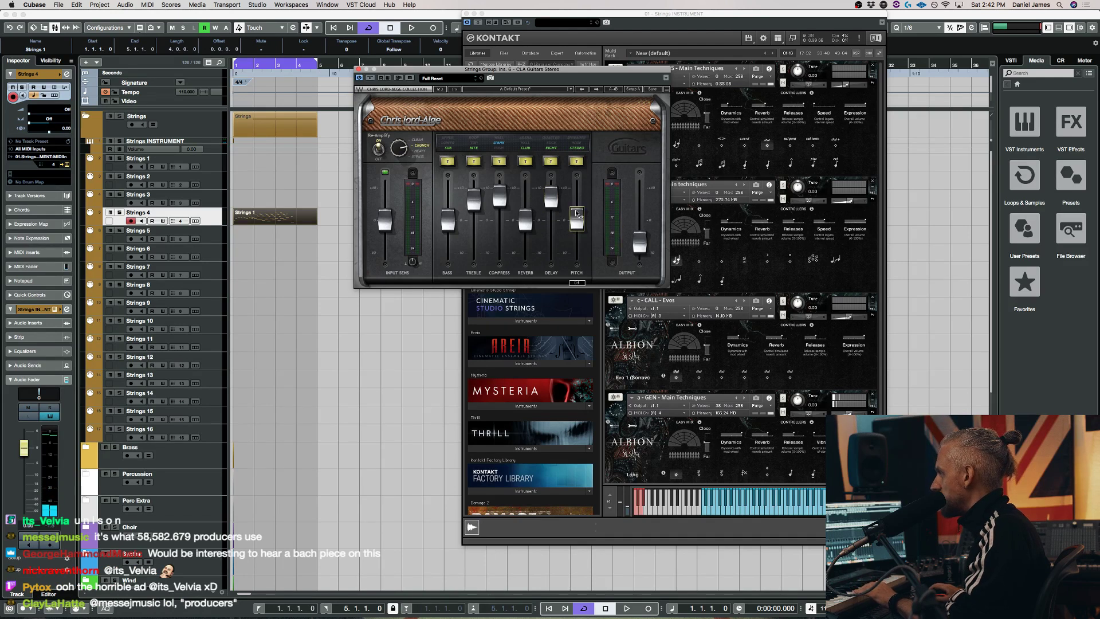
pyautogui.moveTo(578, 203)
pyautogui.mouseDown()
pyautogui.moveTo(577, 192)
pyautogui.moveTo(577, 252)
pyautogui.moveTo(577, 224)
pyautogui.mouseUp()
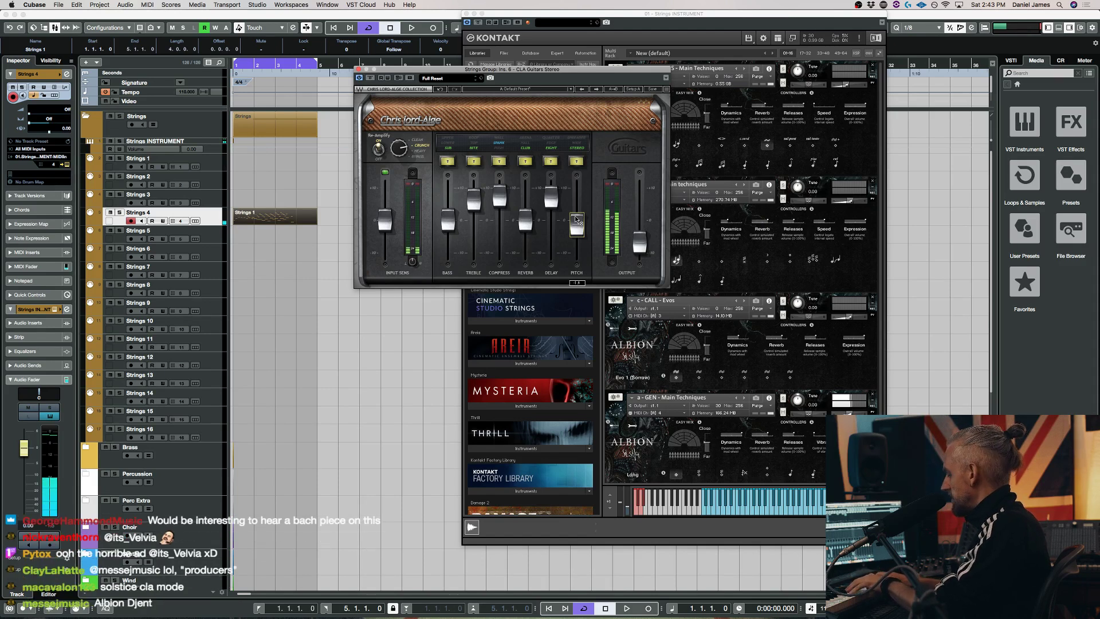
# Move the Strings 4 clip to bar 5, create an empty part from bar 1 to bar 4, and open it for note editing
pyautogui.moveTo(252, 217); pyautogui.dragTo(336, 219)
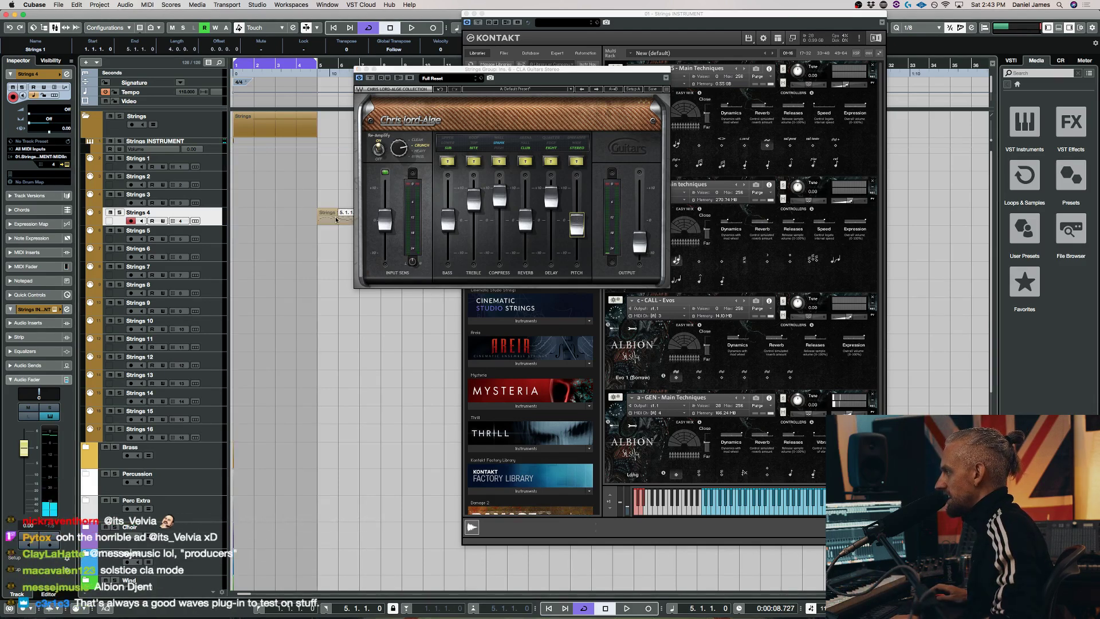
pyautogui.moveTo(241, 215); pyautogui.dragTo(298, 217)
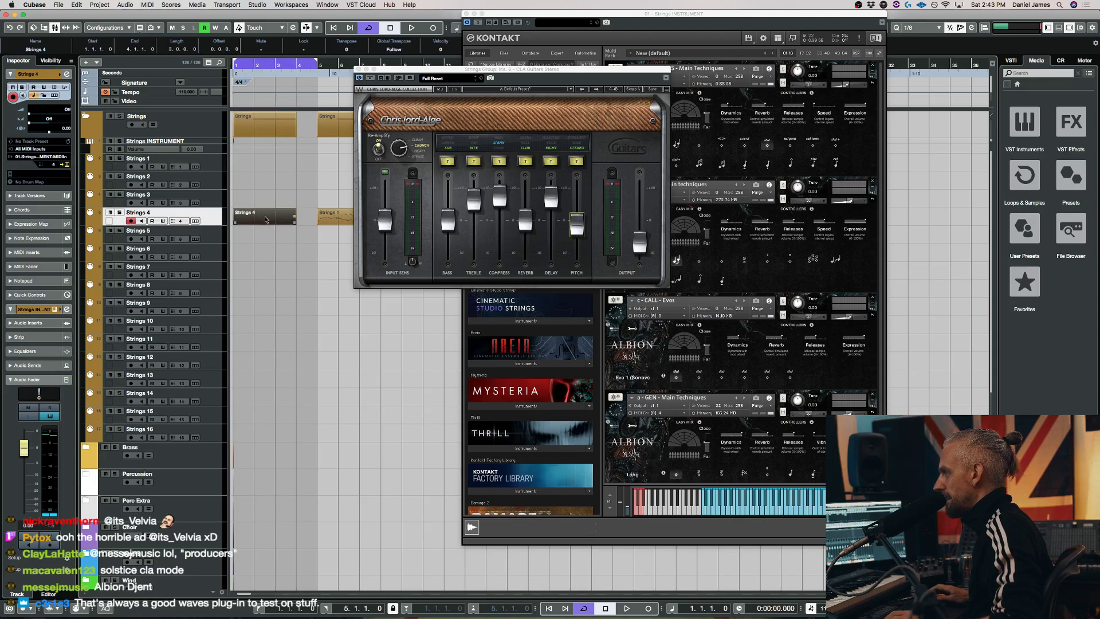
pyautogui.doubleClick(259, 213)
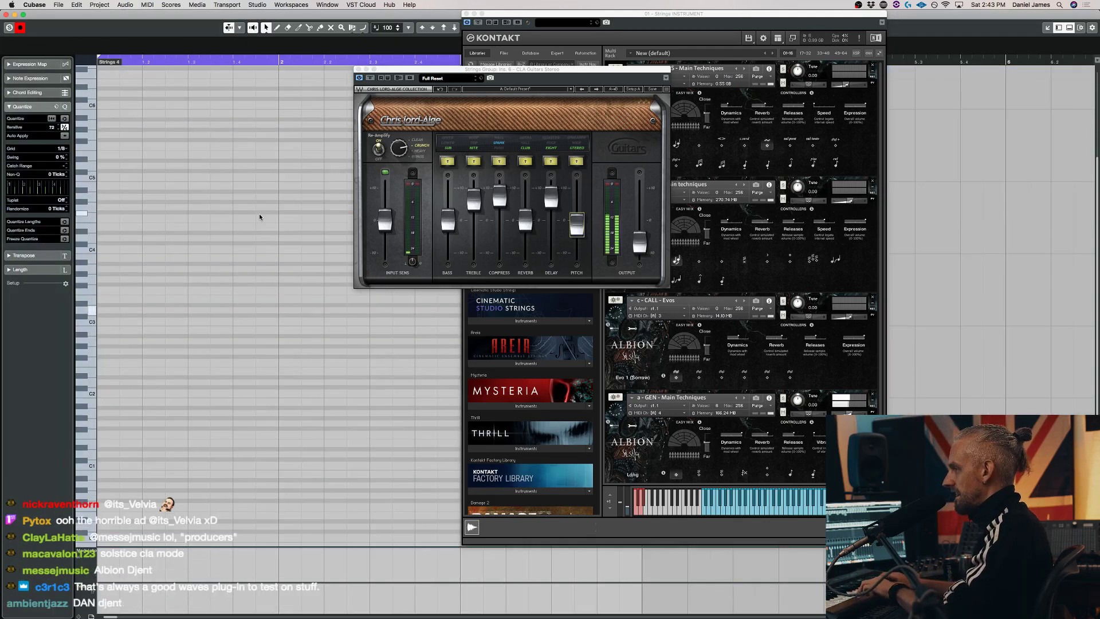
# Draw an eighth-note pattern on F4, D3, F3 and A3 across bar 1, with insert velocity set to 60, and duplicate it into bar 2
pyautogui.click(104, 218)
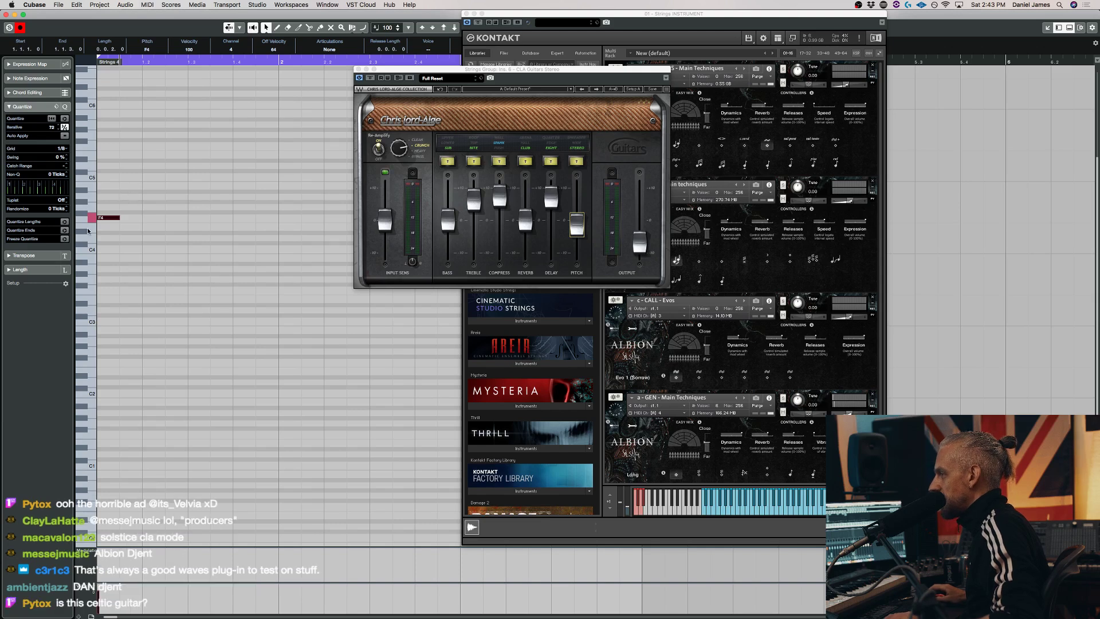
pyautogui.click(389, 27)
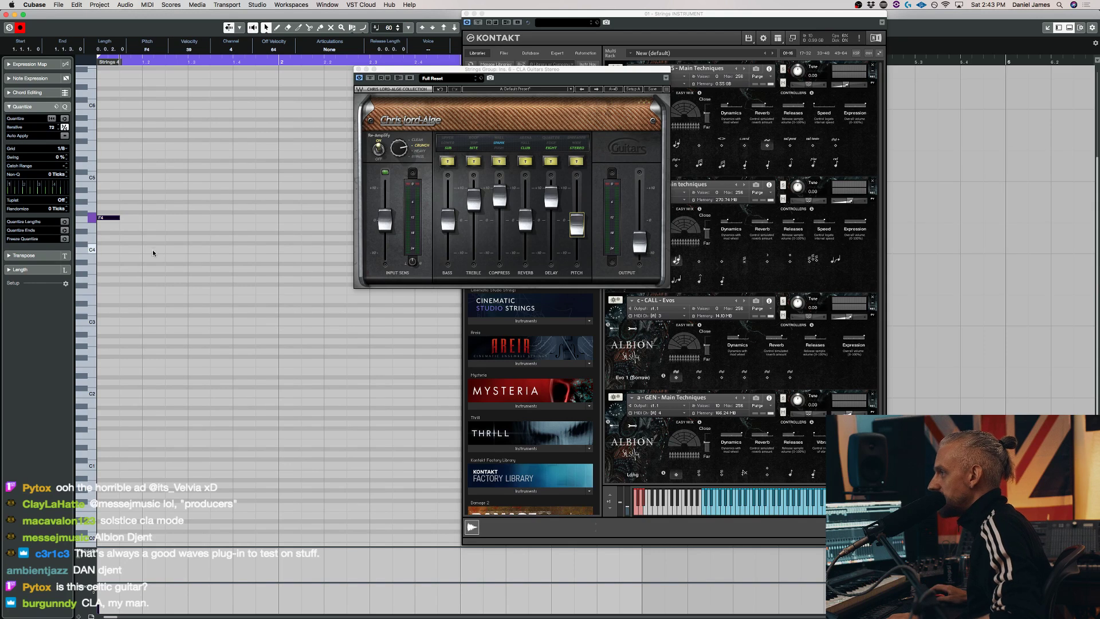
pyautogui.moveTo(116, 219); pyautogui.dragTo(246, 269)
pyautogui.moveTo(246, 269); pyautogui.dragTo(264, 291)
pyautogui.moveTo(304, 336); pyautogui.dragTo(74, 148)
pyautogui.press('super+d')
# Play the note pattern and change the delay type in CLA Guitars
pyautogui.press('space')
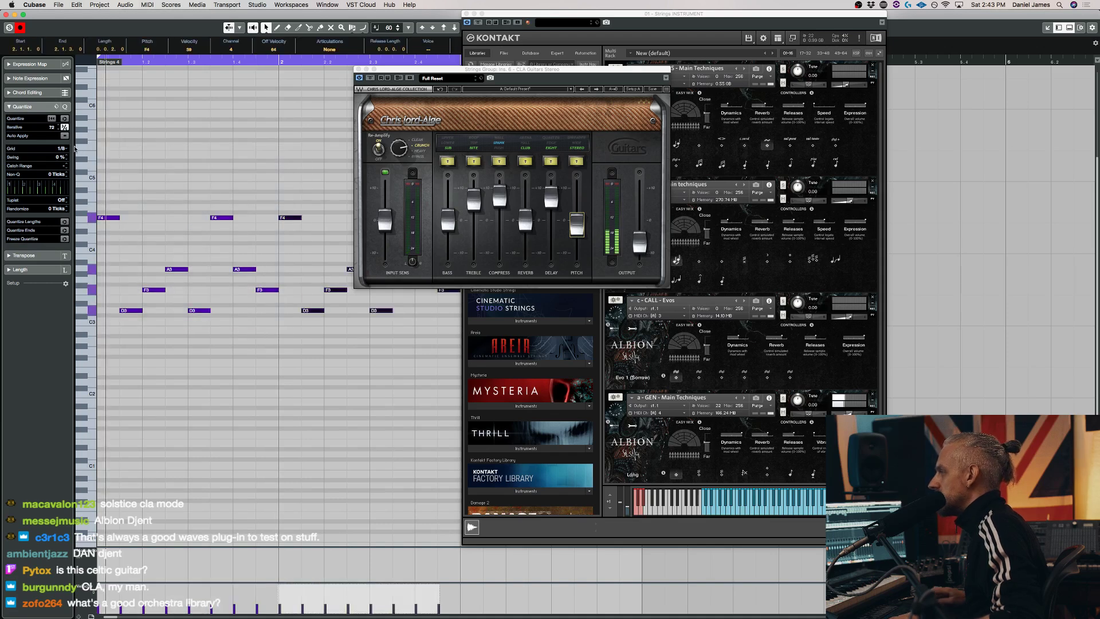
pyautogui.click(554, 147)
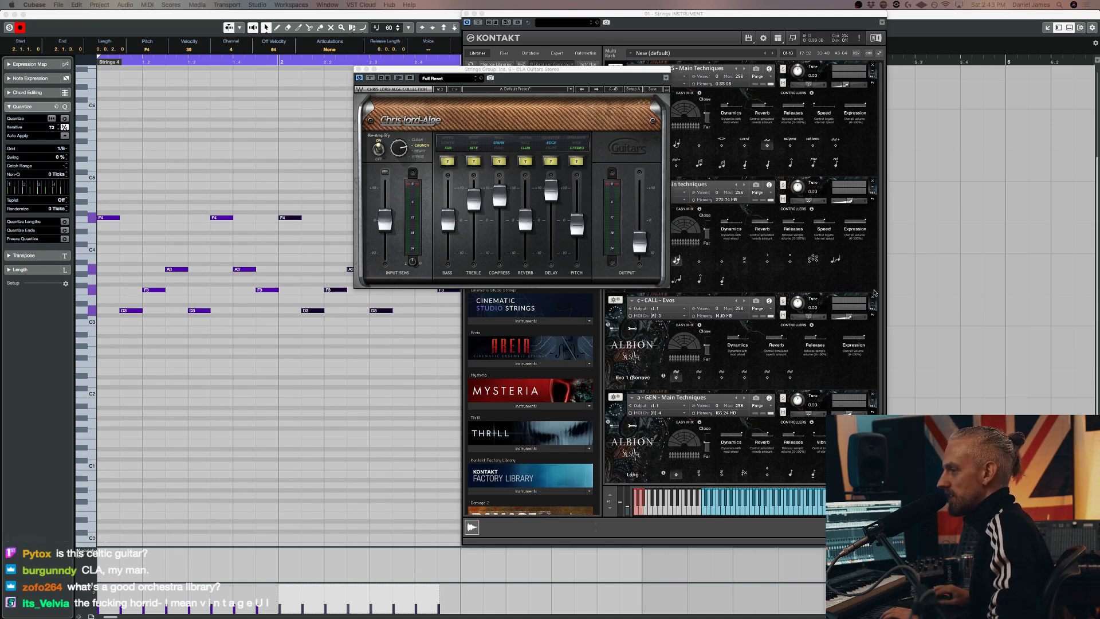
# Play the note pattern, close the Kontakt window and transpose all notes in the part down one octave
pyautogui.press('space')
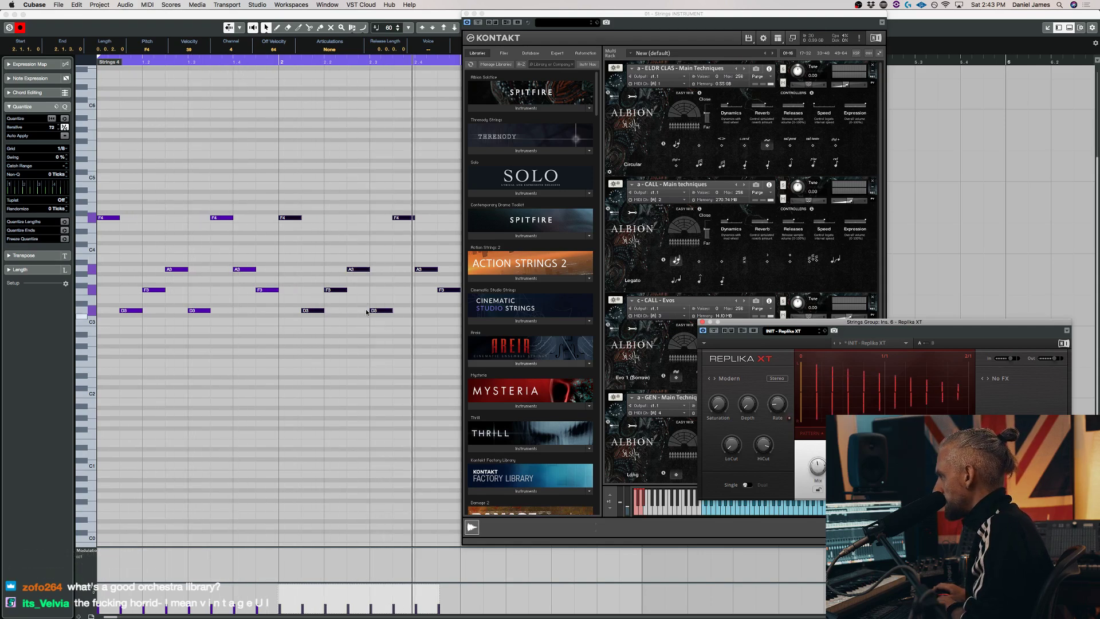
pyautogui.press('space')
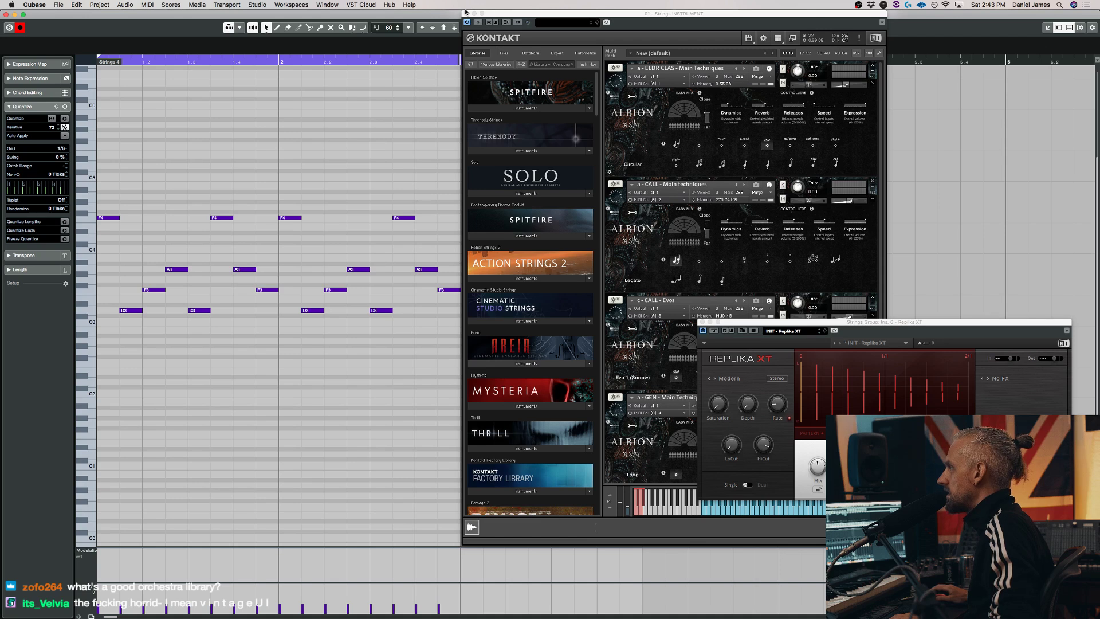
pyautogui.click(465, 12)
pyautogui.press('super+a')
pyautogui.hotkey('shift', 'Down')
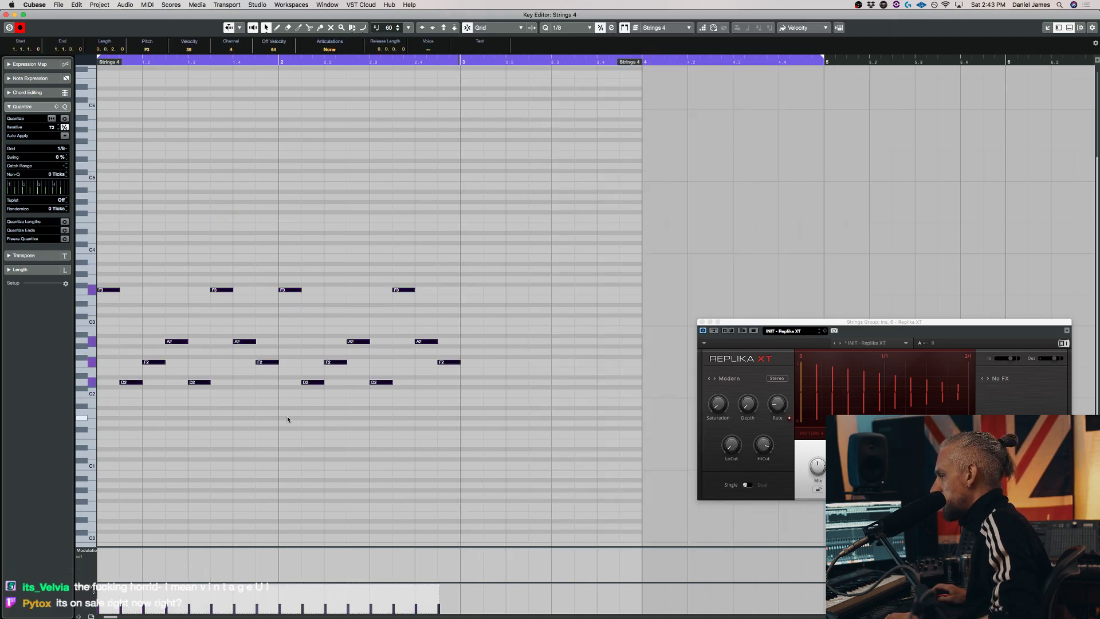
pyautogui.click(329, 343)
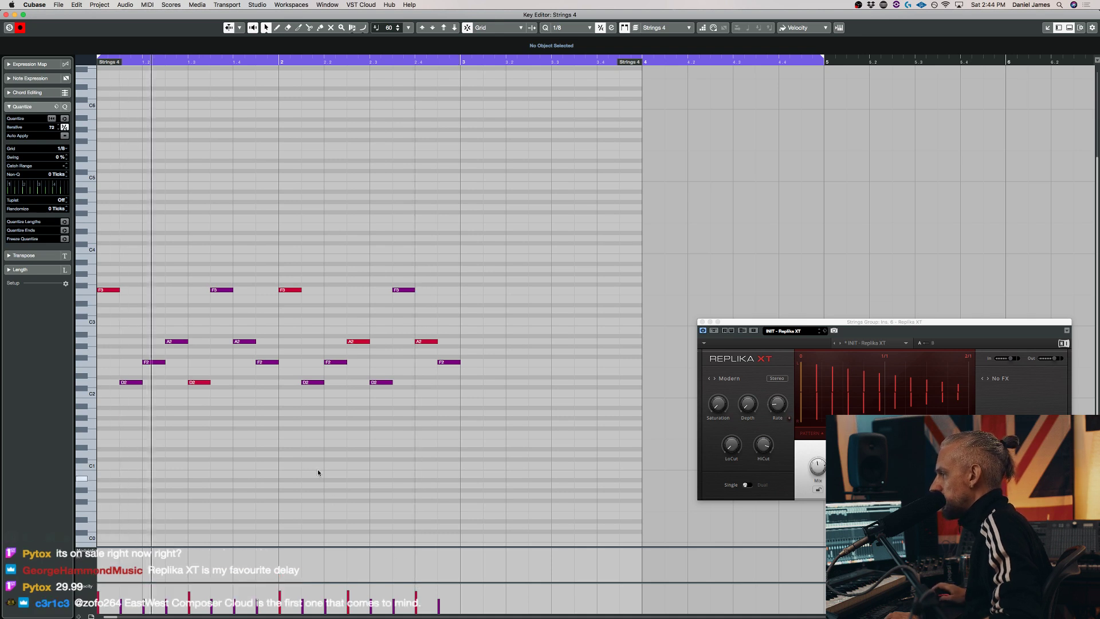
# Duplicate the two-bar eighth-note pattern into bars 3 and 4 and extend the end of the part to bar 5
pyautogui.moveTo(314, 426); pyautogui.dragTo(503, 329)
pyautogui.moveTo(237, 281); pyautogui.dragTo(103, 197)
pyautogui.hotkey('alt', 'd')
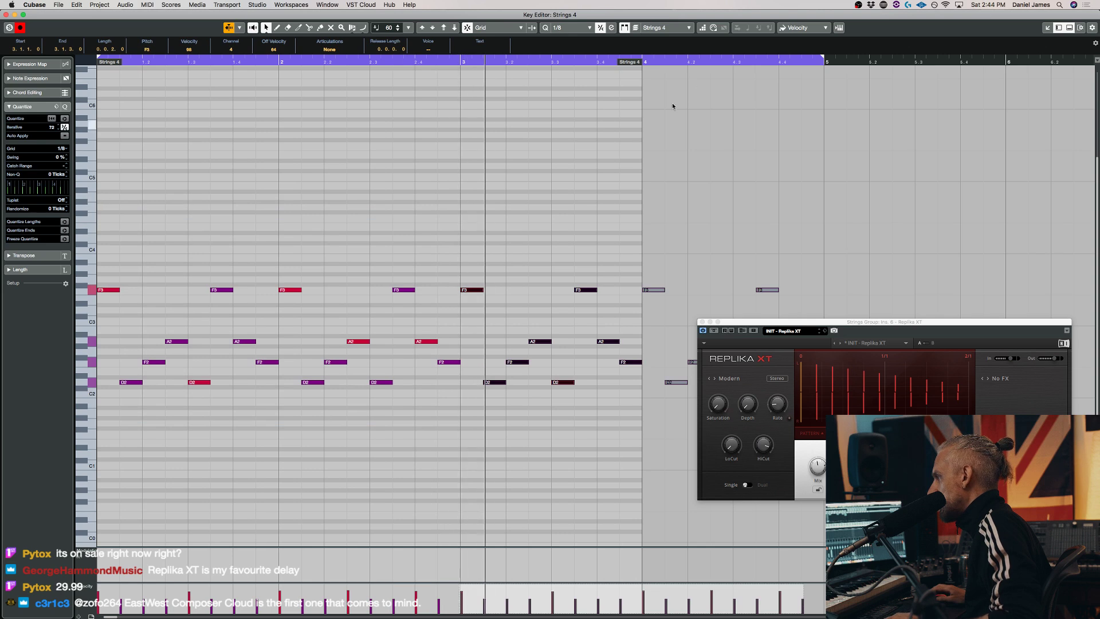
pyautogui.moveTo(637, 65); pyautogui.dragTo(825, 62)
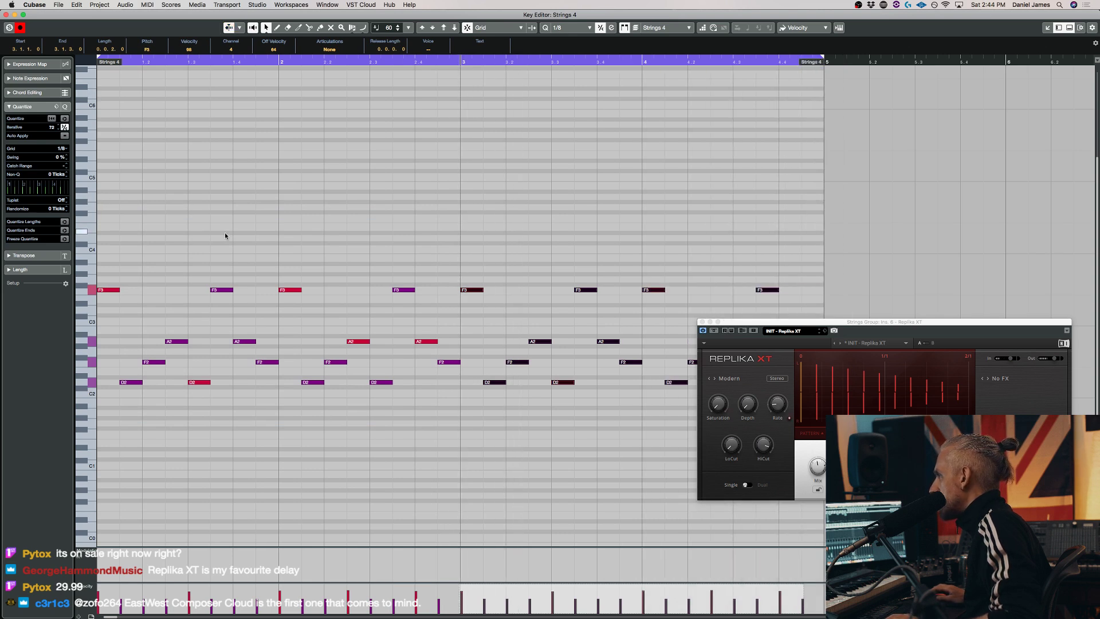
# Draw a four-bar melody above the pattern using A4, A#4, G4, A4, F4, E4, D4, E4, F4, G4, F4 and E4, and play it
pyautogui.moveTo(107, 197)
pyautogui.mouseDown()
pyautogui.moveTo(235, 190)
pyautogui.moveTo(275, 205)
pyautogui.moveTo(366, 193)
pyautogui.moveTo(393, 218)
pyautogui.moveTo(482, 237)
pyautogui.moveTo(571, 237)
pyautogui.moveTo(551, 238)
pyautogui.moveTo(666, 207)
pyautogui.moveTo(779, 218)
pyautogui.mouseUp()
pyautogui.click(740, 217)
pyautogui.click(791, 227)
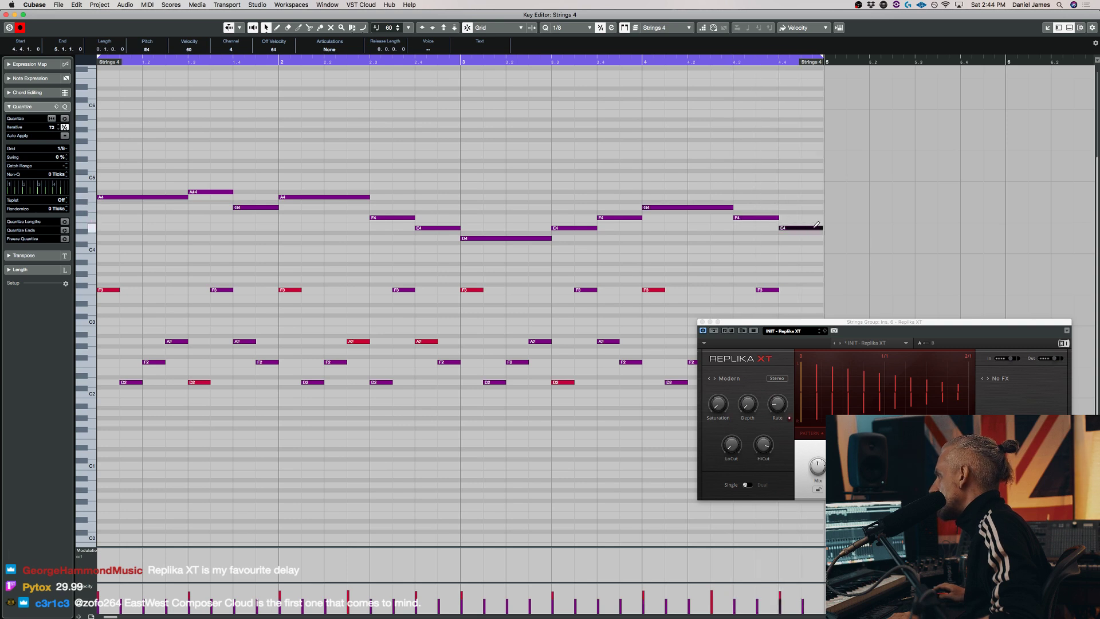
pyautogui.press('space')
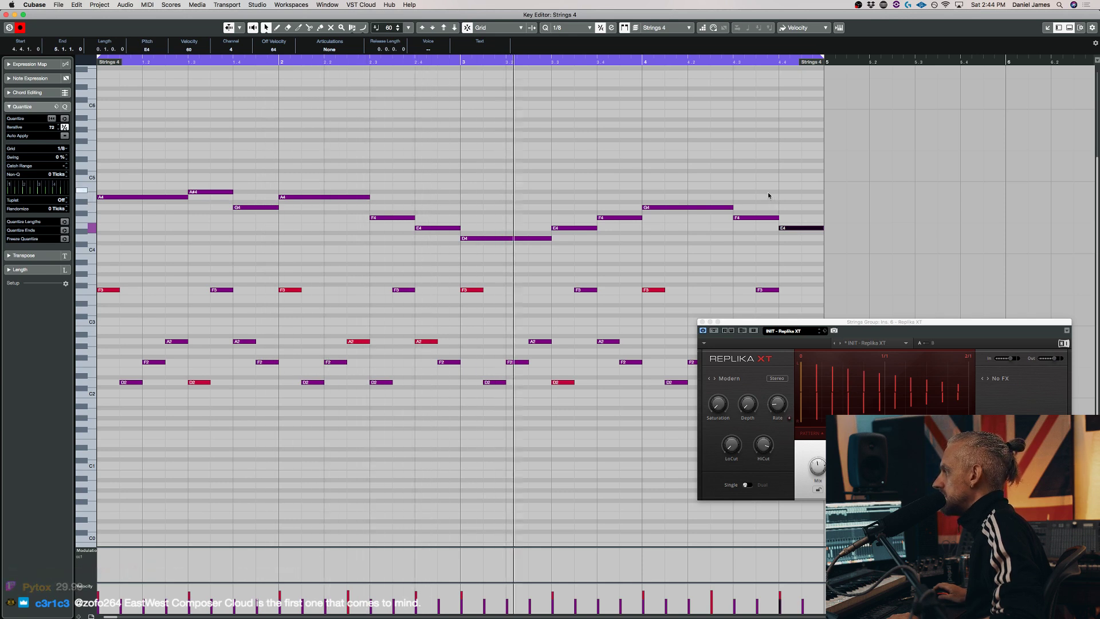
# Lower the first two melody notes of bar 4 to D4 and C4
pyautogui.hscroll(3, 575, 258)
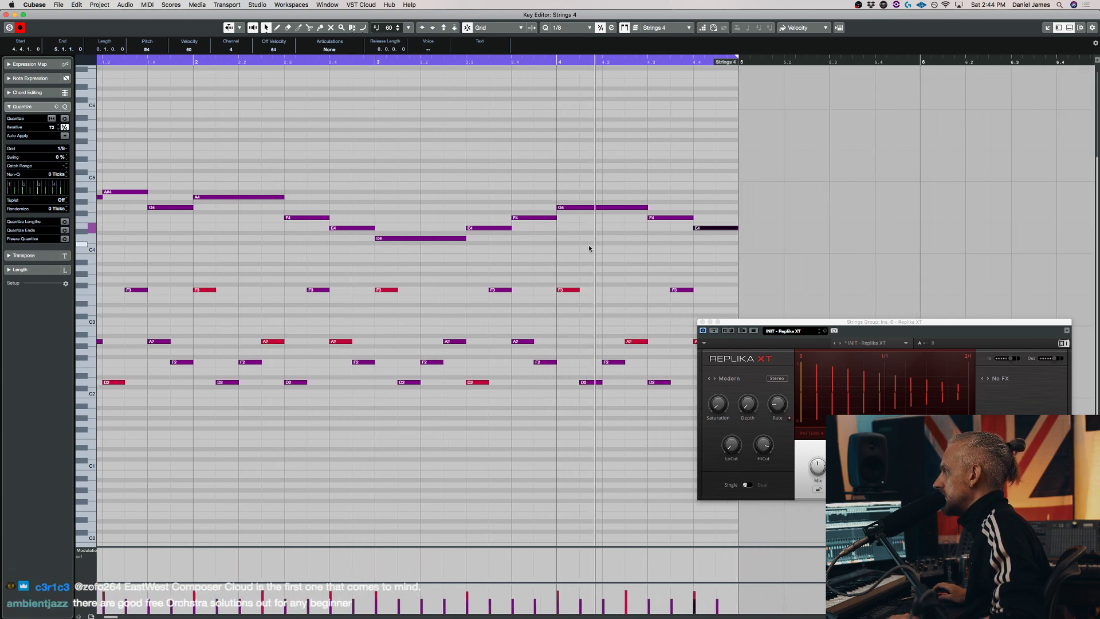
pyautogui.click(576, 207)
pyautogui.press('Down')
pyautogui.press('Down')
pyautogui.press('Down')
pyautogui.press('Down')
pyautogui.press('Down')
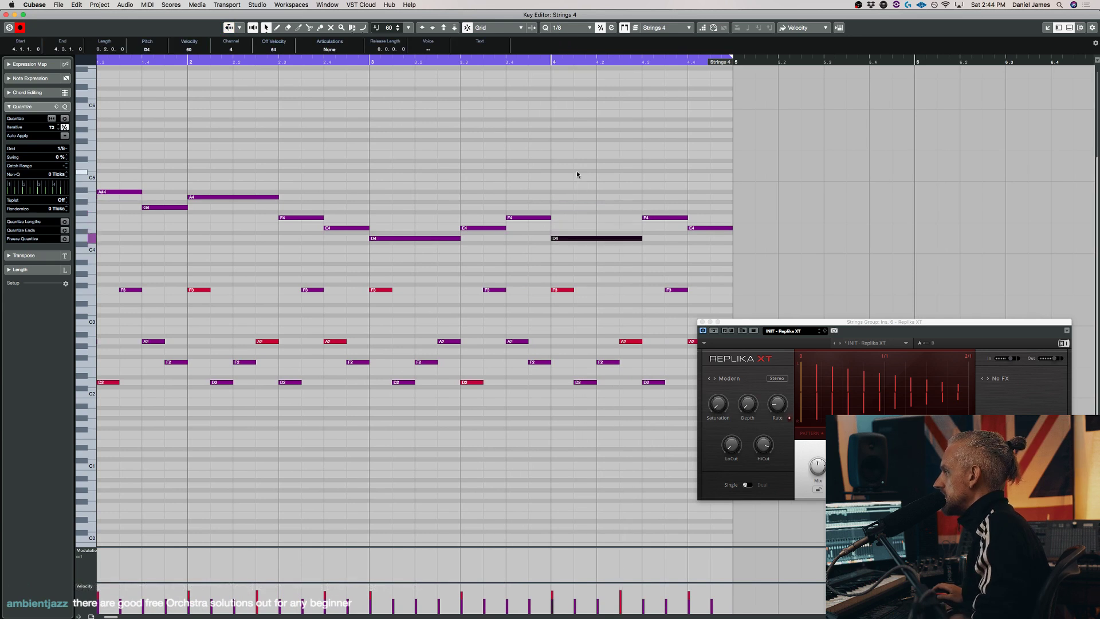
pyautogui.click(660, 218)
pyautogui.press('Down')
pyautogui.press('Down')
pyautogui.press('Right')
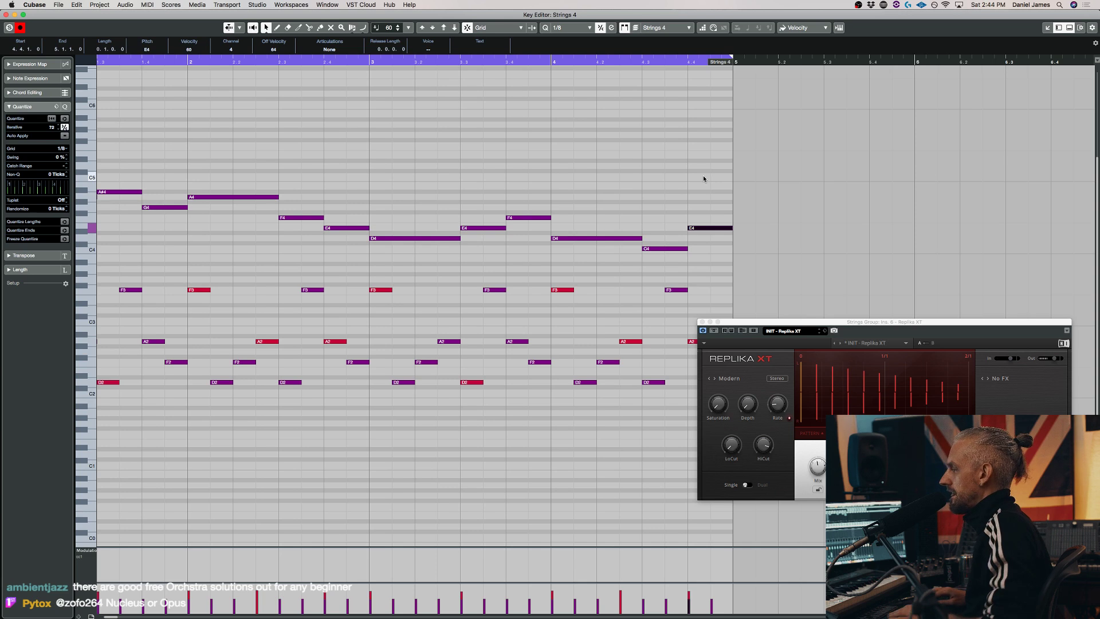
# Transpose all notes in the part down three semitones and play the result
pyautogui.press('super+a')
pyautogui.press('Down')
pyautogui.press('Down')
pyautogui.press('Down')
pyautogui.hscroll(-3, 703, 176)
pyautogui.press('space')
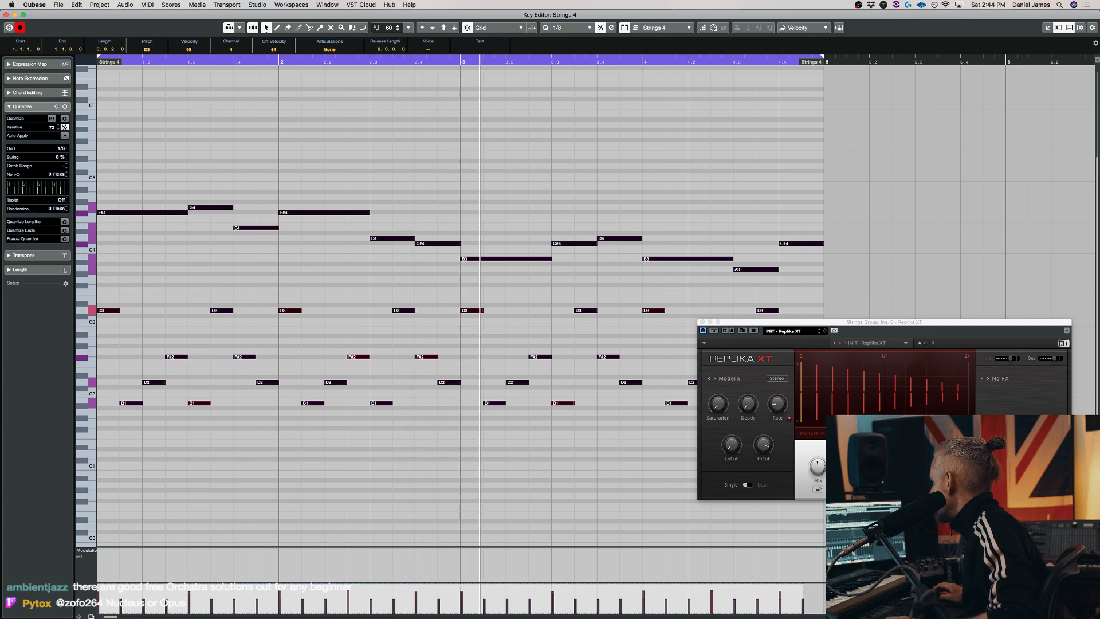
# Move the Replika XT window clear of the notes and transpose the whole part up nine semitones
pyautogui.moveTo(751, 323); pyautogui.dragTo(655, 38)
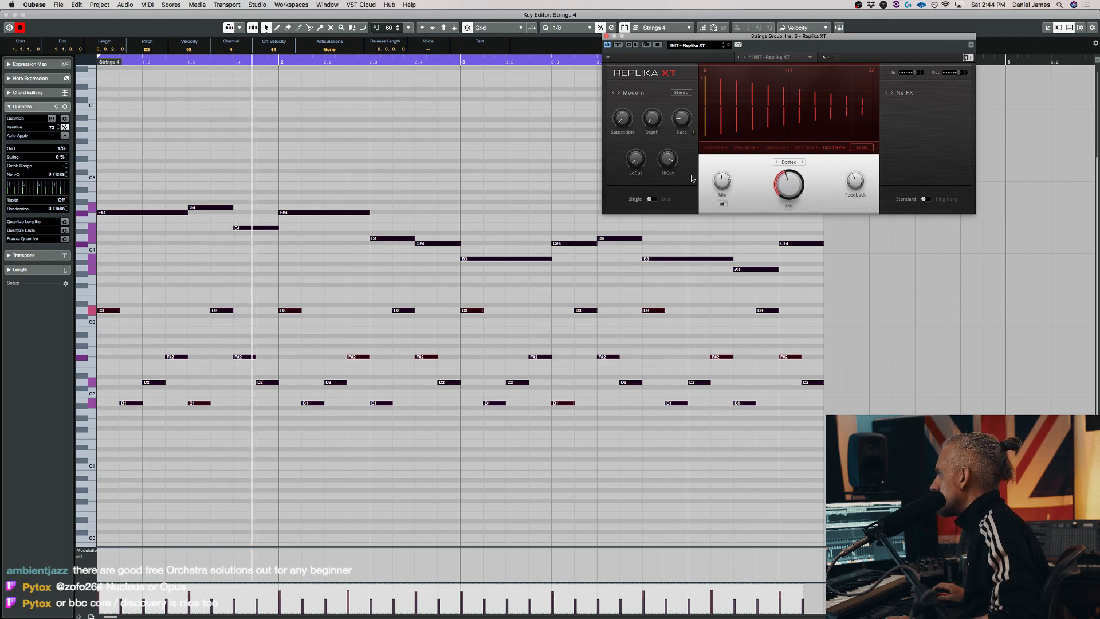
pyautogui.click(497, 179)
pyautogui.press('super+a')
pyautogui.press('Up')
pyautogui.press('Up')
pyautogui.press('Up')
pyautogui.press('Up')
pyautogui.press('Up')
pyautogui.press('Up')
pyautogui.press('Up')
pyautogui.press('Up')
pyautogui.press('Up')
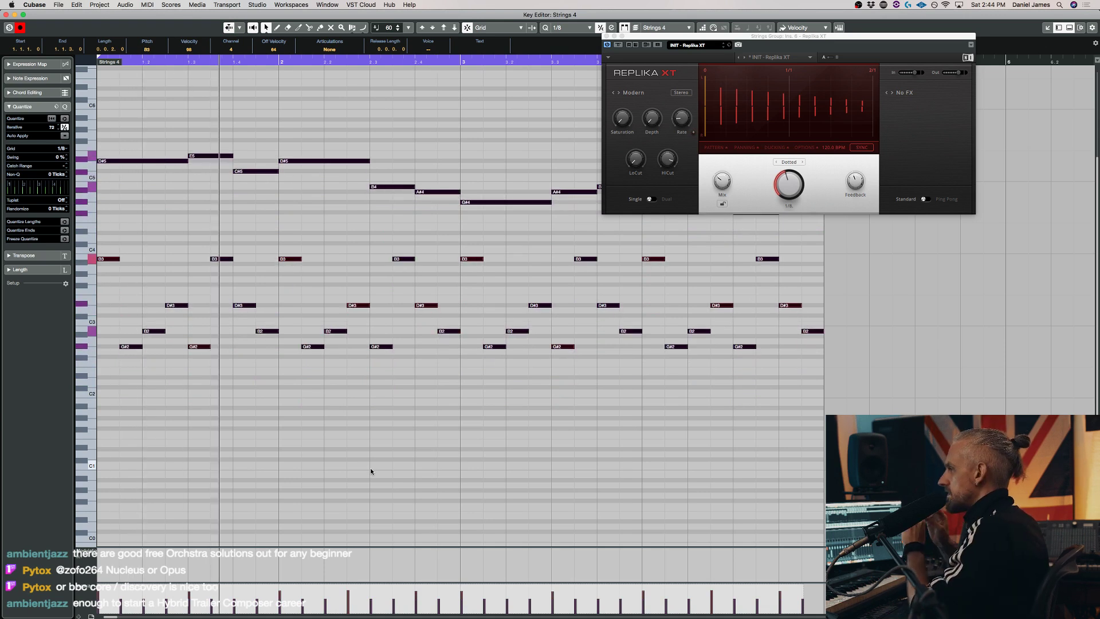
pyautogui.click(370, 471)
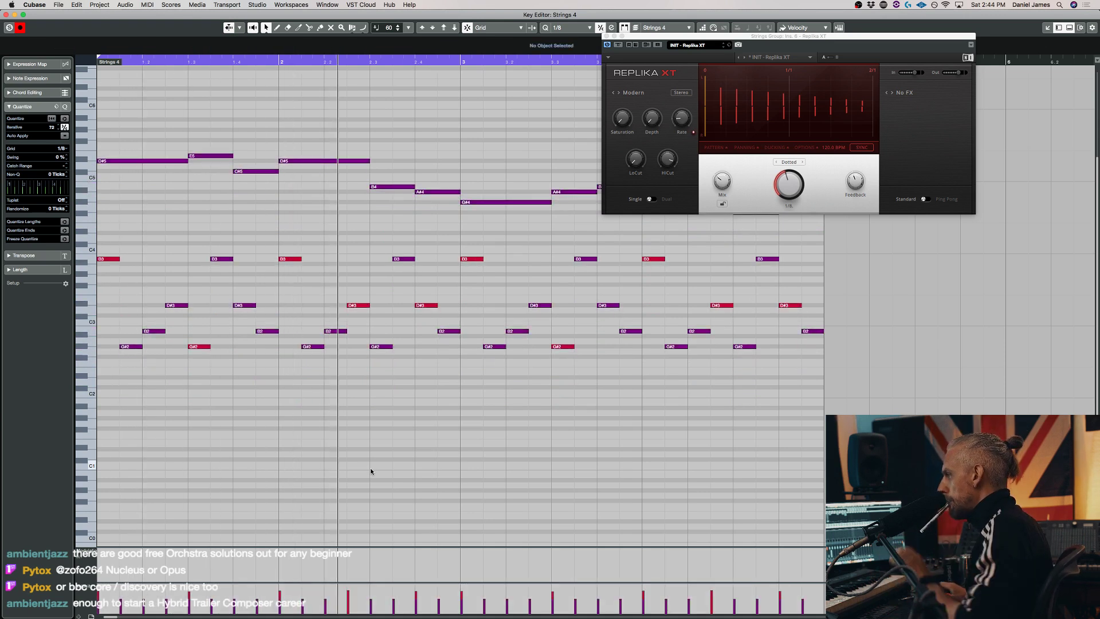
# Reopen the Kontakt instrument and switch the GEN Main Techniques patch to the Tremolo Slow articulation
pyautogui.hotkey('alt', 'i')
pyautogui.scroll(-2, 694, 419)
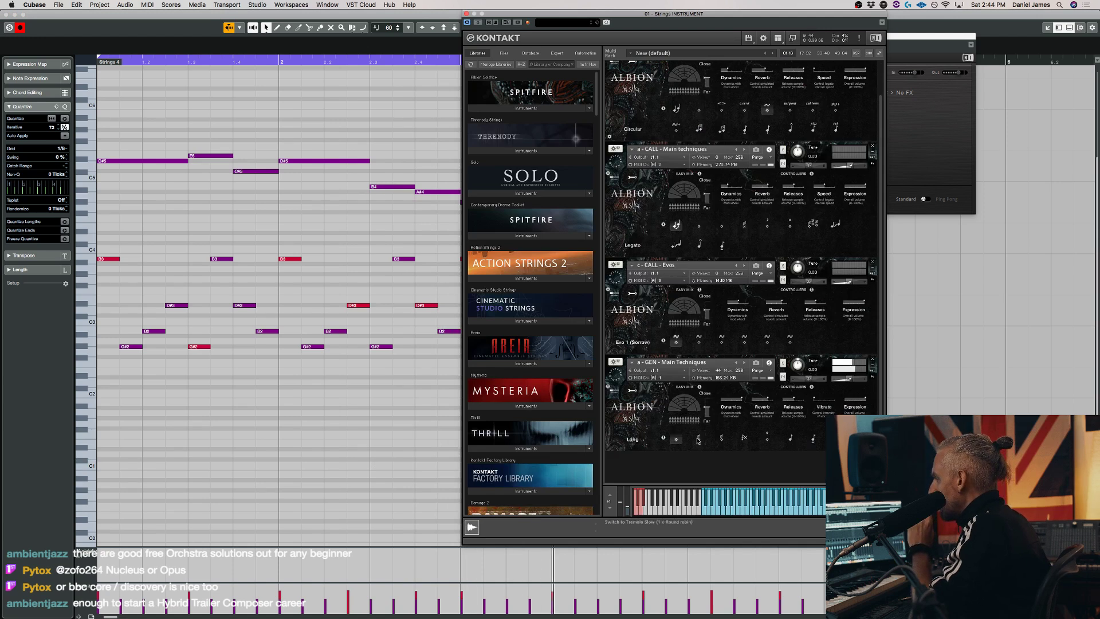
pyautogui.click(698, 438)
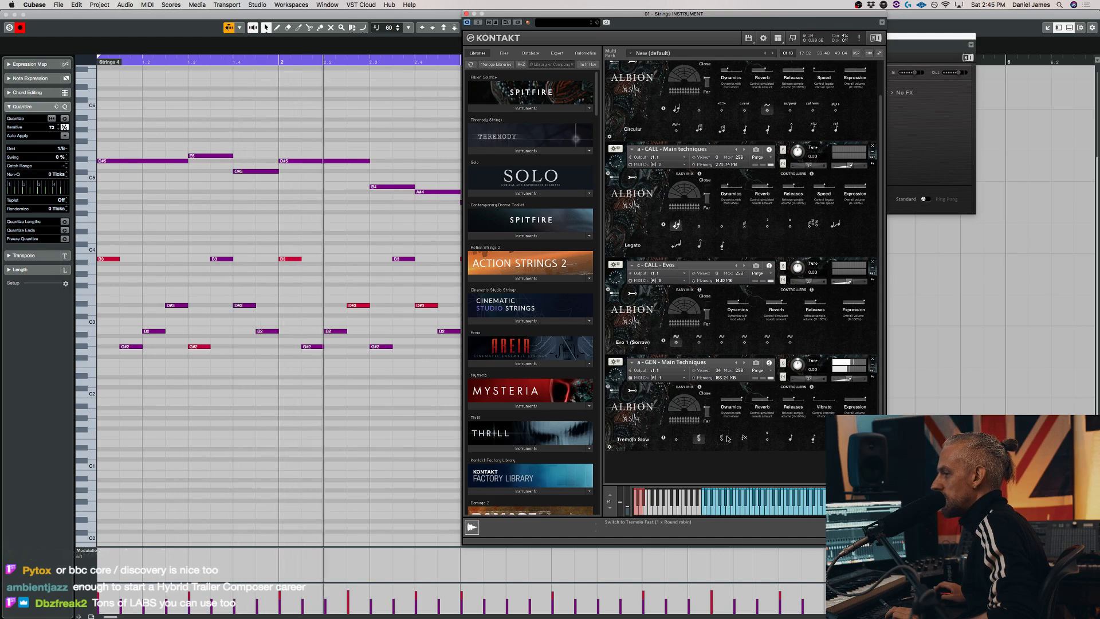
# Transpose all notes down one octave, then audition Tremolo Fast on the GEN patch and return it to Tremolo Slow
pyautogui.click(332, 418)
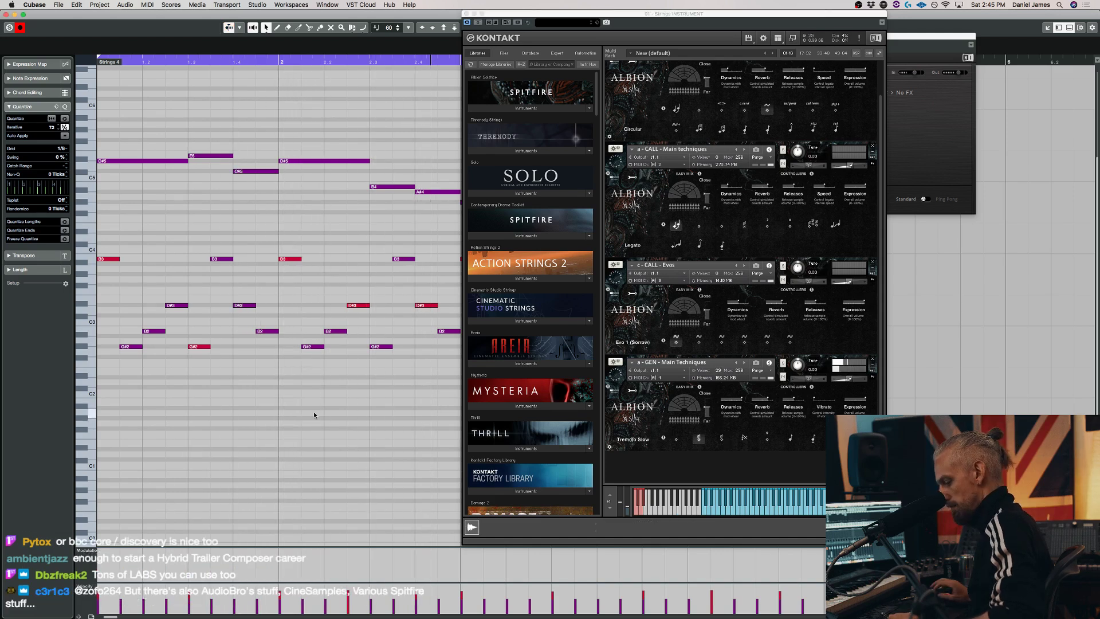
pyautogui.press('super+a')
pyautogui.hotkey('shift', 'Down')
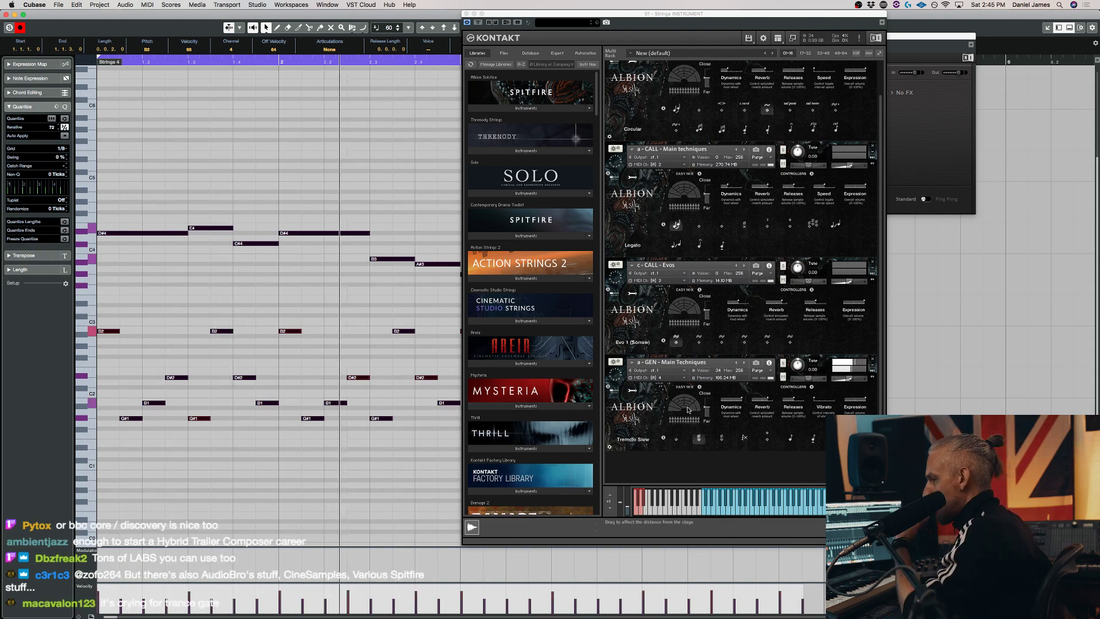
pyautogui.click(720, 439)
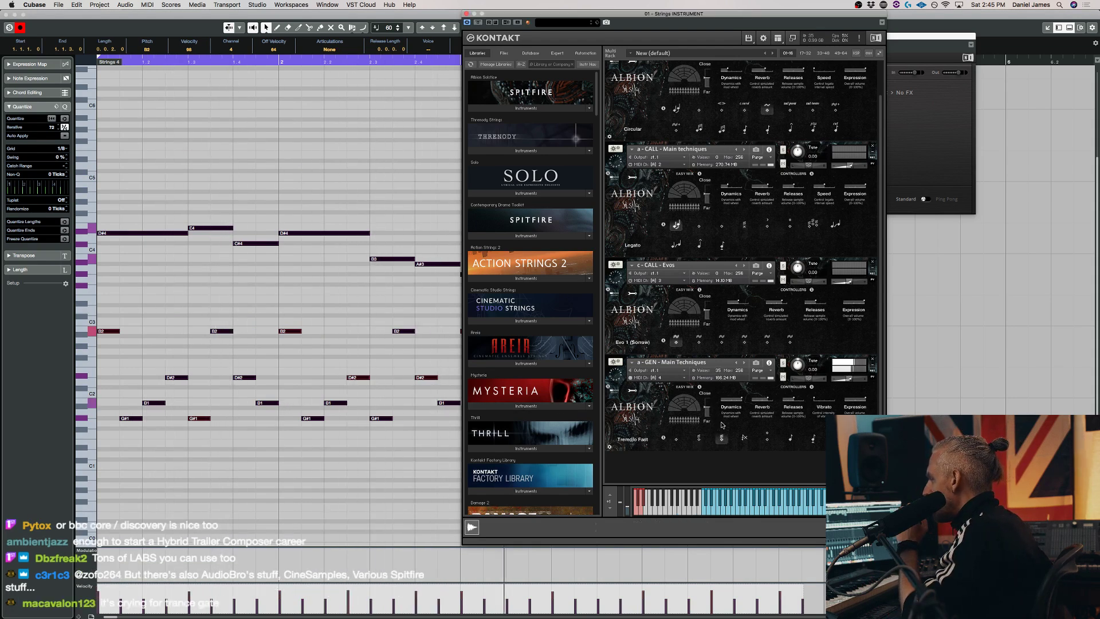
pyautogui.click(698, 438)
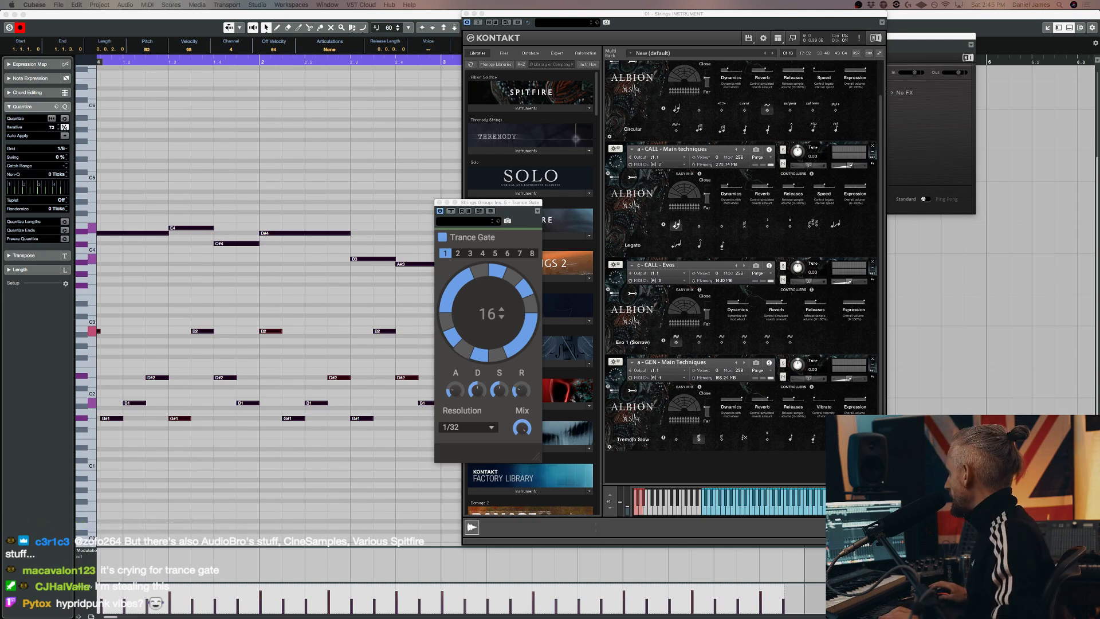
# Move the Trance Gate window over Kontakt and load its Clunky preset on the Strings group
pyautogui.moveTo(487, 202); pyautogui.dragTo(685, 153)
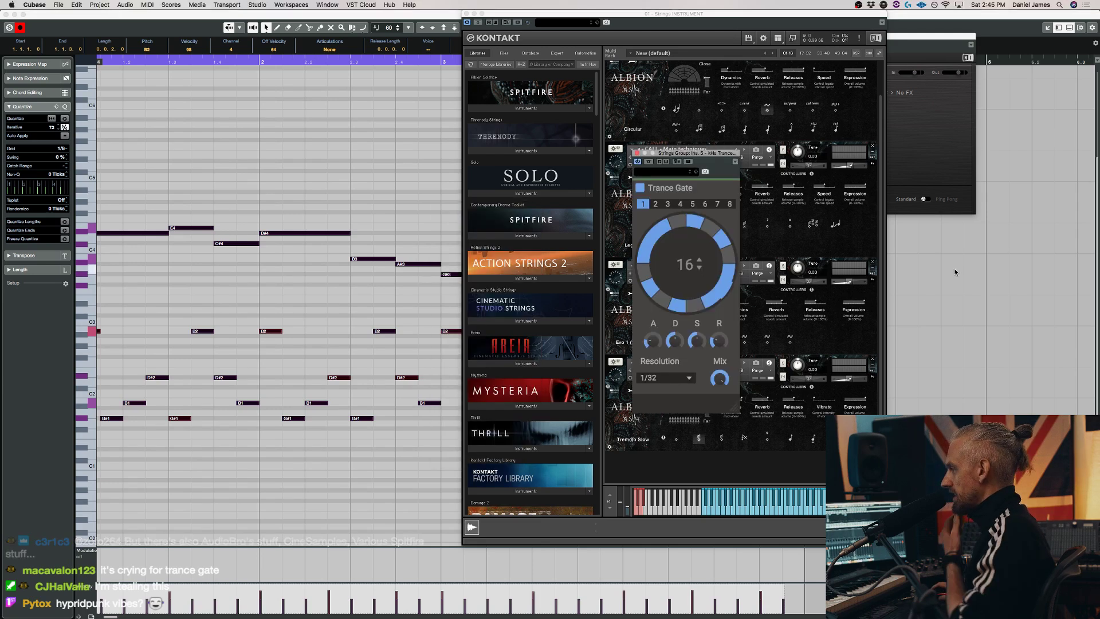
pyautogui.click(690, 173)
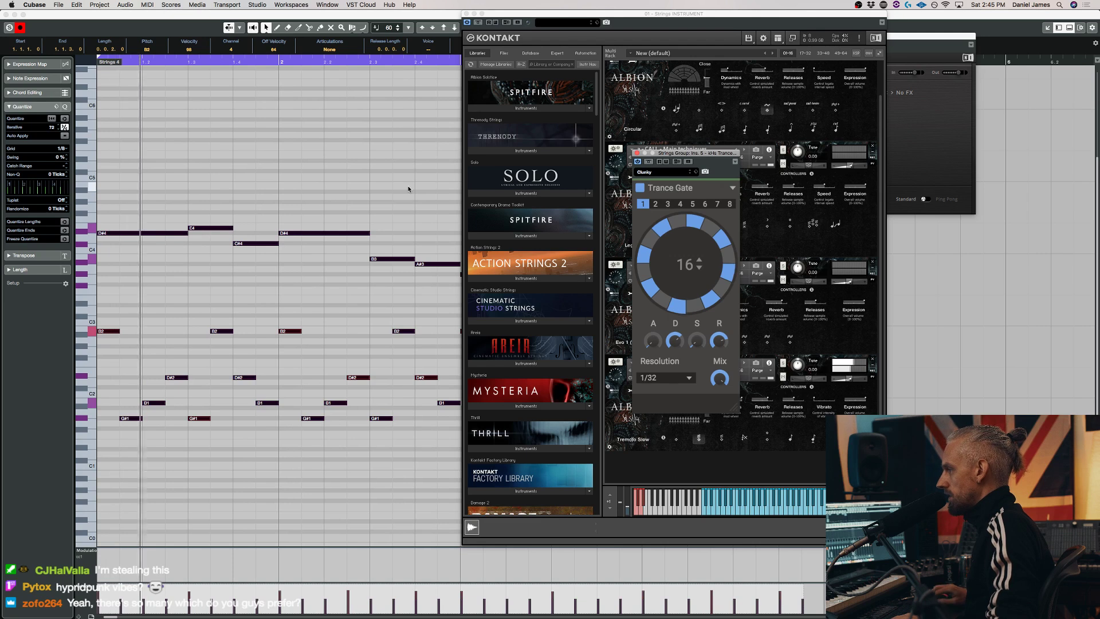
# Adjust the Trance Gate's dry/wet mix and decay time while the strings part plays
pyautogui.moveTo(720, 378)
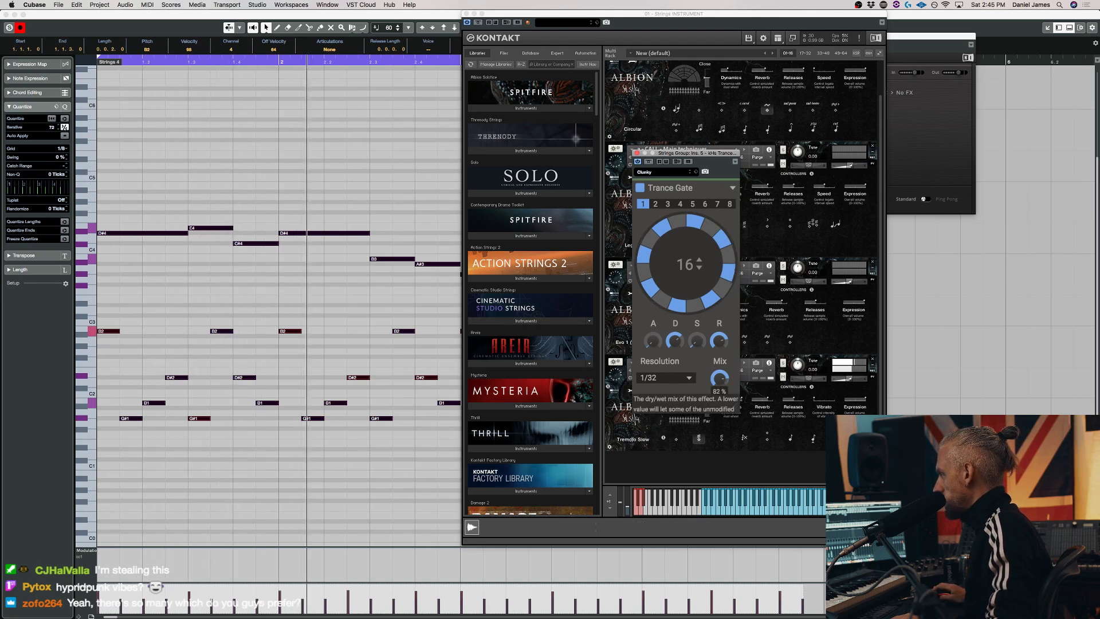
pyautogui.moveTo(720, 378); pyautogui.dragTo(720, 382)
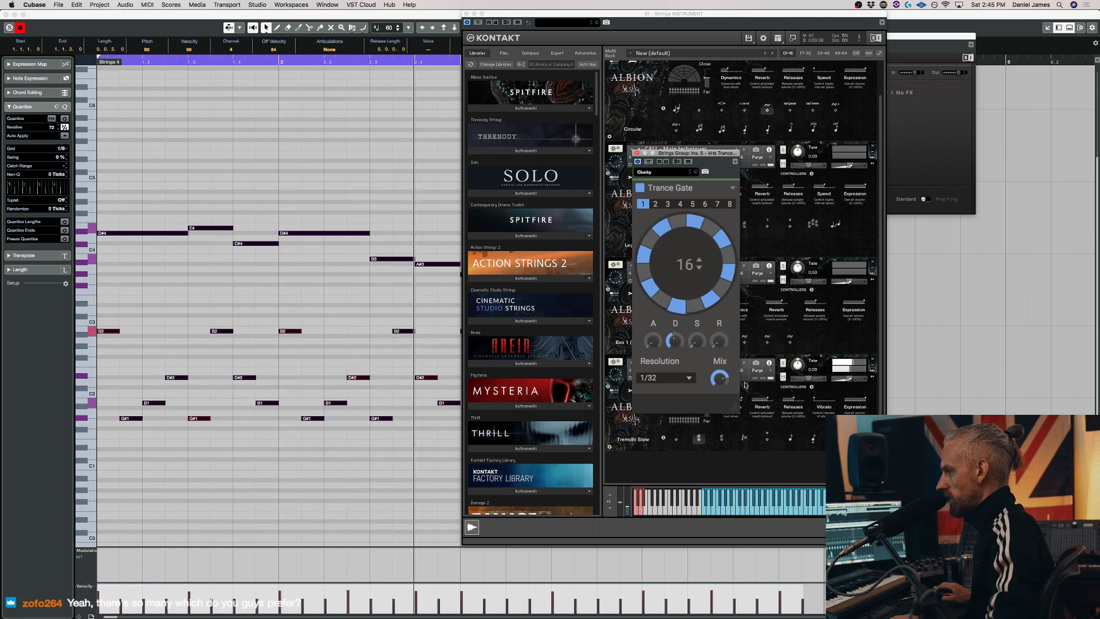
pyautogui.moveTo(720, 379)
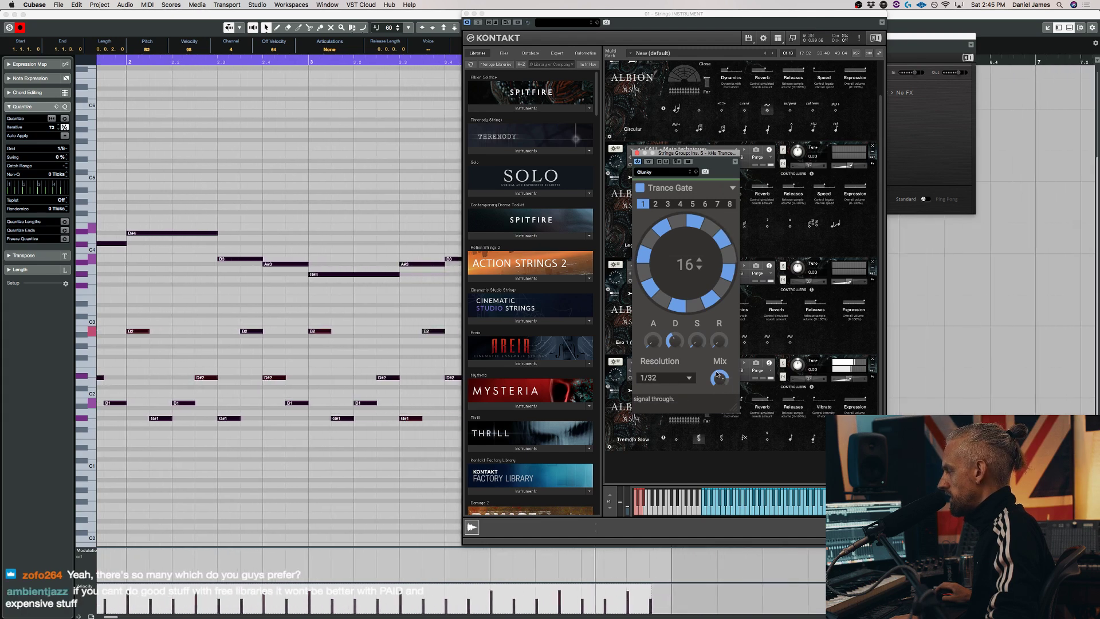
pyautogui.moveTo(678, 342)
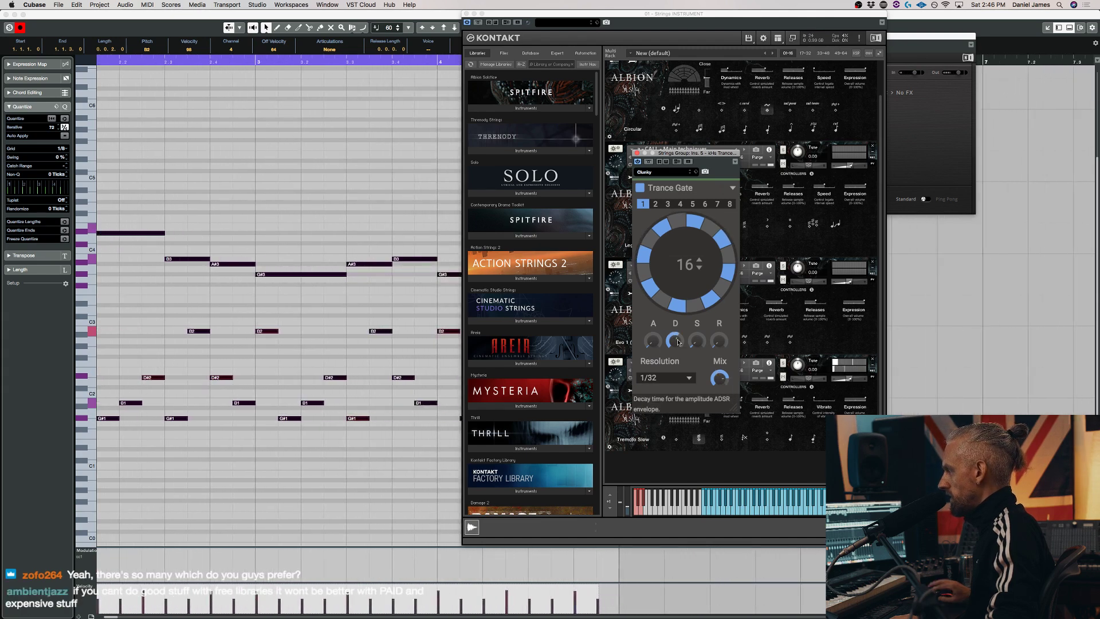
pyautogui.click(678, 342)
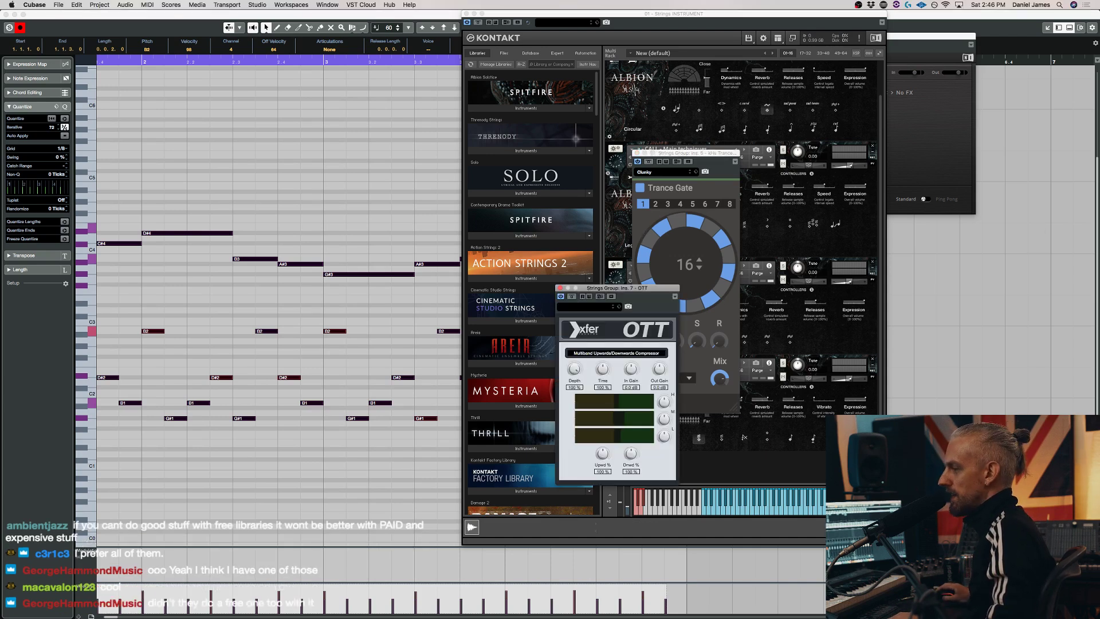
# Raise OTT's upward compression to 200 % and set the Trance Gate's mix to about 89 %
pyautogui.moveTo(602, 454); pyautogui.dragTo(628, 443)
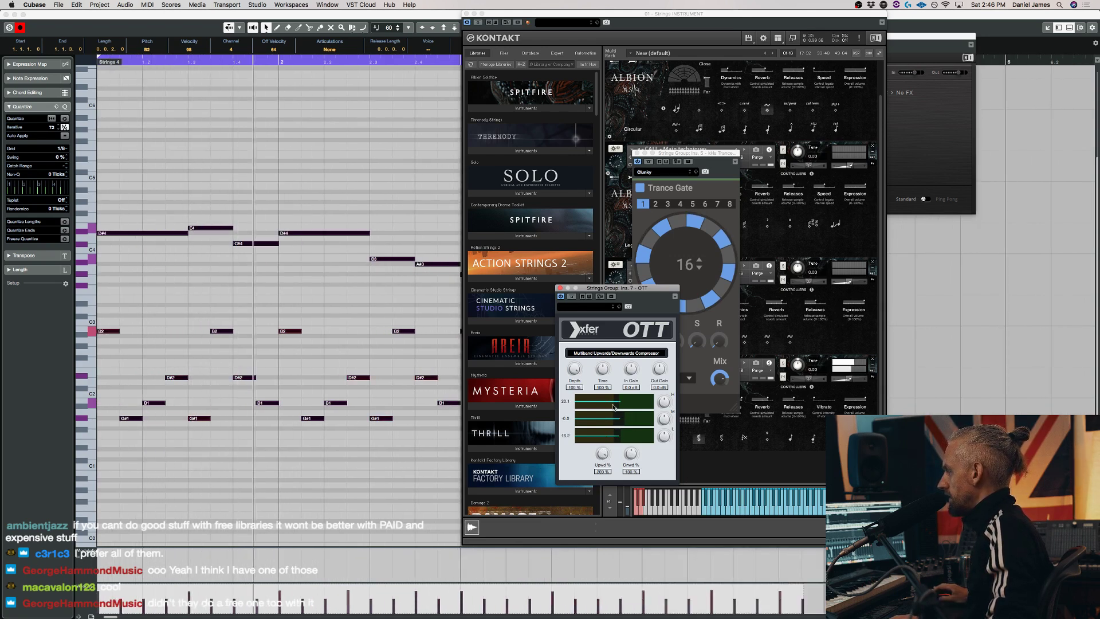
pyautogui.click(719, 378)
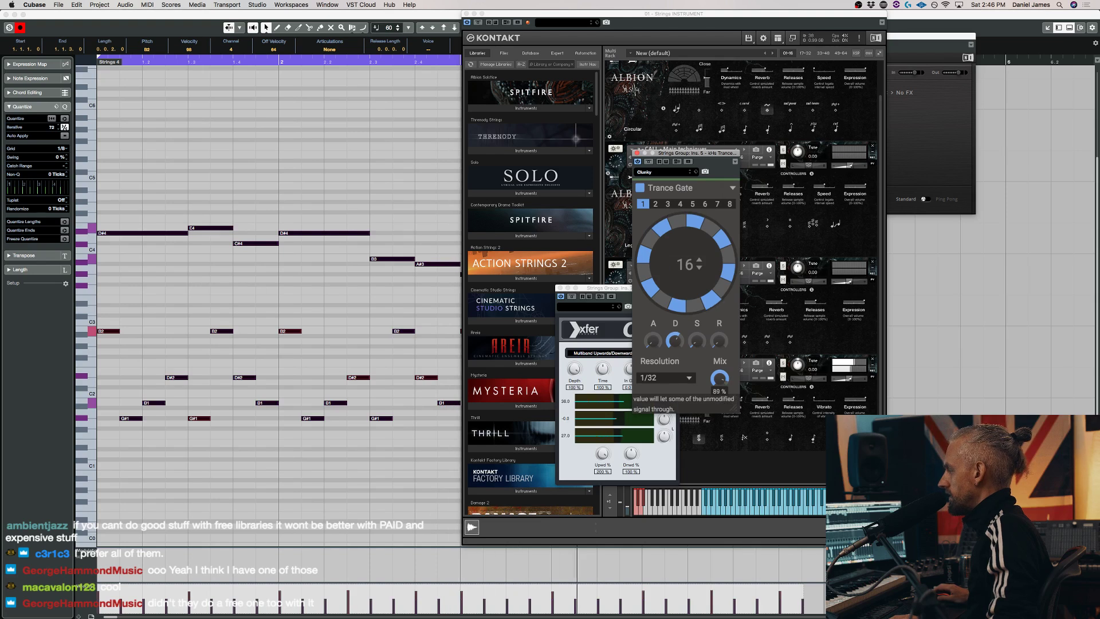
pyautogui.click(578, 410)
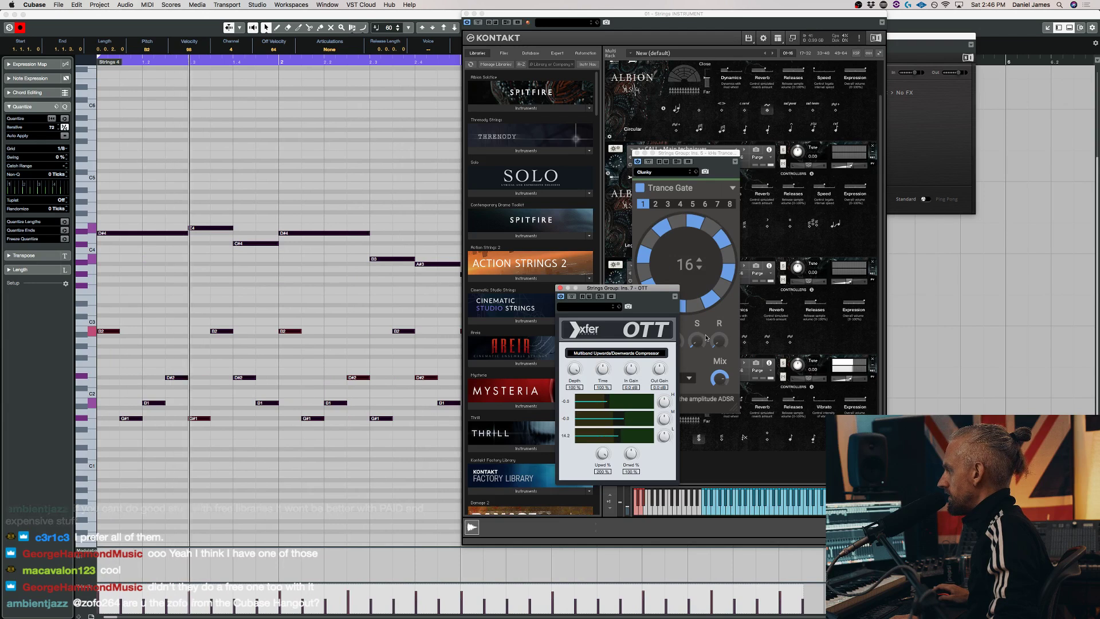
# Lower the Trance Gate's dry/wet mix well below its previous level and close the plug-in window
pyautogui.moveTo(720, 379); pyautogui.dragTo(720, 373)
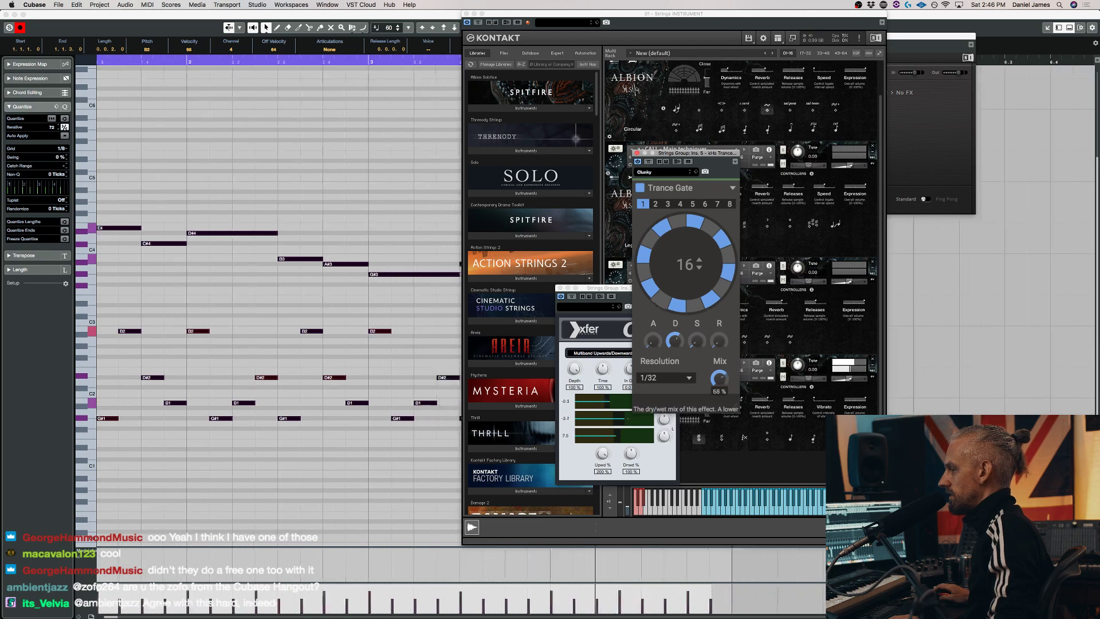
pyautogui.moveTo(725, 382); pyautogui.dragTo(725, 411)
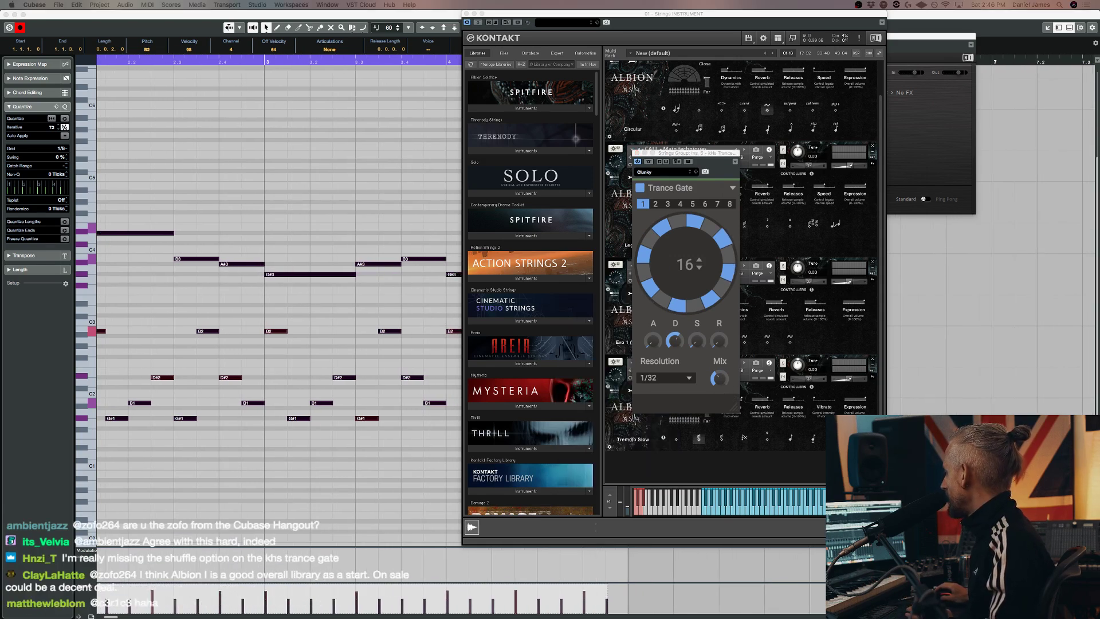
pyautogui.press('super+w')
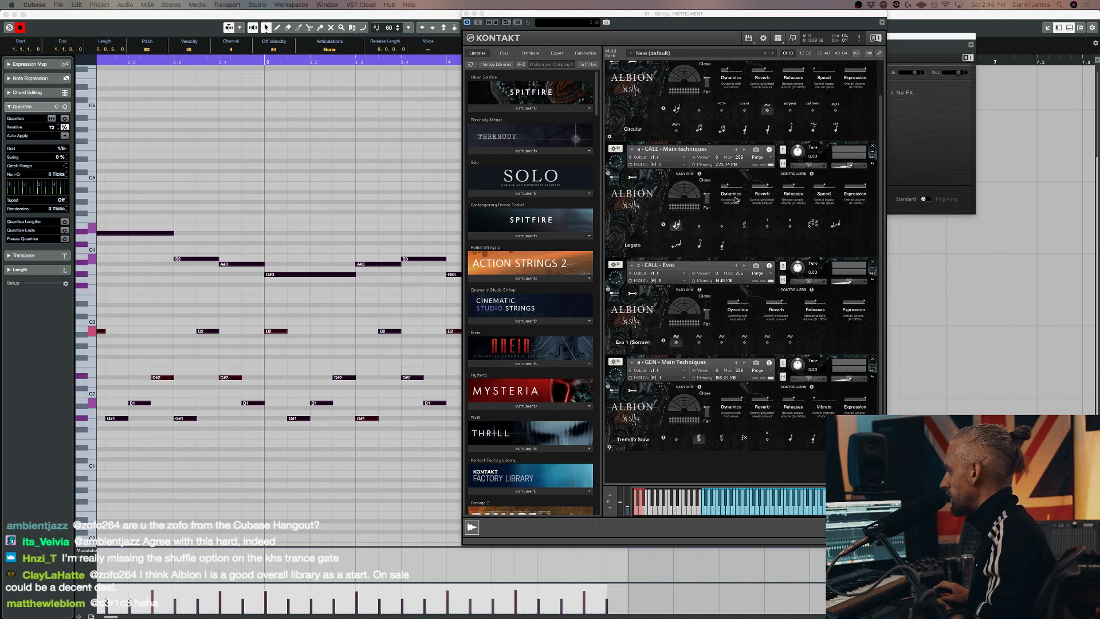
# Play the strings part and try the Tremolo Fast and Overdriven Bow articulations on the GEN Main Techniques patch
pyautogui.click(294, 276)
pyautogui.click(245, 306)
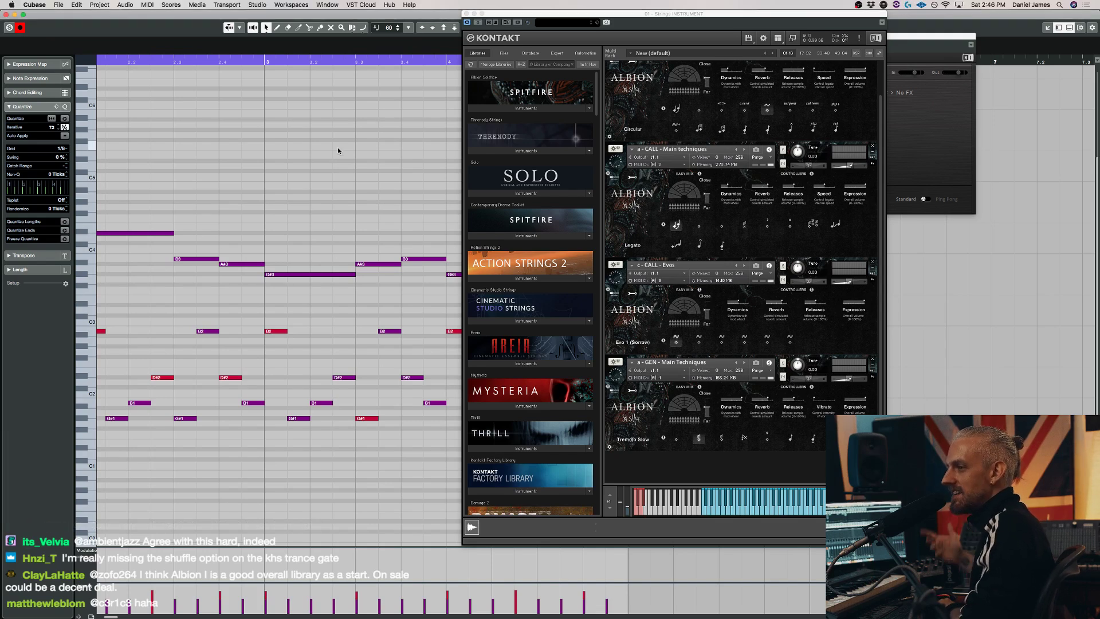
pyautogui.press('space')
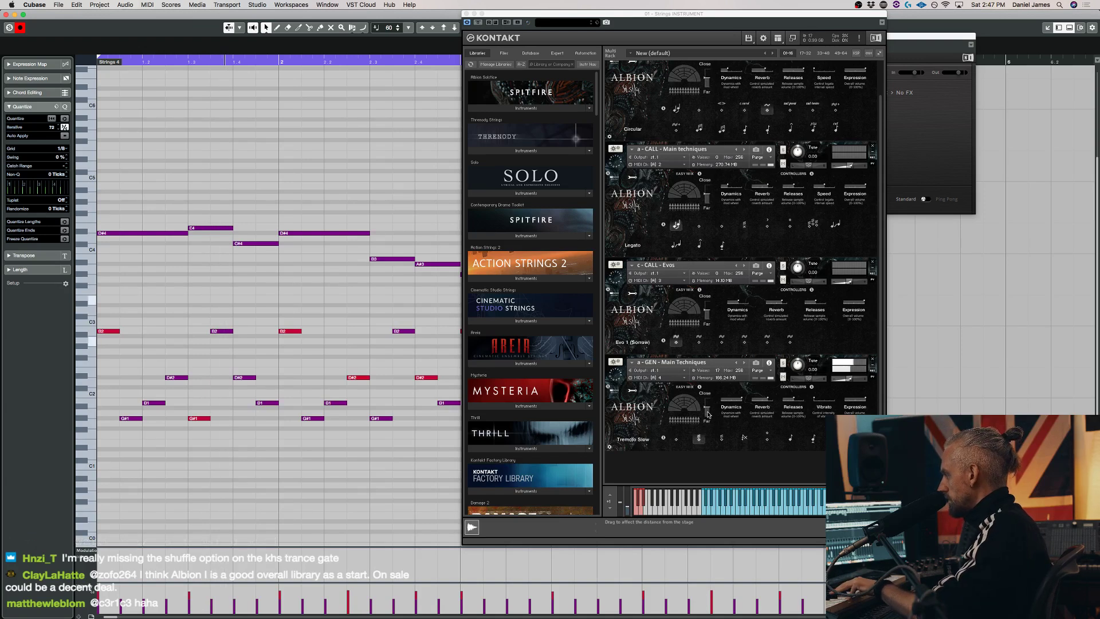
pyautogui.click(722, 440)
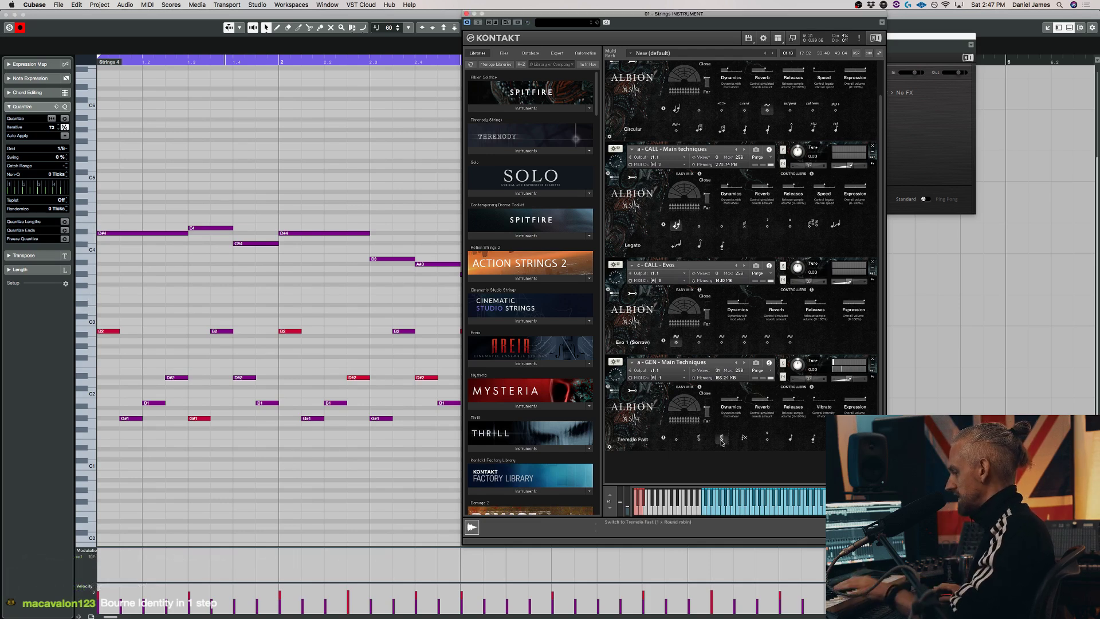
pyautogui.click(745, 438)
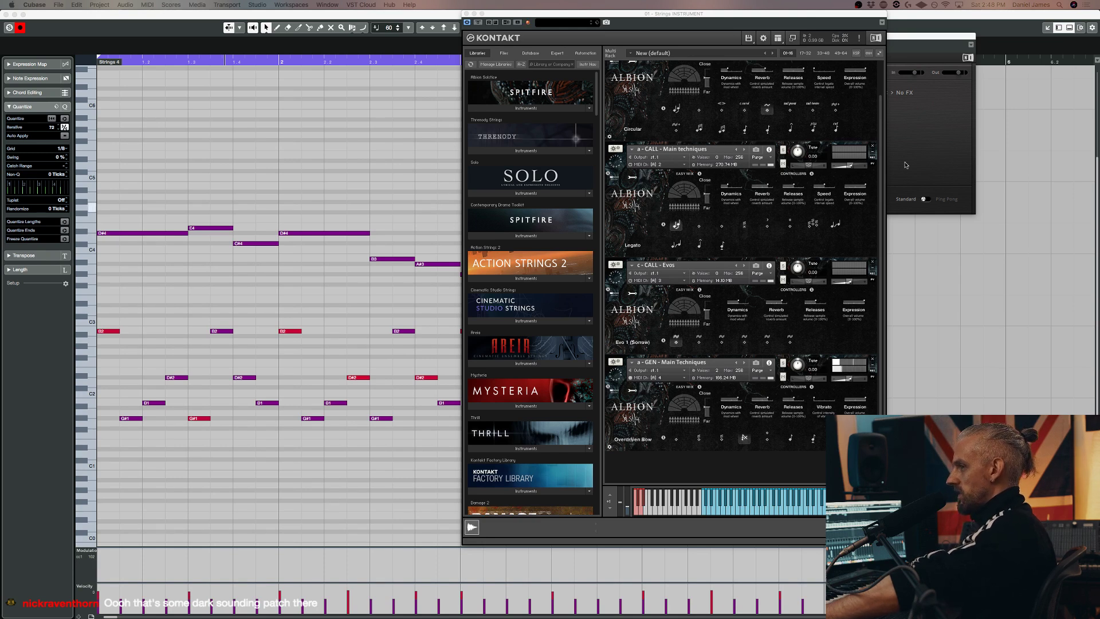
# Switch the GEN Main Techniques patch to the Harmonics articulation and close the note editor
pyautogui.press('super+Tab')
pyautogui.press('super+Tab')
pyautogui.click(800, 437)
pyautogui.click(767, 439)
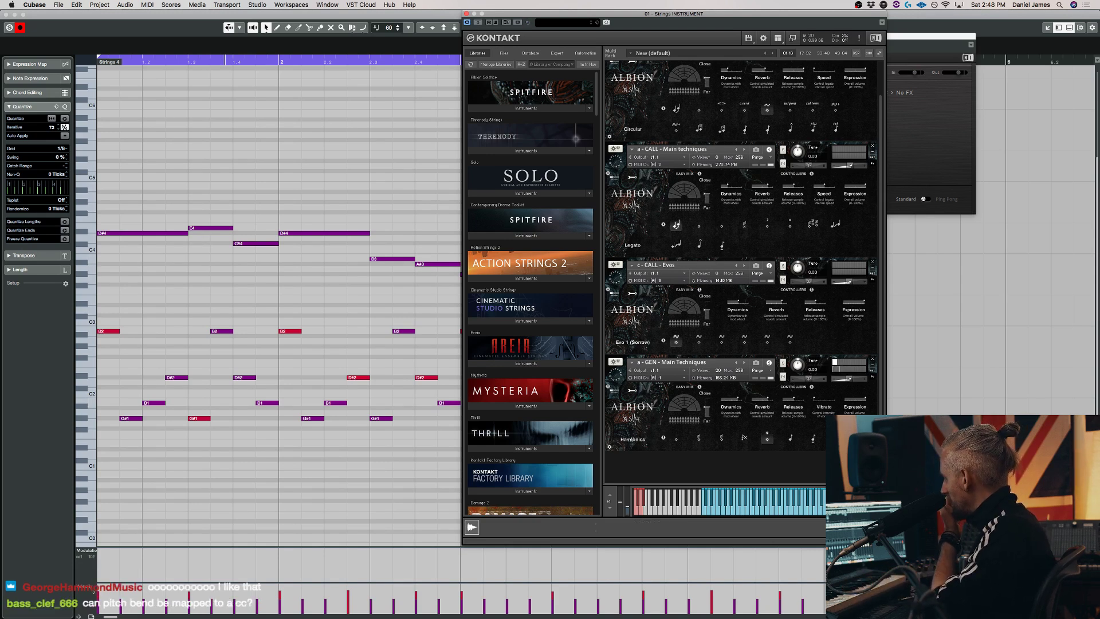
pyautogui.press('Return')
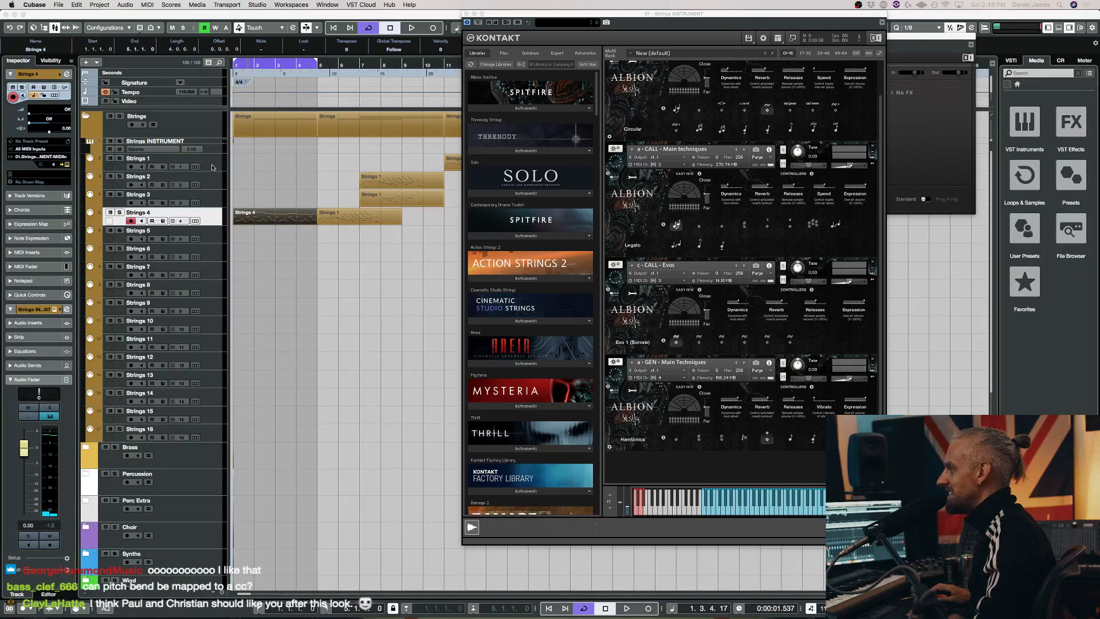
# Audition the Albion patches on the Strings 1 and Strings 3 tracks
pyautogui.click(212, 167)
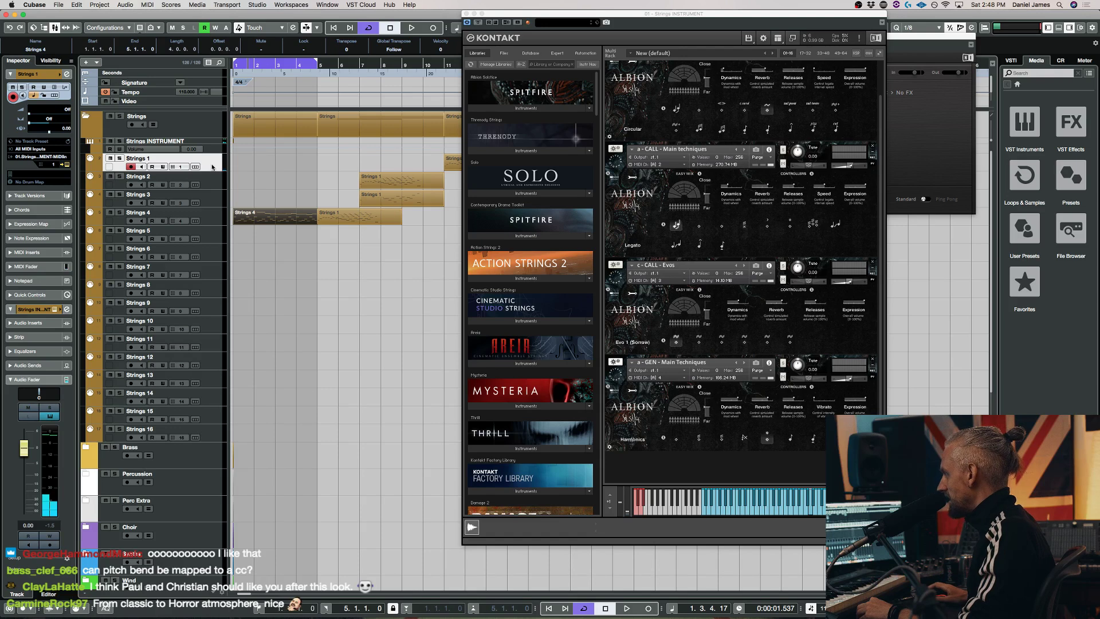
pyautogui.scroll(2, 723, 282)
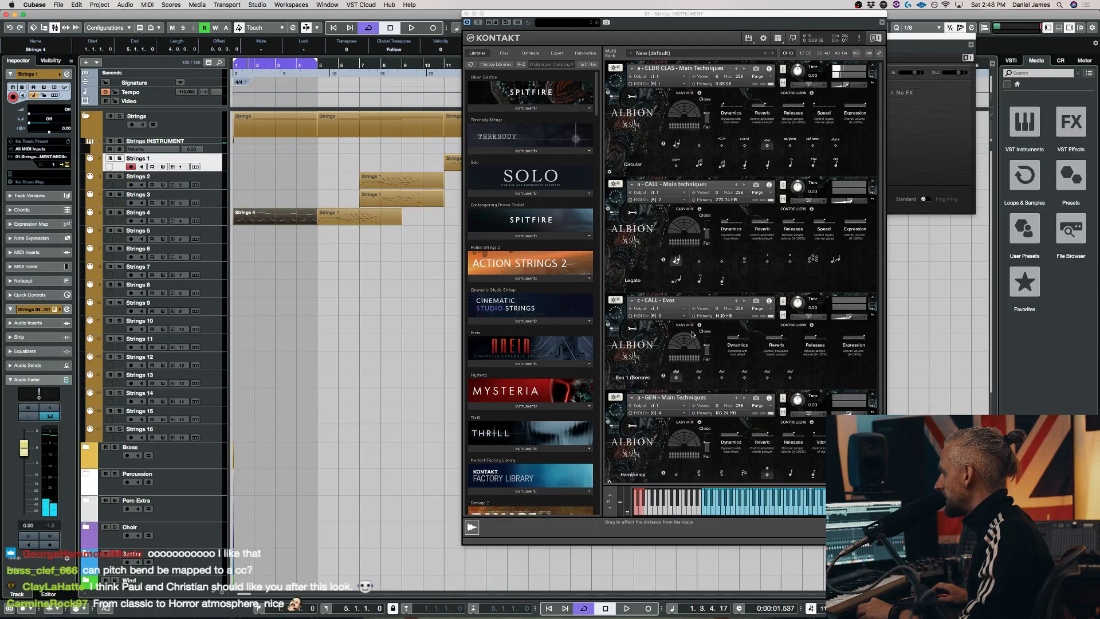
pyautogui.click(212, 204)
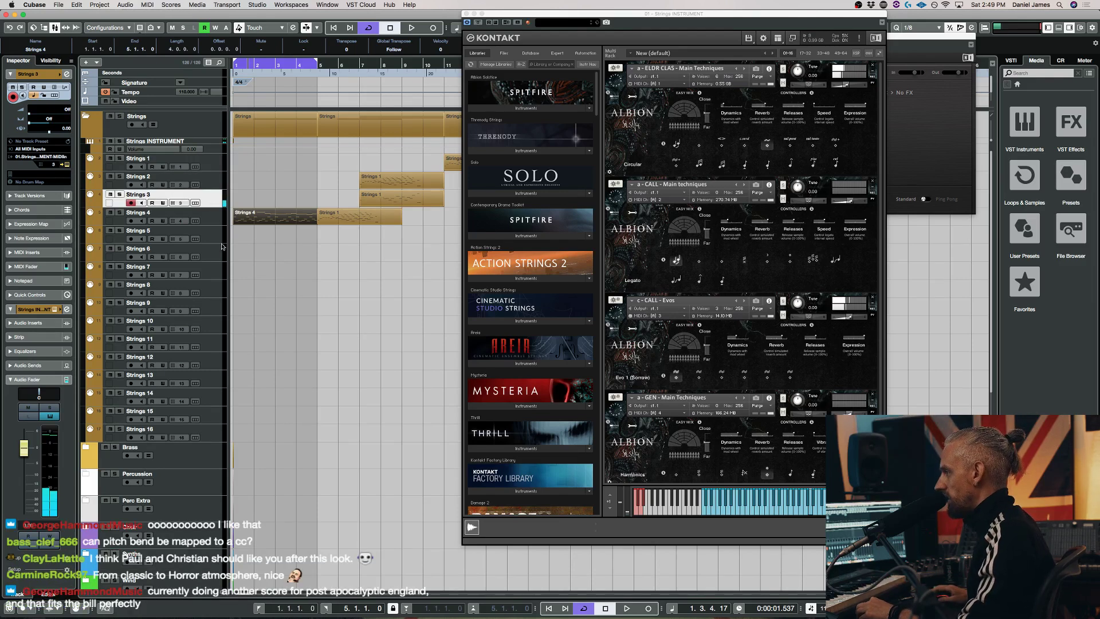
pyautogui.scroll(-10, 554, 358)
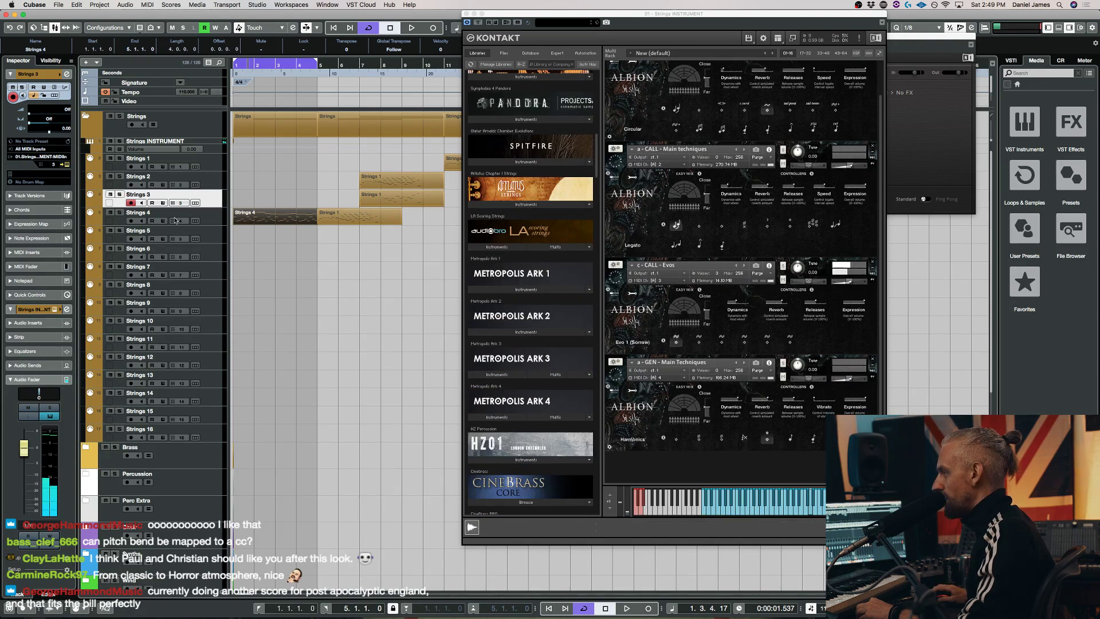
# On the Strings 4 track, try the Staccato and Spiccato (PM) articulations of the GEN Main Techniques patch
pyautogui.click(208, 222)
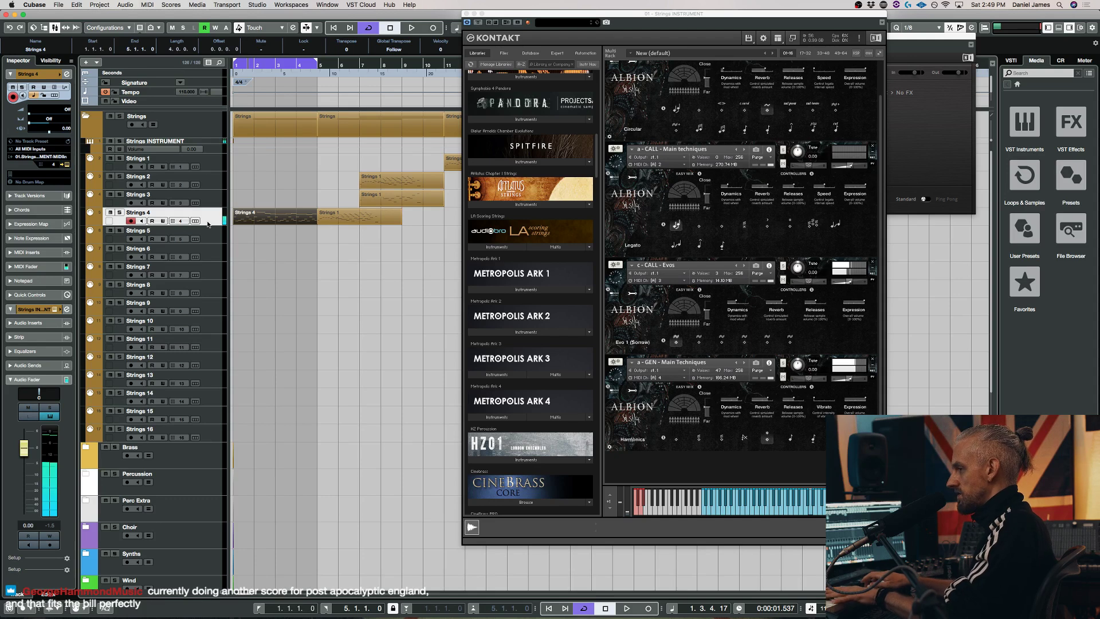
pyautogui.click(791, 439)
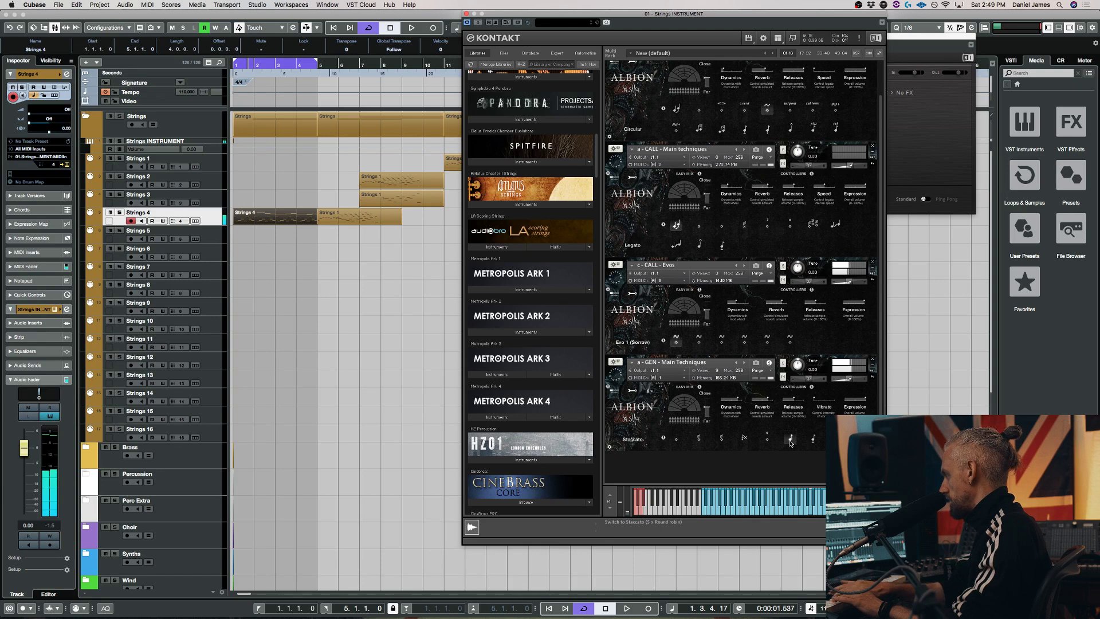
pyautogui.click(814, 439)
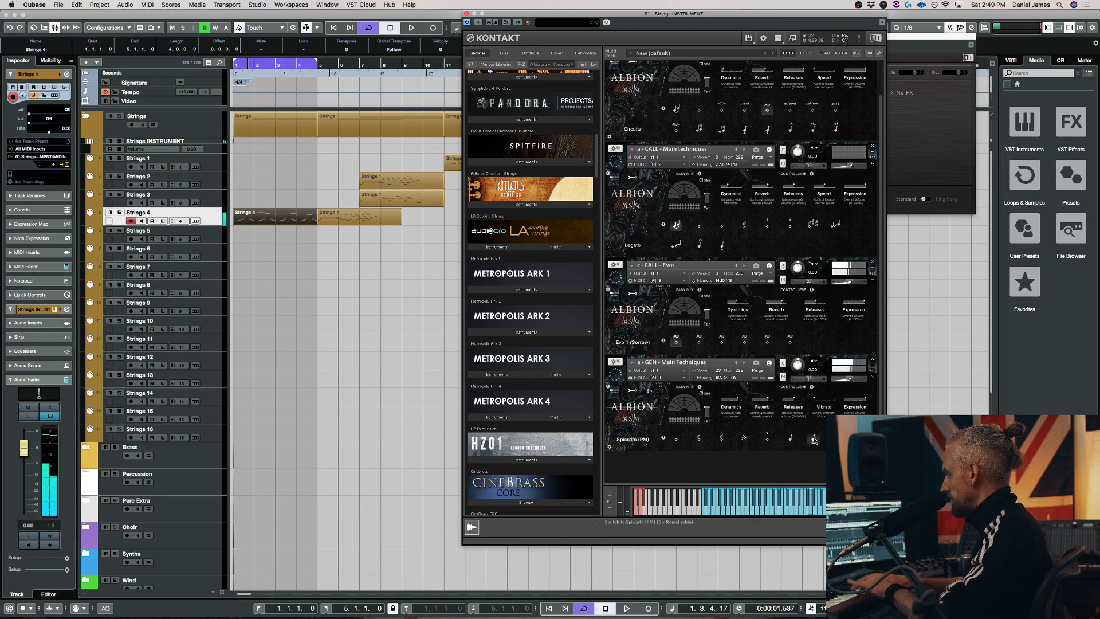
# Audition the other string patches by stepping through the Strings 1, 3 and 2 tracks and returning to Strings 4
pyautogui.click(208, 163)
pyautogui.click(208, 190)
pyautogui.click(211, 181)
pyautogui.click(221, 218)
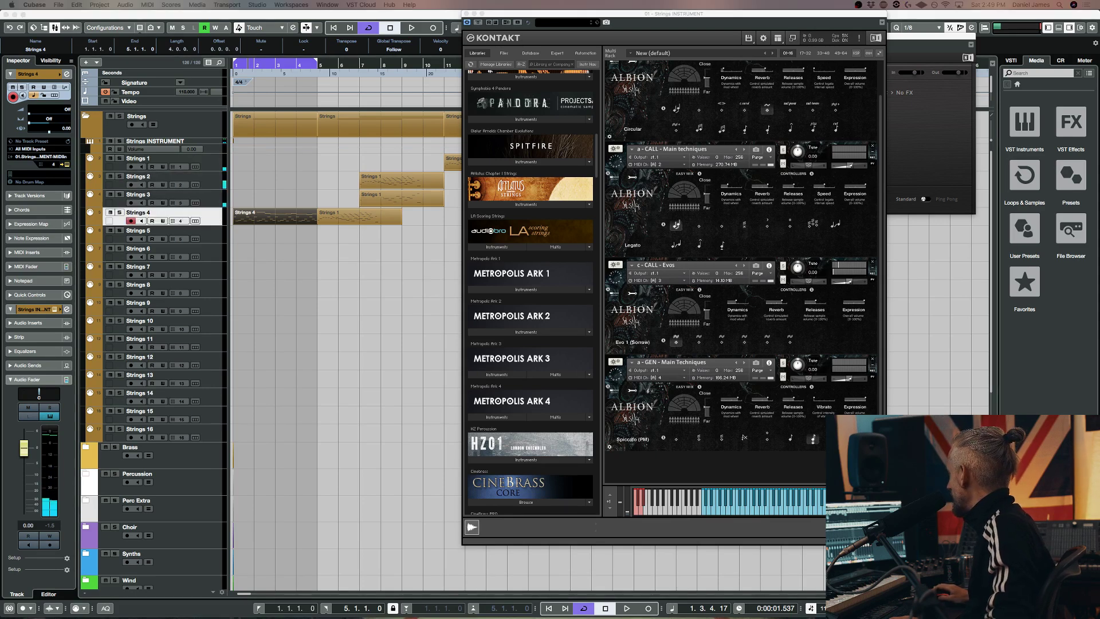
# Move the Strings 4 clip to bar 10, place the Strings 1 clip at bar 1 on the same track, and play it
pyautogui.moveTo(266, 217); pyautogui.dragTo(457, 218)
pyautogui.moveTo(370, 217); pyautogui.dragTo(286, 216)
pyautogui.press('space')
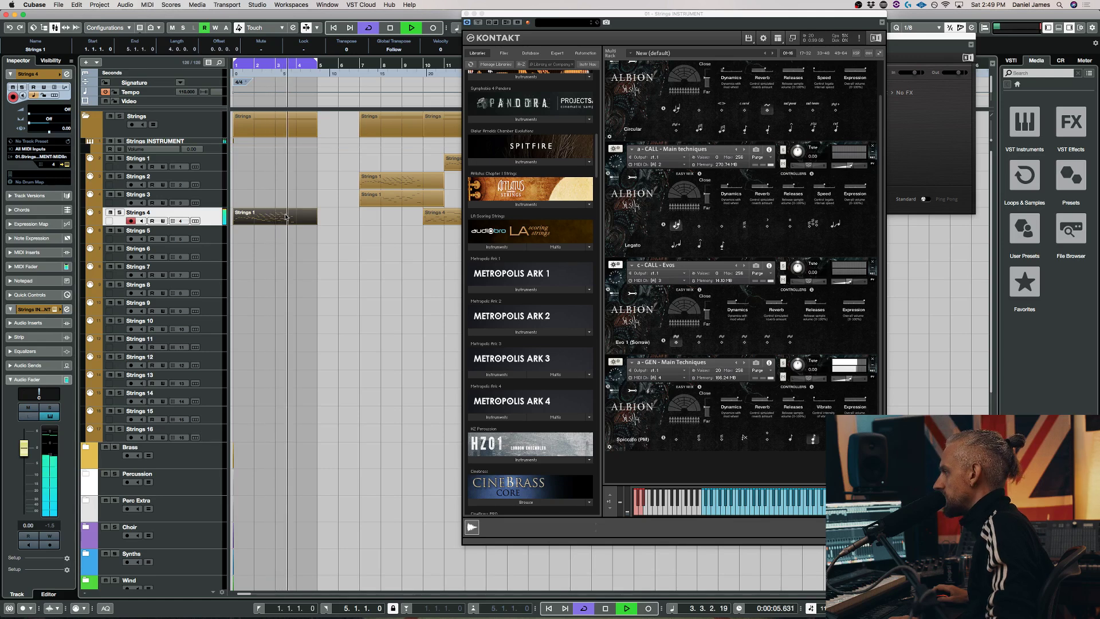
# Review the moved clip's notes in the editor, switch the GEN Main Techniques patch to Wave, and close the editor
pyautogui.doubleClick(285, 216)
pyautogui.press('space')
pyautogui.click(852, 378)
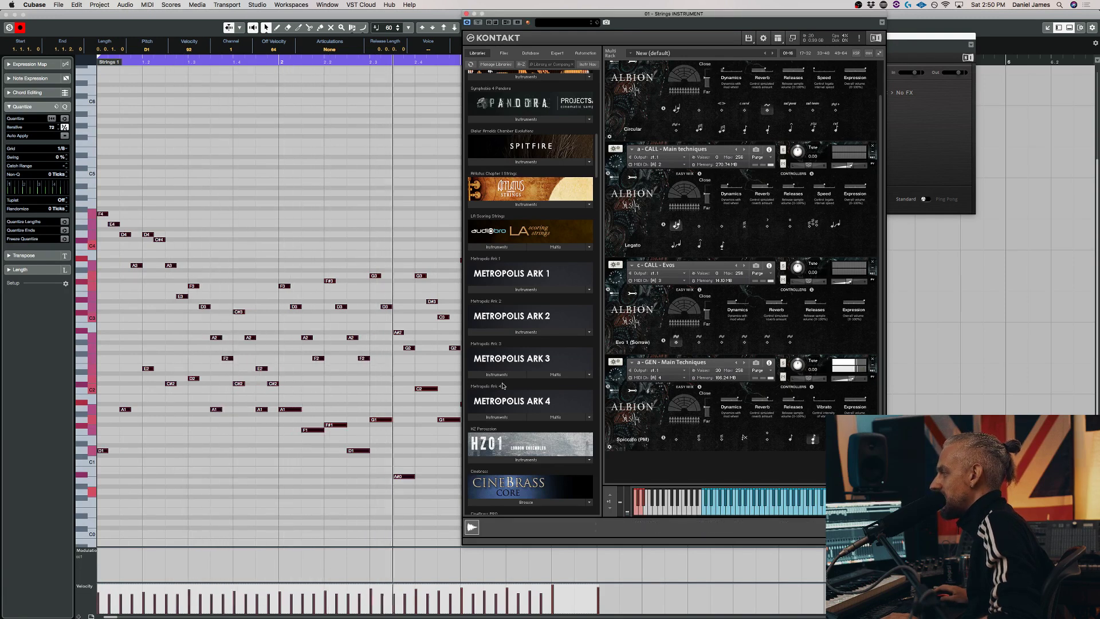
pyautogui.hscroll(3, 342, 396)
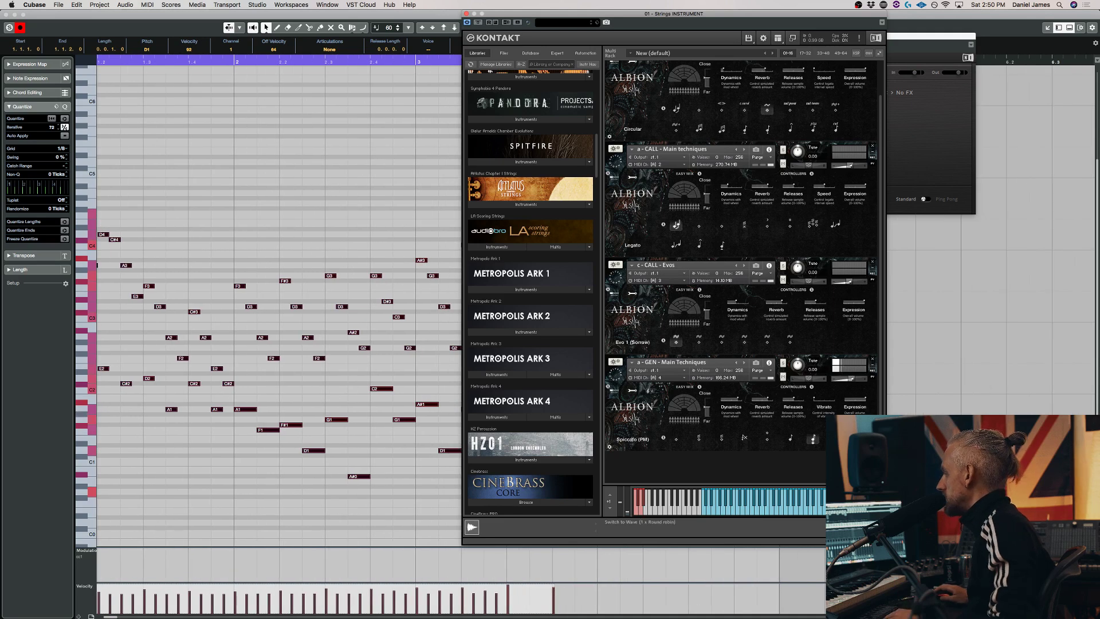
pyautogui.click(813, 440)
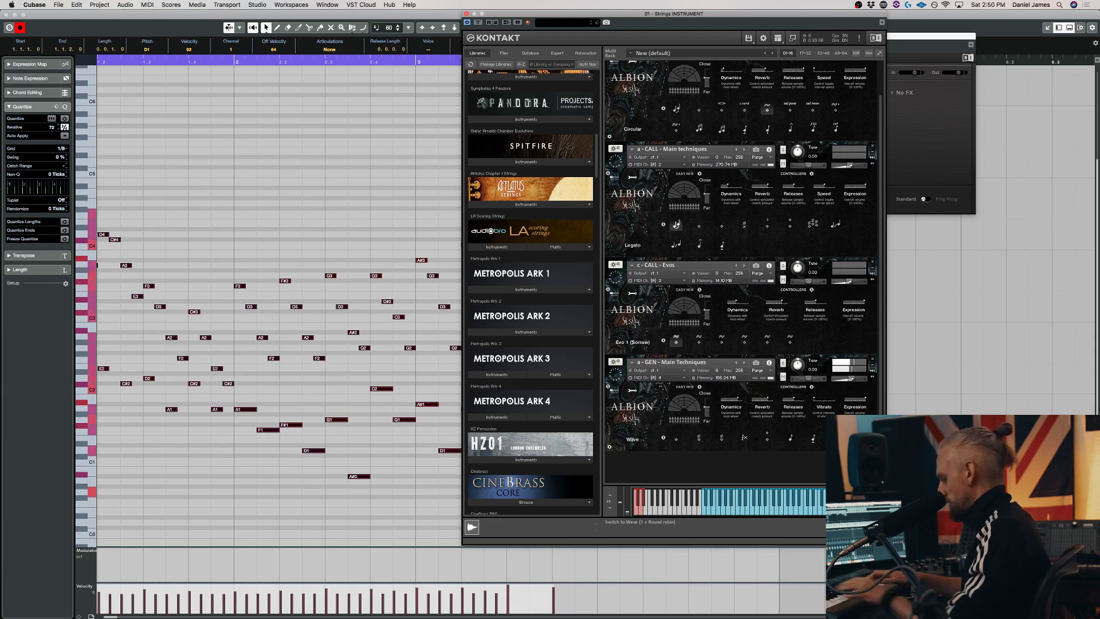
pyautogui.press('super+w')
# Compare the patches on the Strings 1, Strings 4 and Strings 2 tracks, ending on Strings 4
pyautogui.click(204, 162)
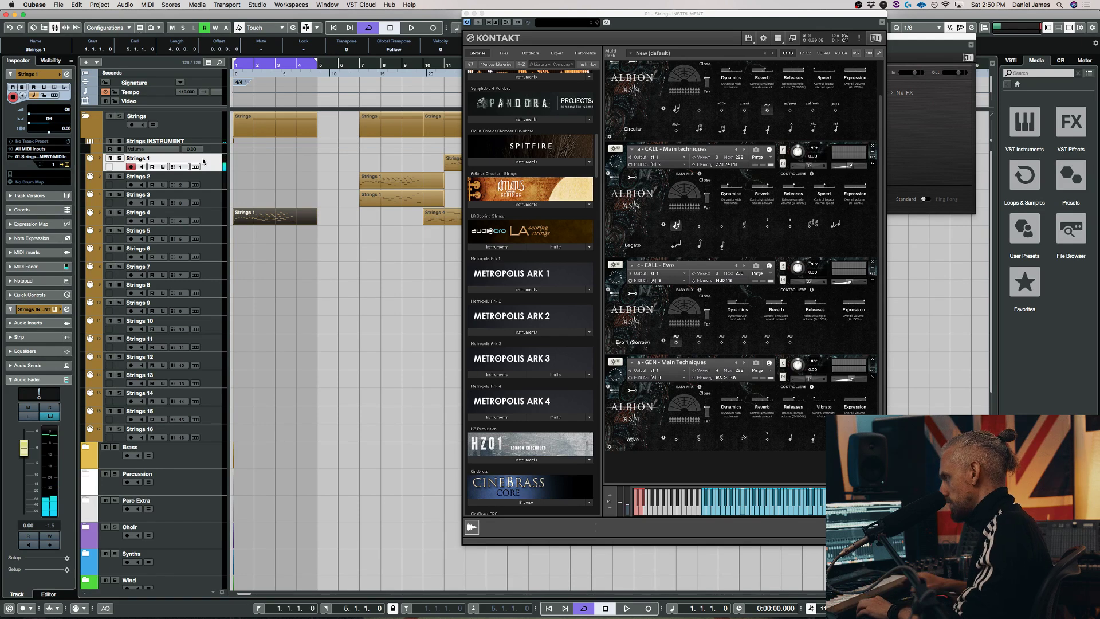
pyautogui.click(218, 217)
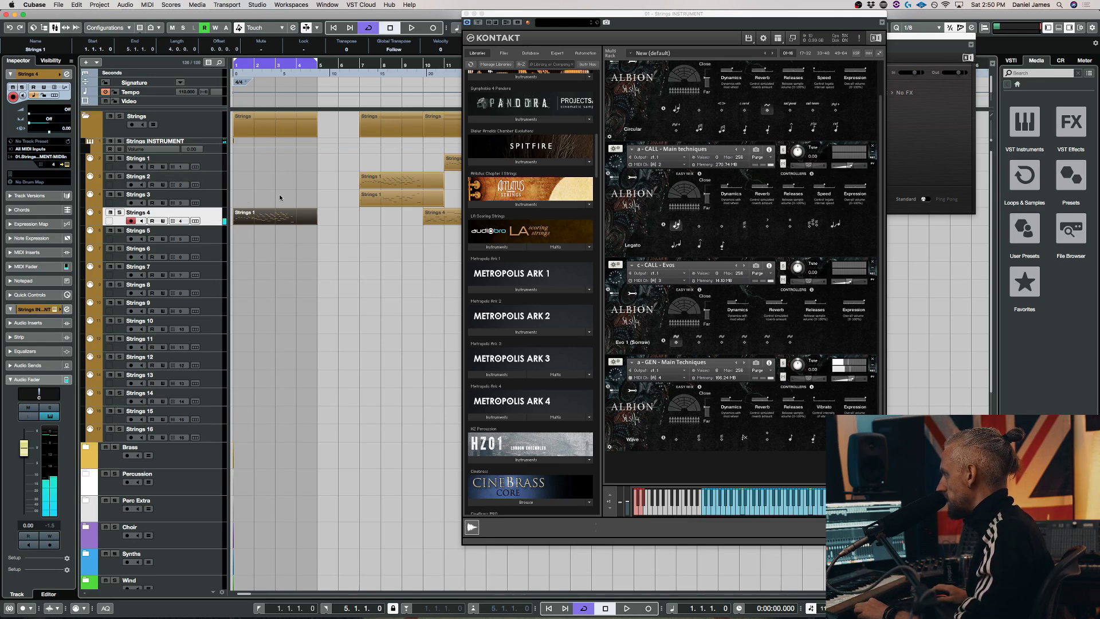
pyautogui.click(219, 182)
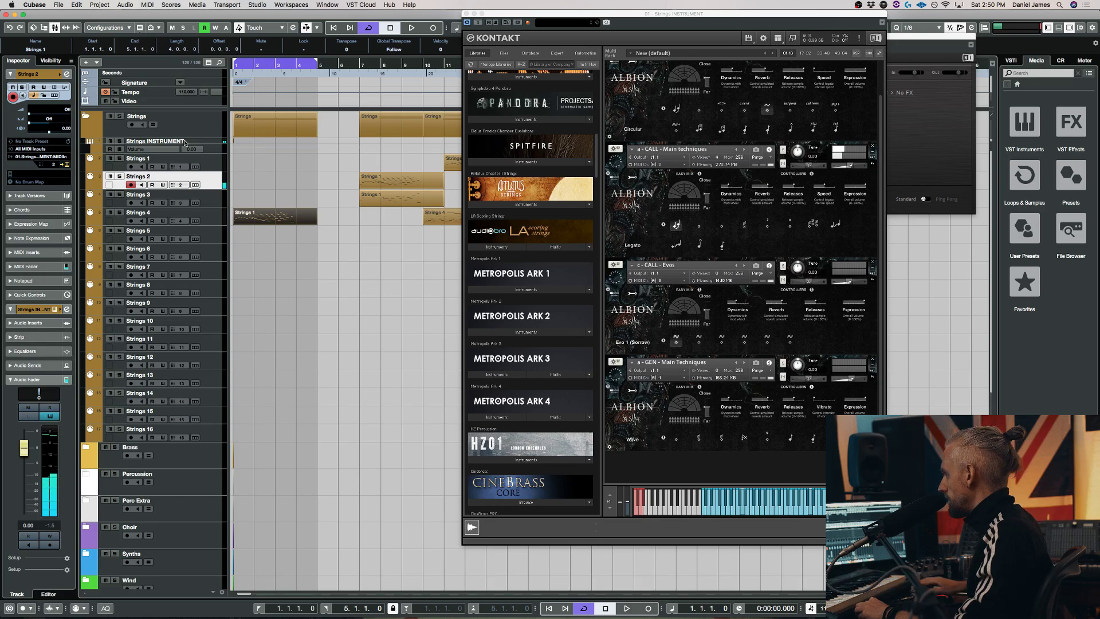
pyautogui.press('Down')
pyautogui.press('Down')
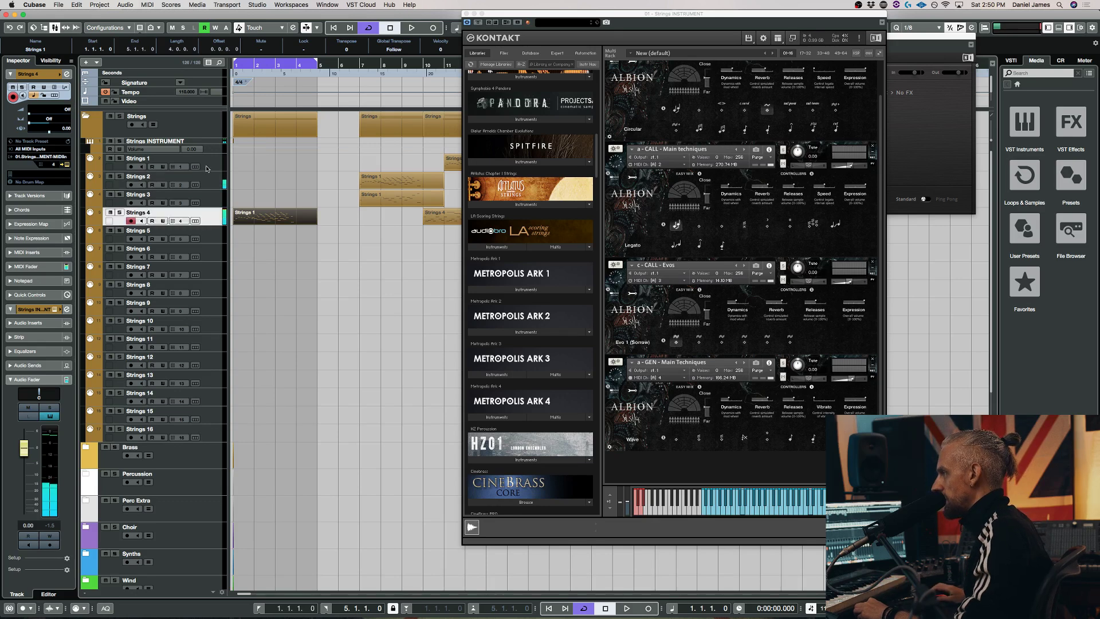
# Replace the GEN Main Techniques patch in the rack with b - GEN - Evos from the Generator Trio
pyautogui.click(205, 165)
pyautogui.scroll(10, 550, 153)
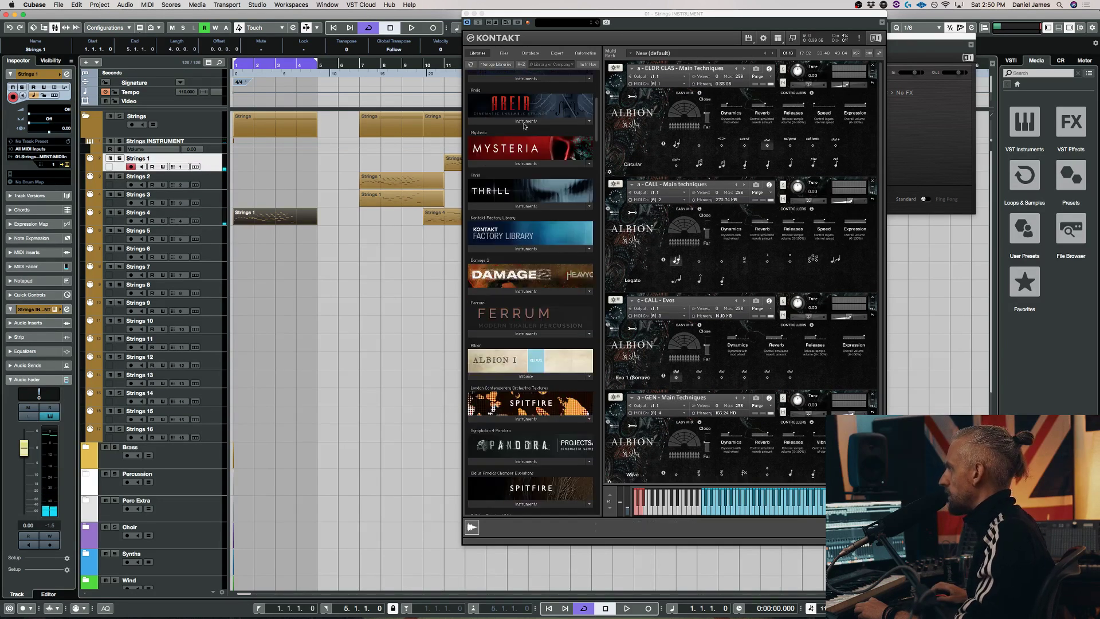
pyautogui.click(515, 108)
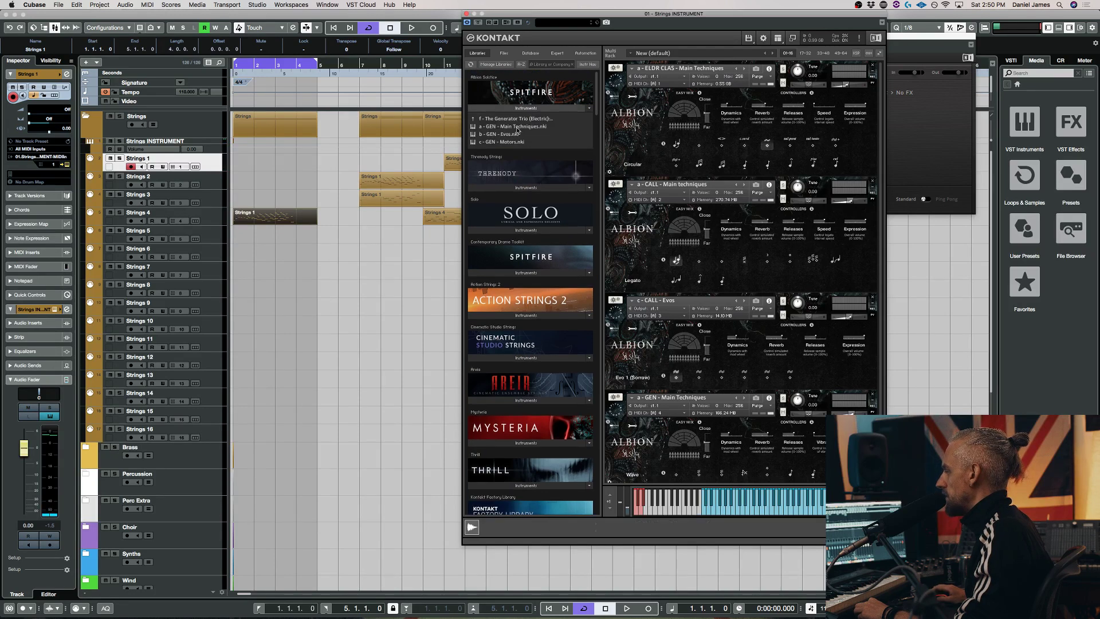
pyautogui.moveTo(519, 134); pyautogui.dragTo(757, 438)
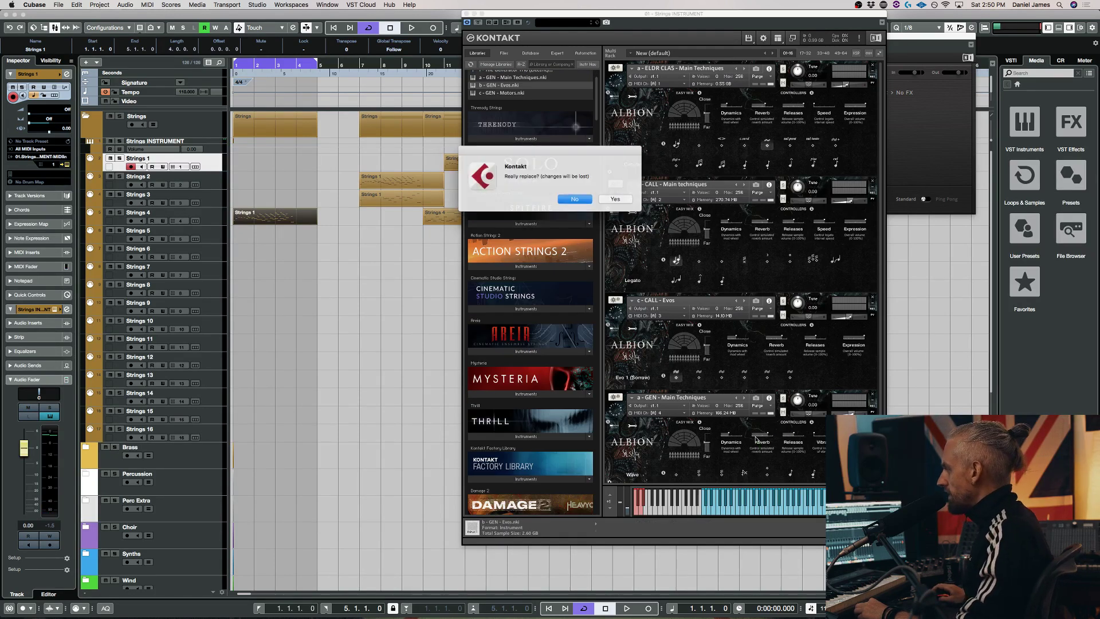
pyautogui.click(617, 199)
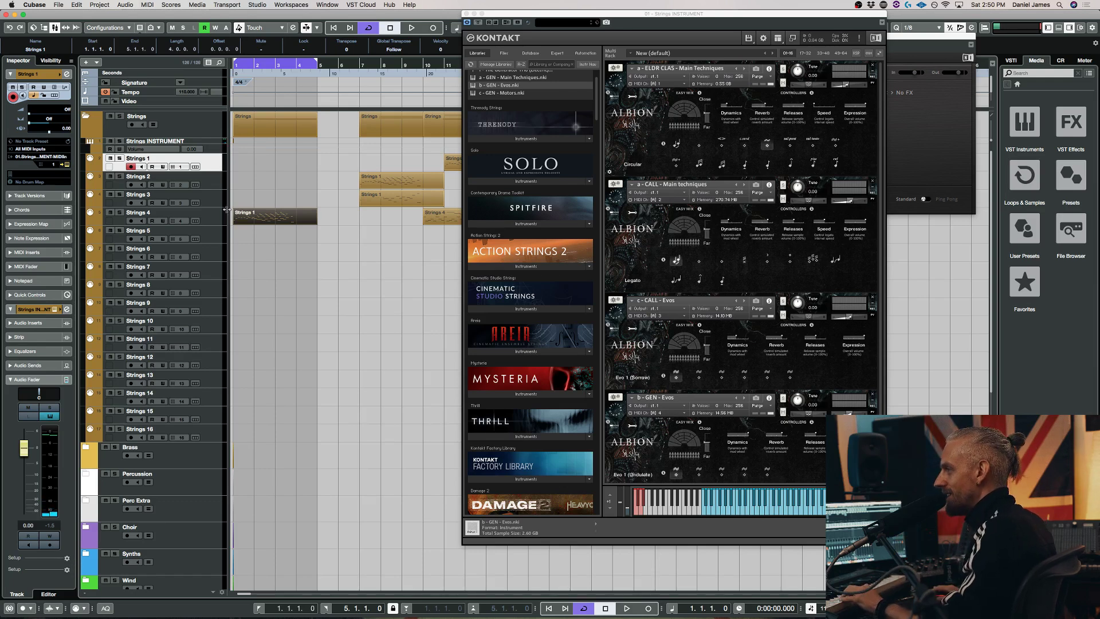
# Audition the GEN Evos patch on Strings 4, switching its articulation to Evo 2 and on to Evo 4
pyautogui.click(207, 219)
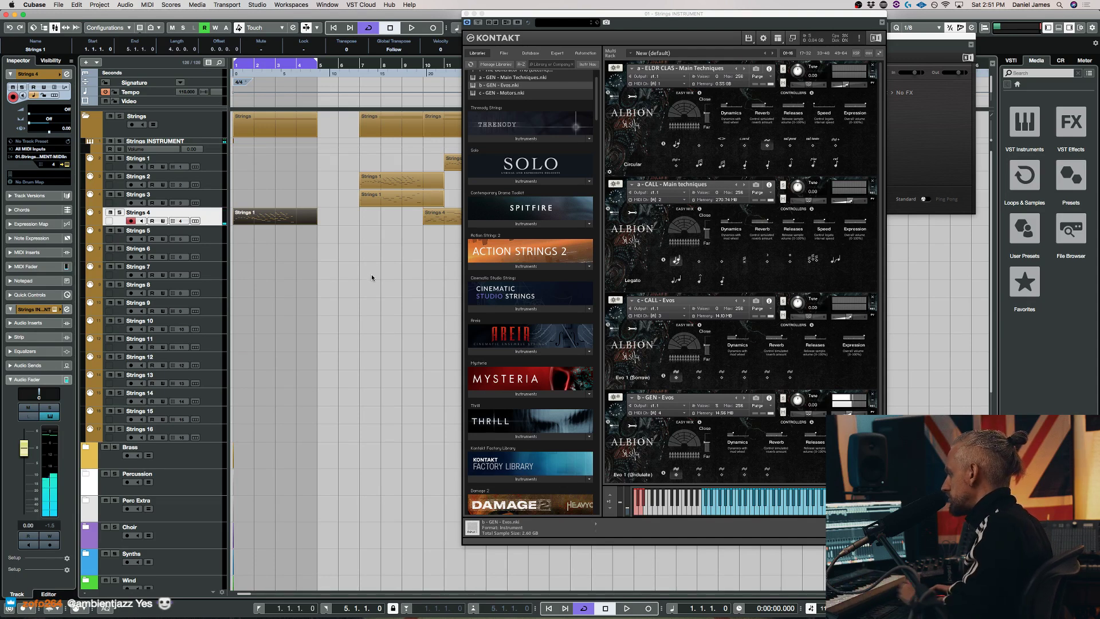
pyautogui.click(699, 474)
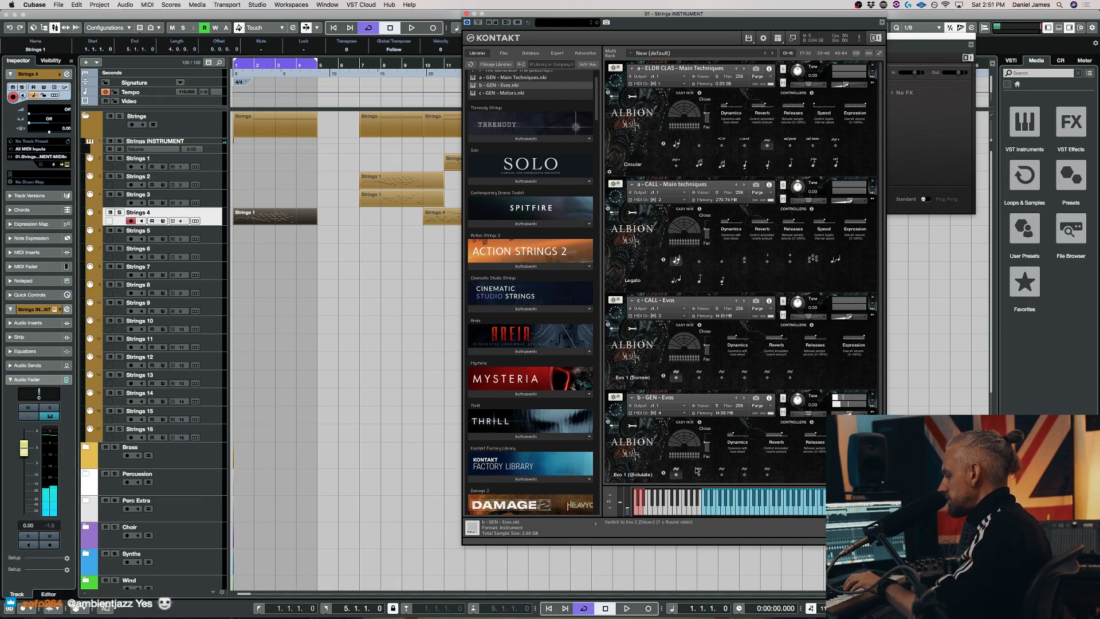
pyautogui.click(699, 471)
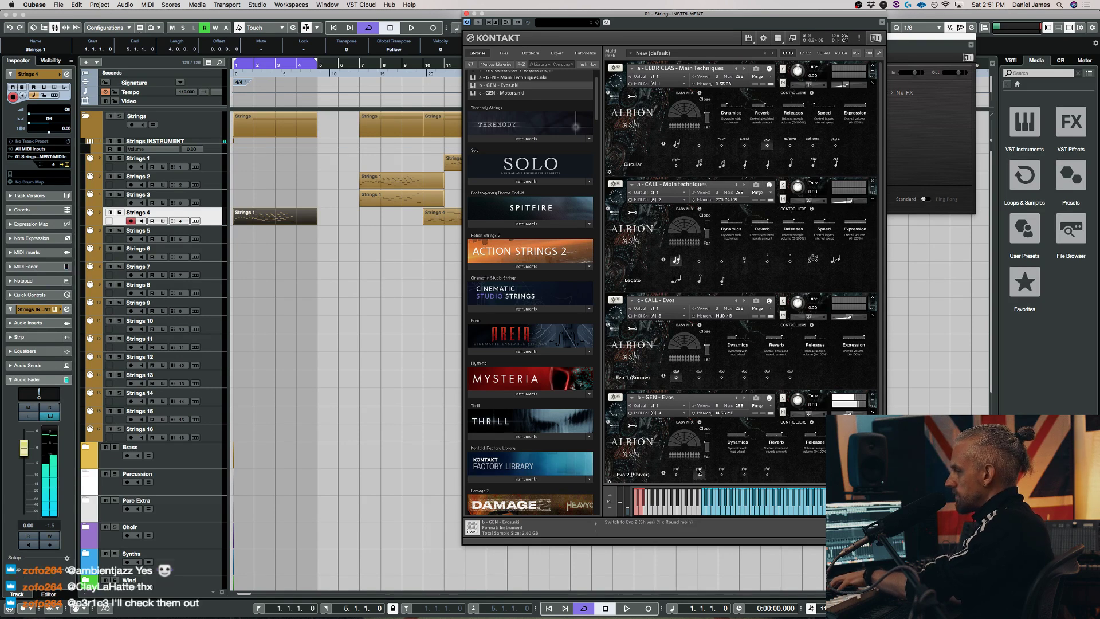
pyautogui.click(745, 471)
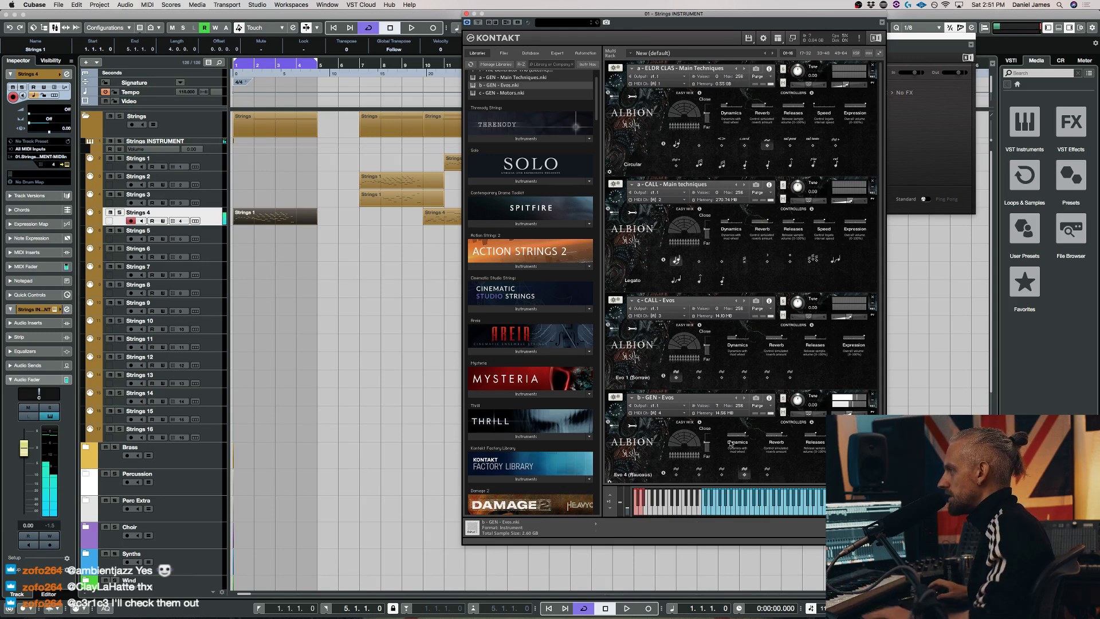
# Layer Strings 1 with Strings 4 to audition Evo 5 of the GEN Evos patch, ending on Strings 4 alone
pyautogui.click(213, 170)
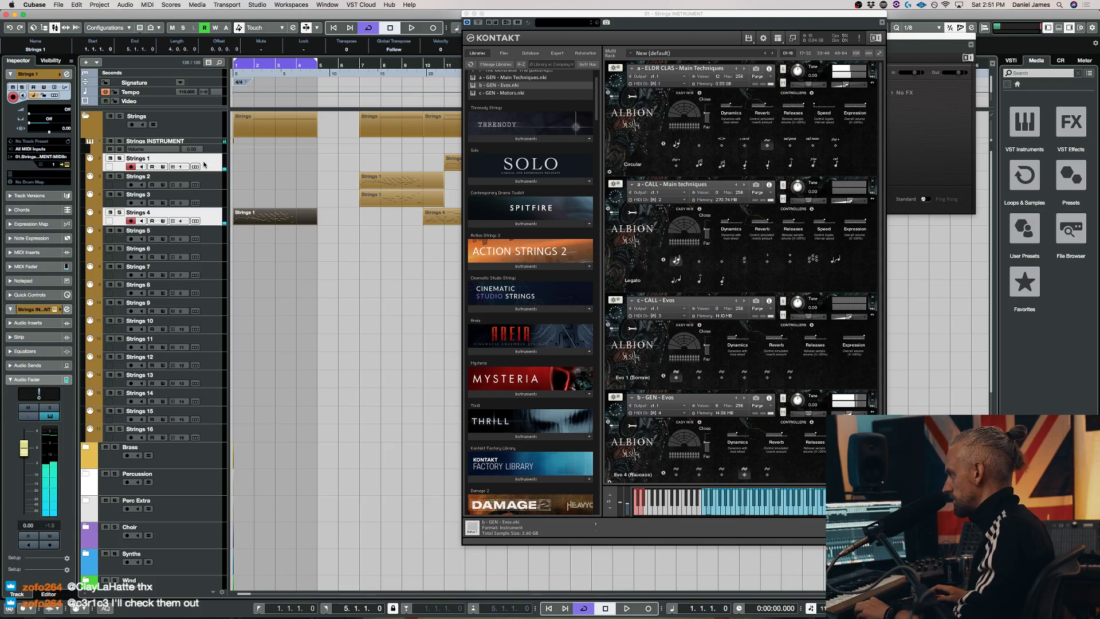
pyautogui.click(768, 474)
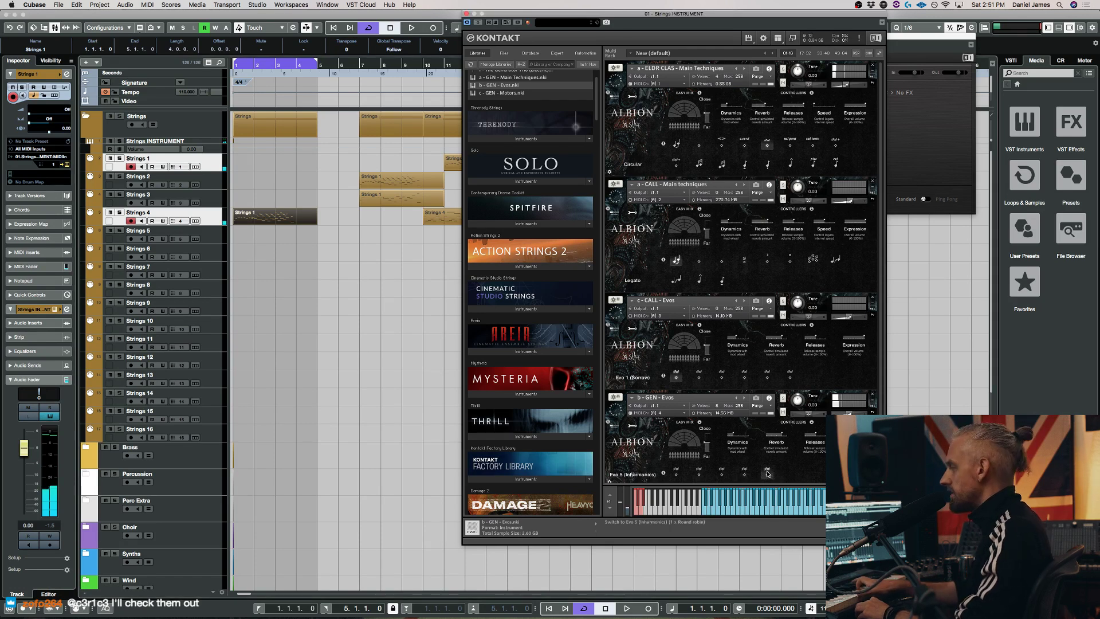
pyautogui.click(187, 239)
pyautogui.click(207, 222)
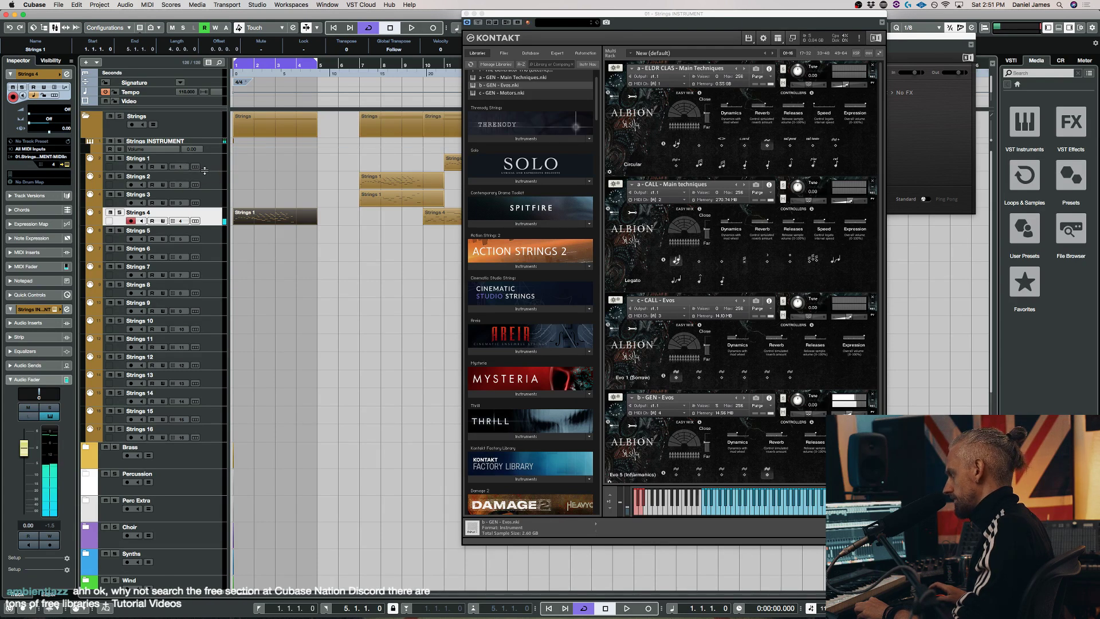
# Replace the GEN Evos patch with c - GEN - Motors and try Motor Triplet (90), Motor Bends (90) and Motor Bends (110)
pyautogui.doubleClick(503, 94)
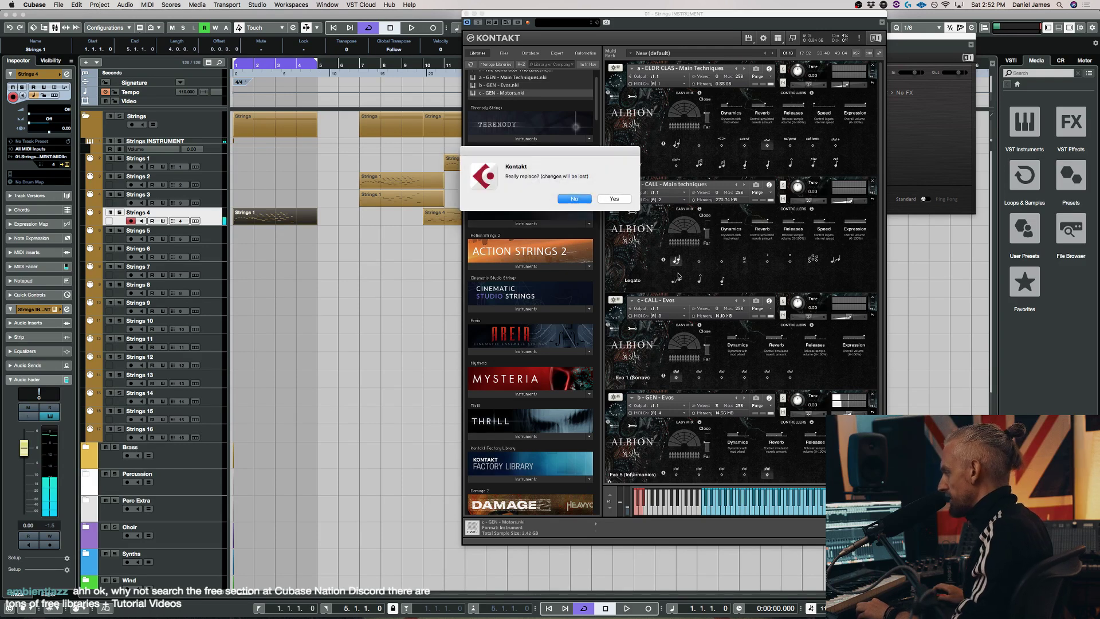
pyautogui.click(606, 200)
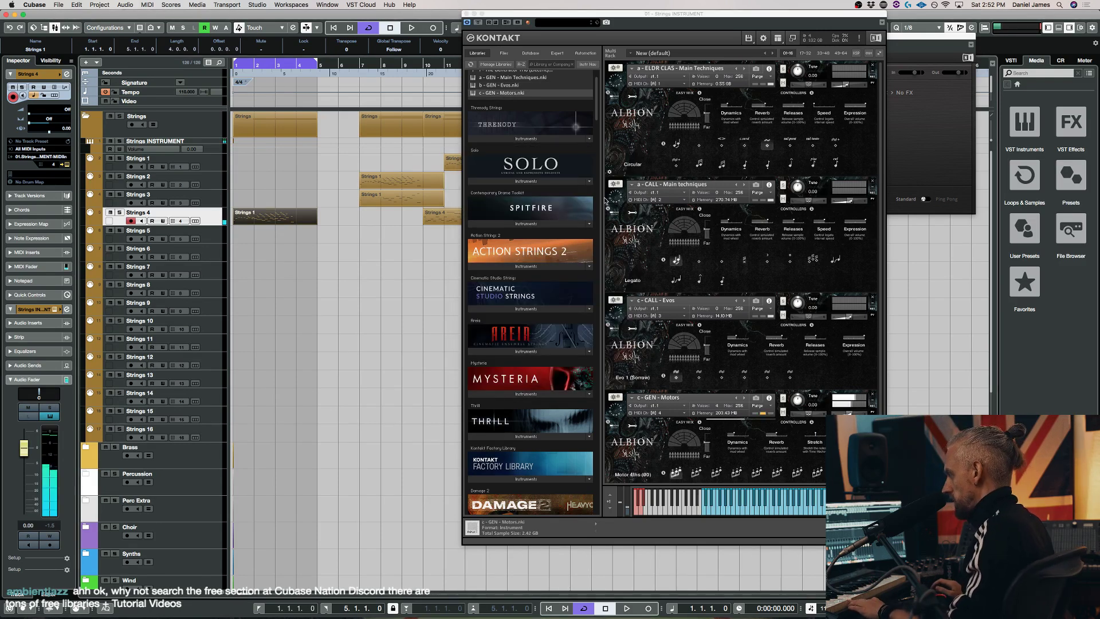
pyautogui.click(756, 473)
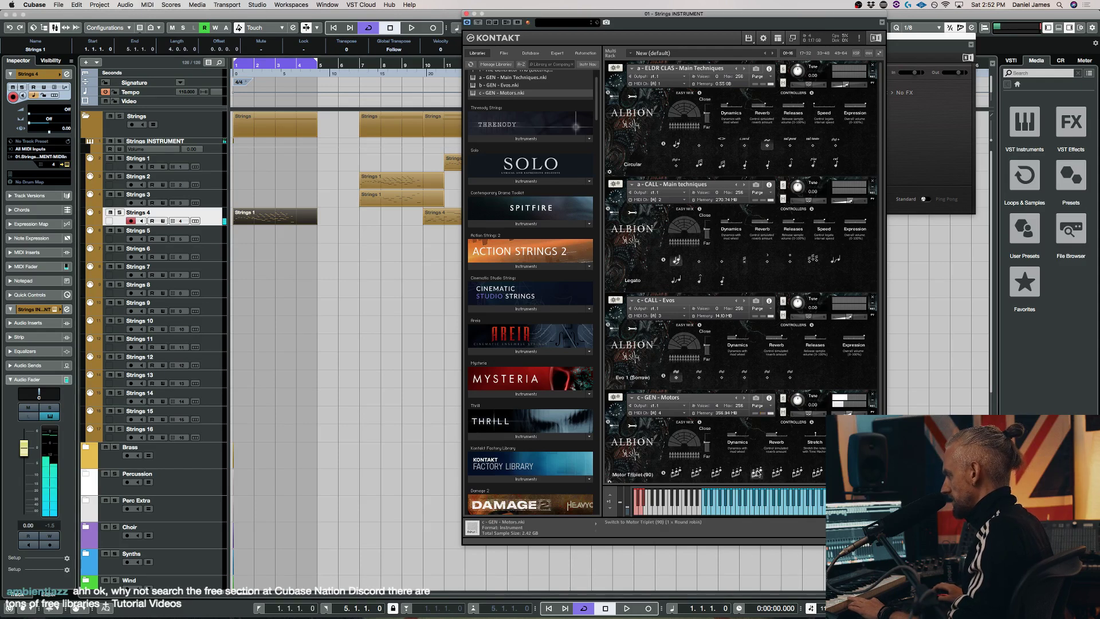
pyautogui.click(797, 473)
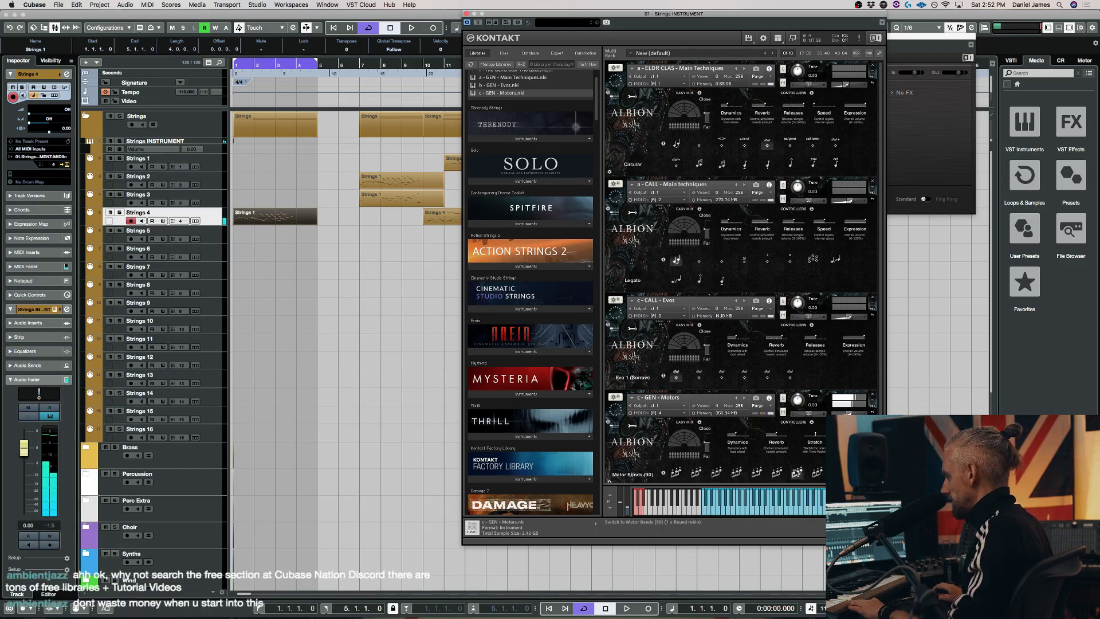
pyautogui.scroll(-2, 808, 474)
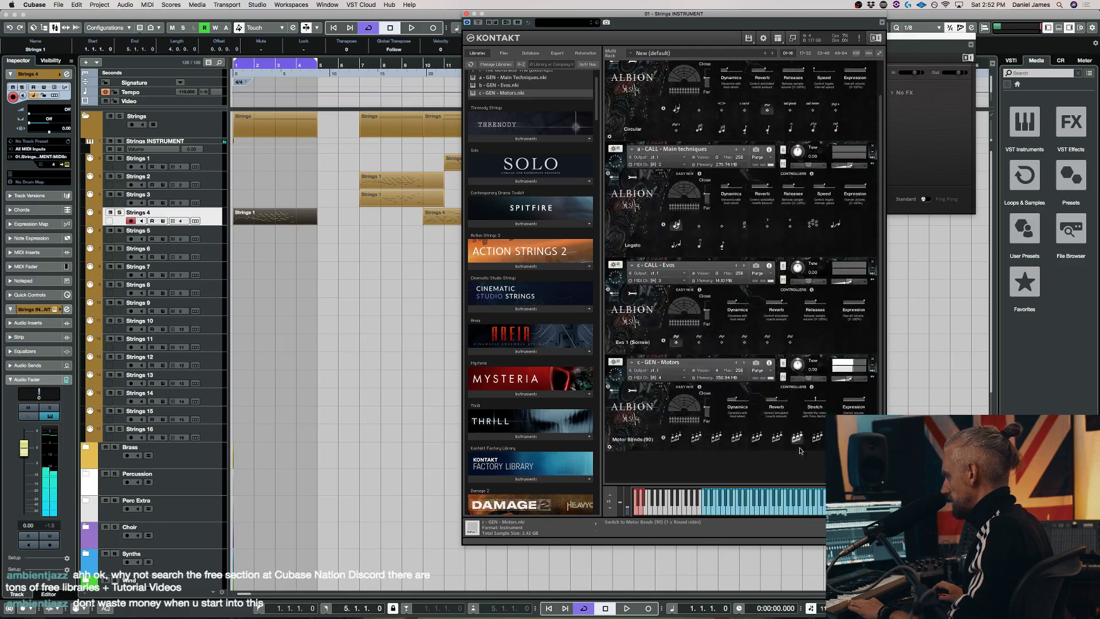
pyautogui.click(817, 437)
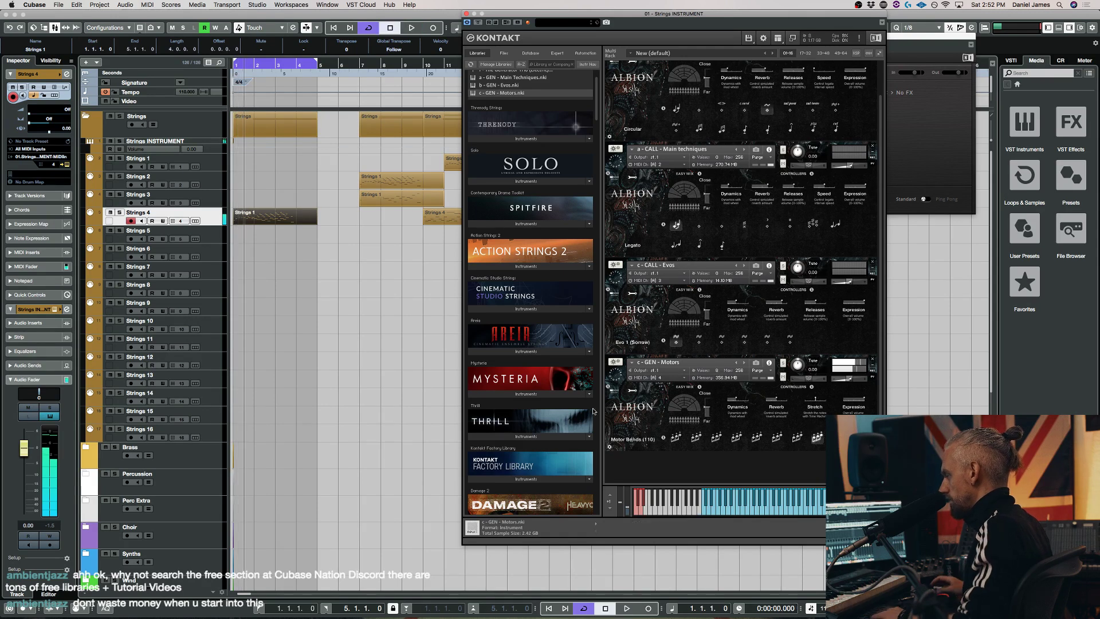
# Move the Strings 1 clip on the Strings 4 track from bar 1 to bar 6 and briefly run playback
pyautogui.moveTo(240, 217); pyautogui.dragTo(345, 218)
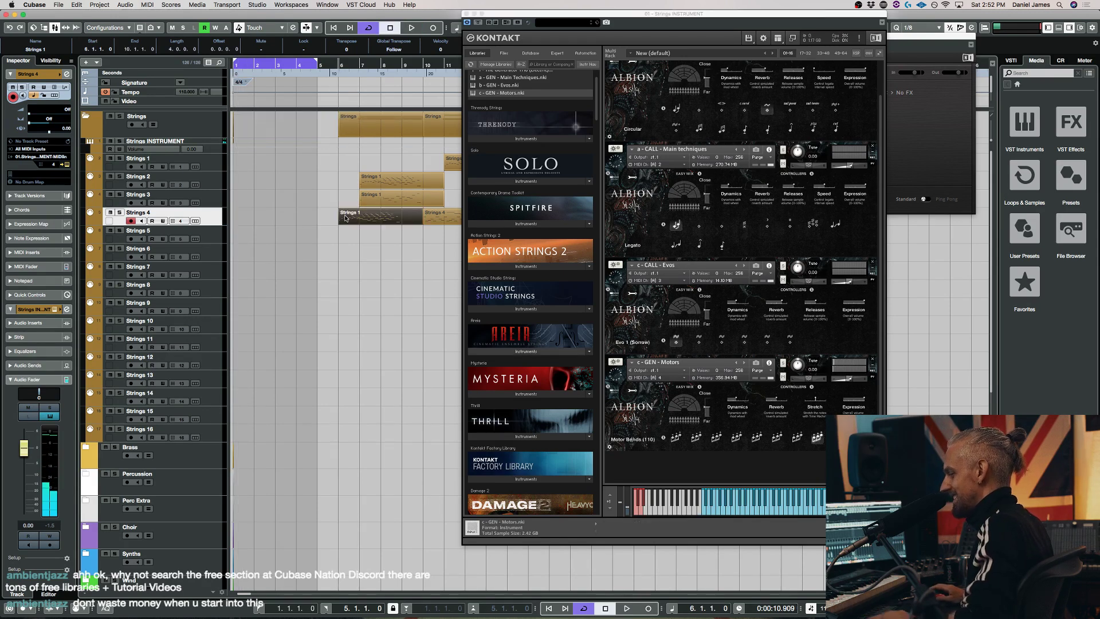
pyautogui.press('space')
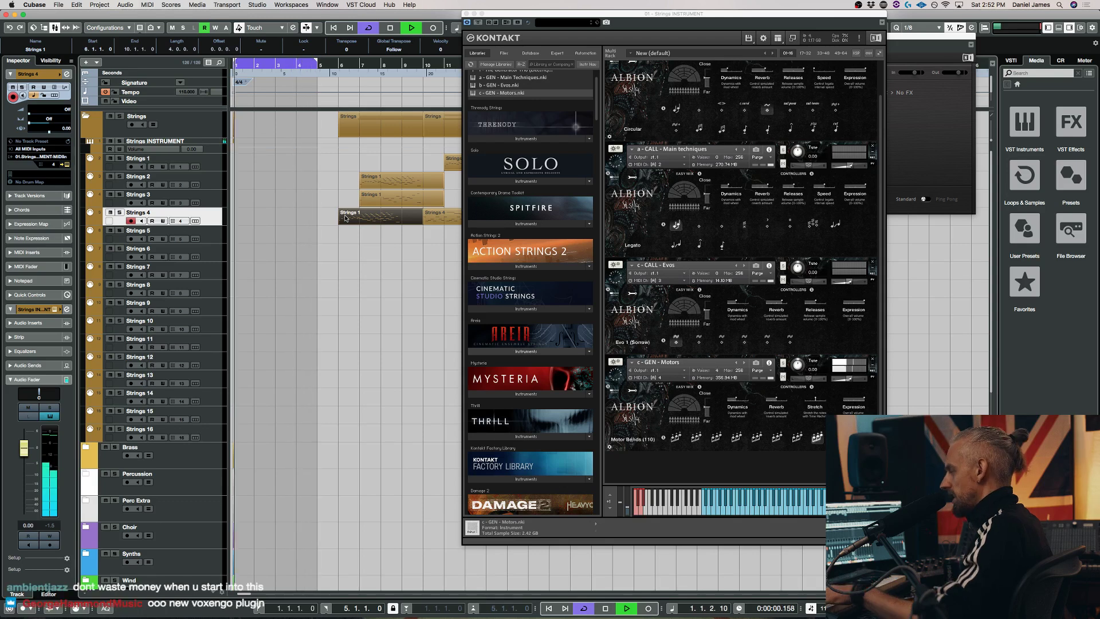
pyautogui.press('space')
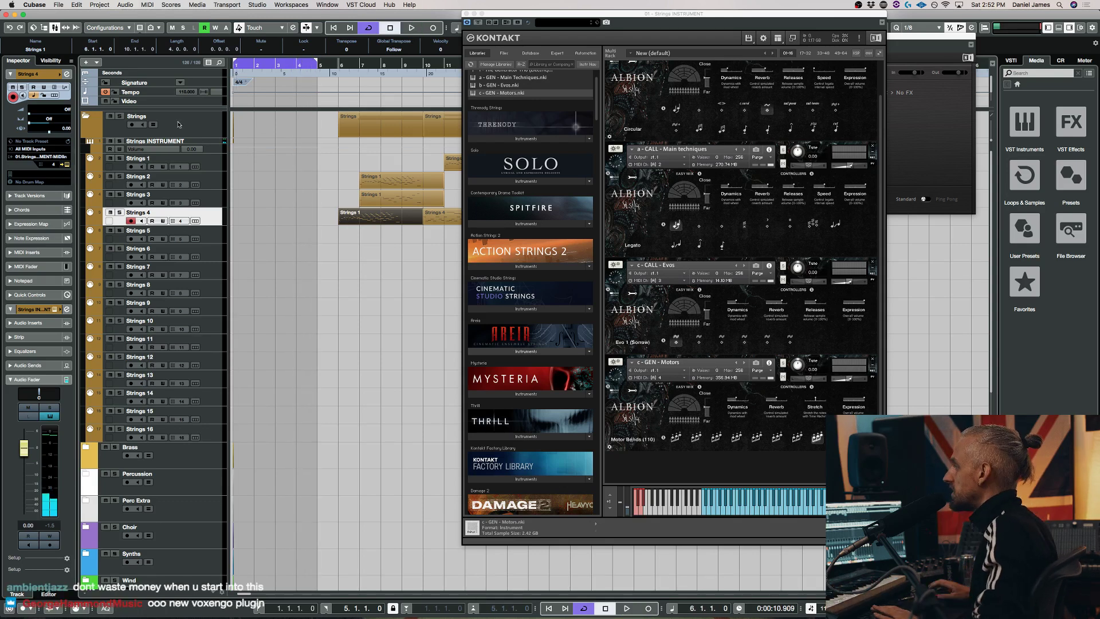
# Replace the GEN Motors patch with a - GUT - Main Techniques from The Gut Circle (Acoustic) and switch it to Tremolo Slow
pyautogui.scroll(2, 507, 116)
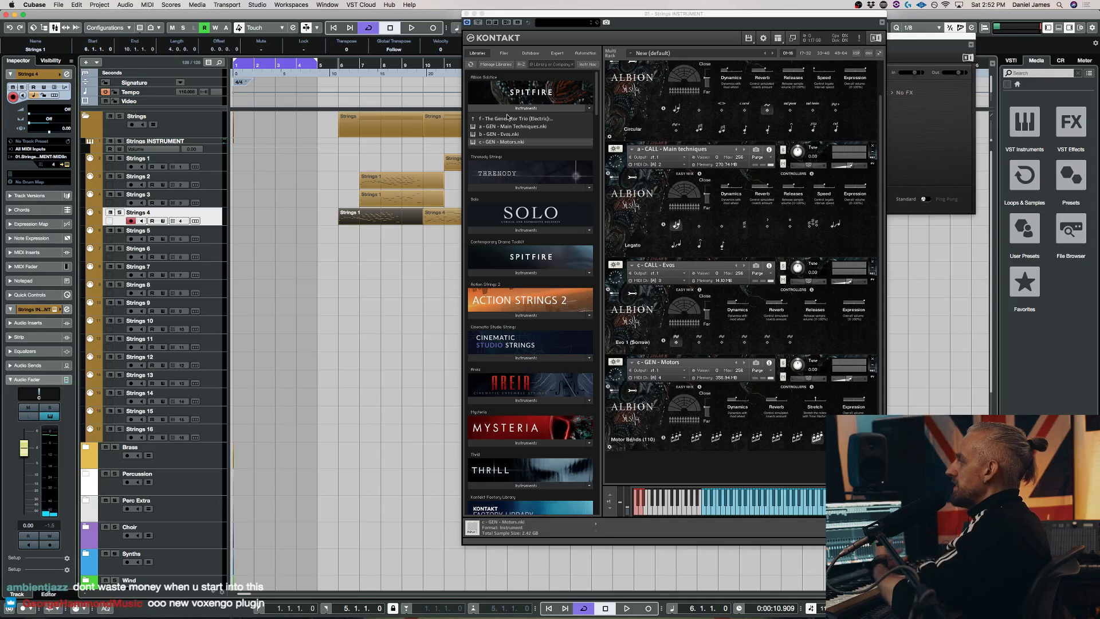
pyautogui.click(507, 117)
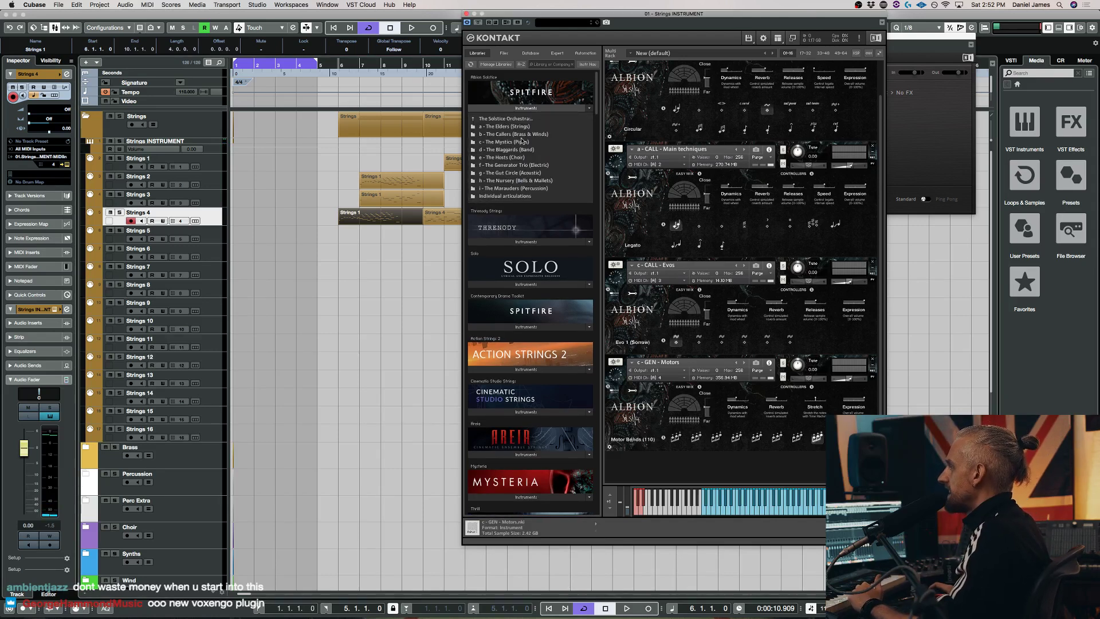
pyautogui.doubleClick(531, 172)
pyautogui.moveTo(519, 127); pyautogui.dragTo(741, 413)
pyautogui.click(619, 203)
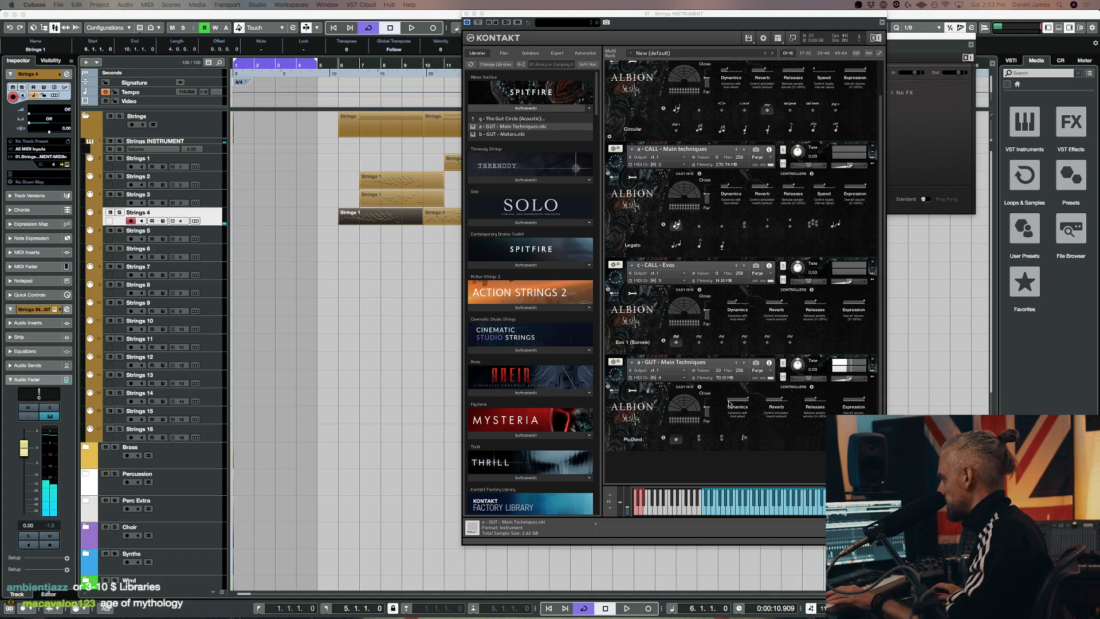
pyautogui.click(700, 439)
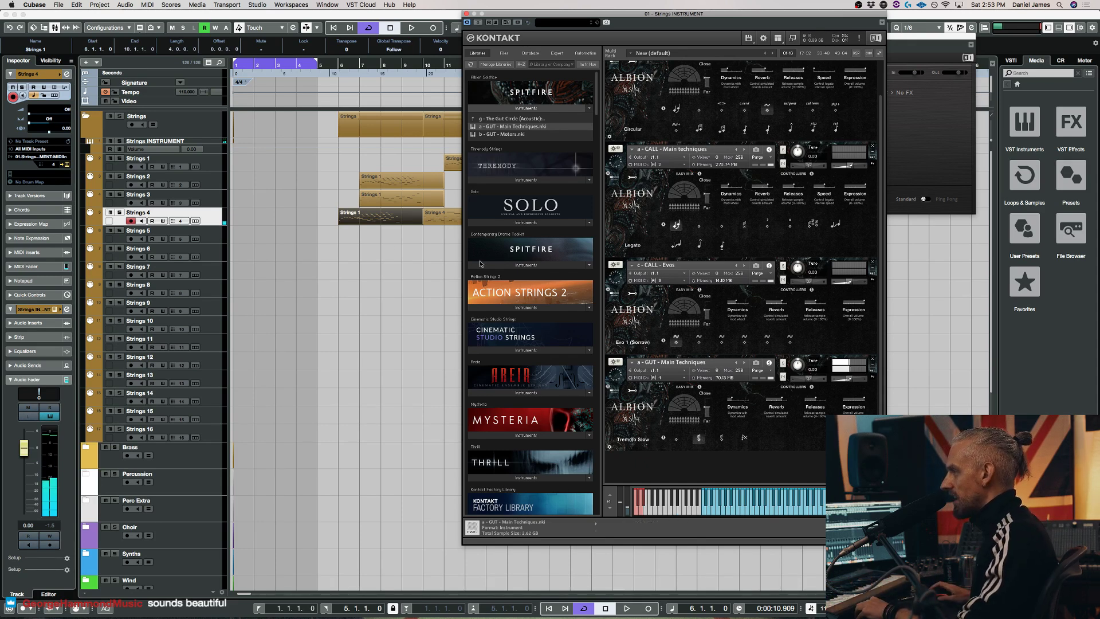
# Audition the patches on Strings 3, Strings 2 and Strings 1, followed by the Extra 1 track
pyautogui.click(213, 201)
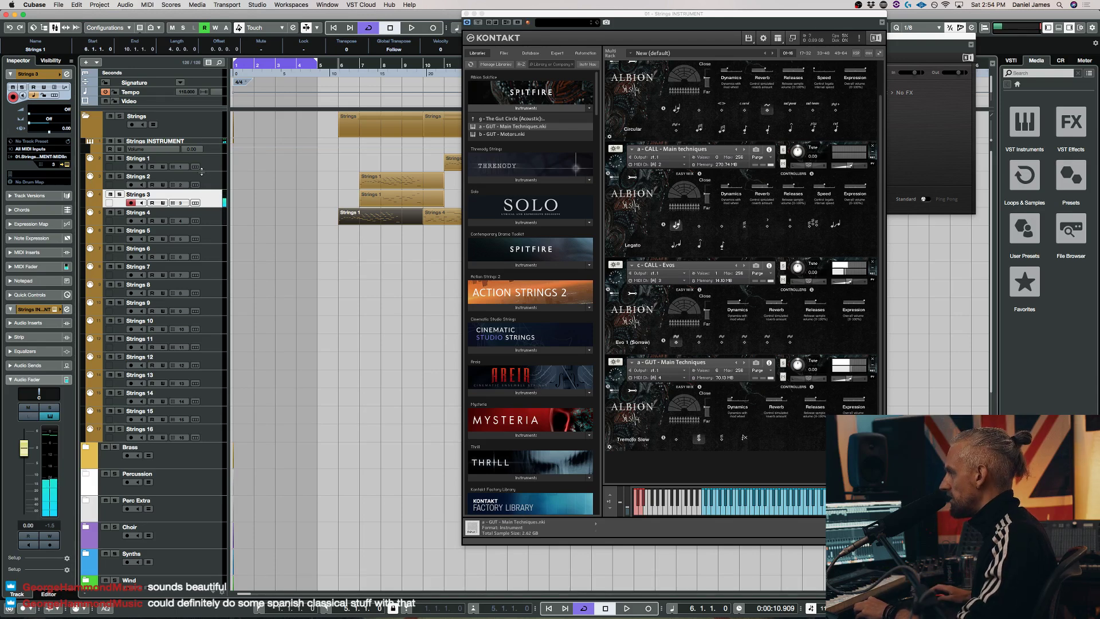
pyautogui.click(212, 185)
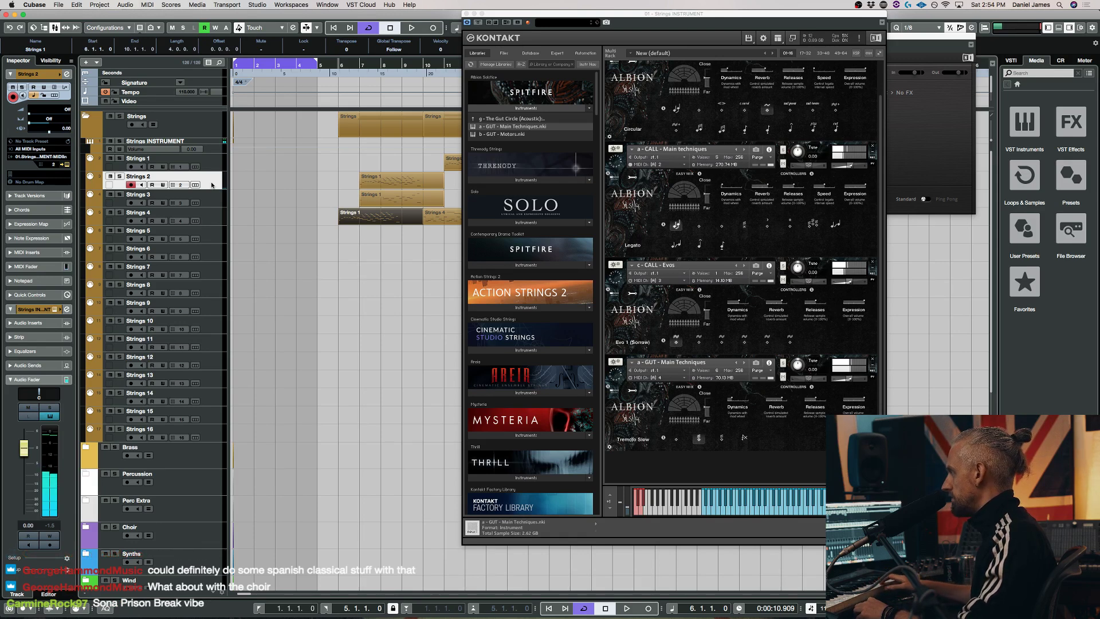
pyautogui.click(205, 162)
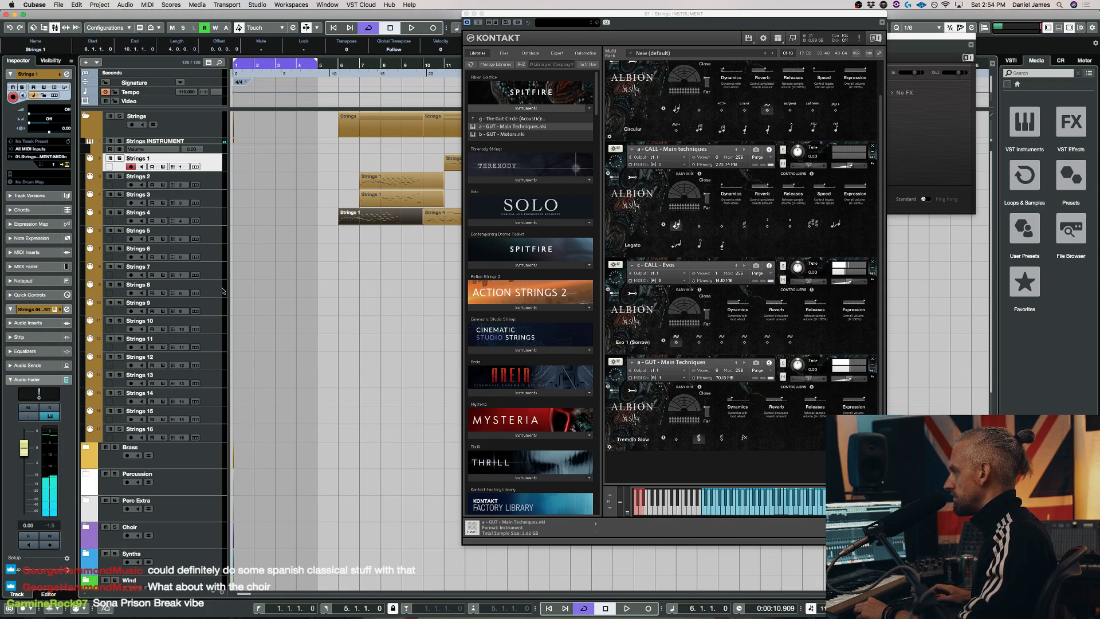
pyautogui.scroll(-5, 222, 243)
pyautogui.click(212, 379)
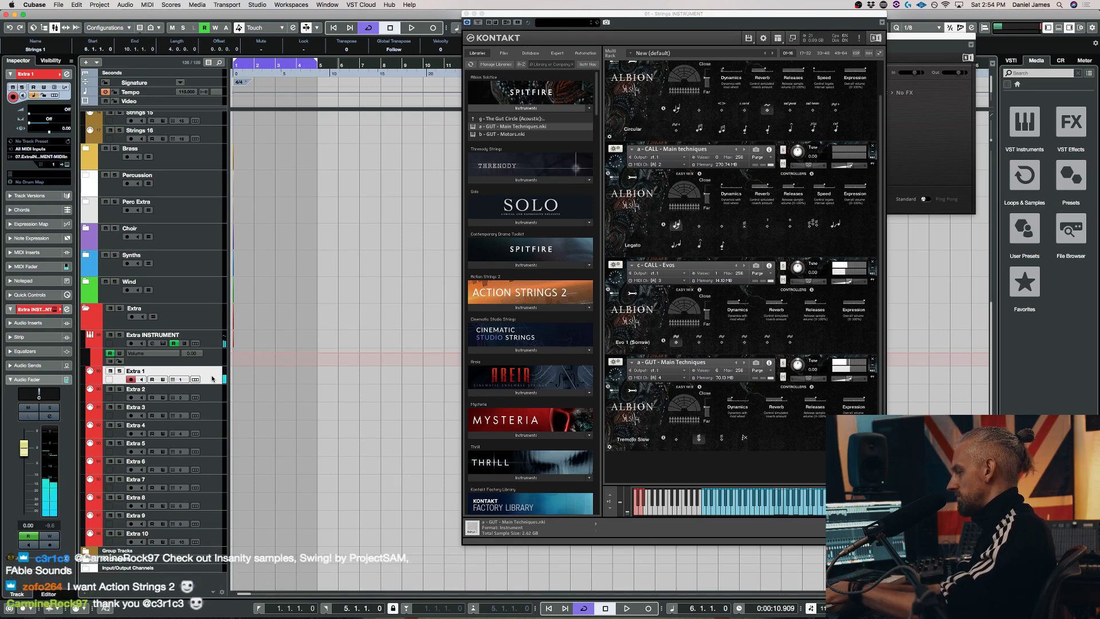
# Step through the Strings 1 to Strings 4 tracks in order to compare their patches
pyautogui.scroll(5, 225, 204)
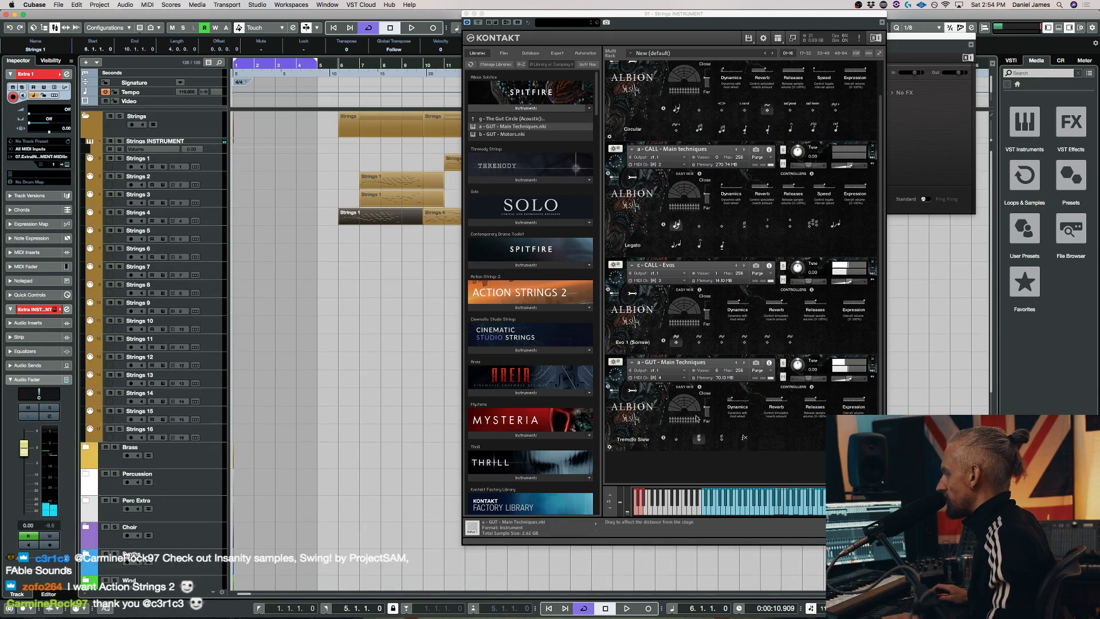
pyautogui.click(206, 167)
pyautogui.click(208, 185)
pyautogui.click(209, 203)
pyautogui.click(212, 218)
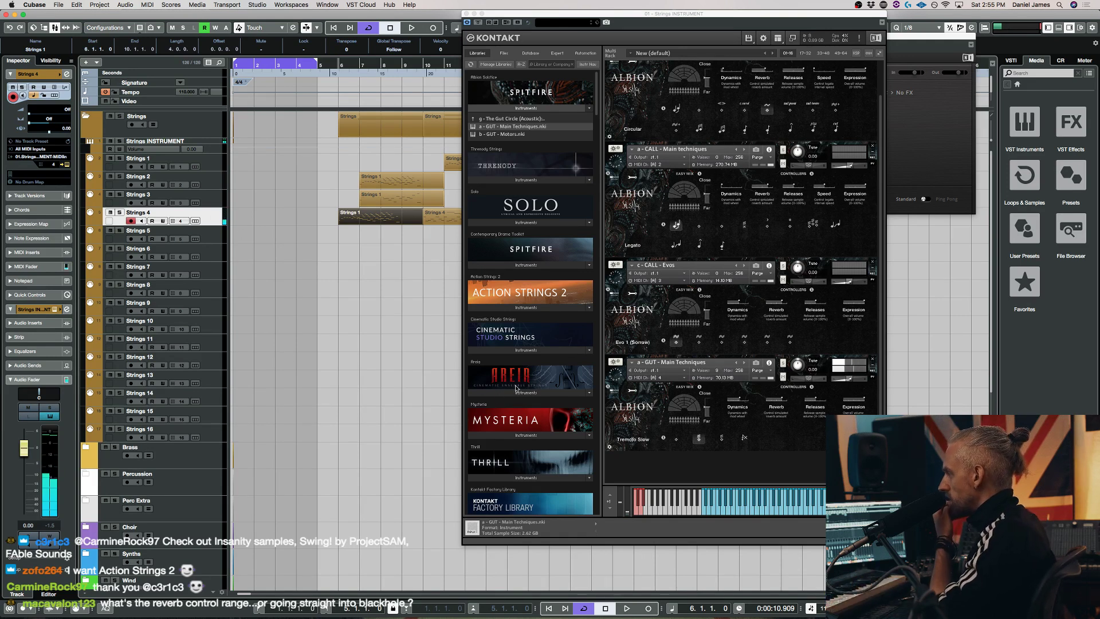
# Load the CSS (Classic Legato) Full Ensemble patch from the Classic Legato Patches of Cinematic Studio Strings
pyautogui.click(490, 354)
pyautogui.click(490, 352)
pyautogui.doubleClick(524, 399)
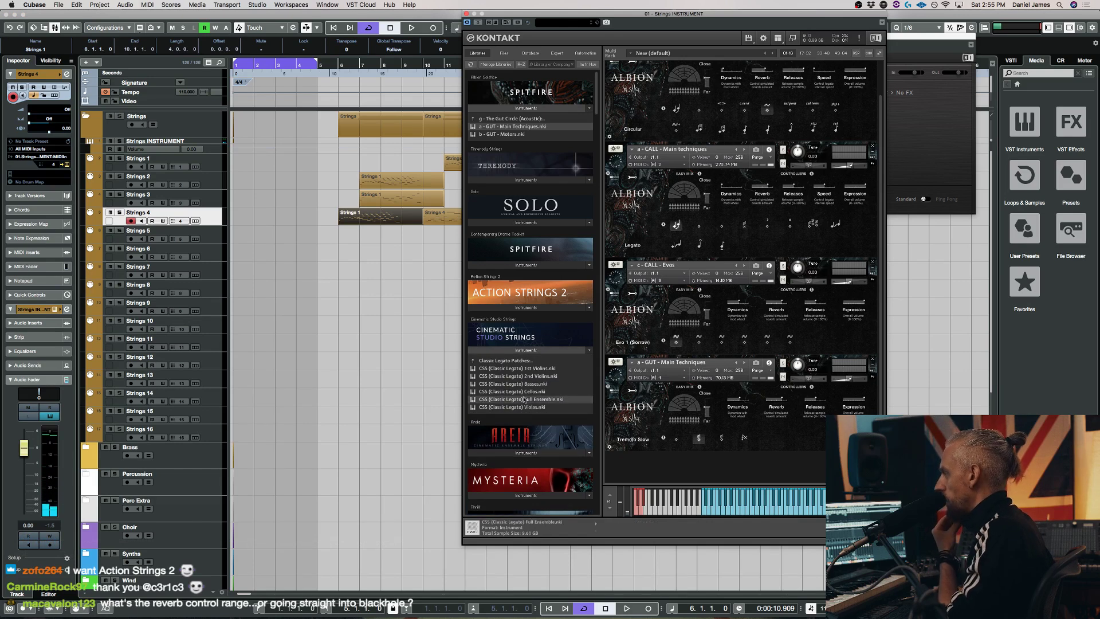
# Layer Strings 5 with Strings 4 and switch the CSS Full Ensemble patch to the Harmonics articulation
pyautogui.keyDown('shift'); pyautogui.click(210, 235); pyautogui.keyUp('shift')
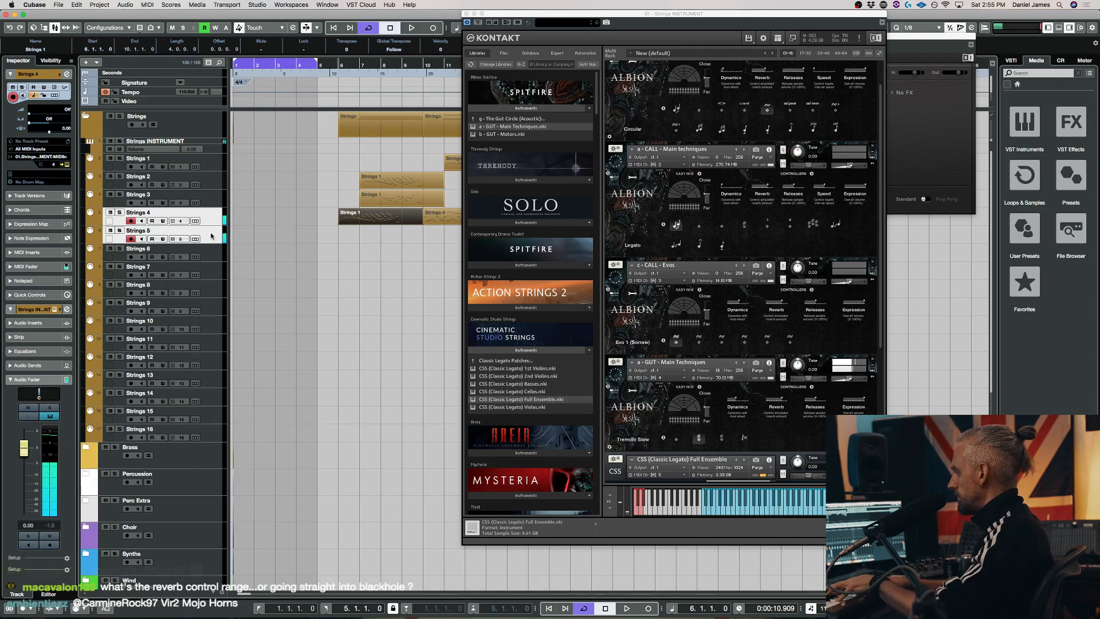
pyautogui.scroll(-5, 745, 344)
pyautogui.click(755, 367)
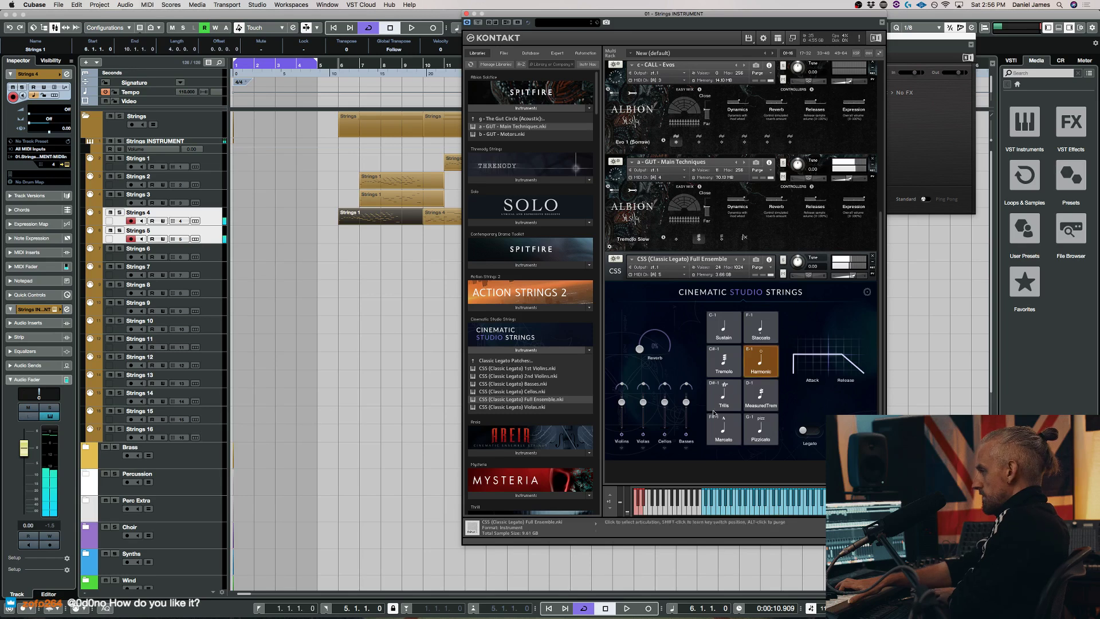
pyautogui.scroll(-5, 245, 446)
pyautogui.scroll(1, 246, 448)
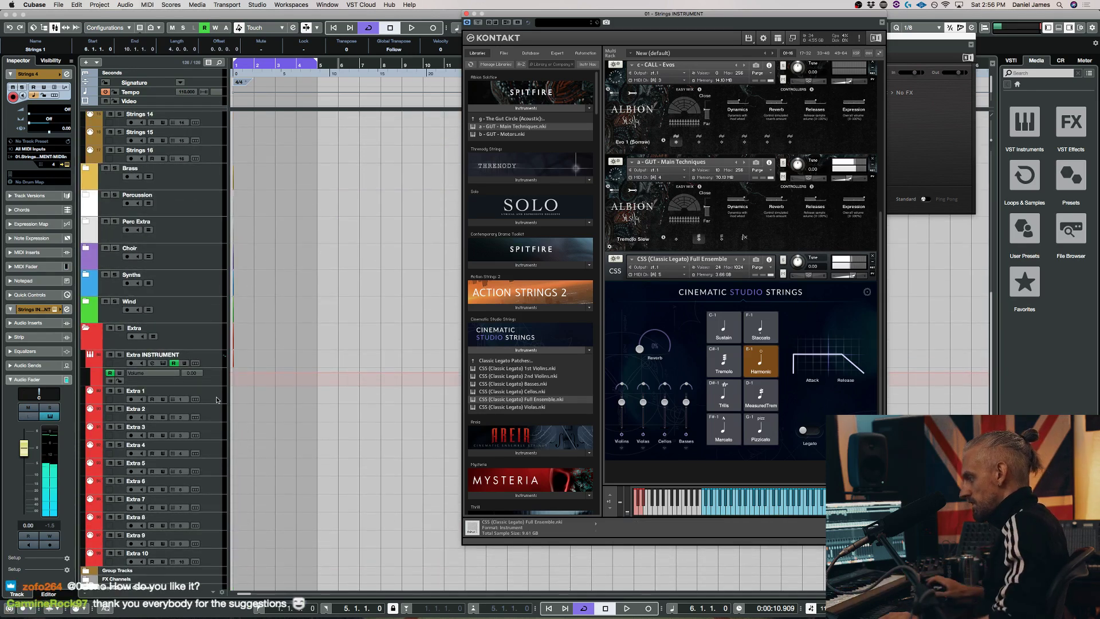
pyautogui.scroll(5, 298, 411)
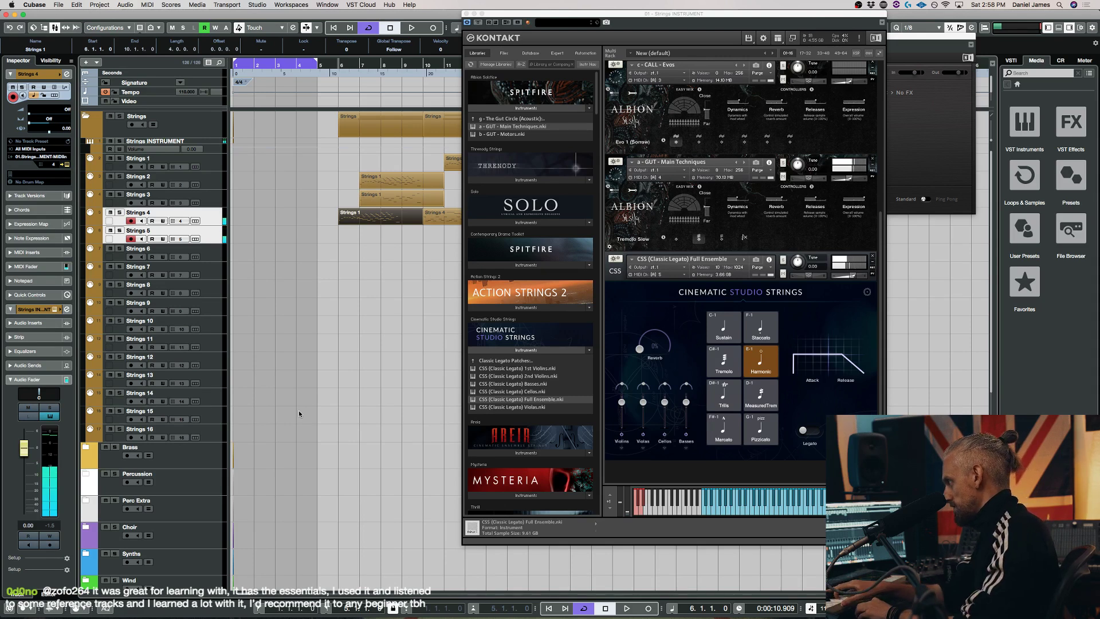
# Select the Strings 2 track and switch the CALL - Main techniques patch to the Long articulation
pyautogui.click(220, 179)
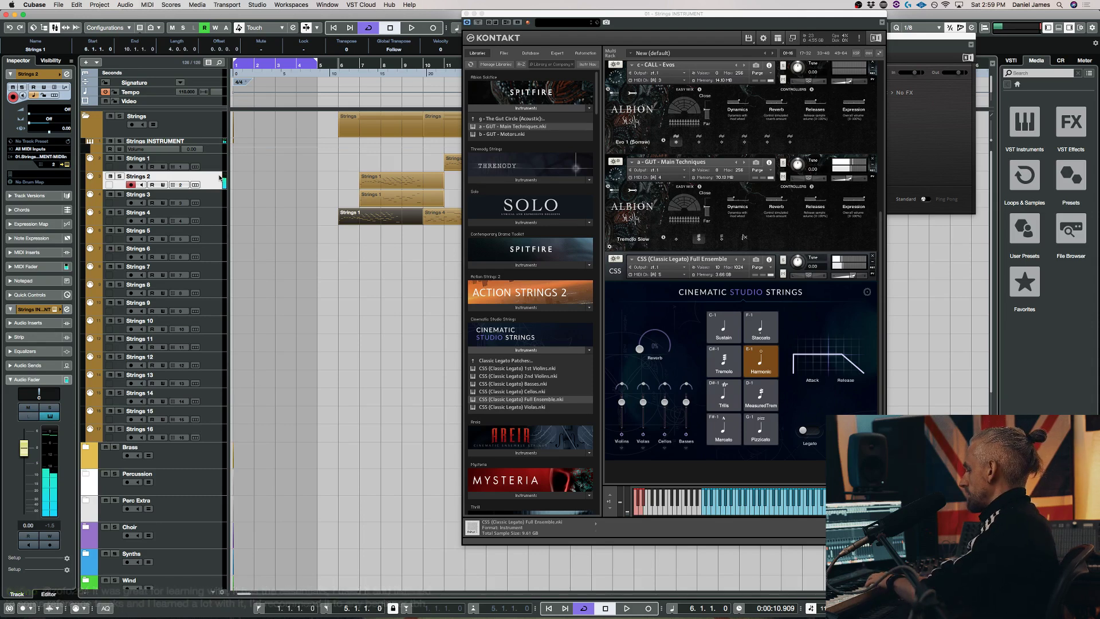
pyautogui.scroll(5, 727, 225)
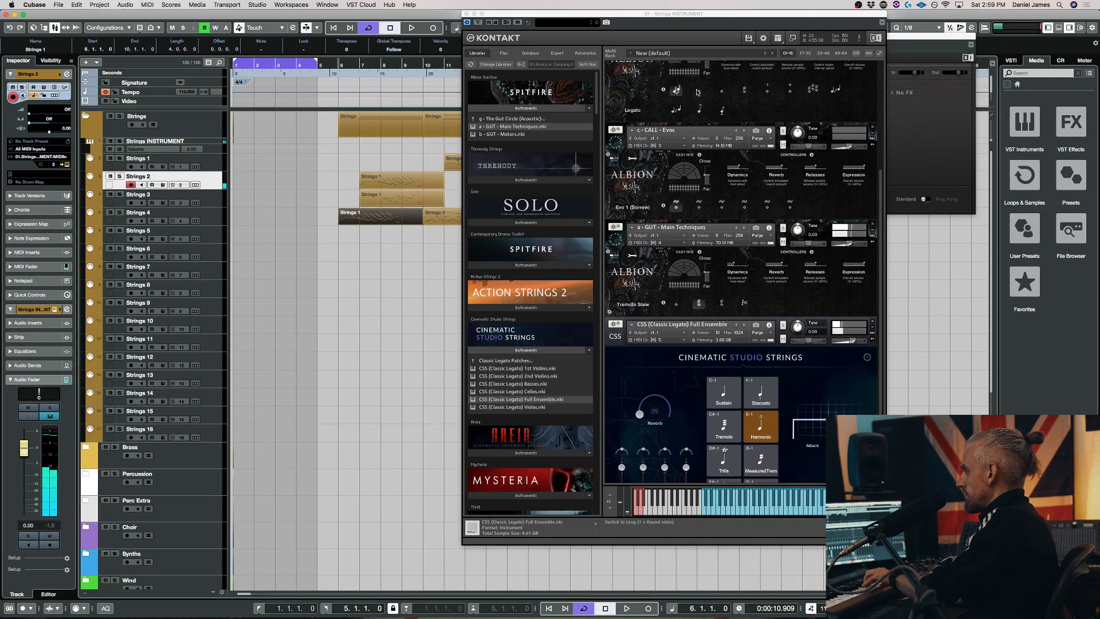
pyautogui.scroll(2, 717, 132)
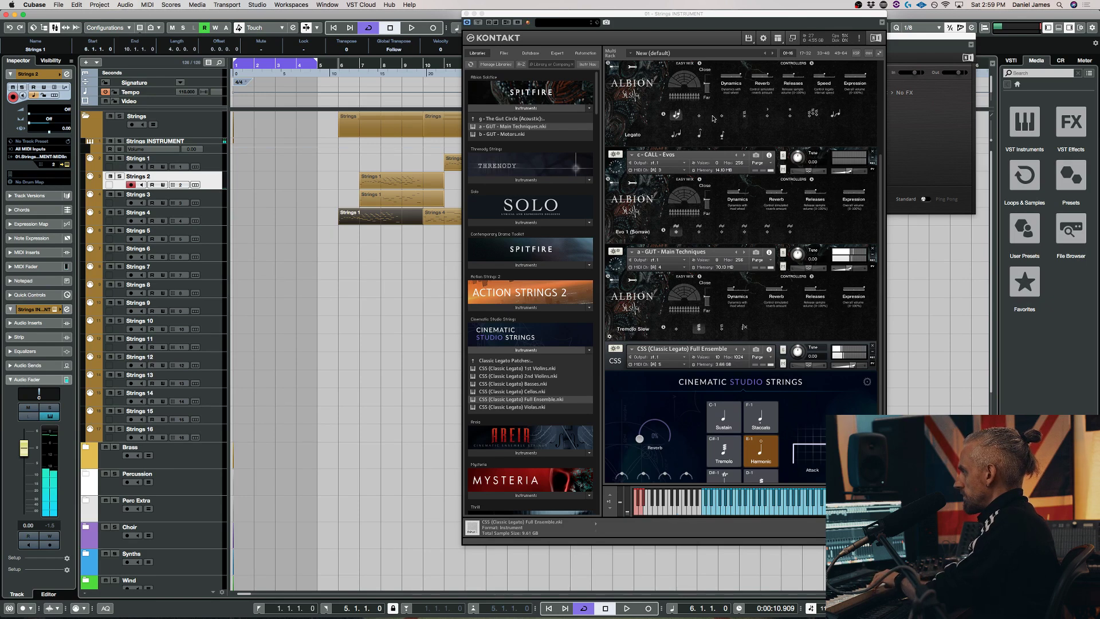
pyautogui.scroll(1, 717, 156)
pyautogui.scroll(3, 717, 157)
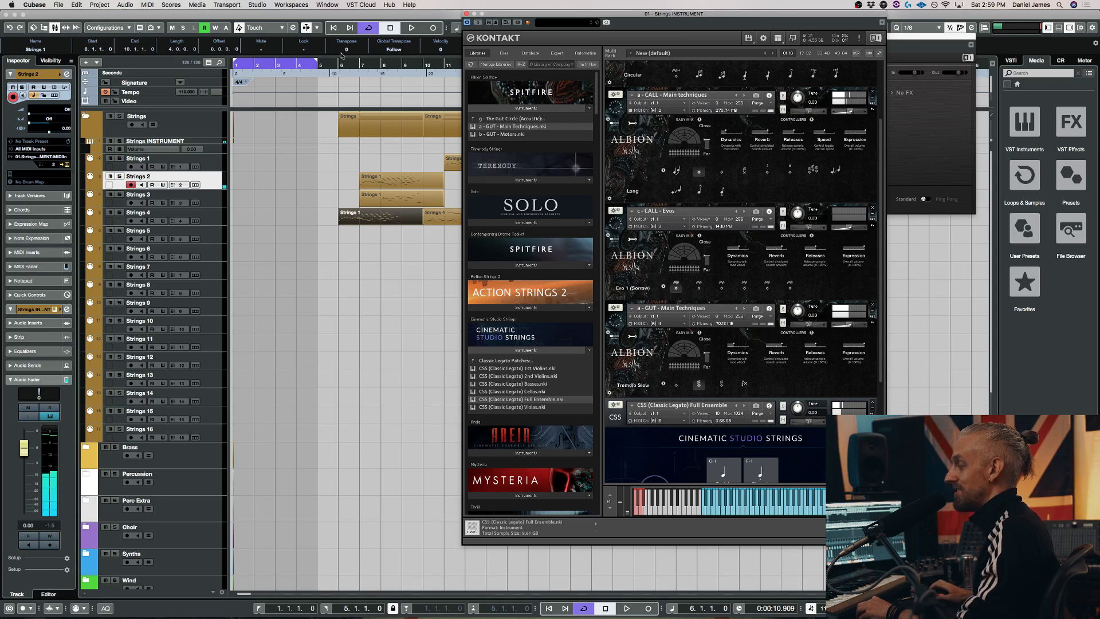
# Move up and down through the Strings 1 to Strings 5 tracks to compare their loaded patches
pyautogui.click(214, 215)
pyautogui.press('Down')
pyautogui.press('Up')
pyautogui.press('Up')
pyautogui.press('Up')
pyautogui.press('Up')
pyautogui.press('Down')
pyautogui.press('Down')
pyautogui.press('Down')
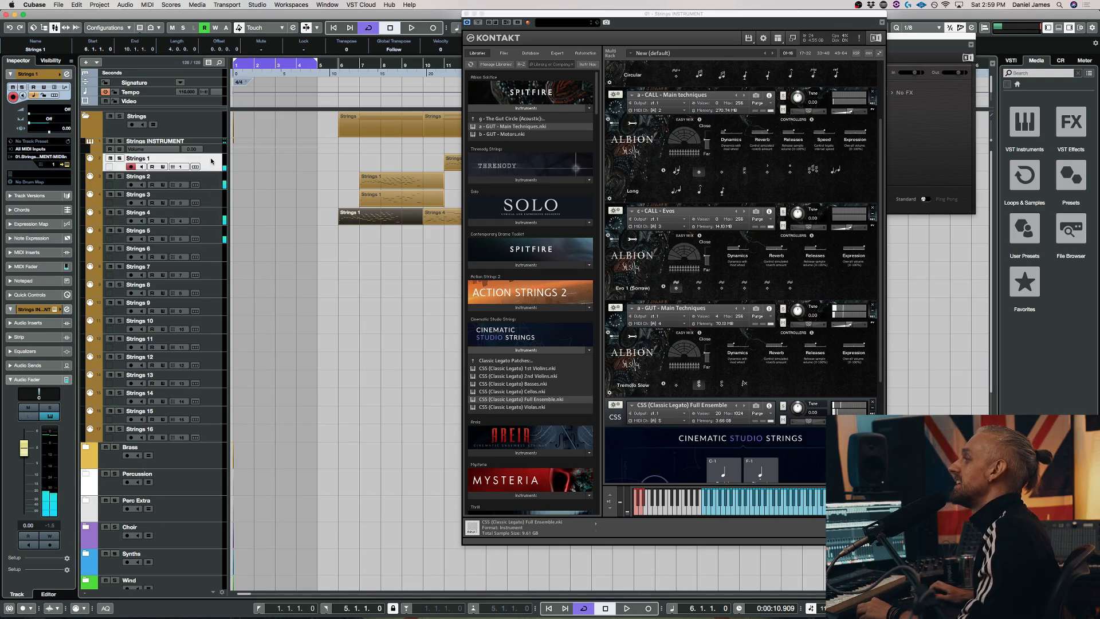
pyautogui.press('Down')
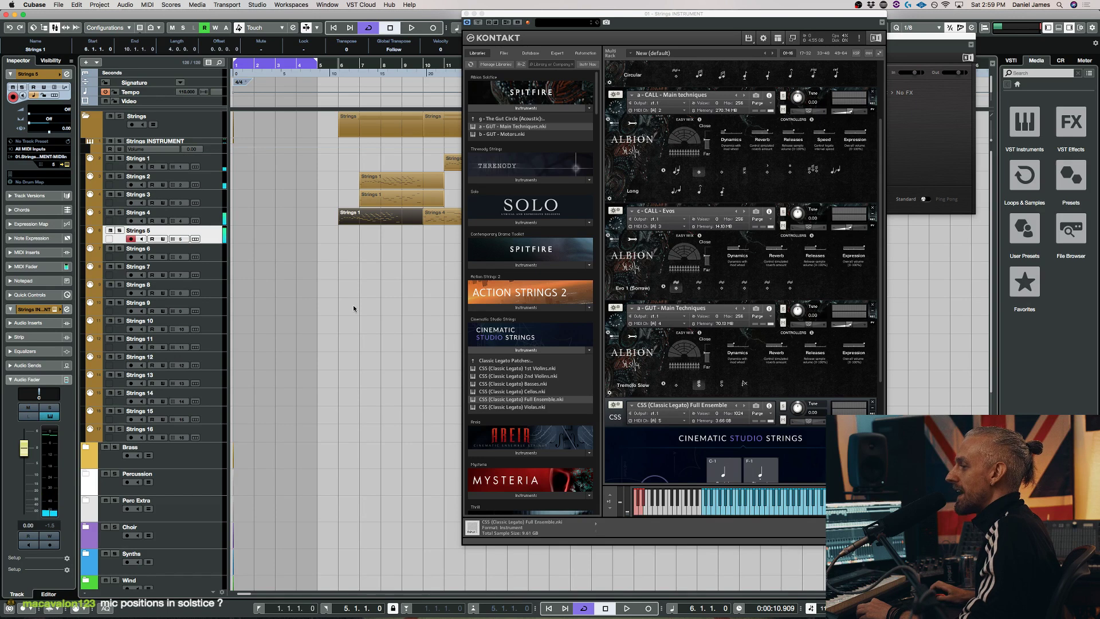
# Remove the CSS (Classic Legato) Full Ensemble instrument from the rack without saving its changes
pyautogui.scroll(-3, 841, 292)
pyautogui.click(872, 246)
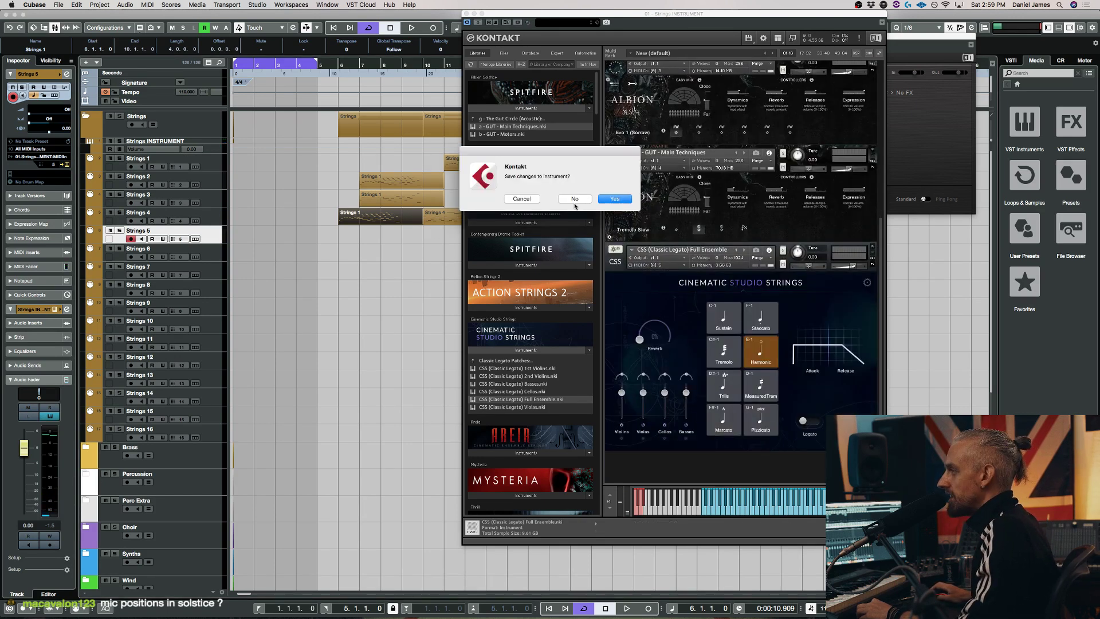
pyautogui.click(571, 199)
# Audition the Tremolo Fast and Scattered articulations of GUT - Main Techniques on Strings 4, followed by the Strings 3 track
pyautogui.click(218, 215)
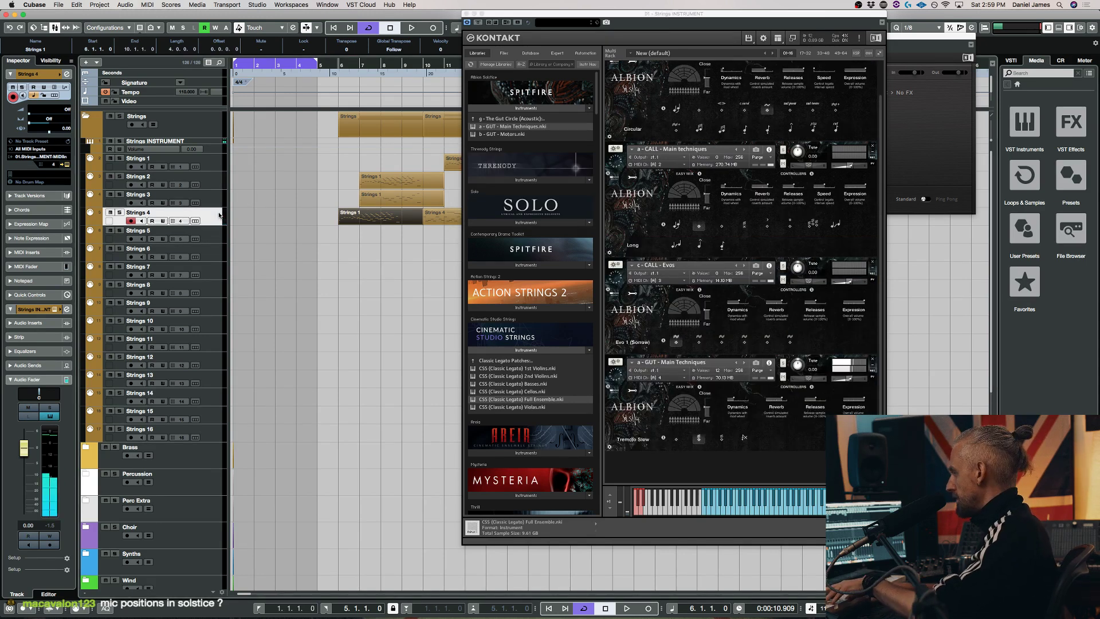
pyautogui.click(721, 437)
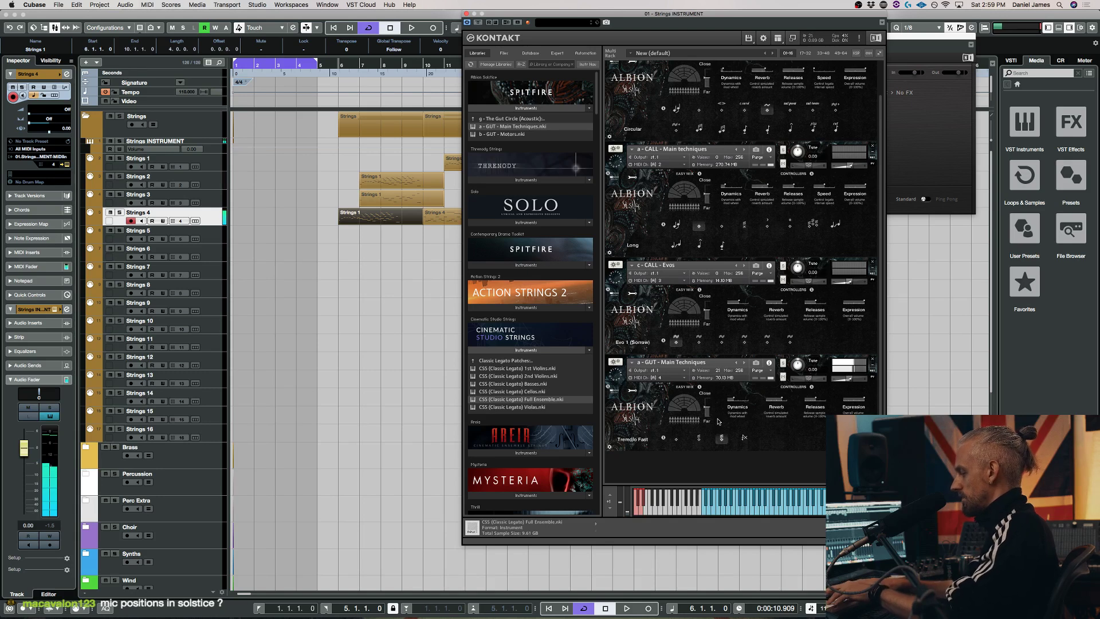
pyautogui.click(745, 438)
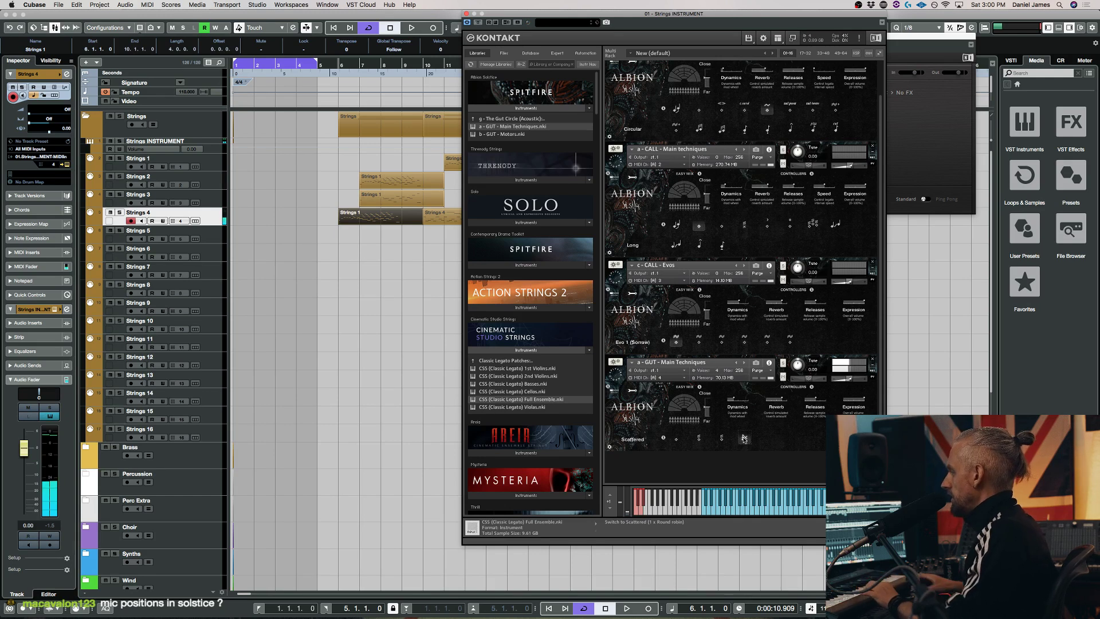
pyautogui.click(216, 201)
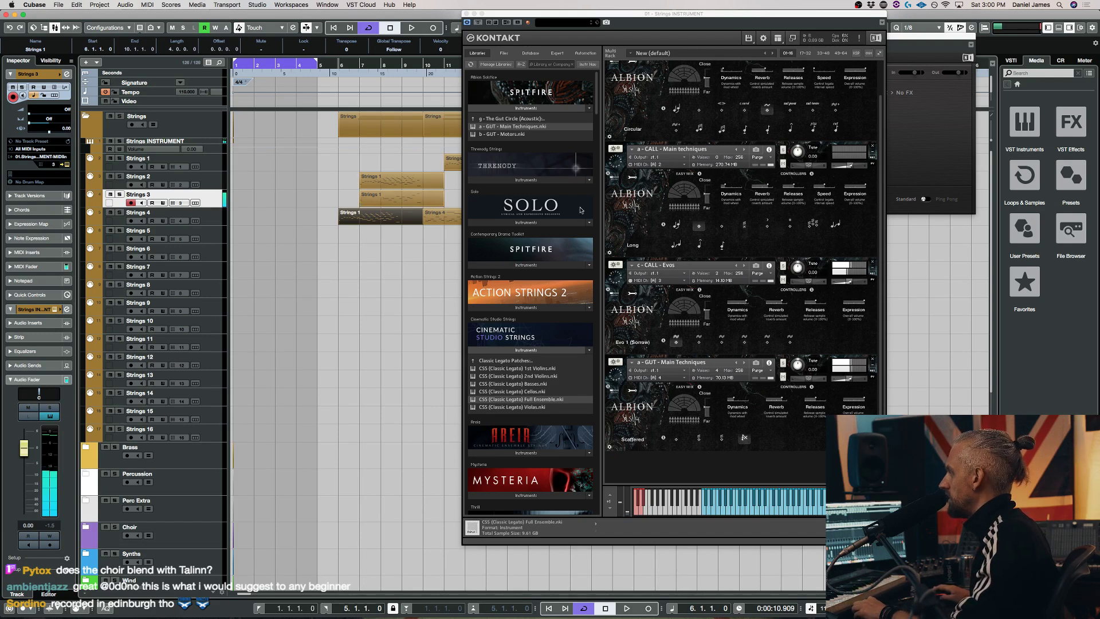
# Load the NURS - Main Techniques patch from The Nursery (Bells & Mallets) and select the Strings 5 track for it
pyautogui.click(523, 119)
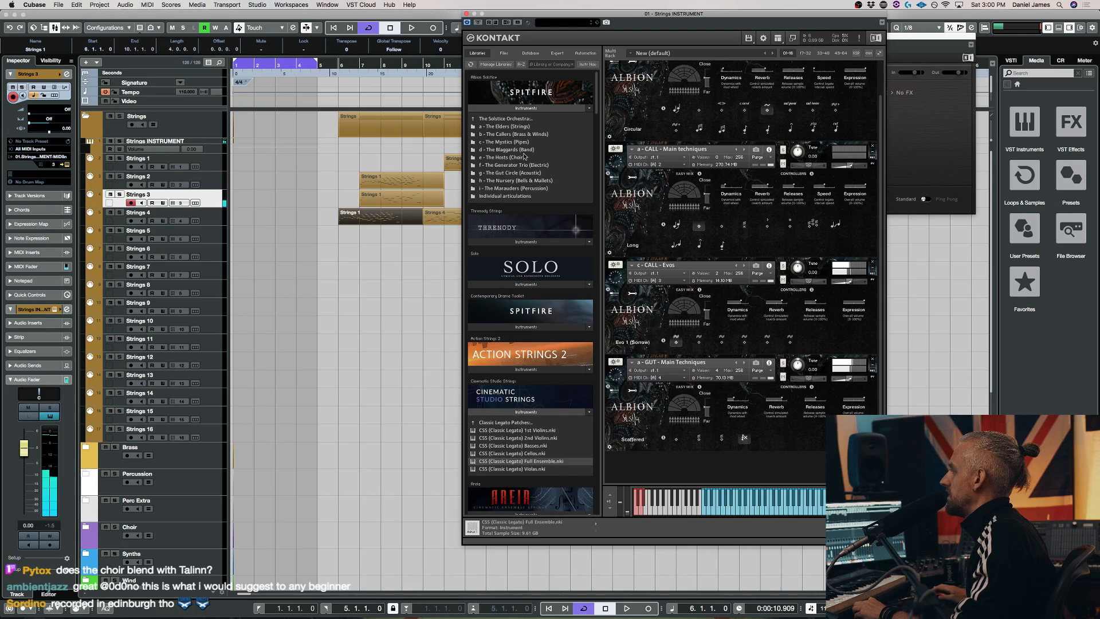
pyautogui.click(530, 180)
pyautogui.click(522, 128)
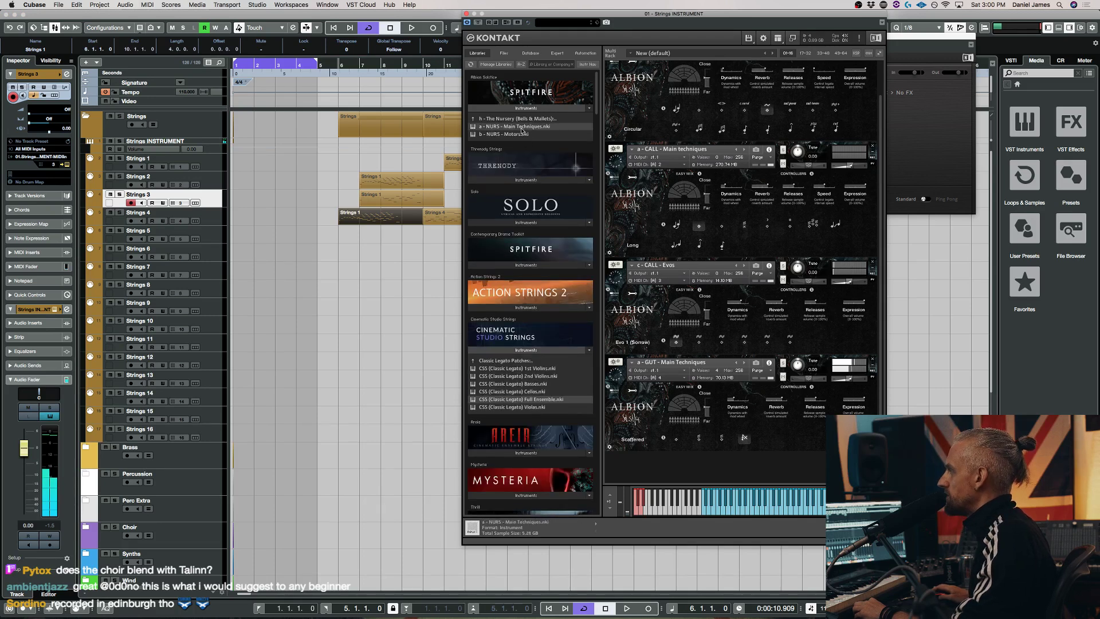
pyautogui.doubleClick(521, 128)
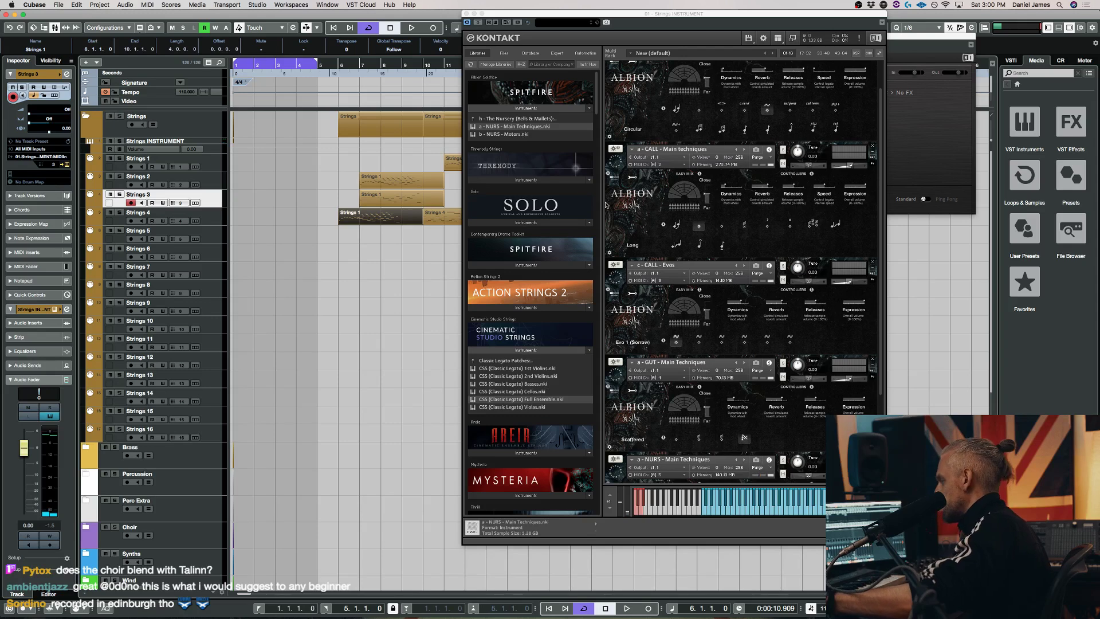
pyautogui.click(213, 235)
pyautogui.scroll(-2, 783, 316)
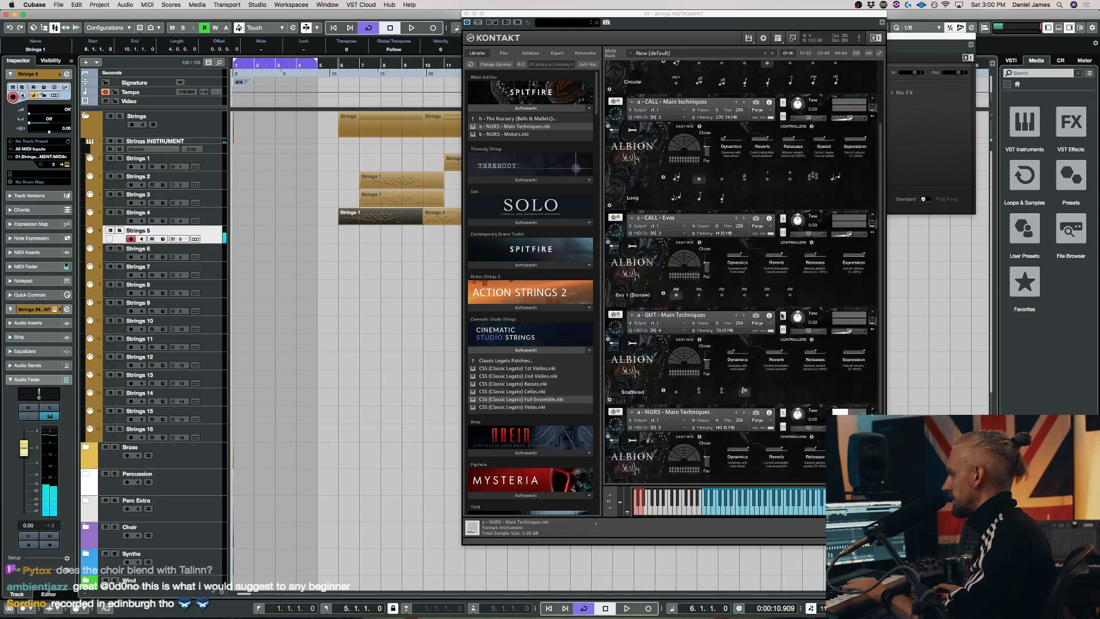
pyautogui.scroll(-1, 783, 315)
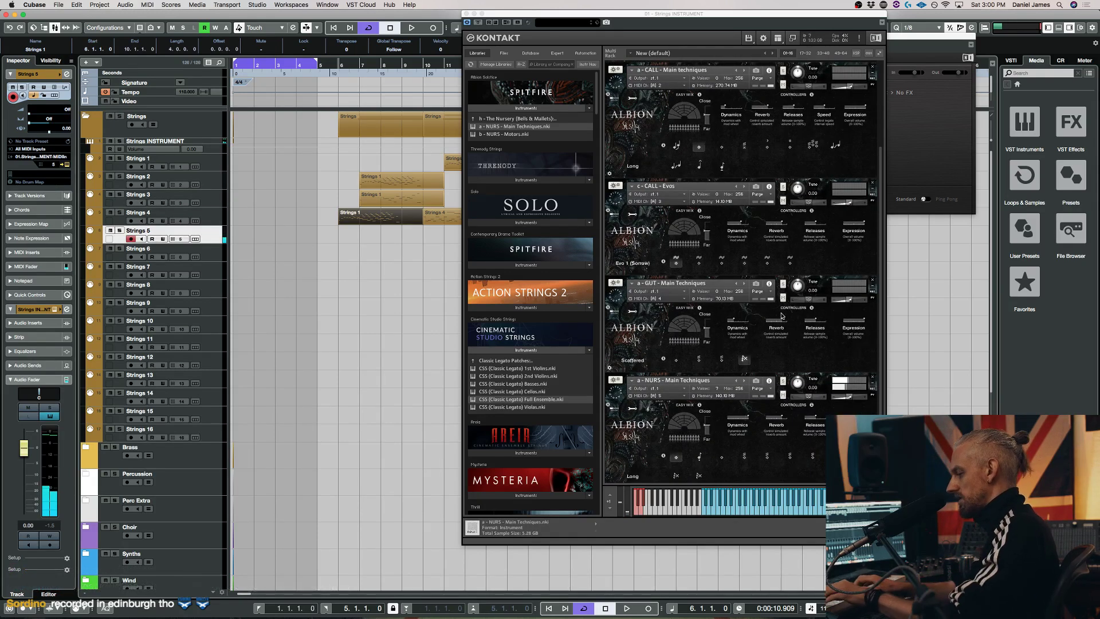
# Show the expanded controls of NURS - Main Techniques and switch its articulation to Staccato, followed by Bowed
pyautogui.click(786, 376)
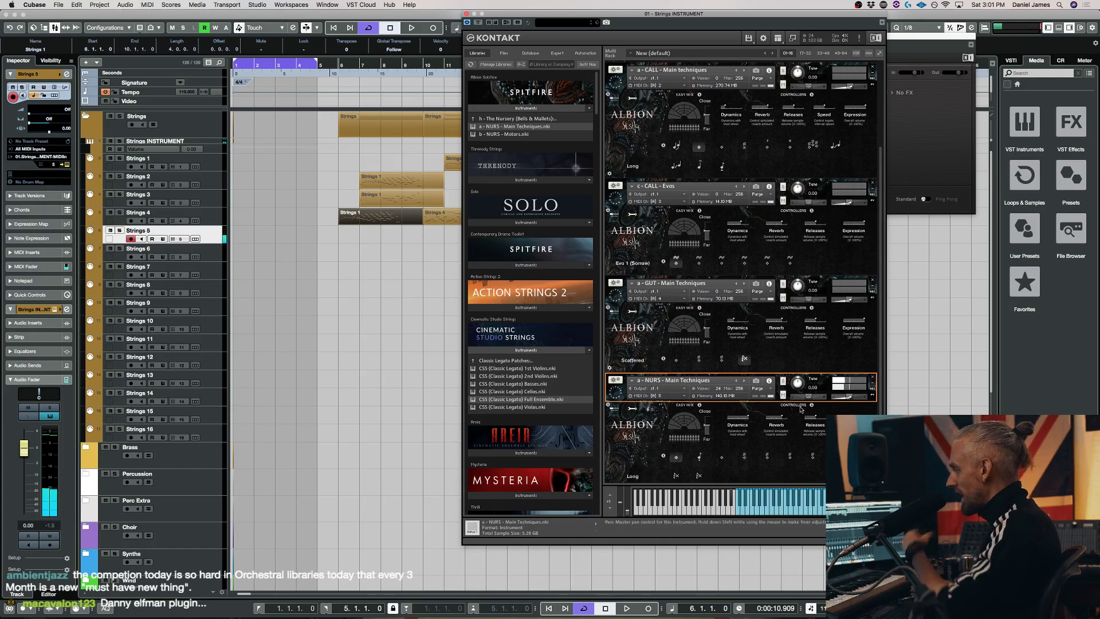
pyautogui.click(632, 409)
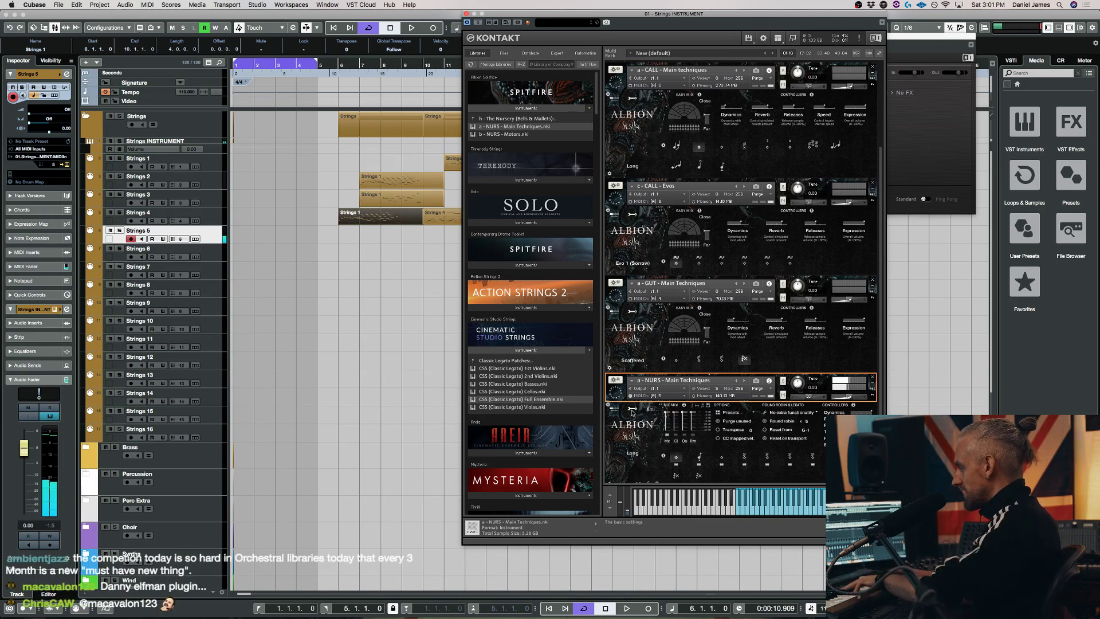
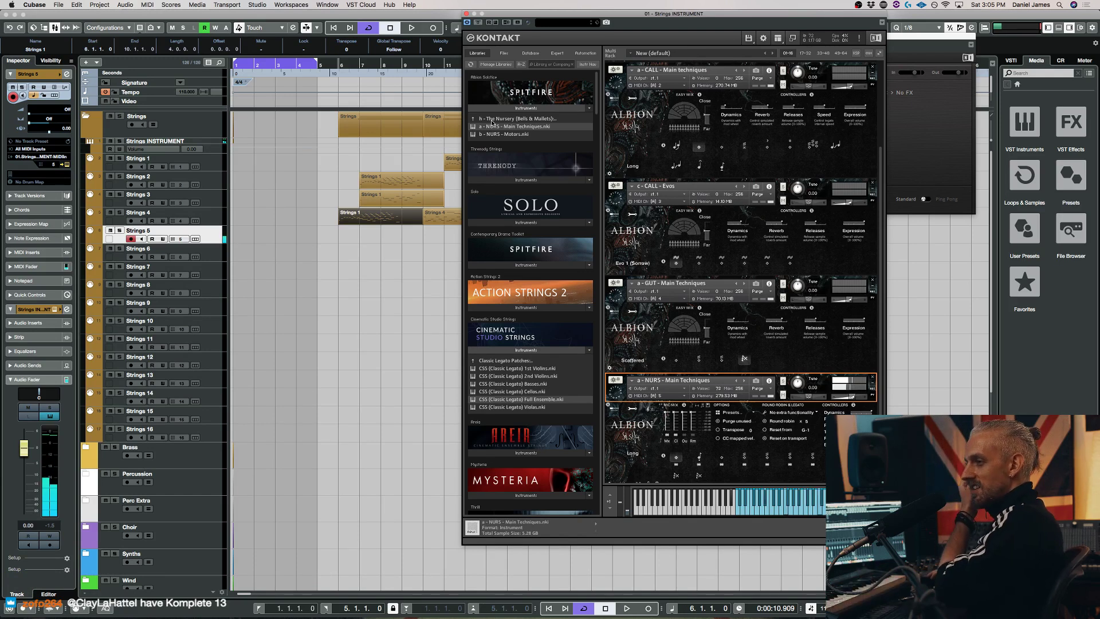
pyautogui.click(699, 455)
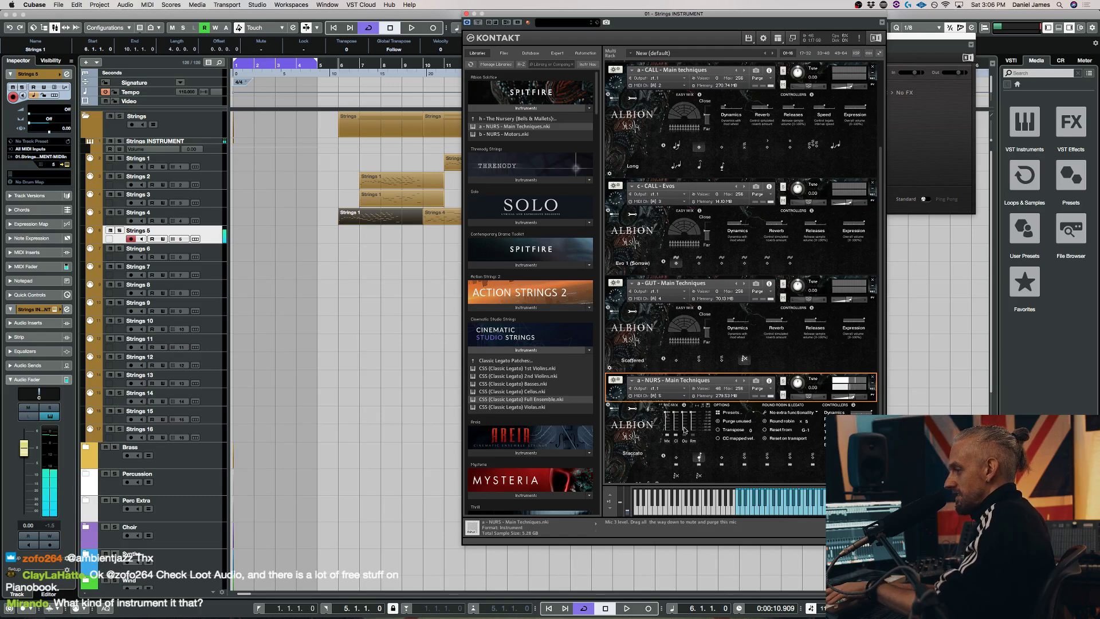
pyautogui.click(724, 457)
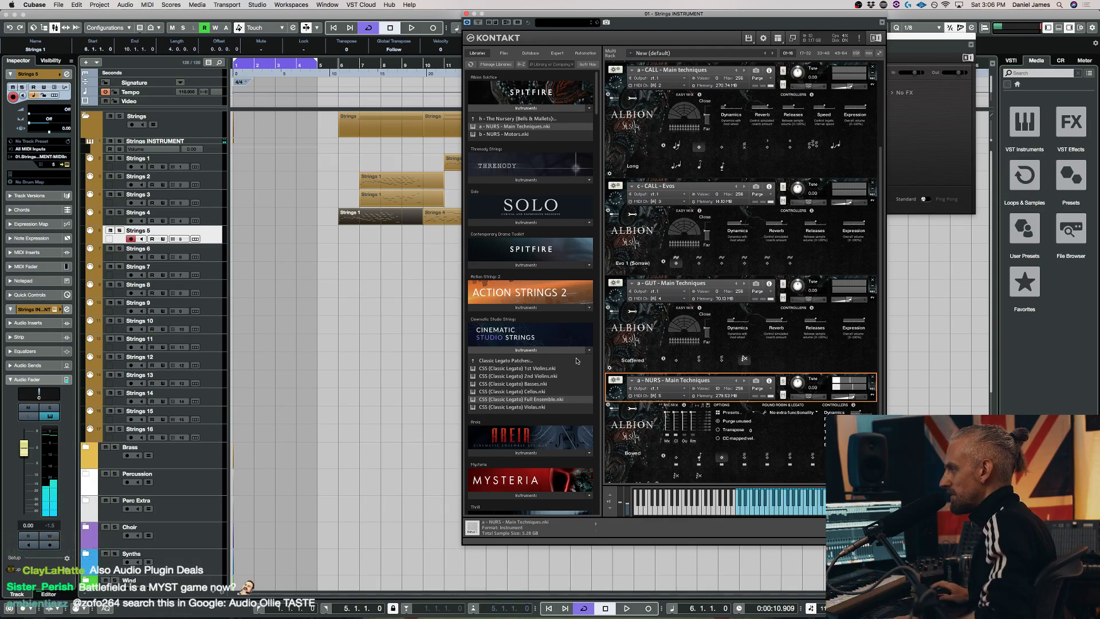
# Set GUT - Main Techniques to the Tremolo Slow articulation and layer the Strings 4 and Strings 1 tracks with Strings 5
pyautogui.click(665, 356)
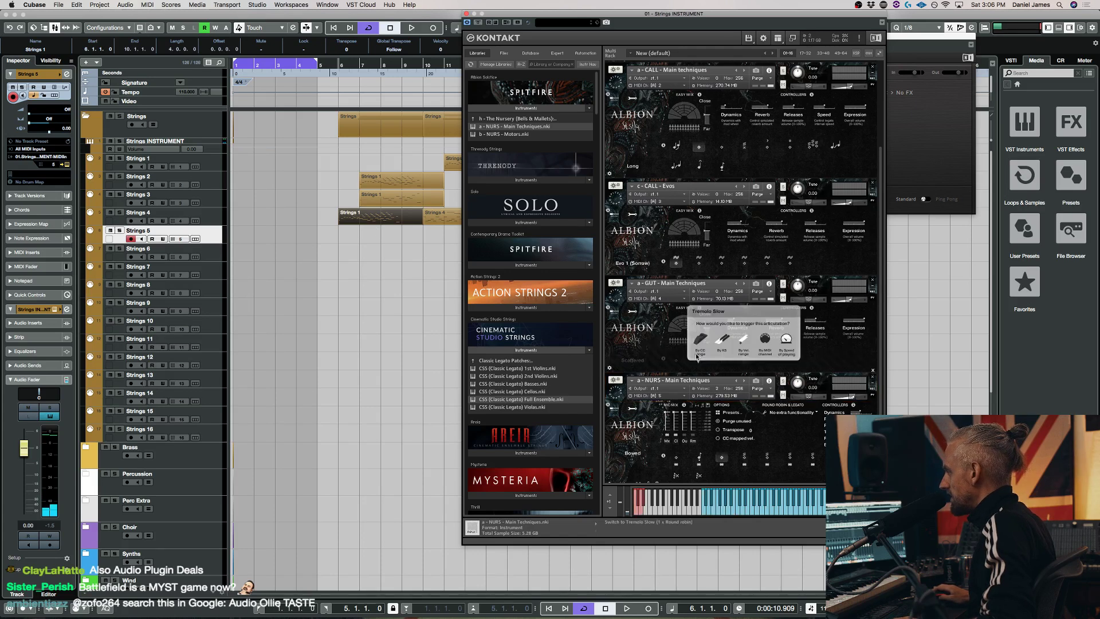
pyautogui.click(665, 356)
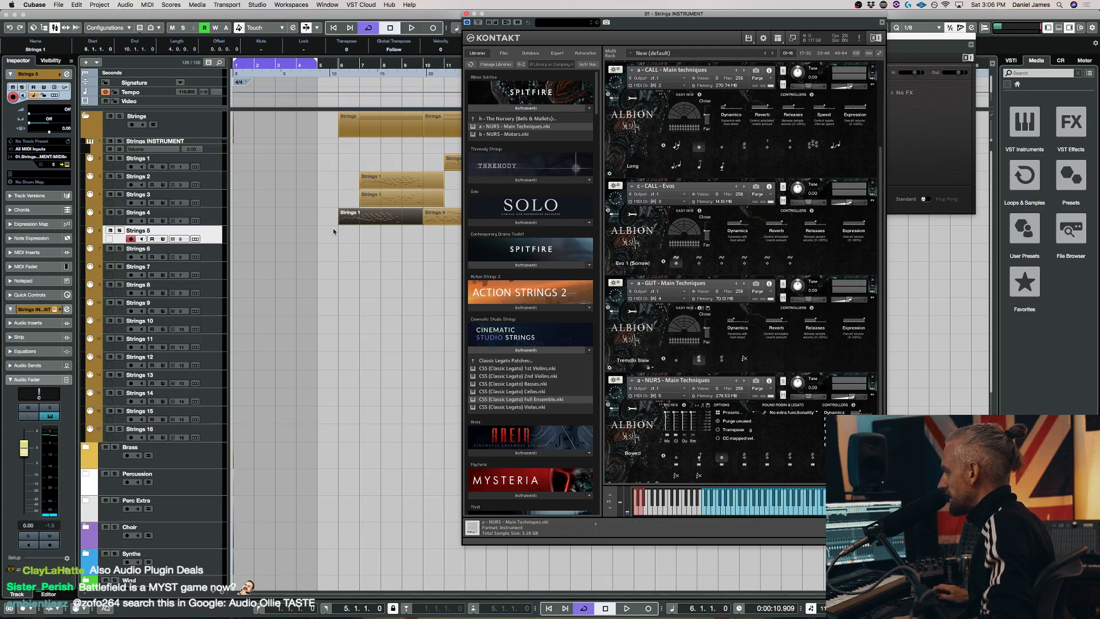
pyautogui.keyDown('shift'); pyautogui.click(212, 220); pyautogui.keyUp('shift')
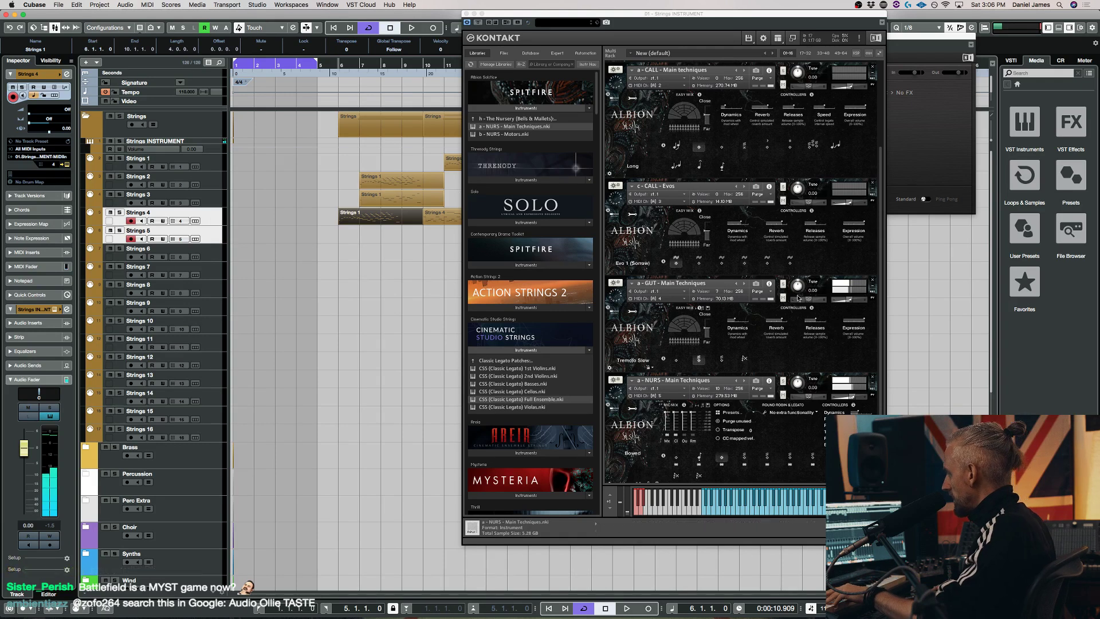
pyautogui.click(842, 302)
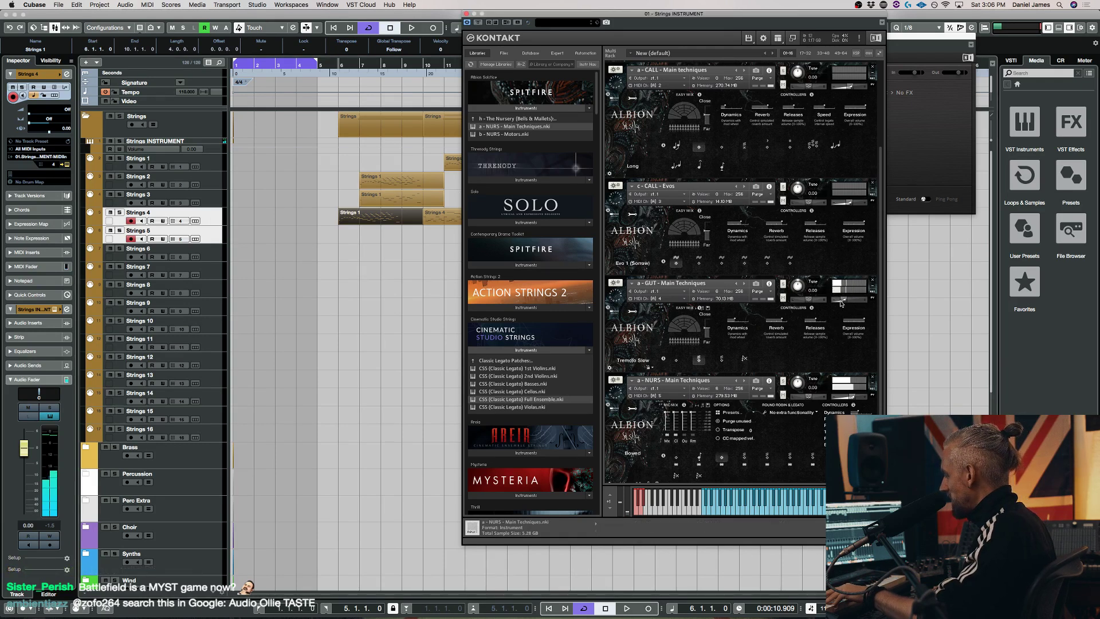
pyautogui.scroll(2, 745, 275)
pyautogui.click(209, 167)
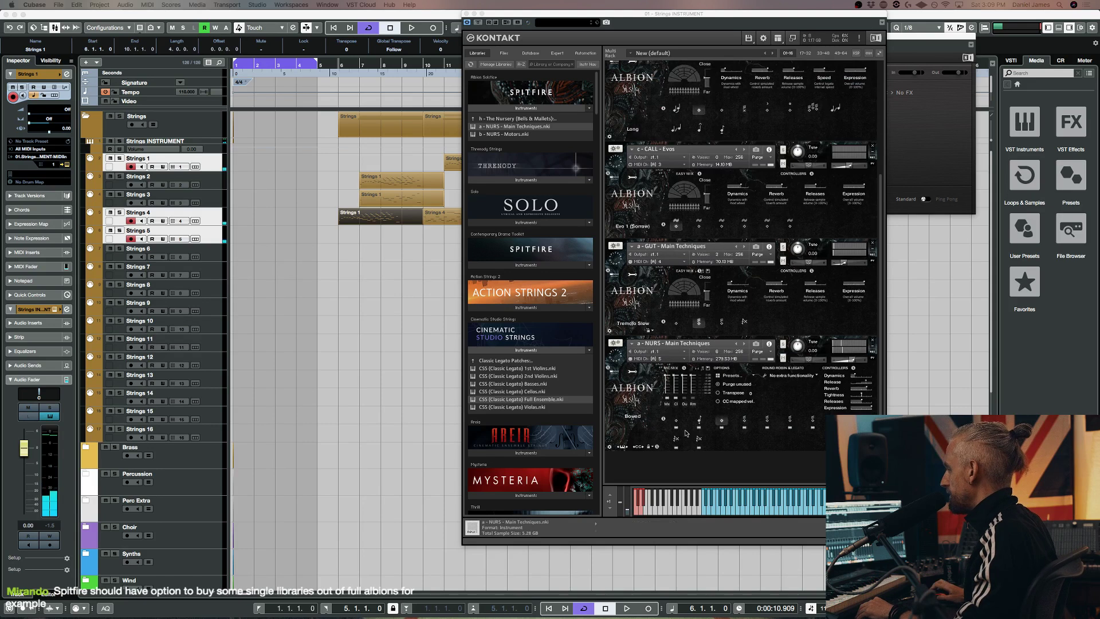
# Select Strings 5 alone and switch NURS - Main Techniques to the Tremolo articulation, followed by Tremolo Bowed
pyautogui.click(215, 252)
pyautogui.press('Up')
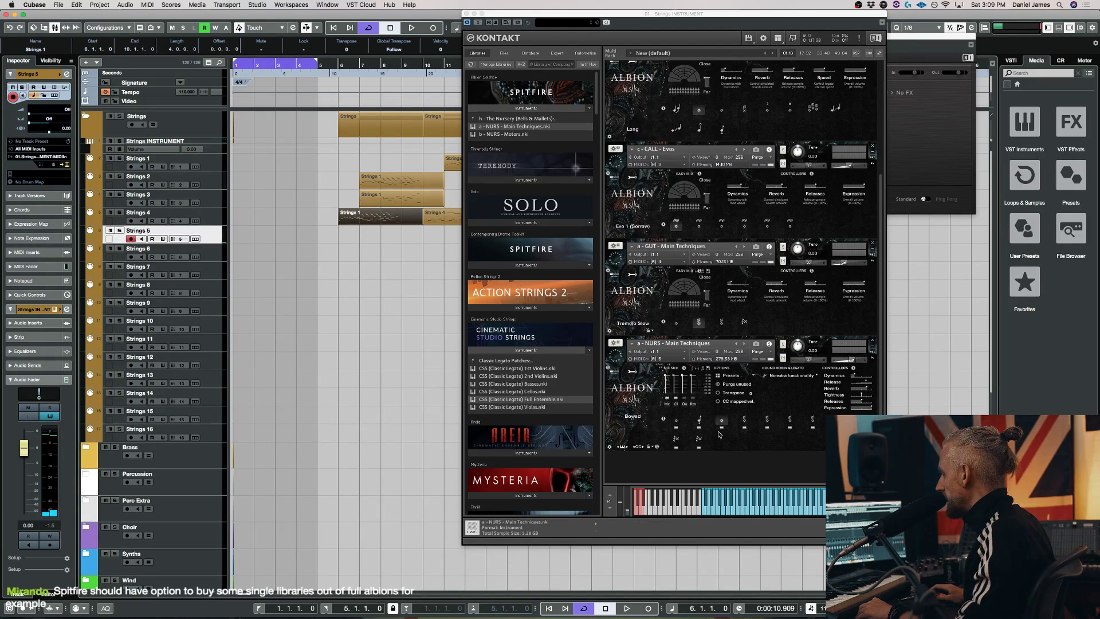
pyautogui.click(746, 423)
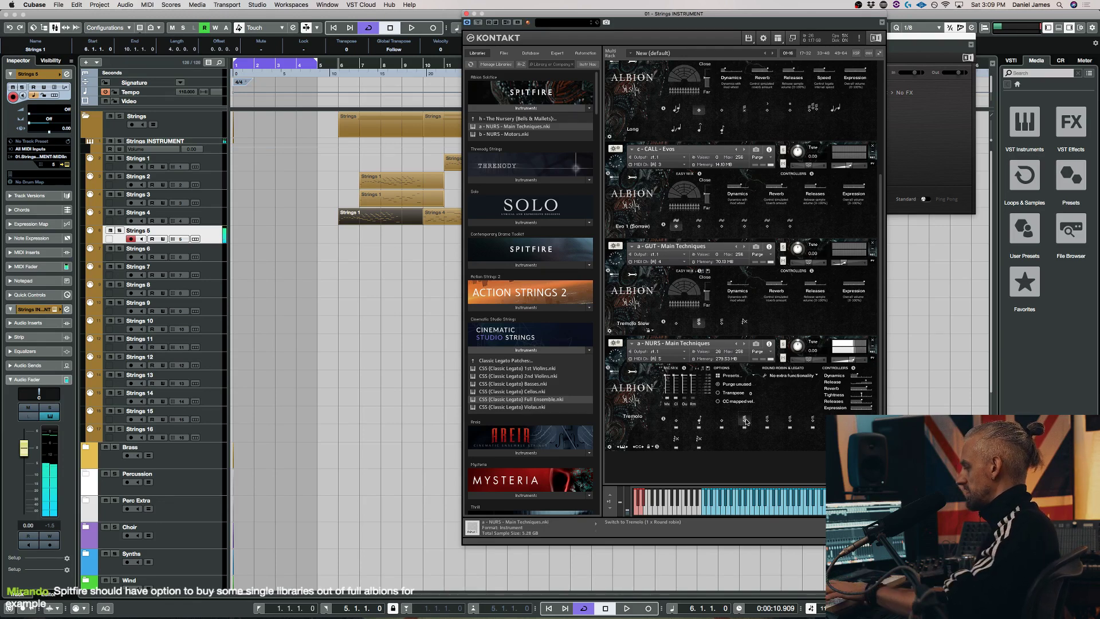
pyautogui.click(767, 419)
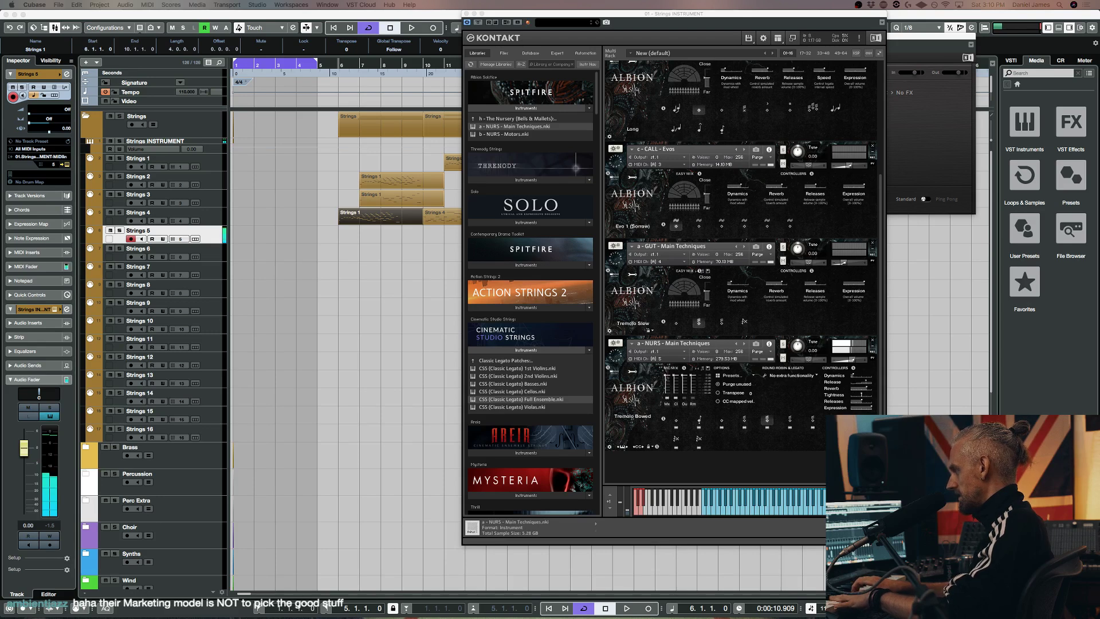
# Audition the patches on Strings 1 and Strings 2 and continue down to the Strings 5 track
pyautogui.click(218, 159)
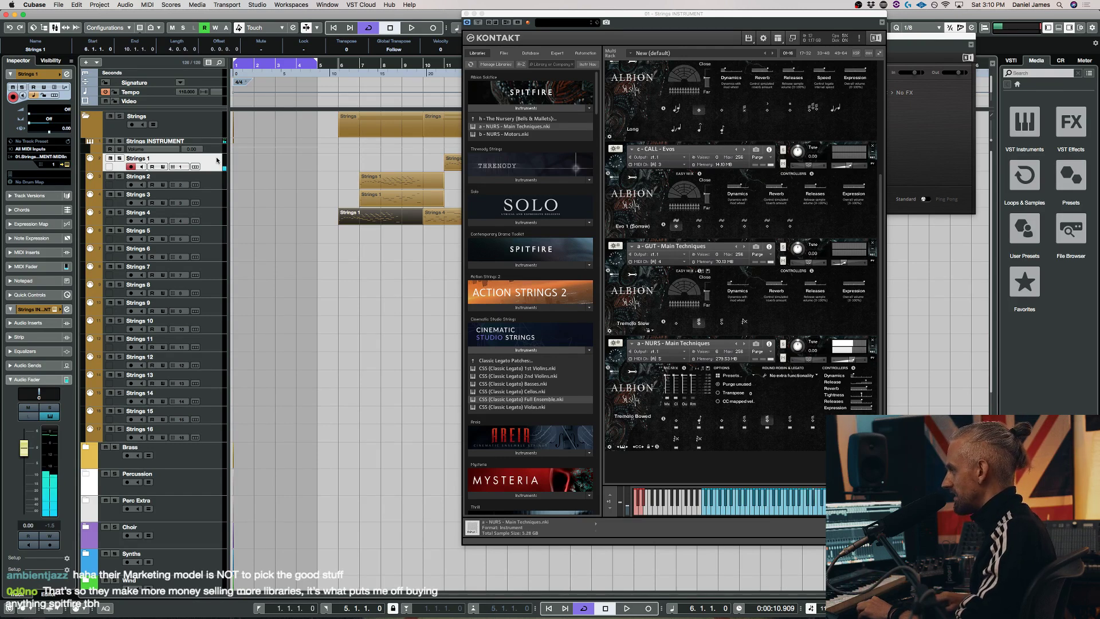
pyautogui.press('Down')
pyautogui.click(208, 185)
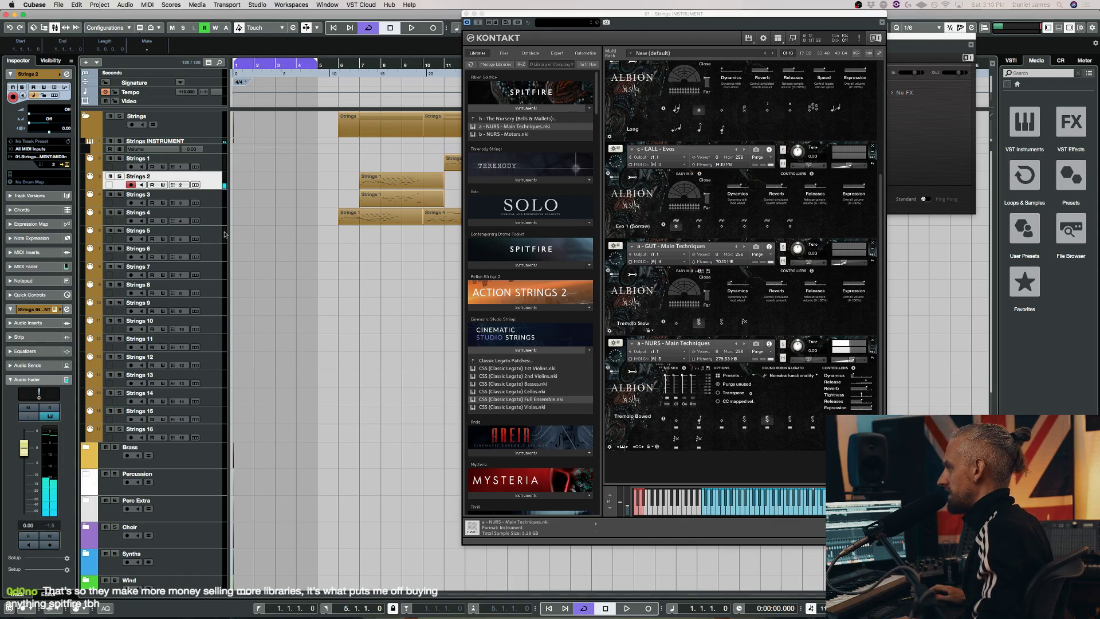
pyautogui.press('Down')
pyautogui.press('Down')
pyautogui.press('Down')
# Step down again from Strings 1 through the loaded tracks and check Strings 7 and Strings 6 below them
pyautogui.click(204, 166)
pyautogui.press('Down')
pyautogui.press('Down')
pyautogui.press('Down')
pyautogui.press('Down')
pyautogui.click(217, 256)
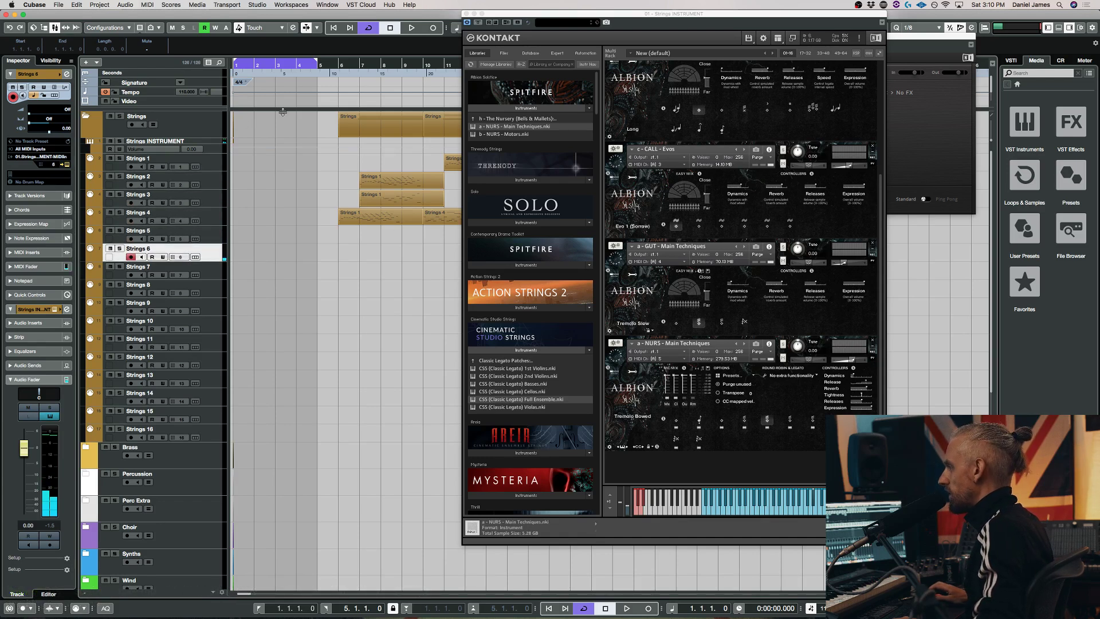
pyautogui.click(204, 167)
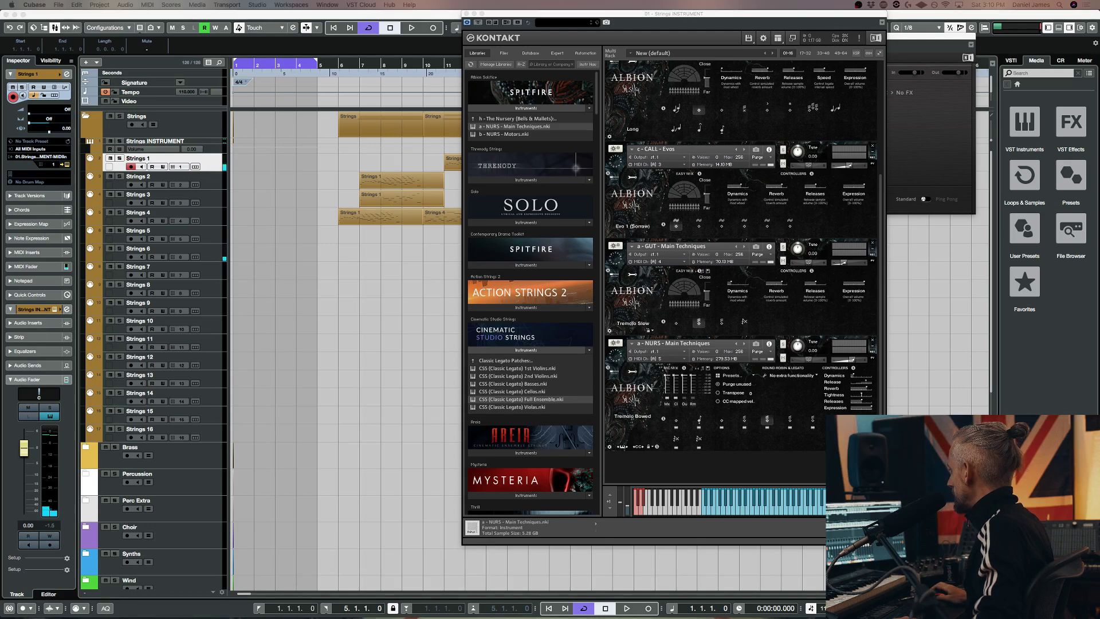
pyautogui.click(205, 279)
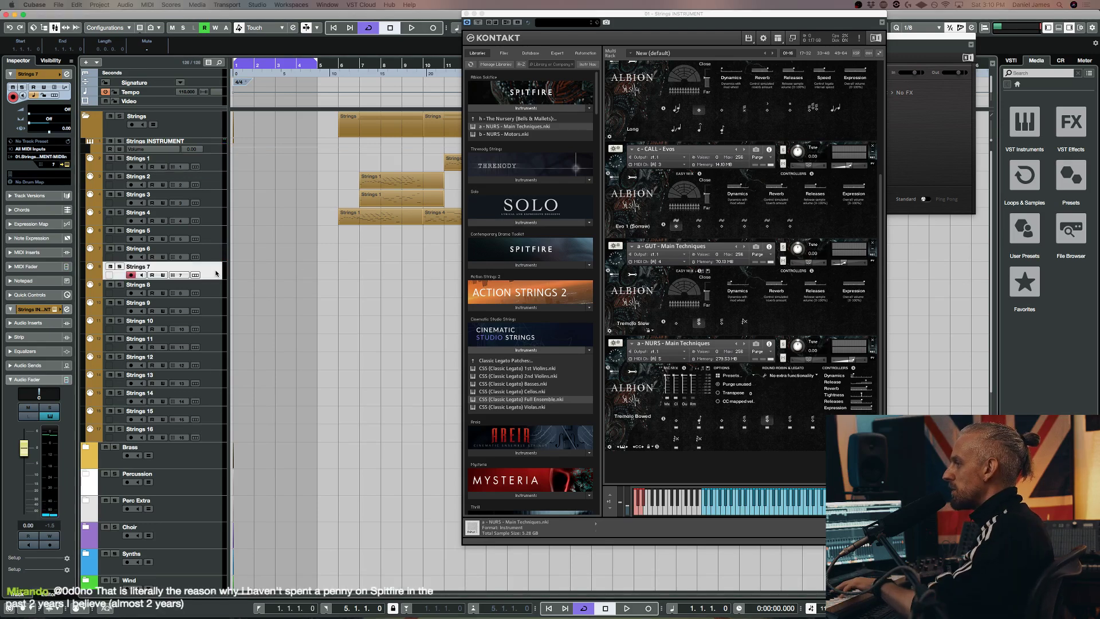
pyautogui.click(216, 258)
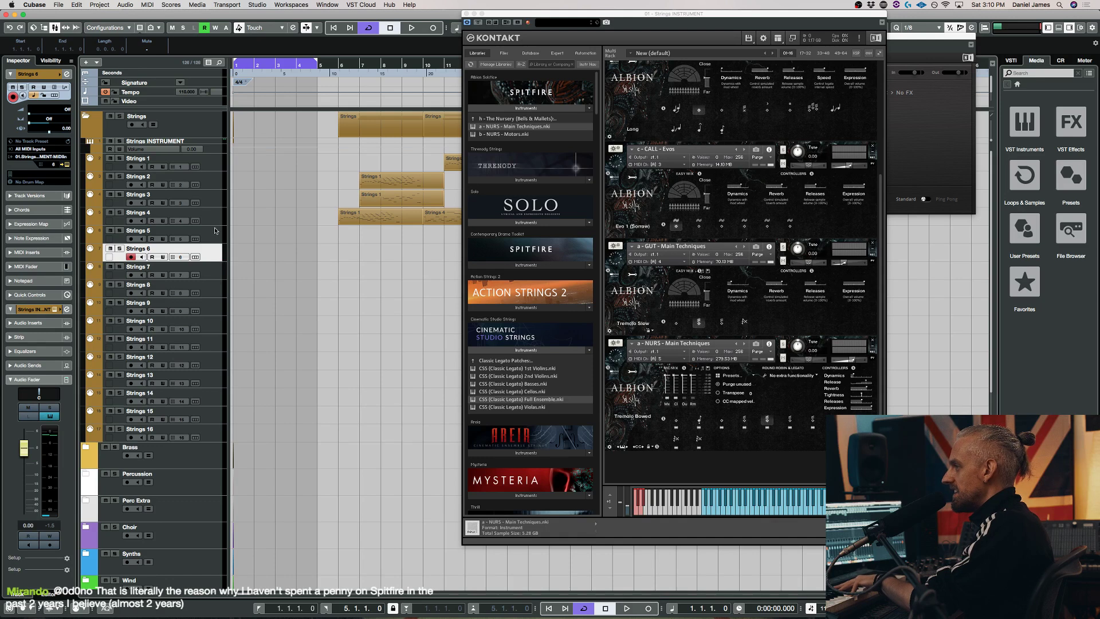
# Load MARD - Grooves from The Marauders (Percussion) folder and select its third groove, with the Strings 6 track selected for playing
pyautogui.click(216, 233)
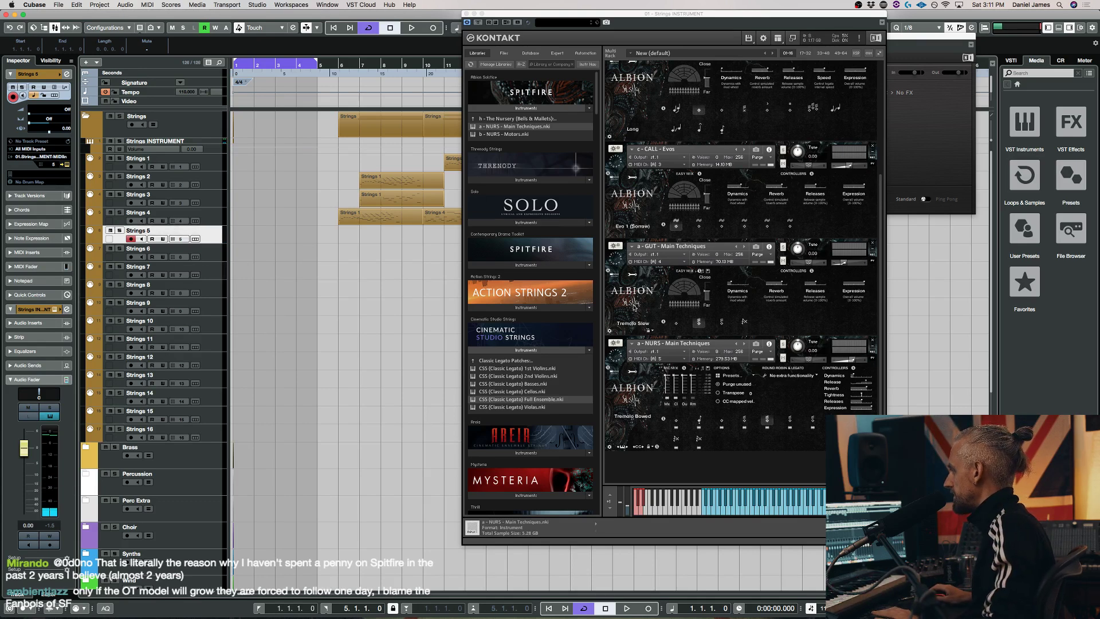
pyautogui.click(532, 117)
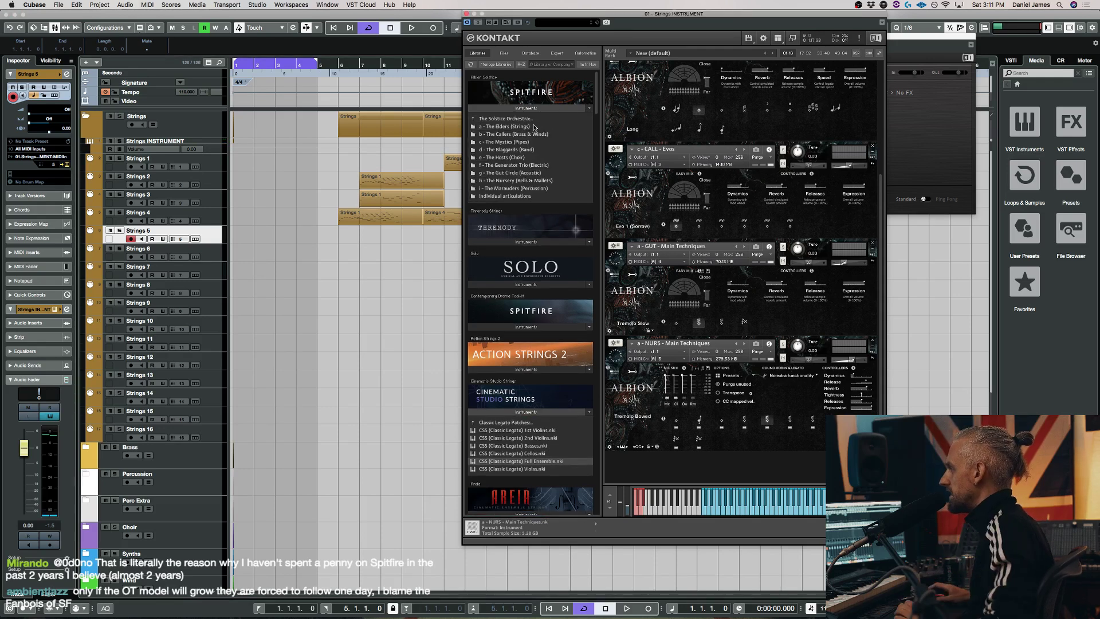
pyautogui.click(530, 188)
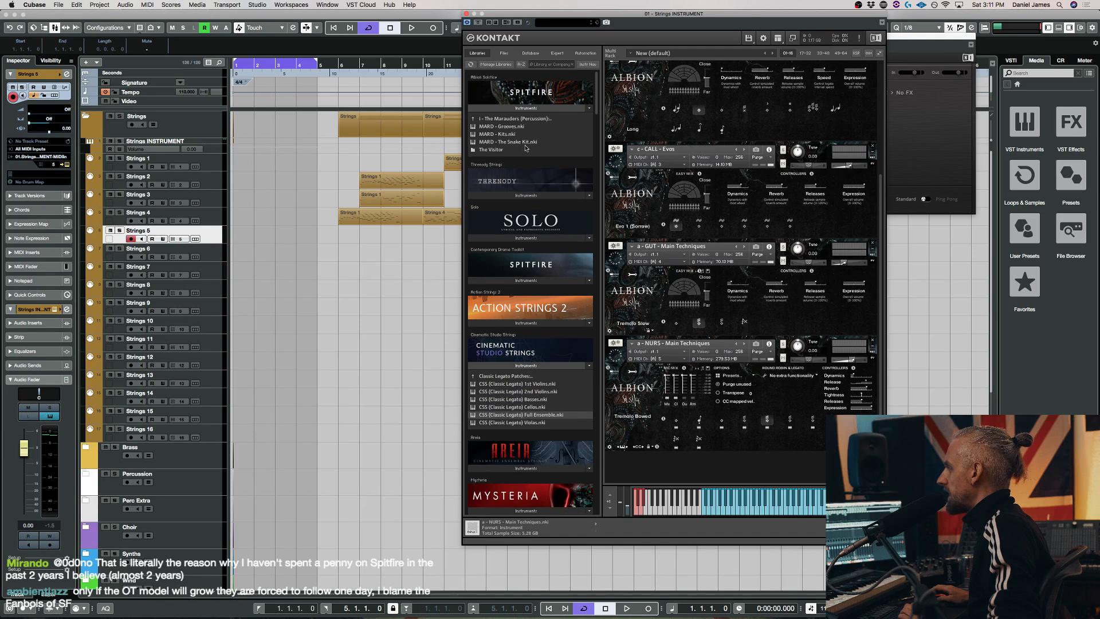
pyautogui.doubleClick(519, 126)
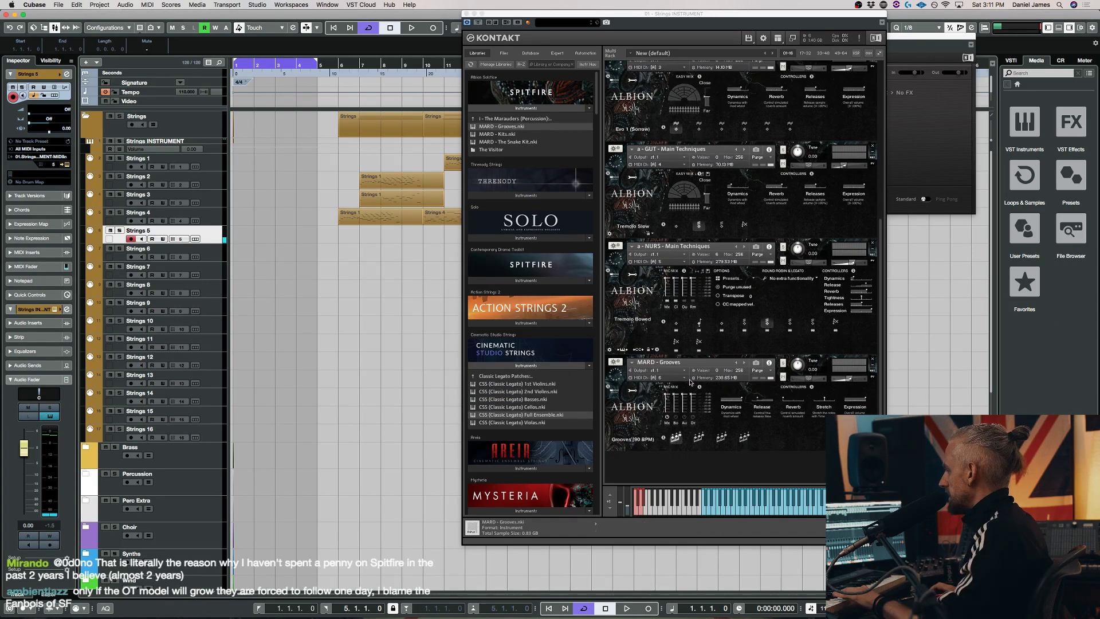
pyautogui.click(212, 256)
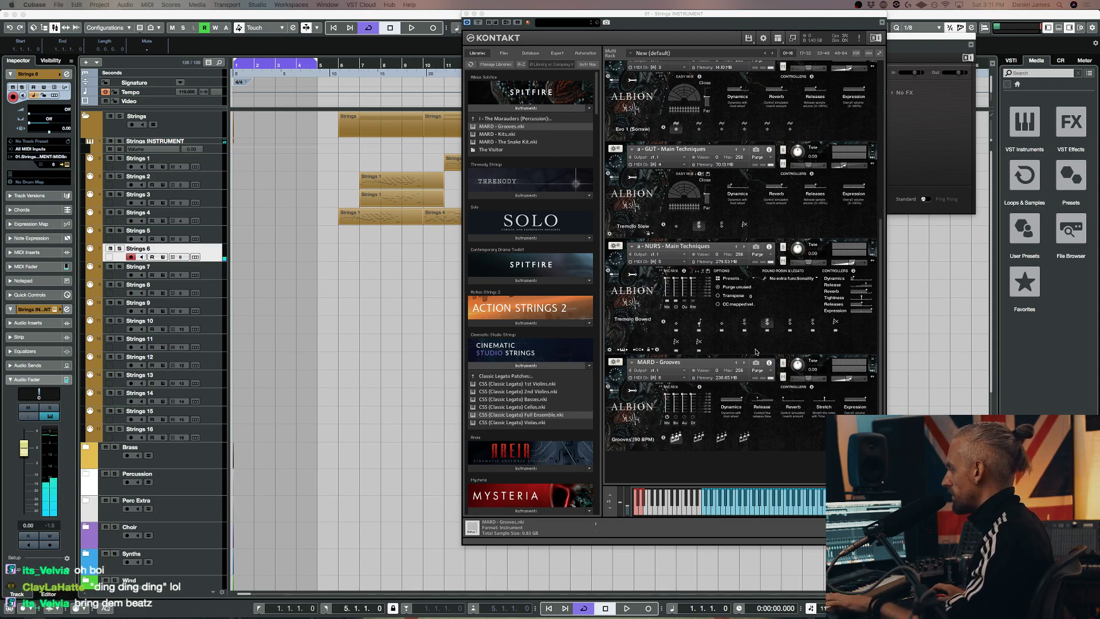
pyautogui.click(722, 437)
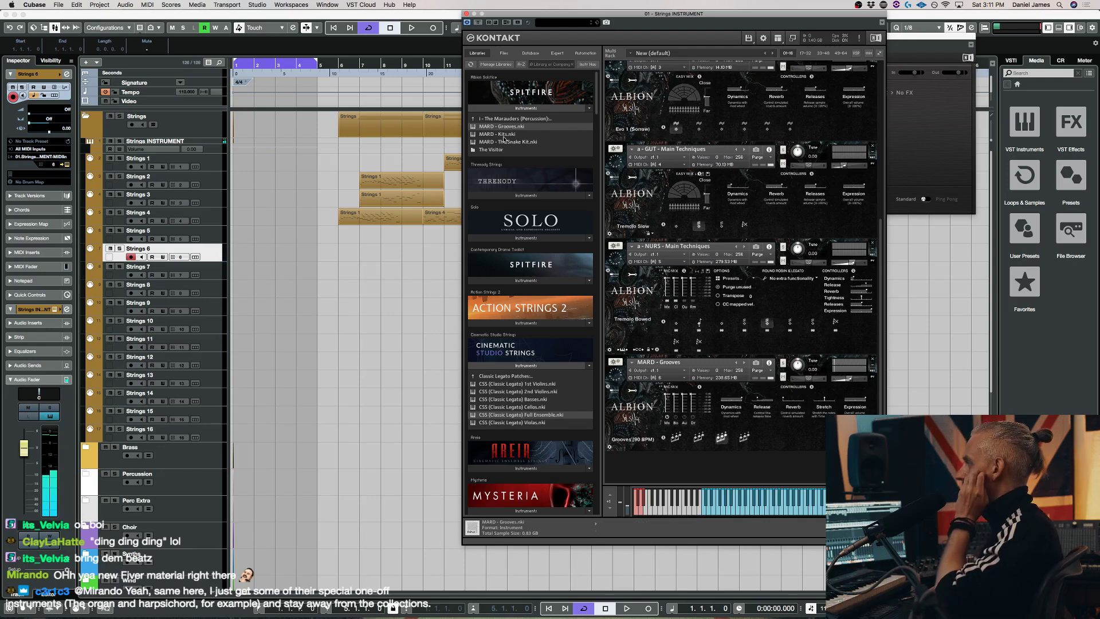
# Replace the Marauders grooves patch with MARD - Kits, followed by MARD - The Snake Kit, and remove it from the rack
pyautogui.click(573, 135)
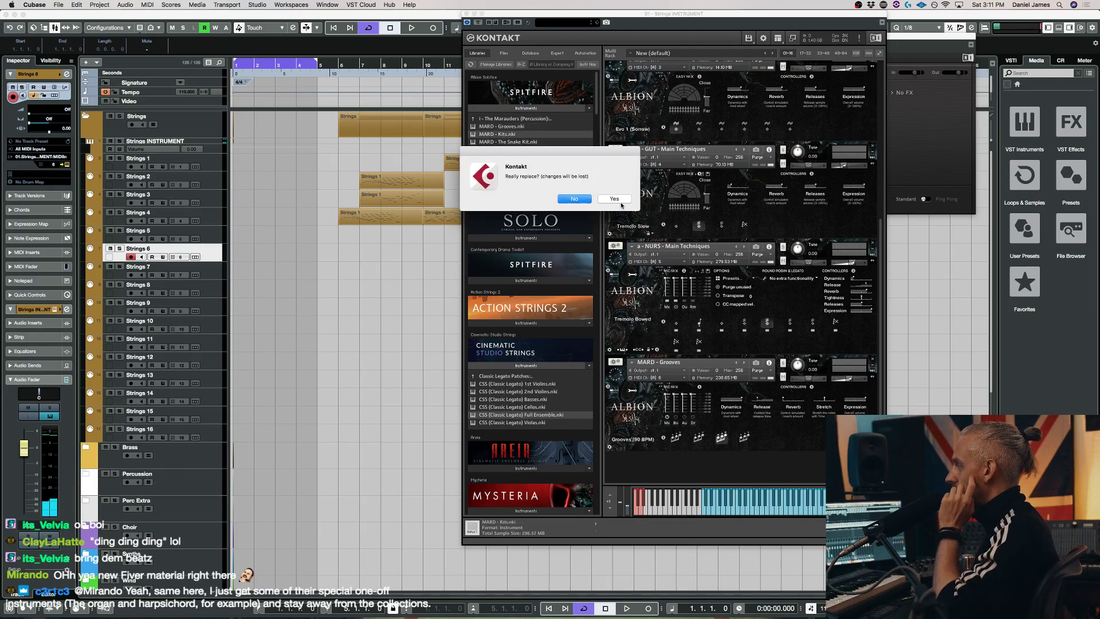
pyautogui.click(621, 206)
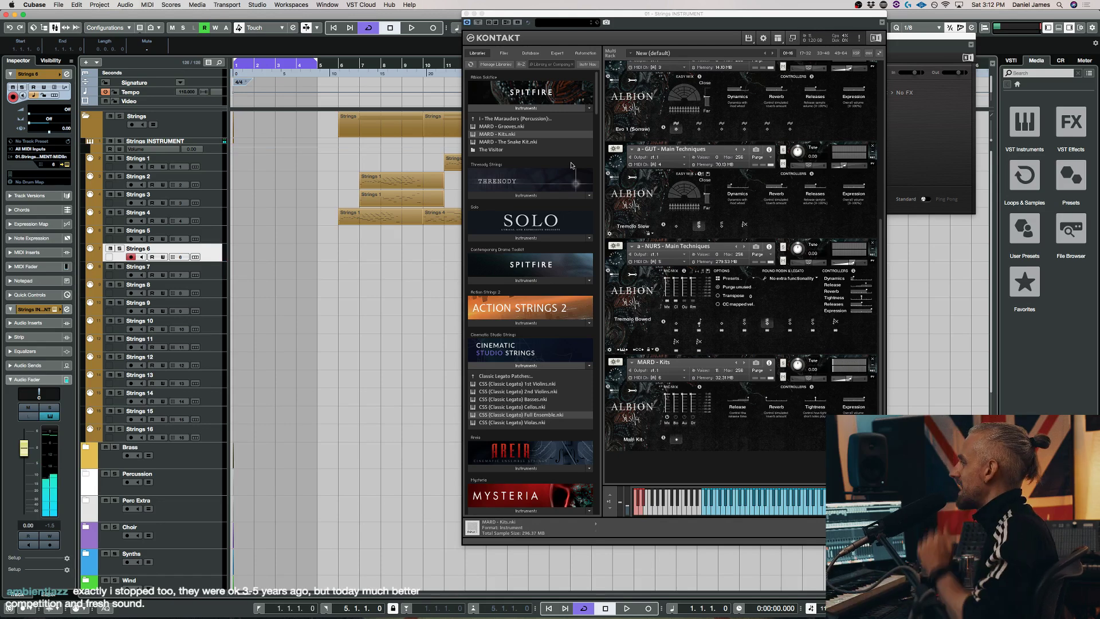
pyautogui.moveTo(508, 142); pyautogui.dragTo(717, 418)
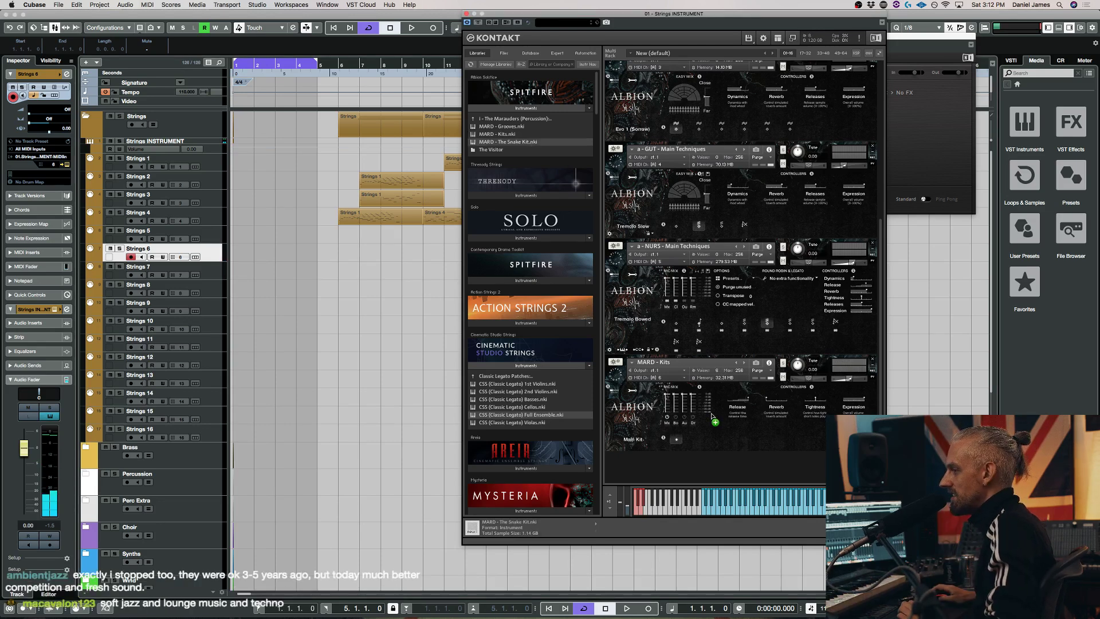
pyautogui.moveTo(705, 317); pyautogui.dragTo(708, 324)
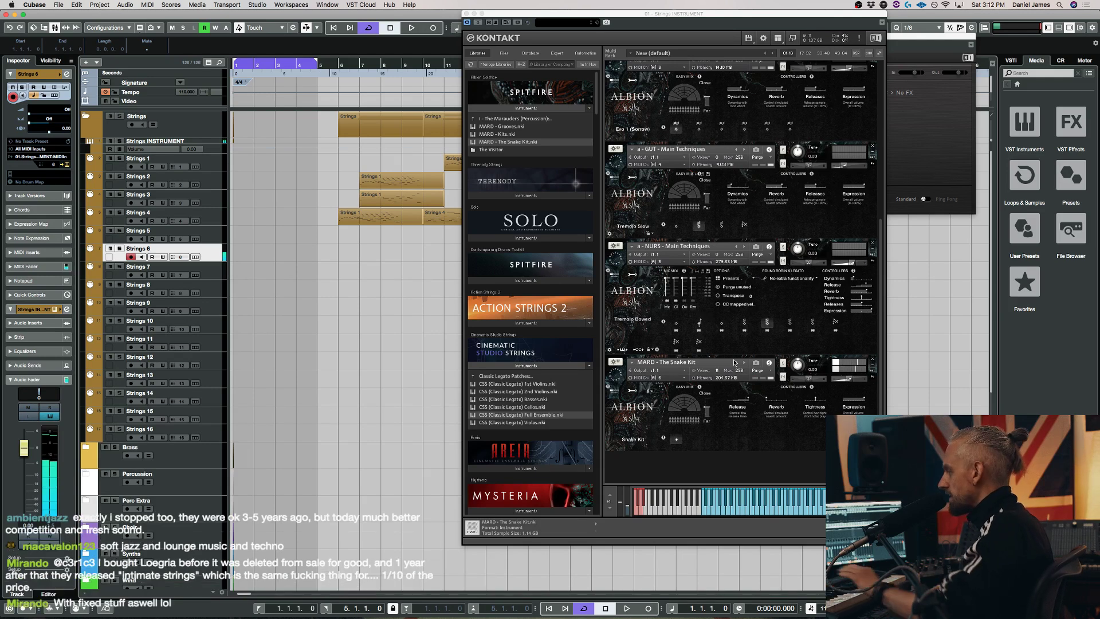
pyautogui.click(872, 360)
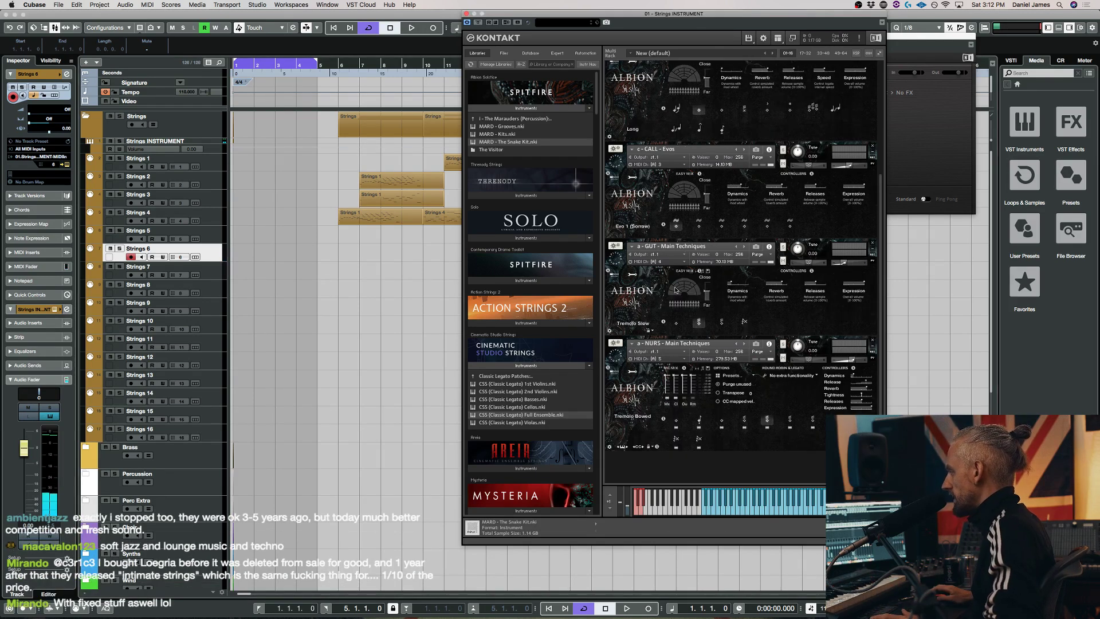
# Review the Albion Solstice orchestra folders and look inside The Marauders and its The Visitor folder
pyautogui.click(504, 120)
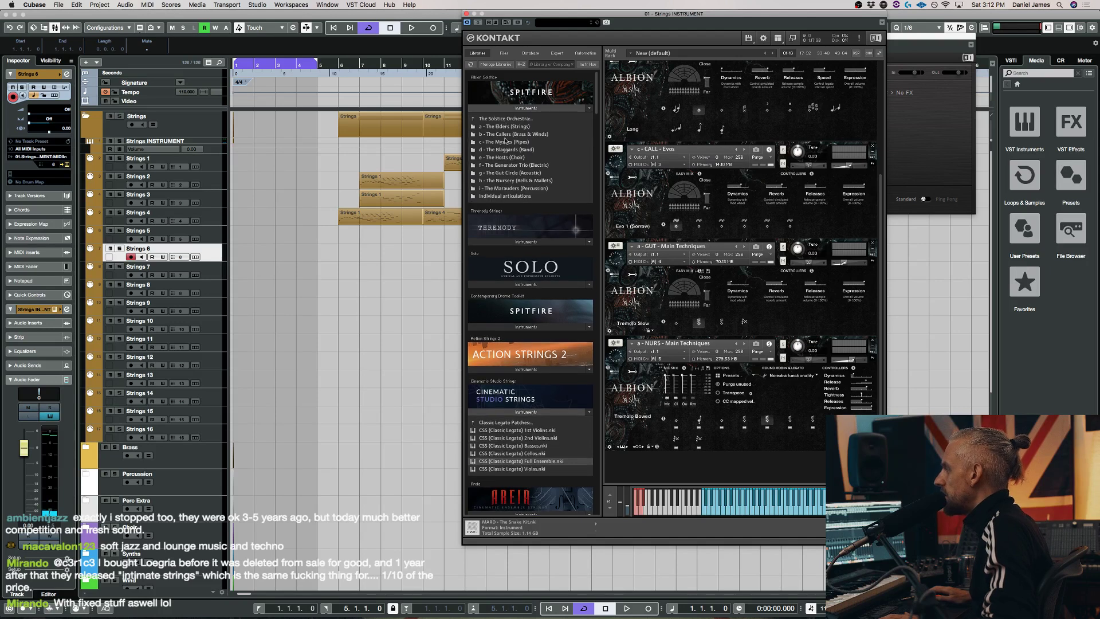
pyautogui.click(504, 120)
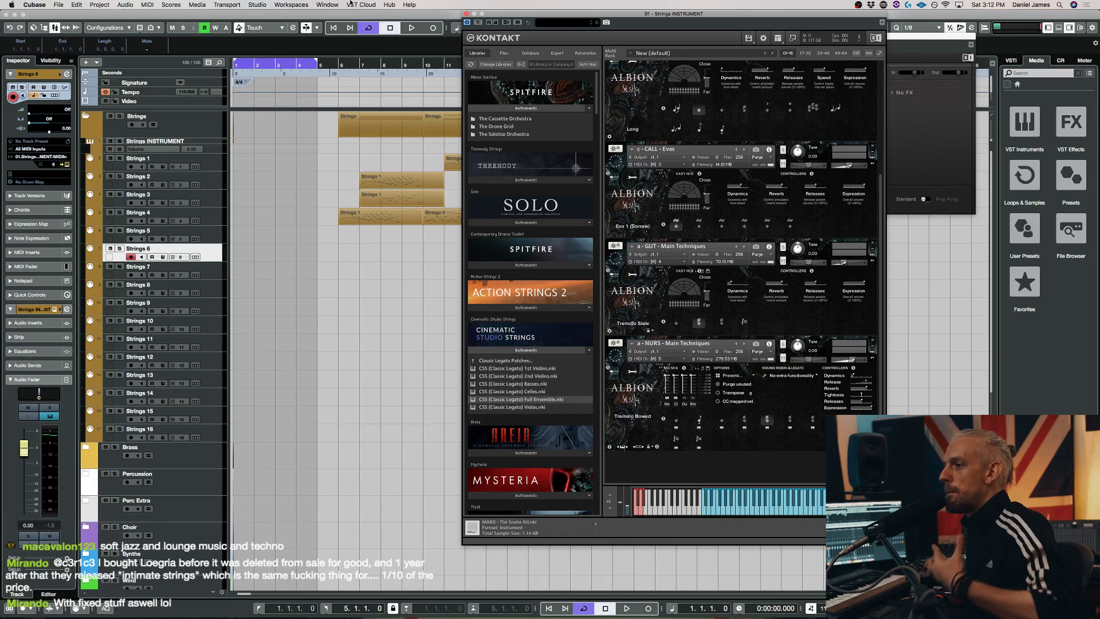
pyautogui.click(501, 134)
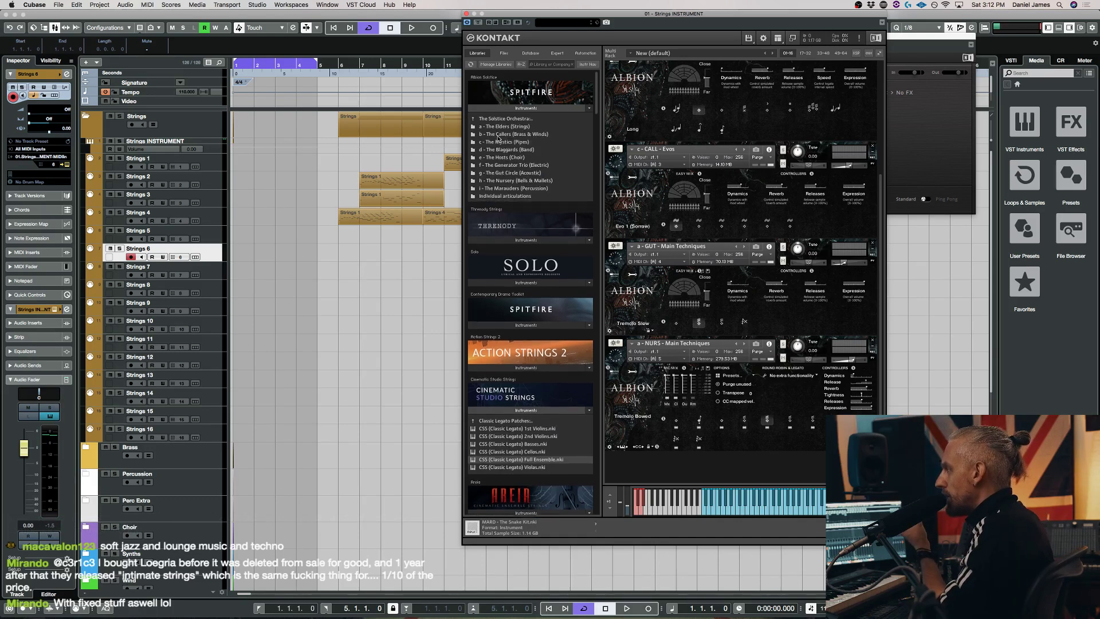
pyautogui.click(509, 188)
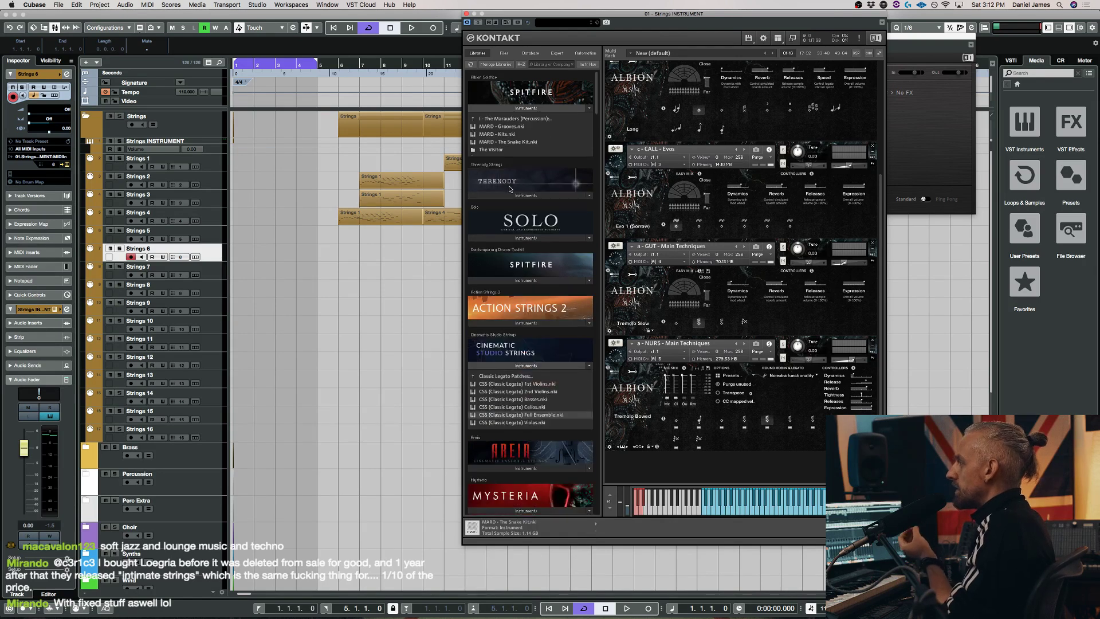
pyautogui.click(498, 150)
pyautogui.click(501, 118)
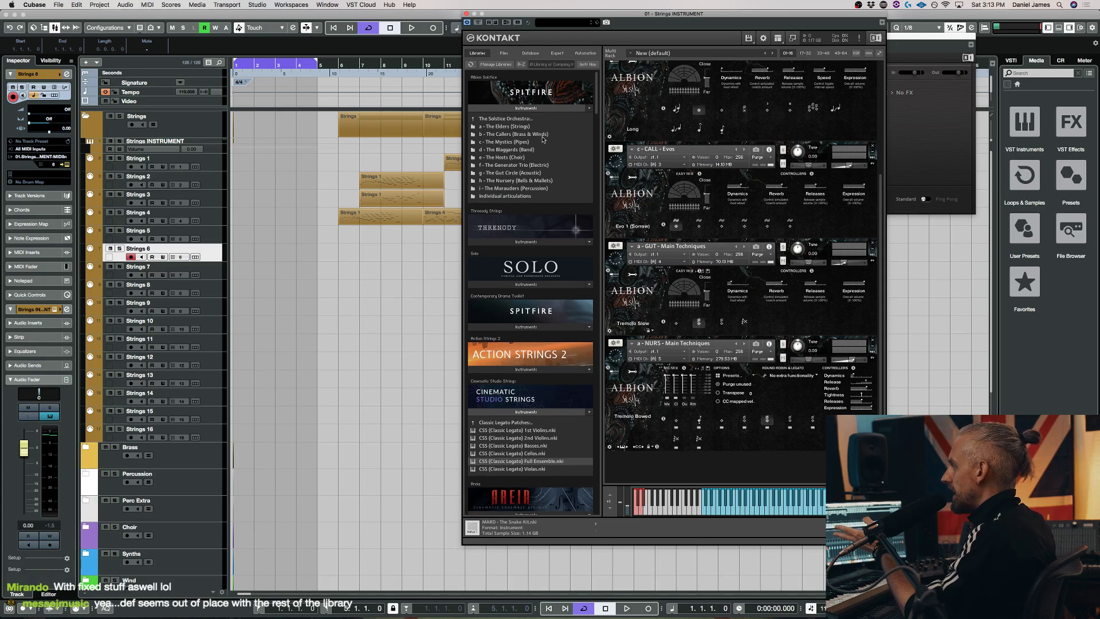
# Examine the patches in The Blaggards (Band) and The Elders - Classic Octet folders and return to The Solstice Orchestra folder
pyautogui.click(519, 149)
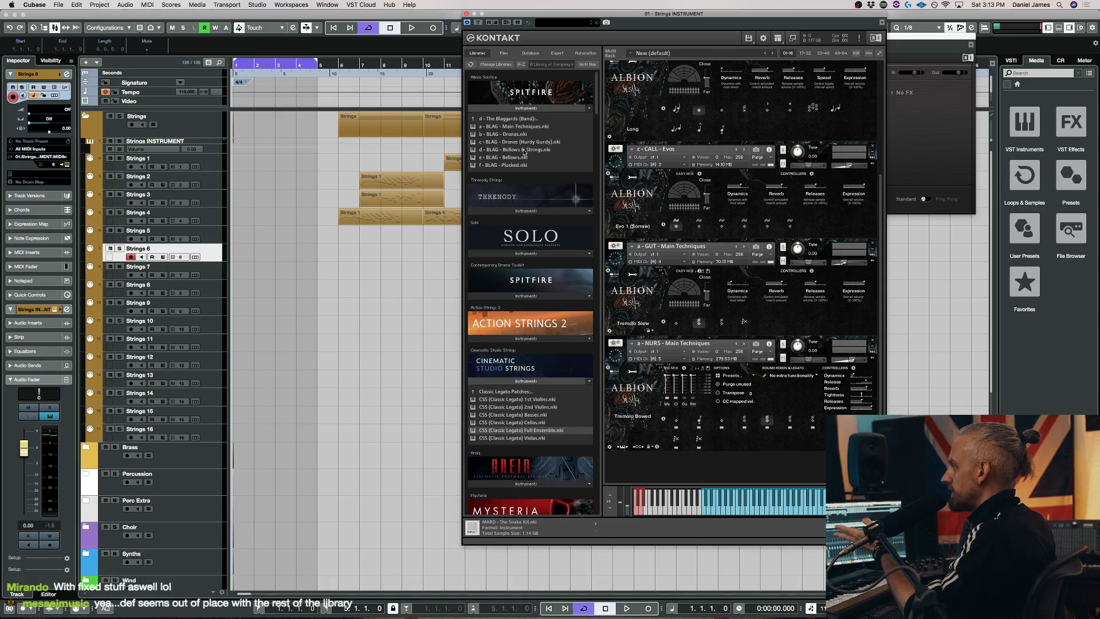
pyautogui.click(505, 119)
pyautogui.click(516, 127)
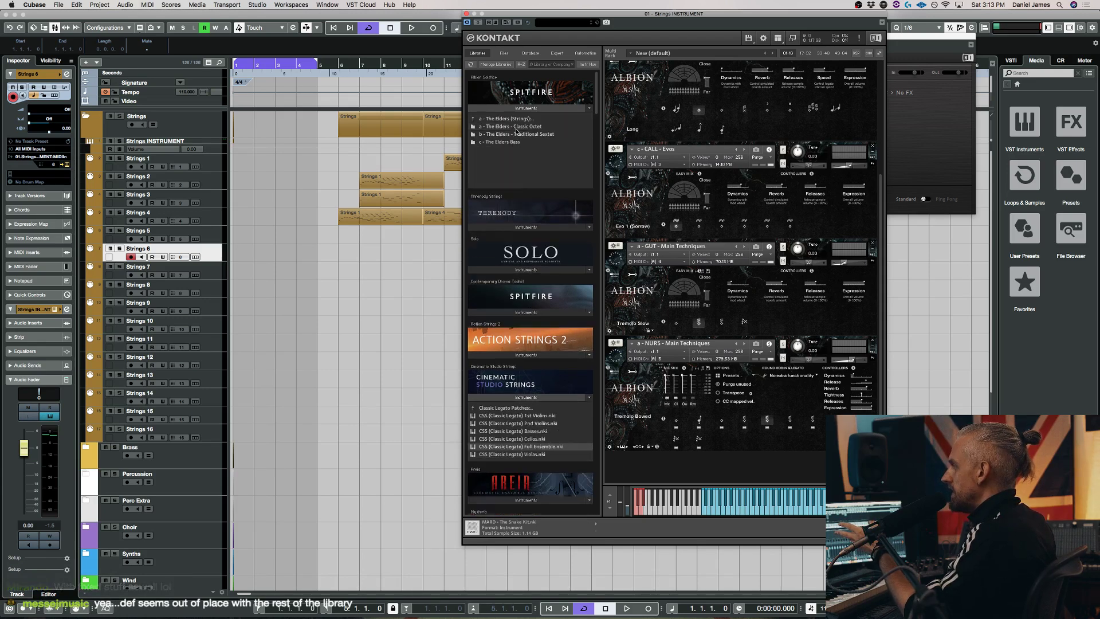
pyautogui.click(509, 127)
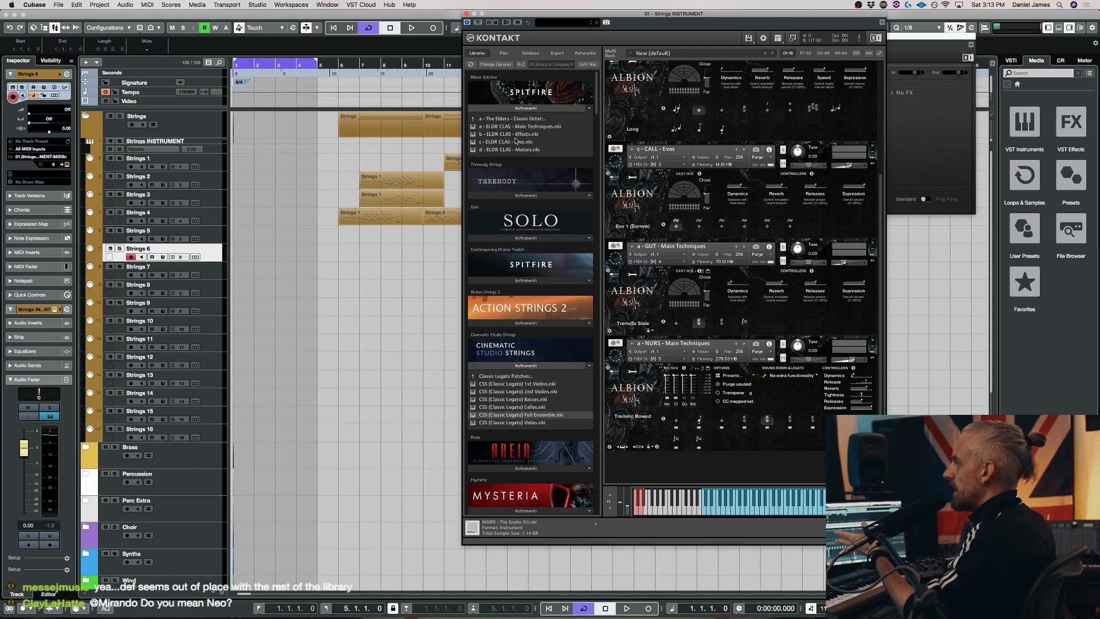
pyautogui.click(510, 120)
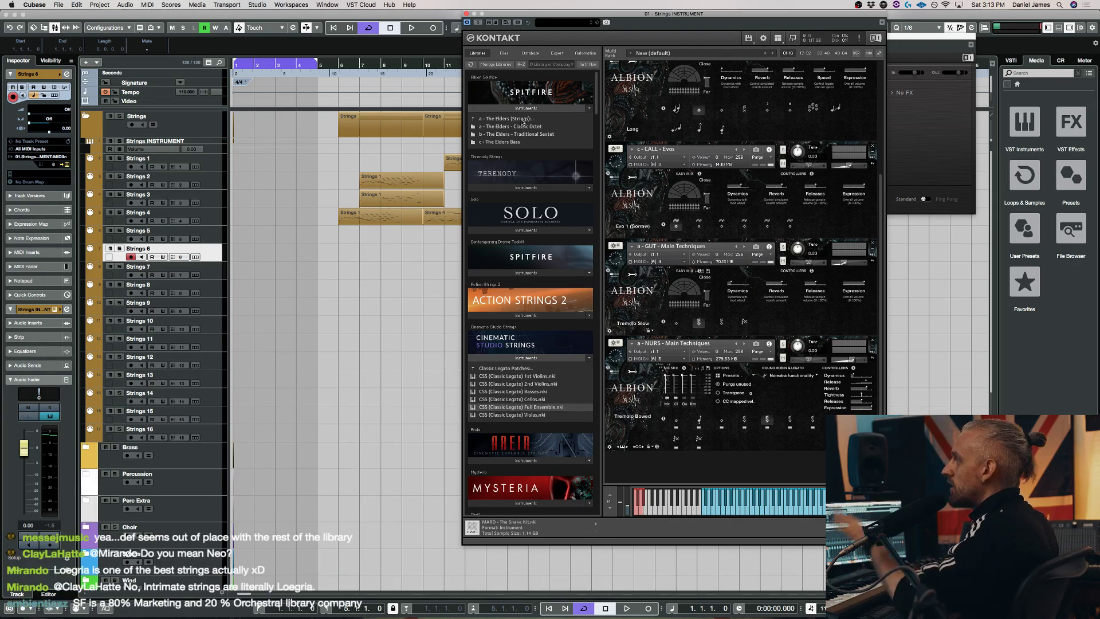
pyautogui.click(504, 118)
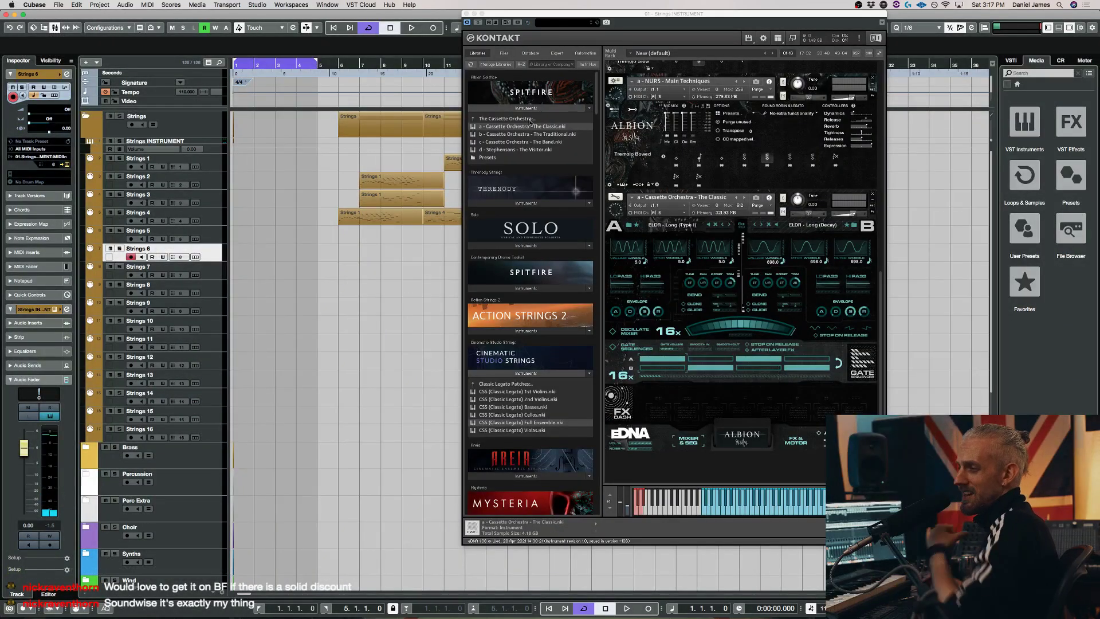
# Set bay A to ELDR - Con Sord (Type I) and bay B to ELDR - Circular (Decay), and bay A's wobble frequencies to 14.0, 11.0 and 163.0
pyautogui.moveTo(553, 22); pyautogui.dragTo(389, 52)
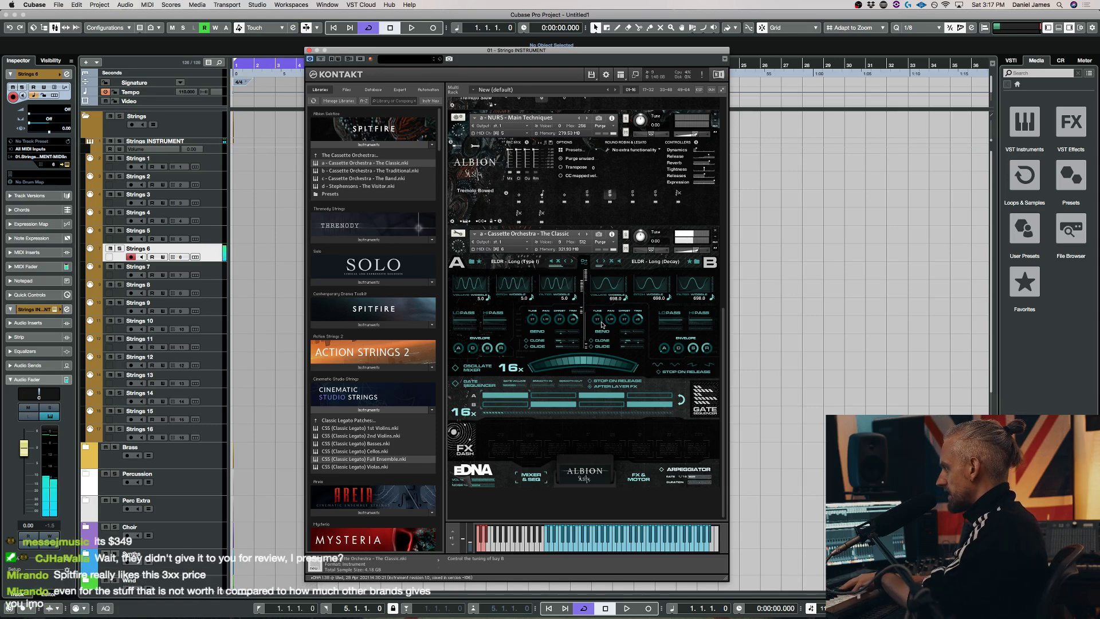
pyautogui.click(572, 264)
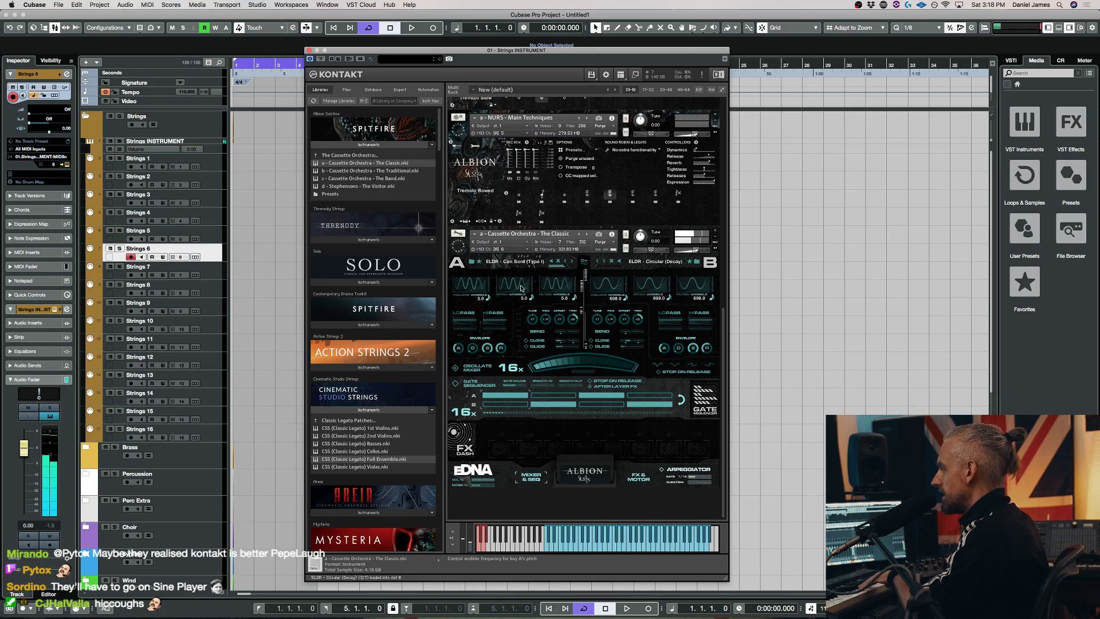
pyautogui.scroll(-4, 521, 289)
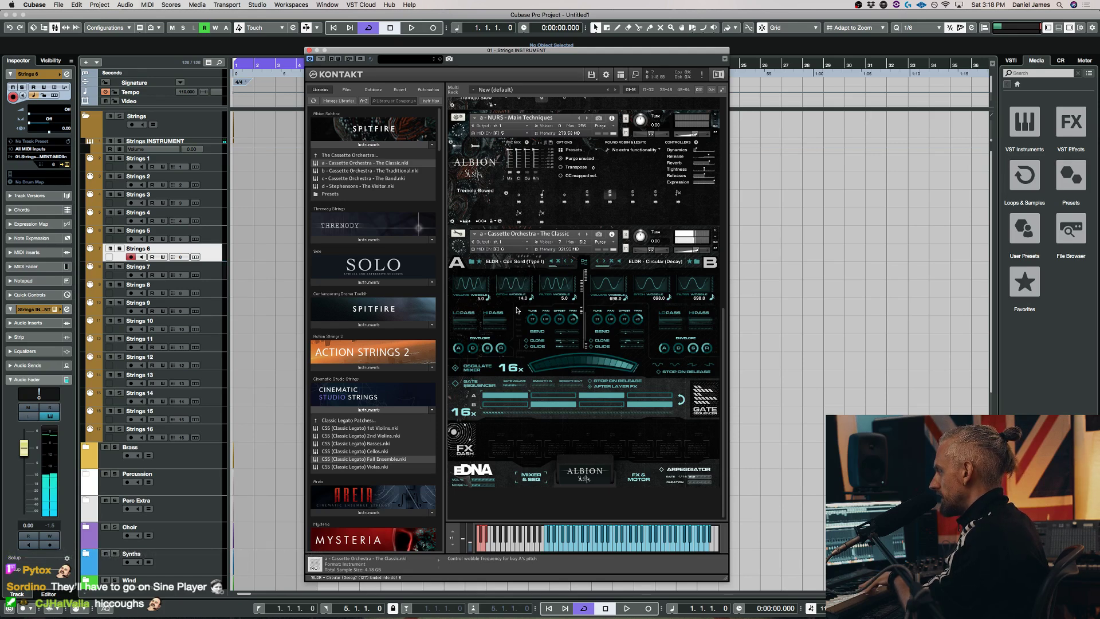
pyautogui.scroll(-4, 506, 290)
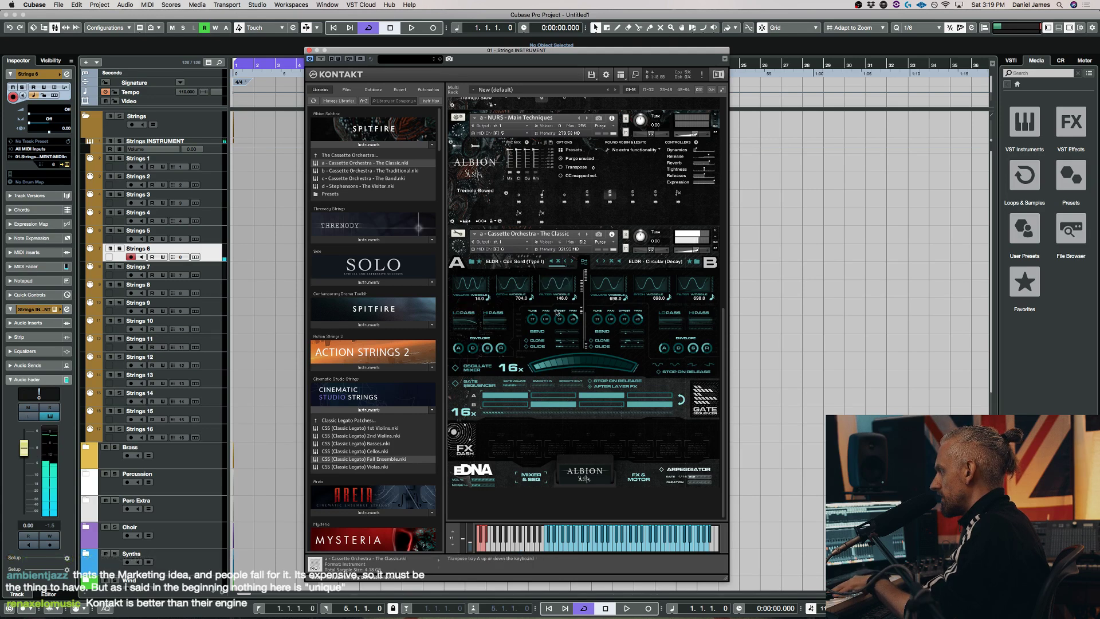
pyautogui.moveTo(559, 234); pyautogui.dragTo(525, 344)
pyautogui.scroll(-3, 524, 344)
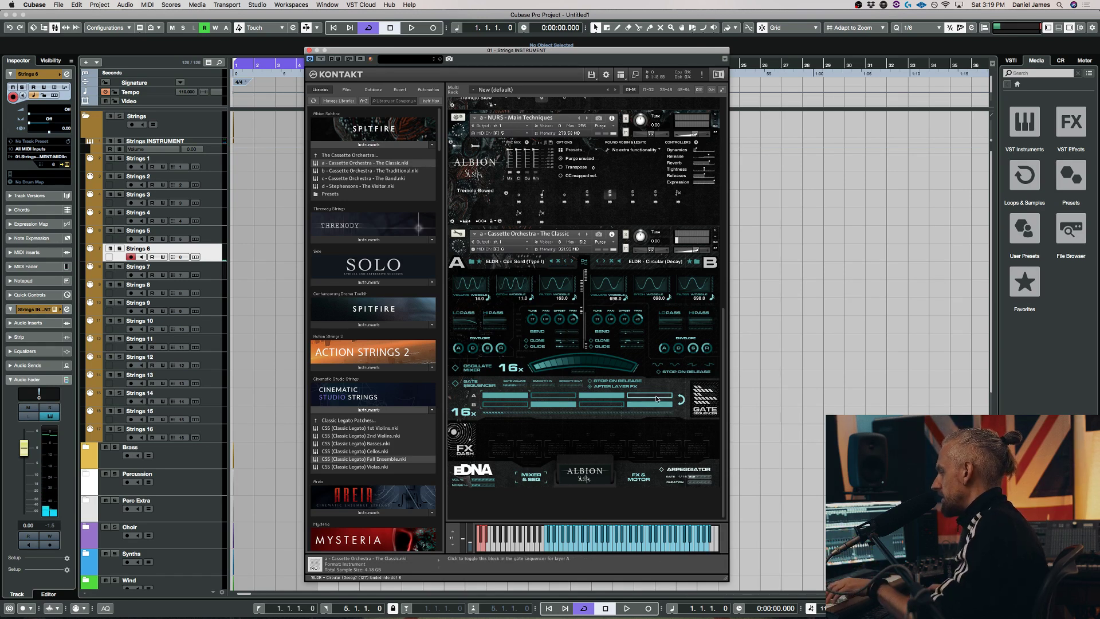
# Check the eDNA motor and effects page, return to the mixer, and switch bay B to ELDR - Sinister (Decay)
pyautogui.click(537, 479)
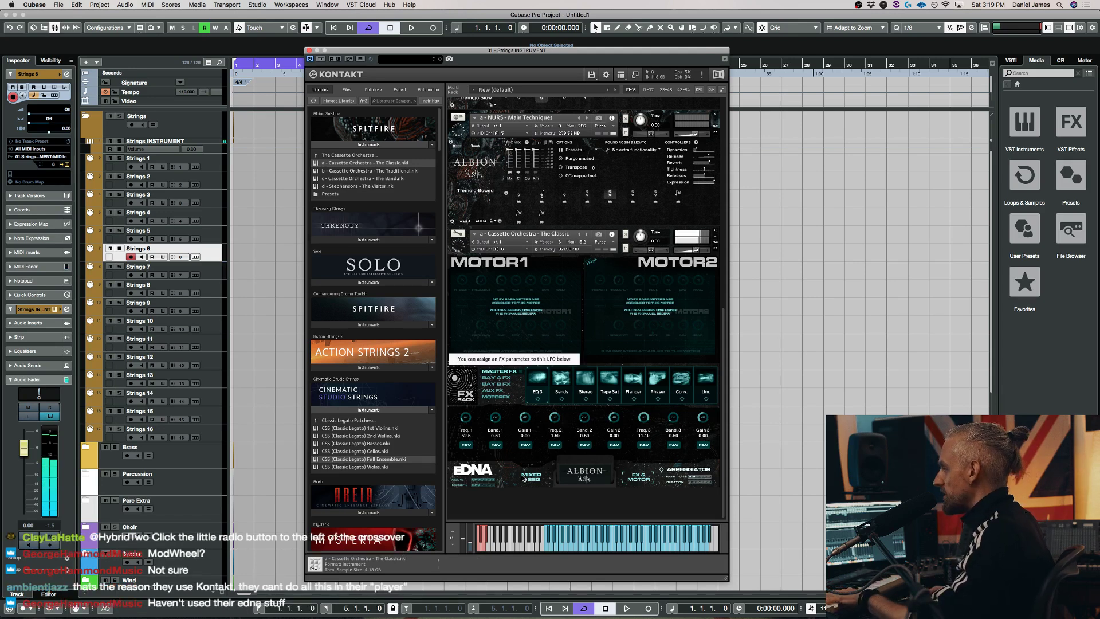
pyautogui.click(590, 480)
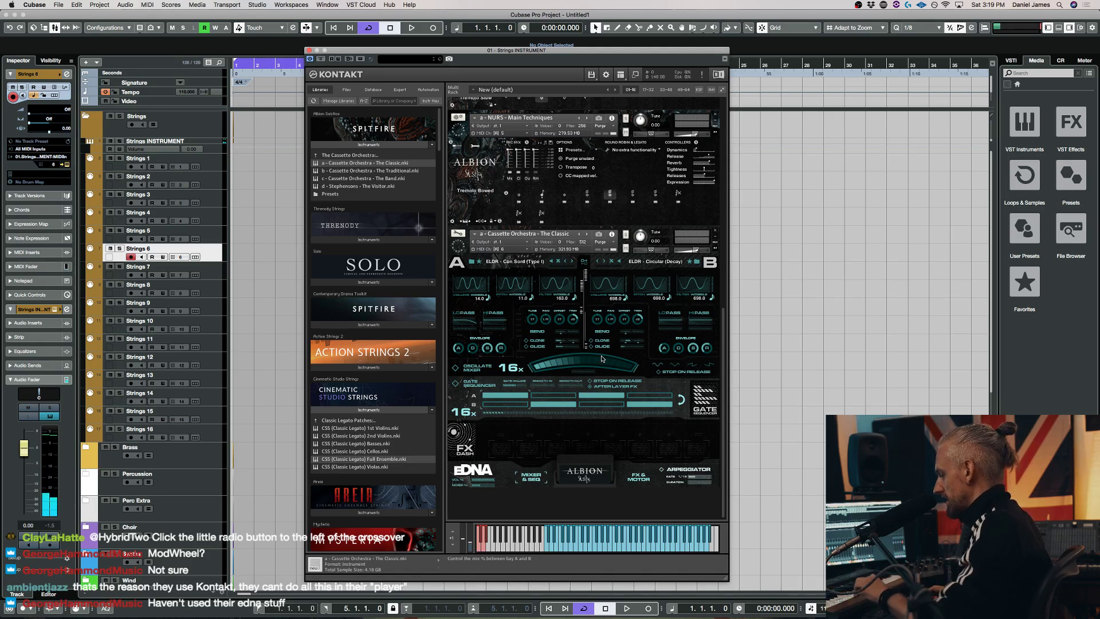
pyautogui.click(604, 262)
pyautogui.click(604, 262)
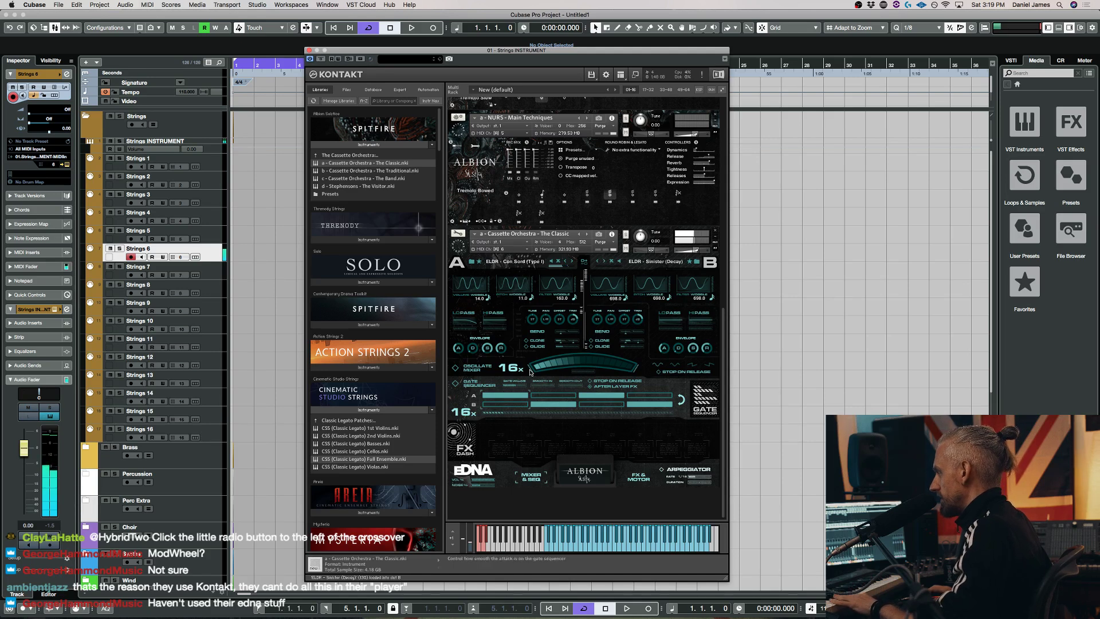
# Toggle the Oscillate Mixer and try its rate at 3x and 0.5x before setting it to 64x
pyautogui.click(466, 370)
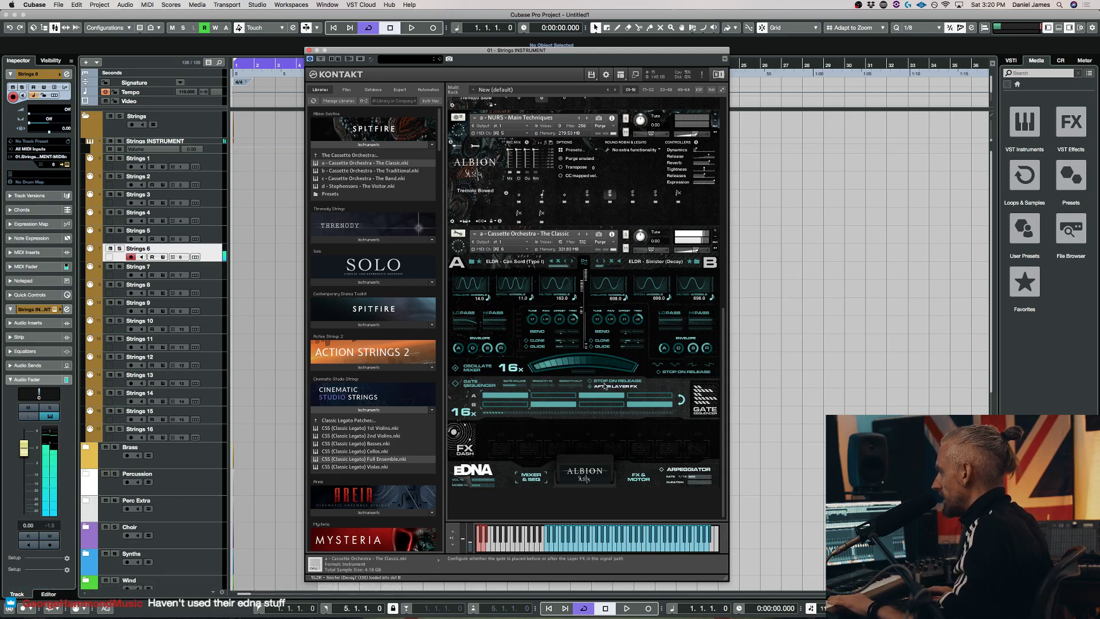
pyautogui.click(563, 362)
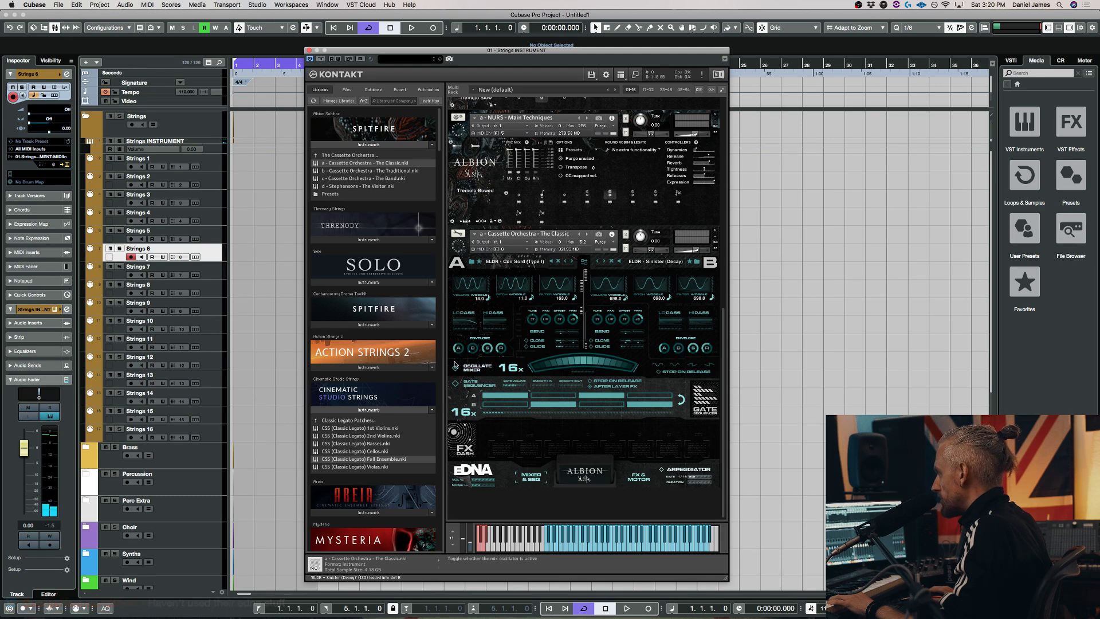
pyautogui.moveTo(511, 341); pyautogui.dragTo(503, 384)
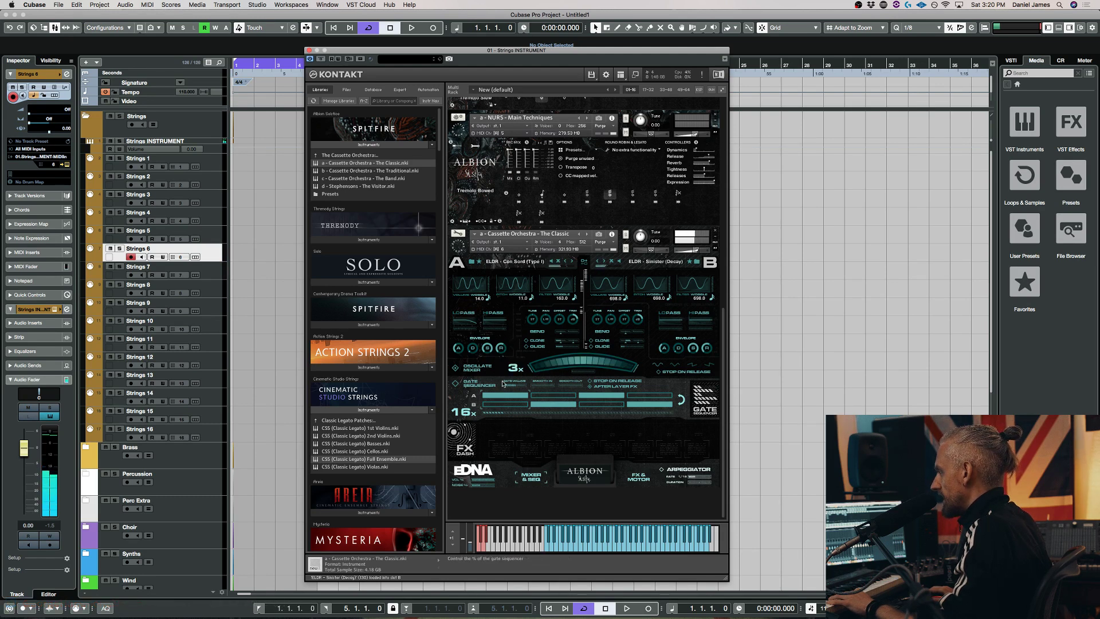
pyautogui.moveTo(552, 375); pyautogui.dragTo(519, 427)
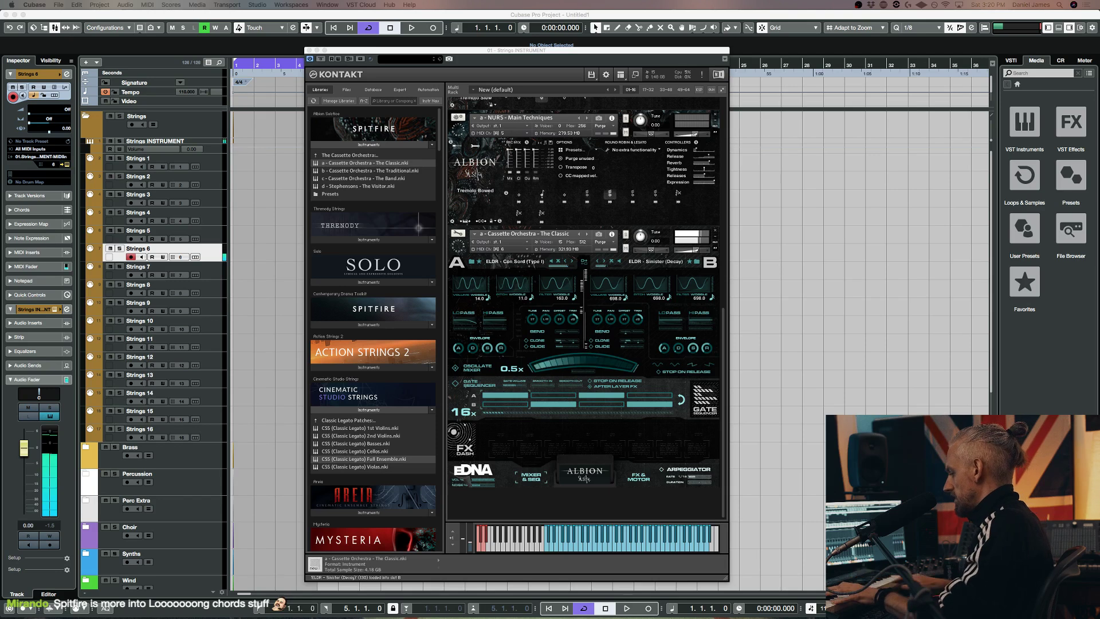
pyautogui.moveTo(512, 369); pyautogui.dragTo(731, 373)
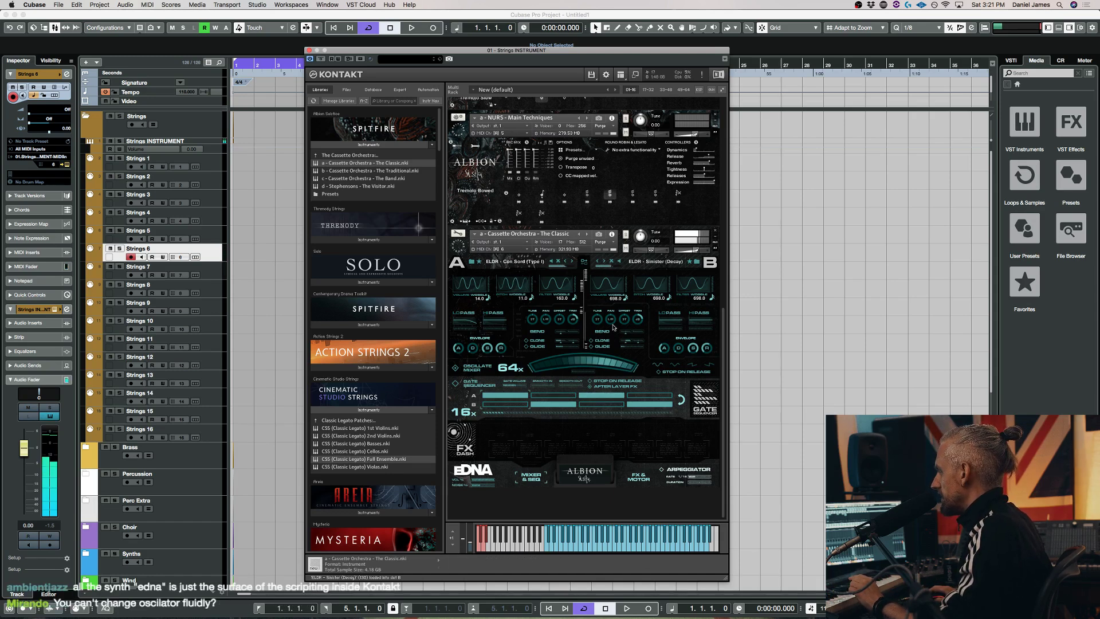
# Set bay A's middle wobble frequency to 5.0 in the Cassette Orchestra patch
pyautogui.moveTo(513, 285); pyautogui.dragTo(514, 297)
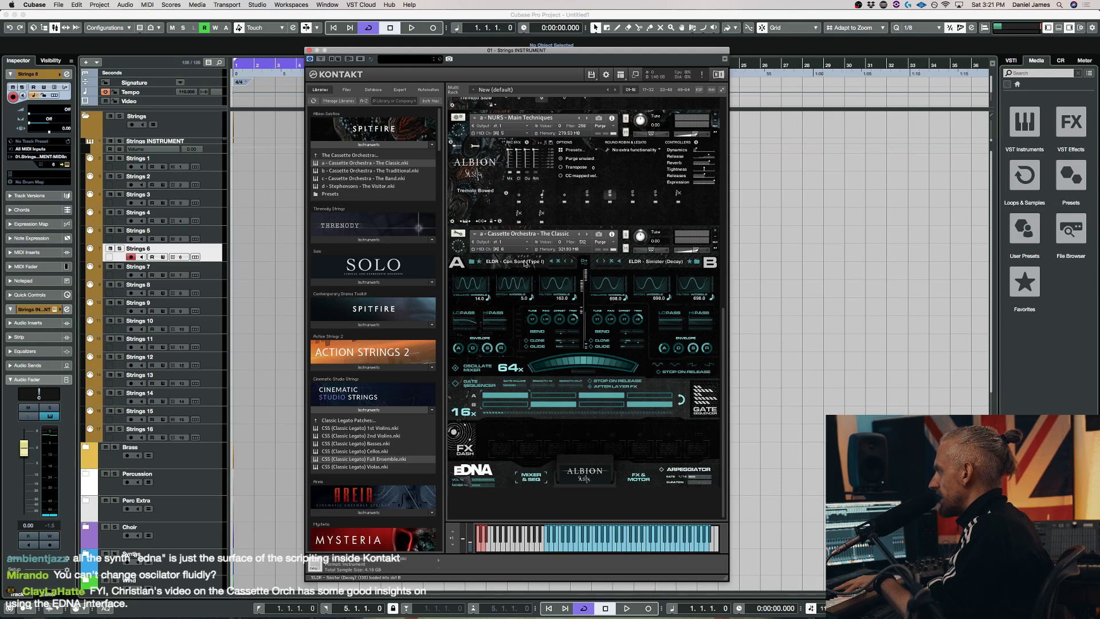
# Change bay A's sound in the Cassette Orchestra patch to CALL - Flutter (RE301), choosing it from the bay's sound list
pyautogui.click(572, 262)
pyautogui.click(572, 262)
pyautogui.click(572, 262)
pyautogui.click(572, 262)
pyautogui.click(488, 261)
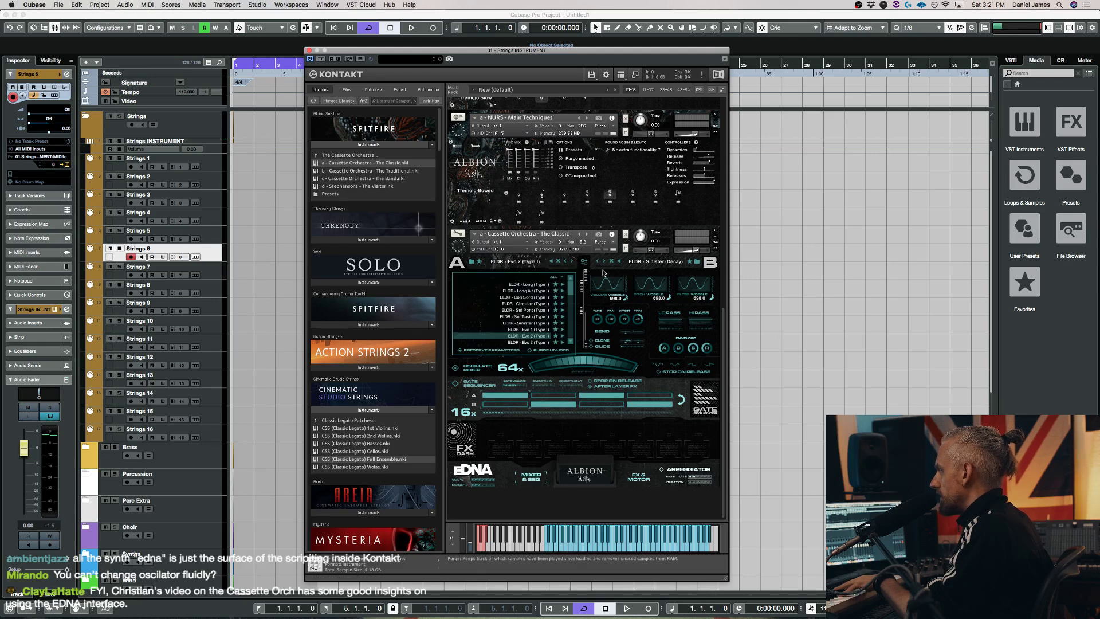
pyautogui.moveTo(571, 290); pyautogui.dragTo(578, 331)
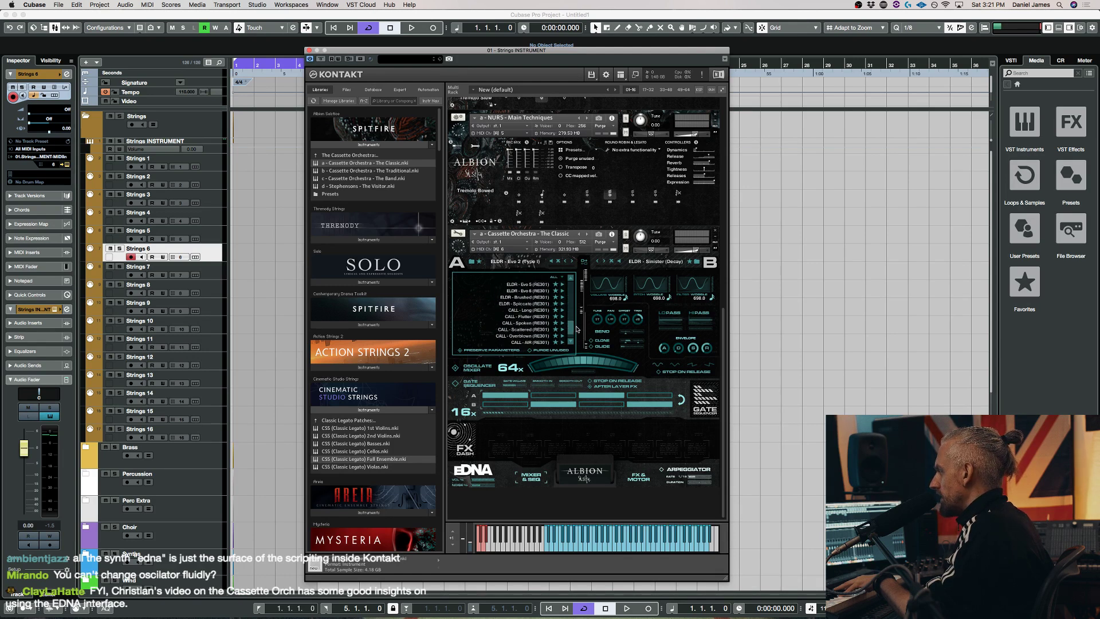
pyautogui.click(514, 318)
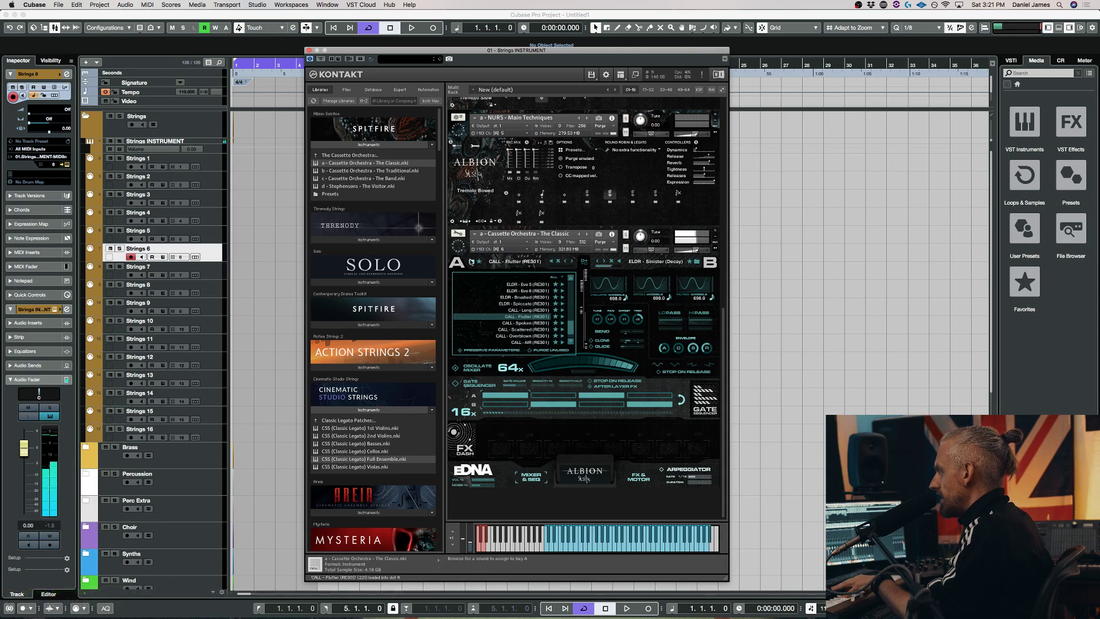
pyautogui.click(553, 325)
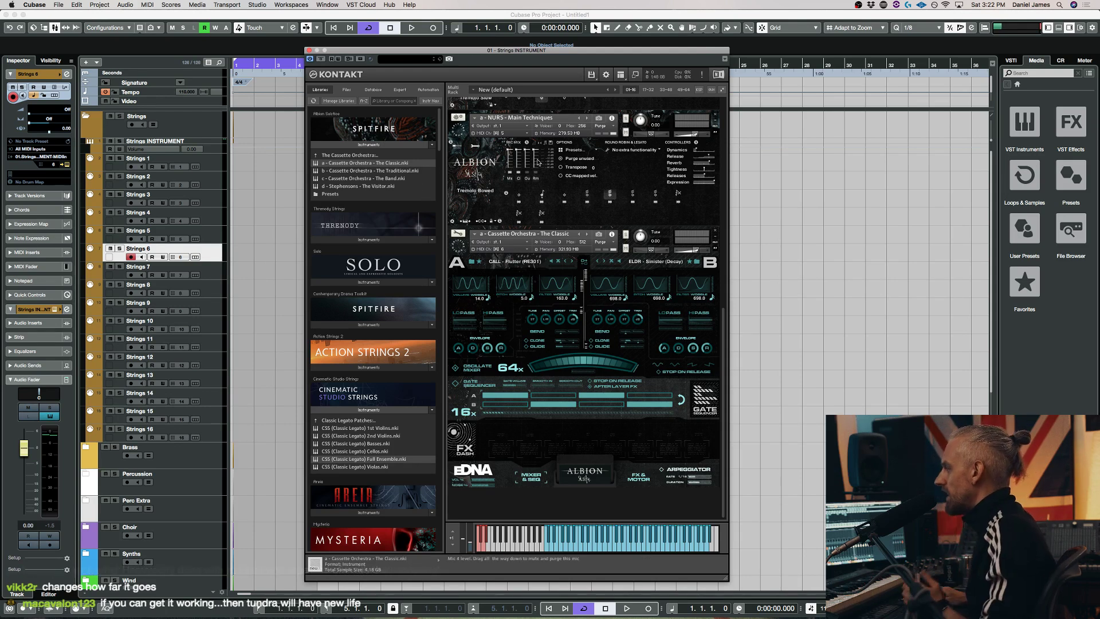
# Open the Solstice Presets folder and replace the Cassette Orchestra patch with the 3rd Guitarist preset
pyautogui.click(342, 194)
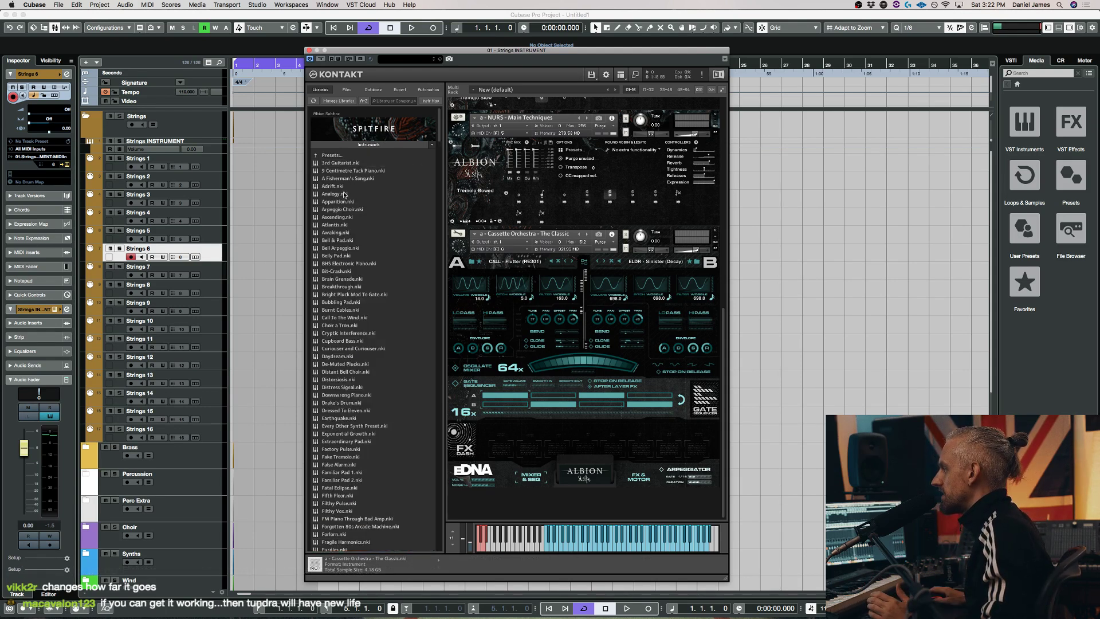
pyautogui.moveTo(342, 163); pyautogui.dragTo(610, 347)
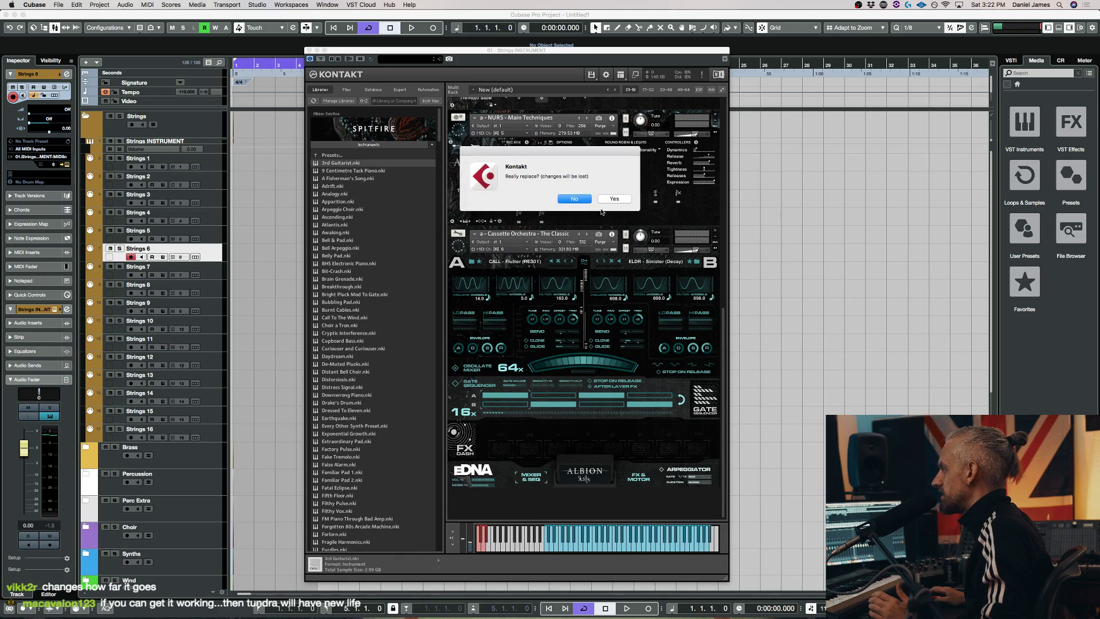
pyautogui.click(612, 200)
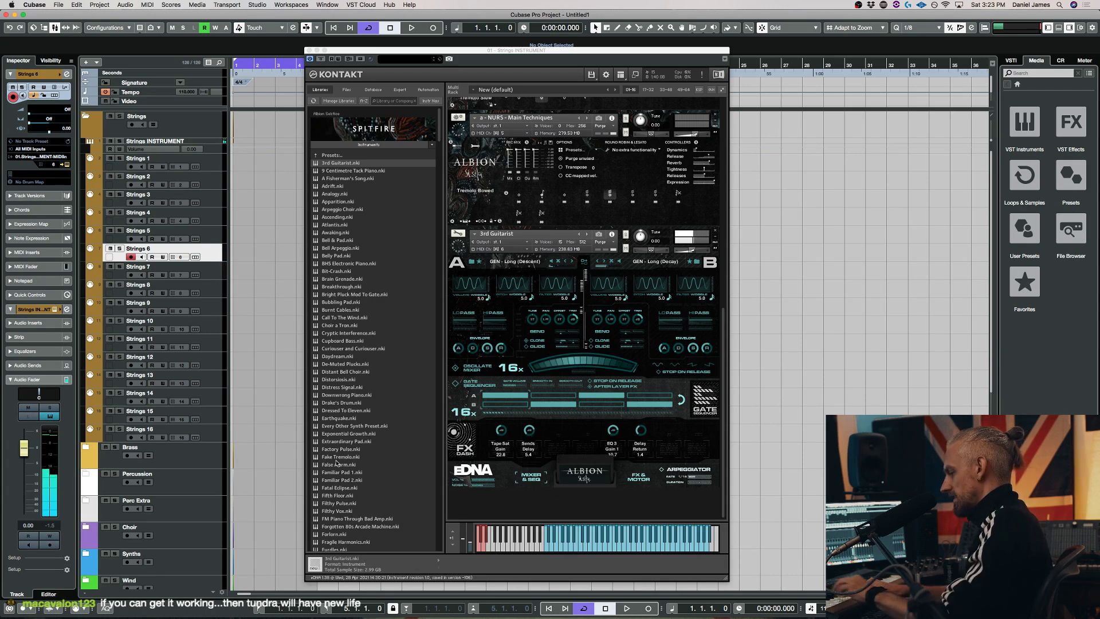
# Audition the following presets one after another, from 9 Centimetre Tack Piano through Adrift, Analogy and Apparition to Arpeggio Choir
pyautogui.click(590, 238)
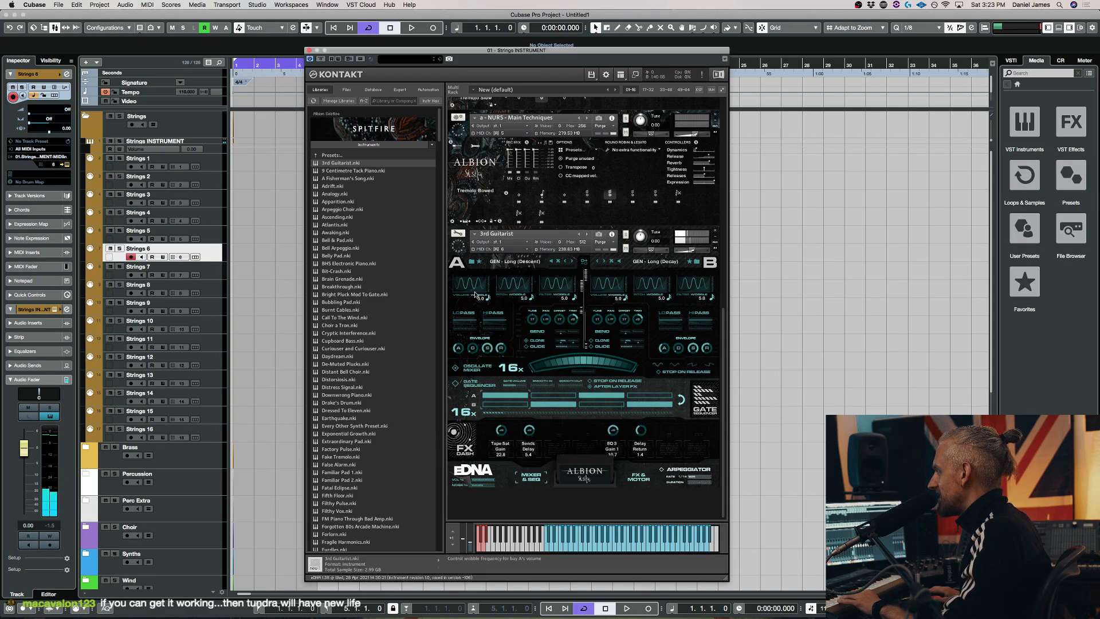
pyautogui.click(587, 235)
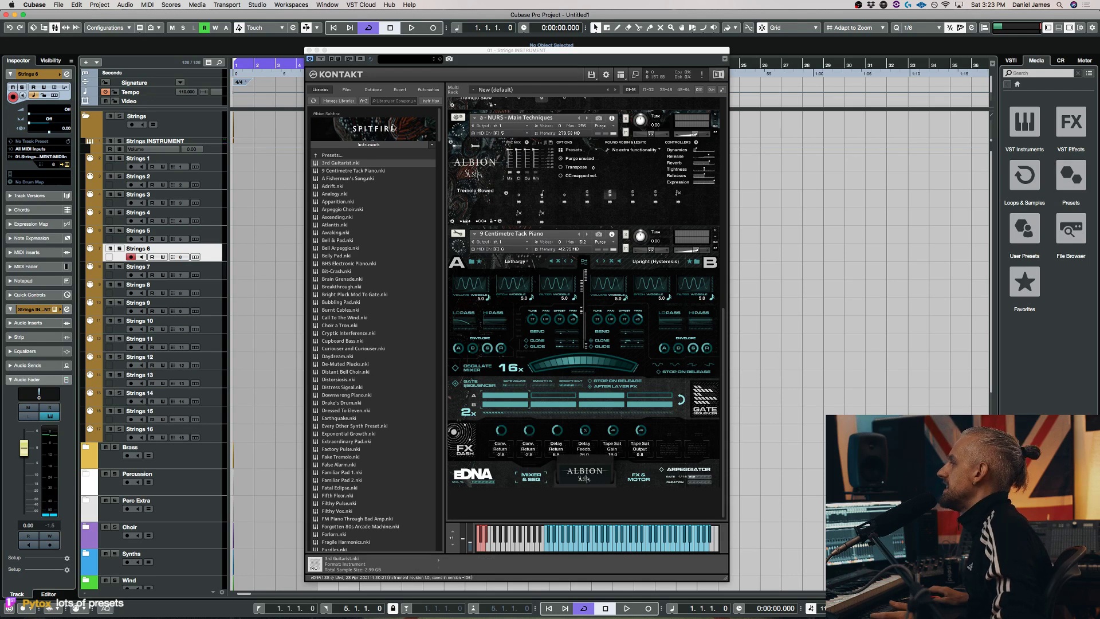
pyautogui.click(587, 234)
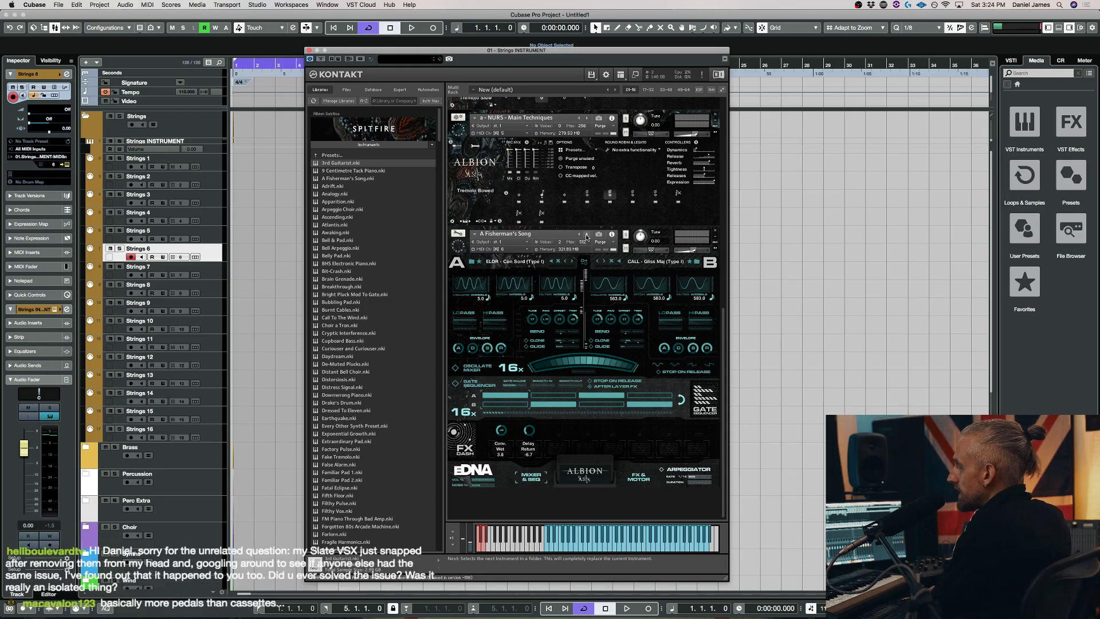
pyautogui.click(586, 236)
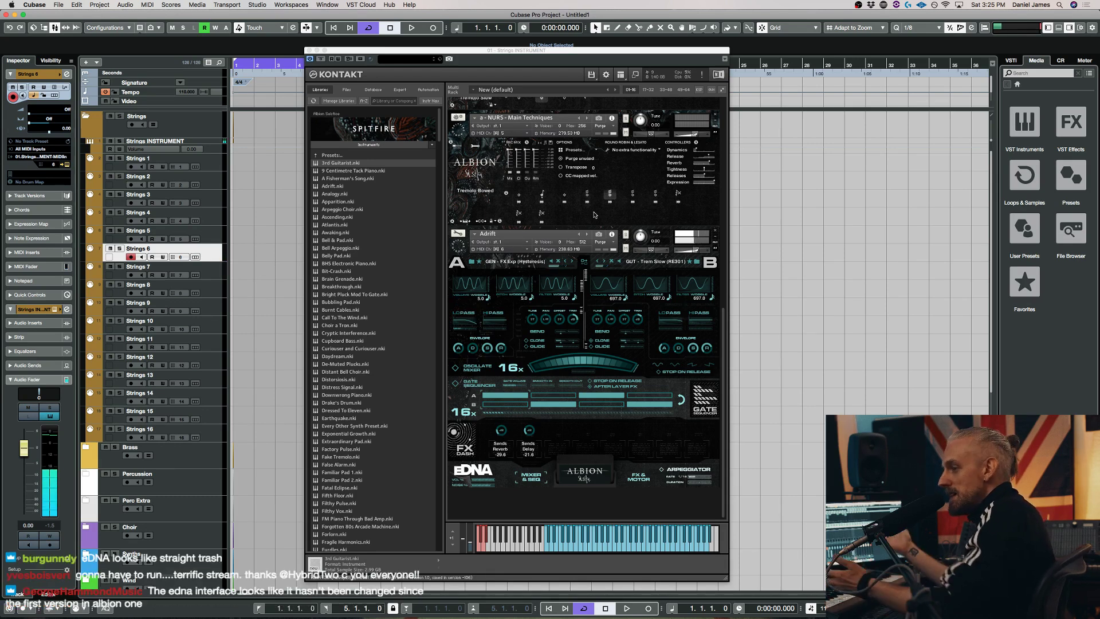
pyautogui.click(588, 235)
pyautogui.click(588, 235)
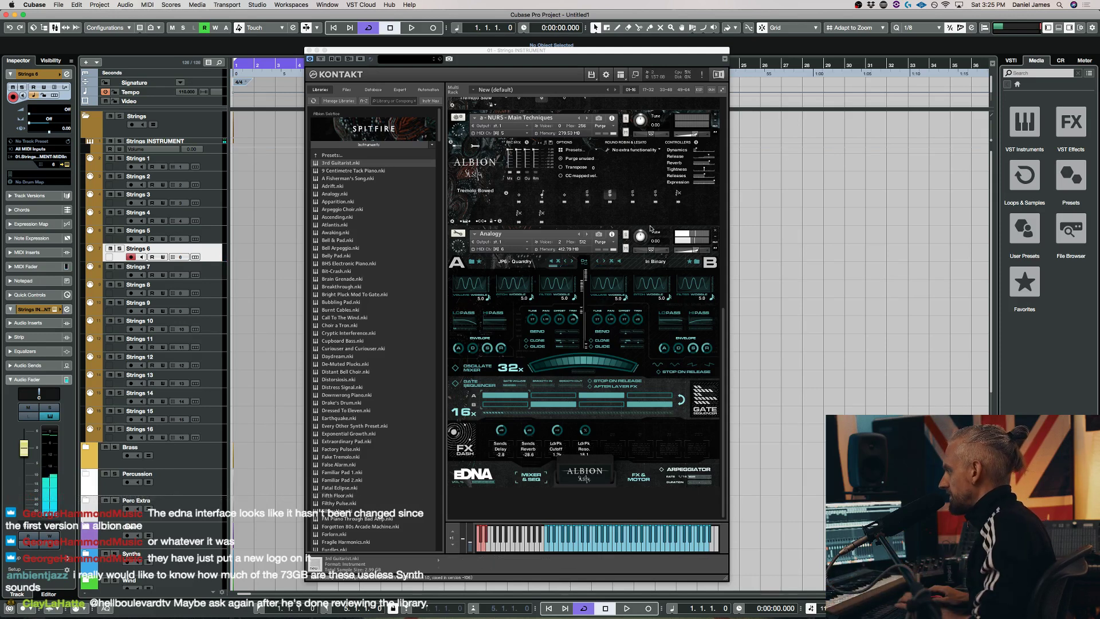
pyautogui.click(586, 235)
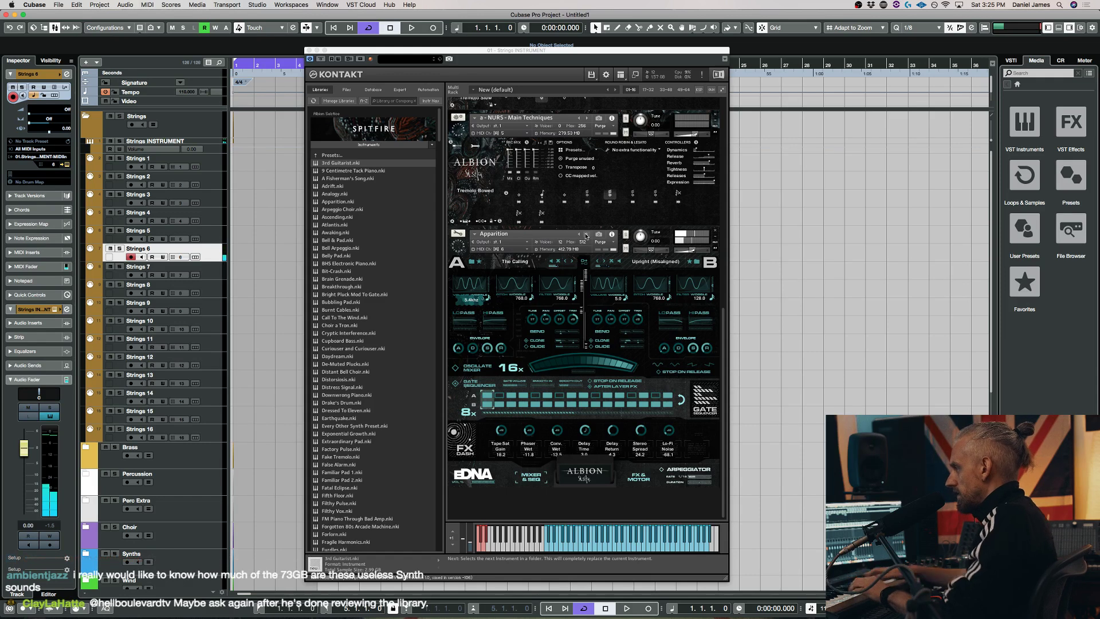
pyautogui.click(587, 233)
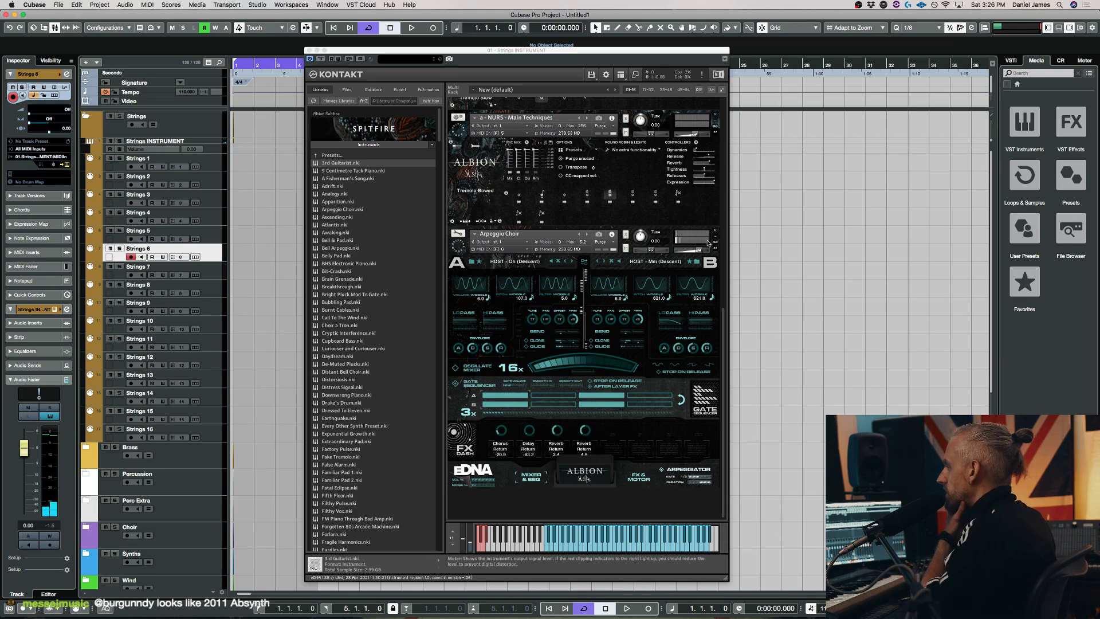
# Remove the Arpeggio Choir instrument from the rack without saving its changes
pyautogui.click(438, 235)
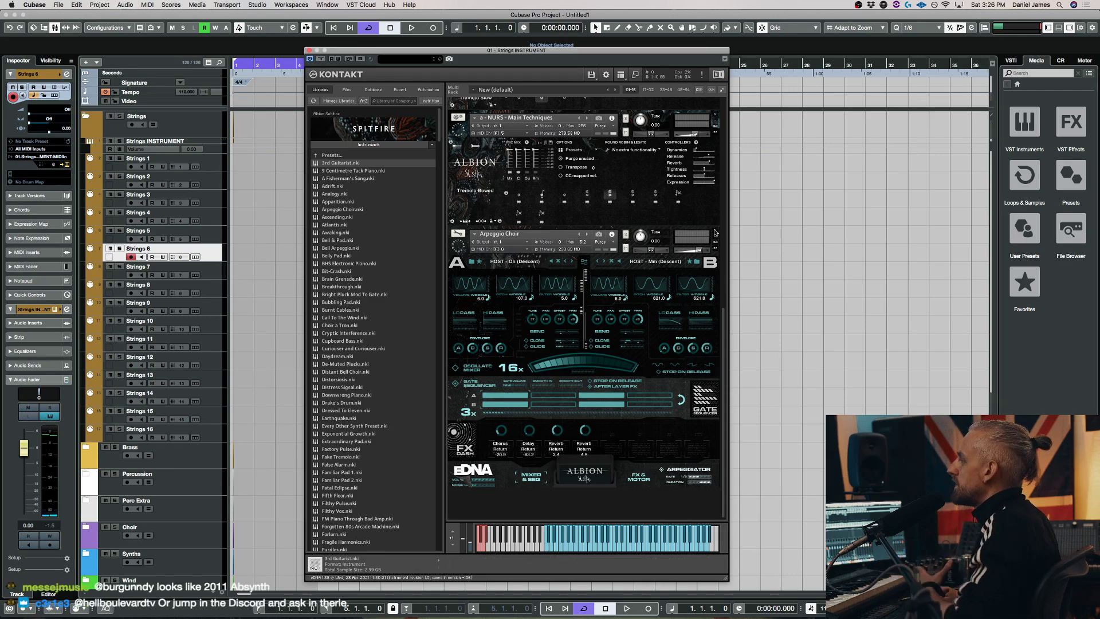
pyautogui.click(716, 232)
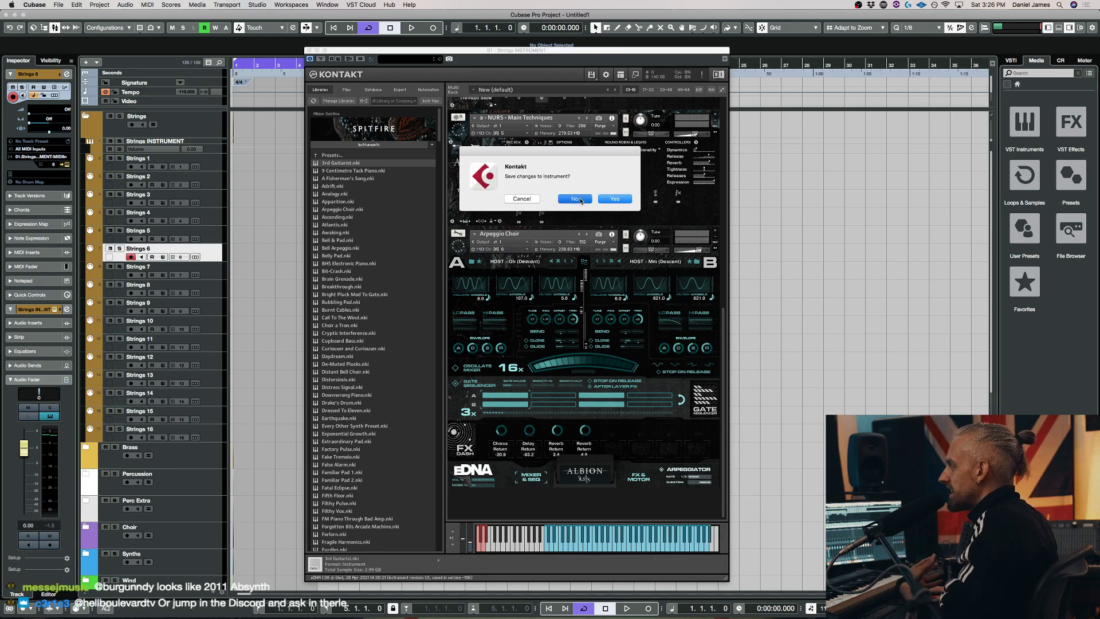
pyautogui.click(602, 201)
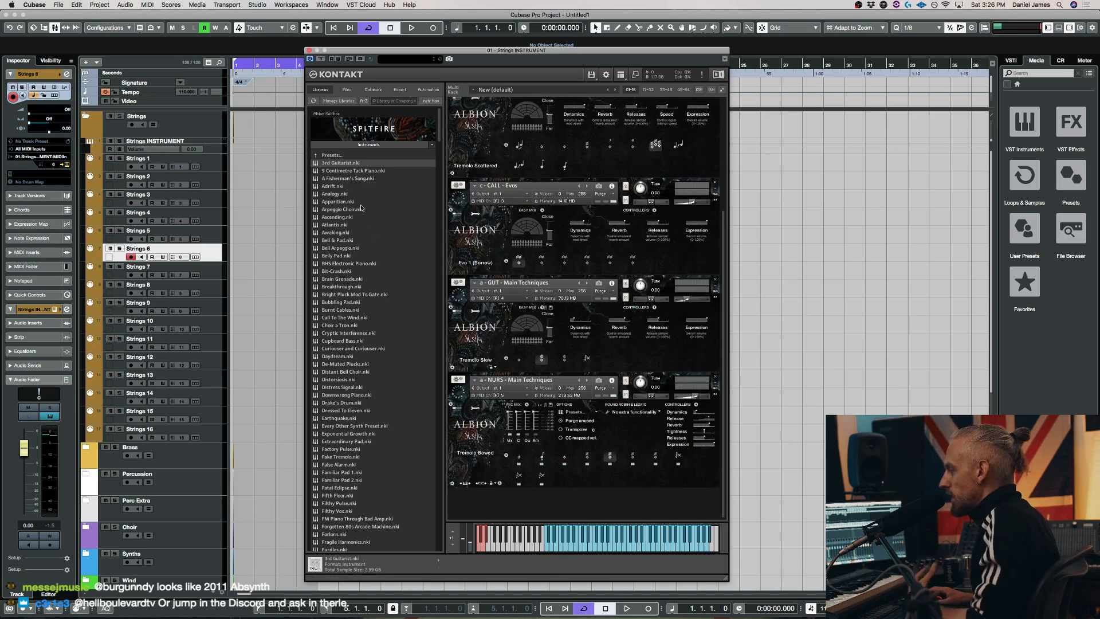
# Load the Distant Bell Choir preset into the rack and bring its full eDNA interface into view
pyautogui.scroll(-1, 373, 290)
pyautogui.scroll(-5, 369, 306)
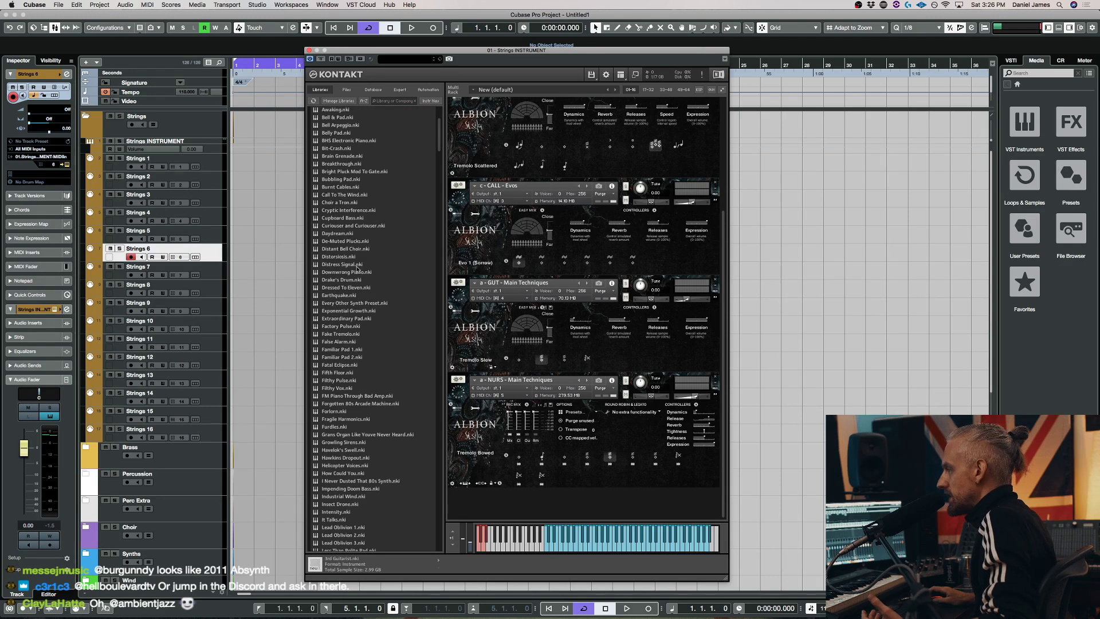
pyautogui.doubleClick(347, 250)
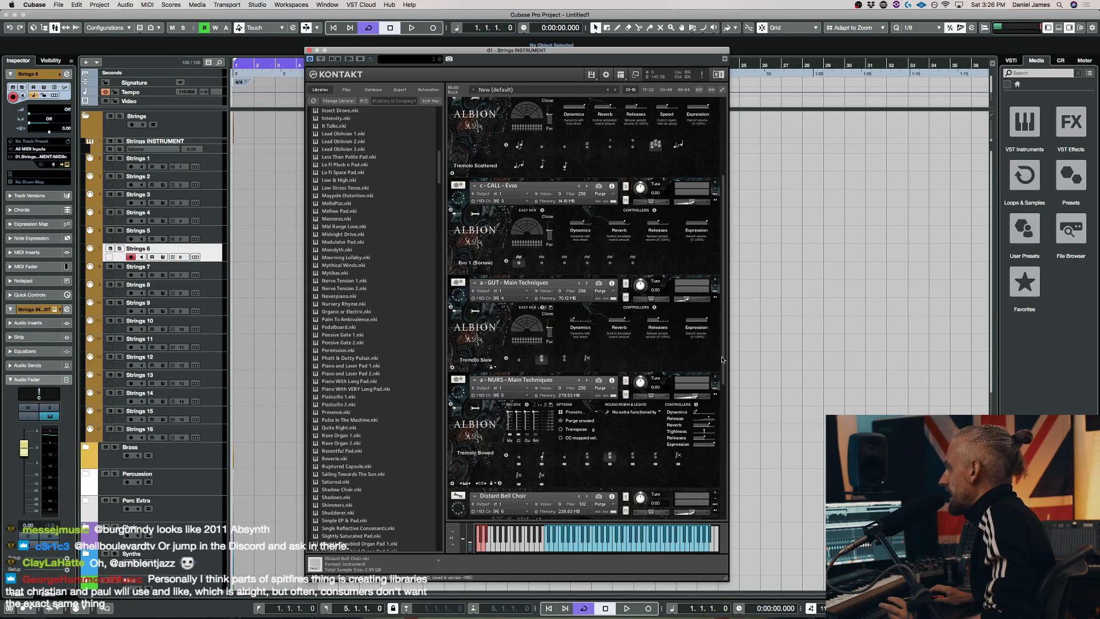
pyautogui.moveTo(730, 355); pyautogui.dragTo(730, 466)
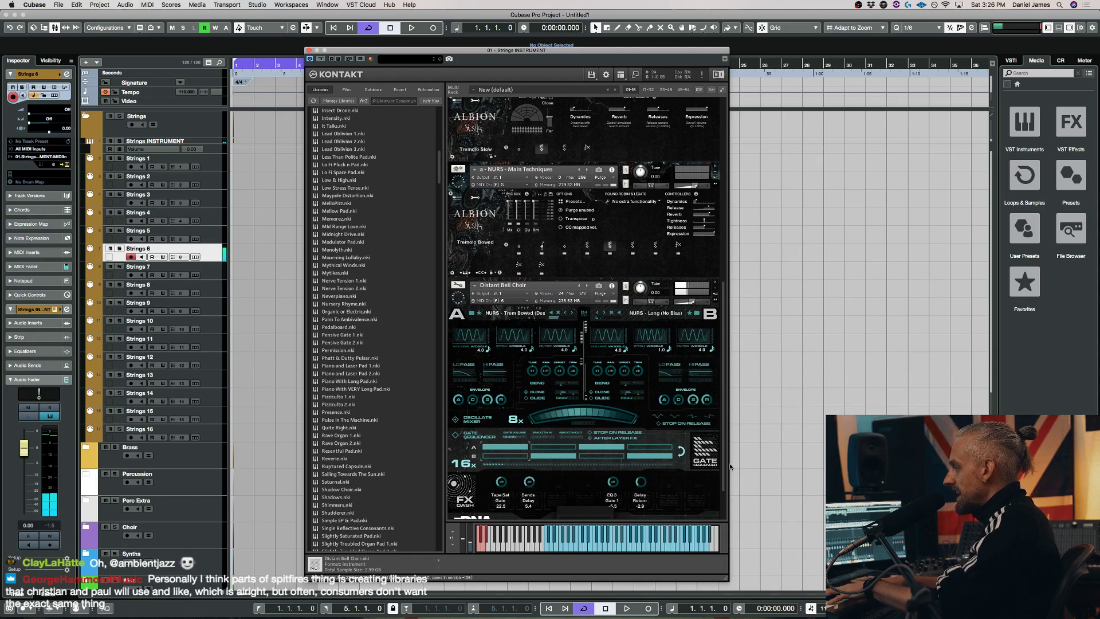
pyautogui.scroll(5, 408, 260)
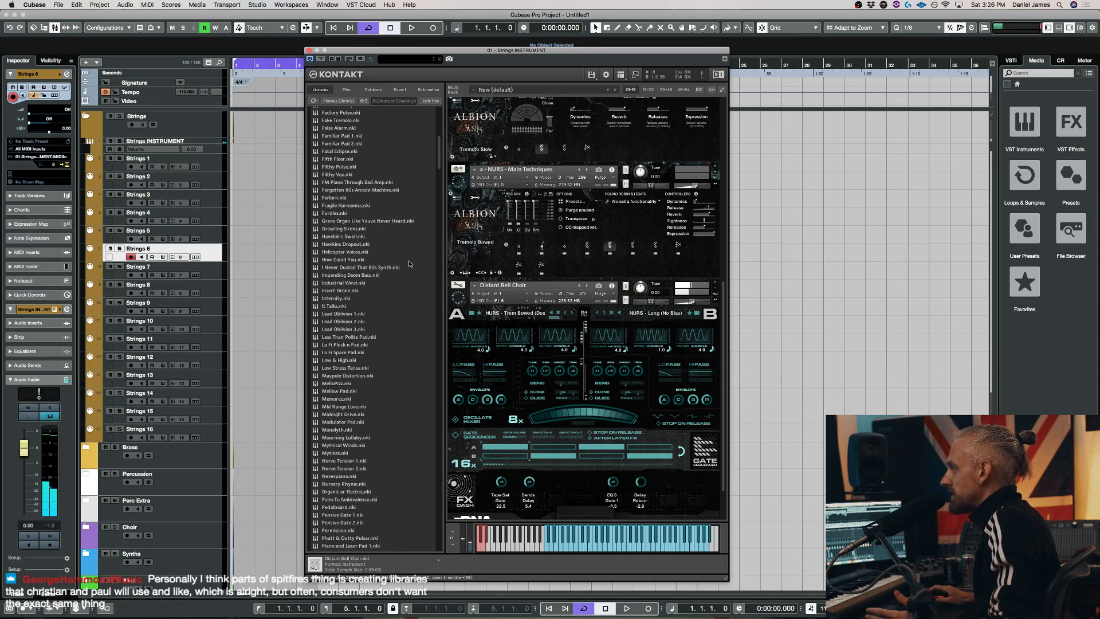
pyautogui.scroll(-2, 602, 406)
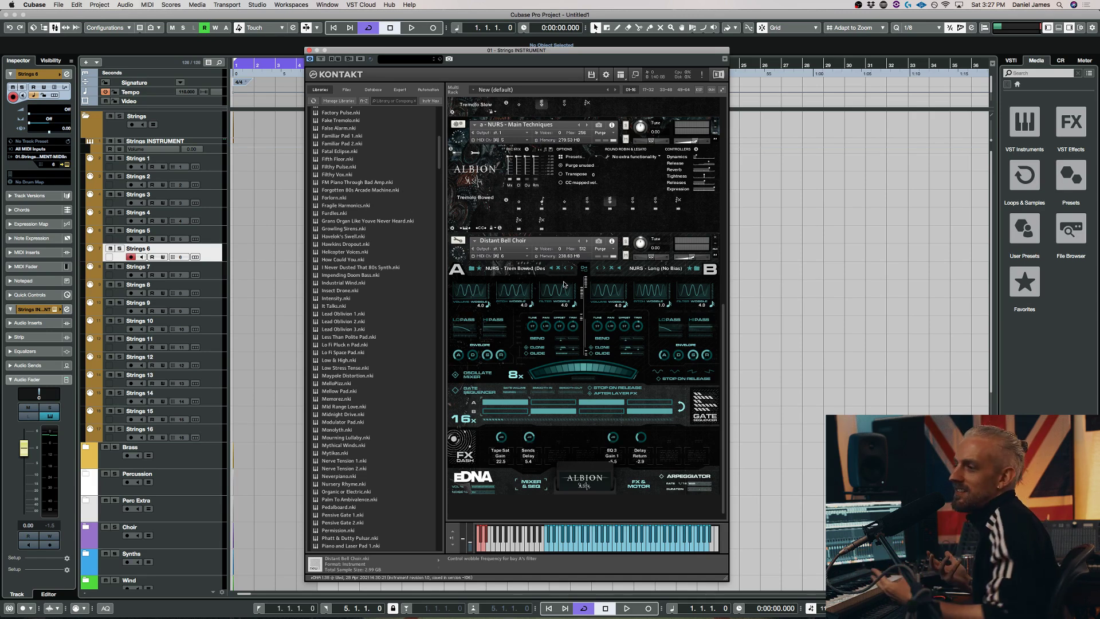
pyautogui.scroll(-2, 528, 275)
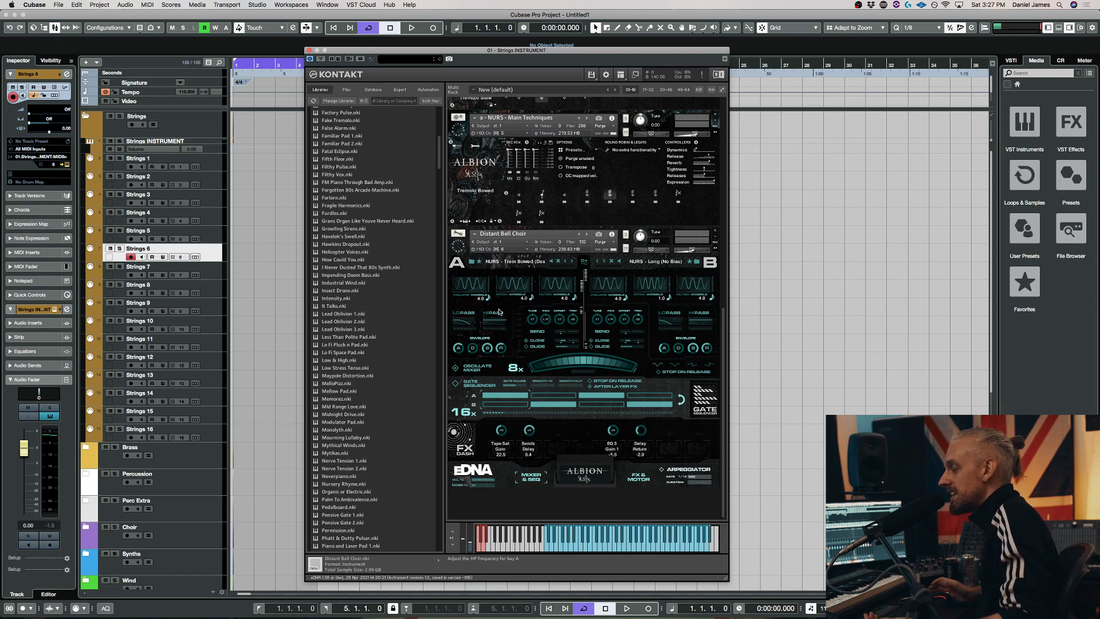
# Replace the Distant Bell Choir instrument with the Piano and Laser Pad 1 preset
pyautogui.scroll(-10, 410, 315)
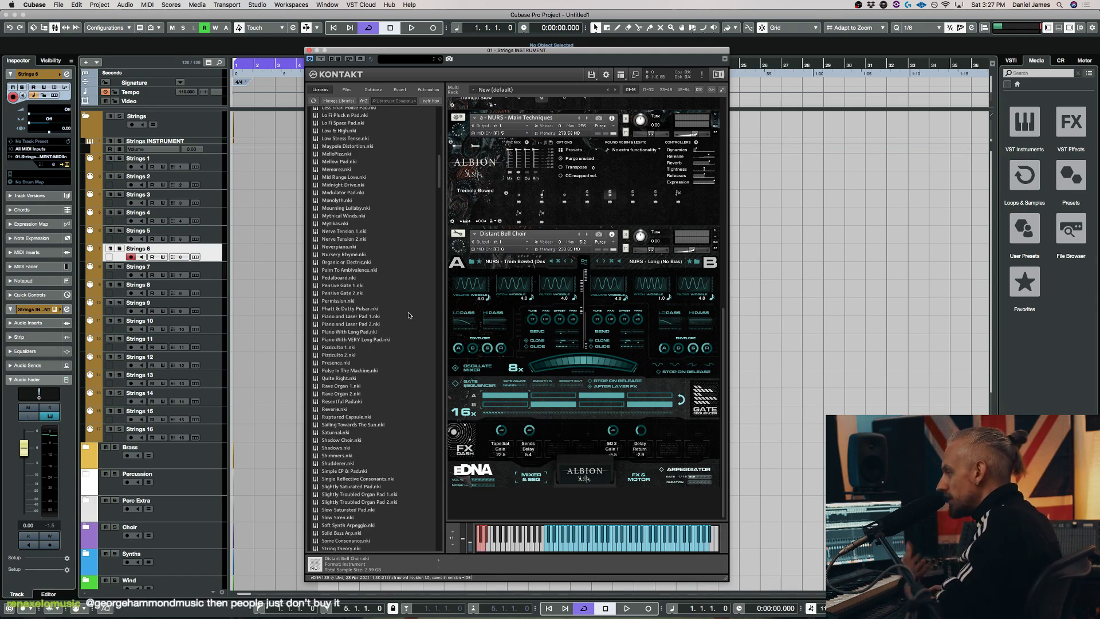
pyautogui.scroll(-4, 407, 315)
pyautogui.click(365, 230)
pyautogui.moveTo(364, 235); pyautogui.dragTo(581, 342)
pyautogui.click(612, 198)
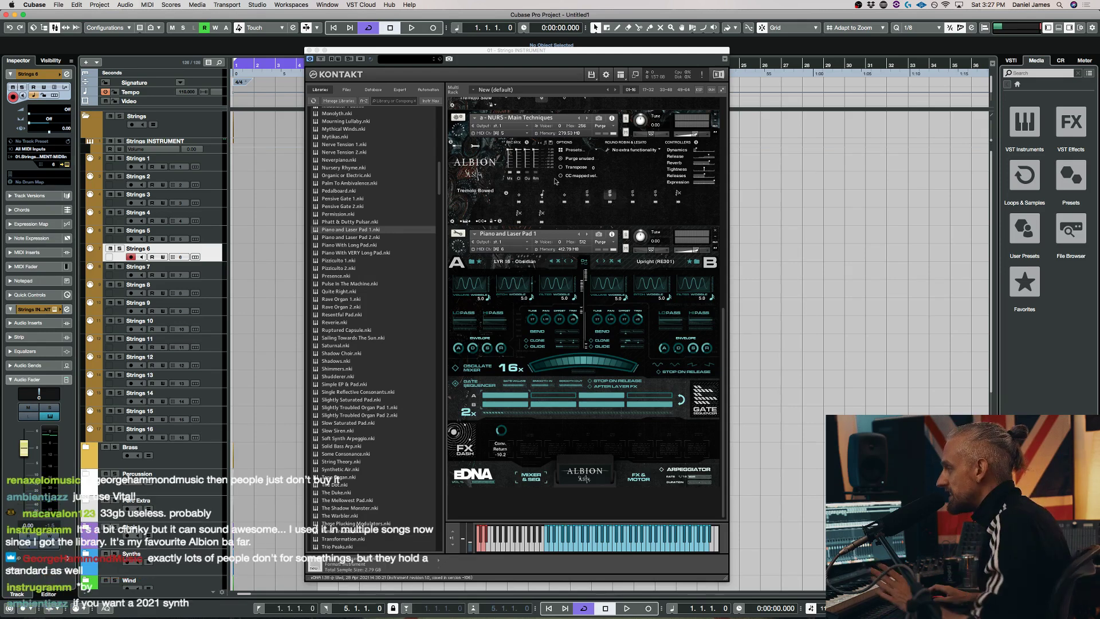
# Leave the Presets folder and replace Piano and Laser Pad 1 with b - Cassette Orchestra - The Traditional
pyautogui.scroll(15, 350, 229)
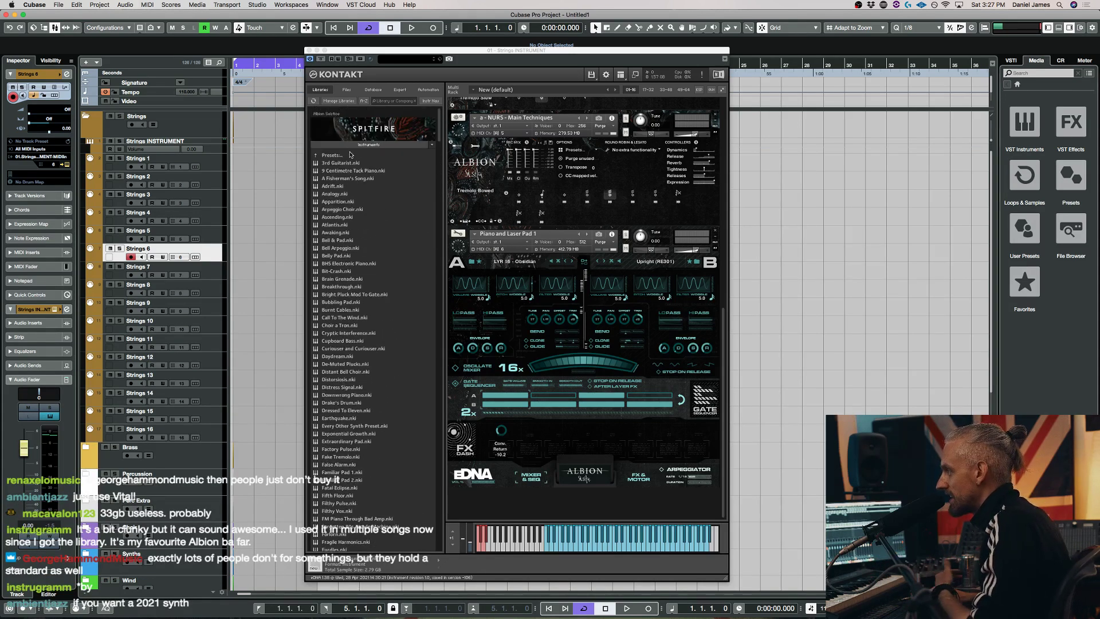
pyautogui.click(350, 155)
pyautogui.moveTo(372, 171); pyautogui.dragTo(527, 194)
pyautogui.click(615, 199)
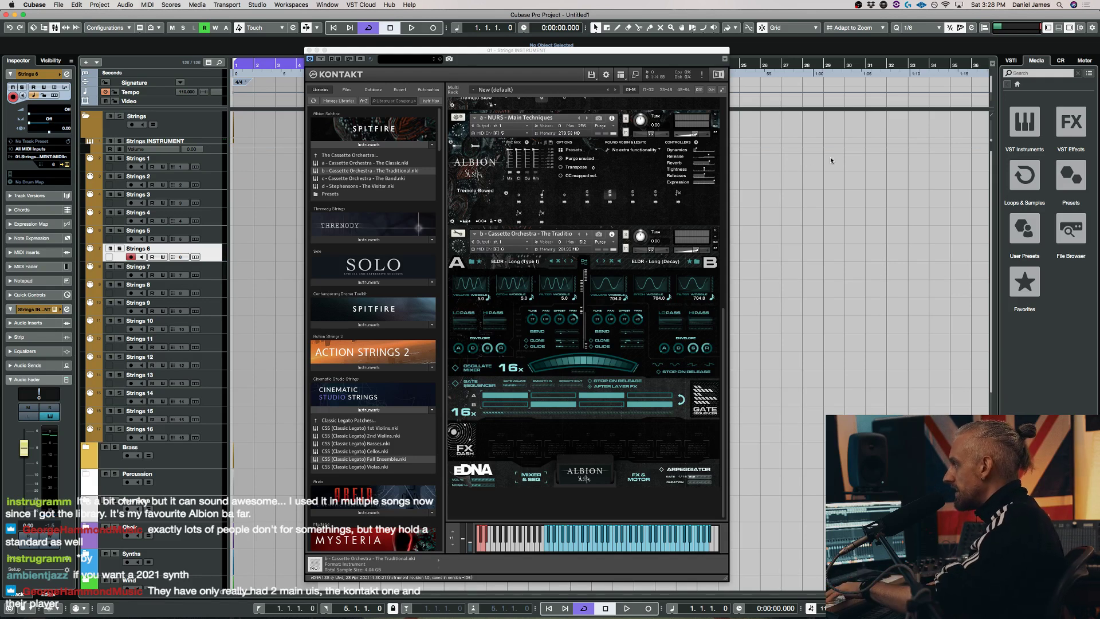
# Remove The Traditional Cassette Orchestra instrument from the rack without saving its changes
pyautogui.click(725, 228)
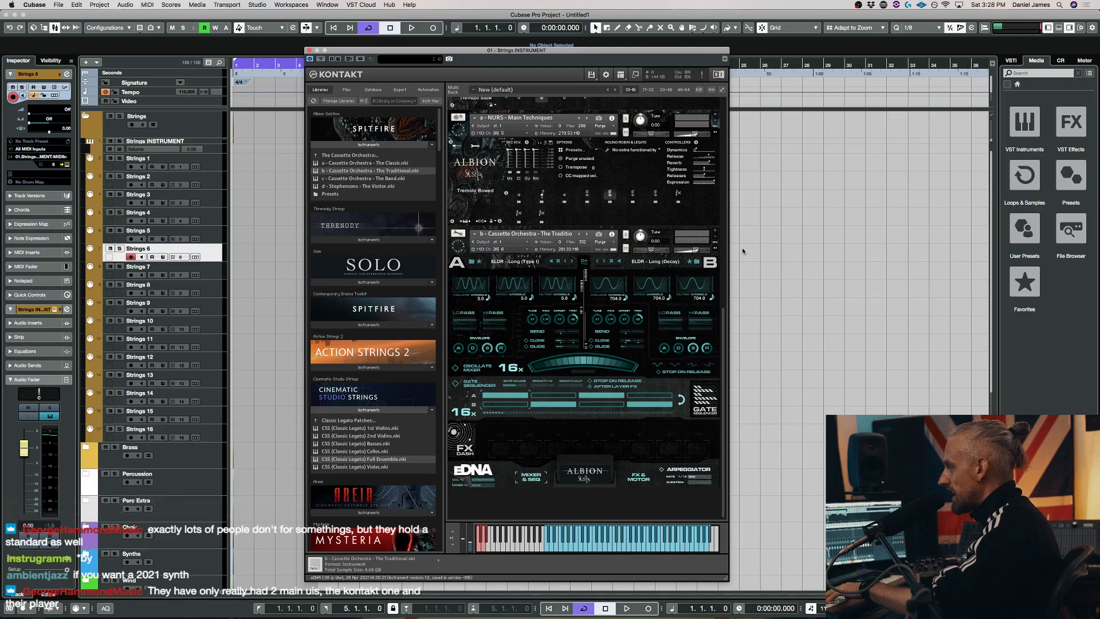
pyautogui.click(715, 231)
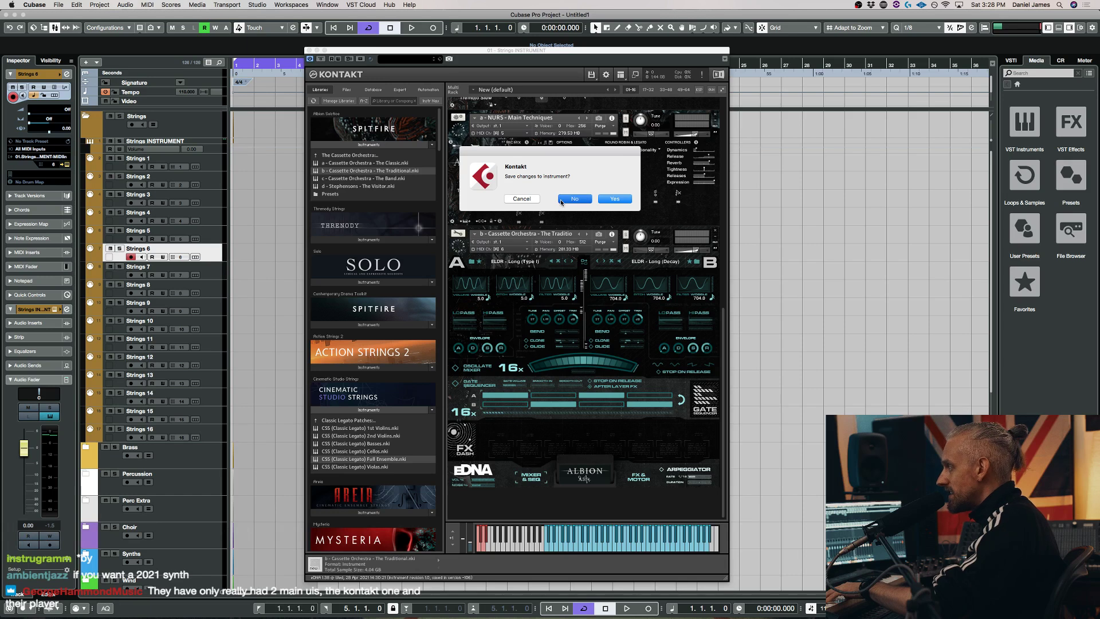
pyautogui.click(562, 204)
# Load ALB VCCB Octave legato v3 from the Albion I library to view its interface, and remove it without saving
pyautogui.scroll(-10, 388, 324)
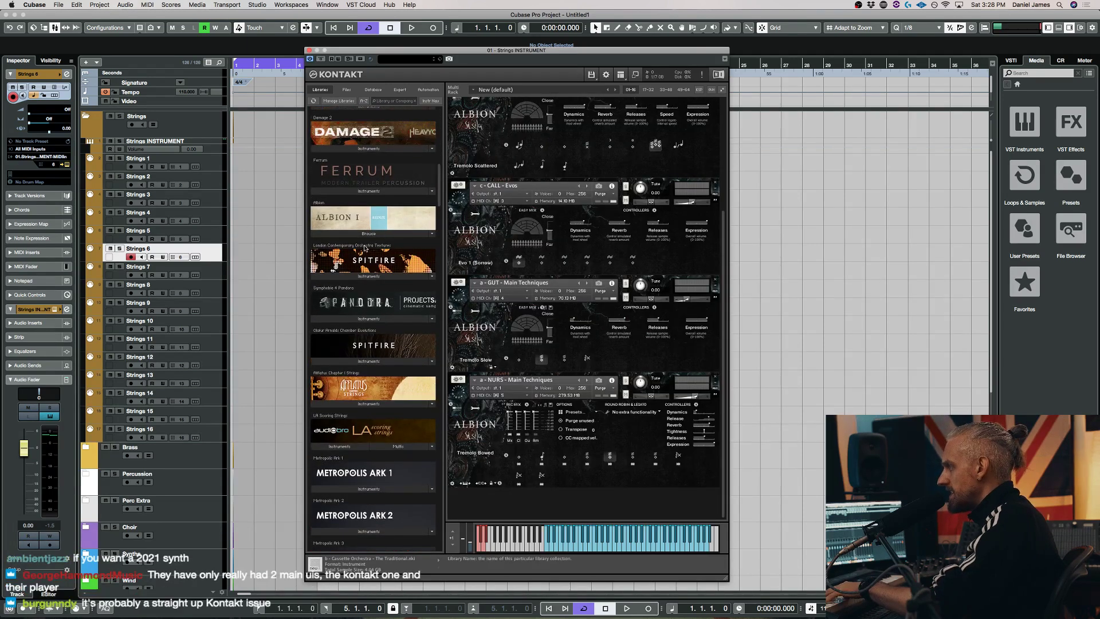
pyautogui.doubleClick(364, 345)
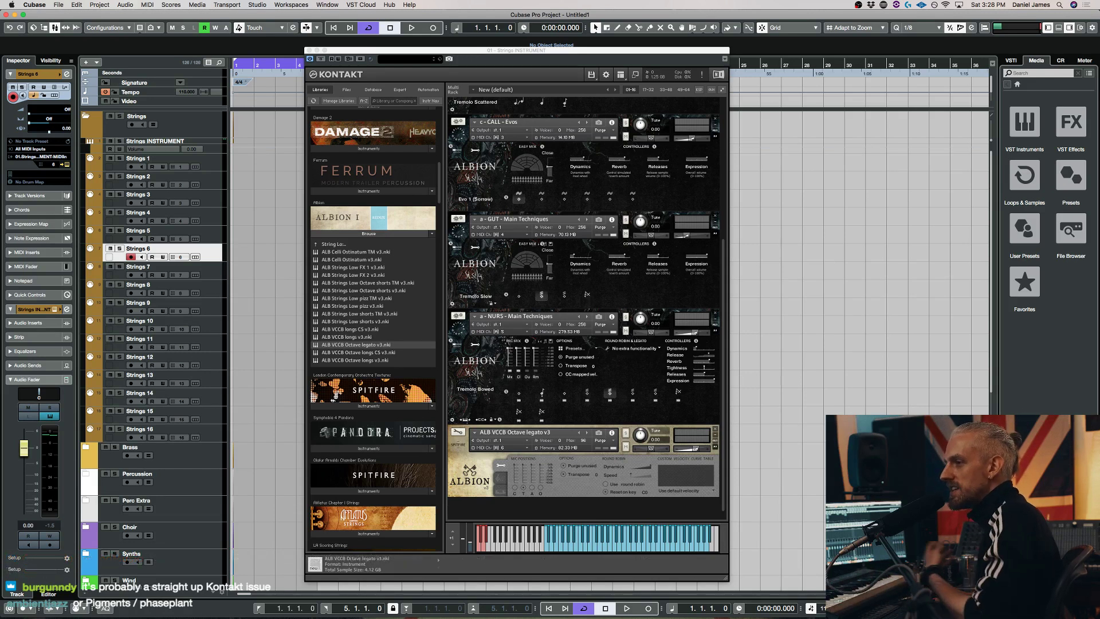
pyautogui.click(715, 431)
pyautogui.click(716, 431)
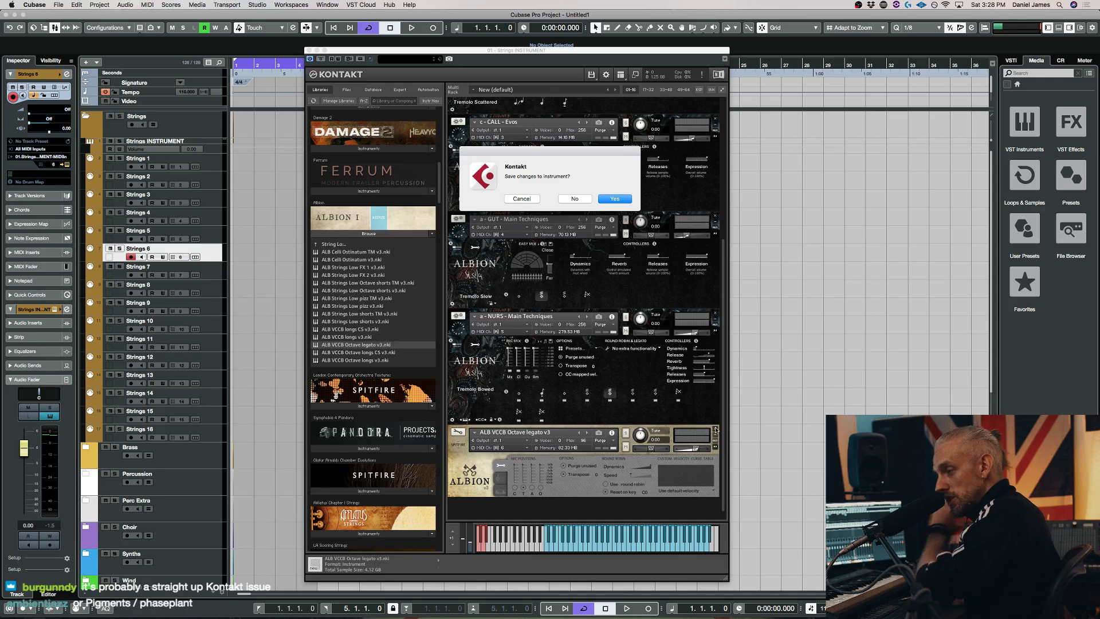
pyautogui.click(573, 198)
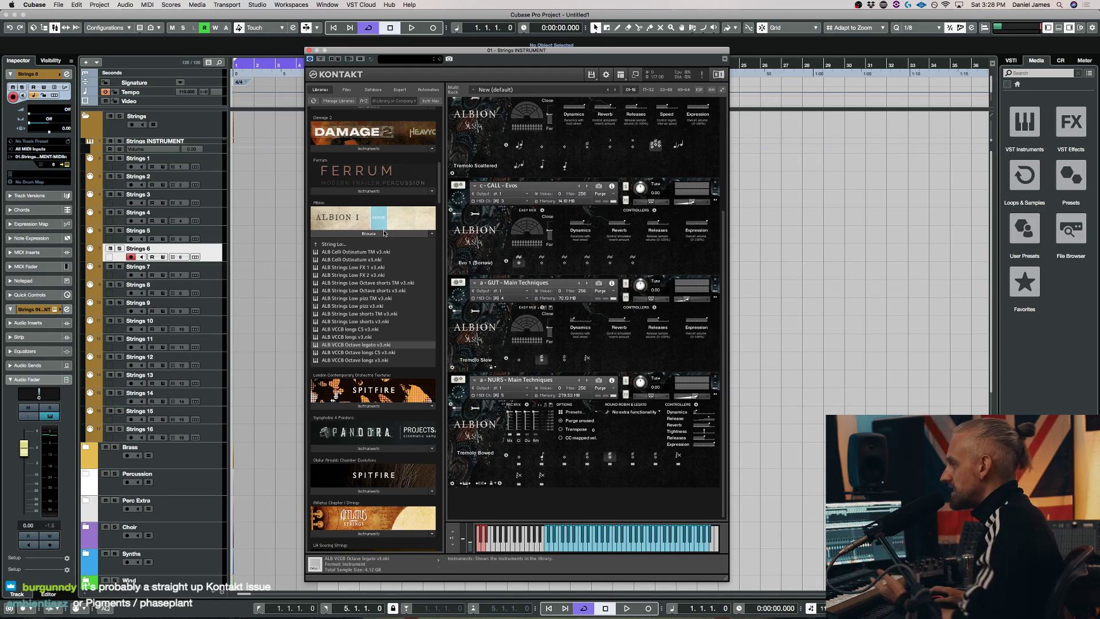
# Return to the Albion Solstice library and load b - Cassette Orchestra - The Traditional into the rack
pyautogui.scroll(-15, 412, 302)
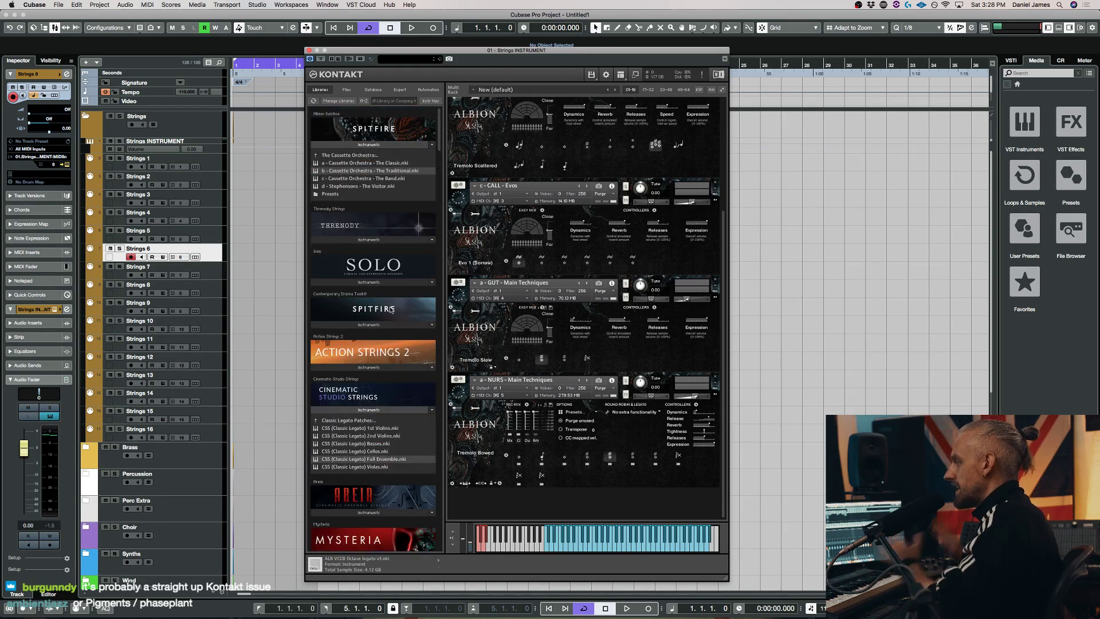
pyautogui.doubleClick(357, 171)
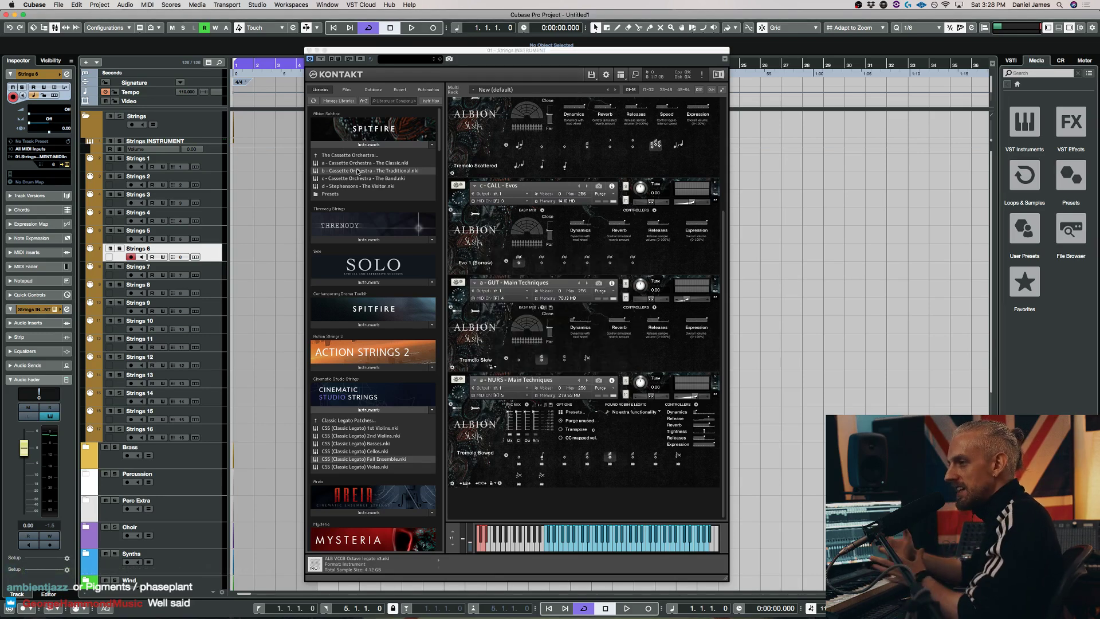
# Replace The Traditional in the rack with c - Cassette Orchestra - The Band, without saving the outgoing instrument's changes
pyautogui.scroll(-3, 623, 358)
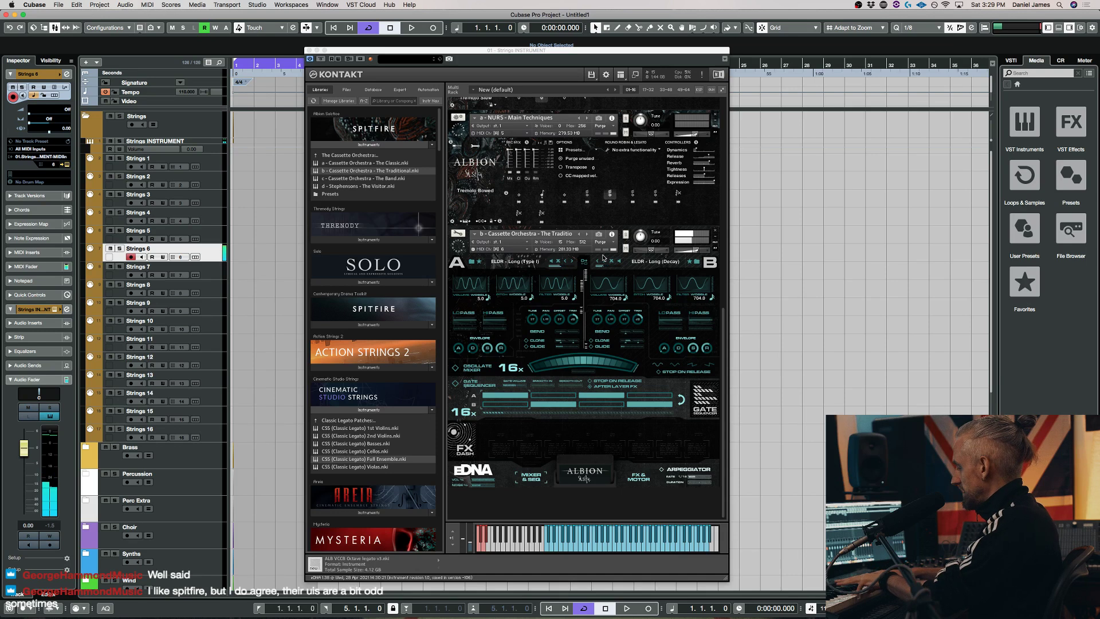
pyautogui.click(367, 193)
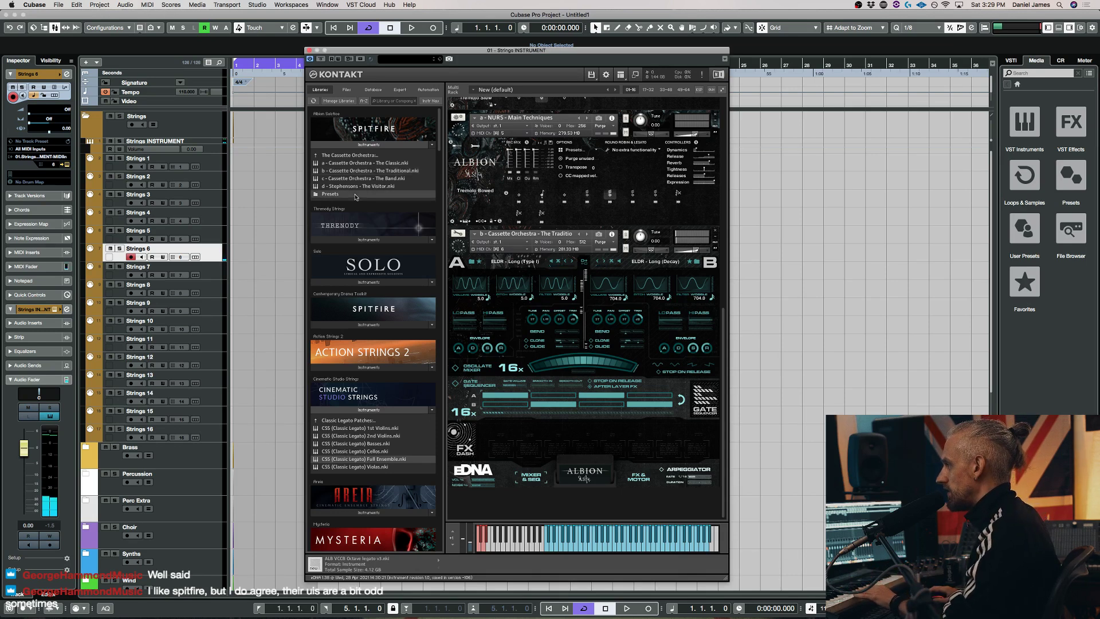
pyautogui.moveTo(352, 178); pyautogui.dragTo(621, 334)
pyautogui.click(621, 200)
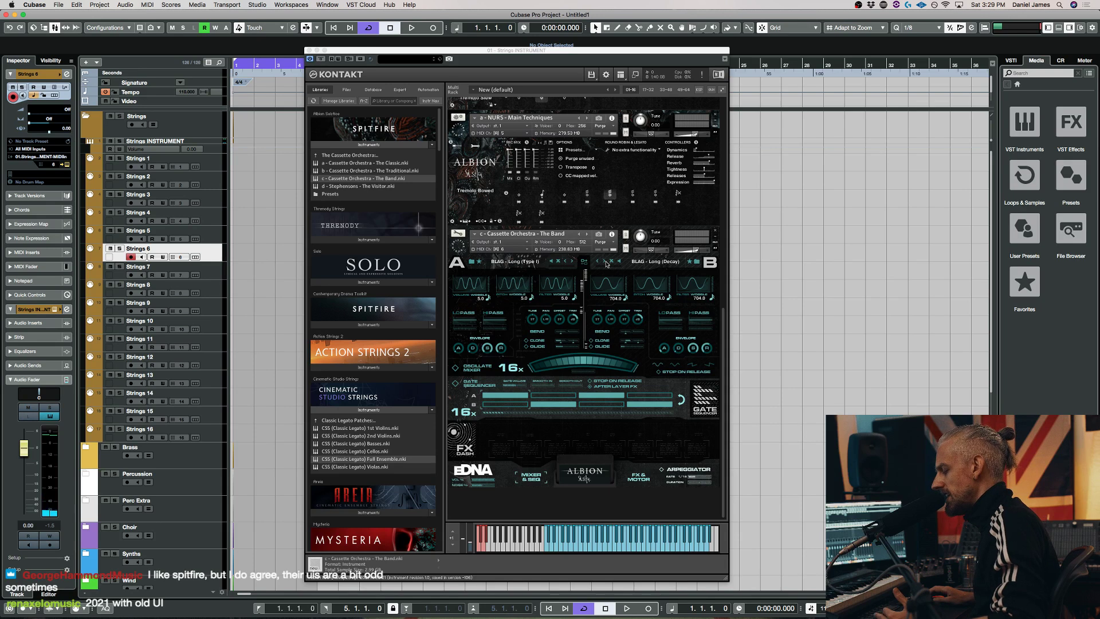
# Browse the library list through the NOVO and Mosaic libraries, return to Albion Solstice, and collapse the Cinematic Studio Strings instruments
pyautogui.scroll(-20, 372, 335)
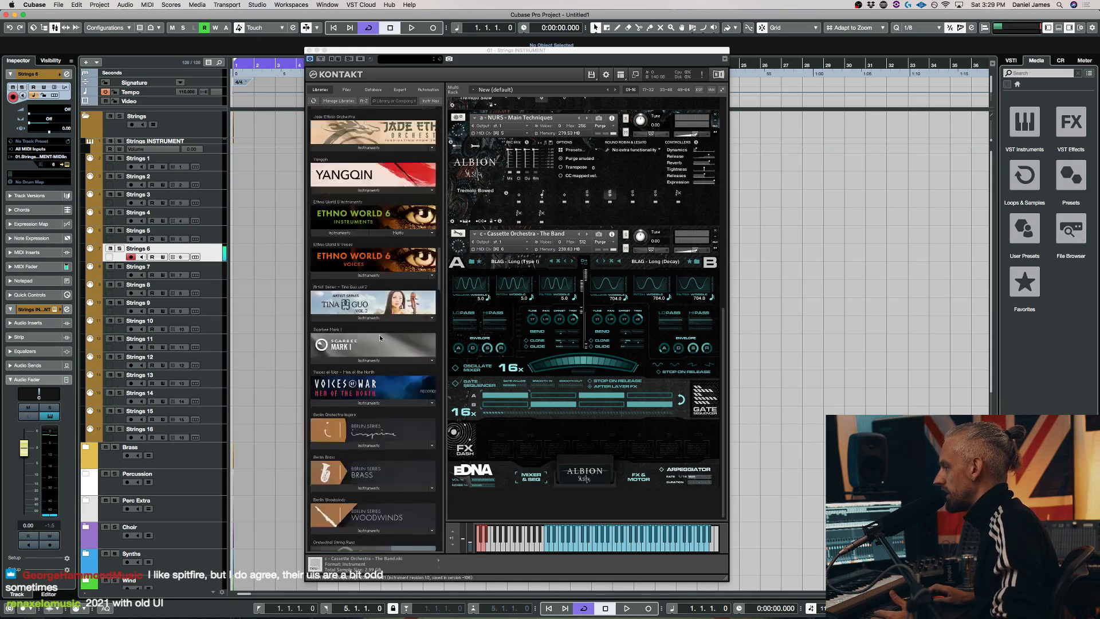
pyautogui.scroll(-3, 379, 340)
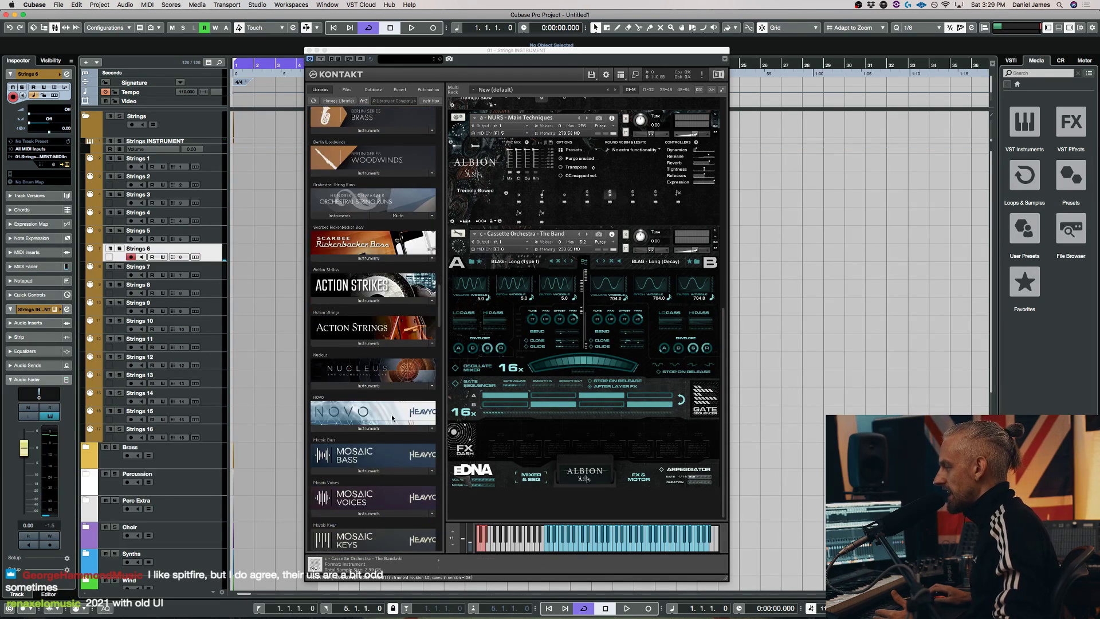
pyautogui.click(369, 429)
pyautogui.click(369, 429)
pyautogui.scroll(-5, 370, 427)
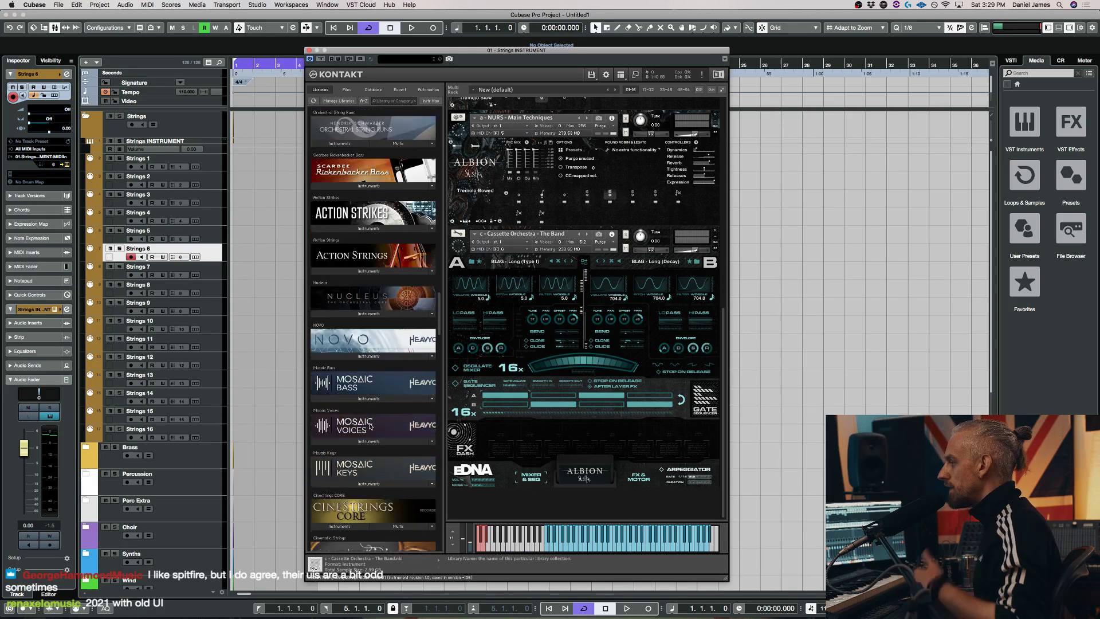
pyautogui.scroll(2, 363, 281)
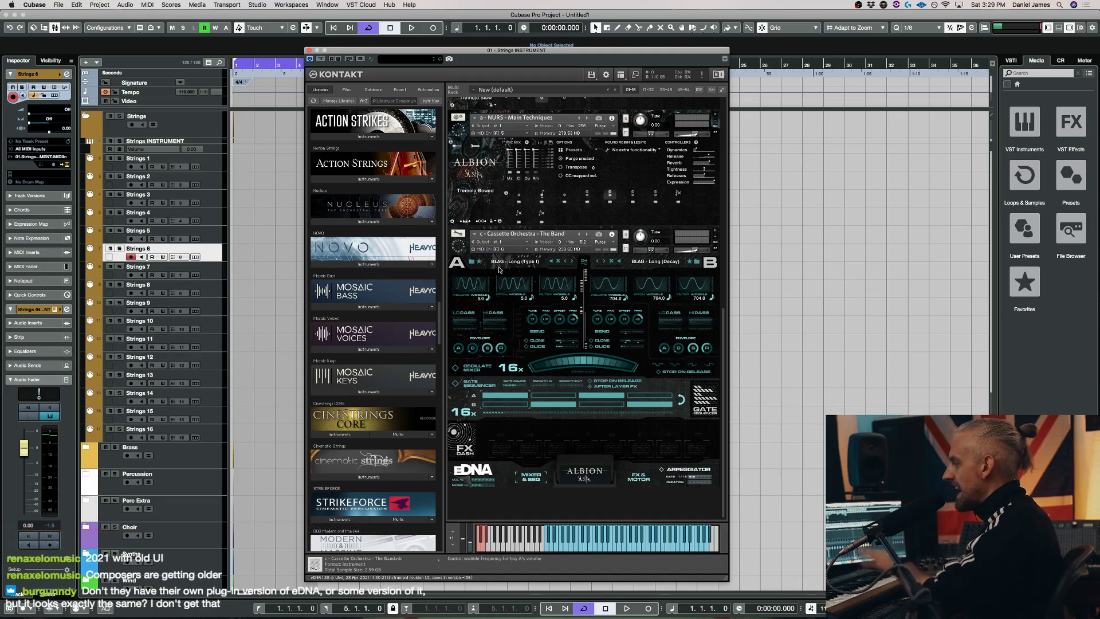
pyautogui.scroll(6, 541, 384)
pyautogui.scroll(2, 541, 384)
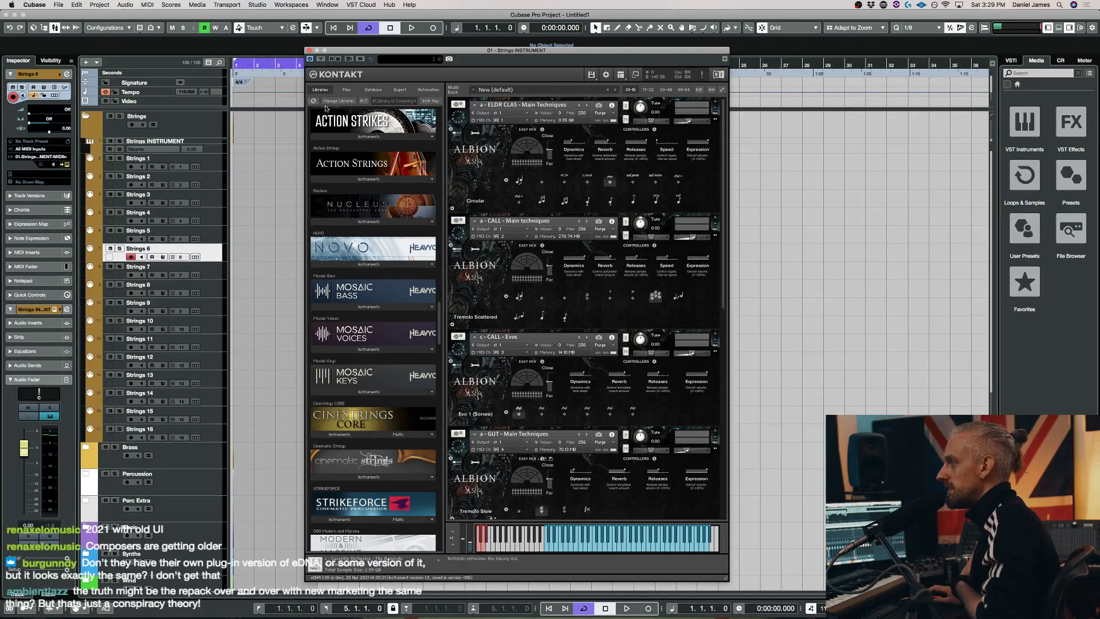
pyautogui.scroll(15, 370, 190)
pyautogui.scroll(2, 369, 190)
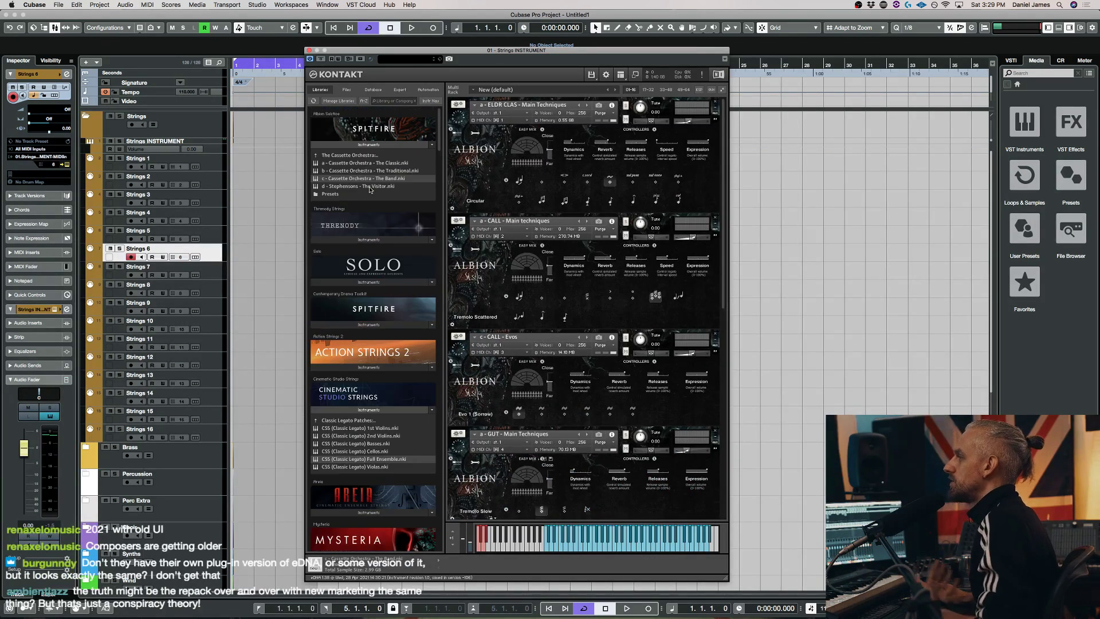
pyautogui.click(379, 411)
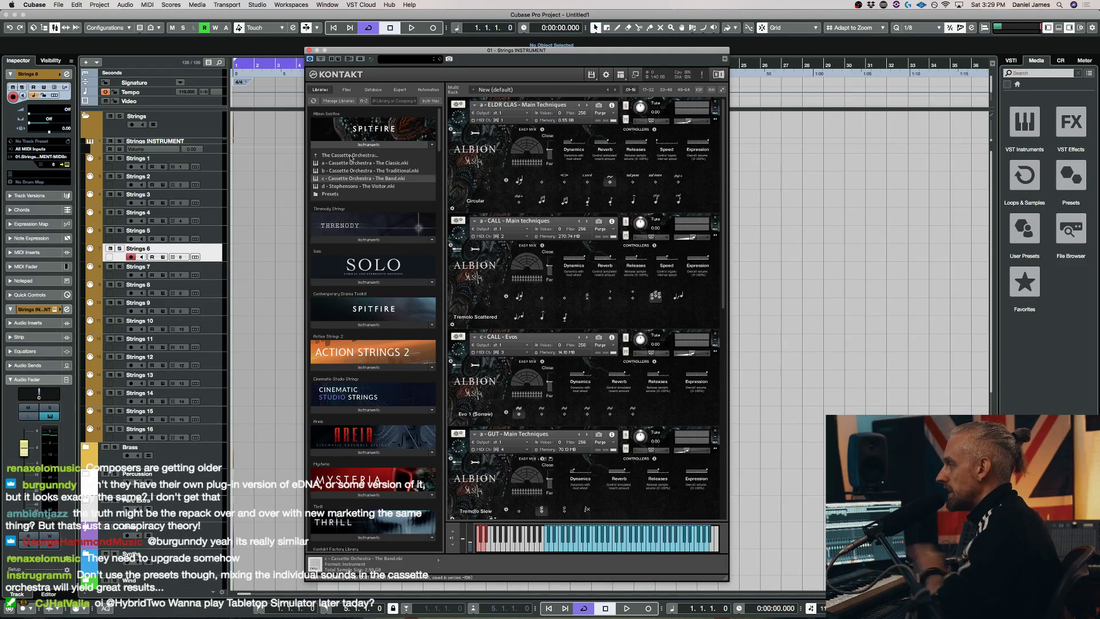
# Load the String Theory preset from Albion Solstice's Presets folder into the rack and select the Strings 7 track to play it
pyautogui.click(344, 195)
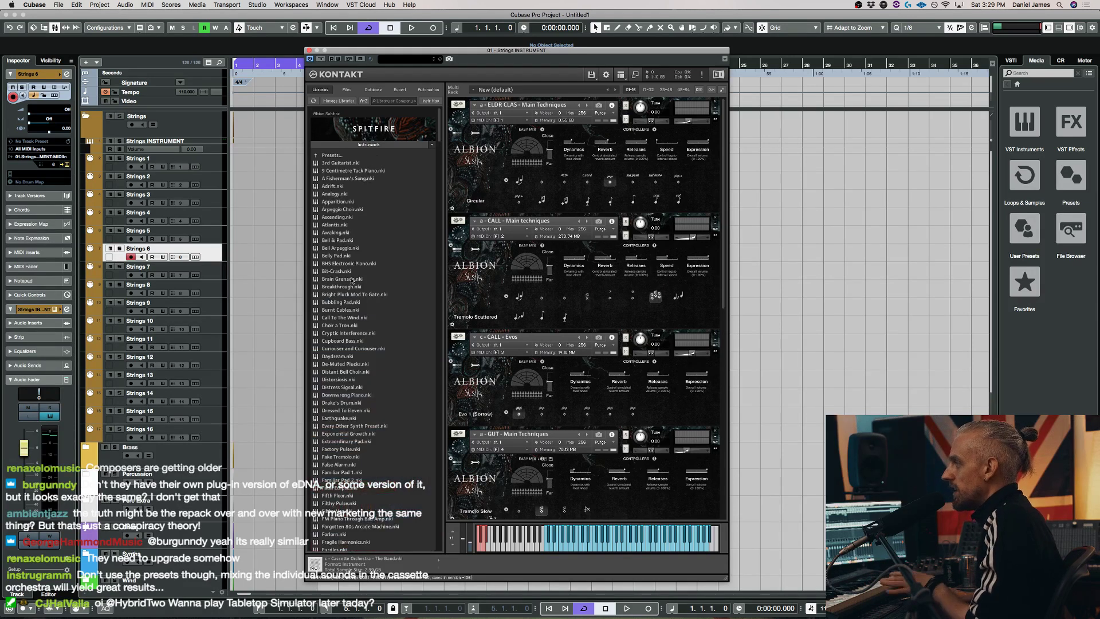
pyautogui.scroll(-10, 360, 256)
pyautogui.moveTo(344, 267); pyautogui.dragTo(634, 421)
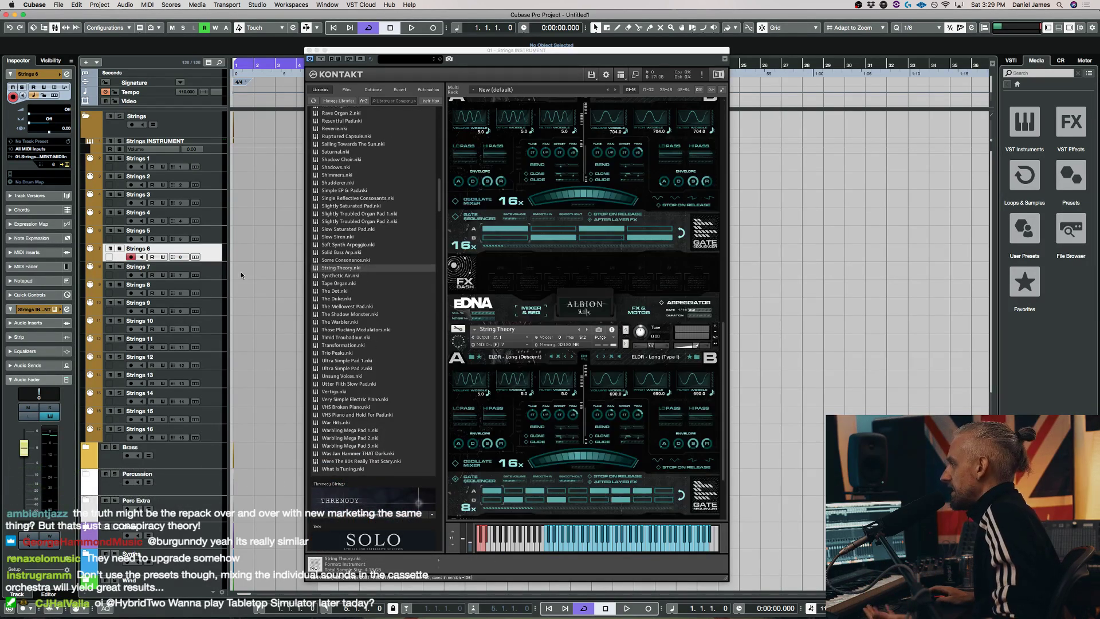
pyautogui.click(211, 278)
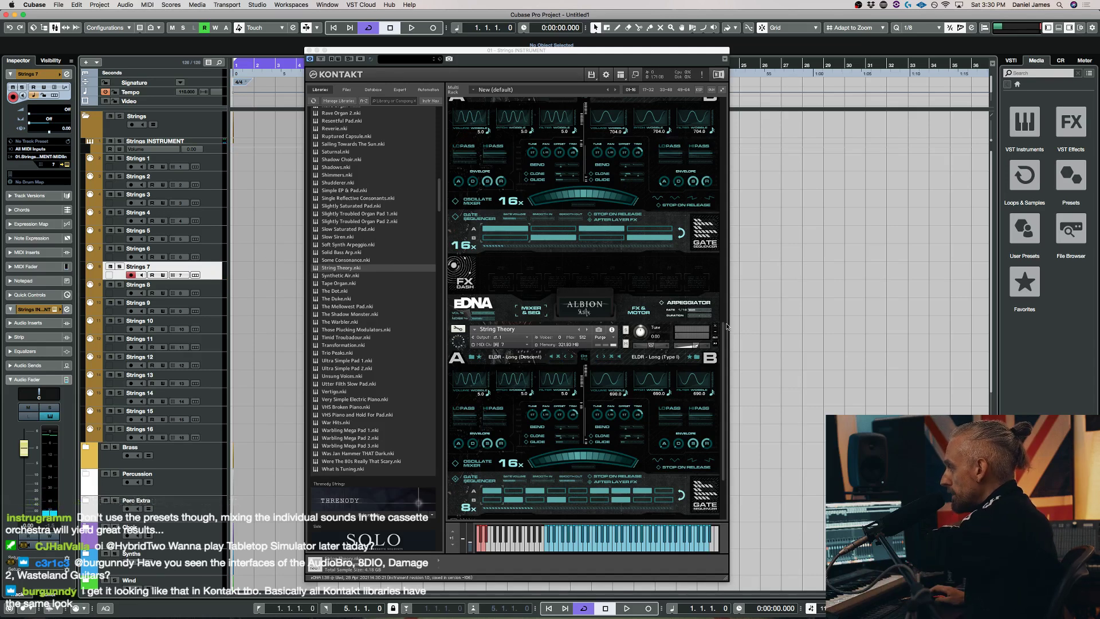
# Remove String Theory and c - Cassette Orchestra - The Band from the rack without saving their changes
pyautogui.click(715, 328)
pyautogui.click(575, 199)
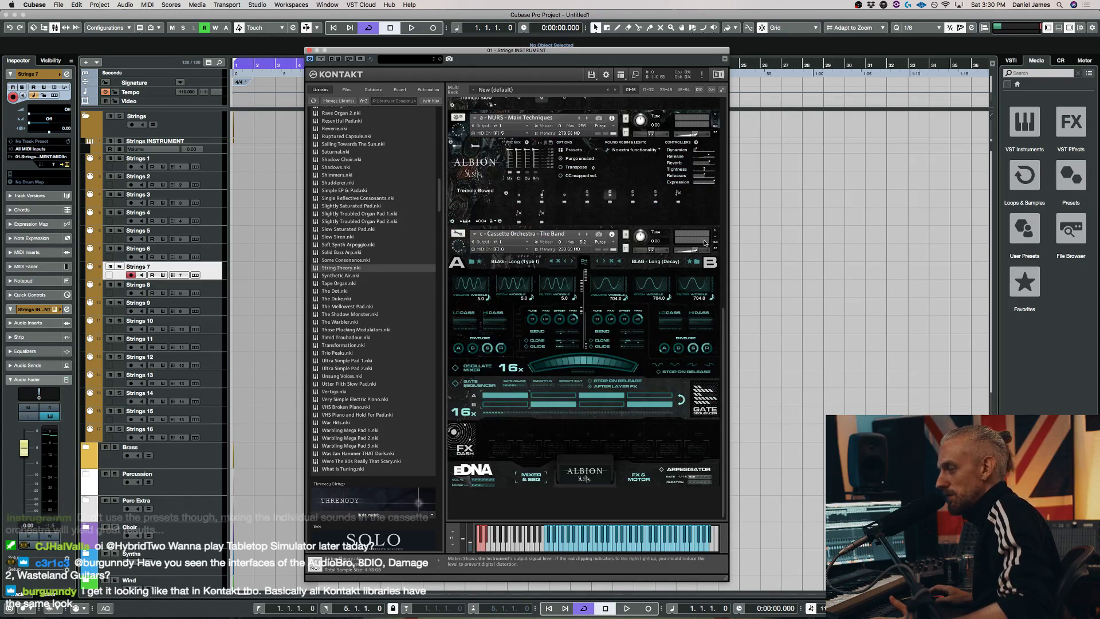
pyautogui.click(716, 231)
pyautogui.click(575, 200)
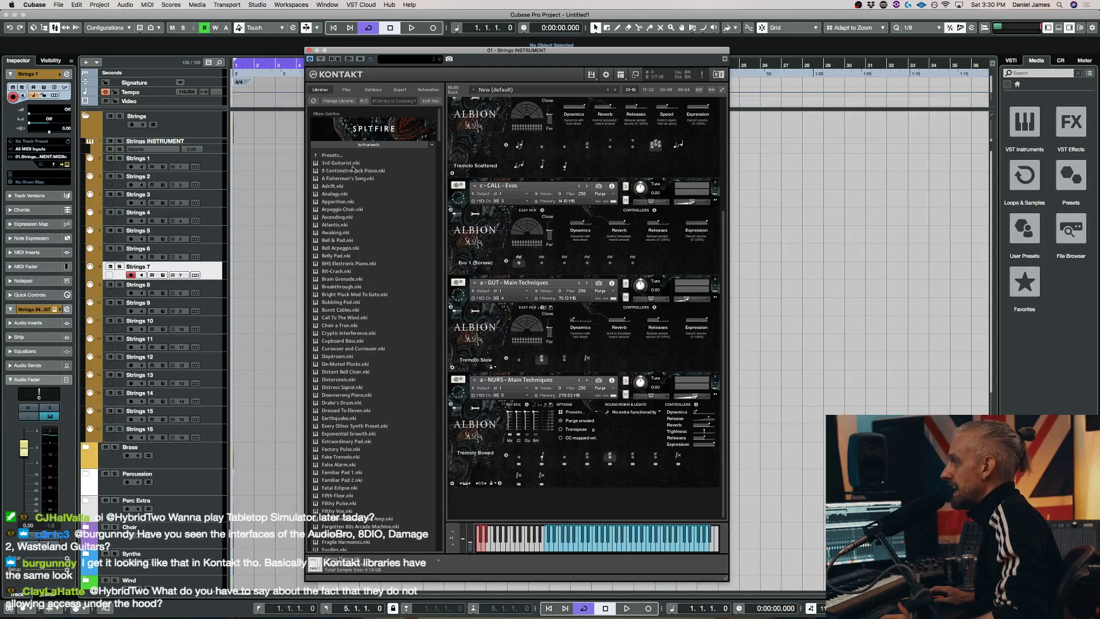
pyautogui.doubleClick(346, 164)
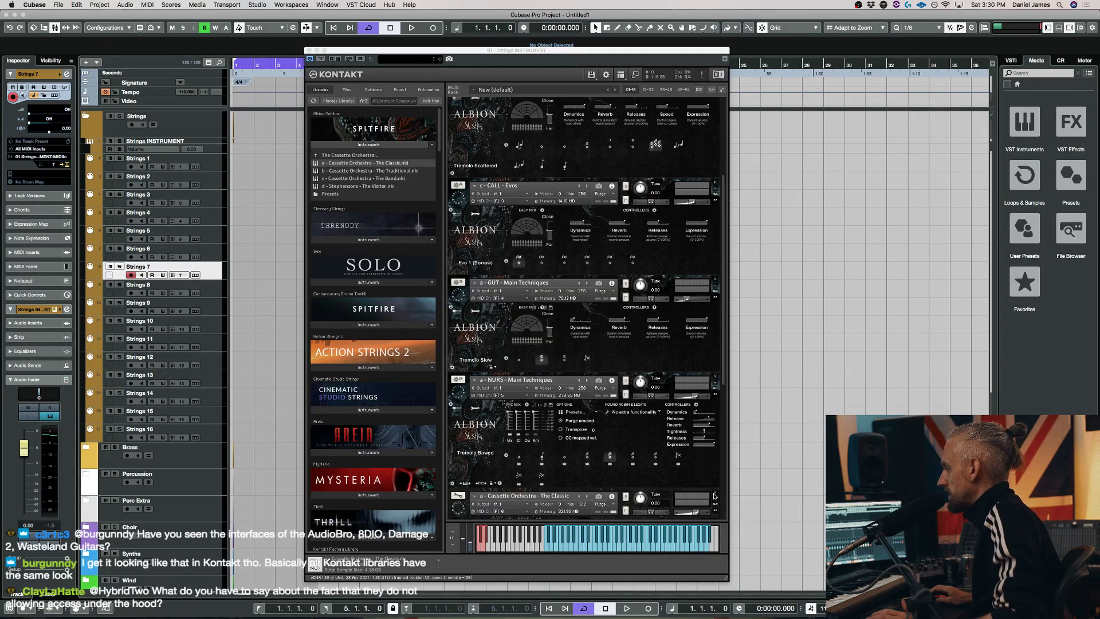
pyautogui.click(715, 494)
pyautogui.click(565, 199)
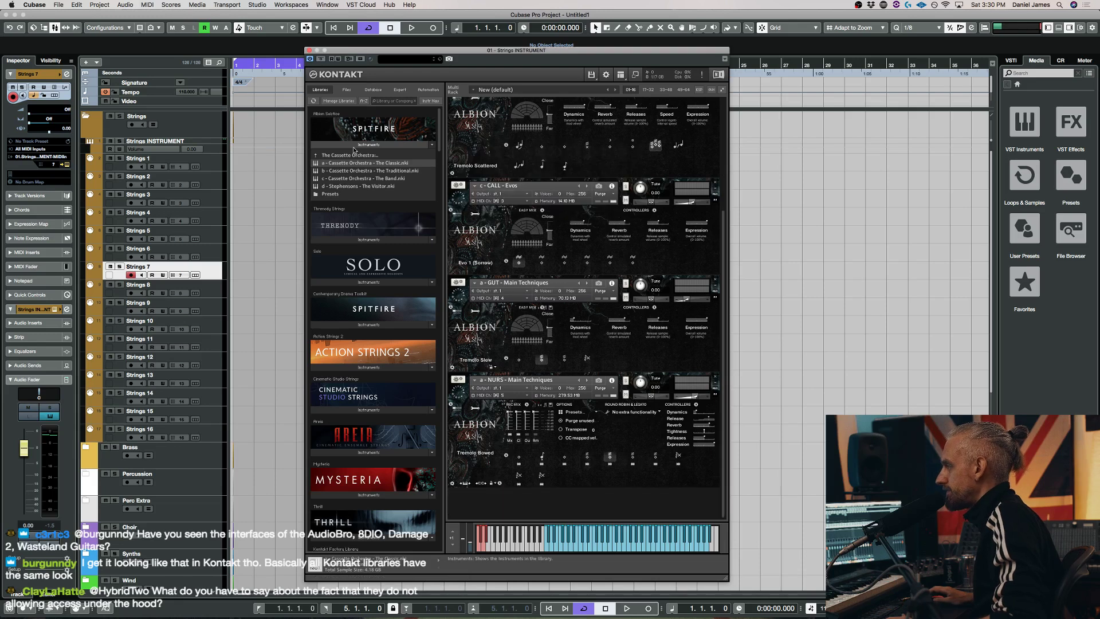
# Load The Drone Grid from Albion Solstice's Drone Grid folder into the rack and select the Strings 6 track to play it
pyautogui.click(352, 155)
pyautogui.click(348, 163)
pyautogui.doubleClick(359, 164)
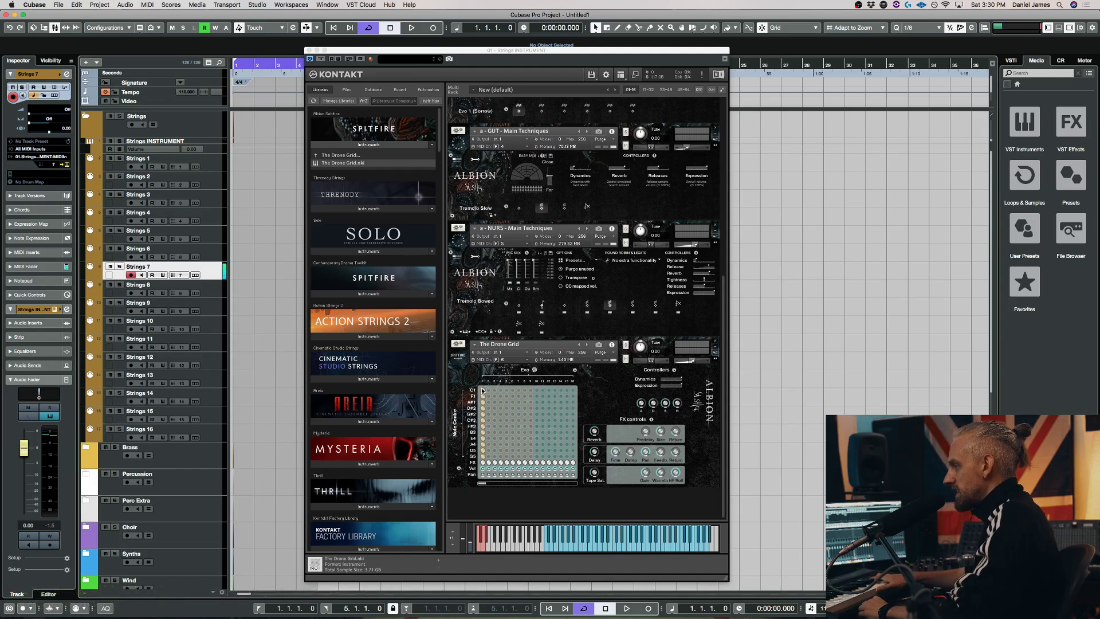
pyautogui.click(216, 254)
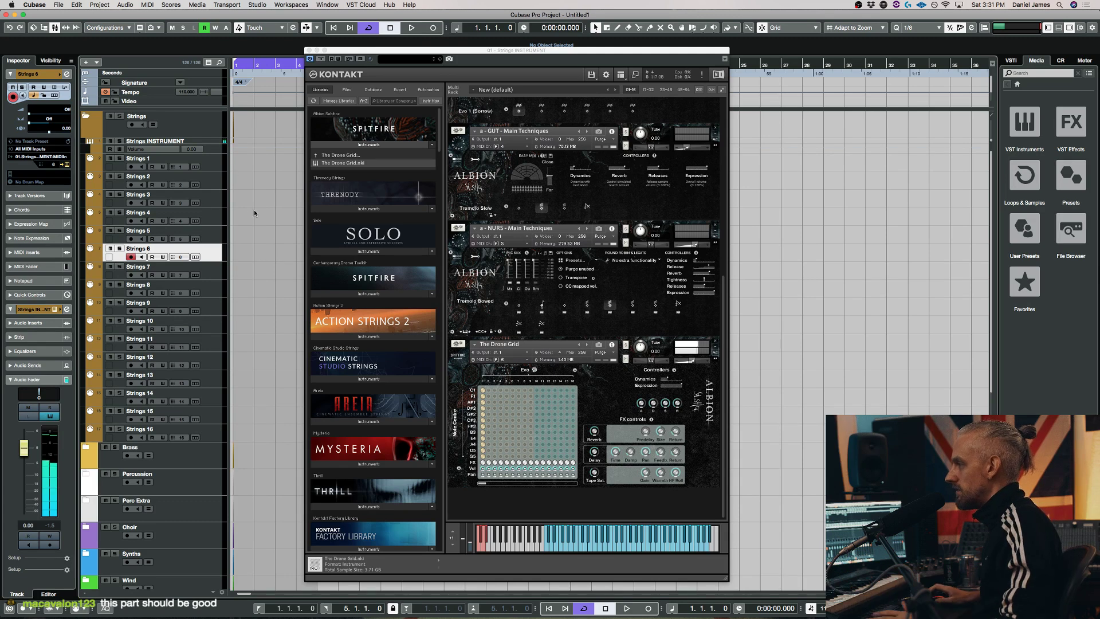
# Select Strings 5 to play over the drone, lower The Drone Grid's volume, and return to the Strings 6 track
pyautogui.click(214, 238)
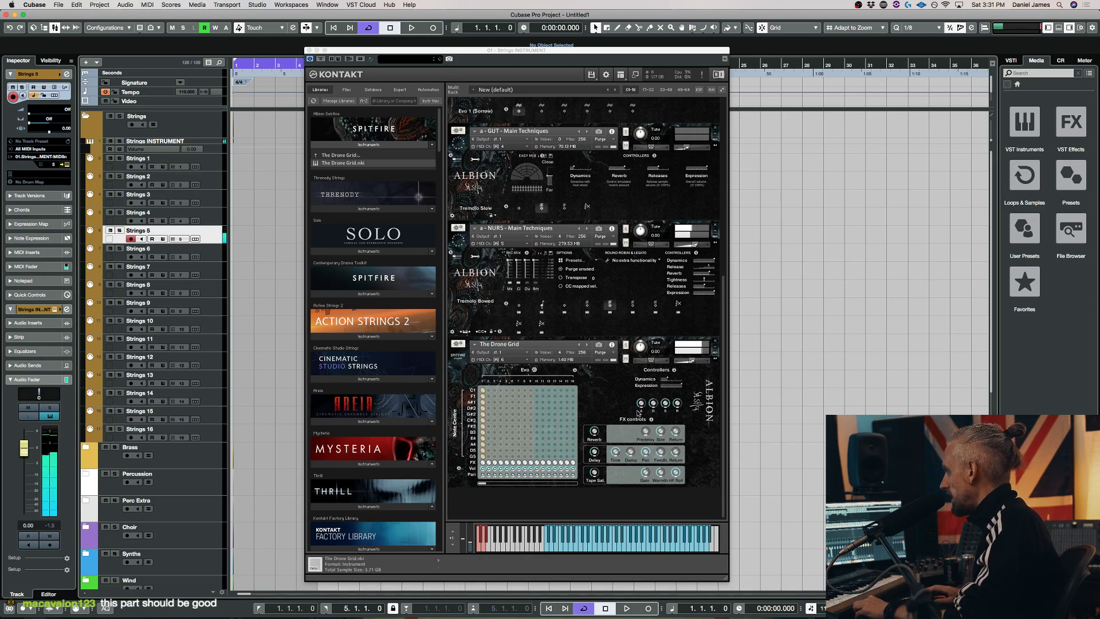
pyautogui.click(690, 361)
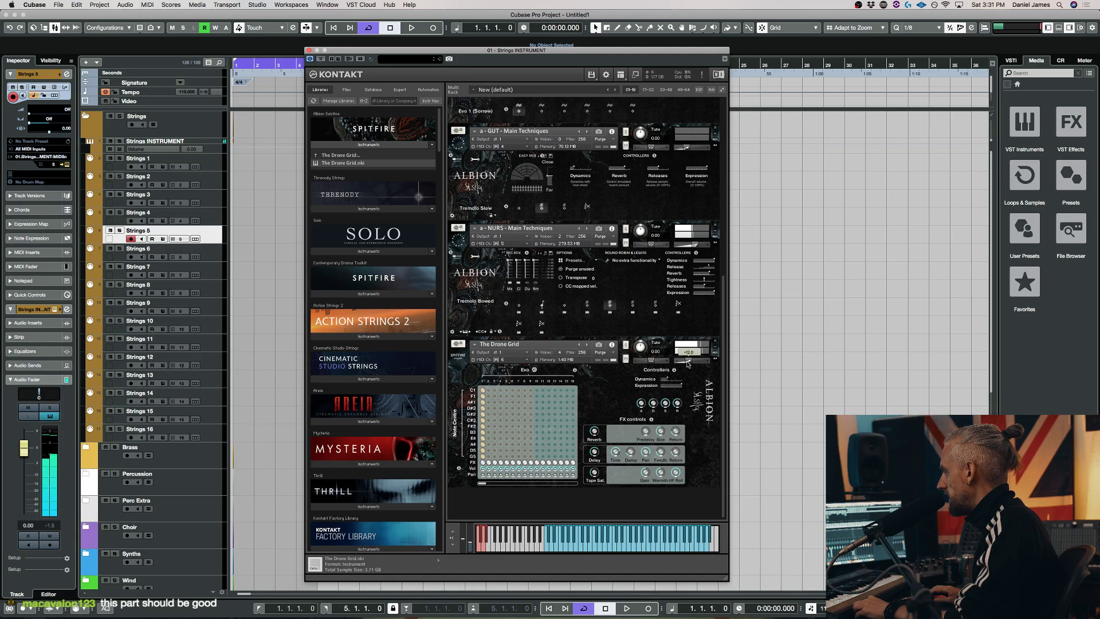
pyautogui.click(274, 252)
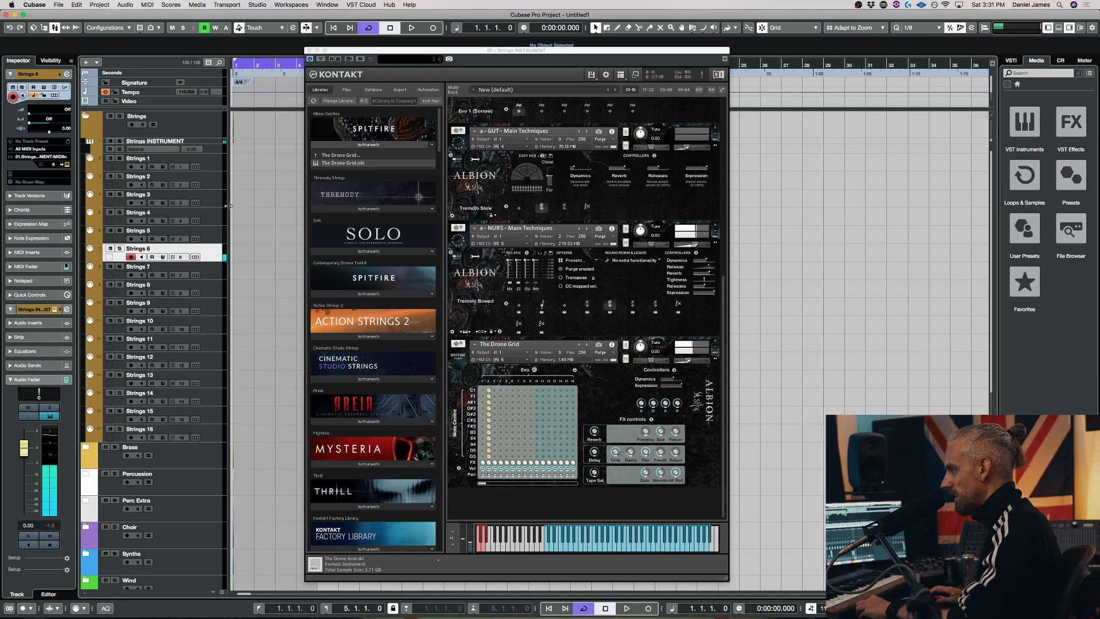
# Switch between the Strings 1, Strings 5 and Strings 6 tracks to audition their patches together with The Drone Grid
pyautogui.click(215, 169)
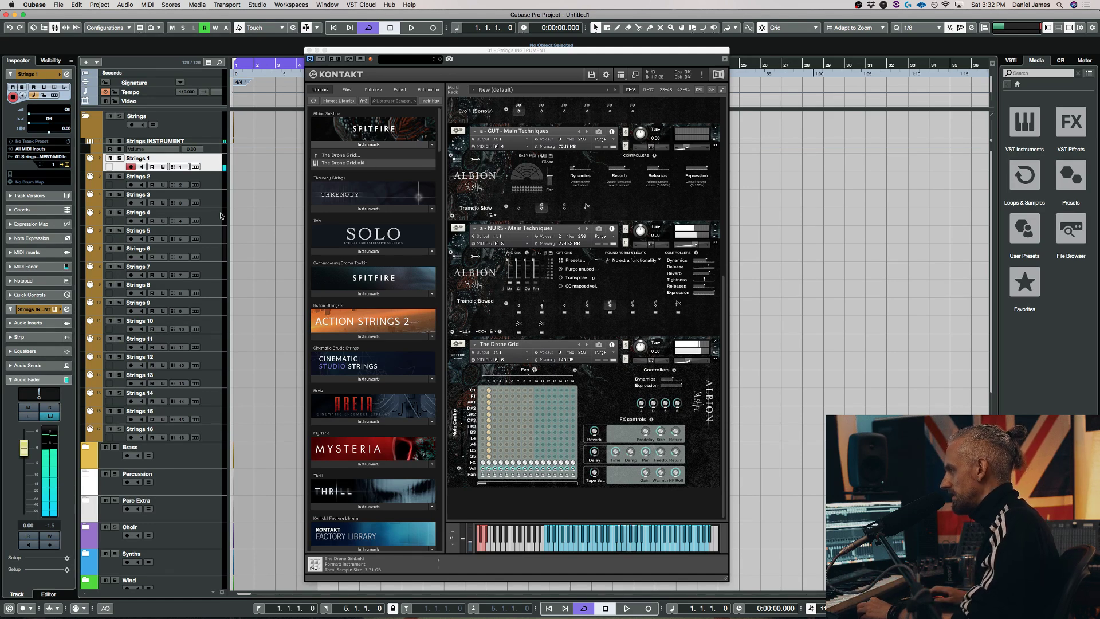
pyautogui.click(214, 237)
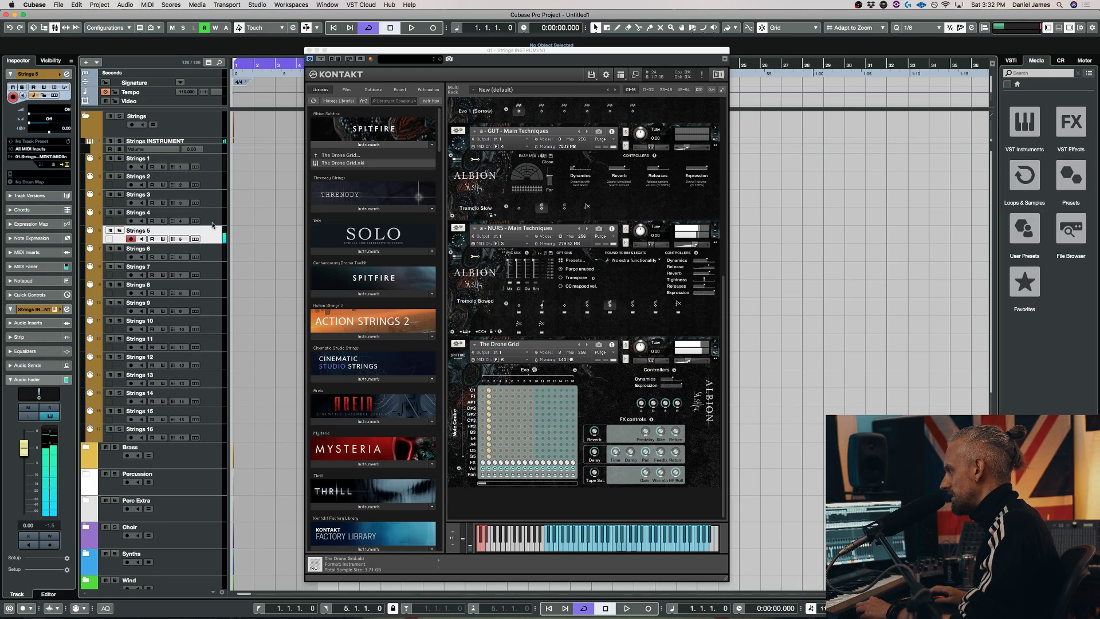
pyautogui.click(211, 257)
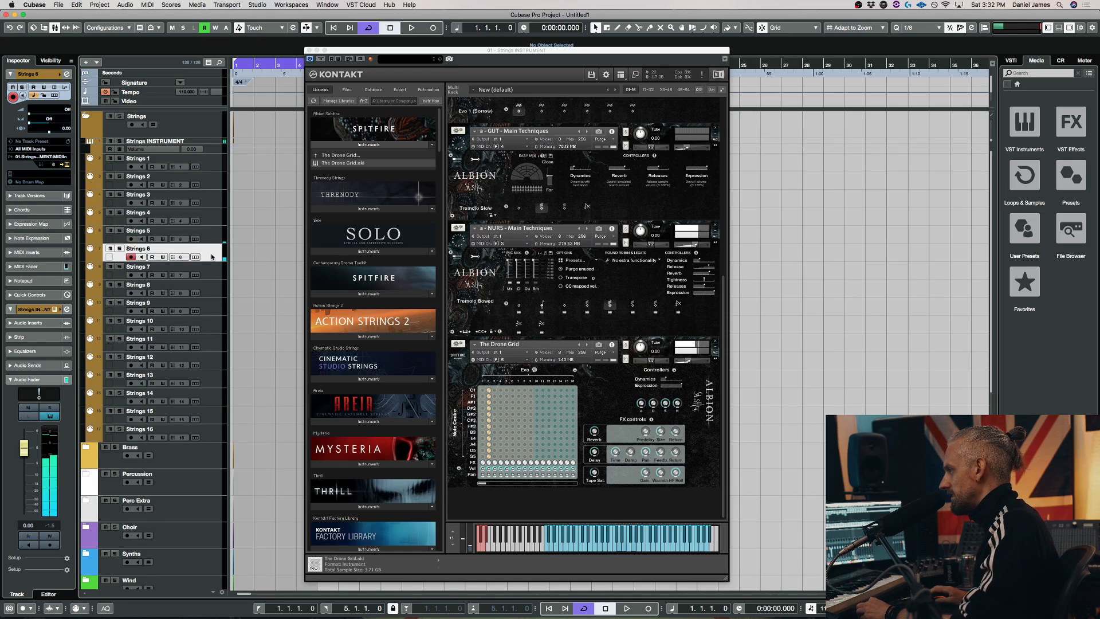
pyautogui.click(213, 242)
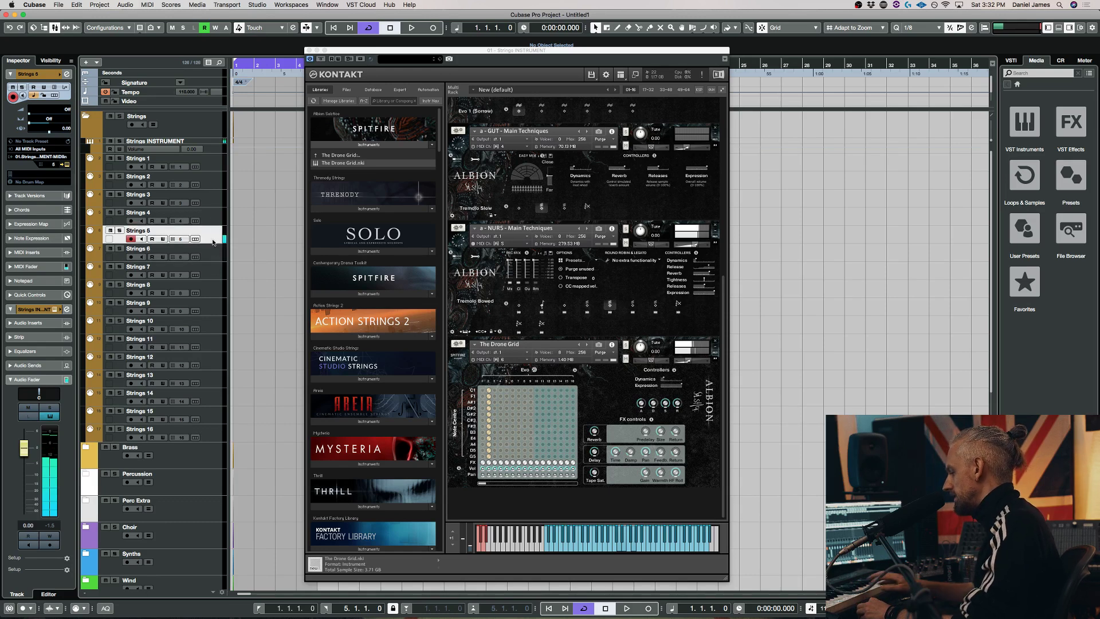
pyautogui.click(208, 158)
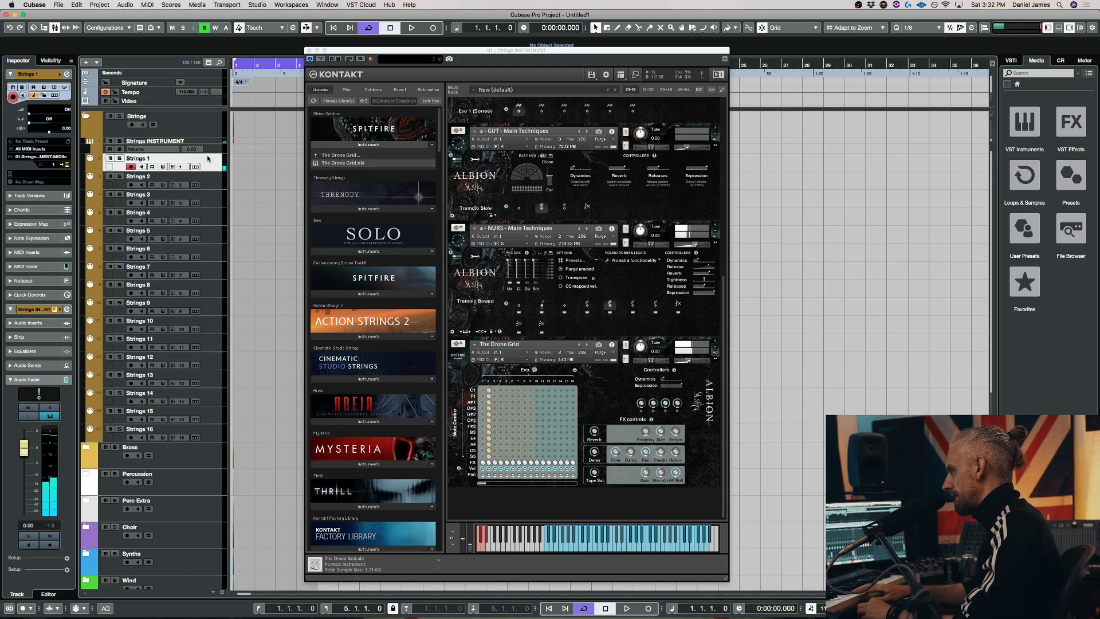
# Select the Strings 2 track and switch its a - CALL - Main techniques patch to the Legato articulation
pyautogui.click(213, 183)
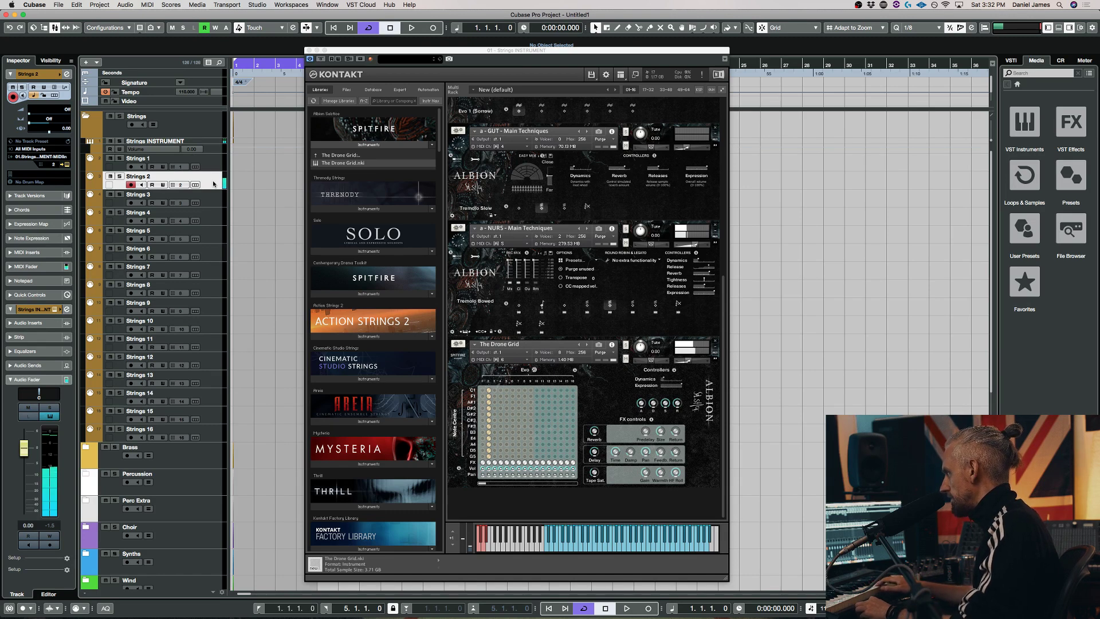
pyautogui.scroll(7, 544, 236)
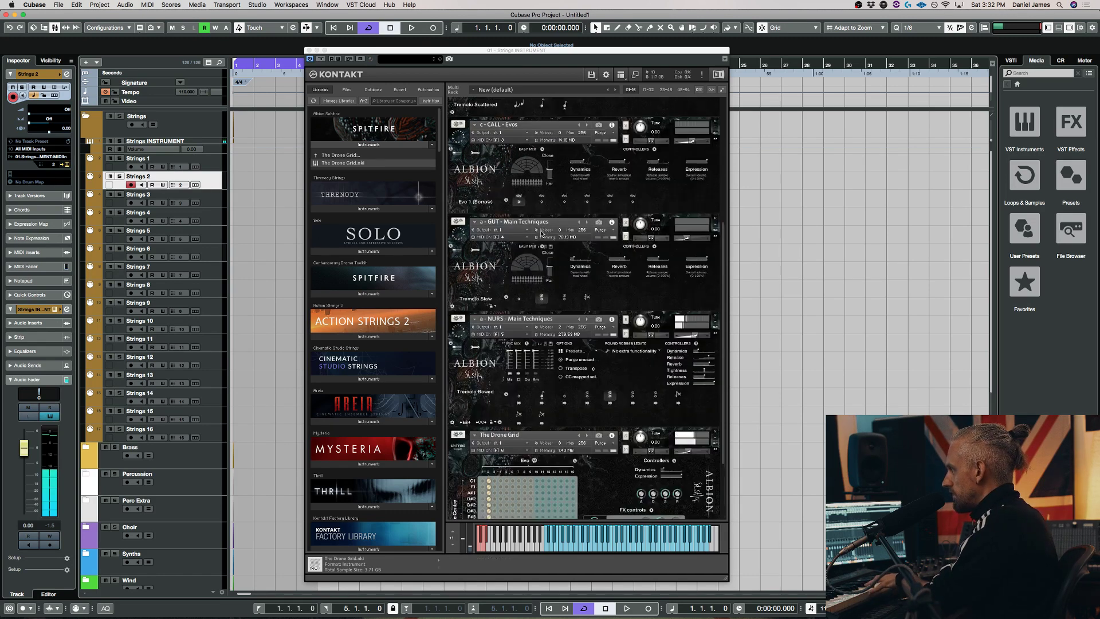
pyautogui.scroll(5, 543, 236)
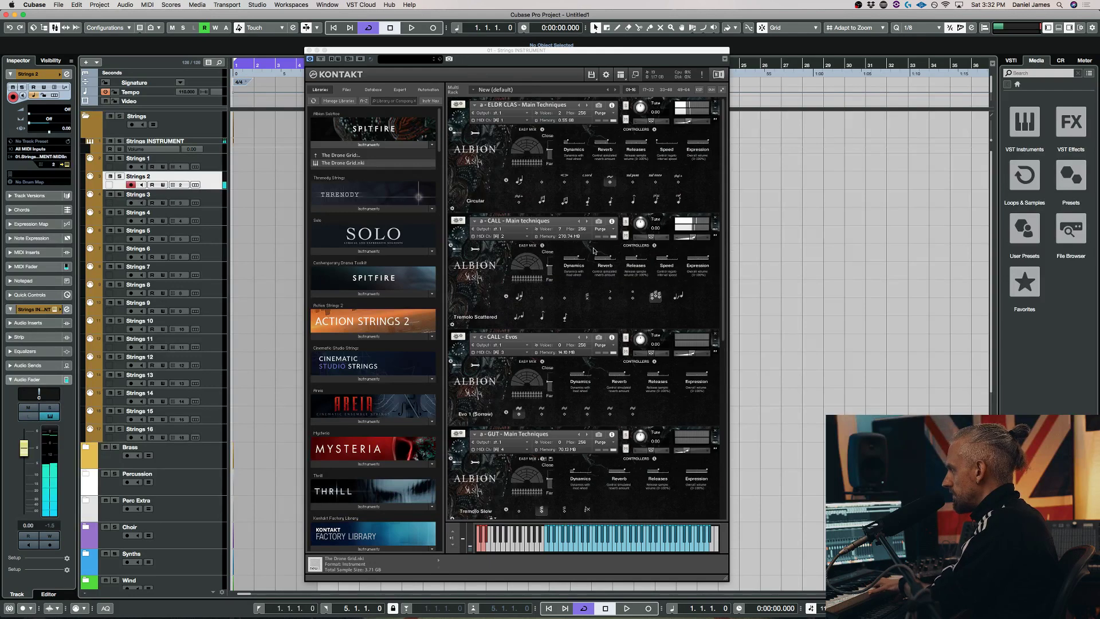
pyautogui.click(519, 296)
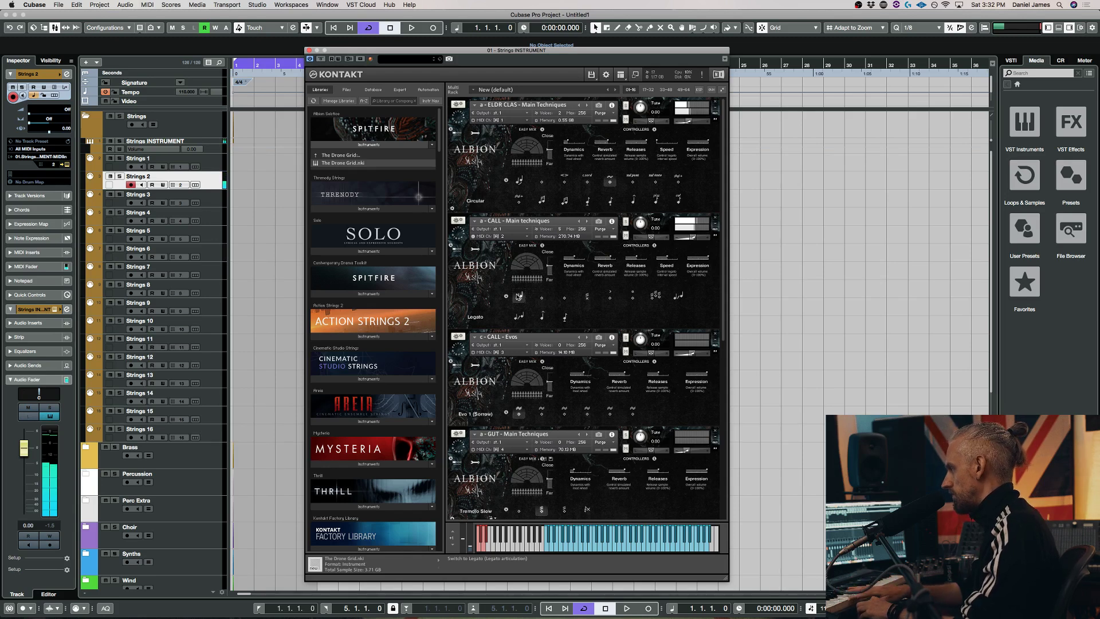
pyautogui.scroll(-1, 562, 355)
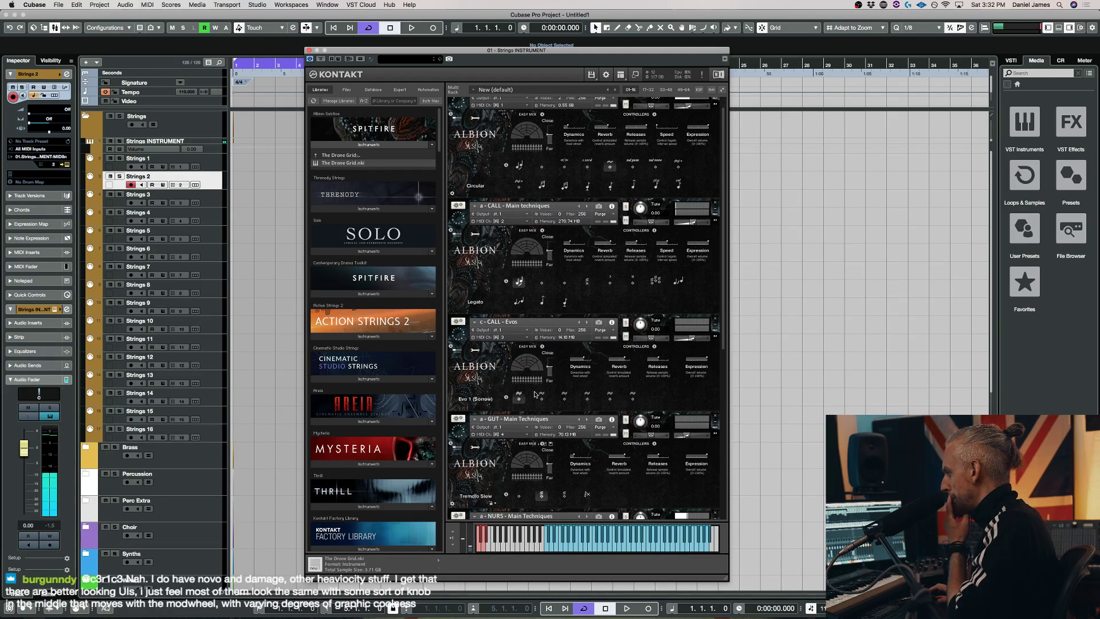
# Select the Strings 4 track and raise the volume of its a - GUT - Main Techniques patch
pyautogui.click(210, 222)
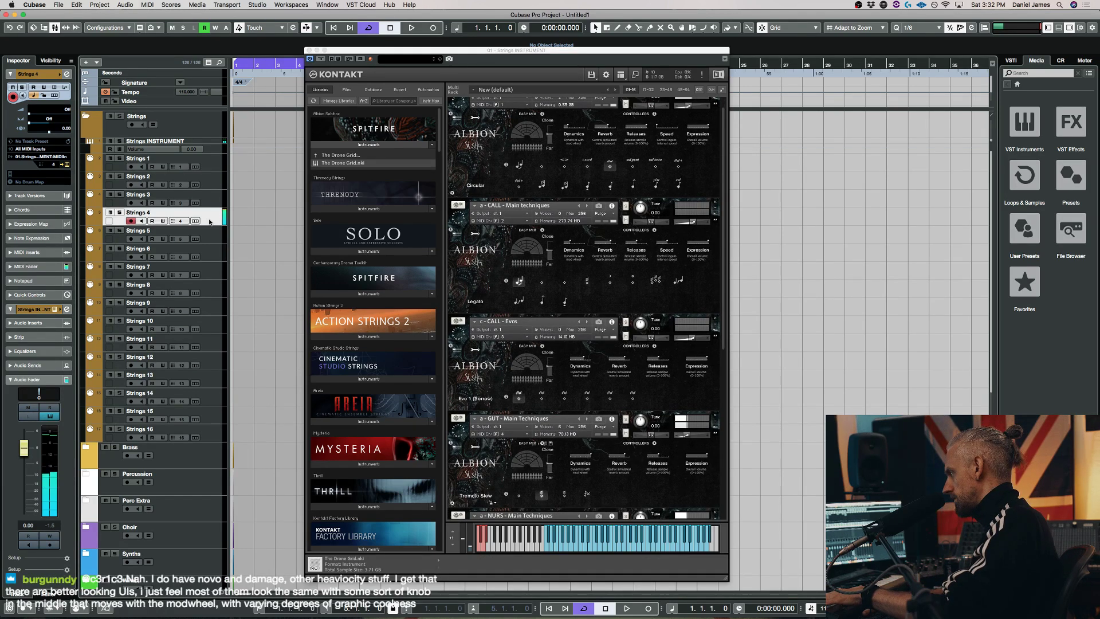
pyautogui.moveTo(684, 440); pyautogui.dragTo(692, 440)
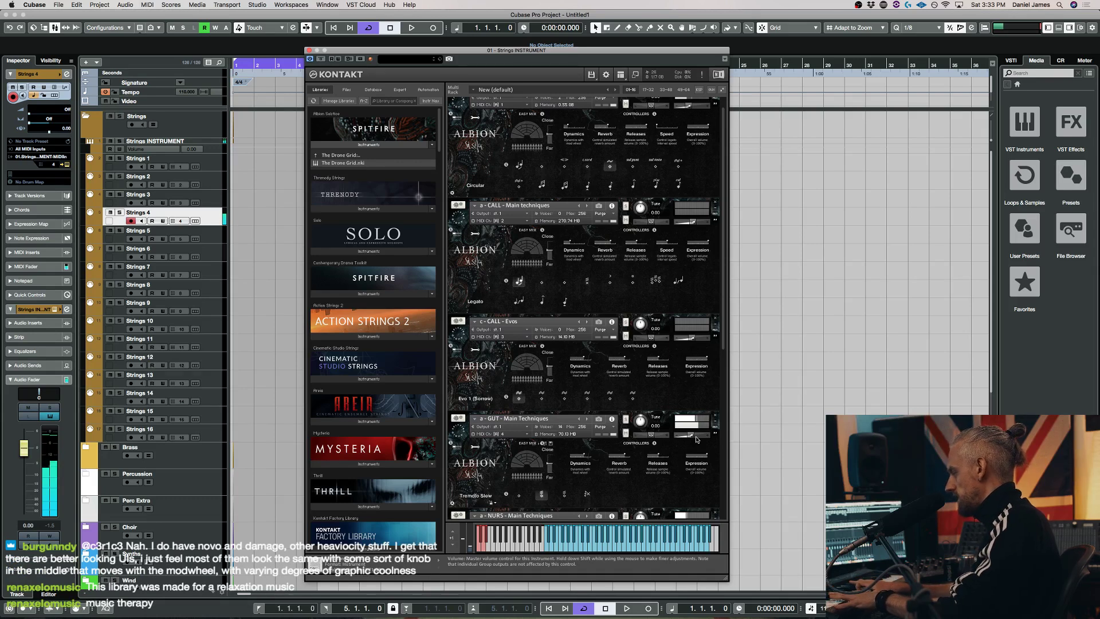
pyautogui.scroll(-5, 698, 440)
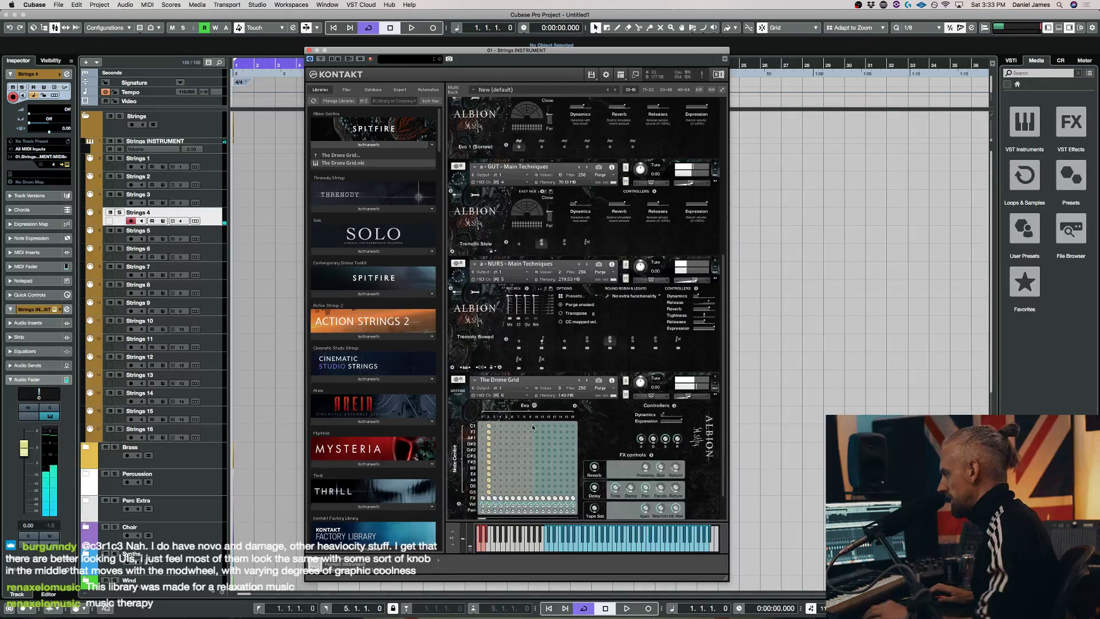
# Set all notes of The Drone Grid to the third evo column and, with Strings 6 selected, to the fifth column
pyautogui.click(495, 428)
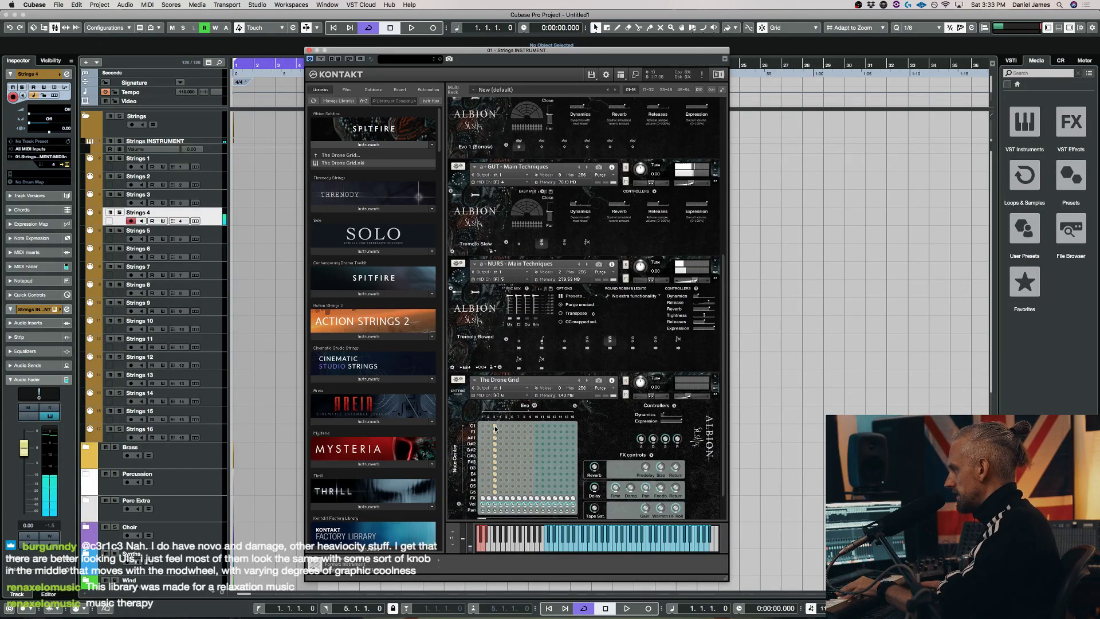
pyautogui.click(215, 249)
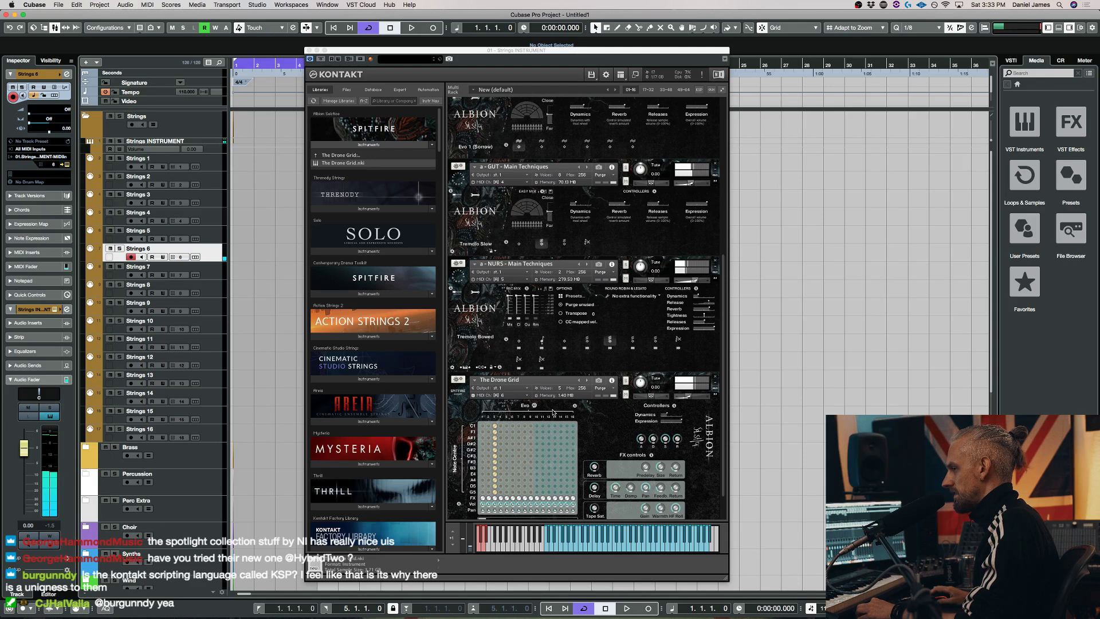
pyautogui.click(507, 427)
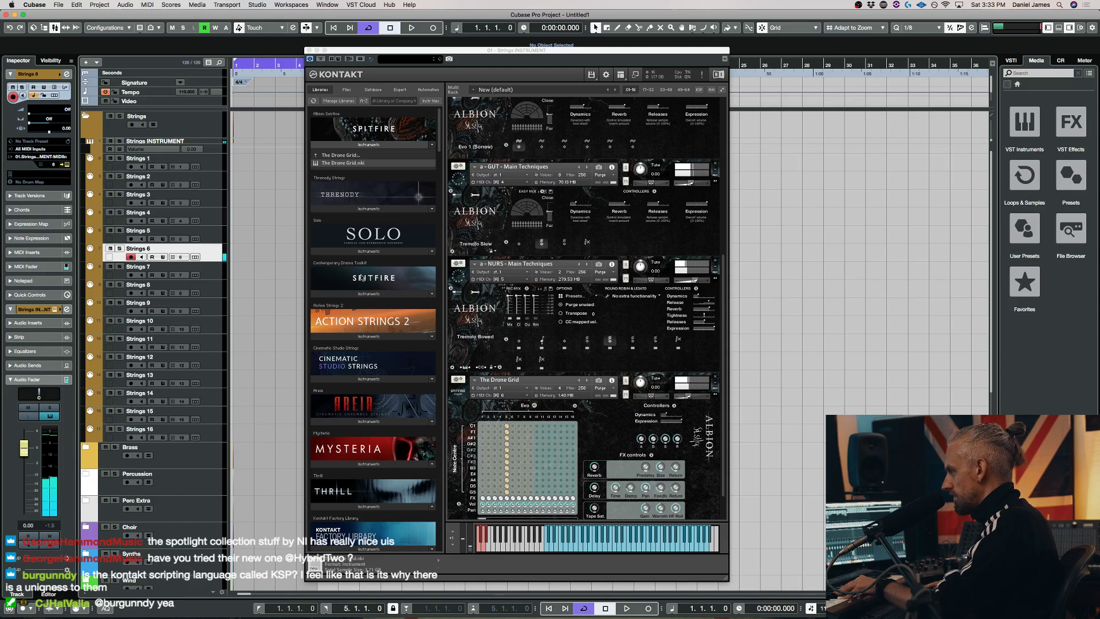
# Step up through the tracks to Strings 2 to play over the drone, and return to the Strings 6 track
pyautogui.press('Up')
pyautogui.press('Up')
pyautogui.press('Up')
pyautogui.press('Up')
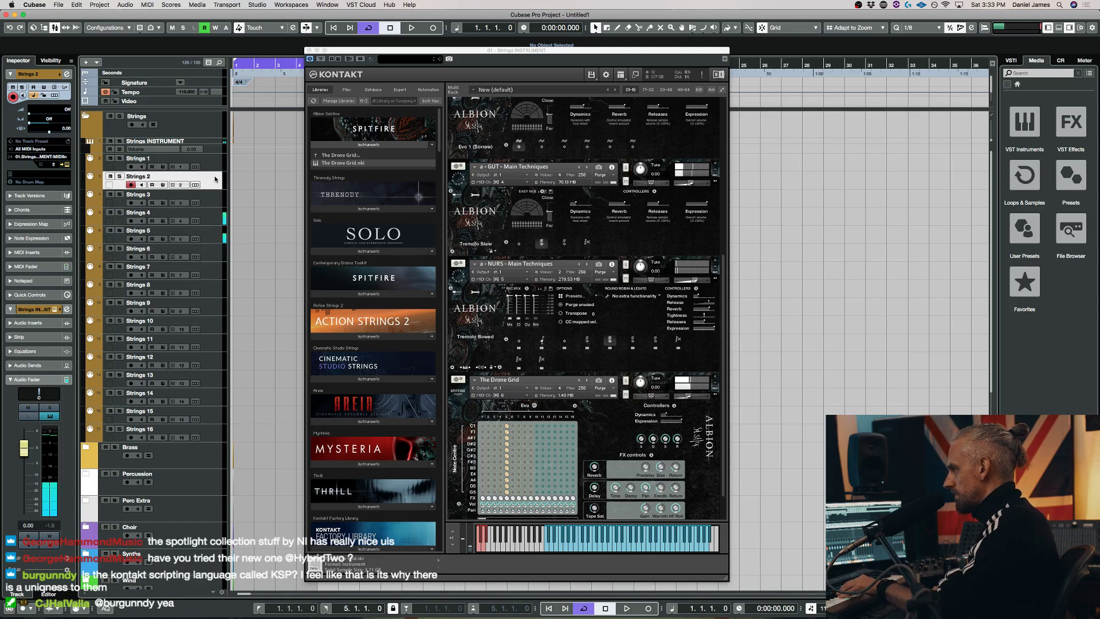
pyautogui.click(216, 259)
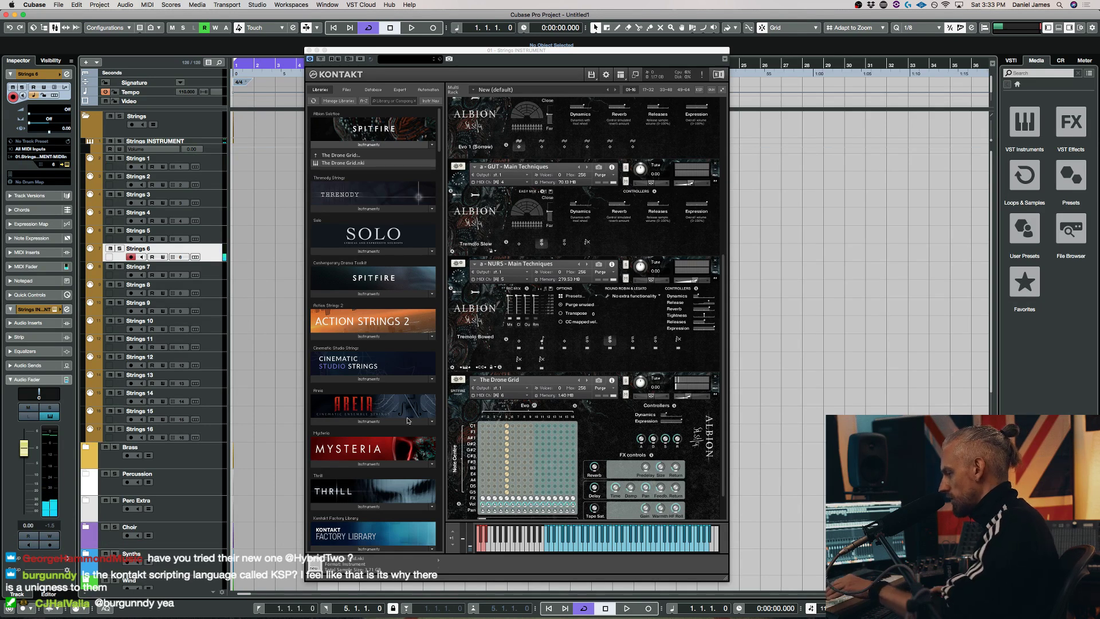
# Randomise The Drone Grid's evos with The Callers & Mystics and audition the result on Strings 6
pyautogui.click(534, 405)
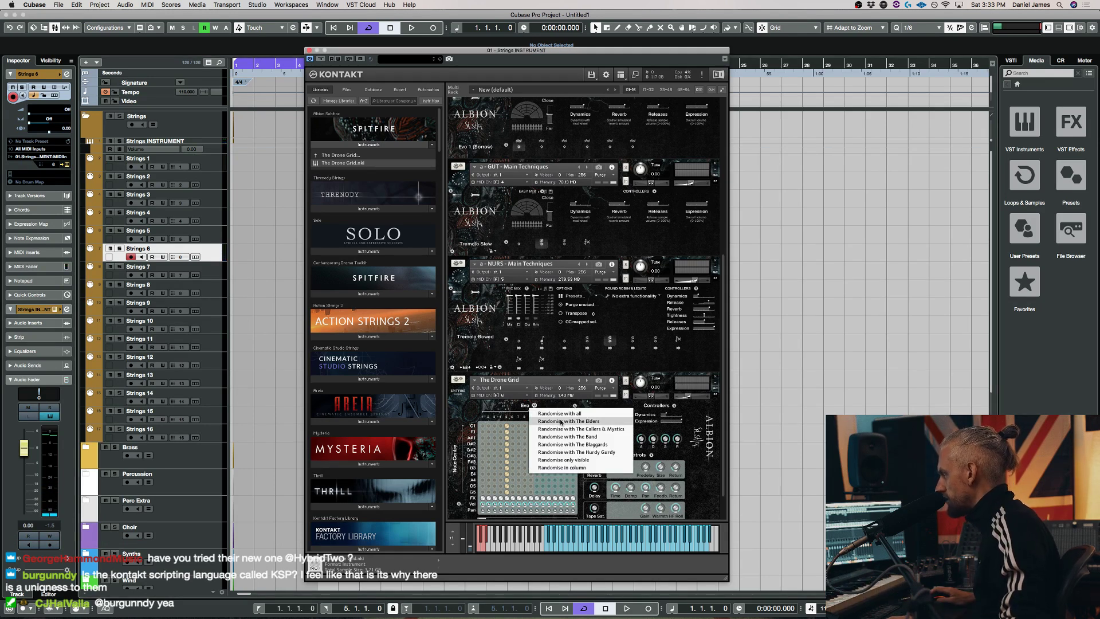
pyautogui.click(625, 453)
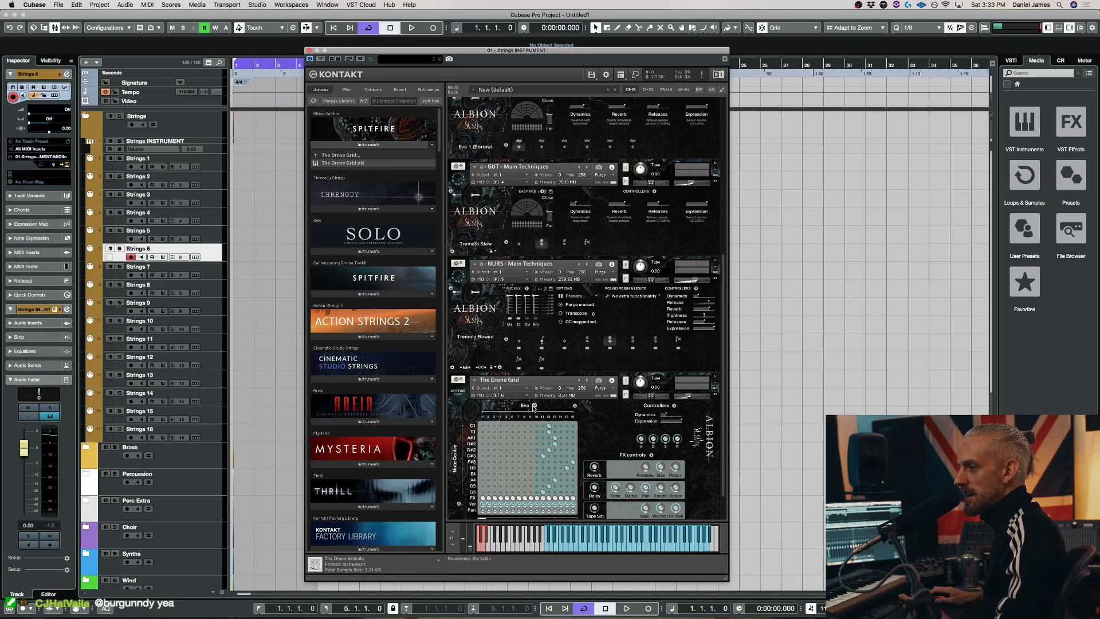
pyautogui.scroll(-2, 536, 395)
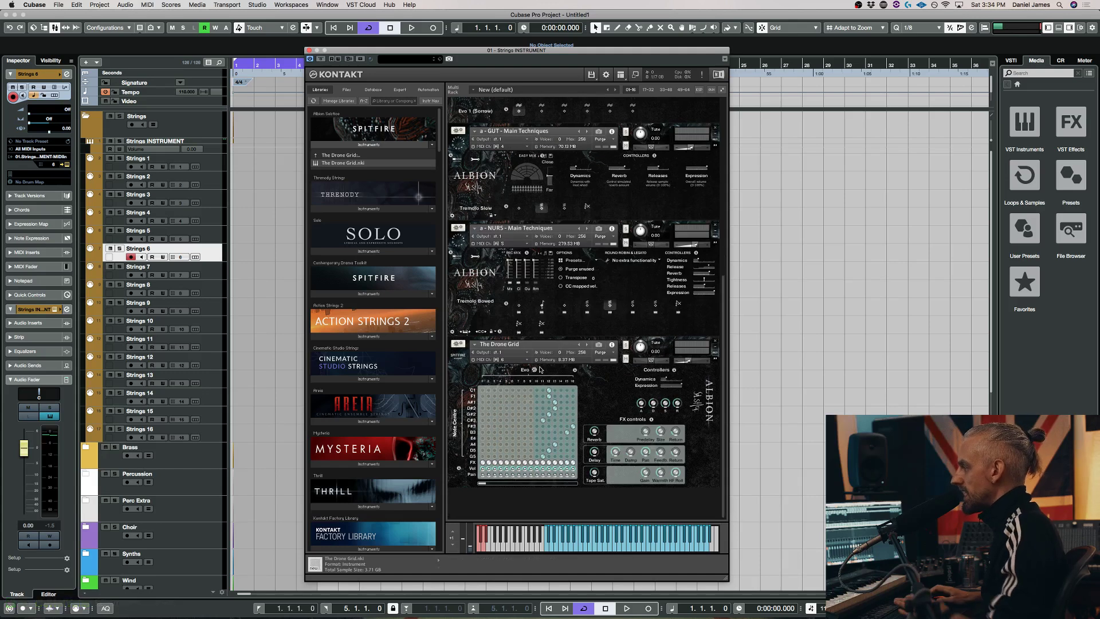
pyautogui.click(540, 369)
pyautogui.click(564, 395)
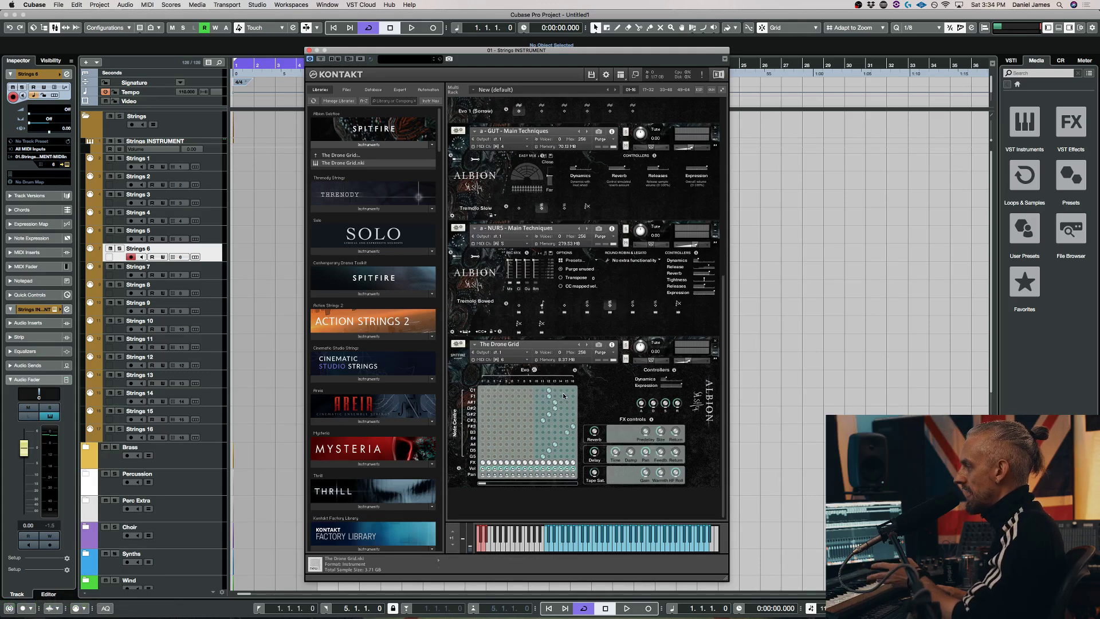
pyautogui.click(535, 371)
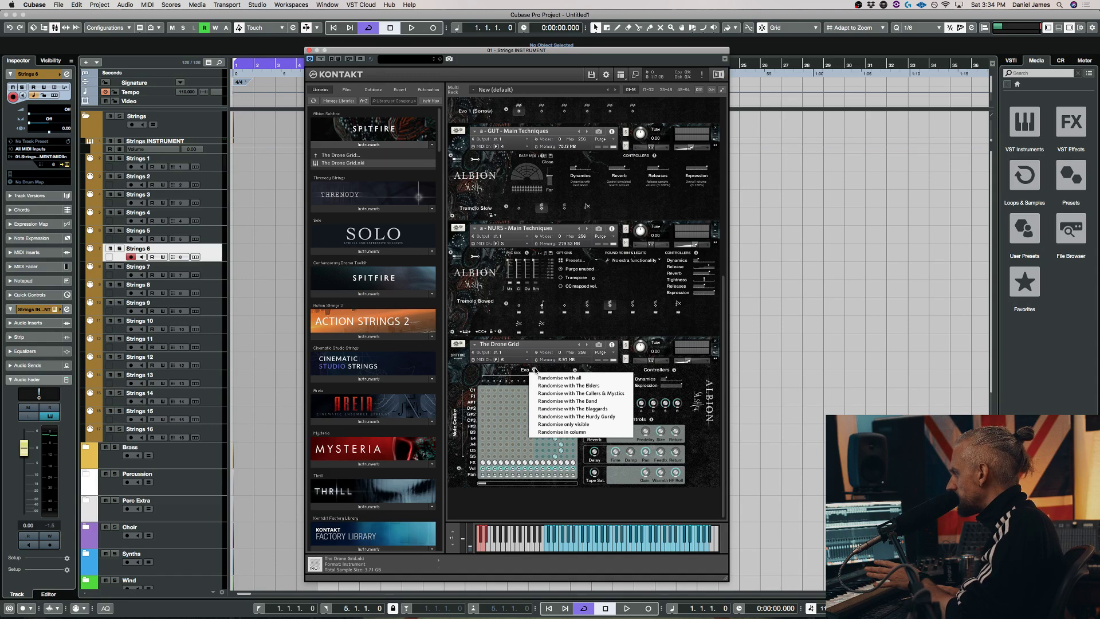
pyautogui.click(503, 371)
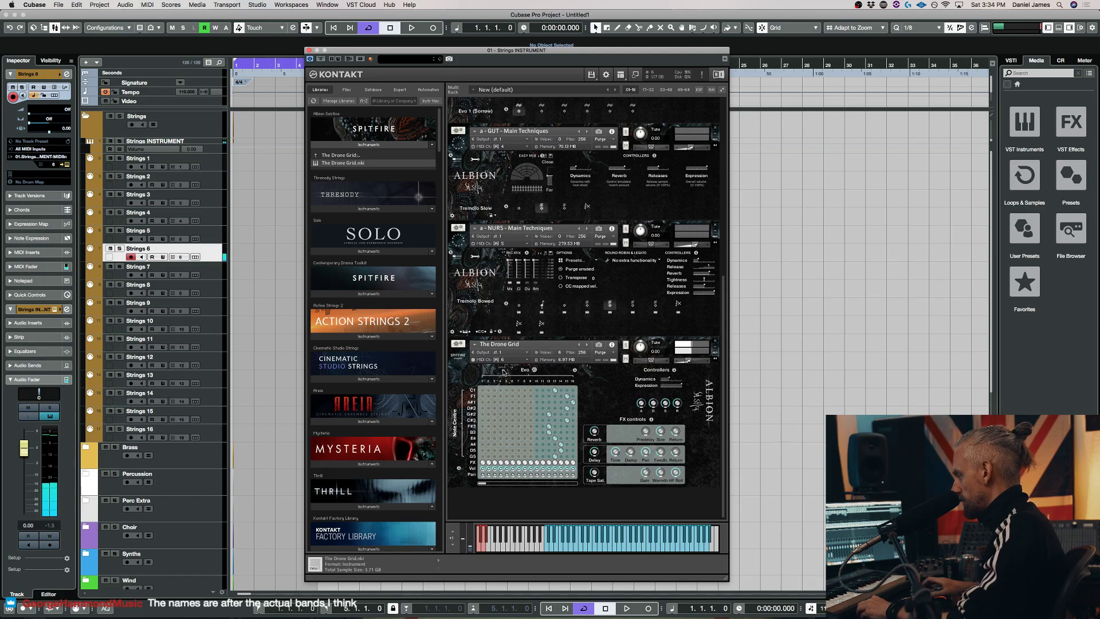
pyautogui.moveTo(690, 362)
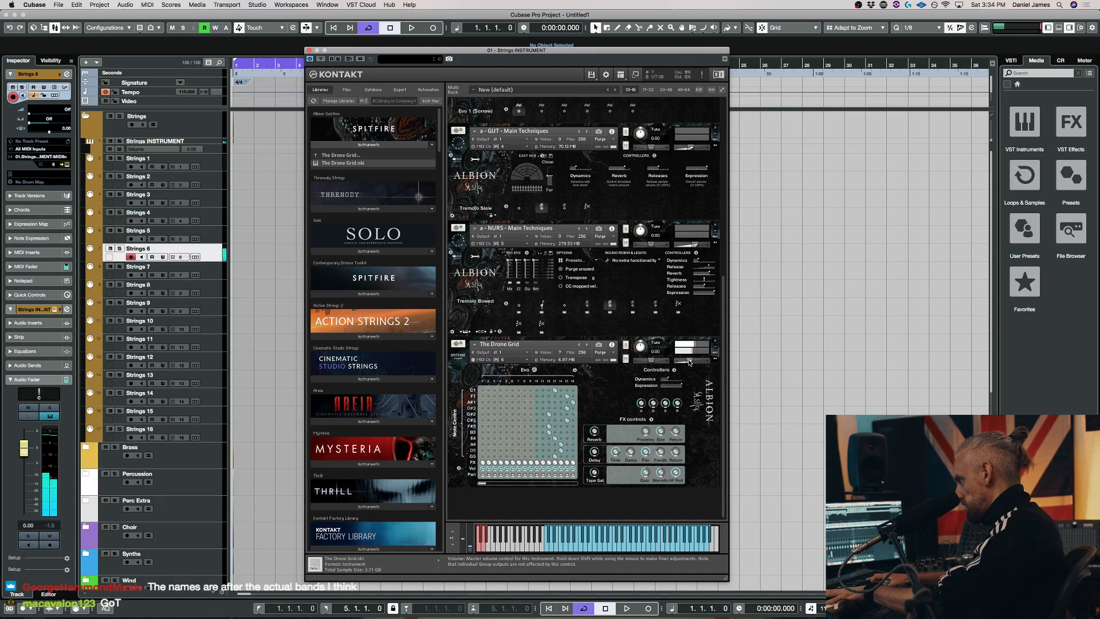
# Select Strings 5 and Strings 1 to play over the drone, and add Strings 4 to the Strings 1 selection to layer both patches
pyautogui.click(221, 235)
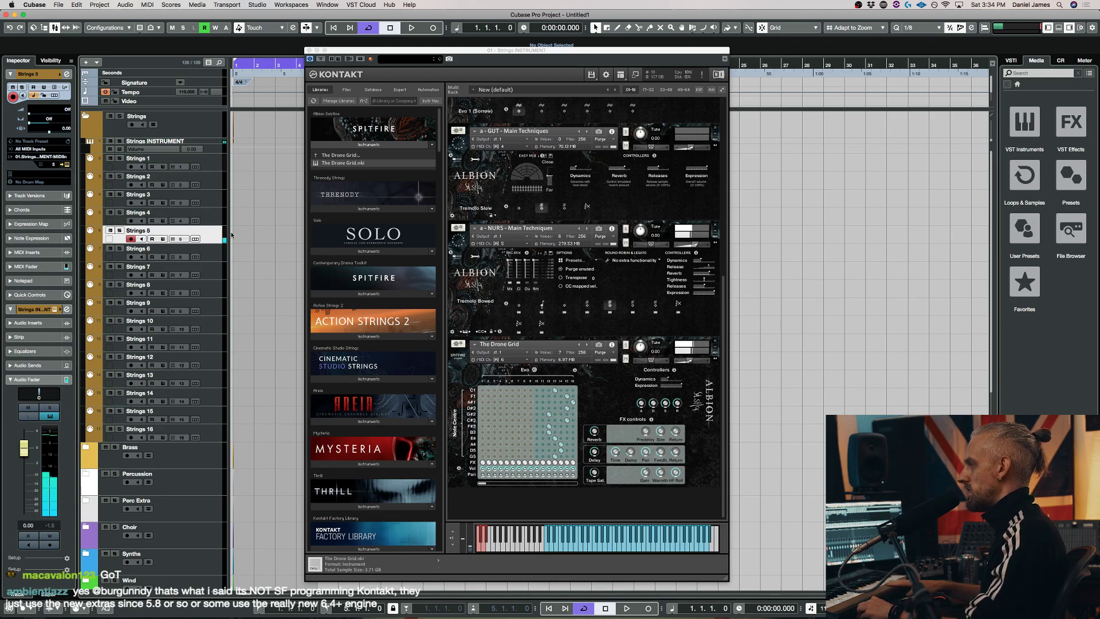
pyautogui.click(207, 168)
pyautogui.scroll(3, 567, 200)
pyautogui.scroll(4, 567, 199)
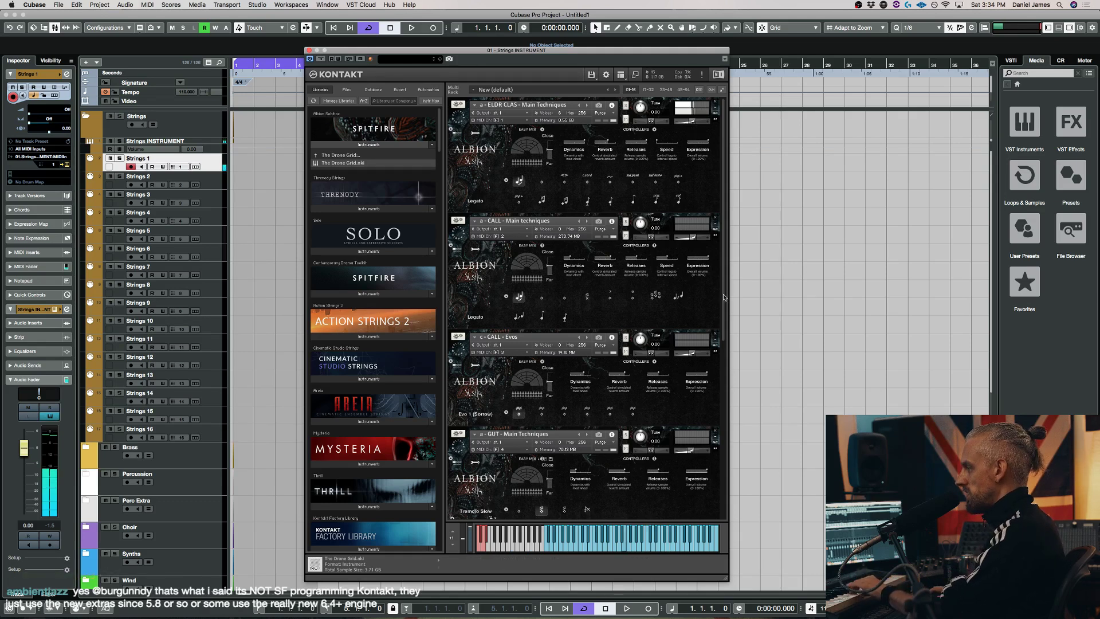
pyautogui.scroll(-5, 694, 321)
pyautogui.scroll(-3, 691, 323)
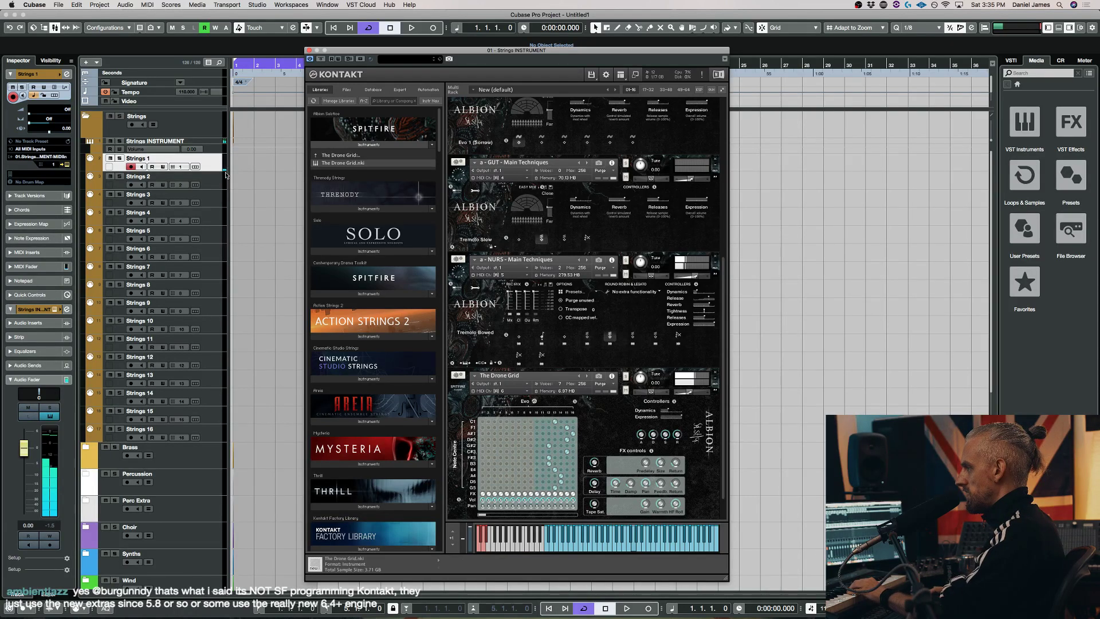
pyautogui.click(206, 221)
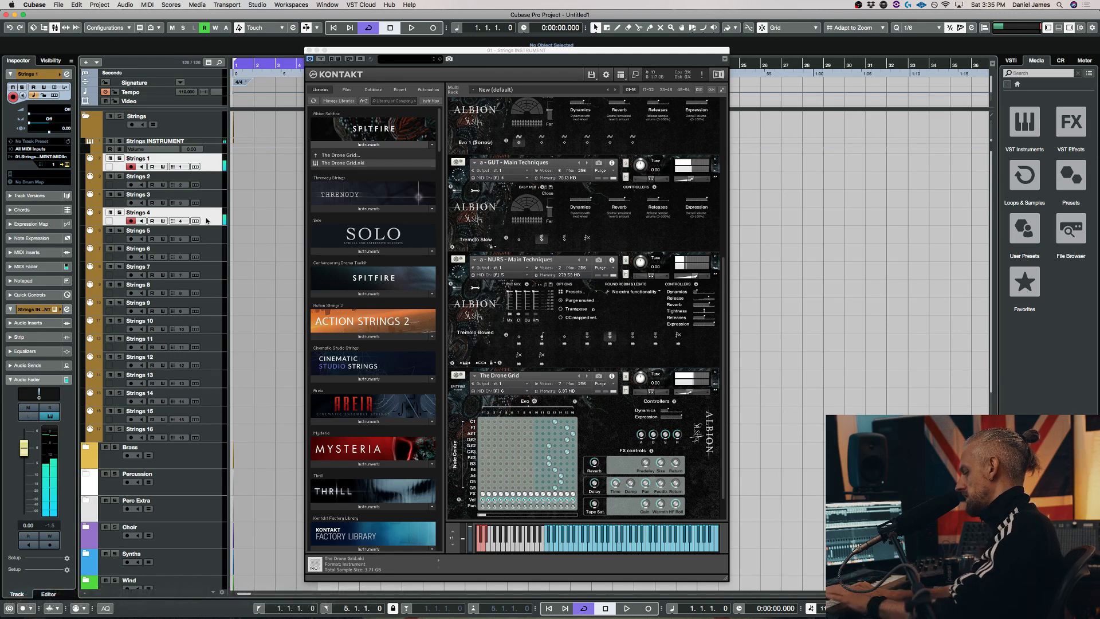
# Switch the a - ELDR CLAS - Main Techniques patch to the Long (Con Sord) articulation
pyautogui.scroll(5, 542, 170)
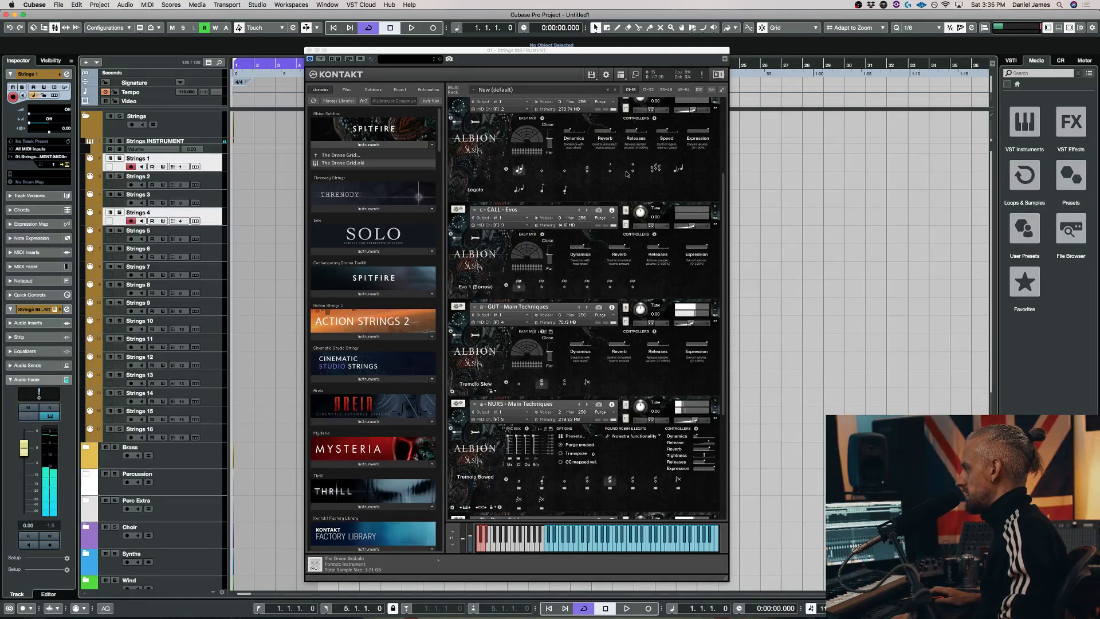
pyautogui.scroll(5, 609, 189)
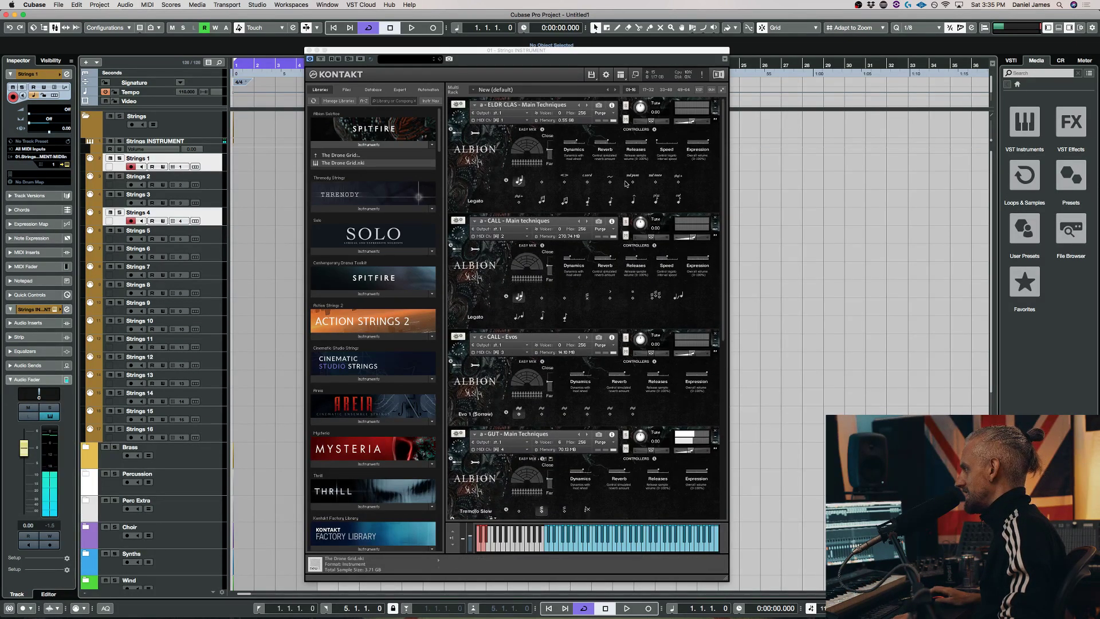
pyautogui.click(588, 182)
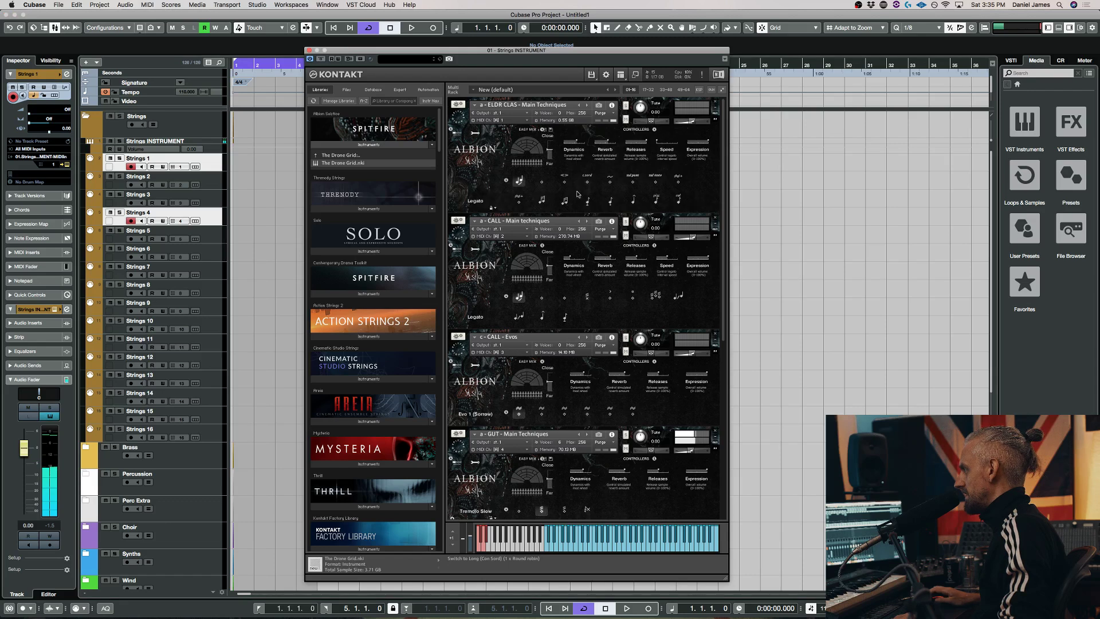
pyautogui.click(588, 185)
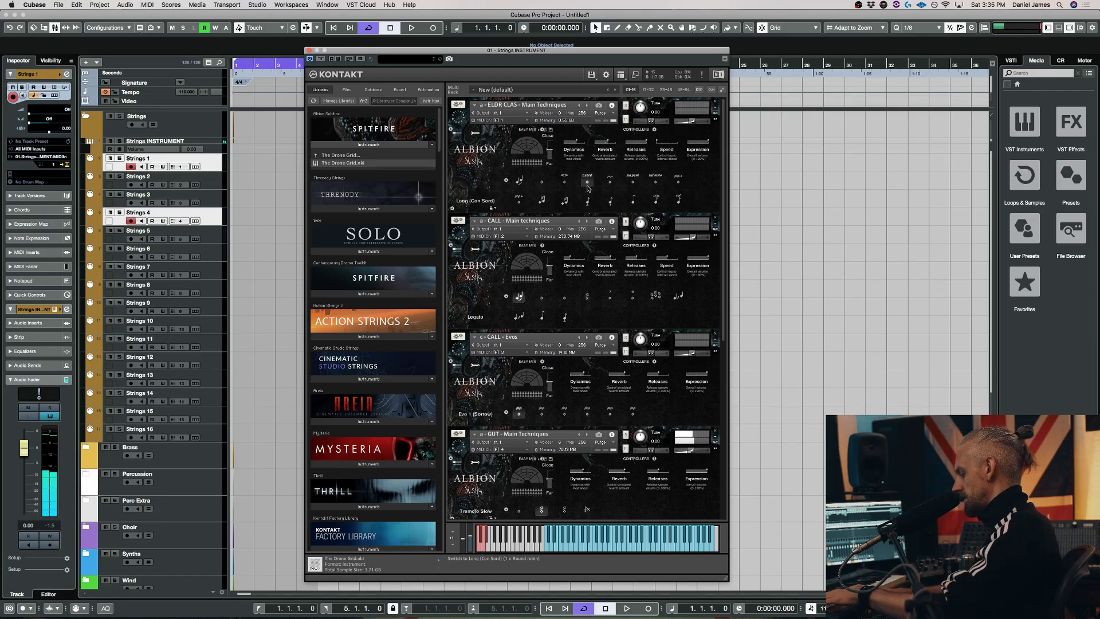
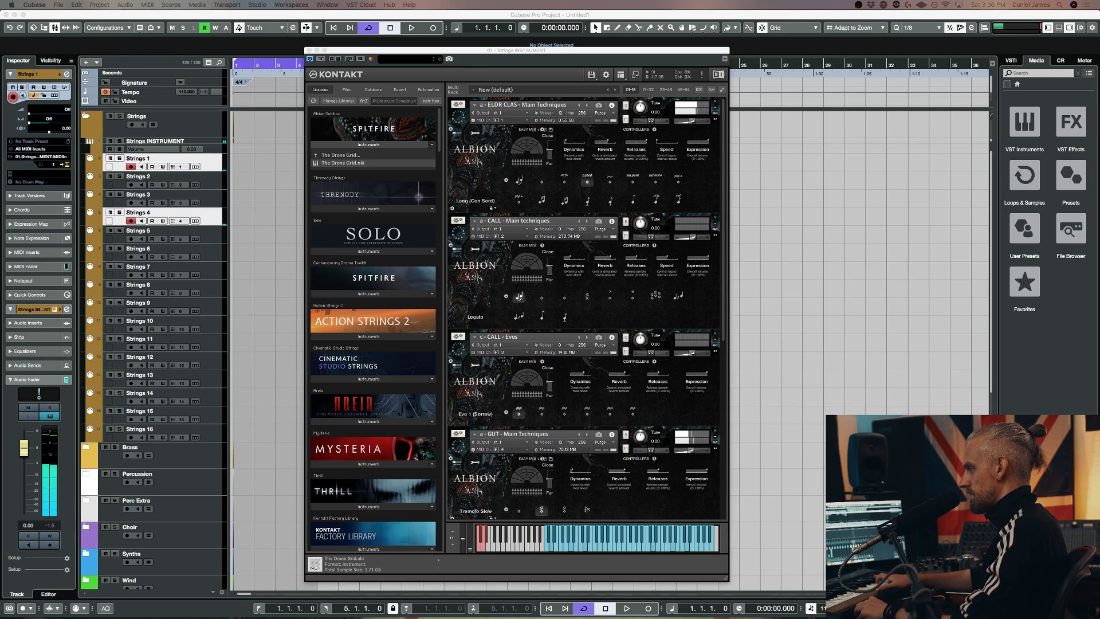
# Randomise The Drone Grid's evos with The Band
pyautogui.scroll(-10, 569, 376)
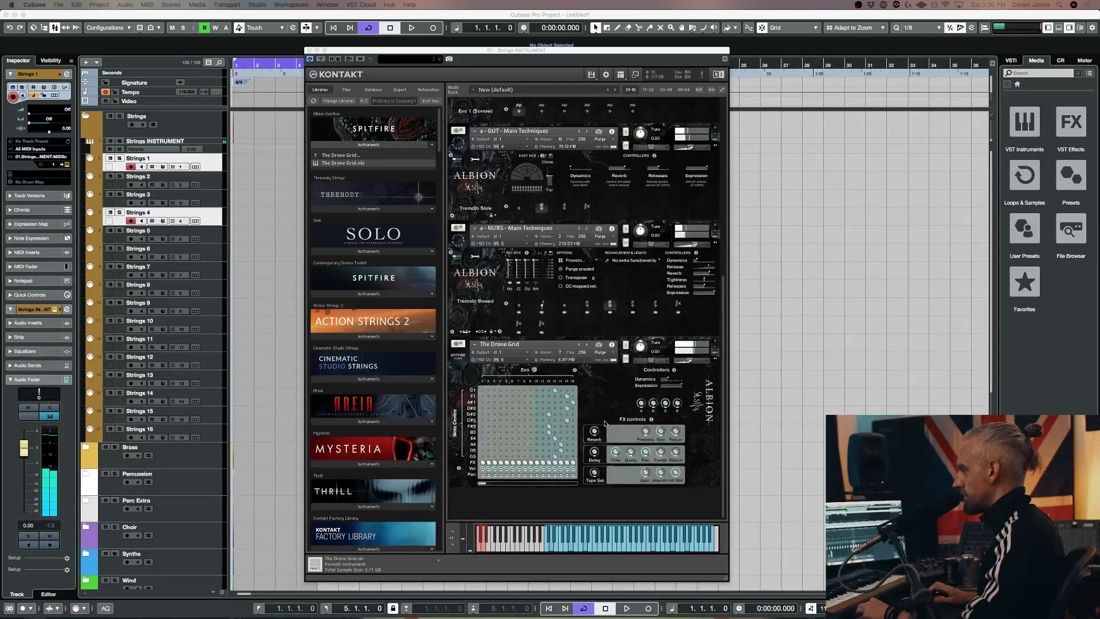
pyautogui.click(569, 375)
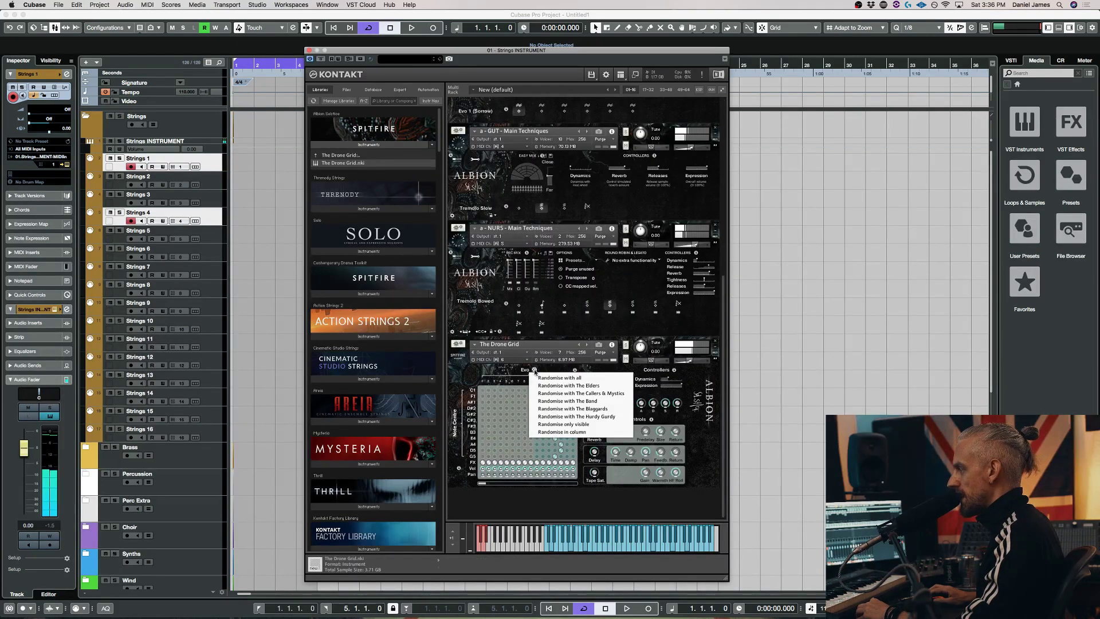
pyautogui.click(565, 404)
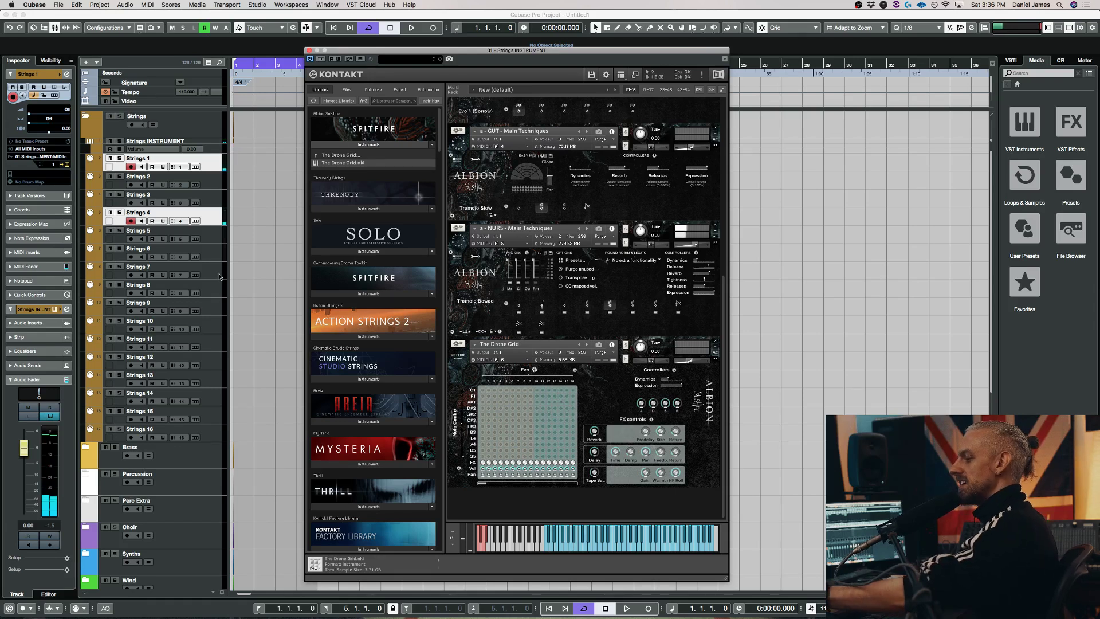
# Switch between the Strings 6, Strings 4 and Strings 5 tracks to audition their patches with the newly randomised drone
pyautogui.click(213, 258)
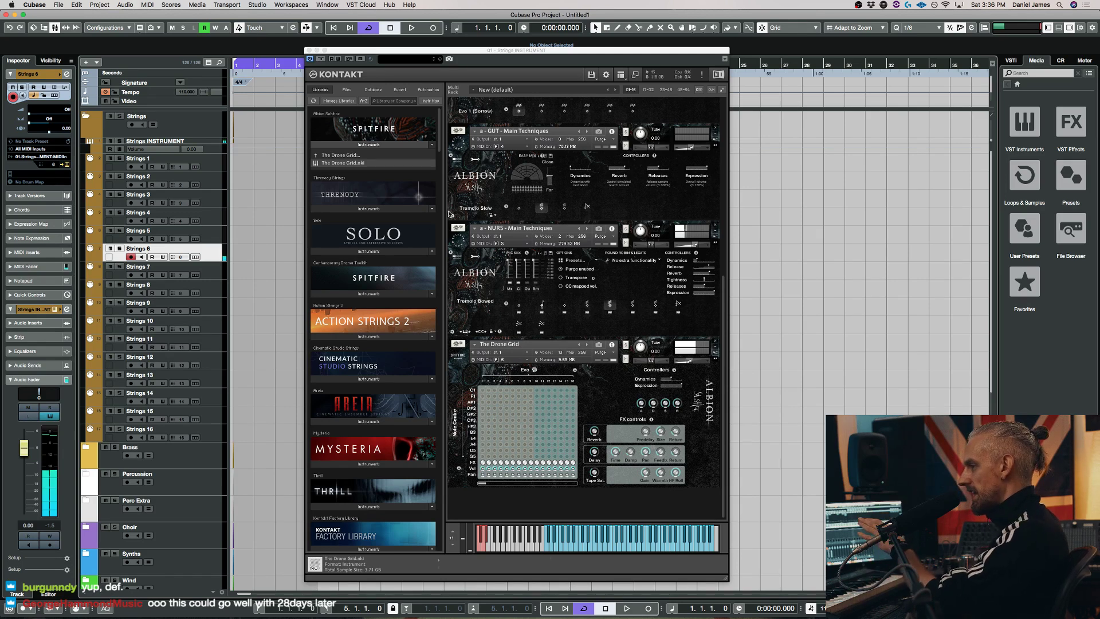
pyautogui.click(221, 207)
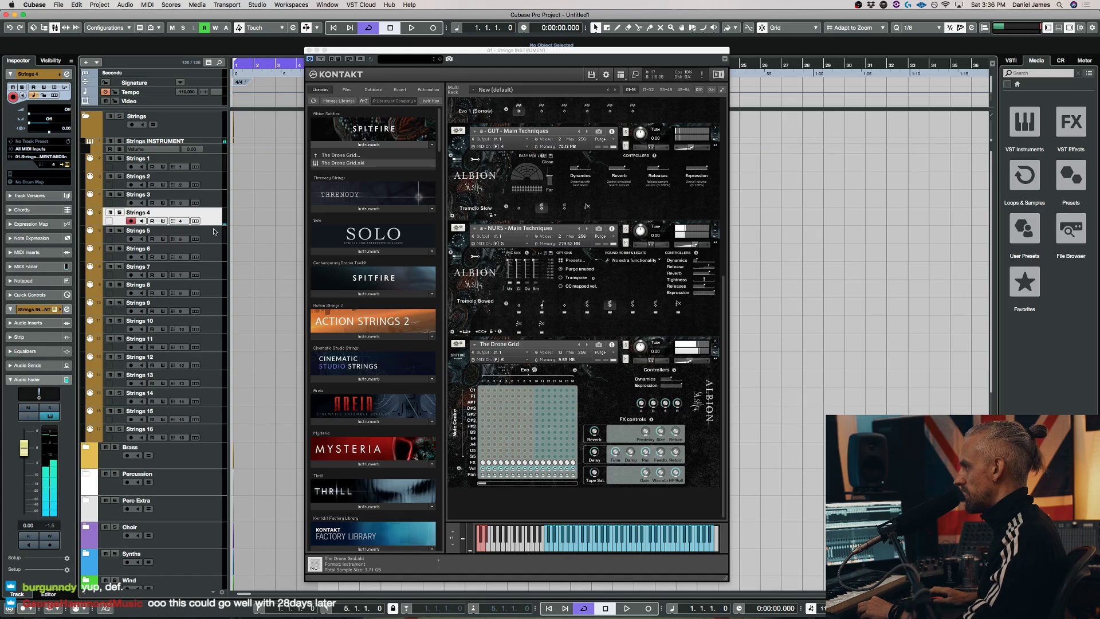
pyautogui.click(213, 232)
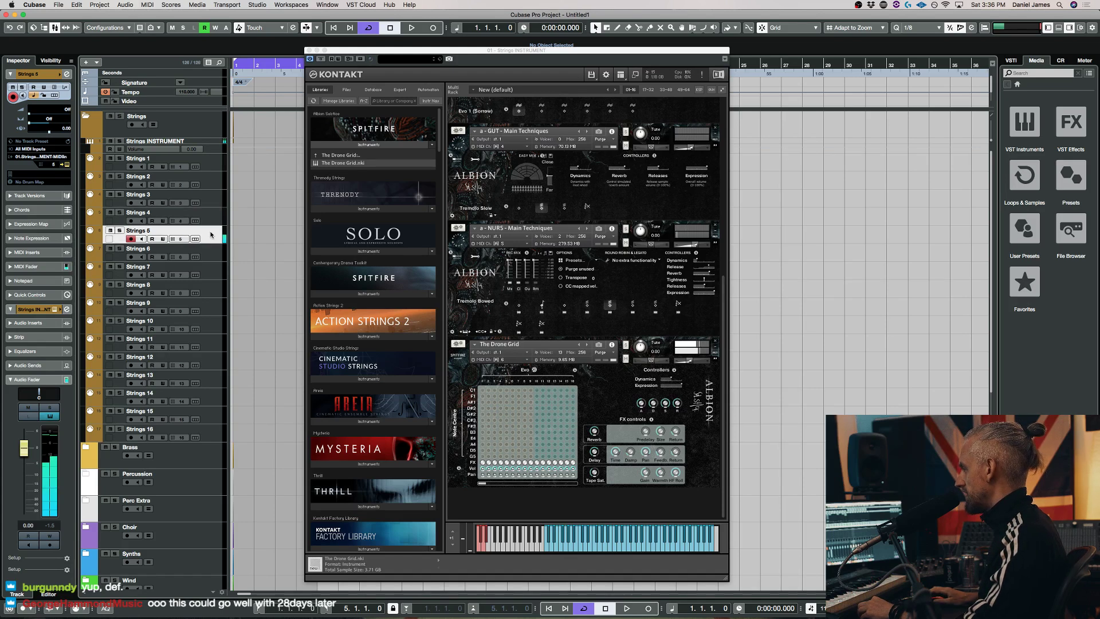
pyautogui.click(212, 252)
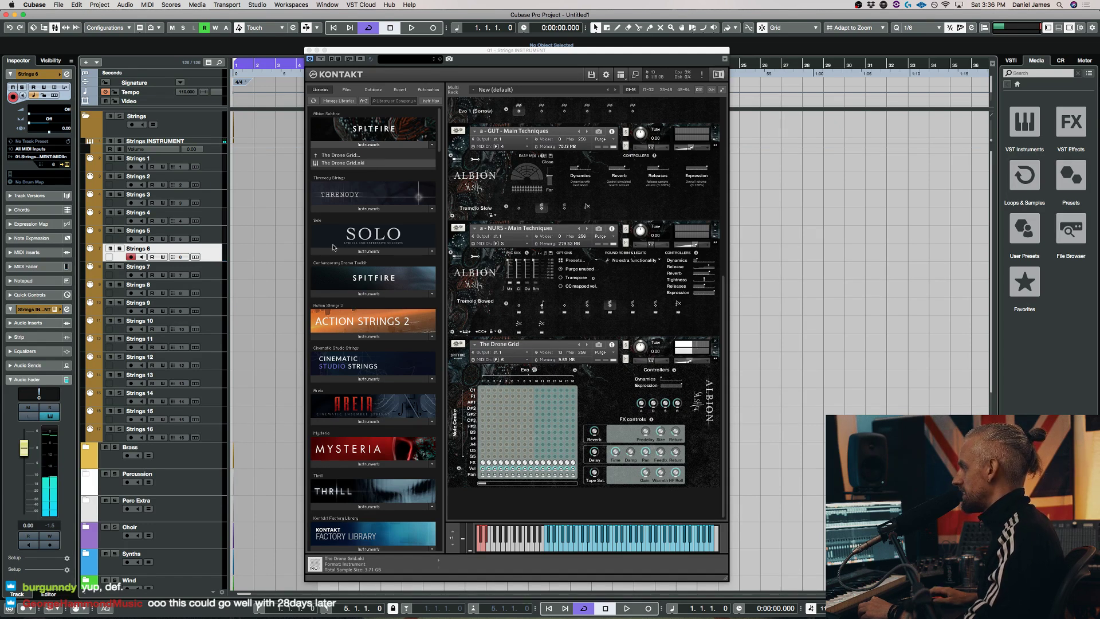
pyautogui.click(216, 235)
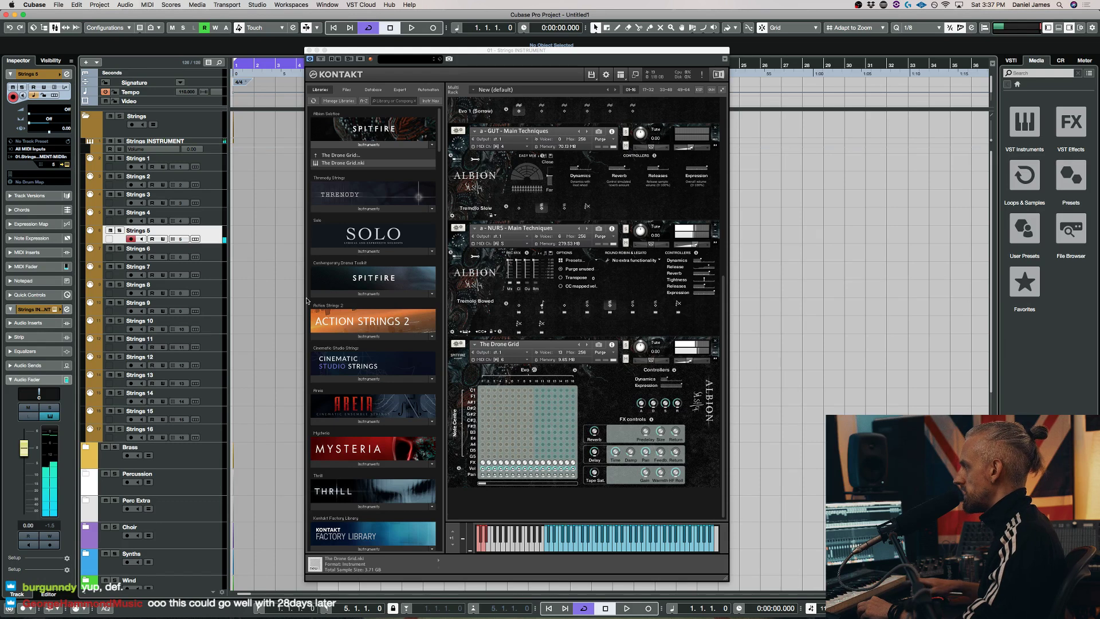
# Select the Strings 4 track and slightly raise the volume of its a - GUT - Main Techniques patch
pyautogui.click(208, 223)
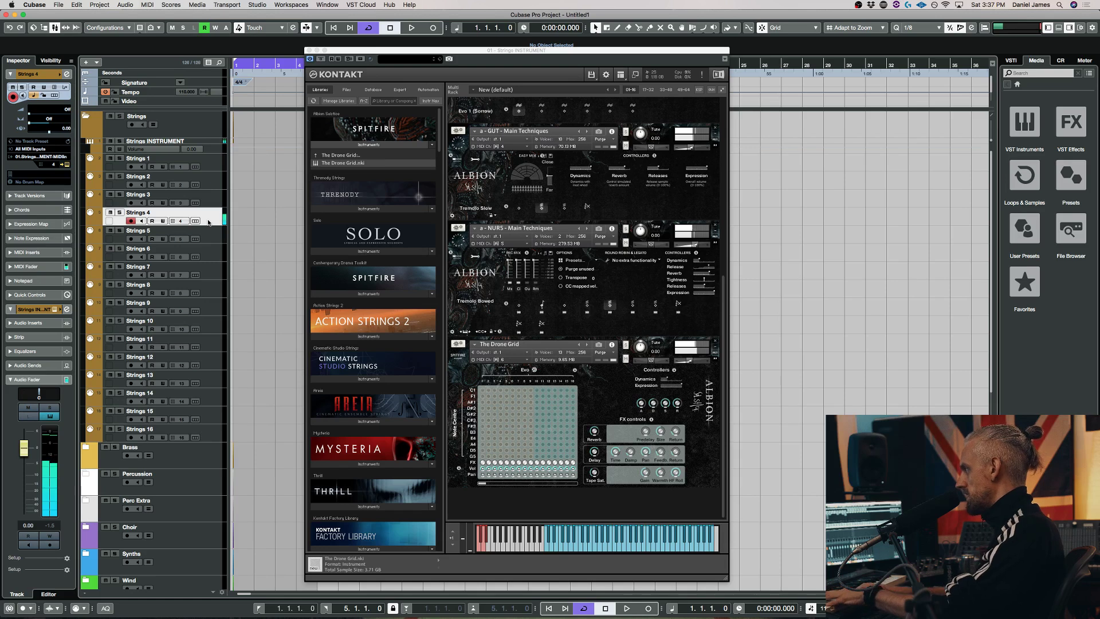
pyautogui.moveTo(693, 147); pyautogui.dragTo(696, 152)
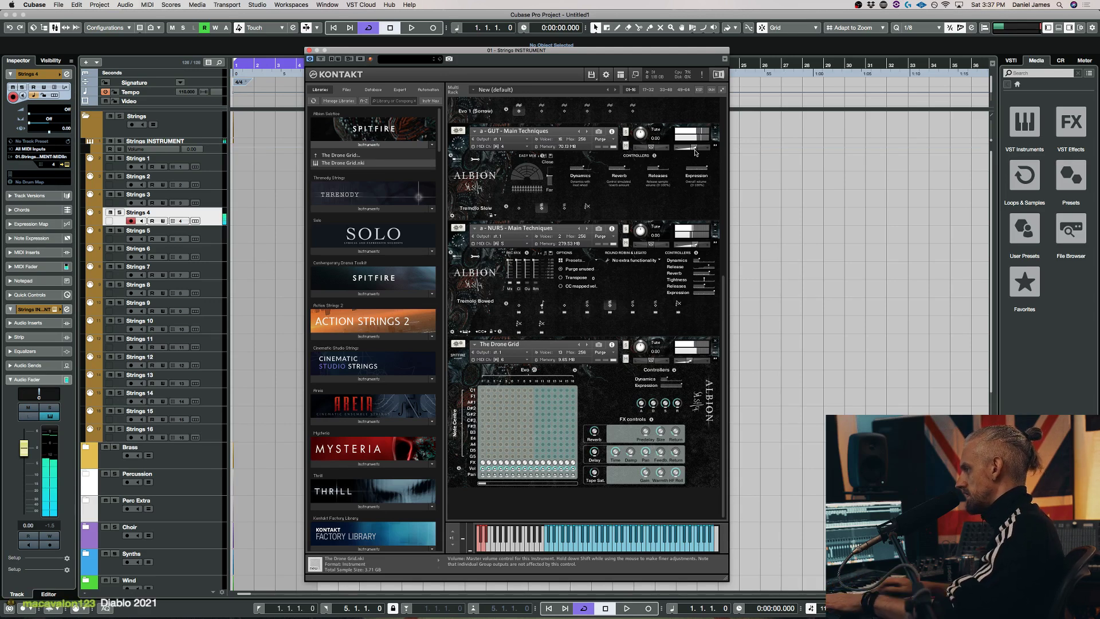
# Switch between the Strings 5, Strings 3 and Strings 1 tracks to audition their patches over the drone
pyautogui.press('Down')
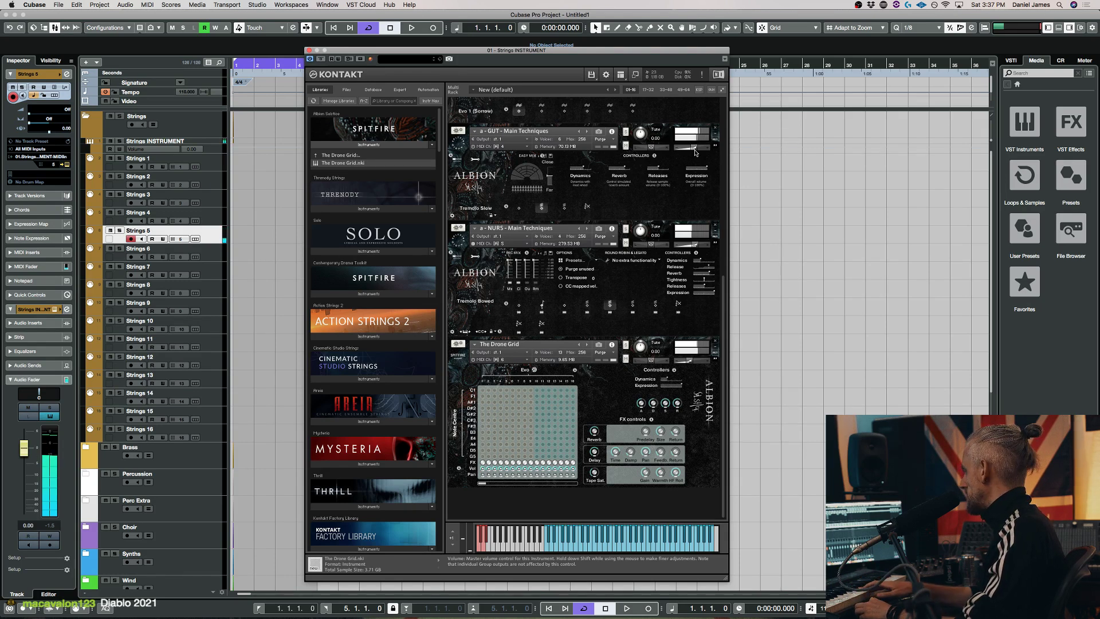
pyautogui.click(216, 198)
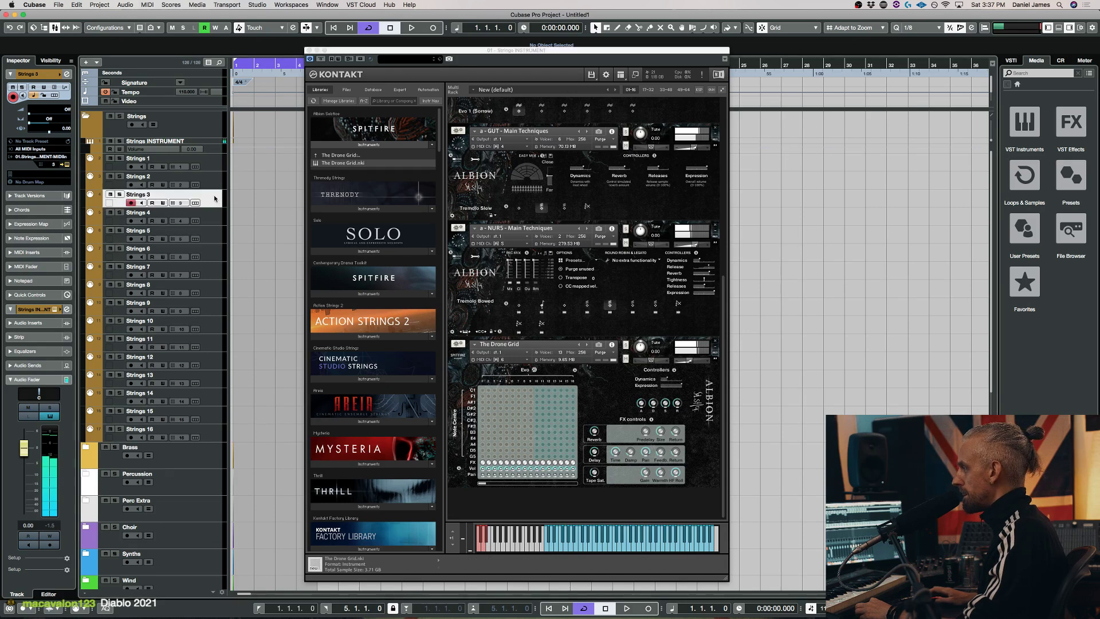
pyautogui.scroll(5, 542, 312)
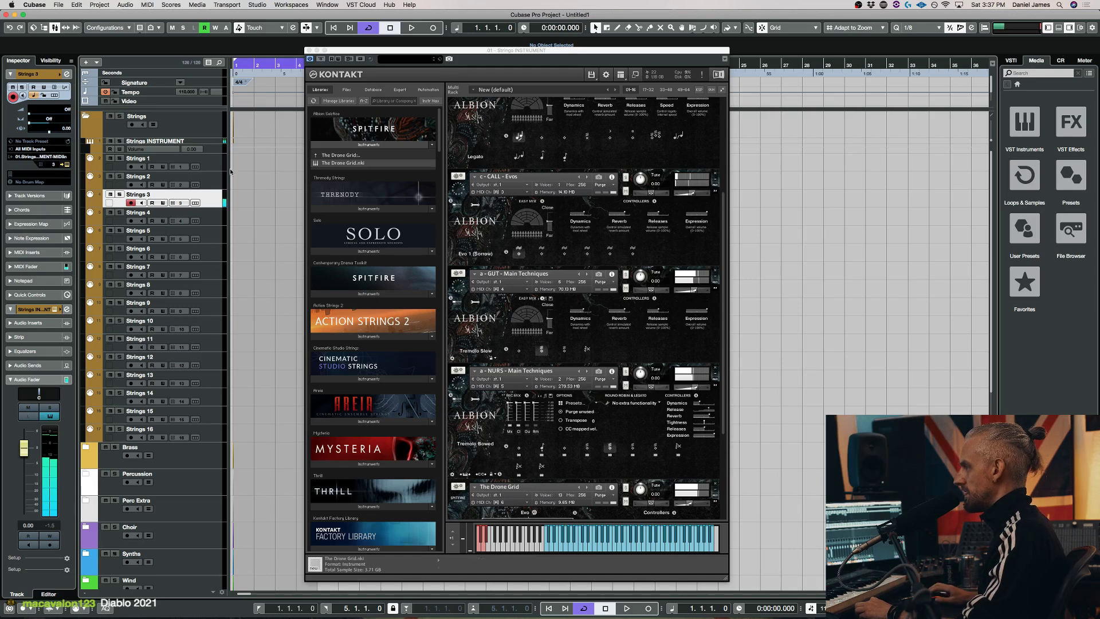
pyautogui.click(196, 167)
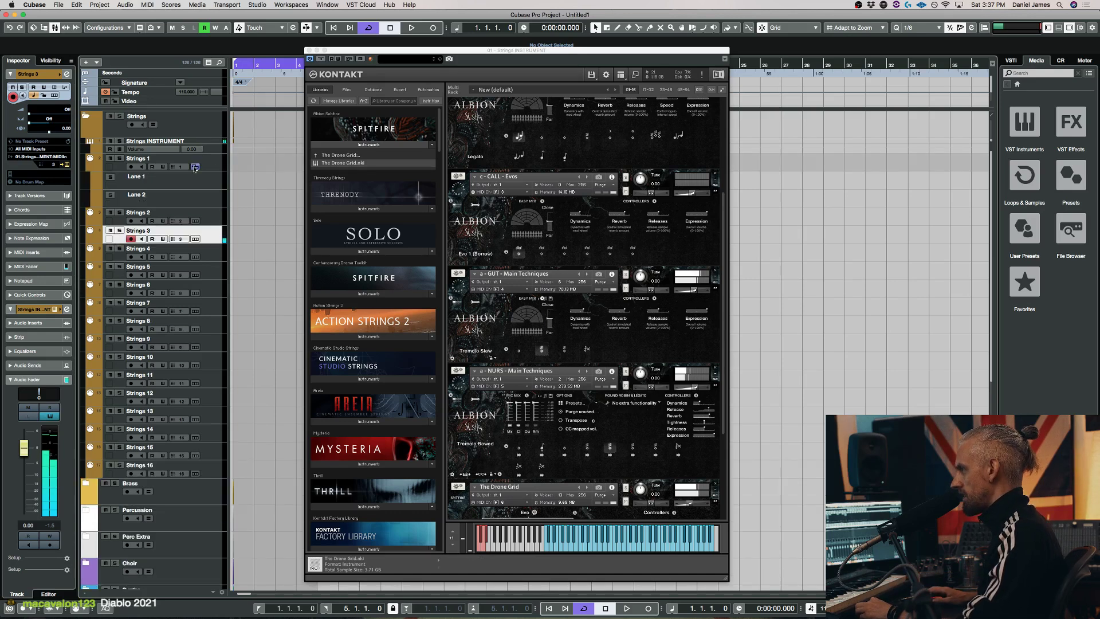
pyautogui.click(196, 167)
pyautogui.click(214, 165)
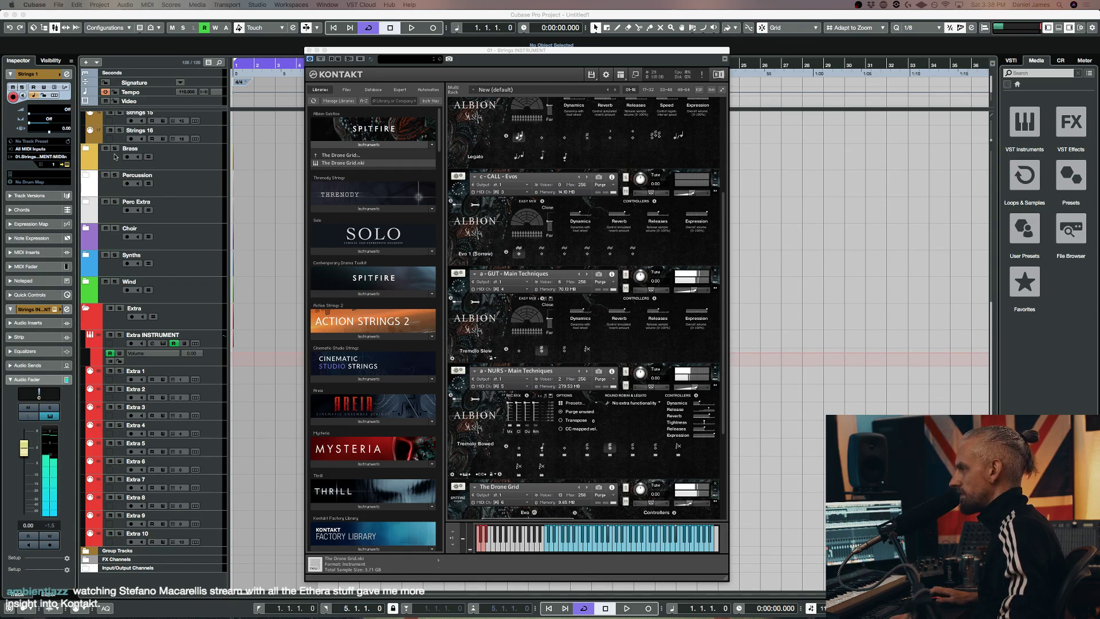
# Select the Extra 2 track and open the Extra INSTRUMENT Kontakt window
pyautogui.click(212, 376)
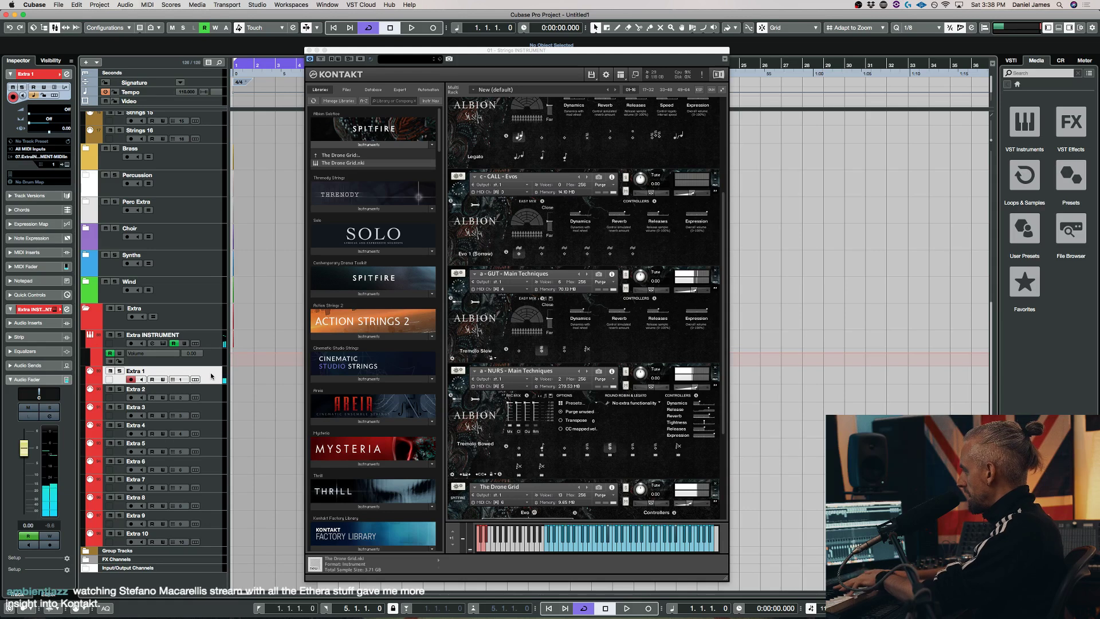
pyautogui.press('Down')
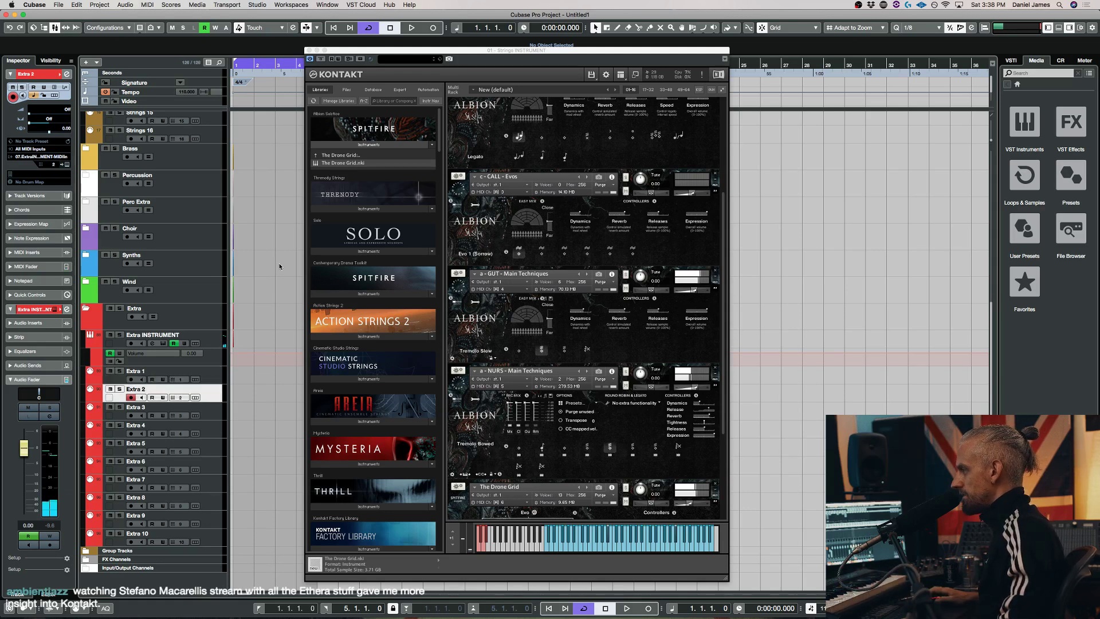
pyautogui.press('Return')
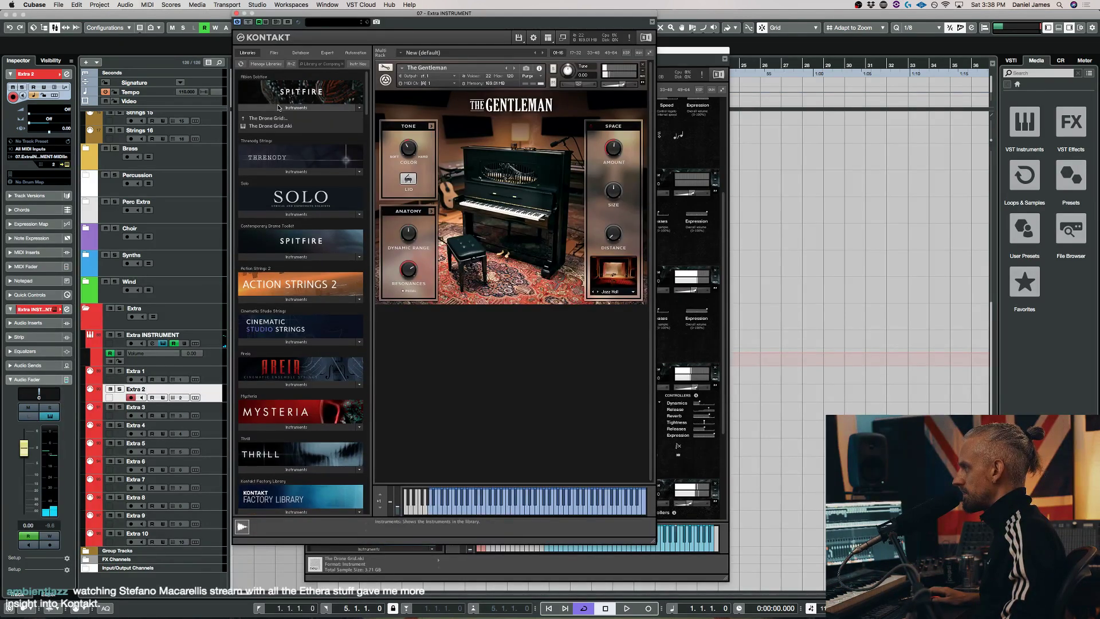
# Load a - CALL - Main Techniques from The Callers (Brass & Winds) folder into the Extra instrument below The Gentleman
pyautogui.click(267, 118)
pyautogui.click(266, 122)
pyautogui.click(265, 119)
pyautogui.click(271, 135)
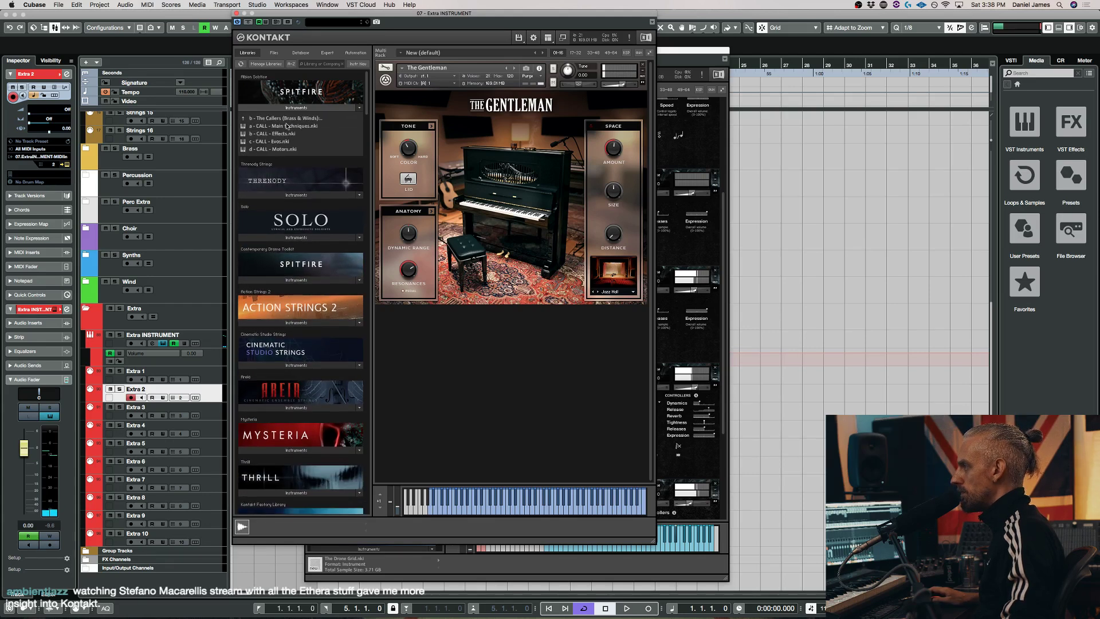
pyautogui.doubleClick(287, 126)
# Replace the a - CALL patch in the Extra instrument with a - NURS - Main Techniques from The Nursery (Bells & Mallets)
pyautogui.click(284, 119)
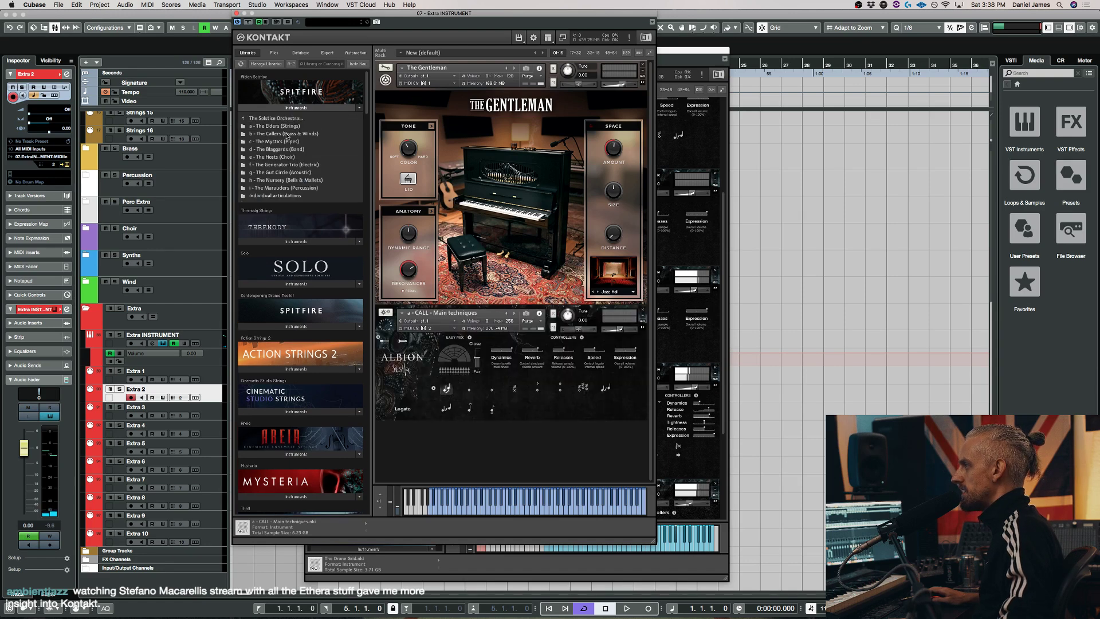
pyautogui.click(297, 179)
pyautogui.click(284, 125)
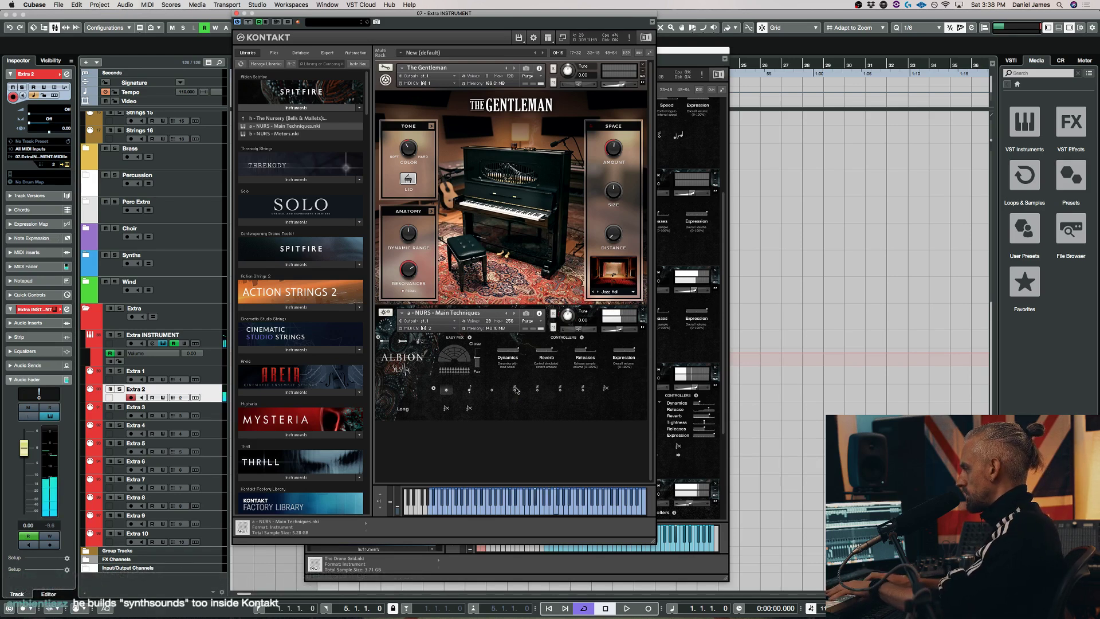
# Step through the tracks from Strings 1 to Strings 7 and back to Strings 1, auditioning each patch
pyautogui.scroll(10, 106, 327)
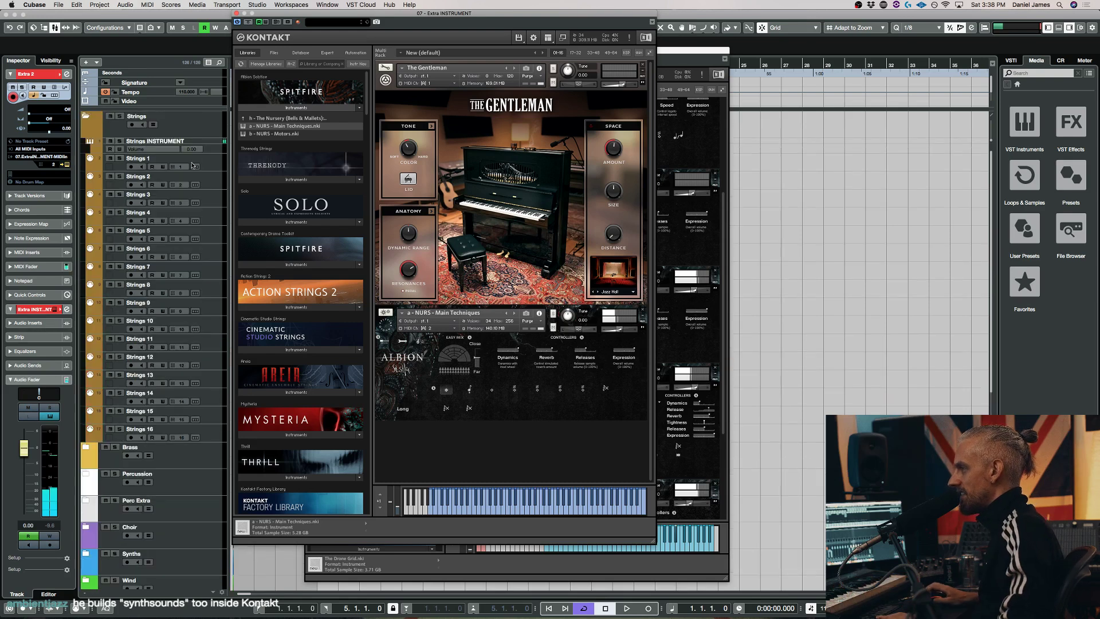
pyautogui.click(213, 162)
pyautogui.press('Down')
pyautogui.press('Down')
pyautogui.press('Down')
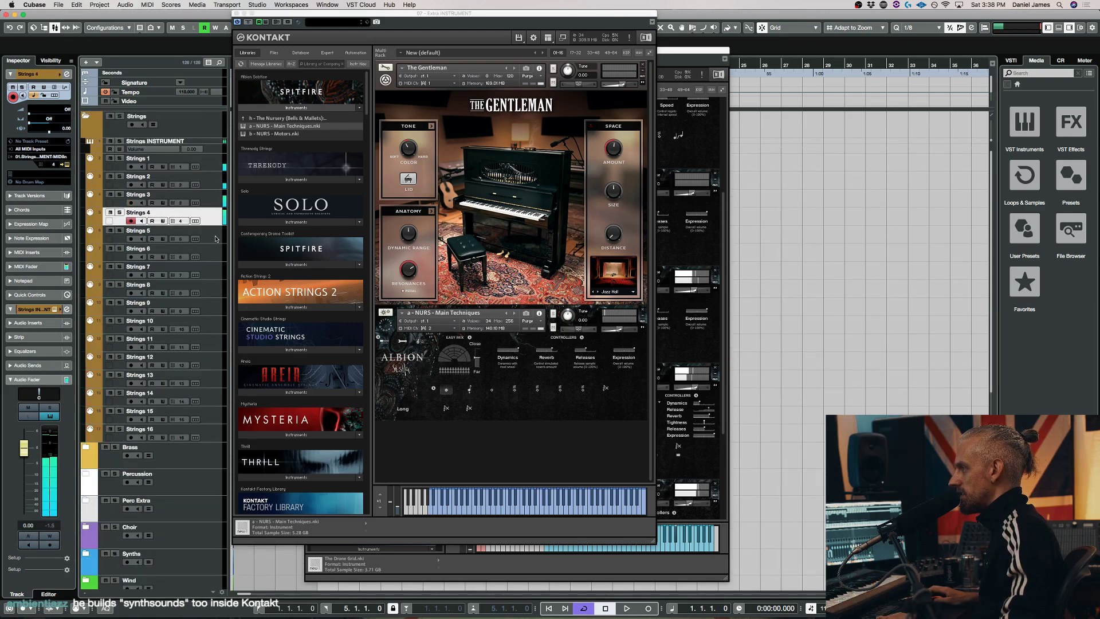
pyautogui.press('Down')
pyautogui.press('Down')
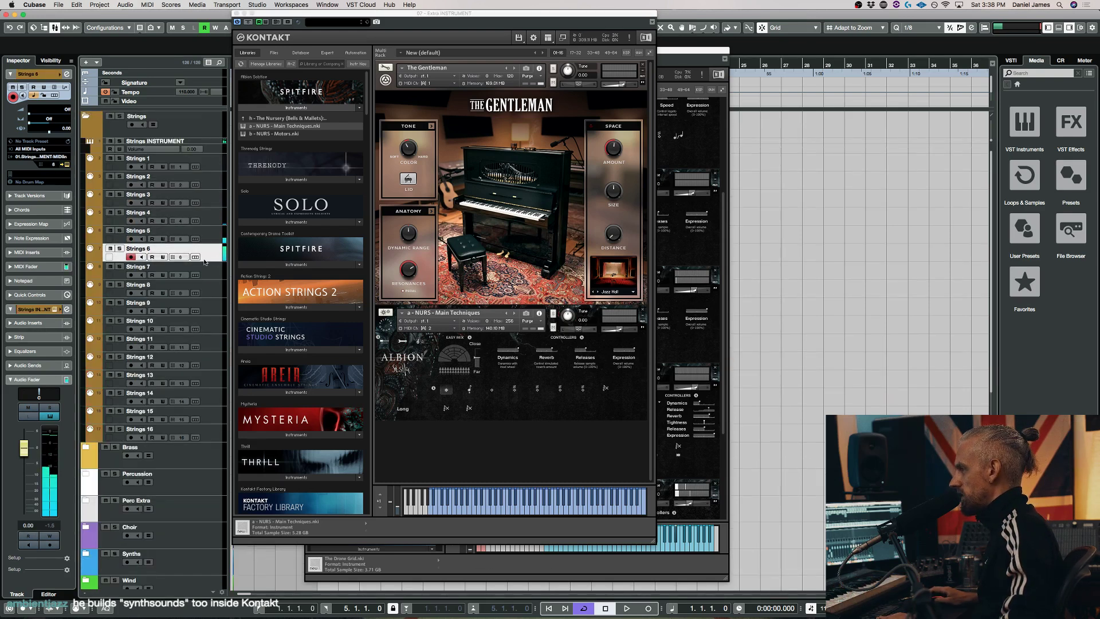
pyautogui.press('Down')
pyautogui.press('Up')
pyautogui.press('Up')
pyautogui.press('Up')
pyautogui.press('Up')
pyautogui.press('Up')
pyautogui.press('Up')
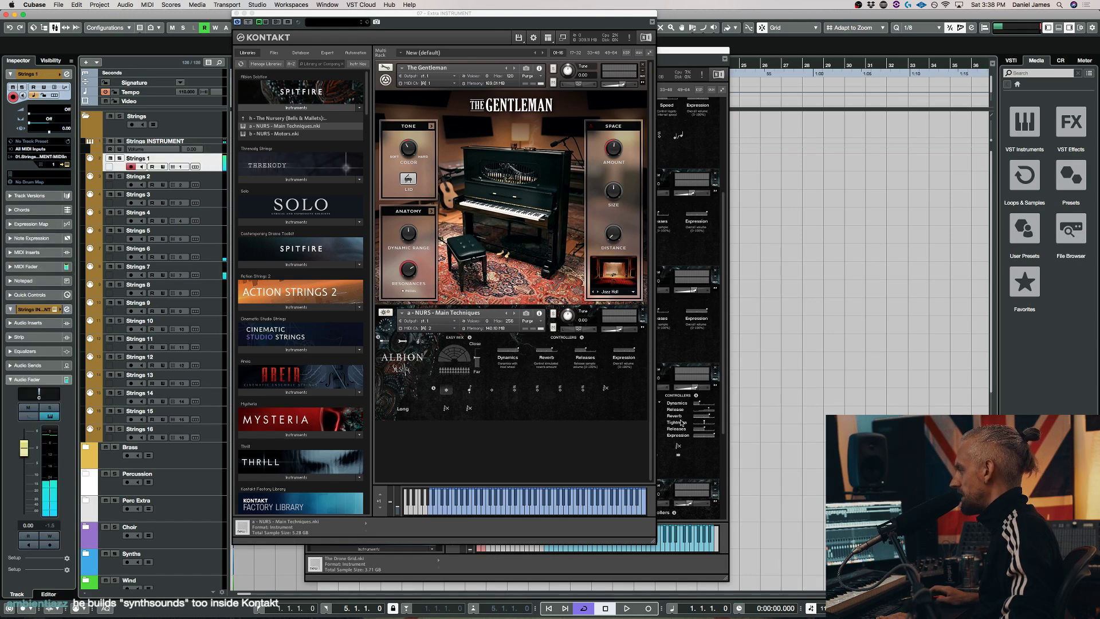
# Select the Strings 6 track, bring the Strings instrument window forward and randomise The Drone Grid's evos
pyautogui.press('Down')
pyautogui.press('Down')
pyautogui.press('Down')
pyautogui.press('Down')
pyautogui.press('Down')
pyautogui.click(729, 473)
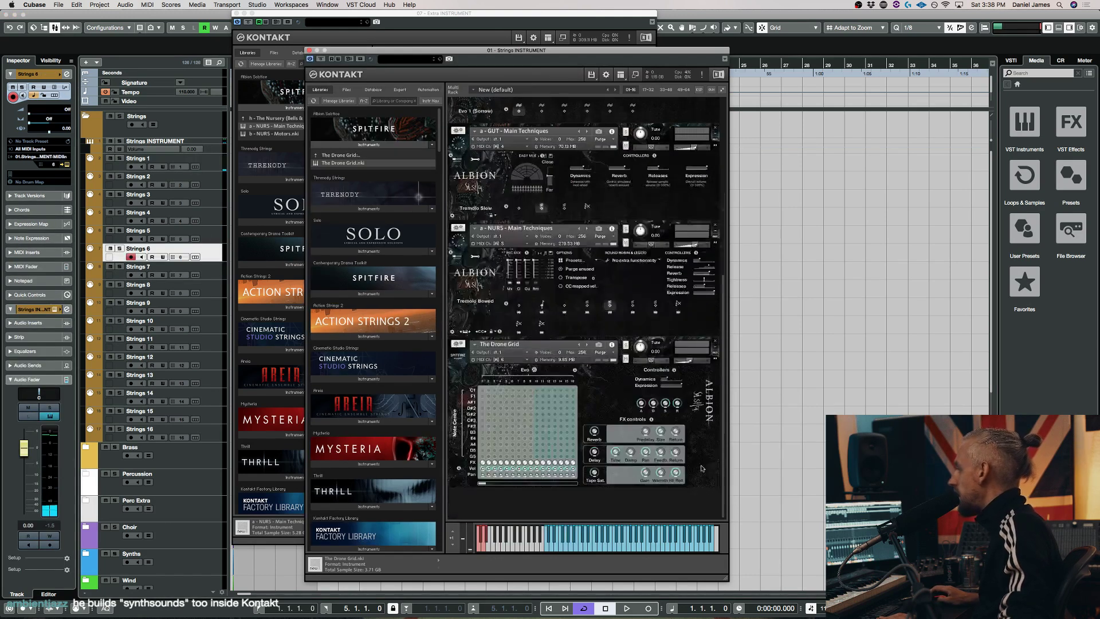
pyautogui.click(535, 371)
pyautogui.click(566, 412)
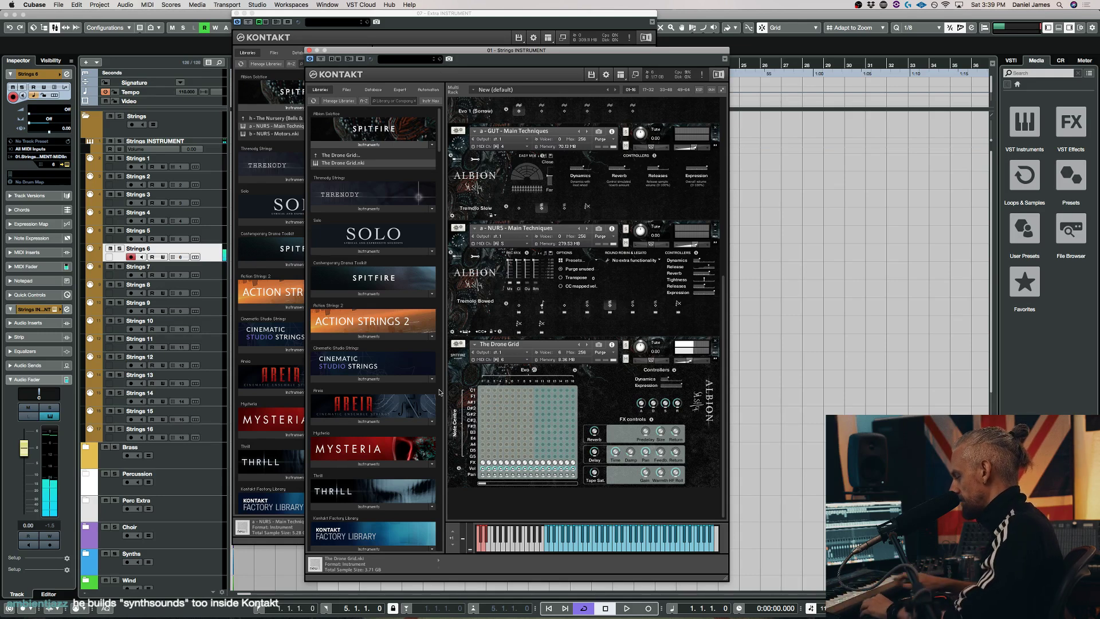
# Audition the Extra 1 and Extra 2 tracks over the drone, first individually and finally selected together
pyautogui.scroll(-10, 172, 344)
pyautogui.click(214, 382)
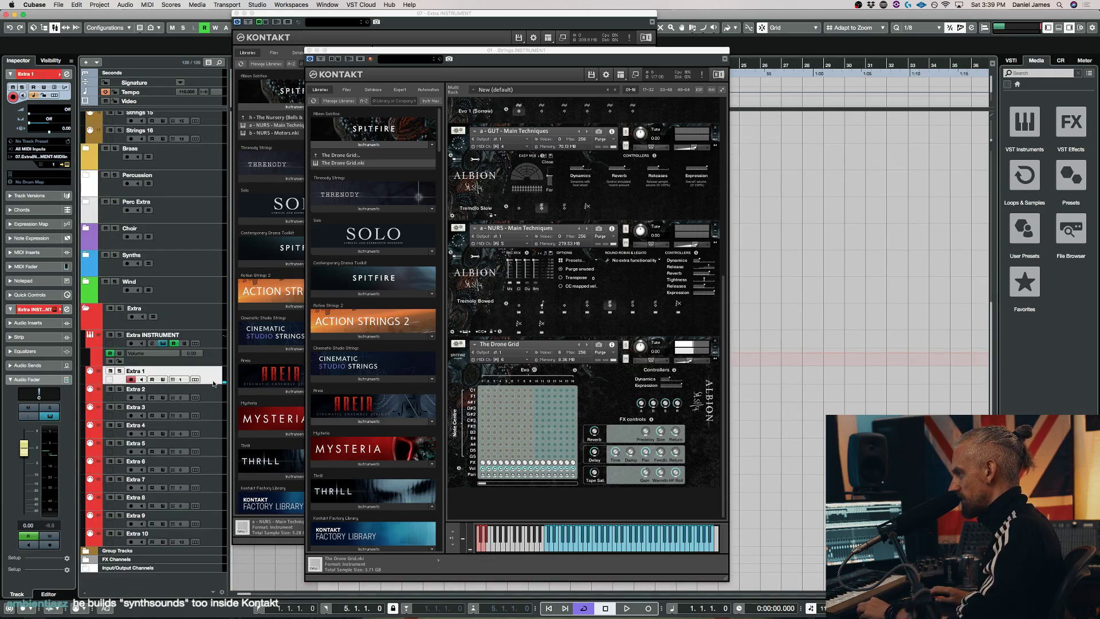
pyautogui.click(214, 401)
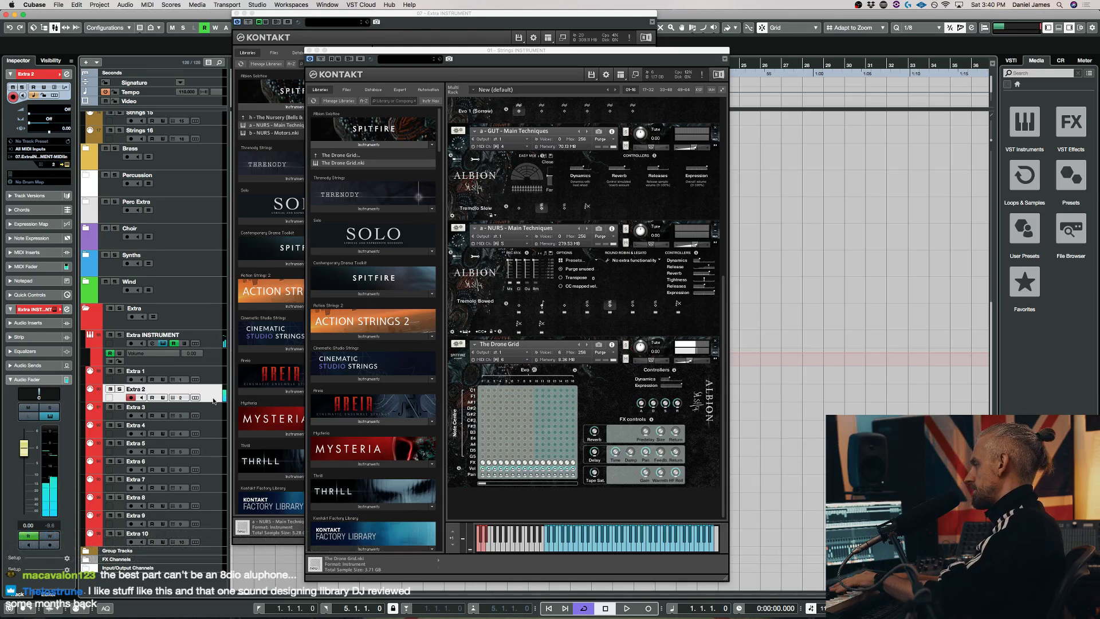
pyautogui.click(213, 377)
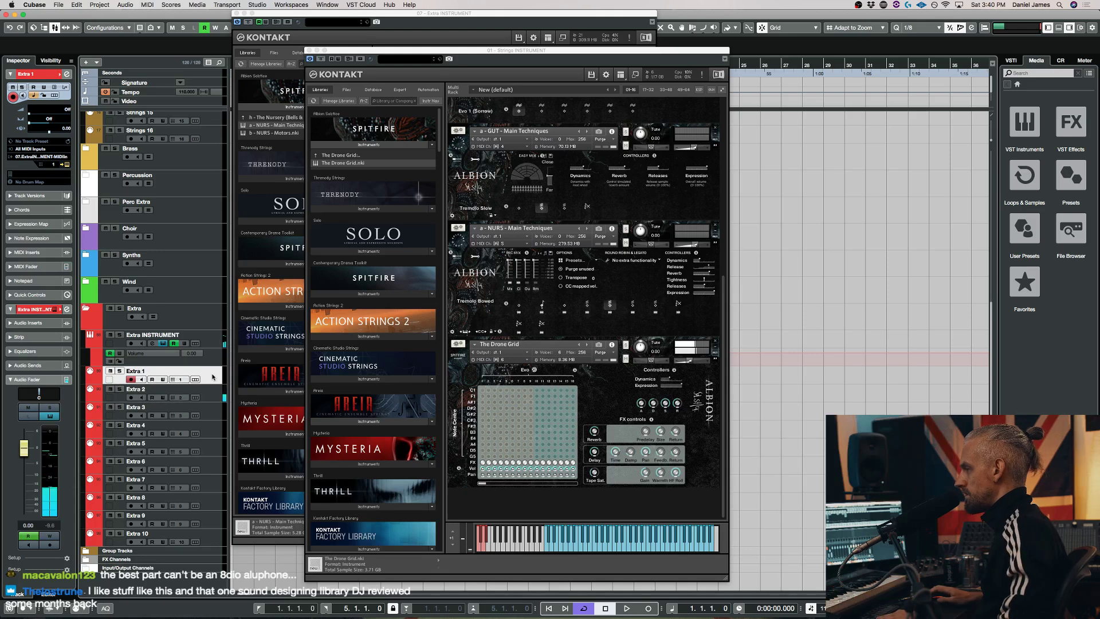
pyautogui.keyDown('shift'); pyautogui.click(213, 392); pyautogui.keyUp('shift')
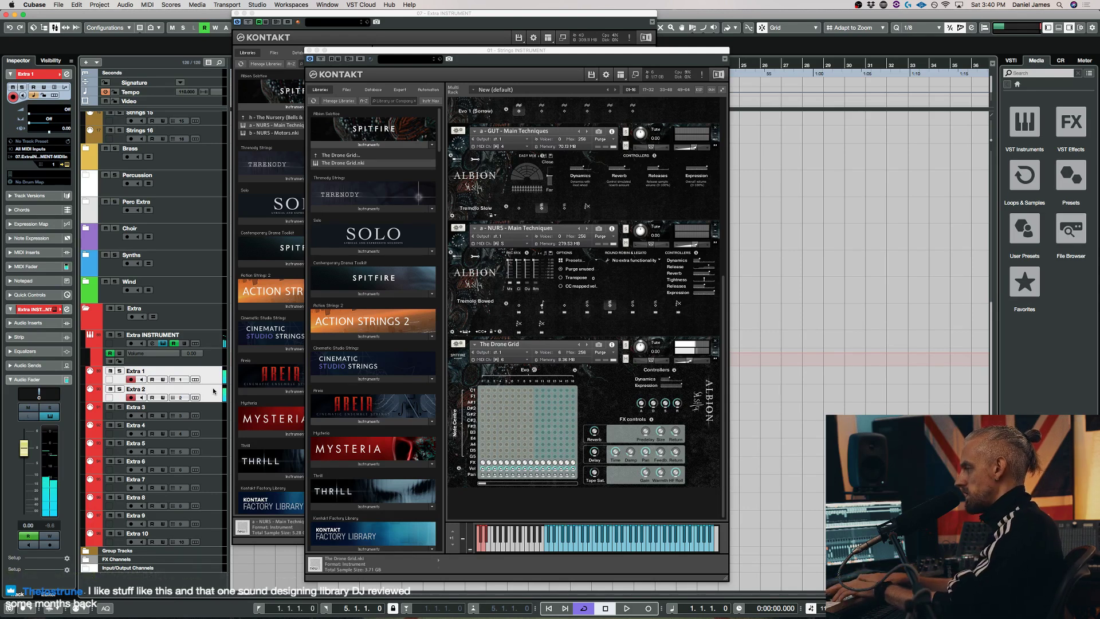
# Retrigger the drone on Strings 6 and select Extra 1 and Extra 2 together to layer them over it
pyautogui.scroll(5, 212, 258)
pyautogui.click(213, 258)
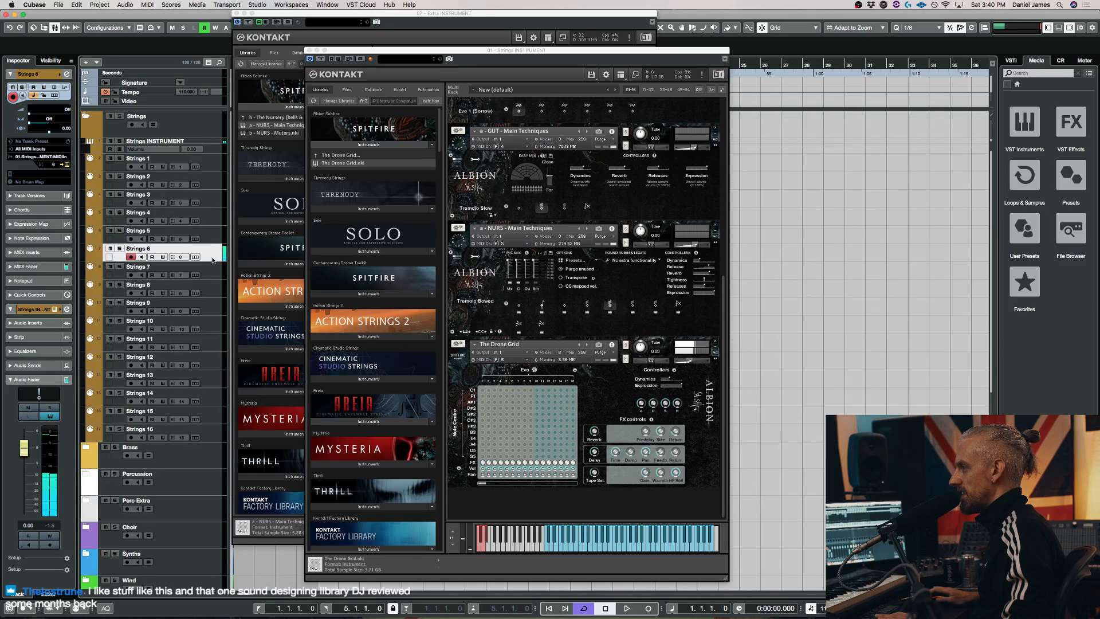
pyautogui.scroll(-5, 195, 372)
pyautogui.click(200, 377)
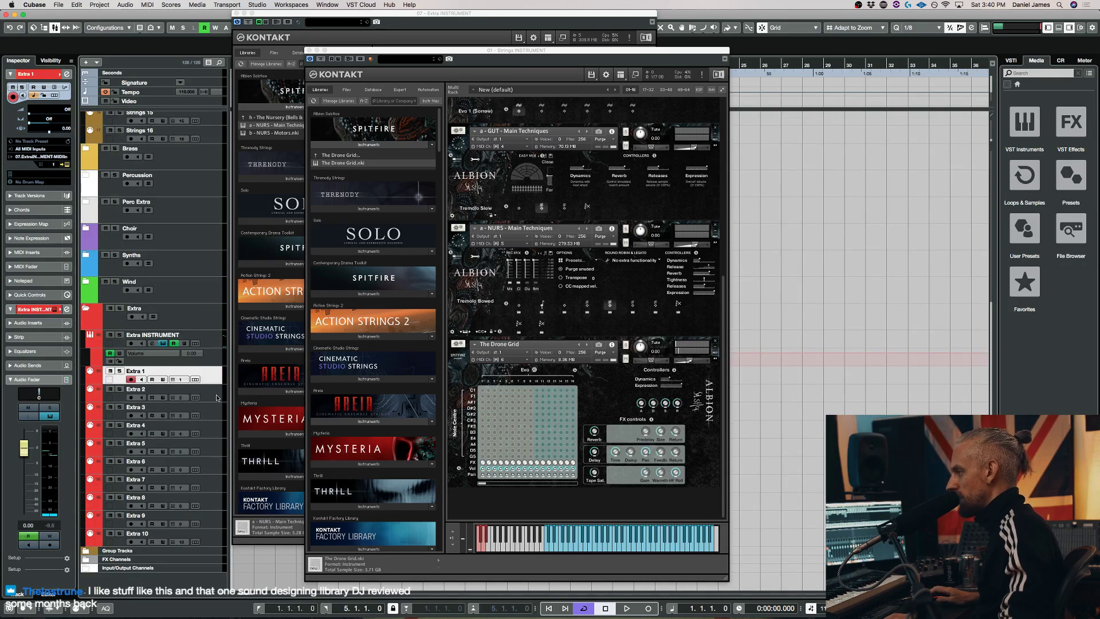
pyautogui.keyDown('shift'); pyautogui.click(215, 396); pyautogui.keyUp('shift')
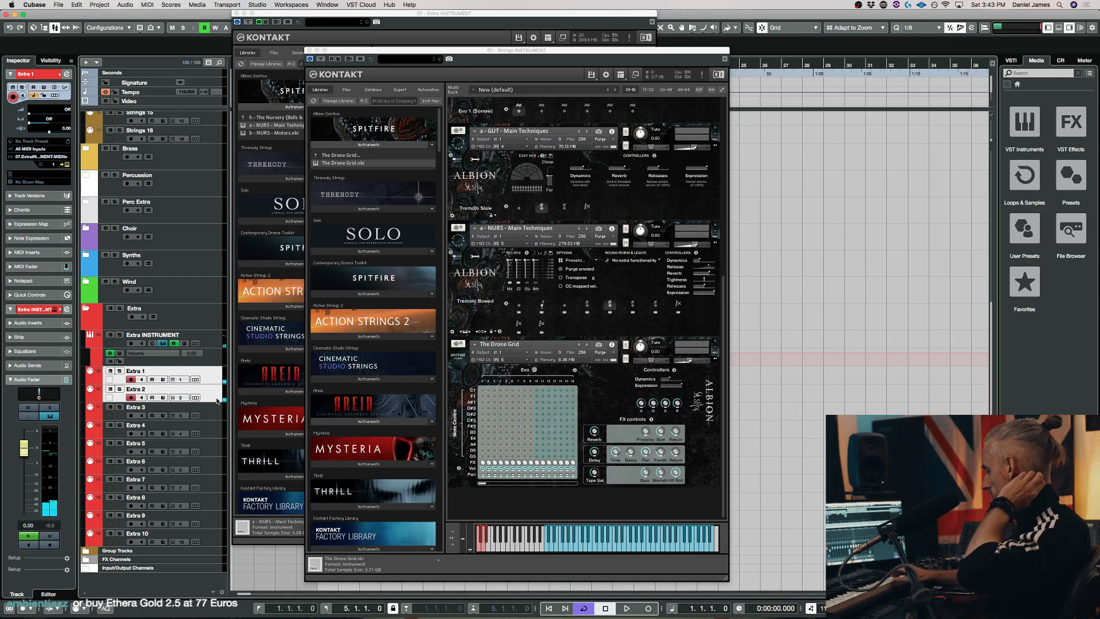
# Return to the Strings 6 track and randomise The Drone Grid's evos with The Hurdy Gurdy
pyautogui.click(209, 419)
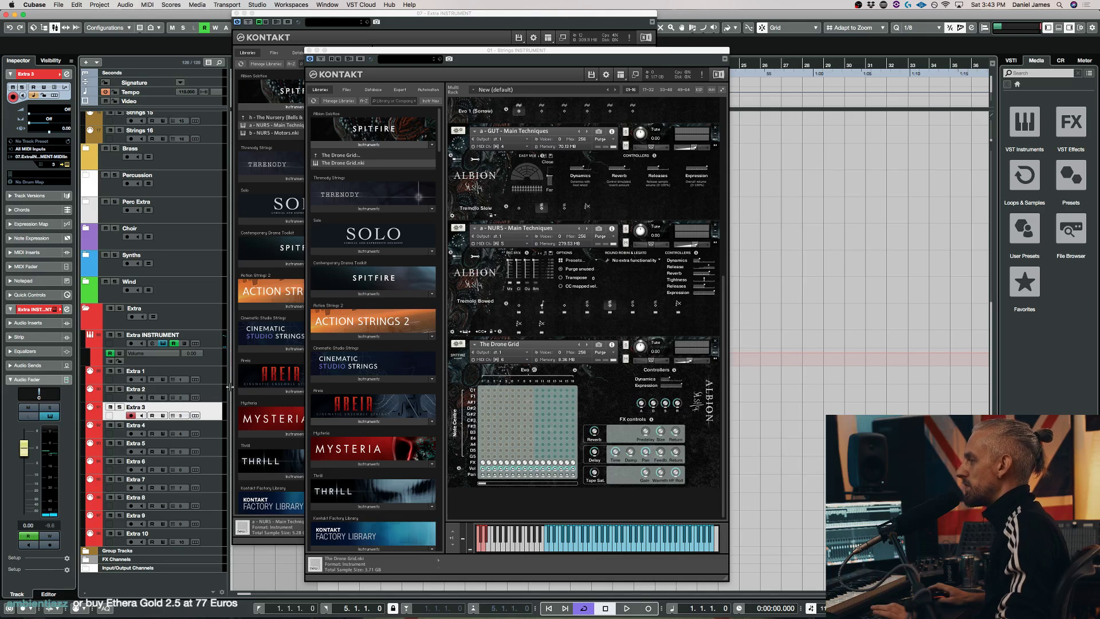
pyautogui.scroll(5, 210, 415)
pyautogui.click(209, 253)
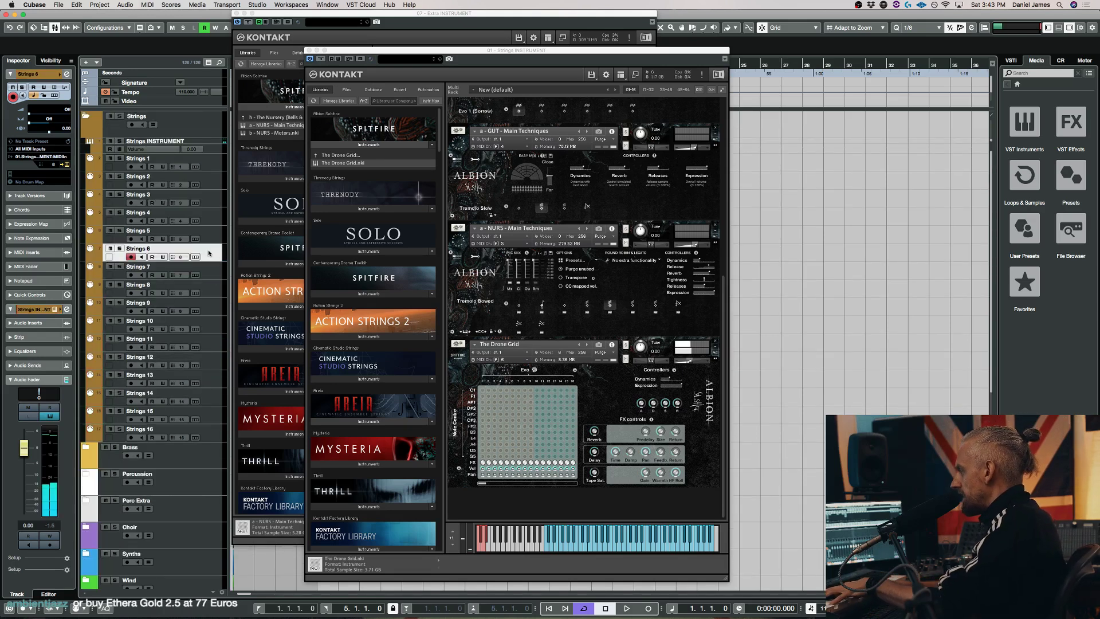
pyautogui.click(533, 371)
pyautogui.click(565, 417)
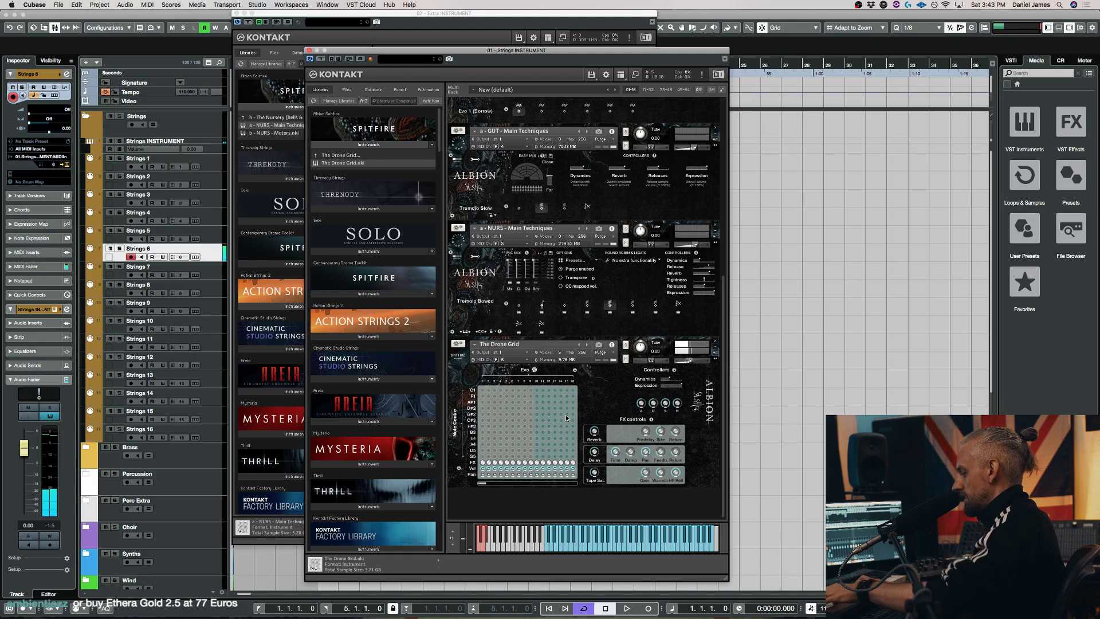
# Randomise The Drone Grid's evos with The Elders and audition the Strings 4 and Strings 2 tracks over it
pyautogui.click(534, 371)
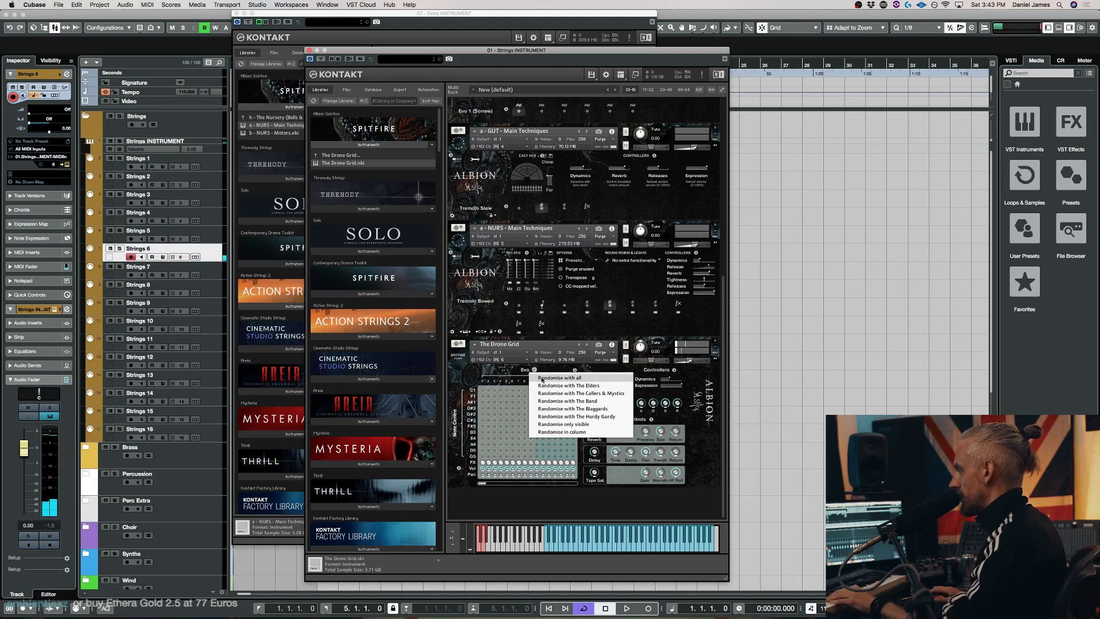
pyautogui.click(552, 387)
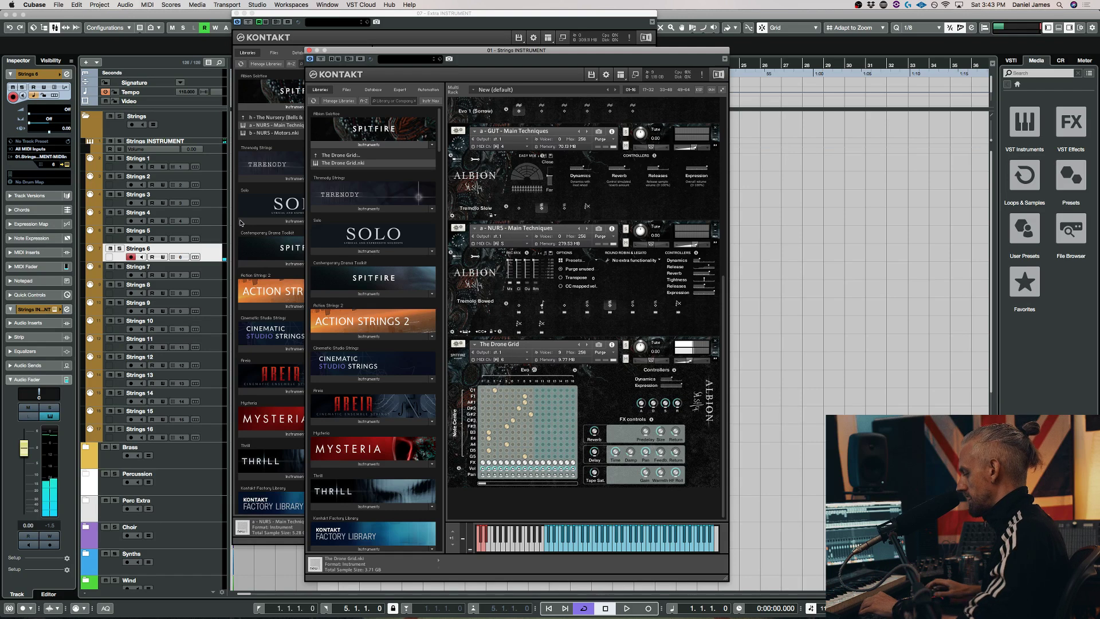
pyautogui.click(213, 214)
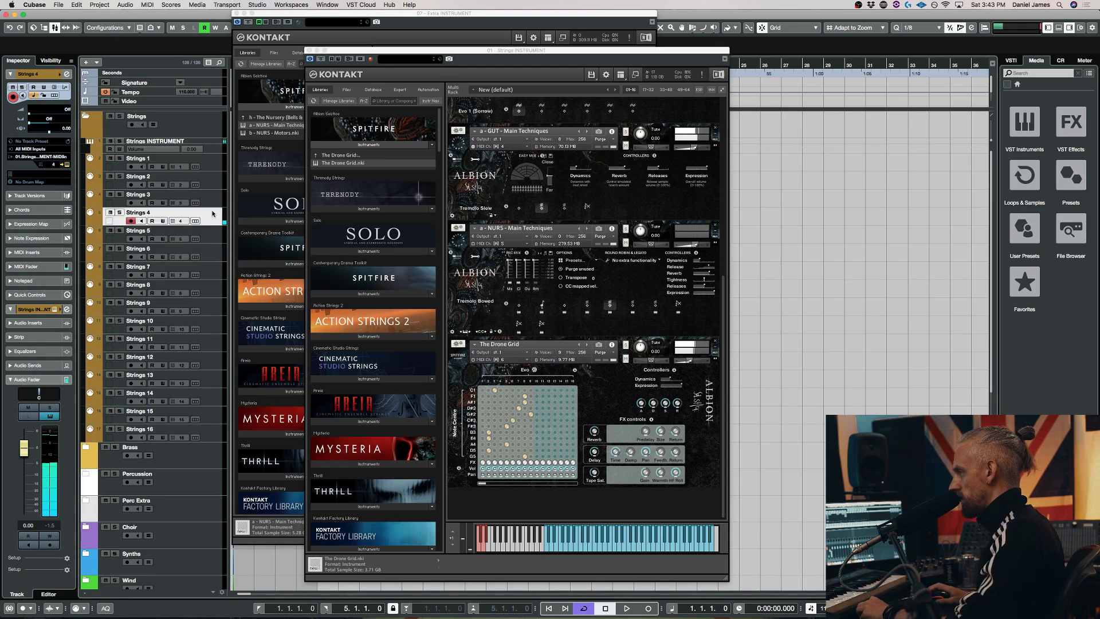
pyautogui.click(218, 179)
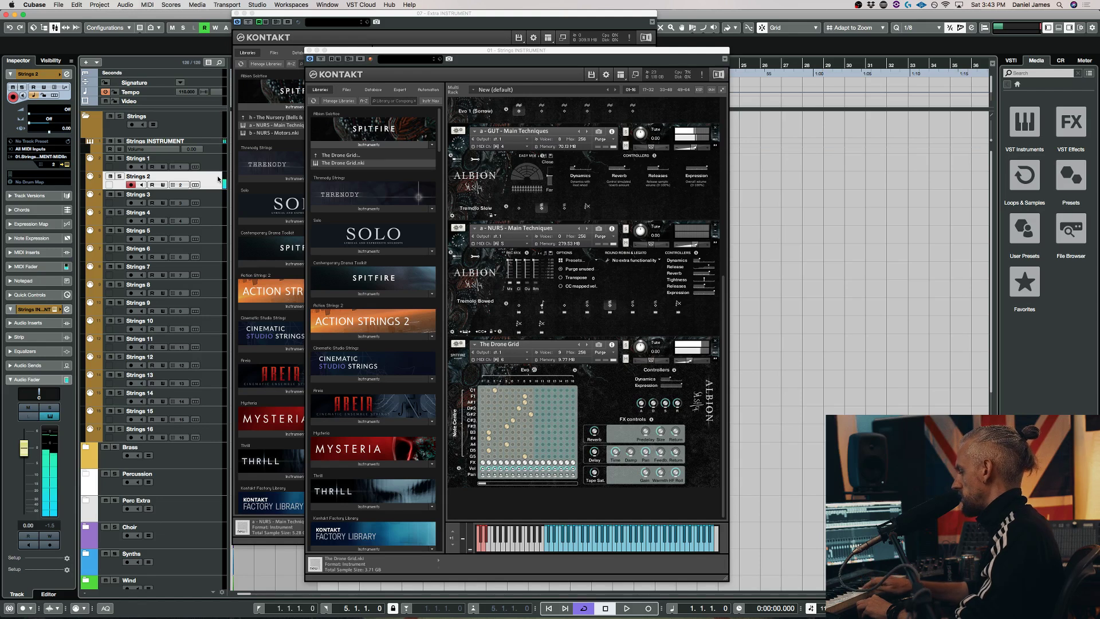
# Lower The Drone Grid's volume under the a - CALL - Main Techniques patch and look over the loaded Strings patches
pyautogui.click(688, 361)
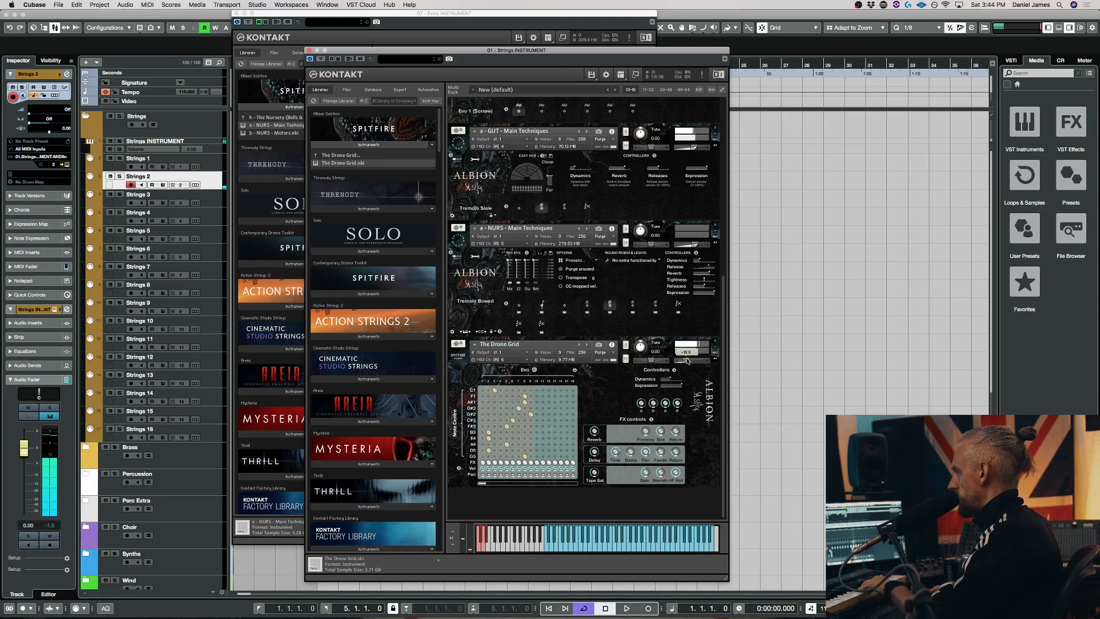
pyautogui.scroll(6, 688, 333)
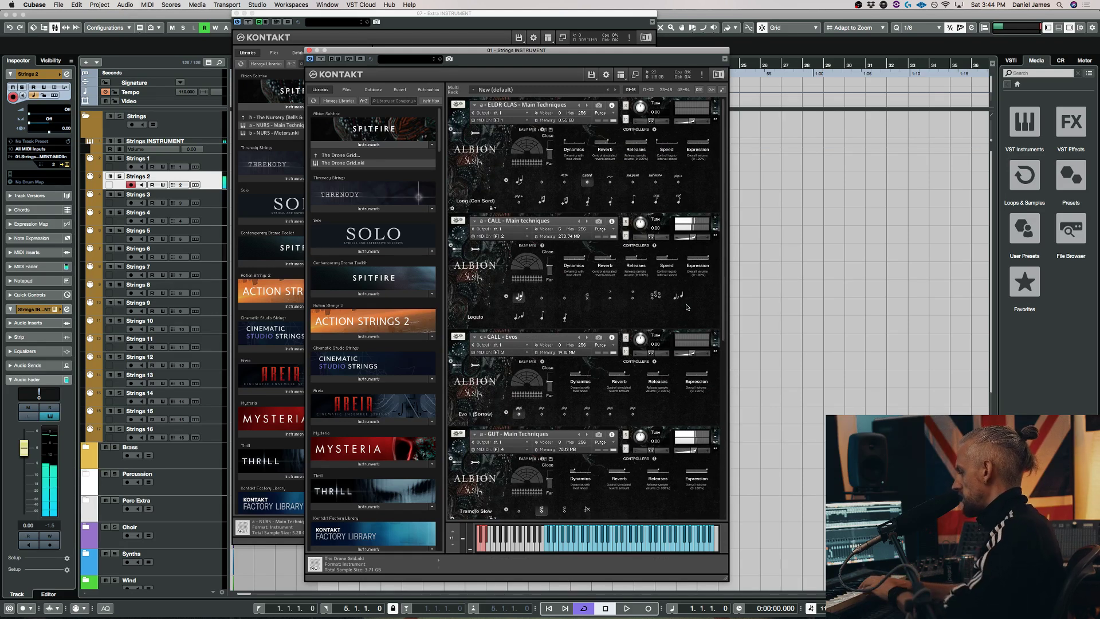
pyautogui.moveTo(699, 239)
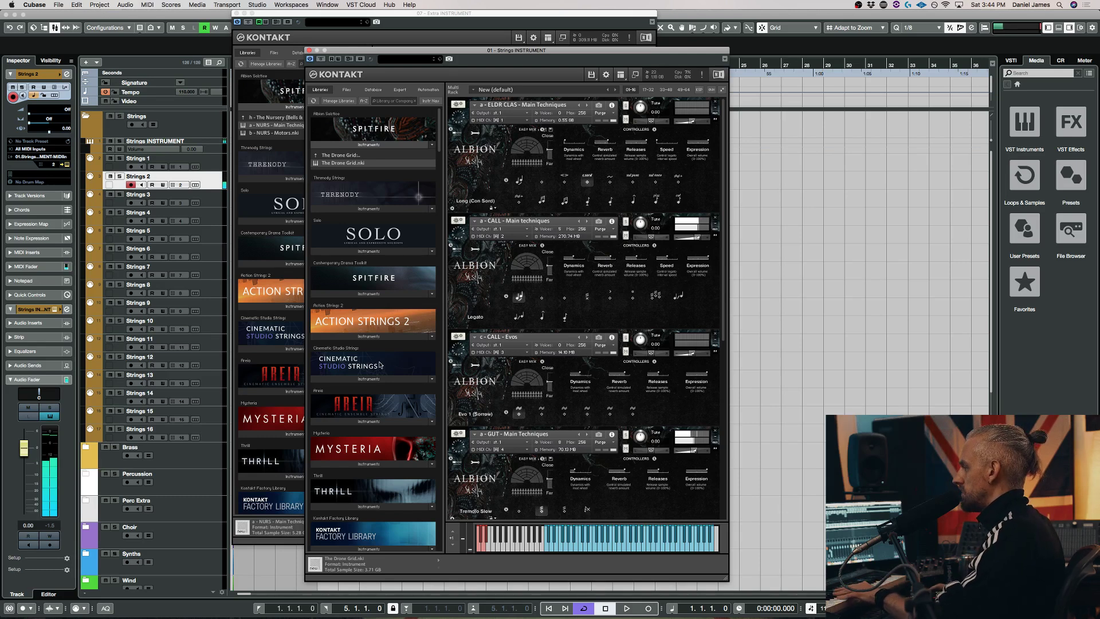
pyautogui.scroll(-4, 531, 400)
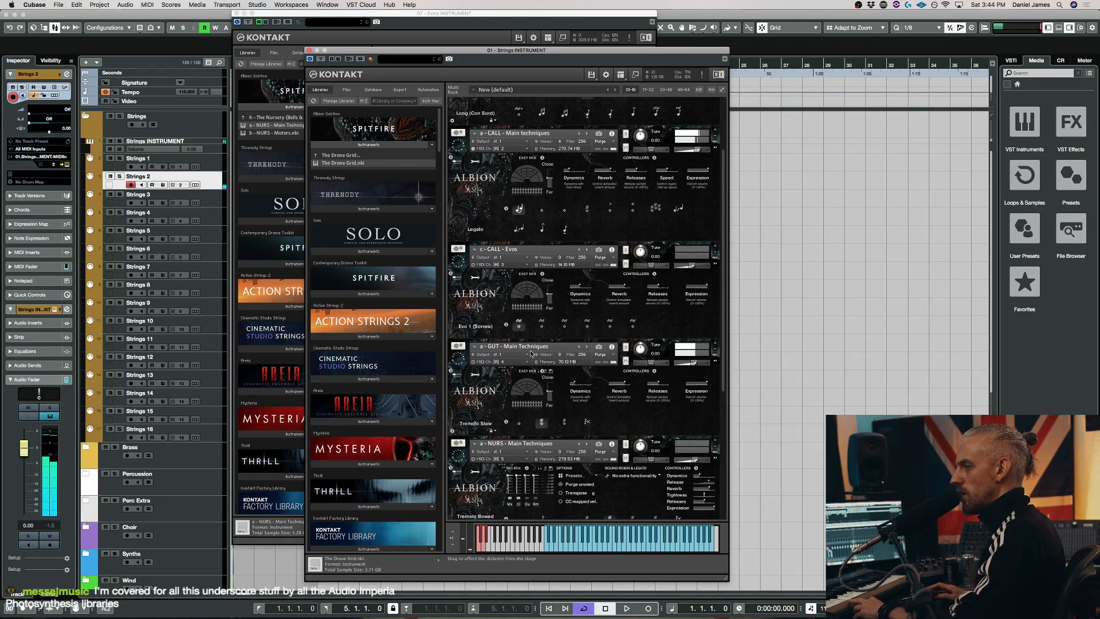
# Load the a - HOST - Main Techniques patch from The Solstice Orchestra's e - The Hosts (Choir) folder into the rack below The Drone Grid
pyautogui.scroll(-1, 531, 400)
pyautogui.scroll(-8, 531, 400)
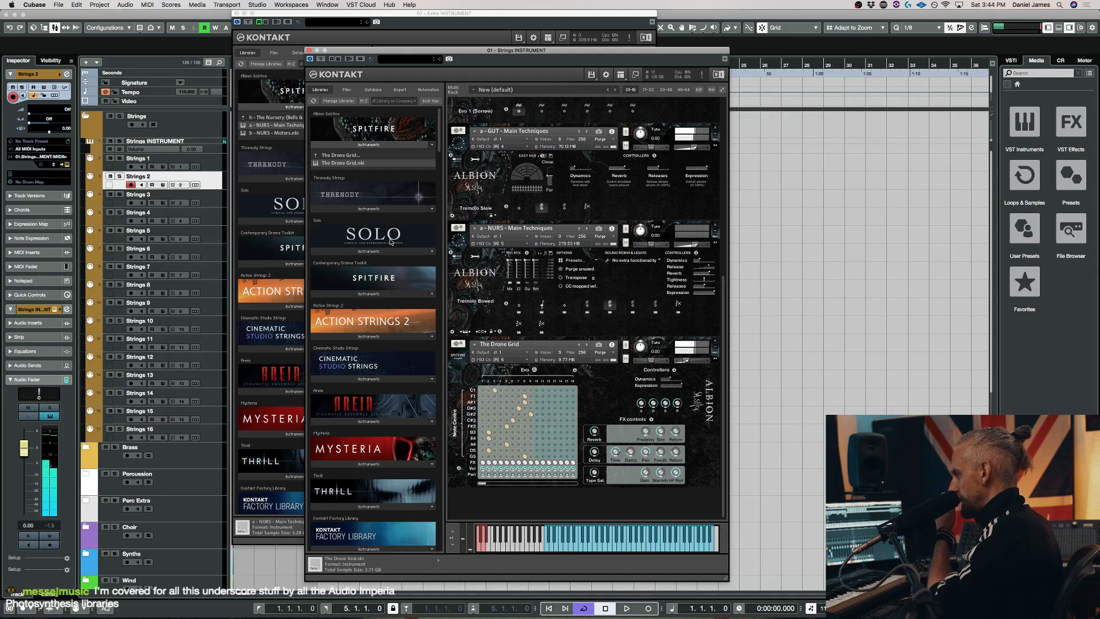
pyautogui.click(339, 155)
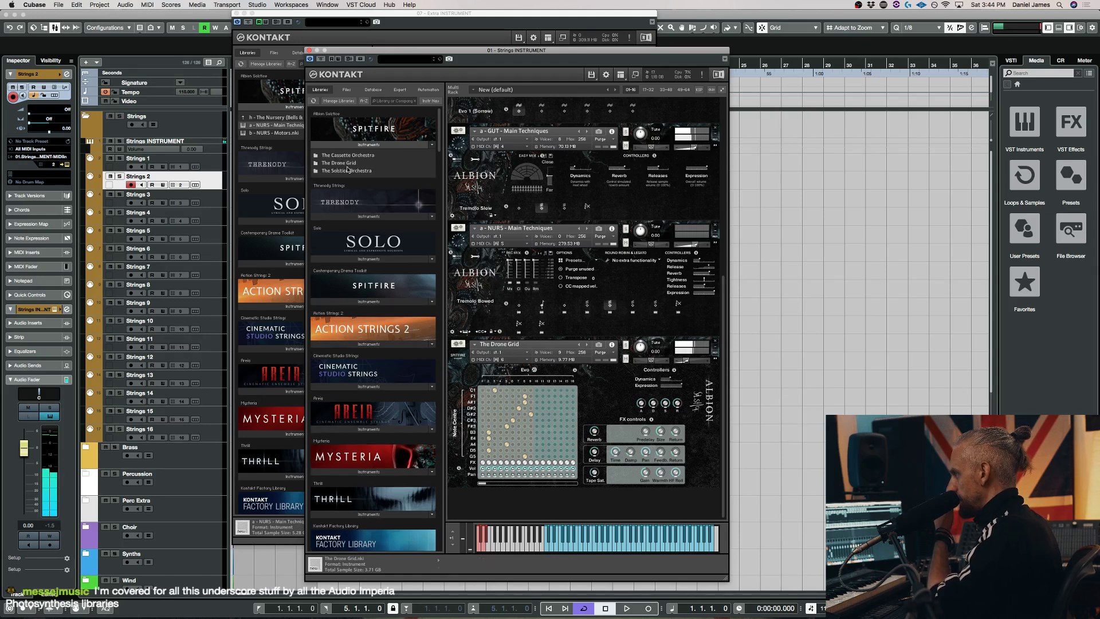
pyautogui.click(348, 171)
pyautogui.click(368, 194)
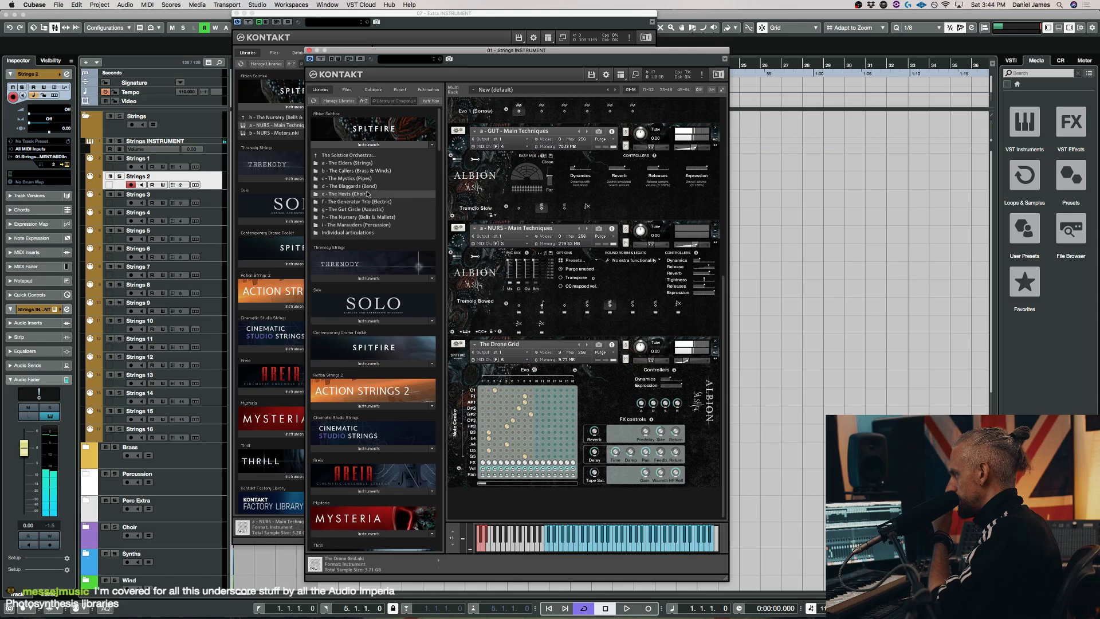
pyautogui.moveTo(369, 166); pyautogui.dragTo(556, 426)
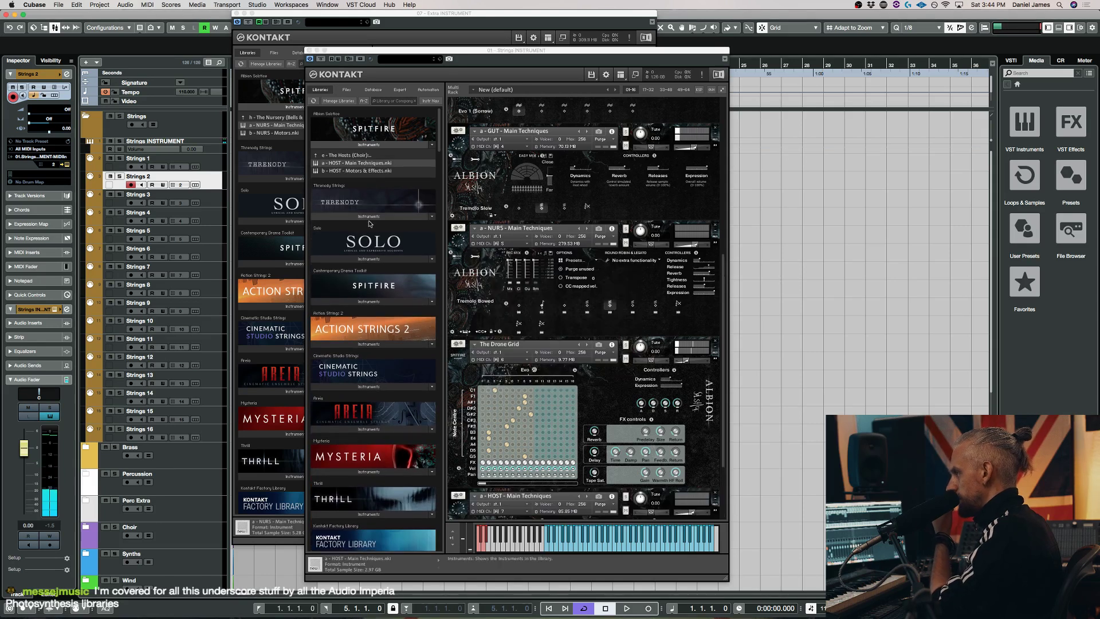
# Randomise The Drone Grid's evos again and trigger the new drone from the Strings 6 track
pyautogui.click(529, 370)
pyautogui.click(552, 383)
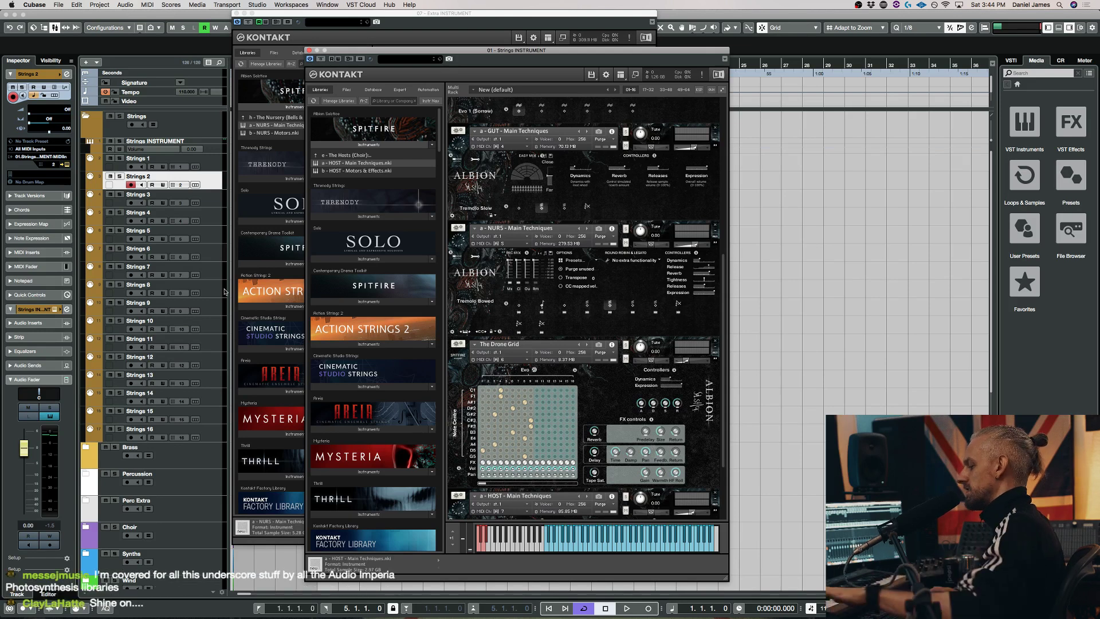
pyautogui.click(215, 254)
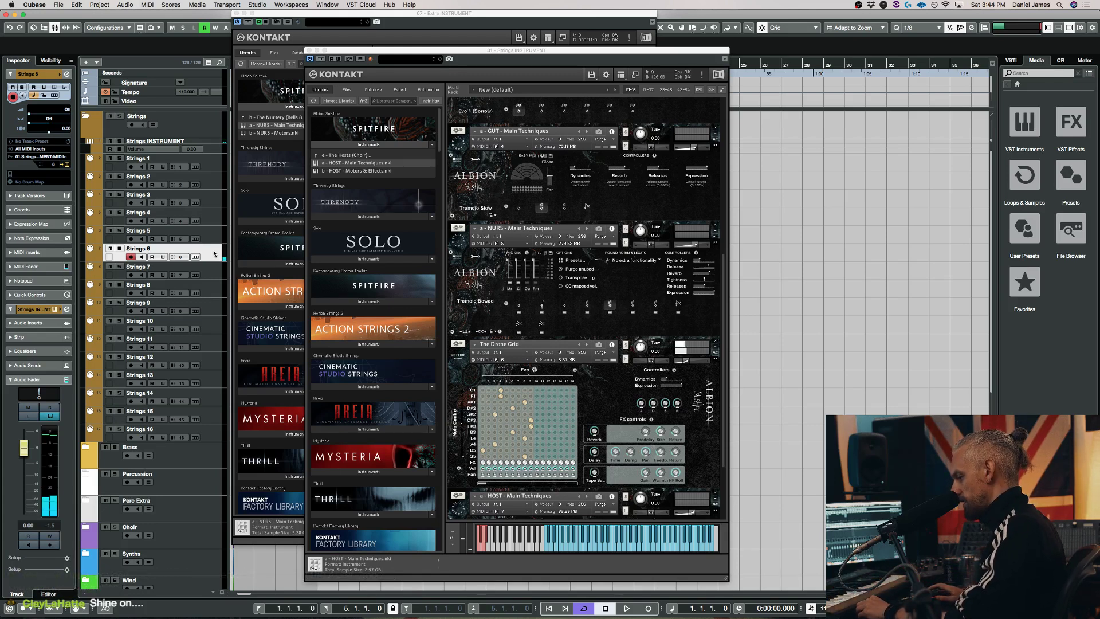
# Audition the Strings 4, Strings 1 and Strings 7 tracks over the drone and adjust the choir patch's volume
pyautogui.click(208, 218)
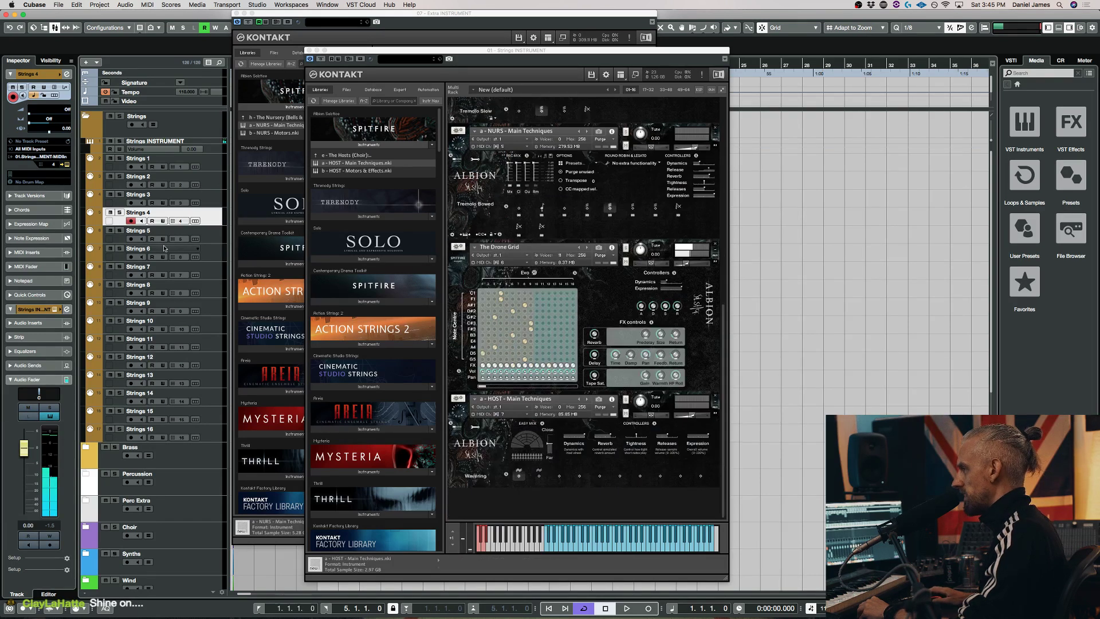
pyautogui.click(208, 166)
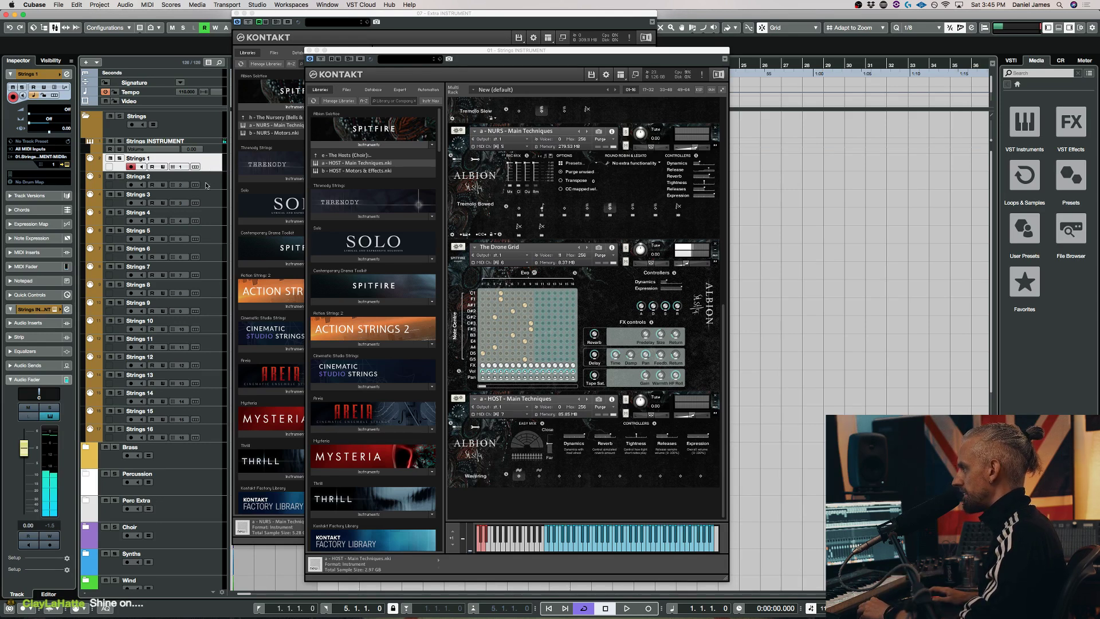
pyautogui.click(212, 275)
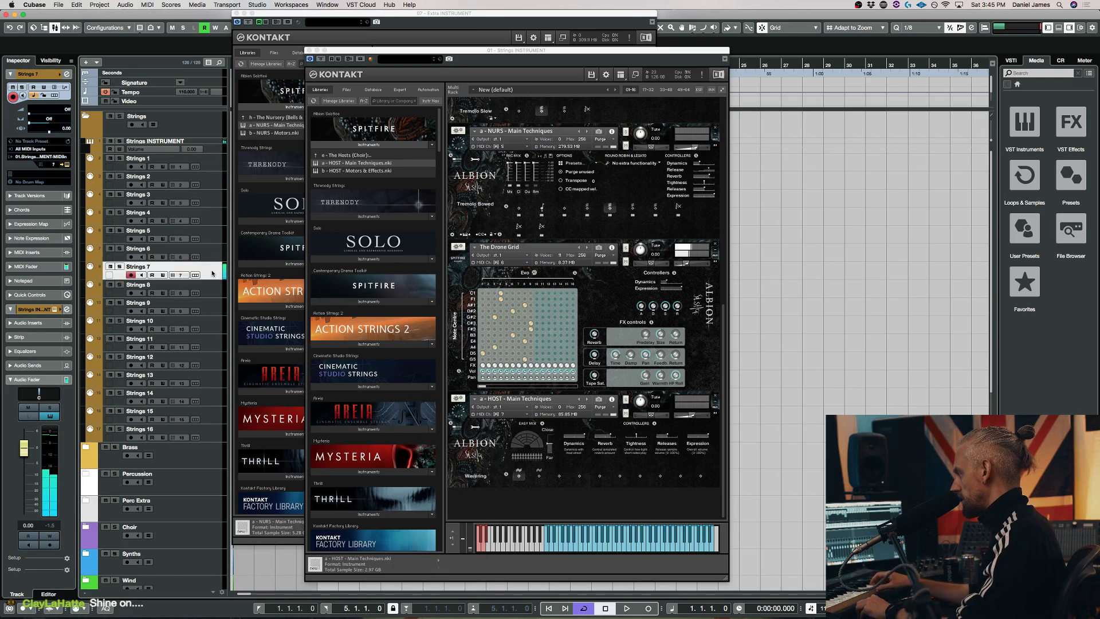
pyautogui.click(698, 417)
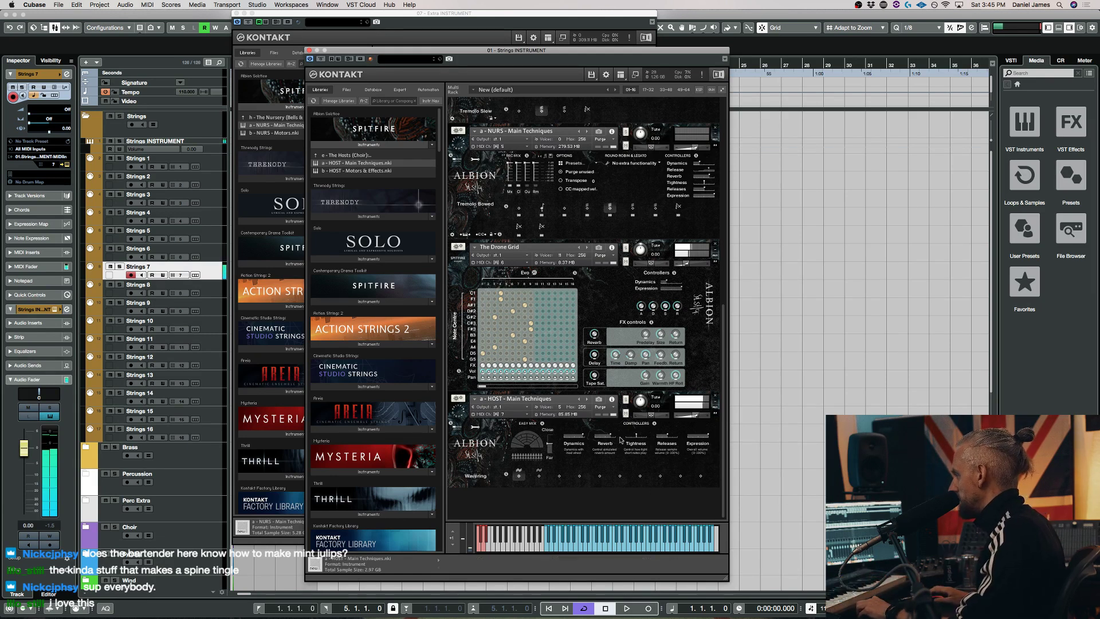
pyautogui.scroll(3, 622, 441)
pyautogui.scroll(-3, 621, 441)
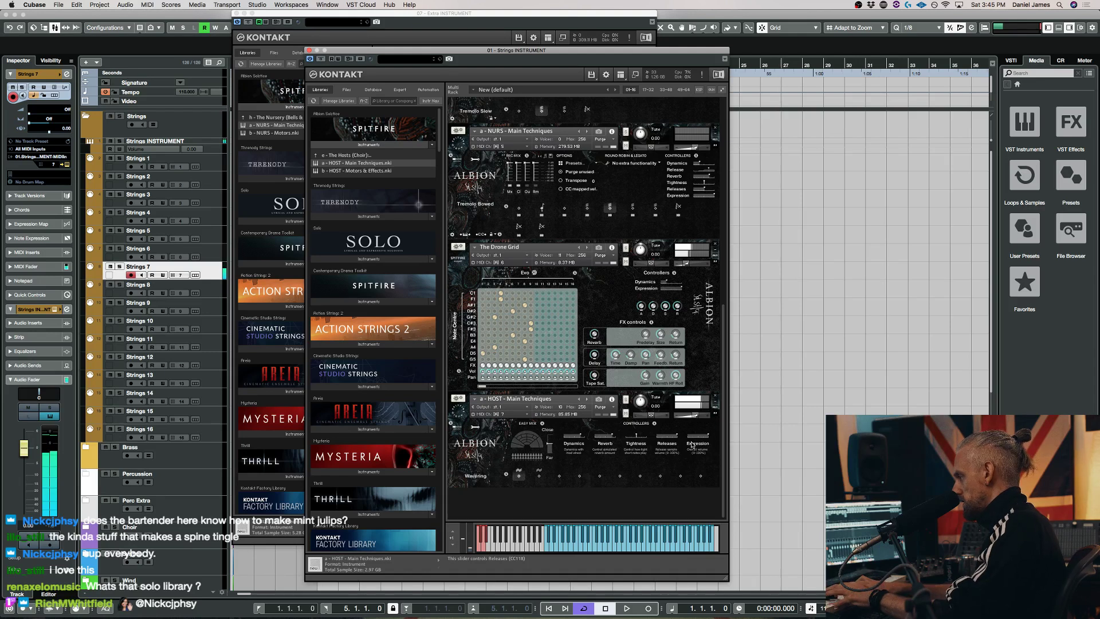
# Move the Extra 2 track directly below Strings 7 and return to Strings 7 to play the choir
pyautogui.scroll(-5, 270, 286)
pyautogui.scroll(-8, 217, 398)
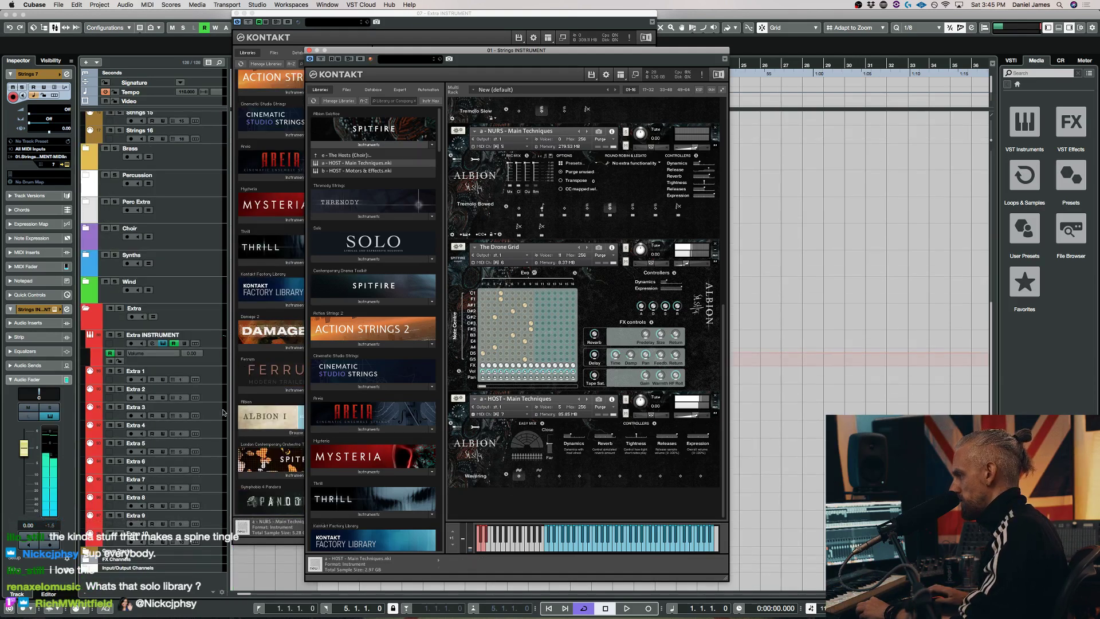
pyautogui.moveTo(217, 398); pyautogui.dragTo(200, 293)
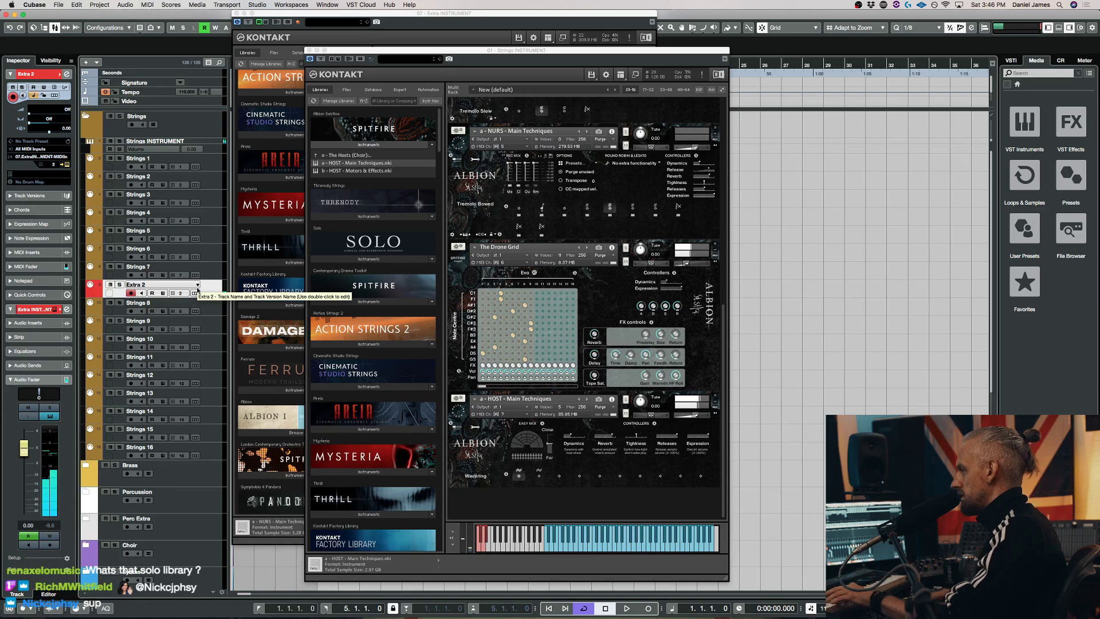
pyautogui.press('Up')
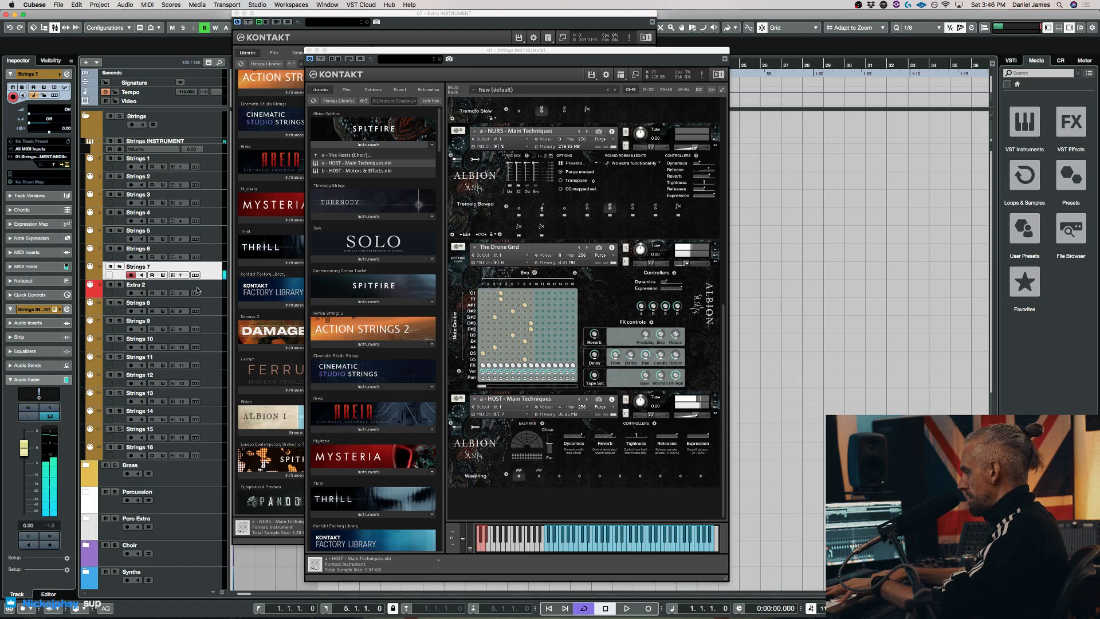
# Audition the choir patch's Long Off Infinite and Long Mlh Infinite techniques and adjust its volume
pyautogui.click(620, 476)
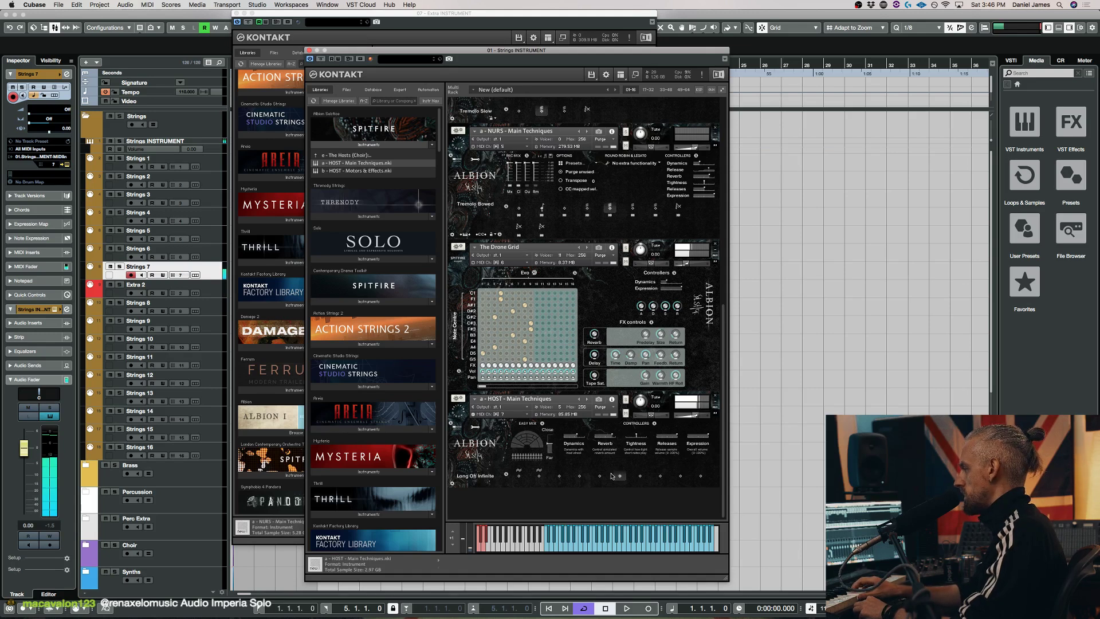
pyautogui.click(600, 476)
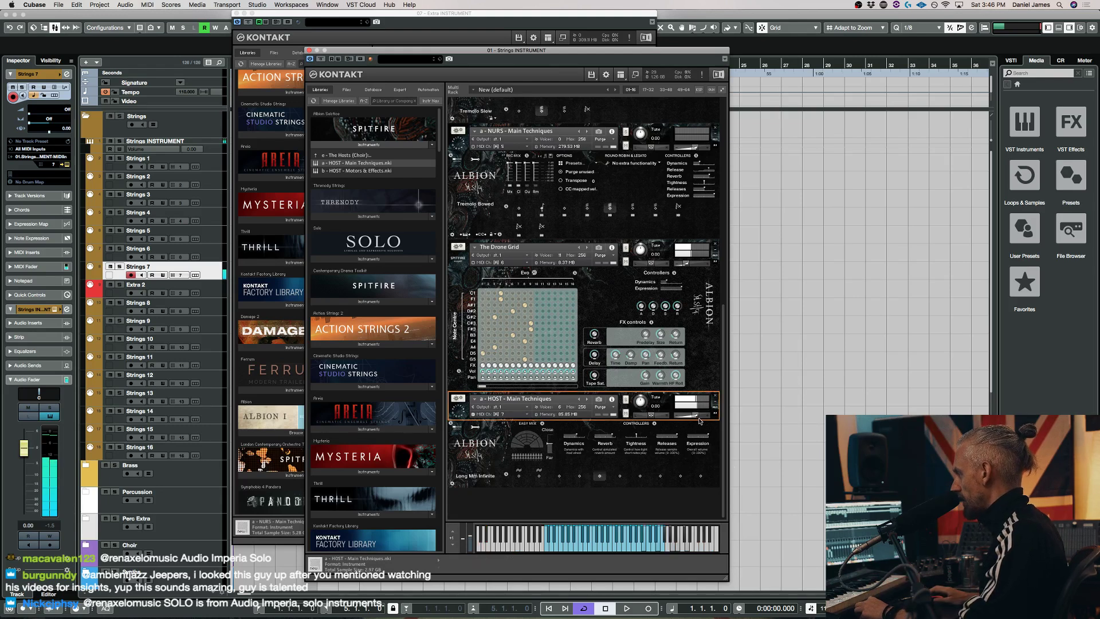
pyautogui.scroll(3, 682, 466)
pyautogui.scroll(-3, 682, 466)
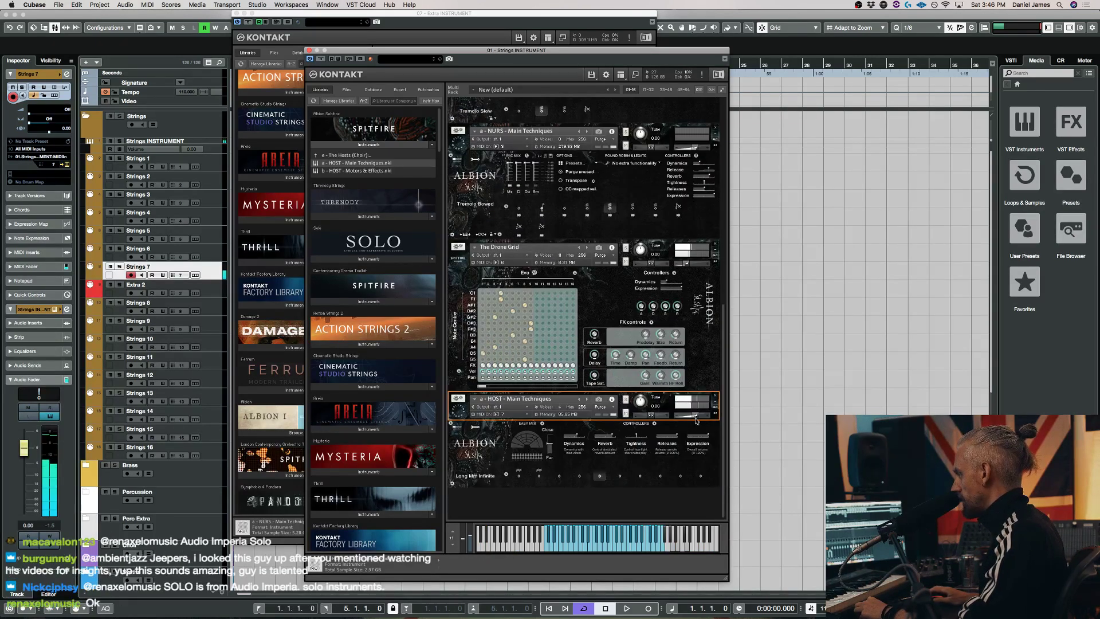
# Select Strings 7 and Extra 2 together to layer them, play Extra 2 alone, and return to Strings 7
pyautogui.click(210, 281)
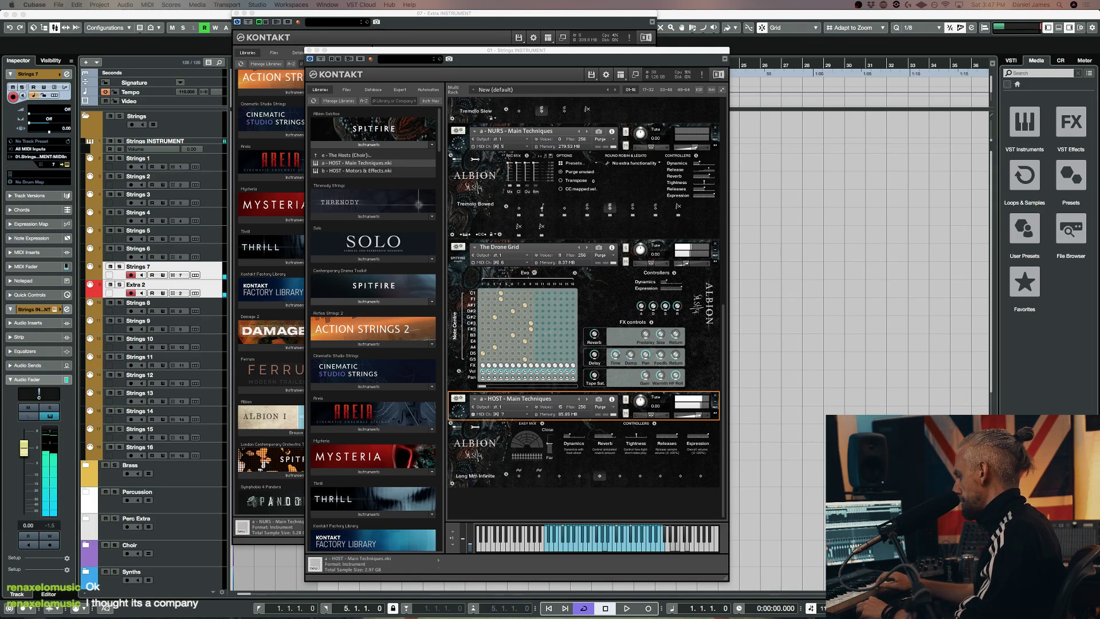
pyautogui.click(216, 277)
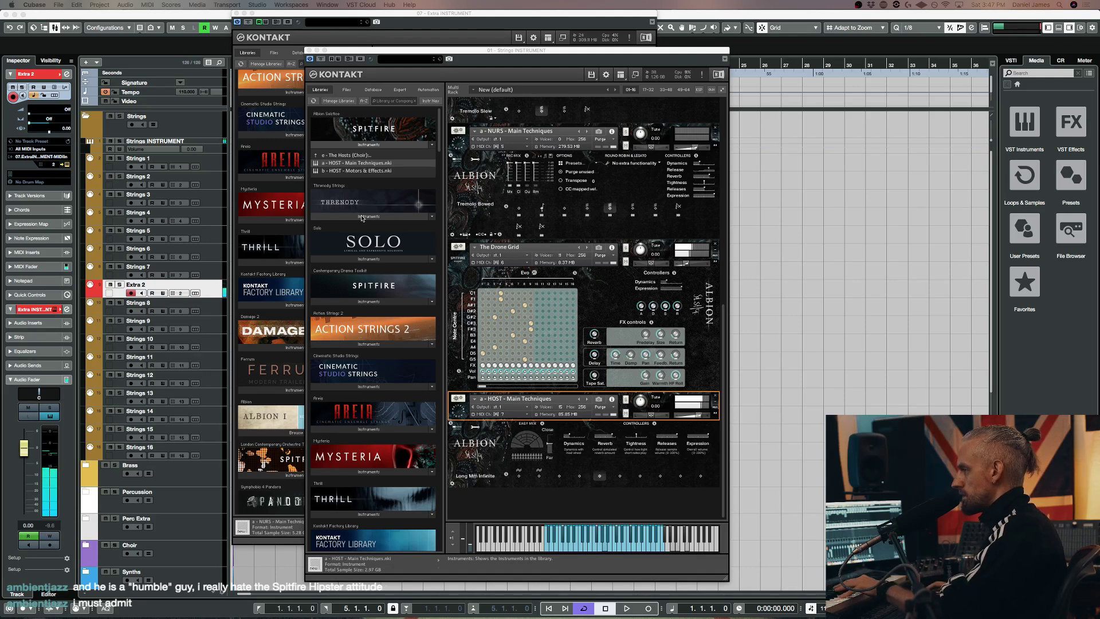
pyautogui.click(204, 275)
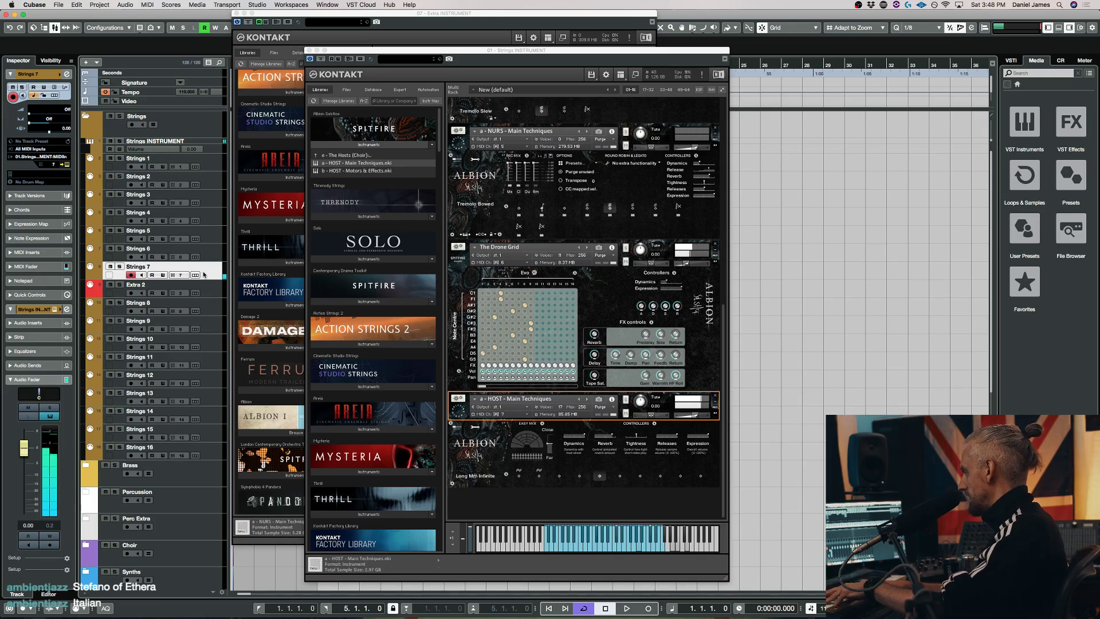
# Switch the choir patch to Long All Infinite and alternate between the Strings 7 and Extra 2 tracks to layer them over the drone
pyautogui.click(559, 475)
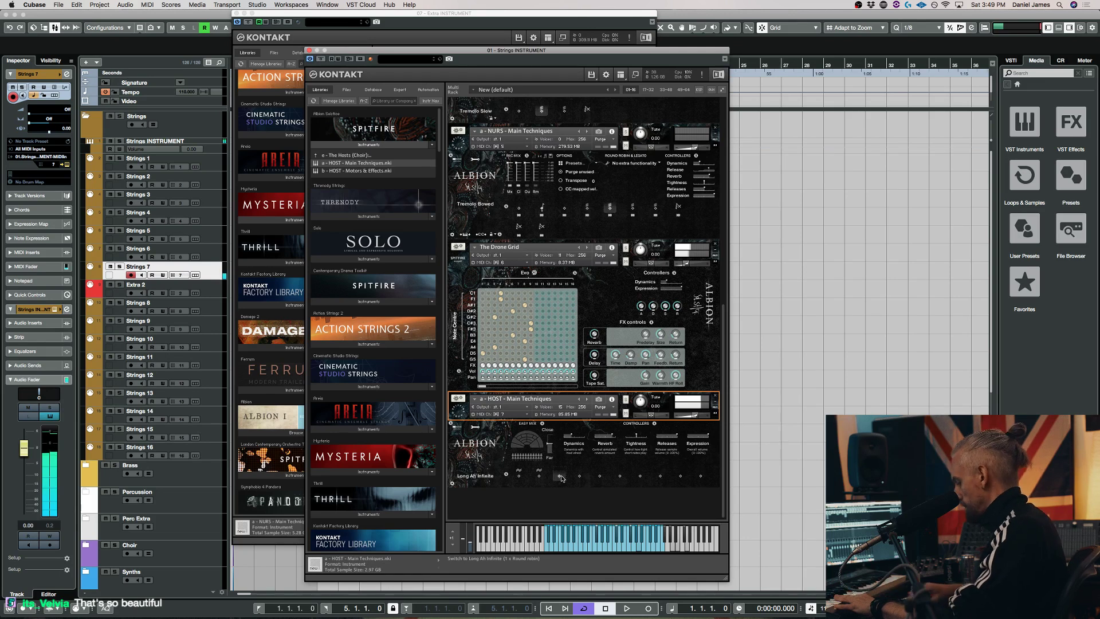
pyautogui.press('Down')
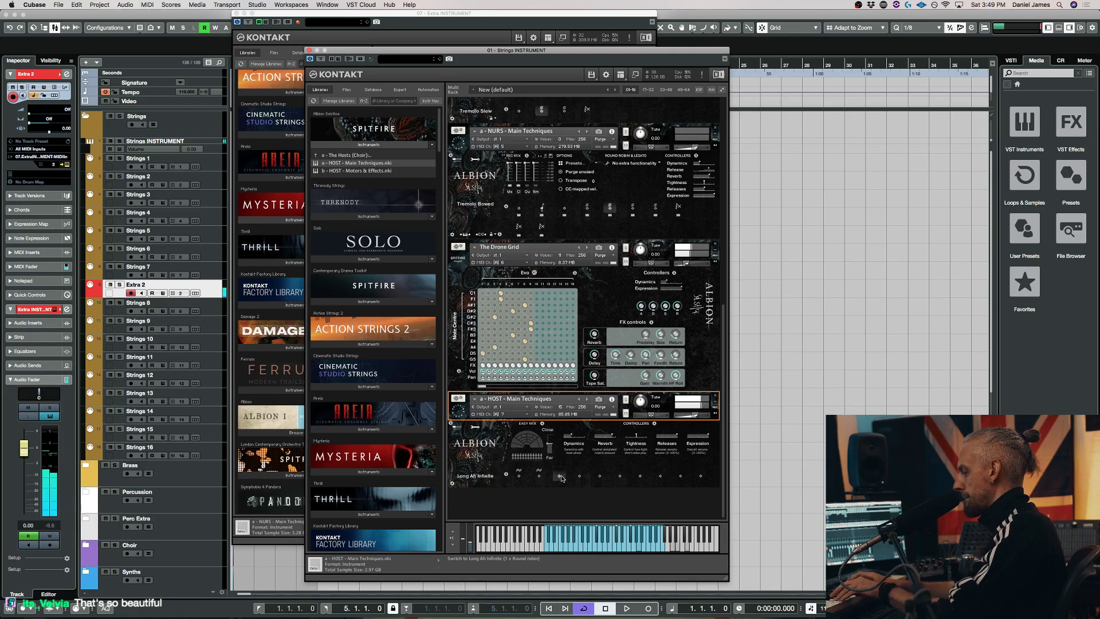
pyautogui.press('Up')
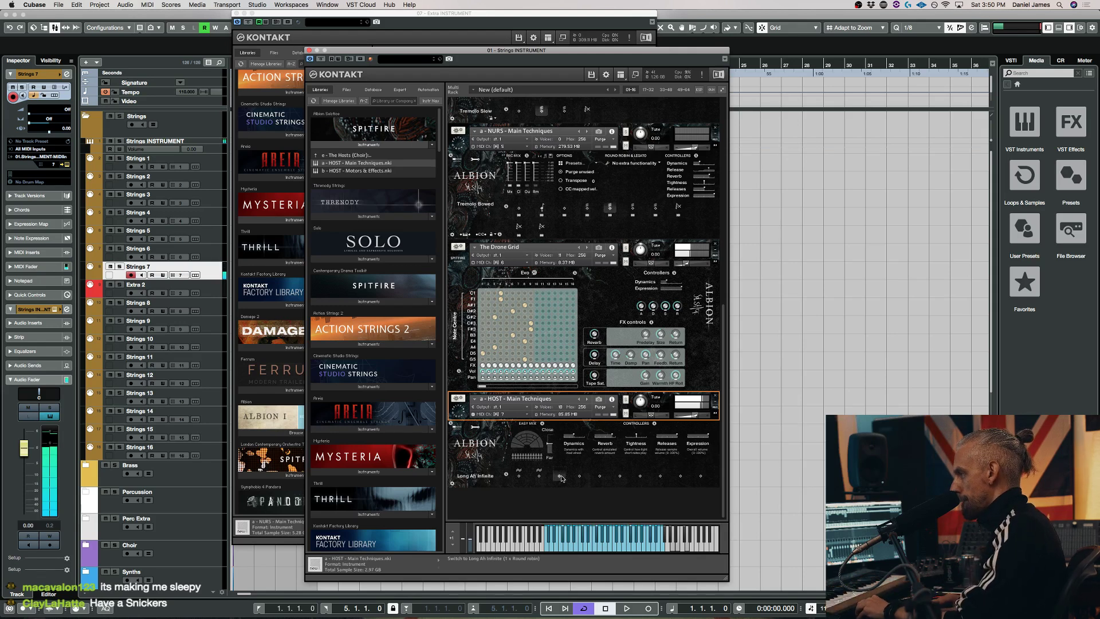
pyautogui.press('Down')
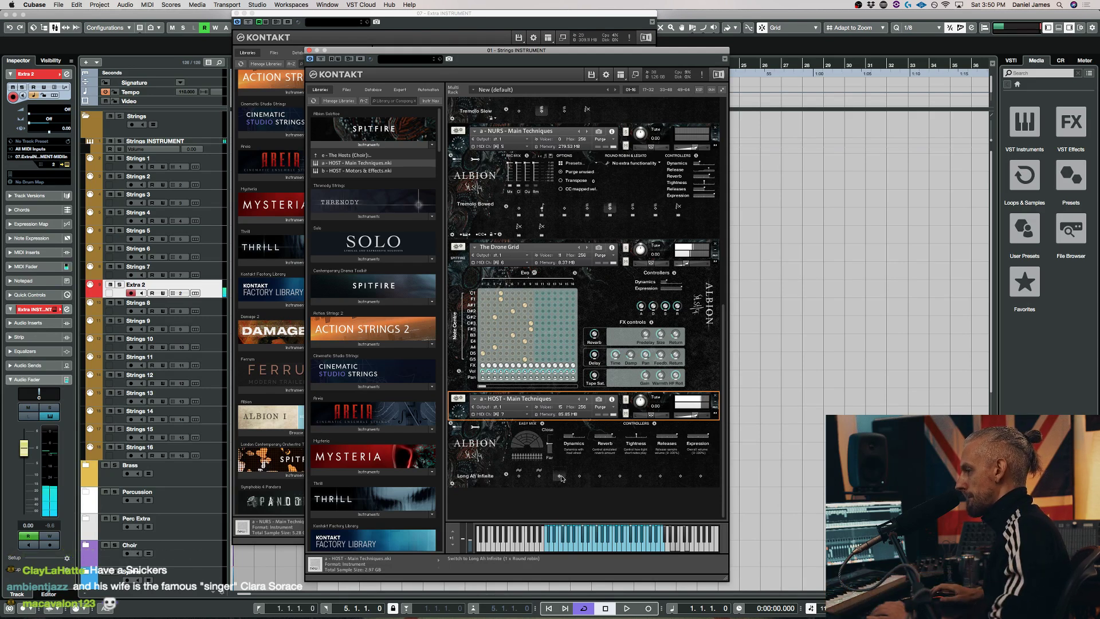
# Cycle through the Strings 1 to Strings 8 tracks to release the held notes, ending on Extra 2
pyautogui.click(210, 274)
pyautogui.click(210, 253)
pyautogui.click(211, 236)
pyautogui.press('Up')
pyautogui.press('Up')
pyautogui.press('Up')
pyautogui.press('Up')
pyautogui.click(209, 286)
pyautogui.click(212, 310)
pyautogui.click(212, 277)
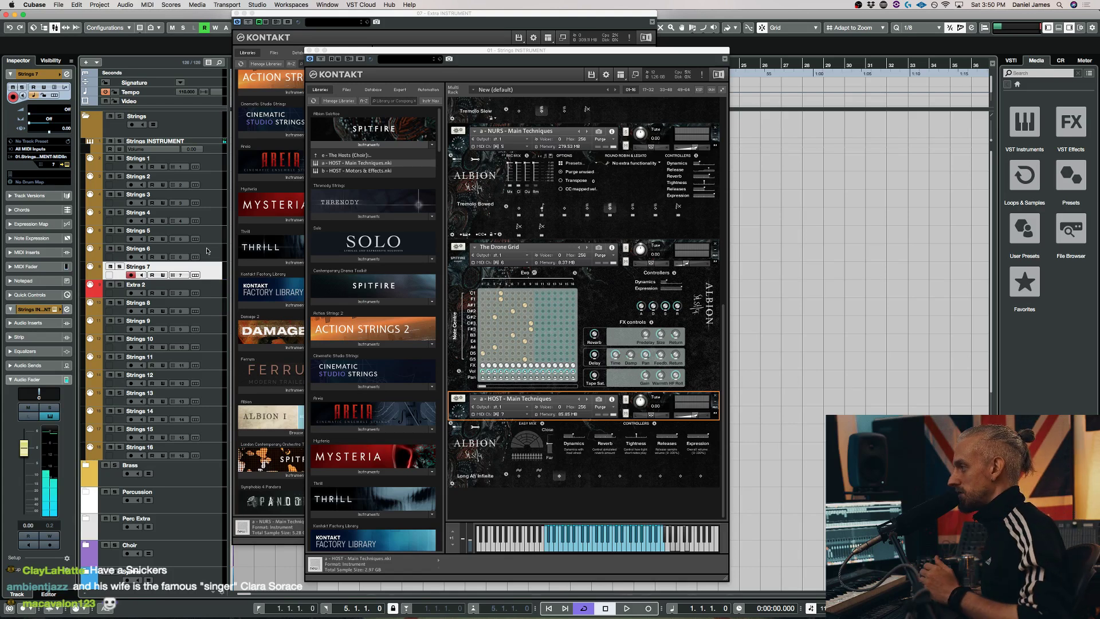
pyautogui.click(209, 218)
pyautogui.click(210, 271)
pyautogui.click(211, 296)
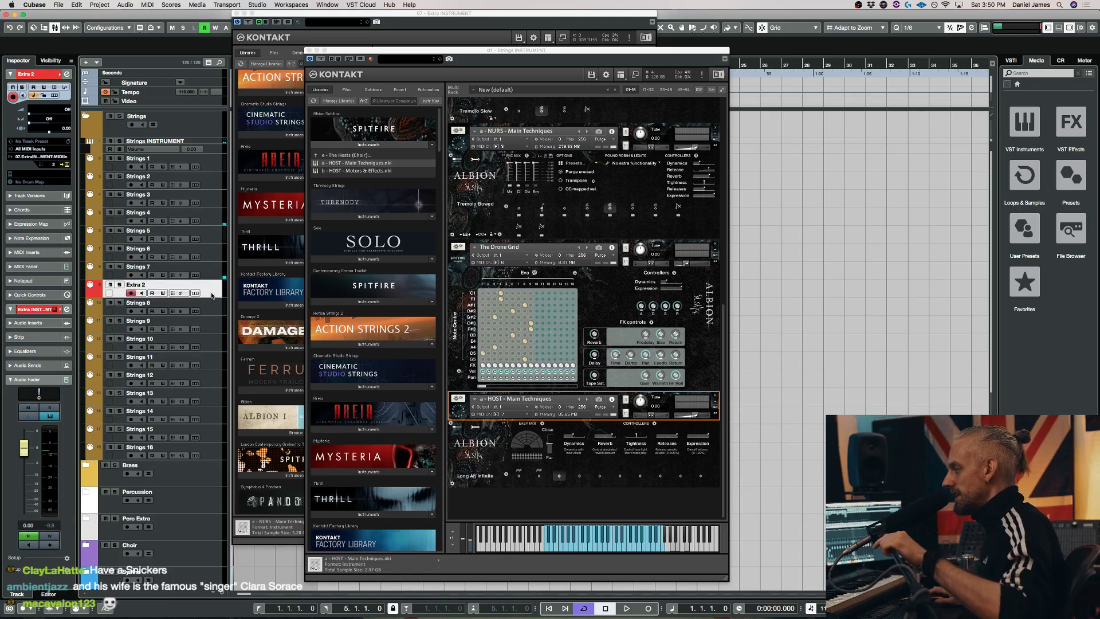
# Look over the loaded patches and go back up to Albion Solstice's top-level library folders
pyautogui.scroll(4, 560, 344)
pyautogui.scroll(-2, 560, 344)
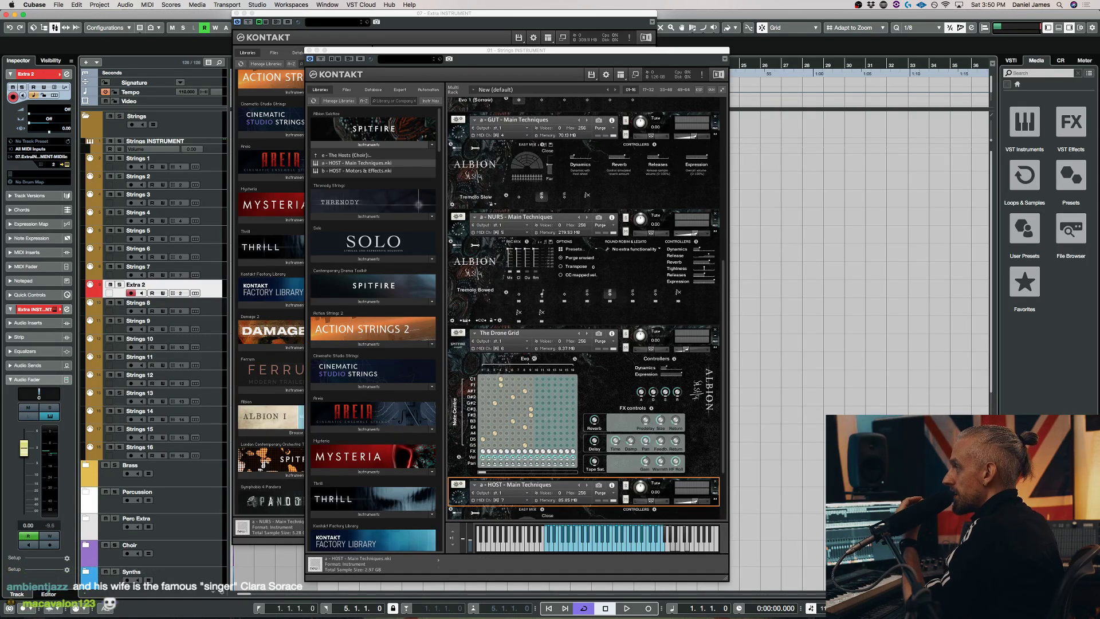
pyautogui.click(338, 155)
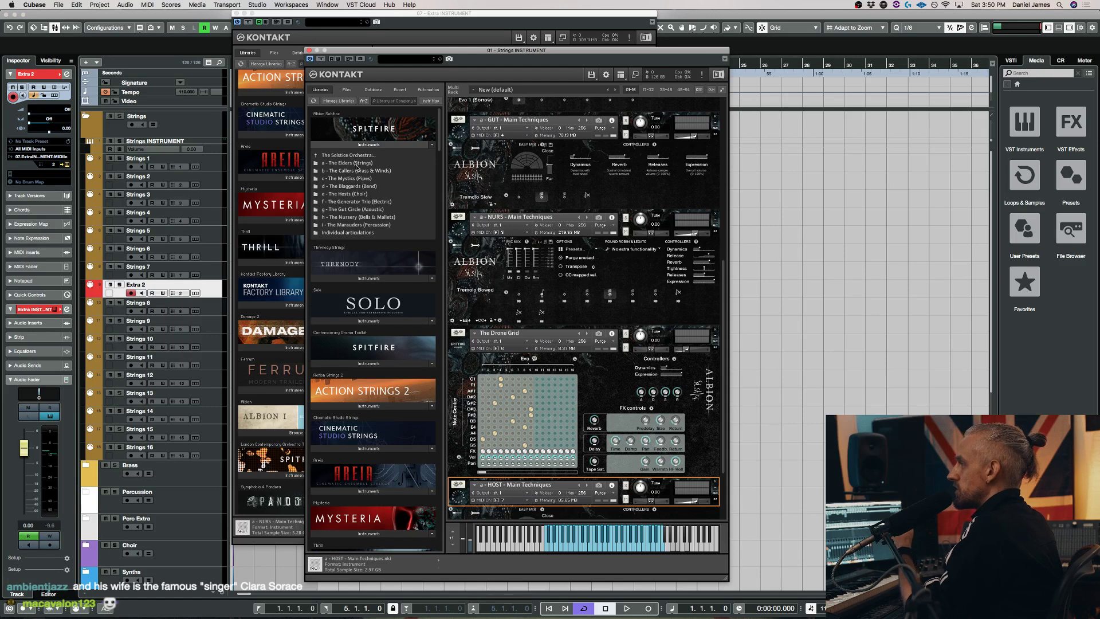
pyautogui.click(344, 155)
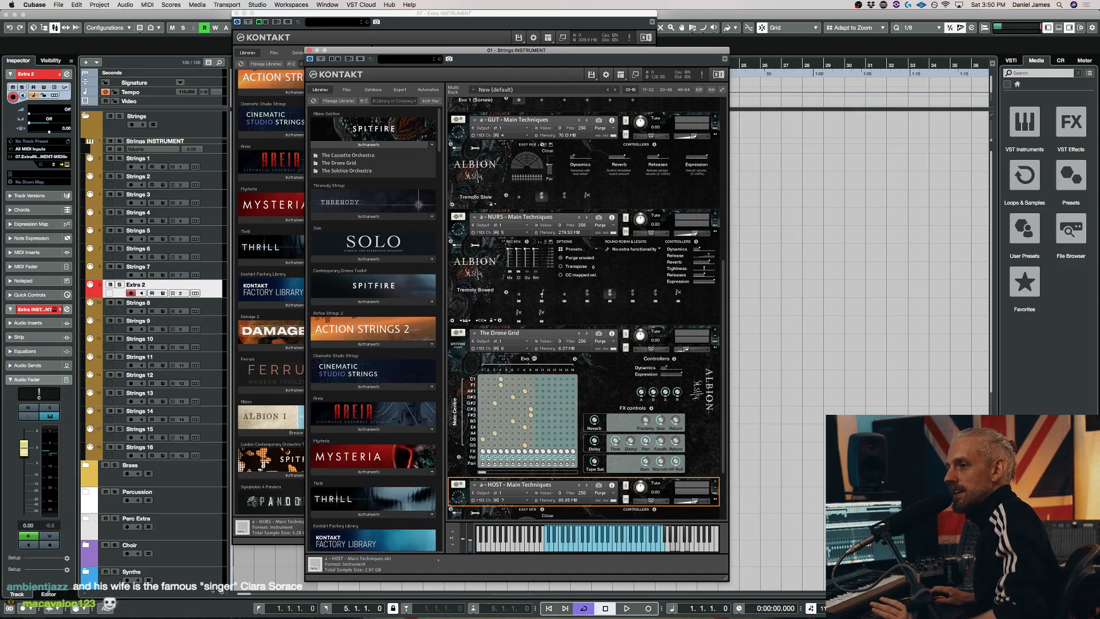